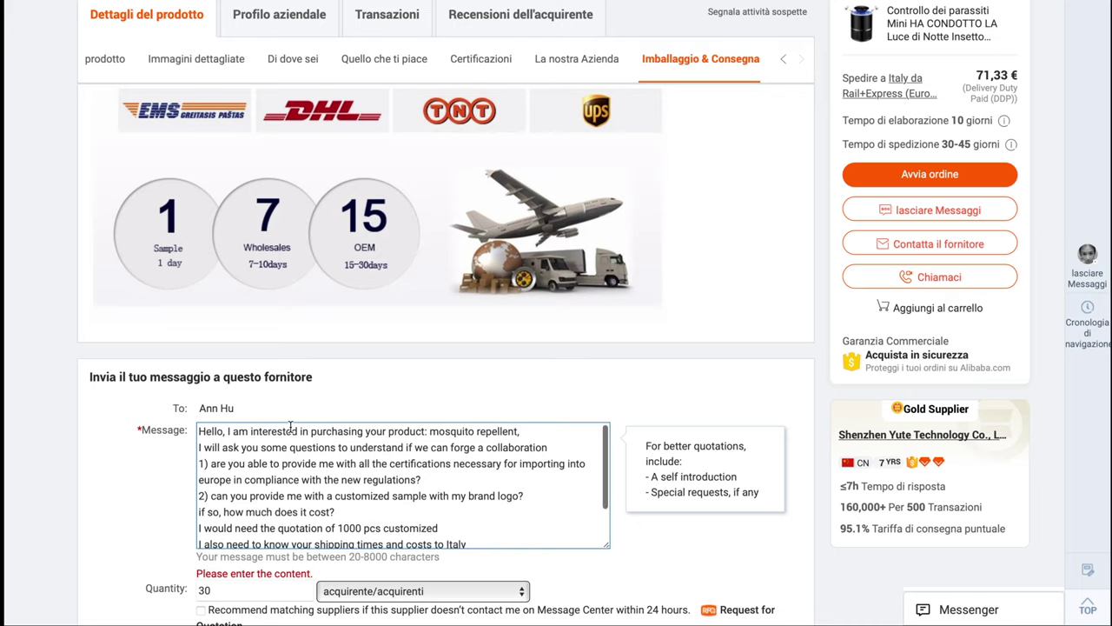
# Add the sender's name on a new line below 'Thank you' in the supplier enquiry message
pyautogui.scroll(-1, 290, 425)
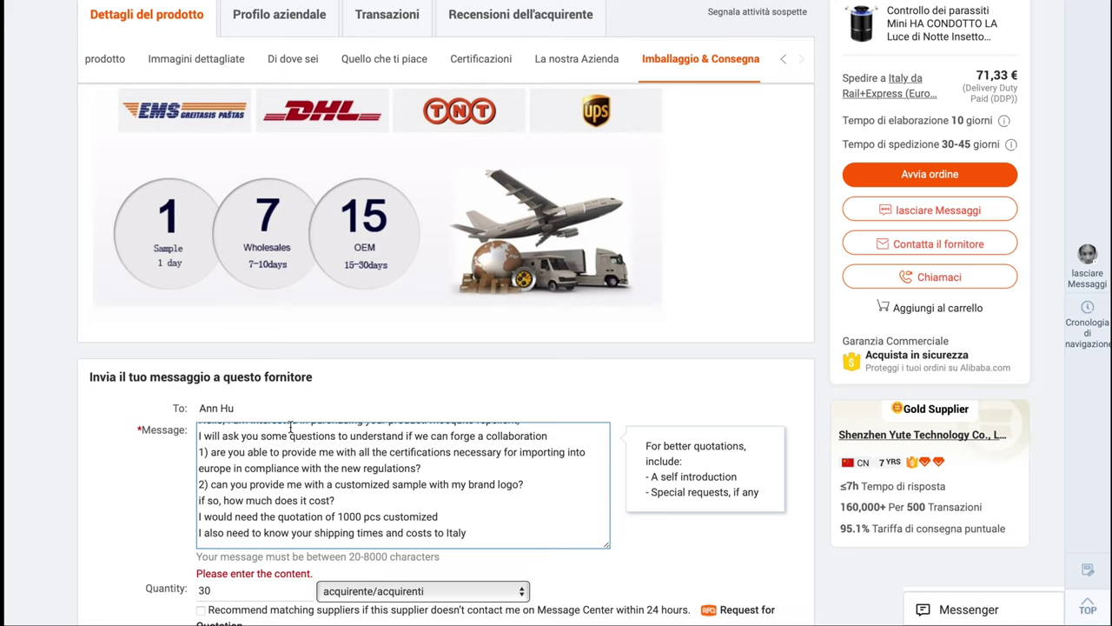
pyautogui.scroll(-1, 291, 425)
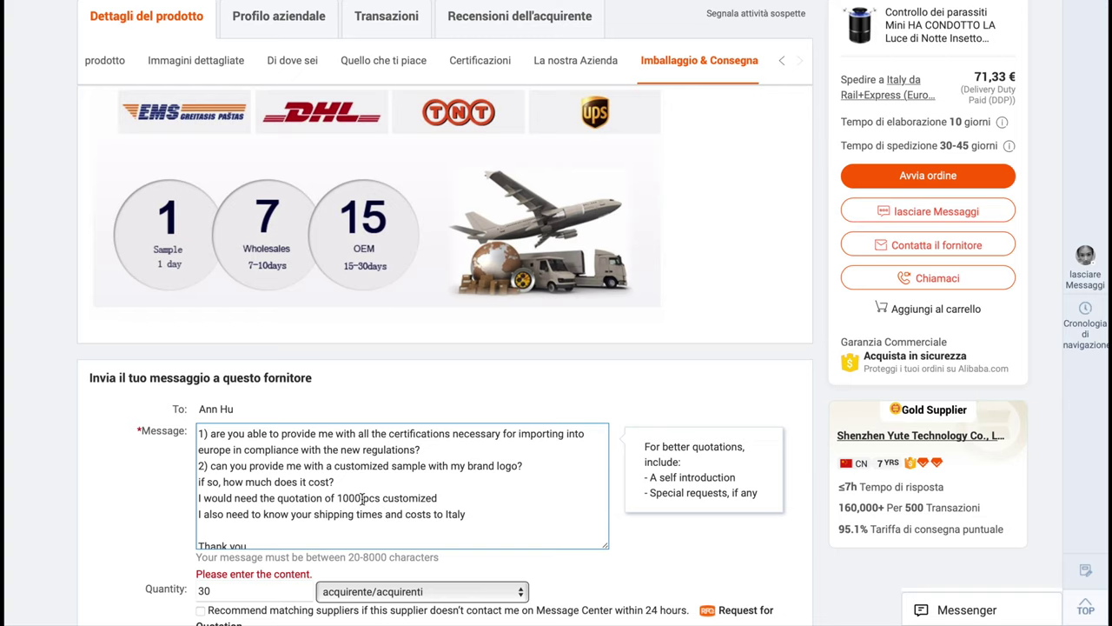
pyautogui.press('Return')
pyautogui.write('Matteo')
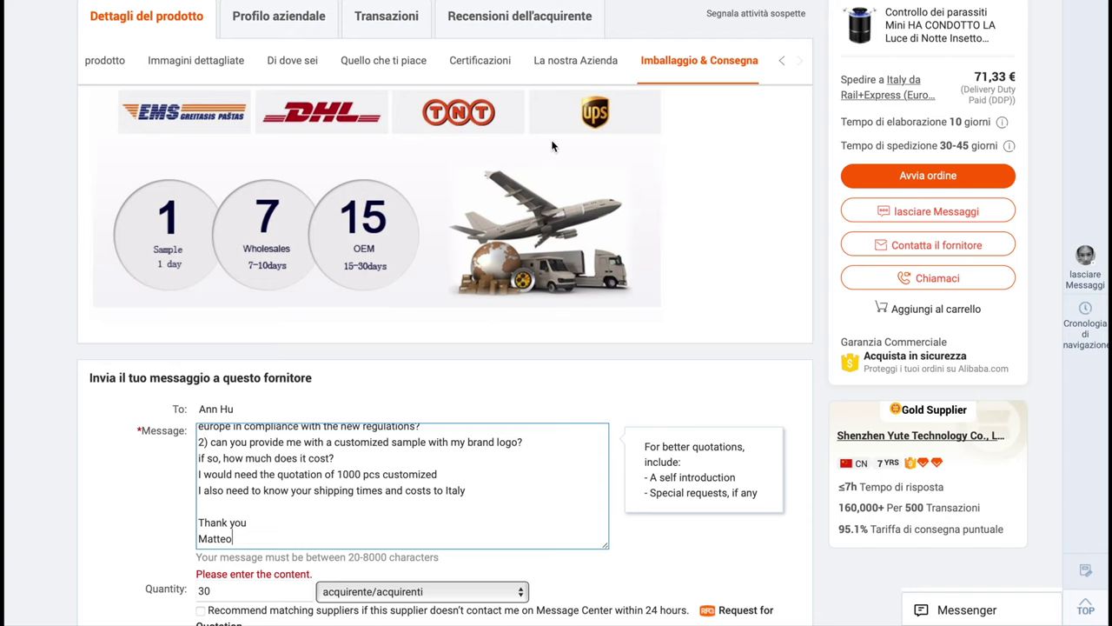
pyautogui.scroll(1, 613, 285)
pyautogui.scroll(-1, 611, 277)
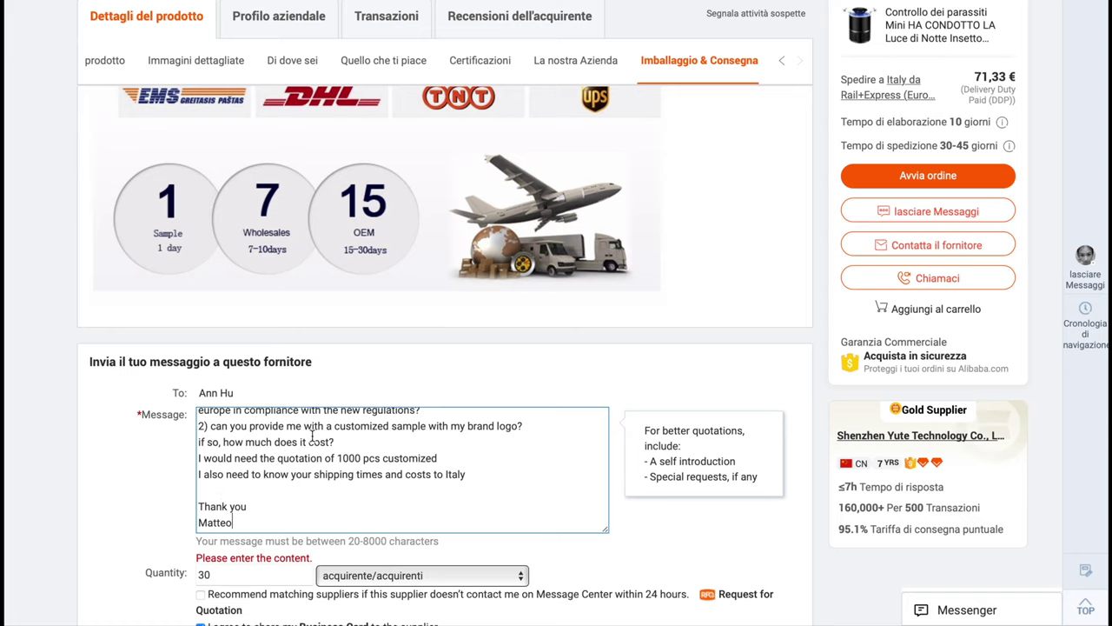
pyautogui.scroll(-1, 271, 497)
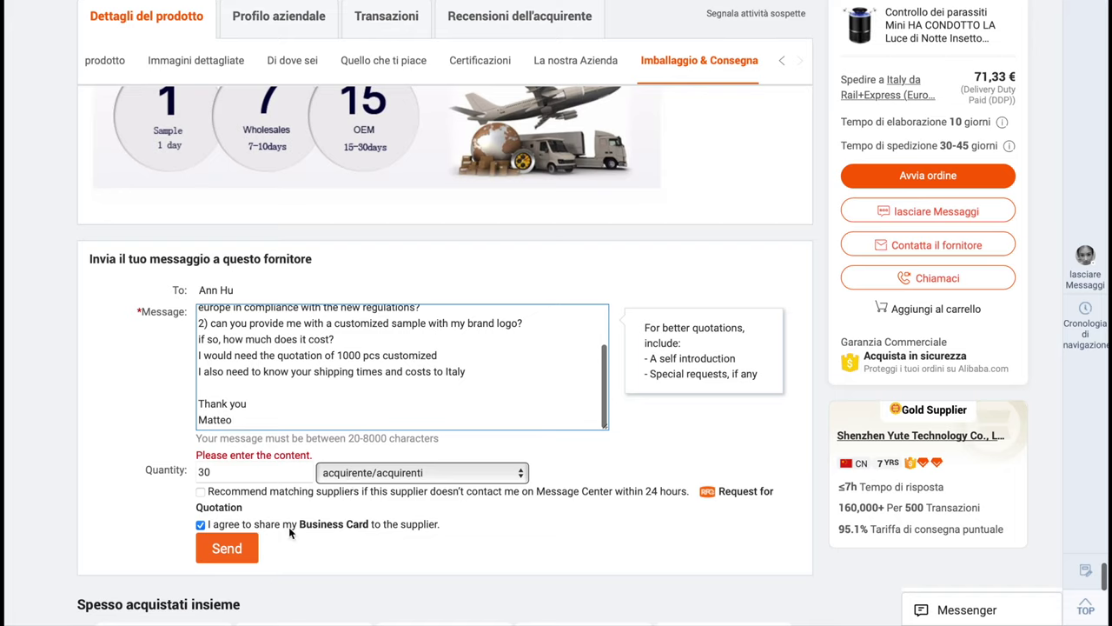
pyautogui.moveTo(303, 531)
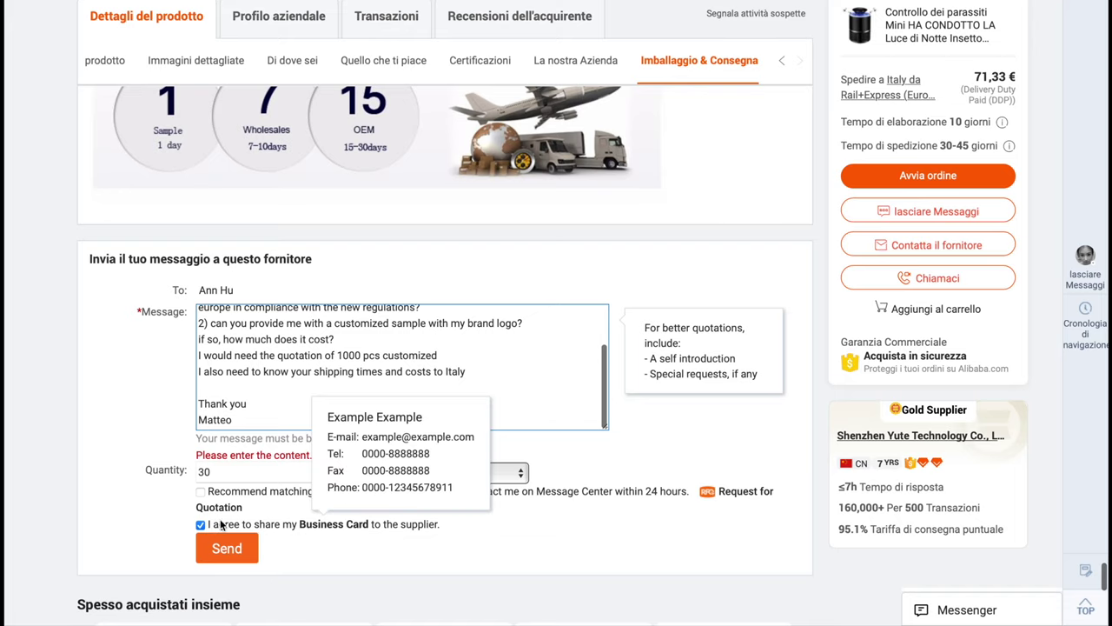
# Dismiss the missing-content warning, then close the product page to return to the mosquito killer results
pyautogui.click(395, 533)
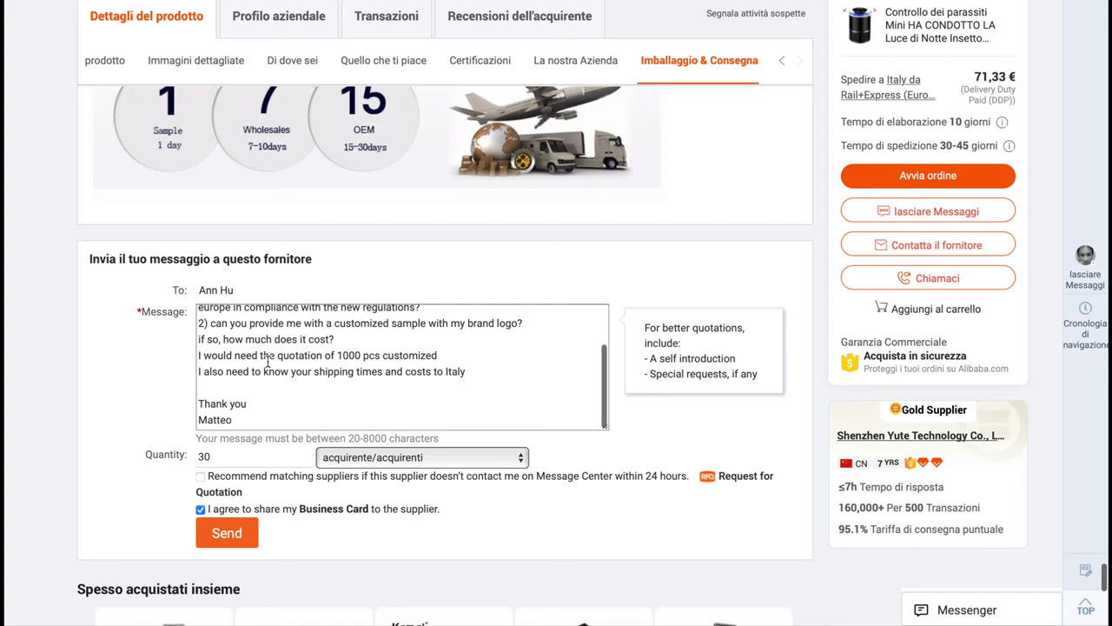
pyautogui.scroll(1, 267, 361)
pyautogui.scroll(1, 267, 361)
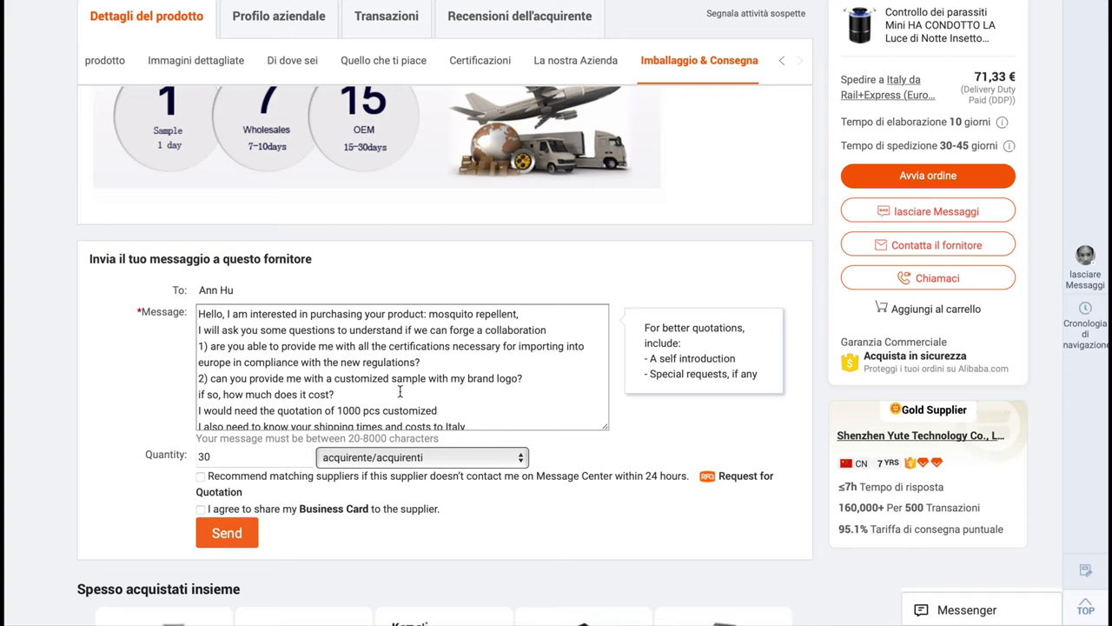
pyautogui.scroll(15, 399, 392)
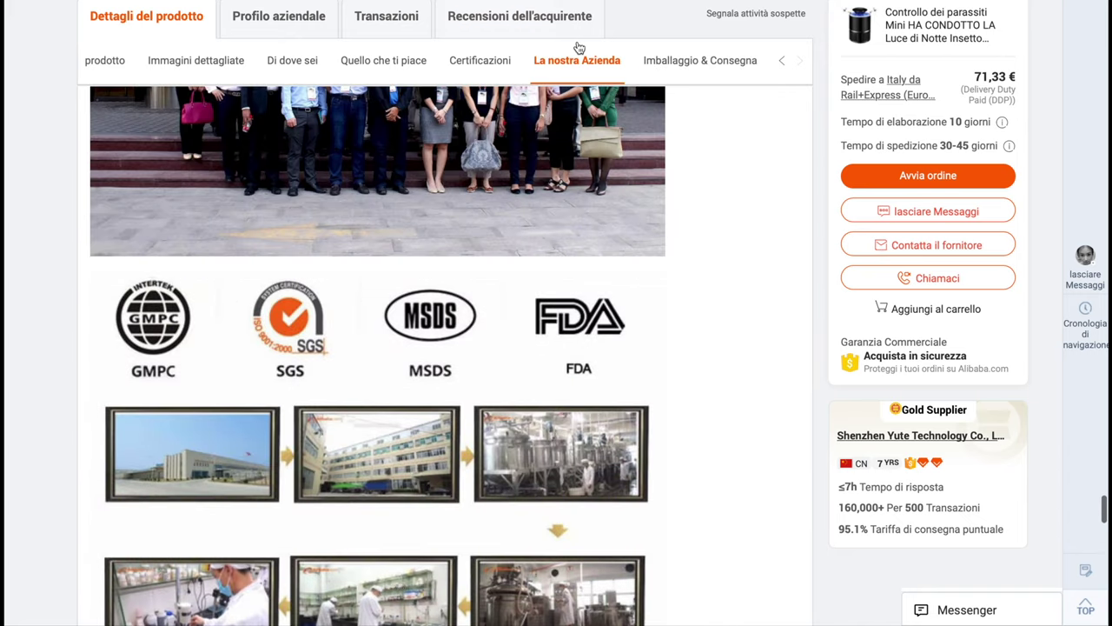
pyautogui.scroll(4, 680, 110)
pyautogui.scroll(6, 706, 245)
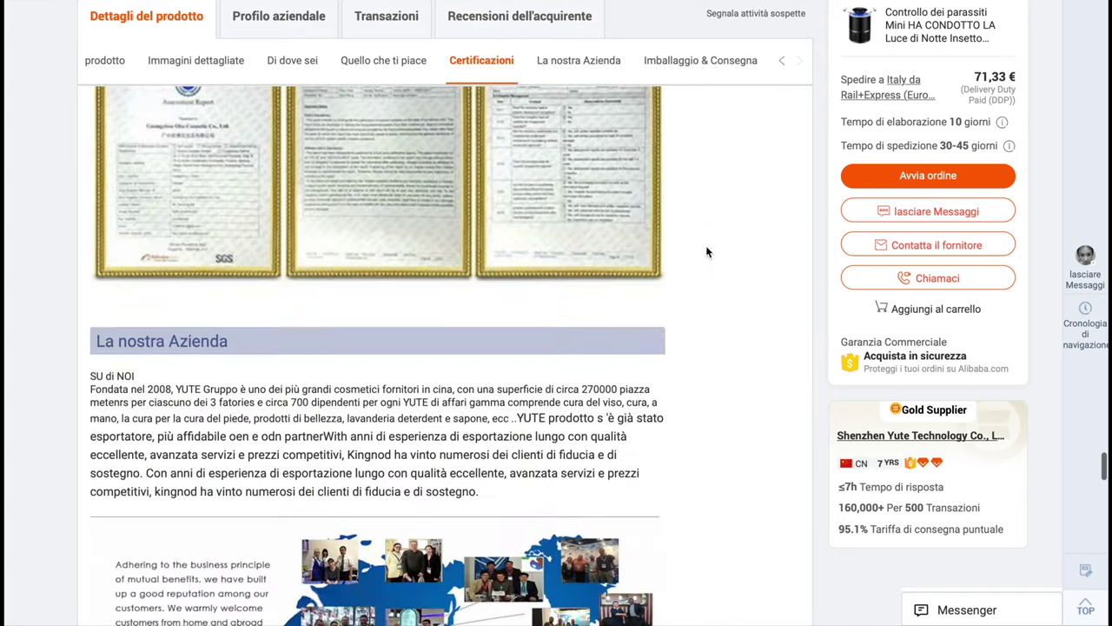
pyautogui.scroll(-5, 719, 297)
pyautogui.scroll(20, 719, 297)
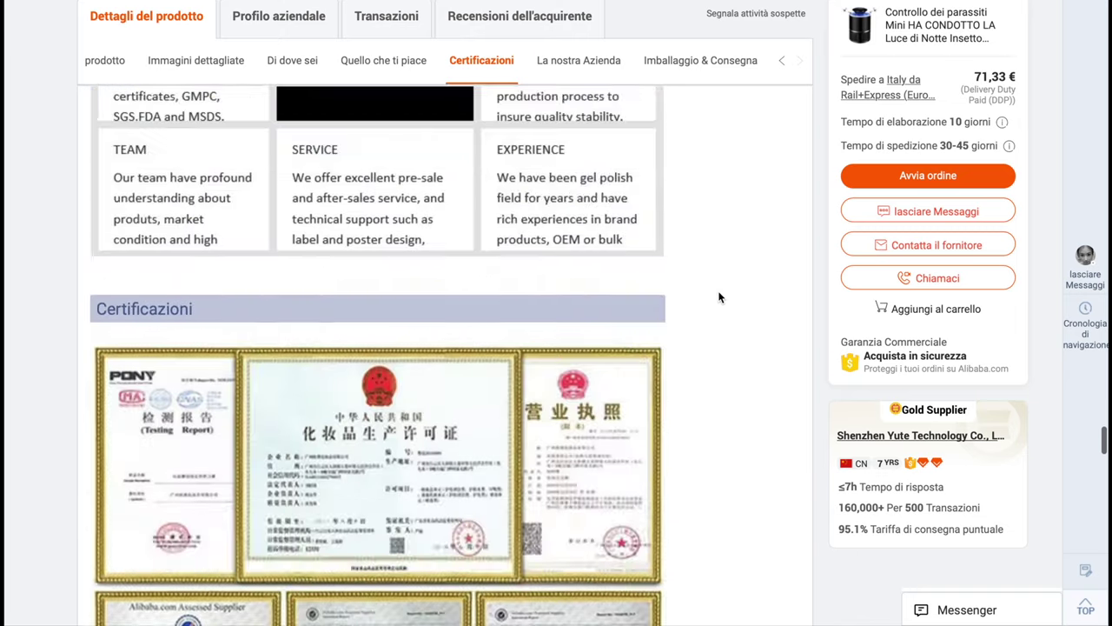
pyautogui.hotkey('ctrl', 'w')
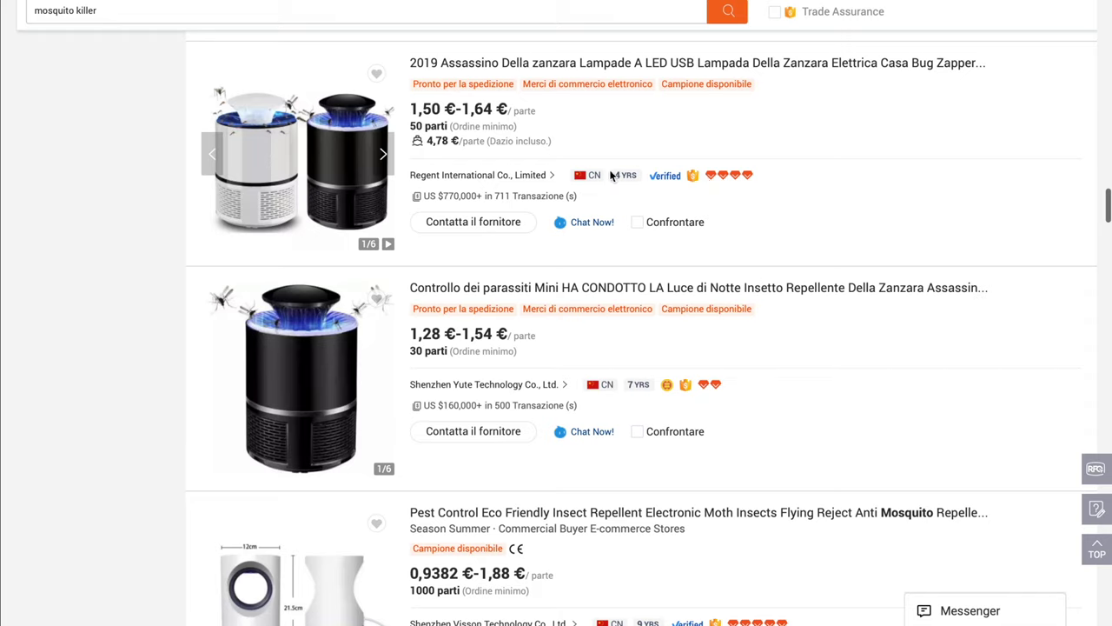
# Check the first supplier's $770,000+ transaction volume and 4 YRS in business
pyautogui.moveTo(439, 195)
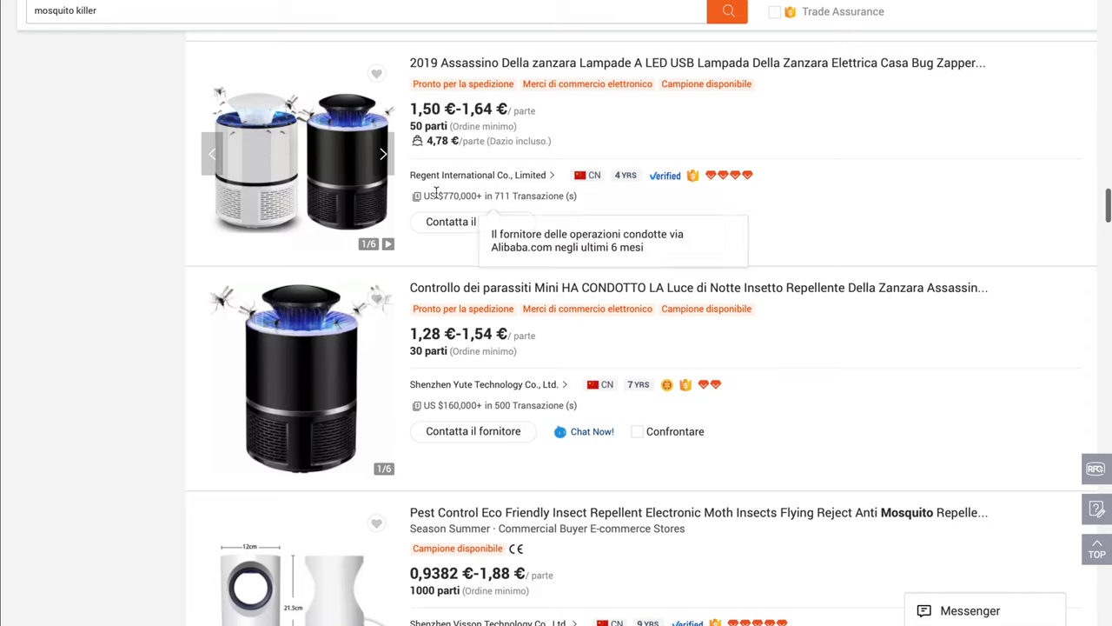
pyautogui.moveTo(440, 195); pyautogui.dragTo(484, 198)
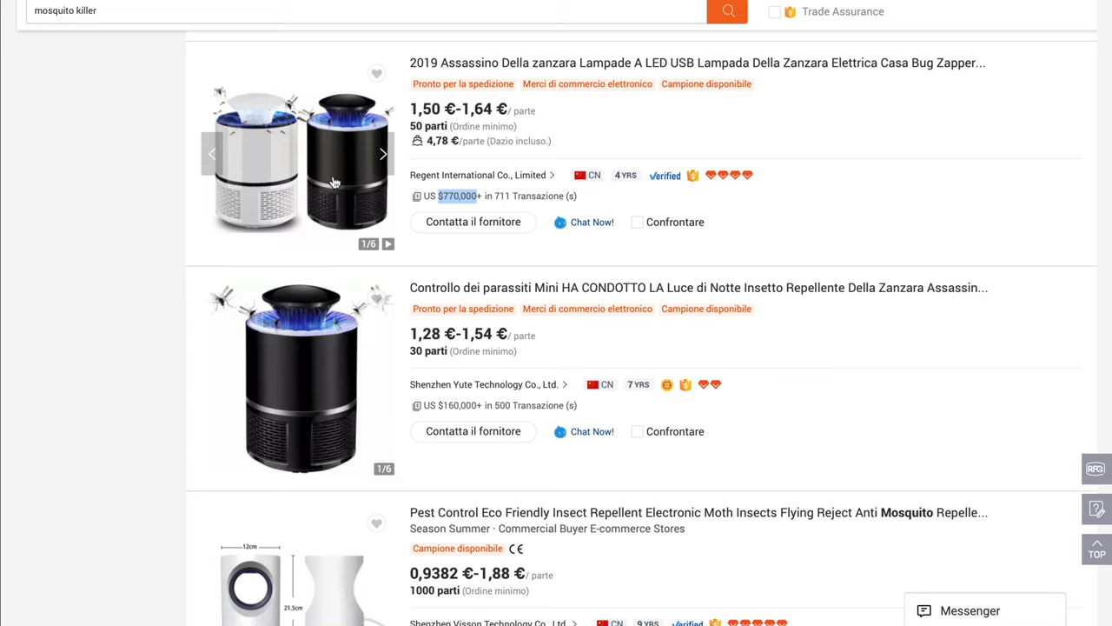
pyautogui.click(444, 197)
pyautogui.moveTo(618, 175)
pyautogui.moveTo(614, 174); pyautogui.dragTo(656, 172)
pyautogui.click(654, 174)
# Scroll down through the remaining mosquito killer supplier listings
pyautogui.scroll(-3, 682, 177)
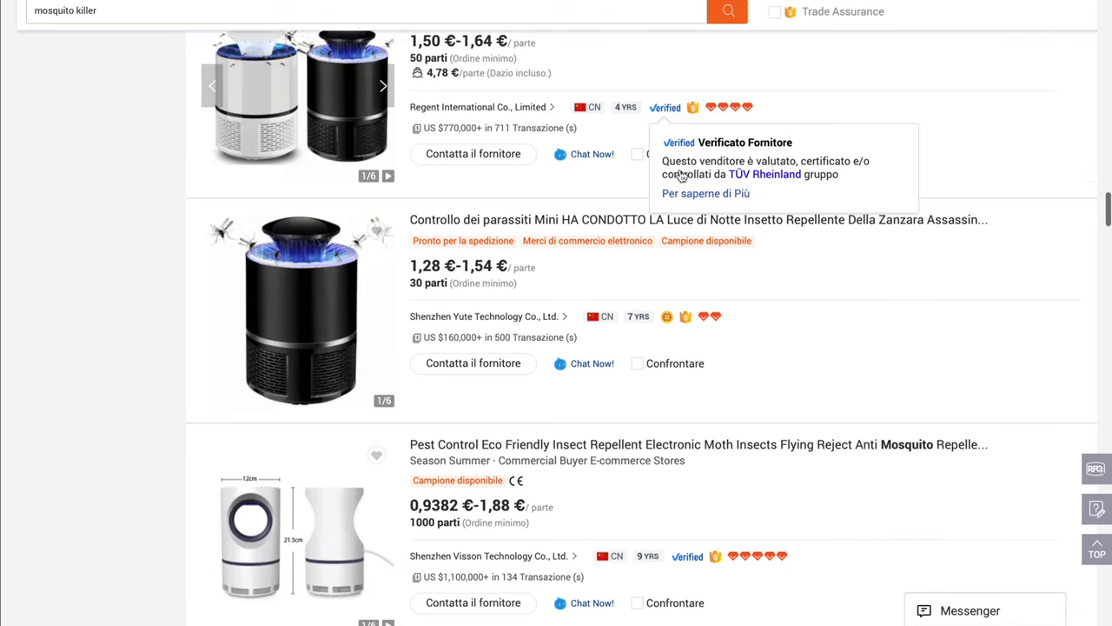
pyautogui.scroll(-6, 680, 176)
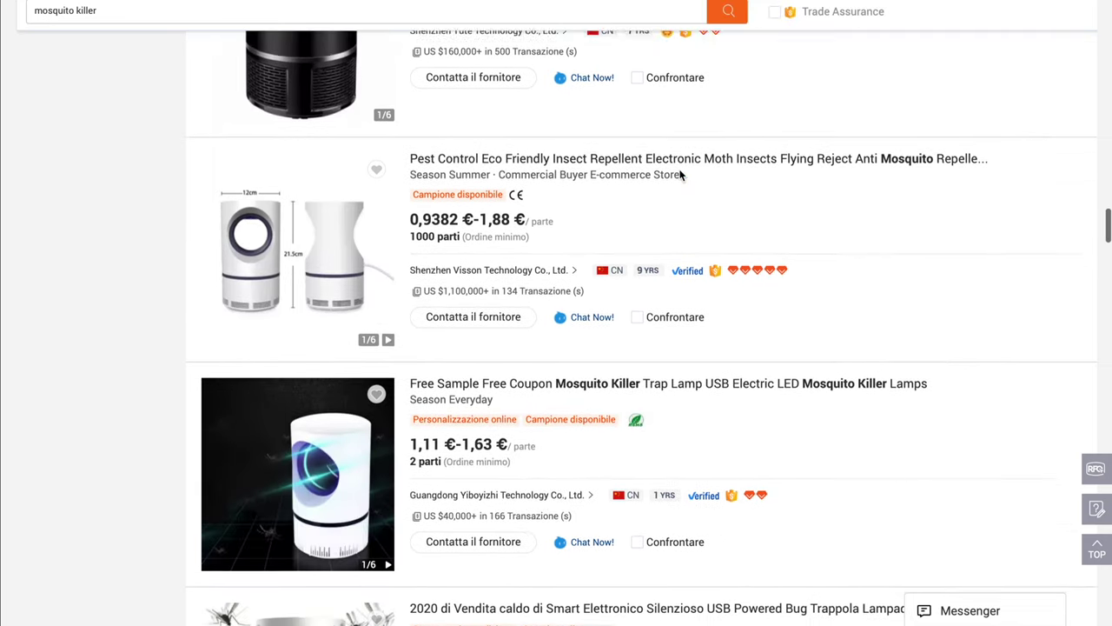
pyautogui.scroll(-5, 681, 171)
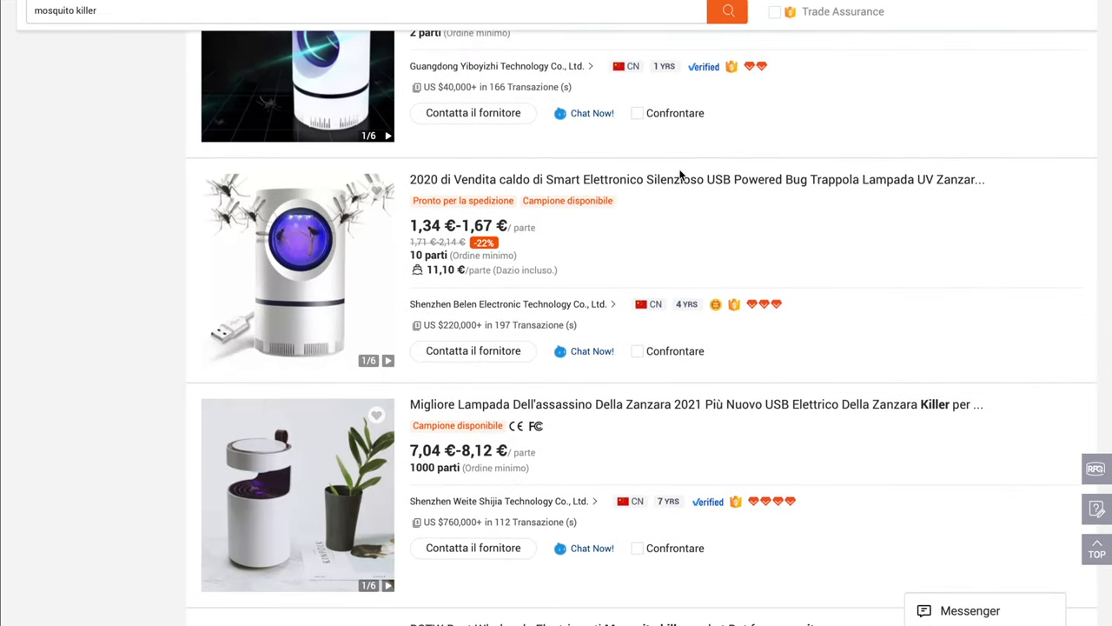
pyautogui.scroll(-1, 681, 176)
pyautogui.scroll(-3, 680, 175)
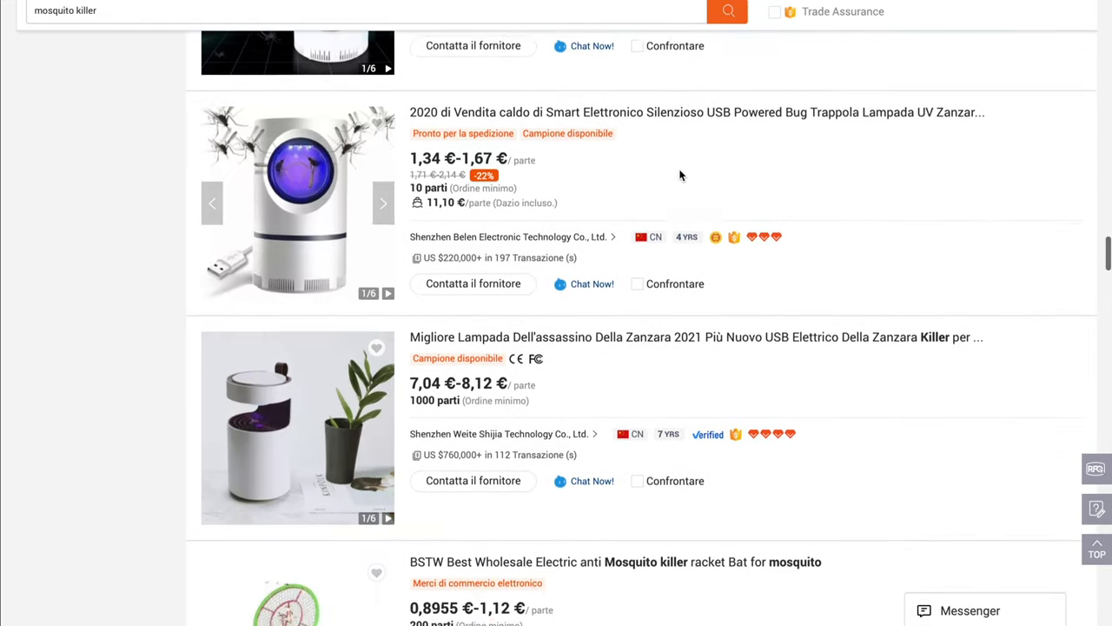
pyautogui.scroll(-7, 681, 174)
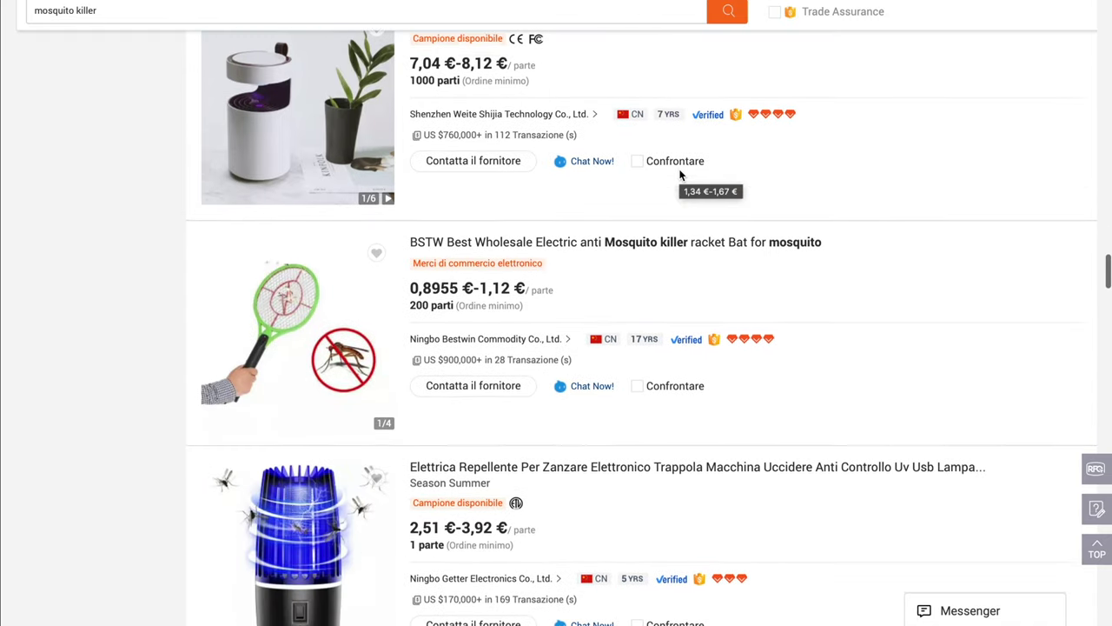
pyautogui.scroll(-3, 680, 176)
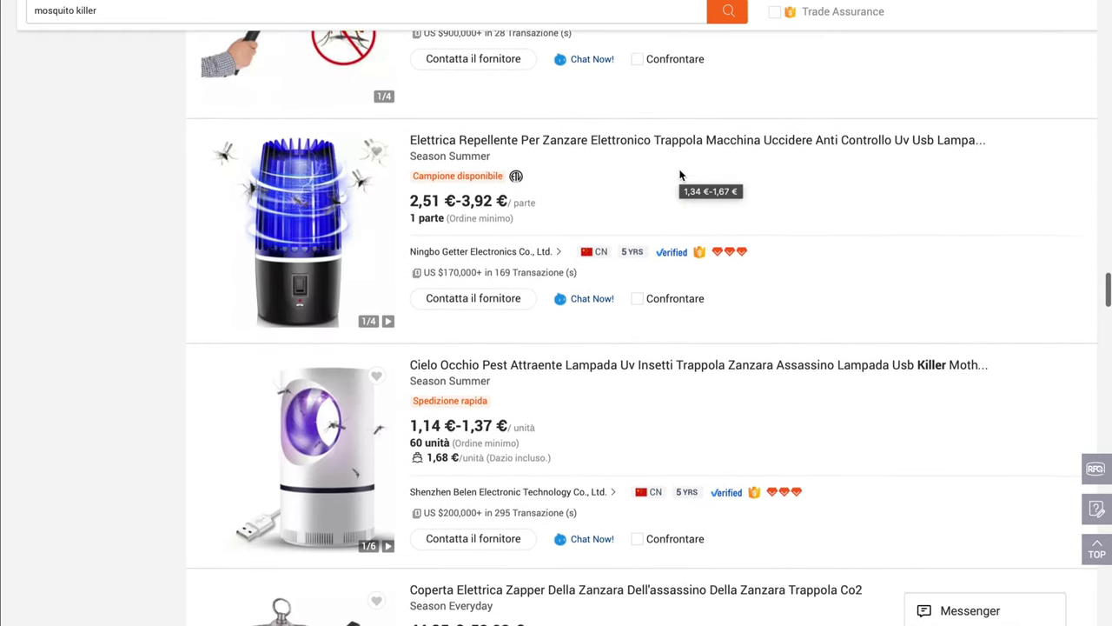
pyautogui.scroll(-2, 680, 176)
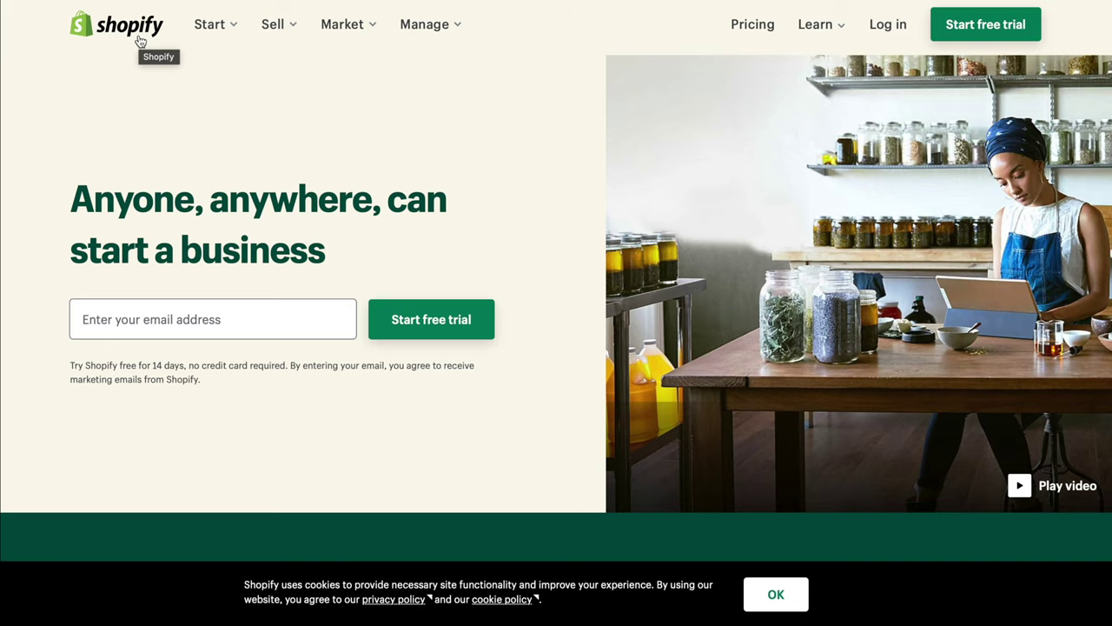
# Enter an email address on the Shopify homepage and start the free trial
pyautogui.scroll(-1, 311, 178)
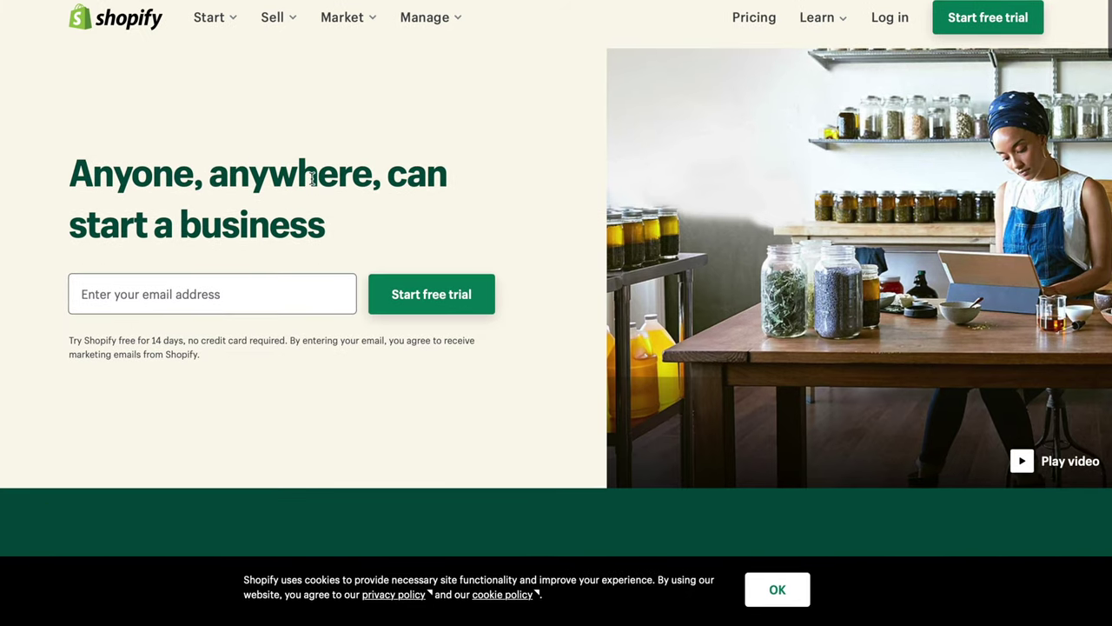
pyautogui.scroll(-1, 311, 179)
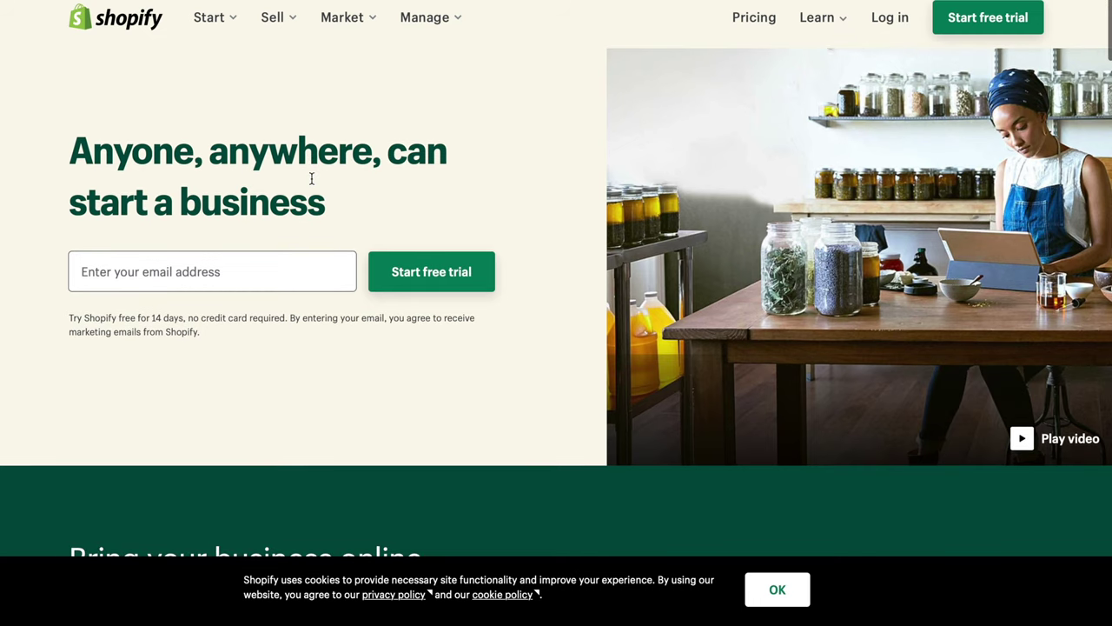
pyautogui.click(152, 268)
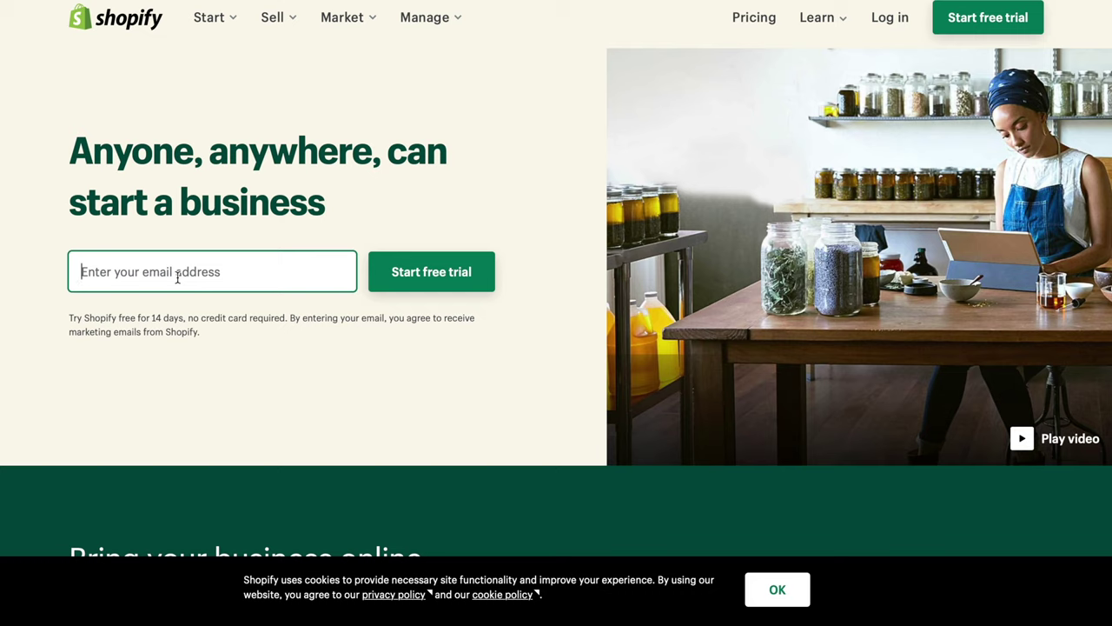
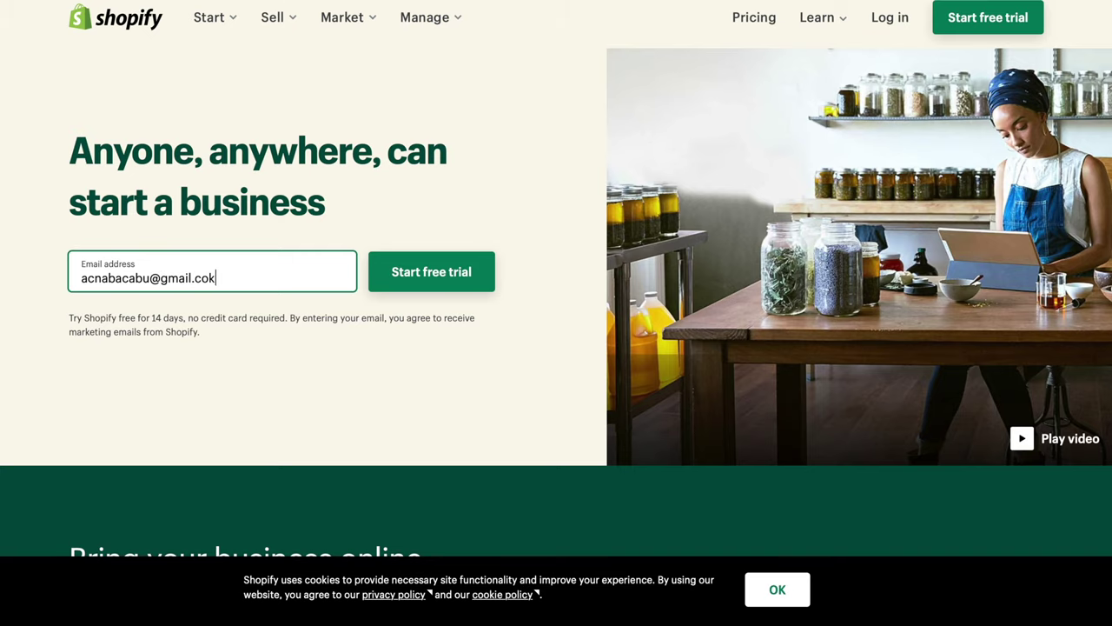
pyautogui.click(430, 273)
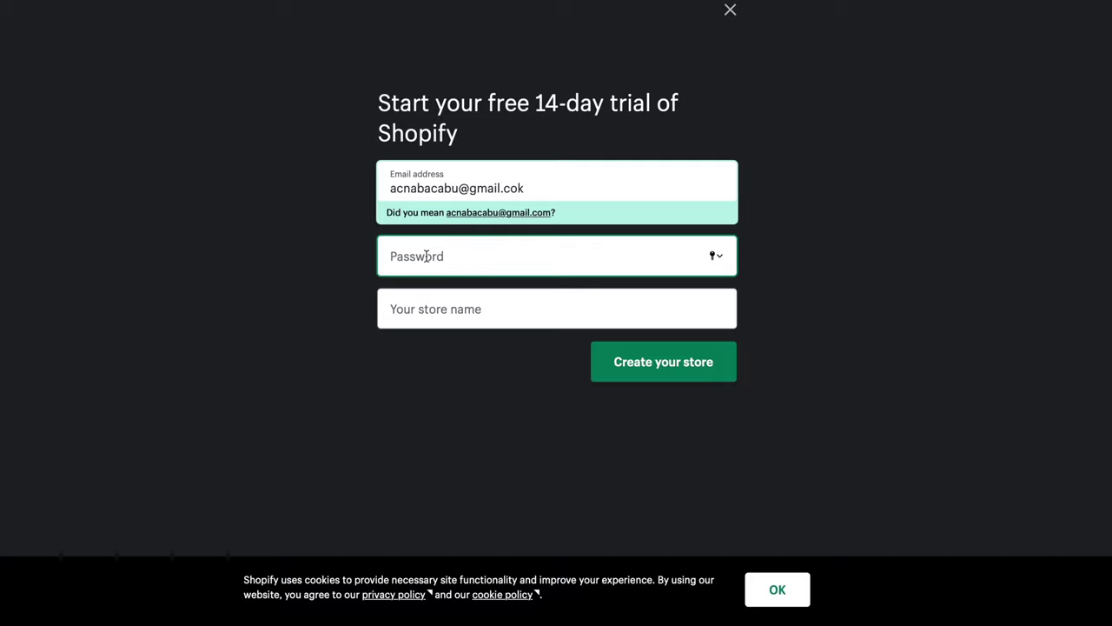
# Submit the sign-up form to create the trial store
pyautogui.click(408, 313)
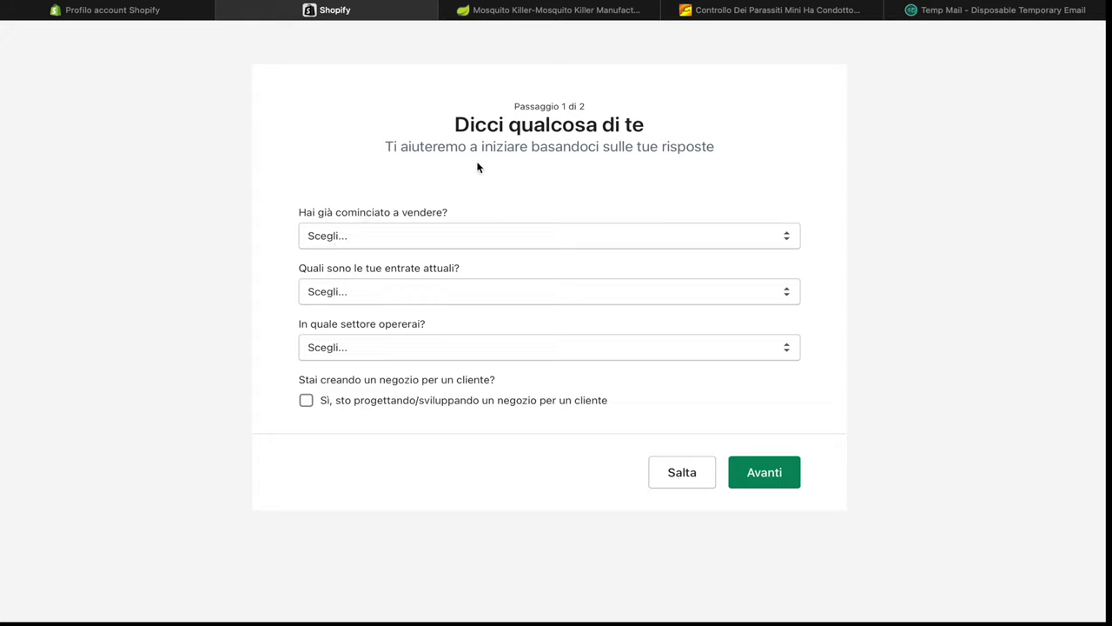
# Answer that you sell with another system, mainly Magento, to start a new business
pyautogui.click(350, 237)
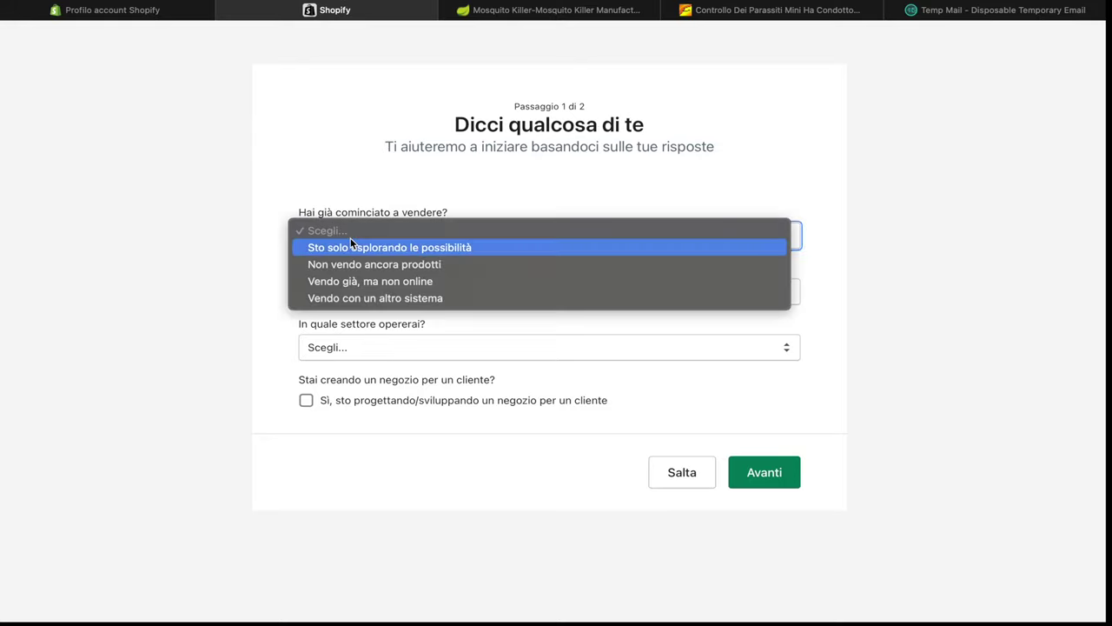
pyautogui.click(325, 298)
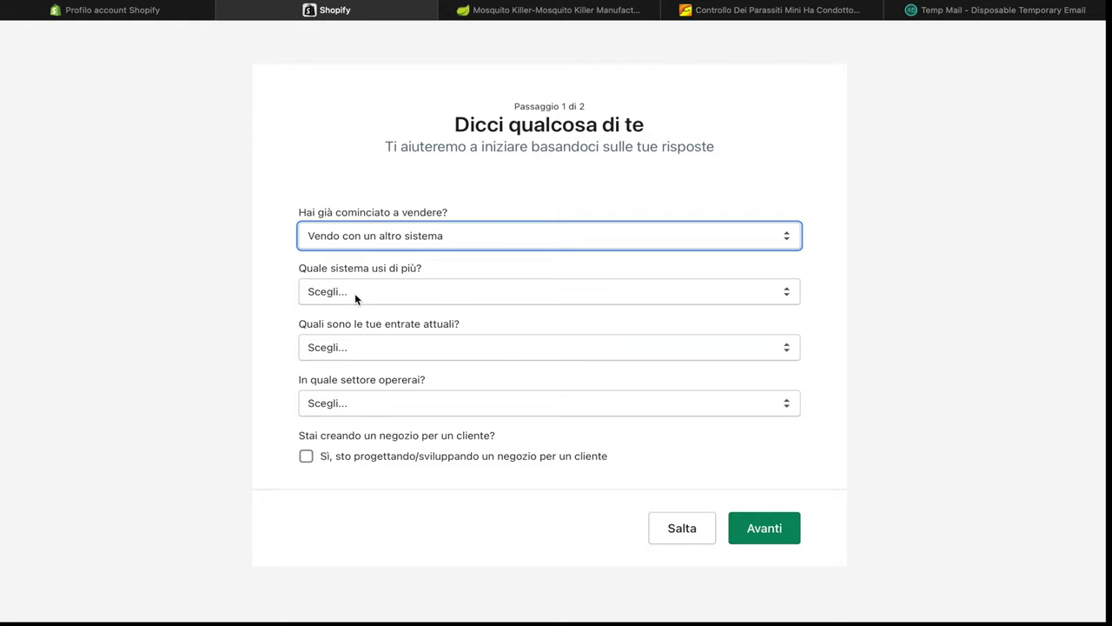
pyautogui.click(354, 292)
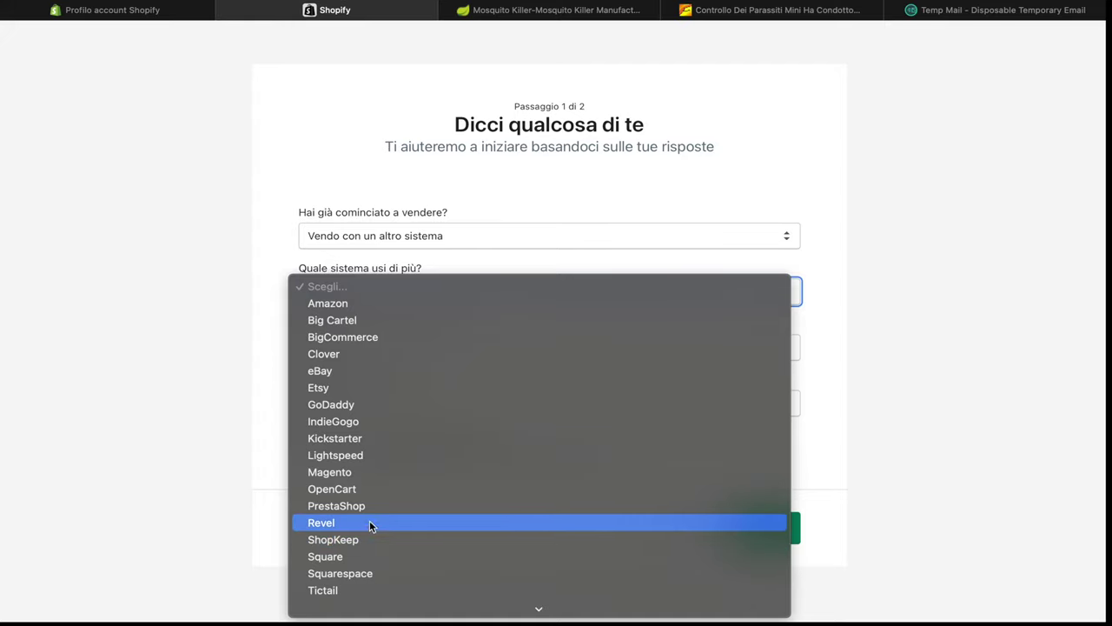
pyautogui.click(367, 472)
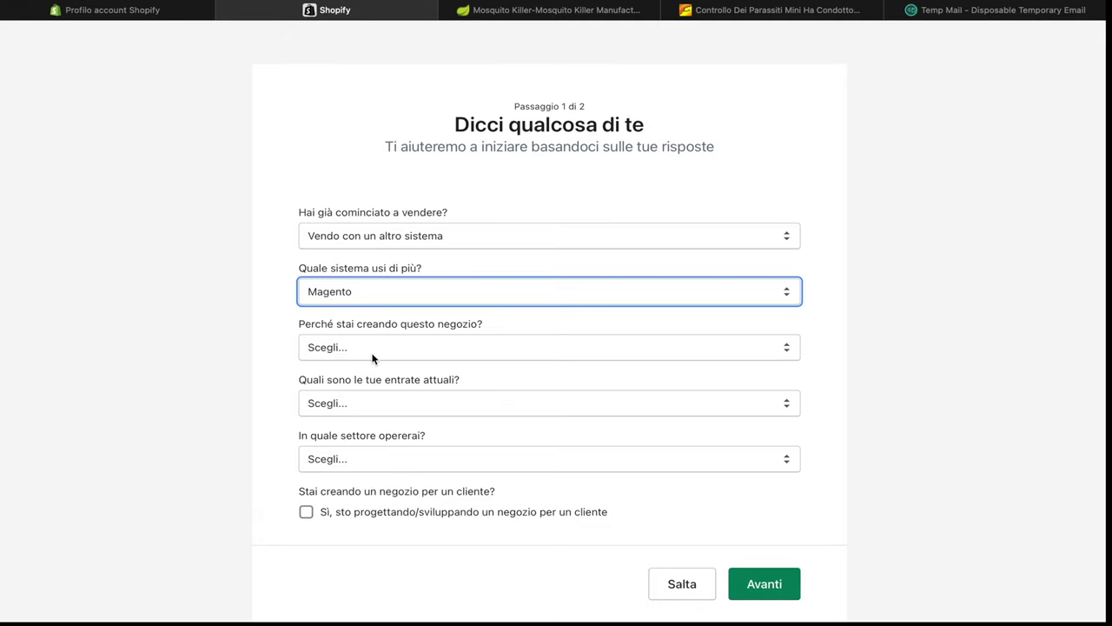
pyautogui.click(371, 356)
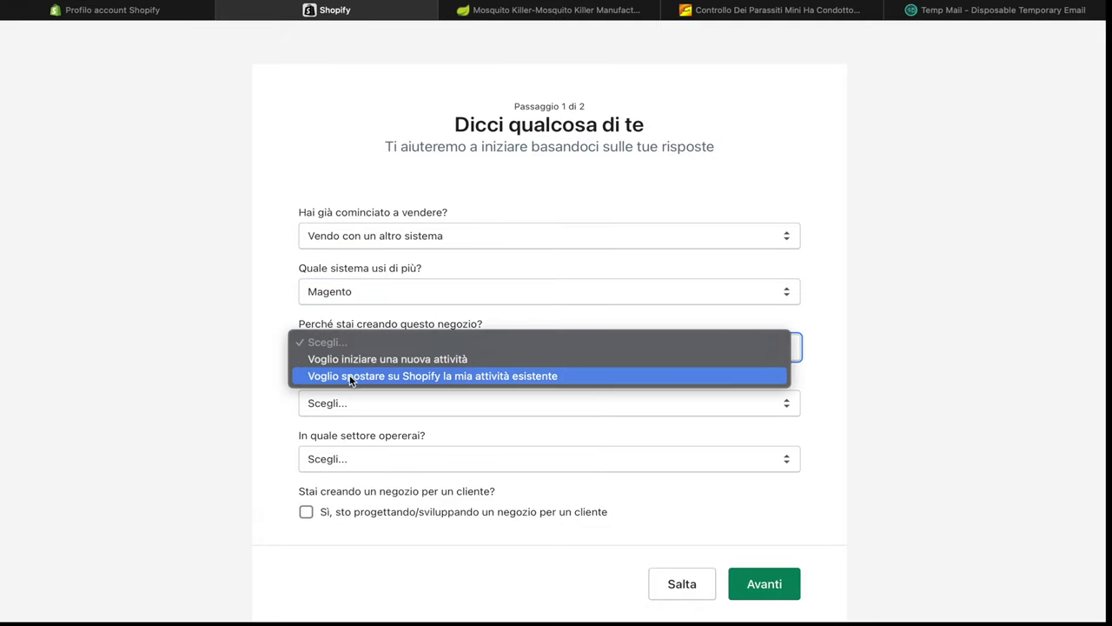
pyautogui.click(405, 359)
# Set current revenue to 50.000–250.000 EUR and the business sector to Servizi
pyautogui.click(393, 401)
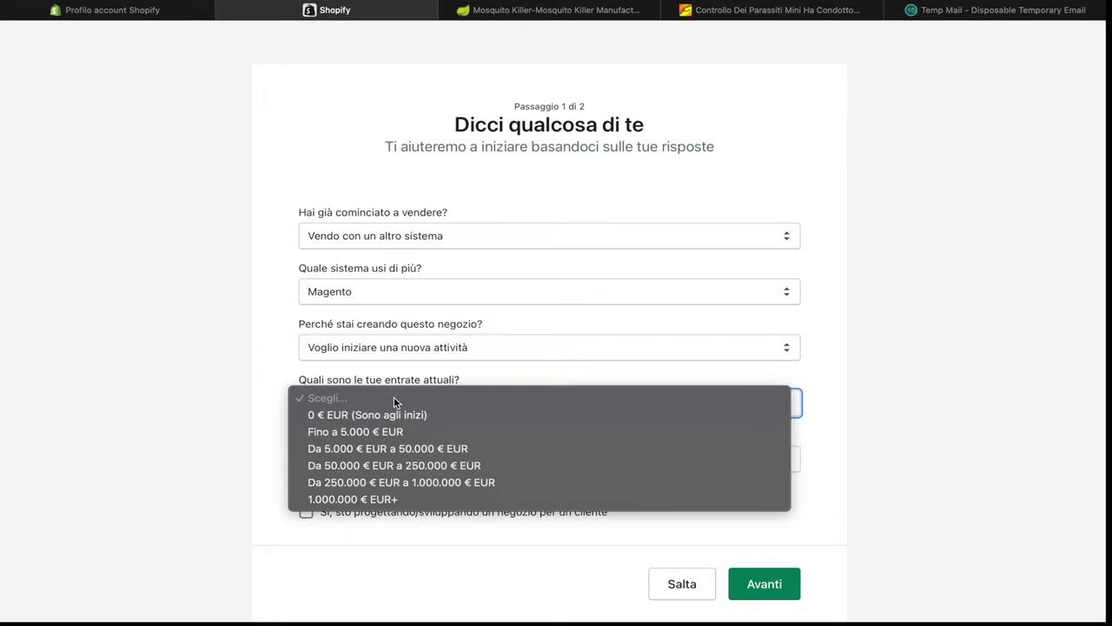
pyautogui.click(390, 468)
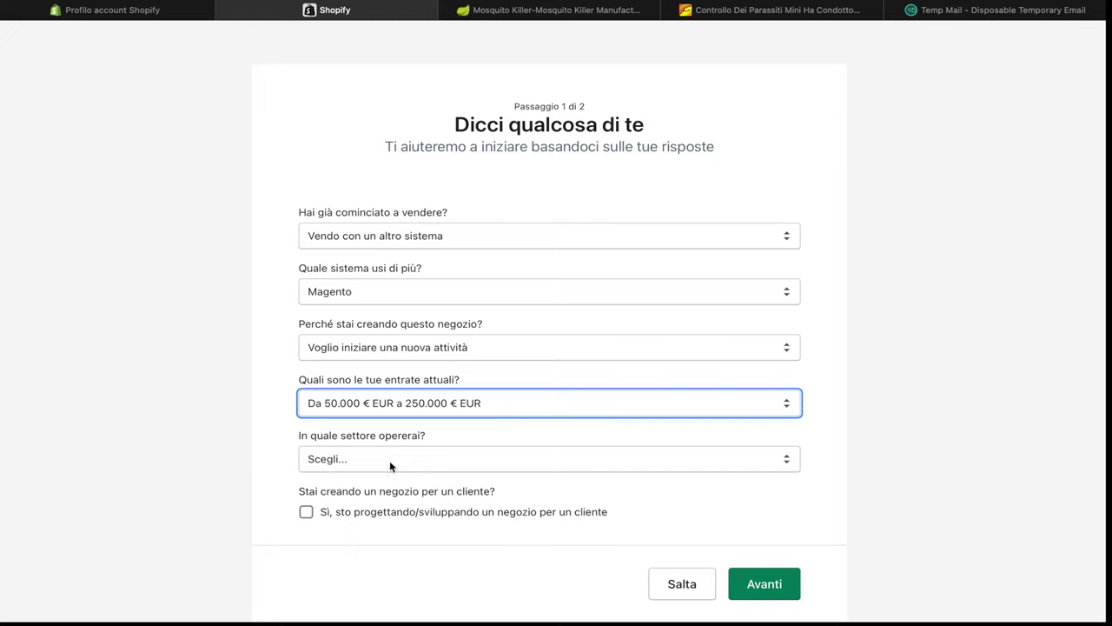
pyautogui.click(390, 461)
pyautogui.scroll(-5, 376, 566)
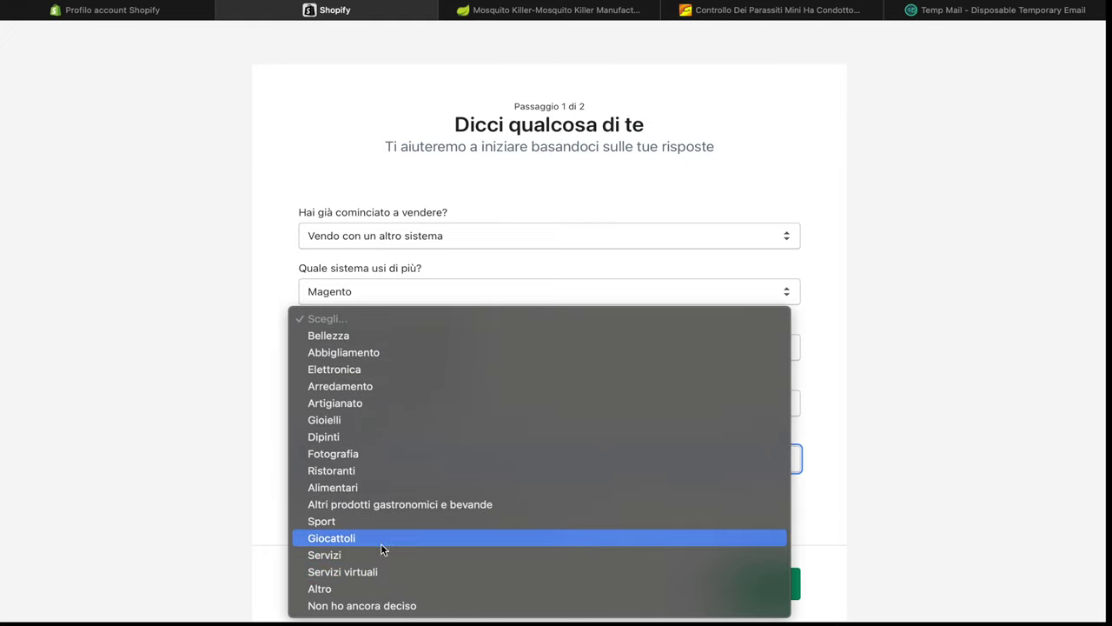
pyautogui.click(376, 554)
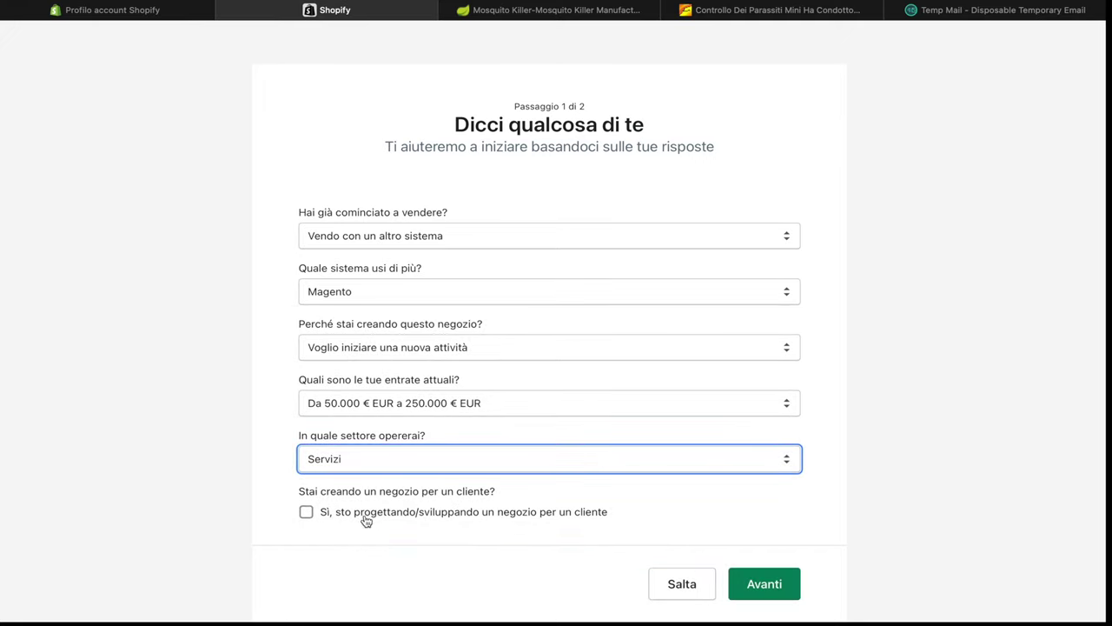
# Continue to step 2 and enter 'das' as the business street address
pyautogui.click(786, 585)
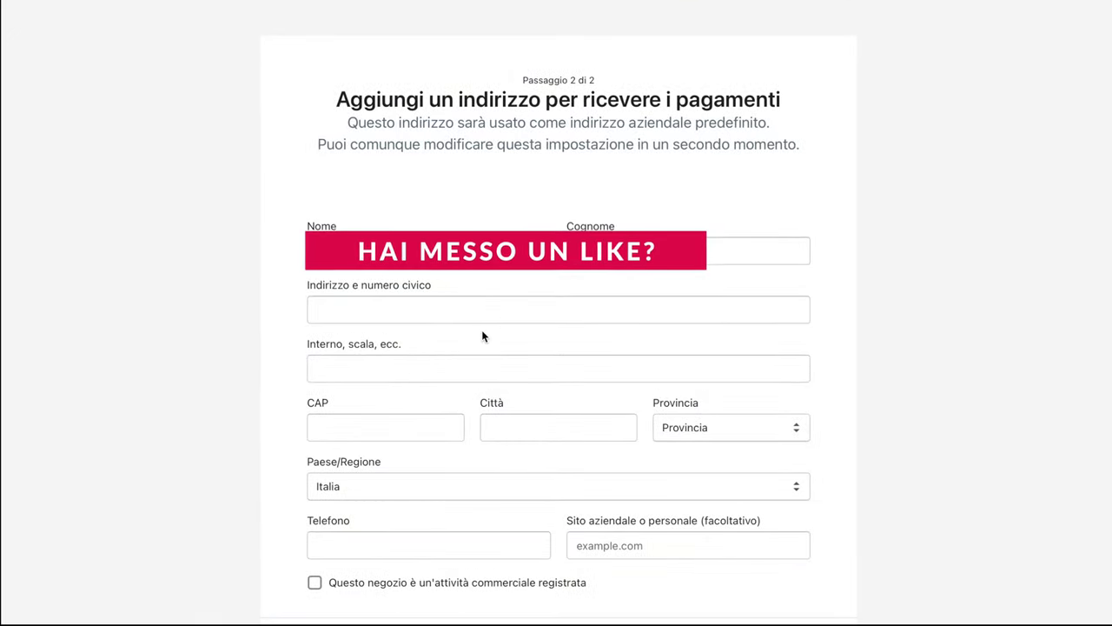
pyautogui.scroll(-2, 483, 333)
pyautogui.click(436, 233)
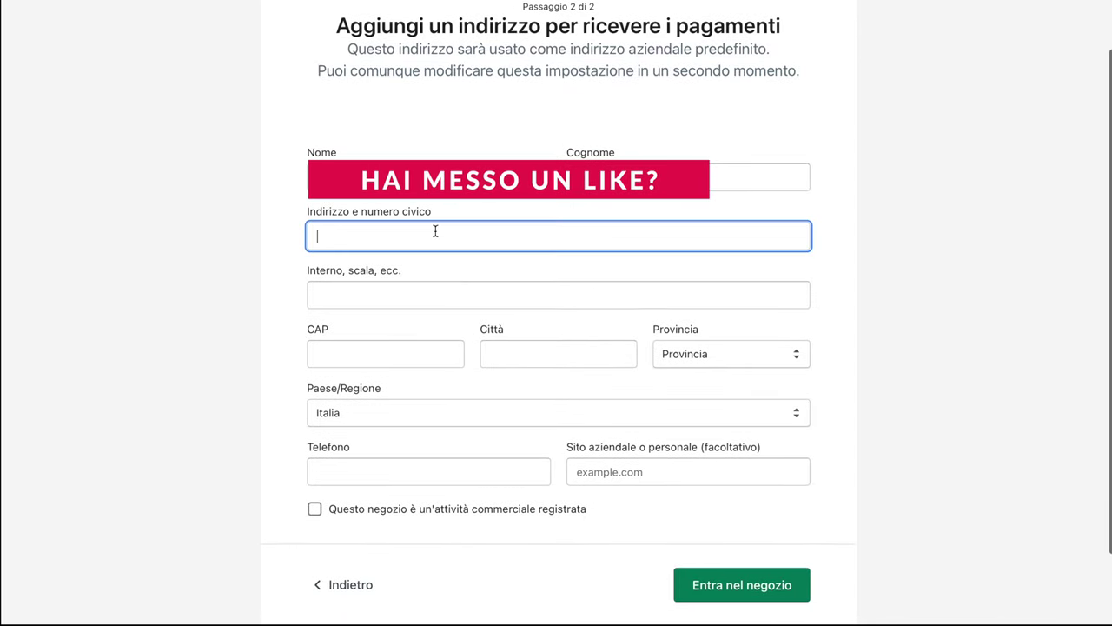
pyautogui.write('das')
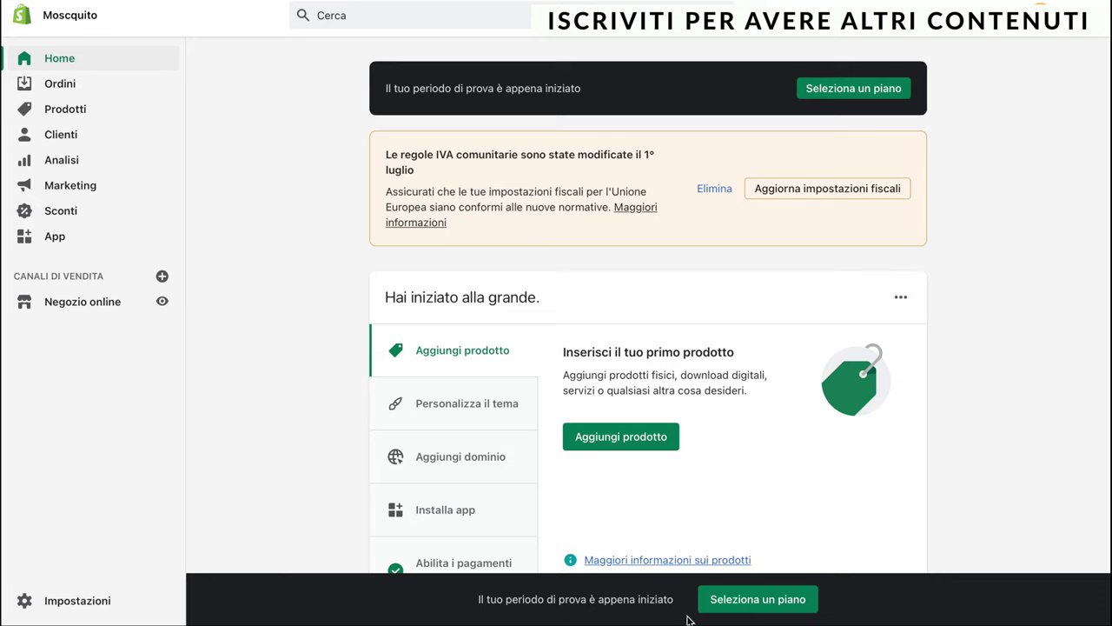
# Review the Basic, Shopify and Advanced plans at 29, 79 and 299 USD/month, then return home
pyautogui.click(769, 605)
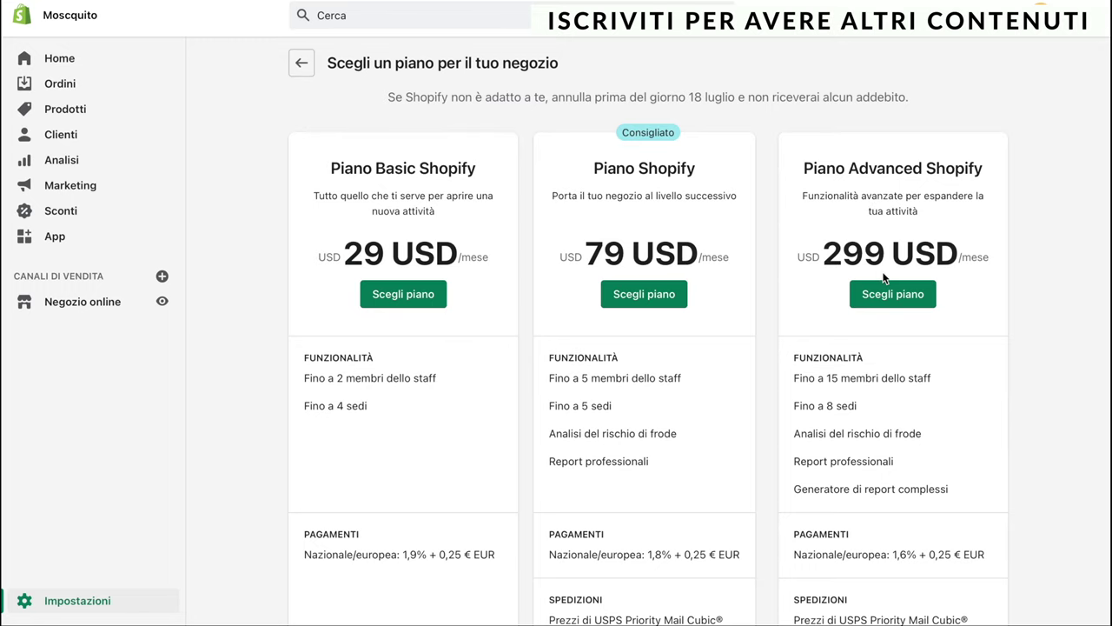
pyautogui.scroll(-1, 857, 328)
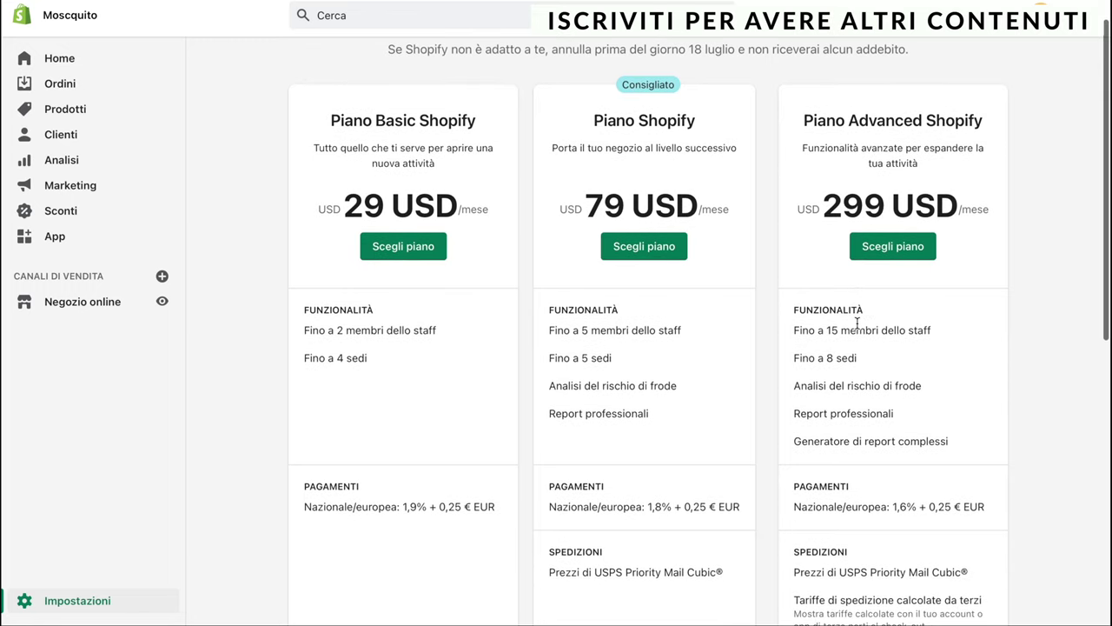
pyautogui.scroll(-1, 857, 264)
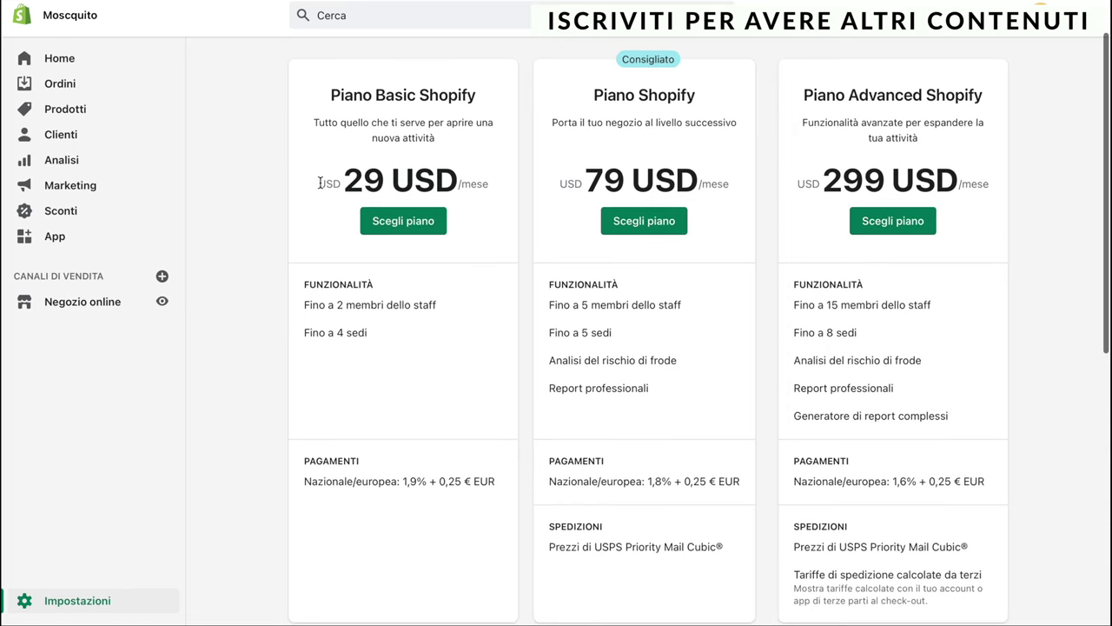
pyautogui.moveTo(320, 182); pyautogui.dragTo(474, 184)
pyautogui.click(465, 334)
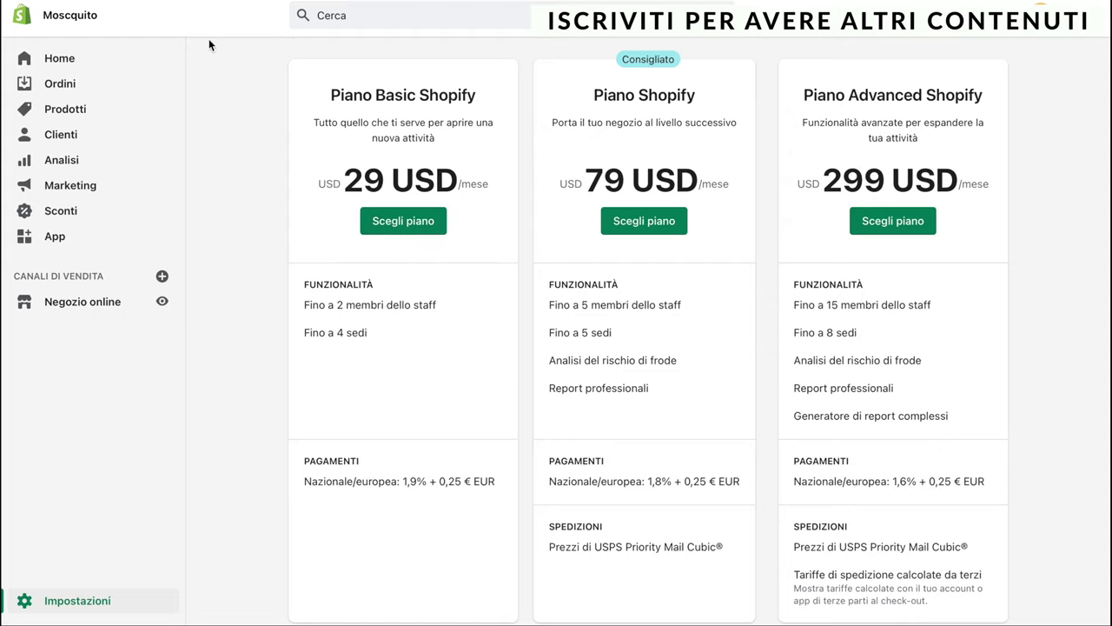
pyautogui.click(57, 61)
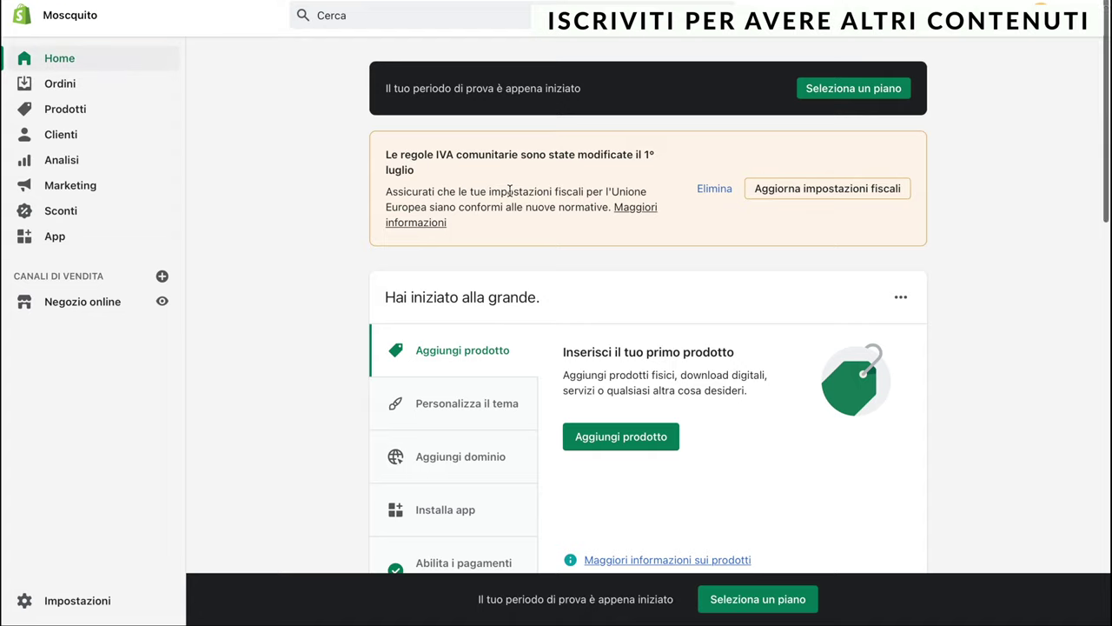
# Scroll the Home page showing 13 days of trial remaining
pyautogui.scroll(-1, 510, 191)
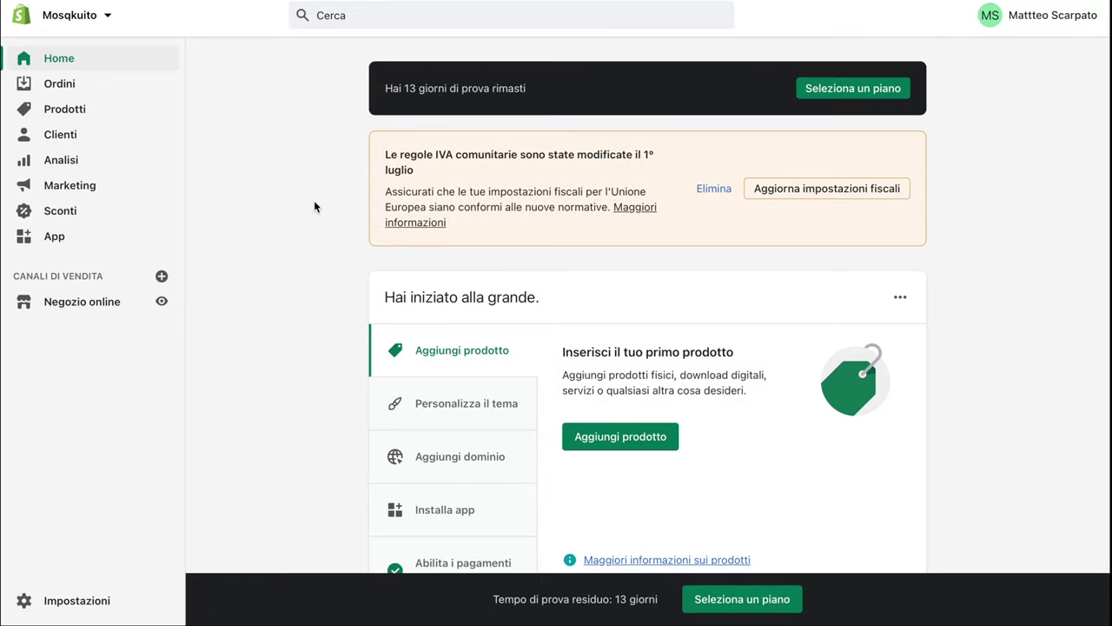
# Visit Orders, Draft orders, Abandoned checkouts, Products, Inventory, Gift cards, Customers, then Analytics
pyautogui.click(61, 84)
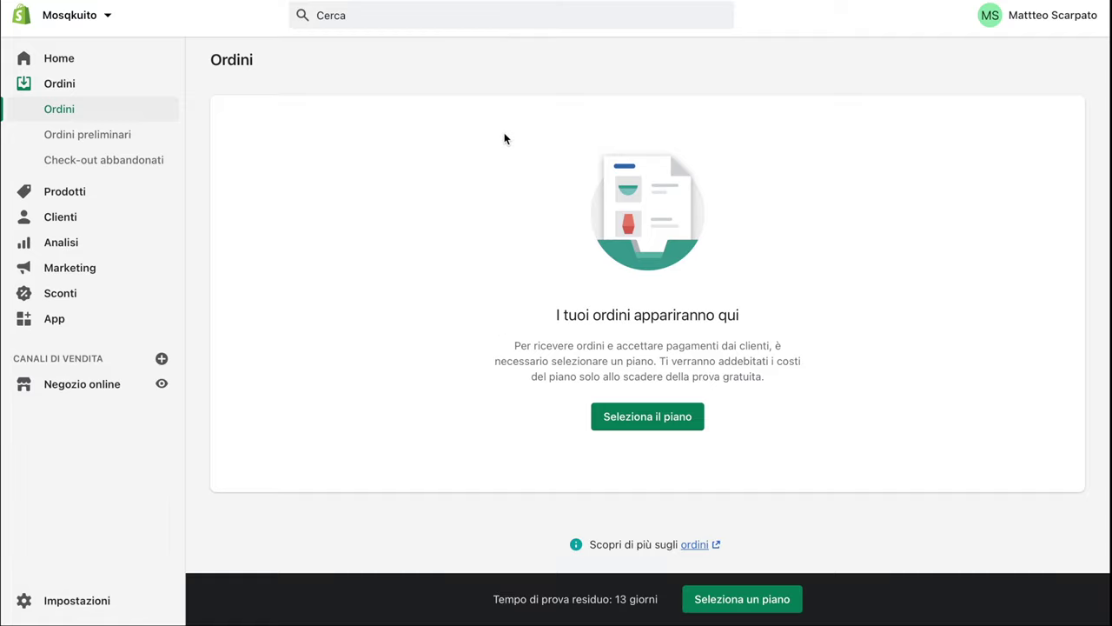
pyautogui.click(91, 135)
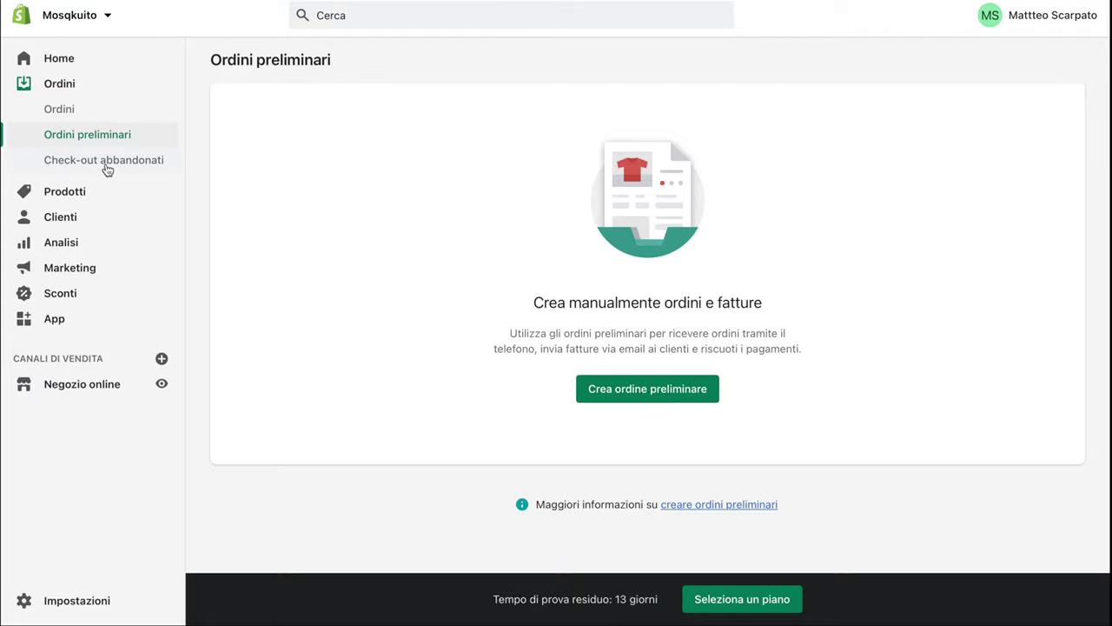
pyautogui.click(105, 161)
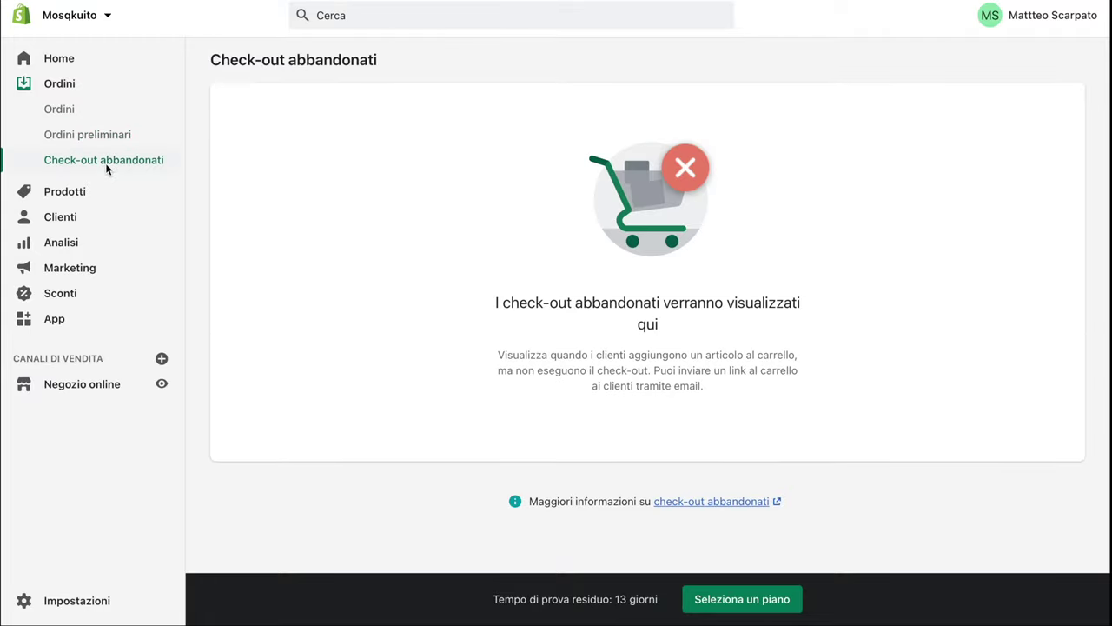
pyautogui.click(72, 193)
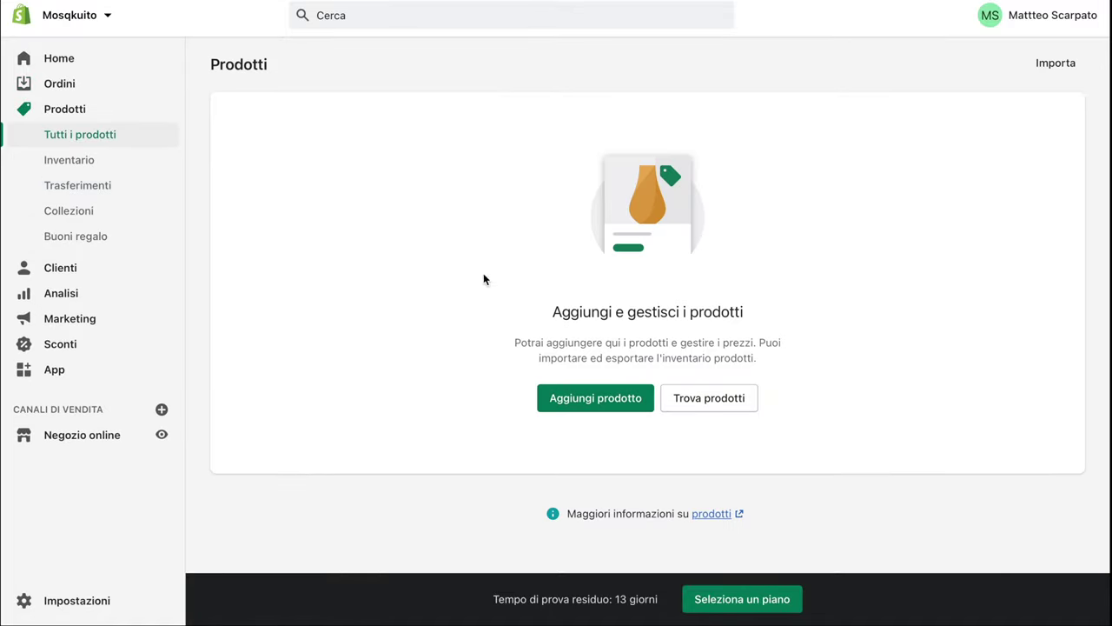
pyautogui.click(80, 161)
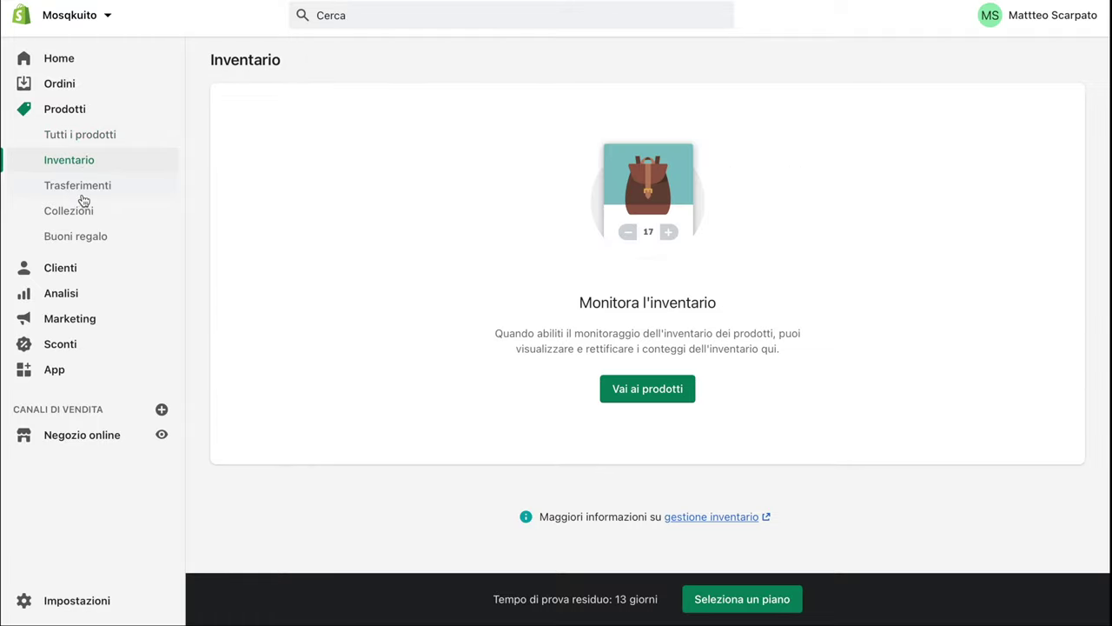
pyautogui.click(86, 239)
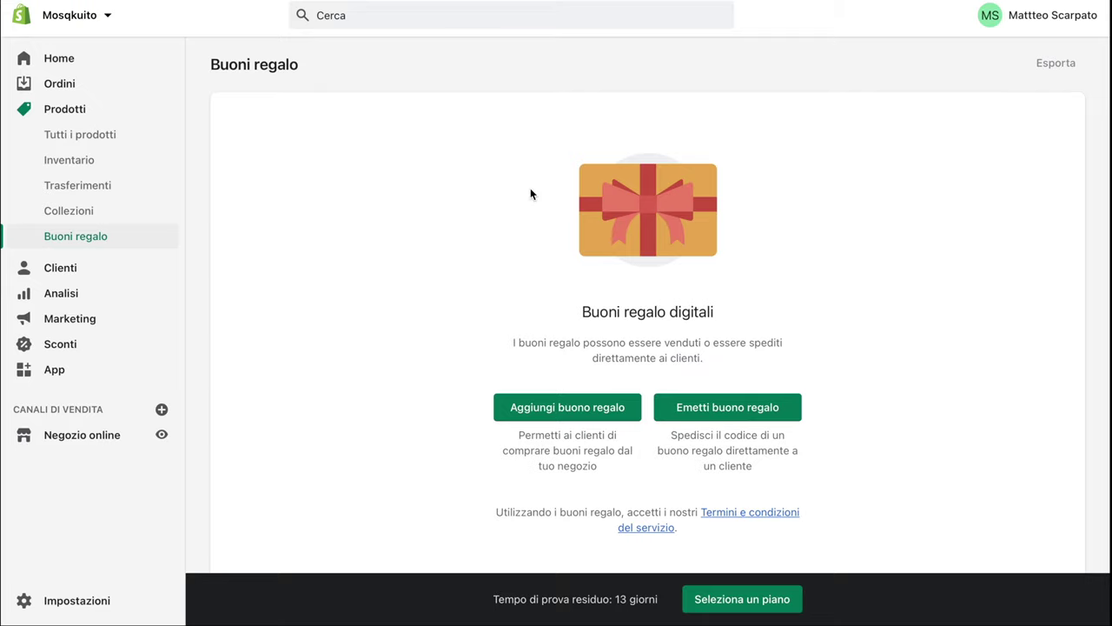
pyautogui.click(76, 270)
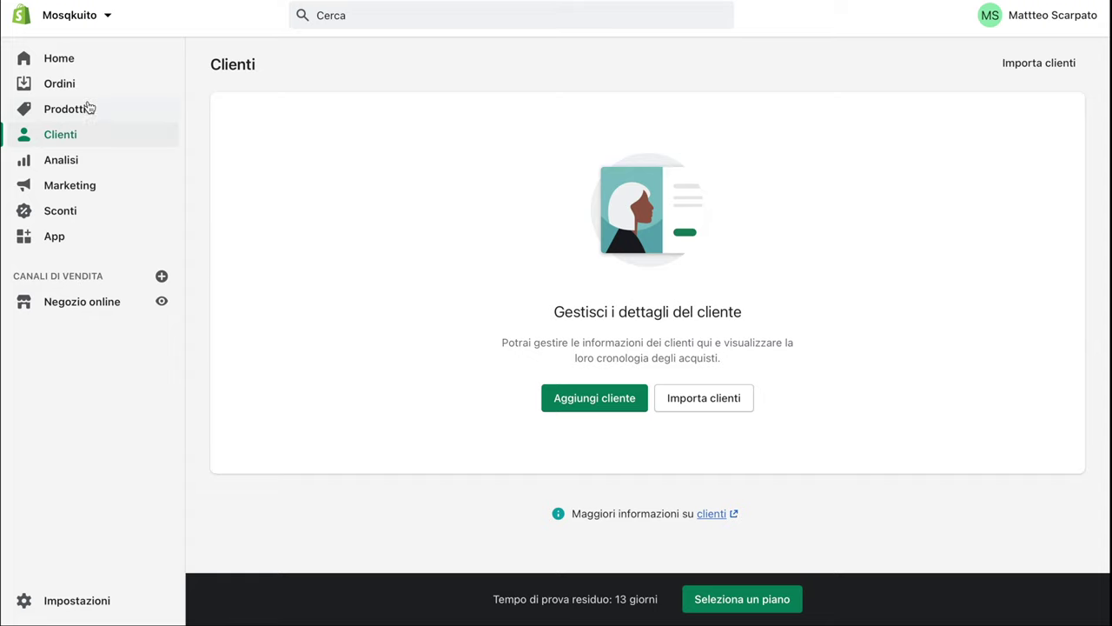
pyautogui.click(49, 162)
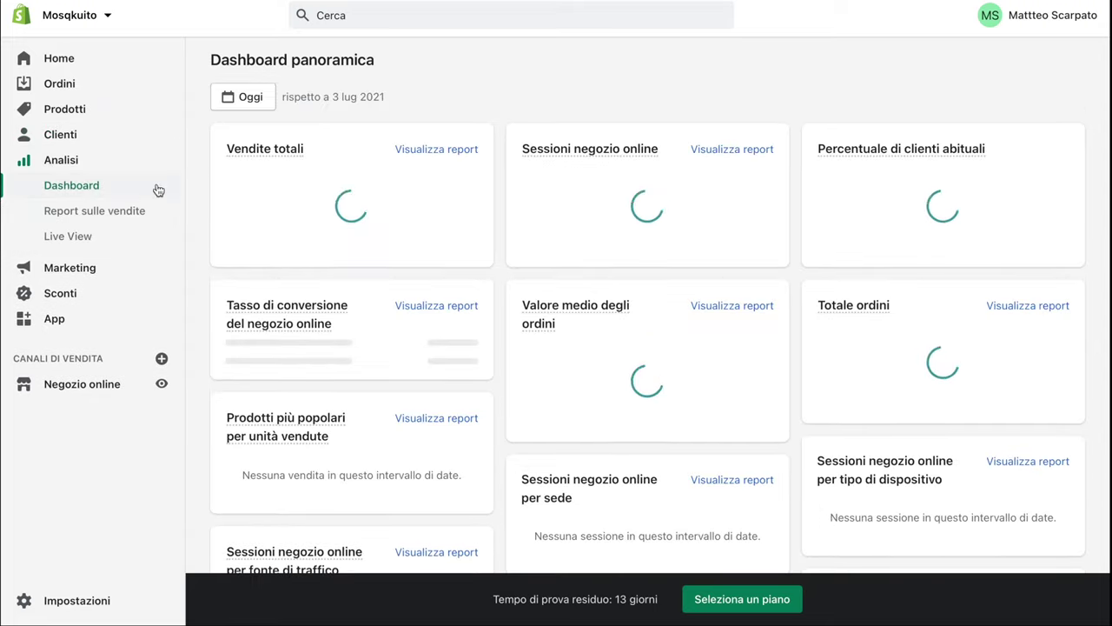
# Scroll down through the store's analytics dashboard
pyautogui.scroll(-1, 349, 203)
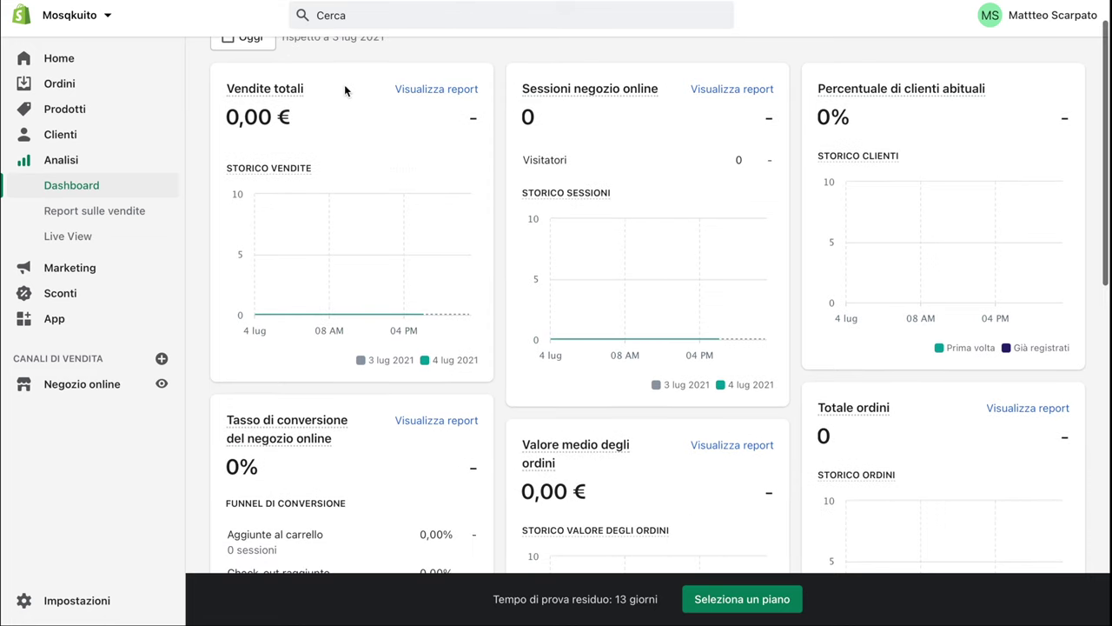
pyautogui.moveTo(248, 96)
pyautogui.scroll(-1, 470, 273)
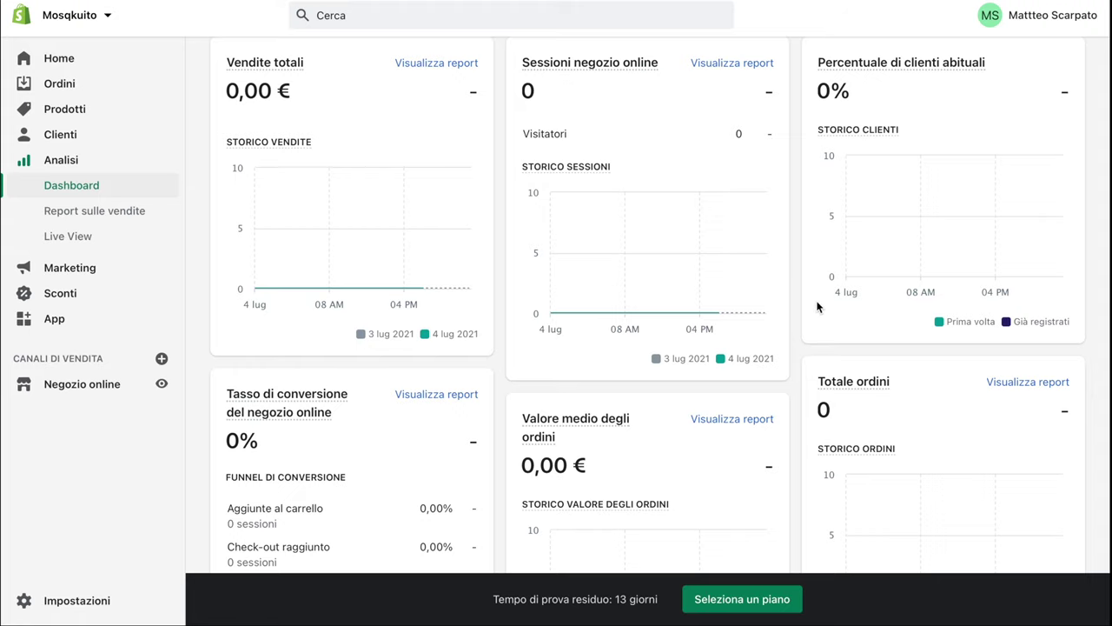
pyautogui.scroll(-2, 819, 304)
pyautogui.scroll(-3, 817, 306)
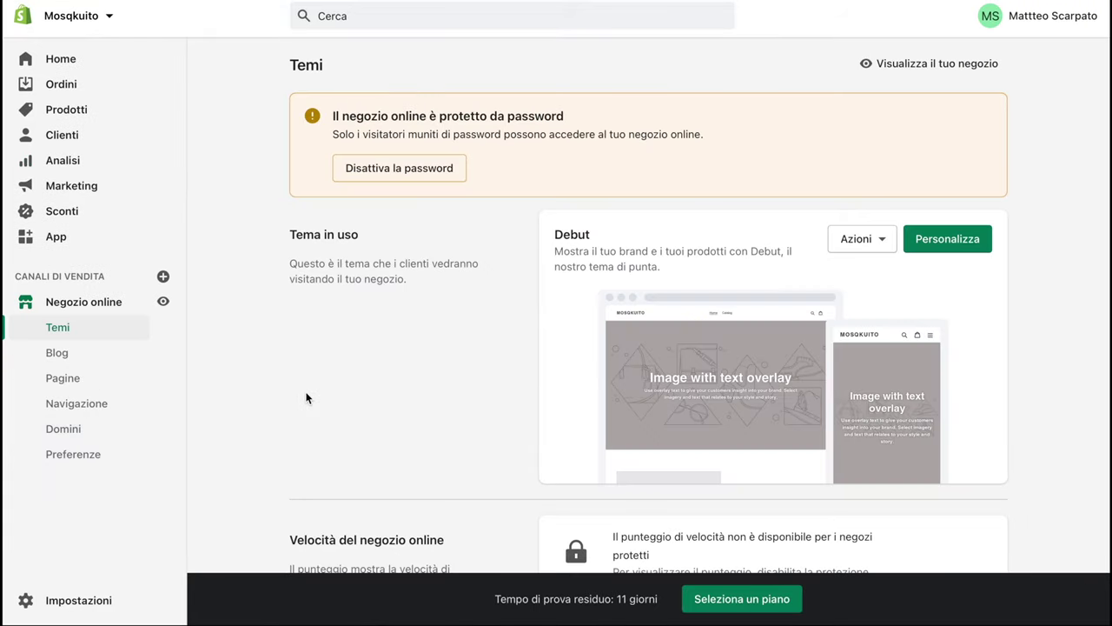
# Open the Domains page and select the primary domain mosqkuito.myshopify.com
pyautogui.click(63, 430)
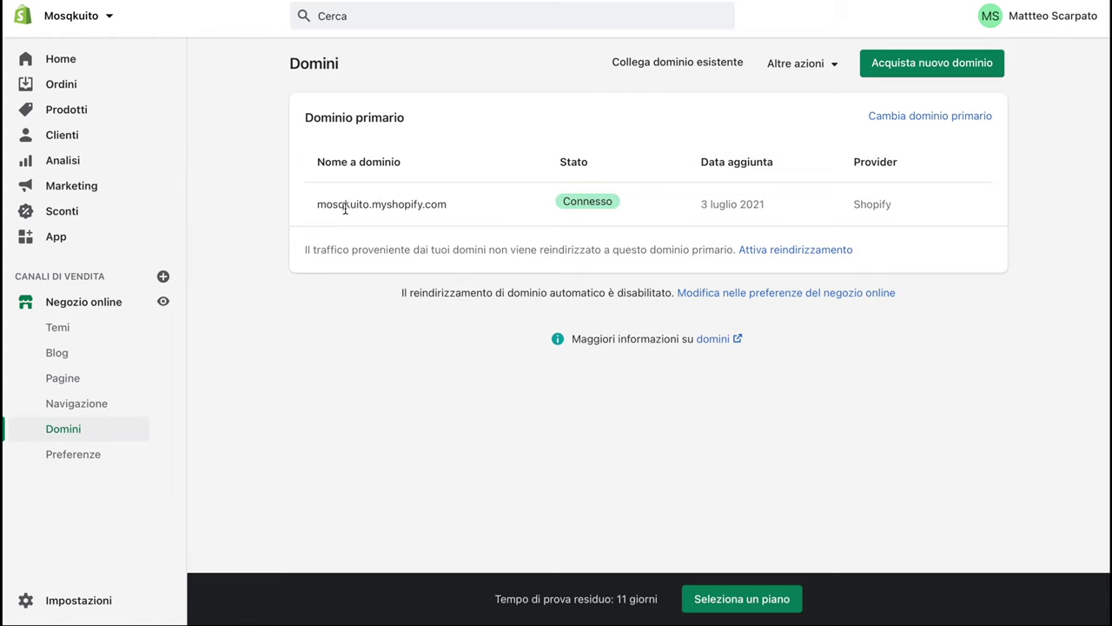
pyautogui.moveTo(311, 208); pyautogui.dragTo(426, 223)
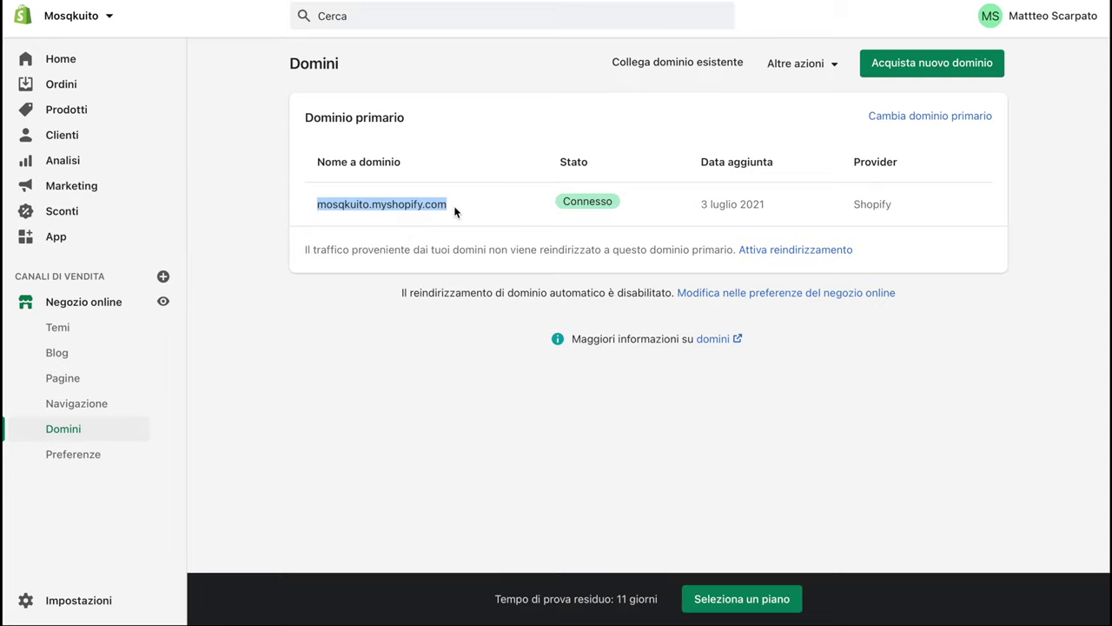
# Search new domains for 'mosqkuito' and review the extensions, with .com at $14 USD/year
pyautogui.click(908, 63)
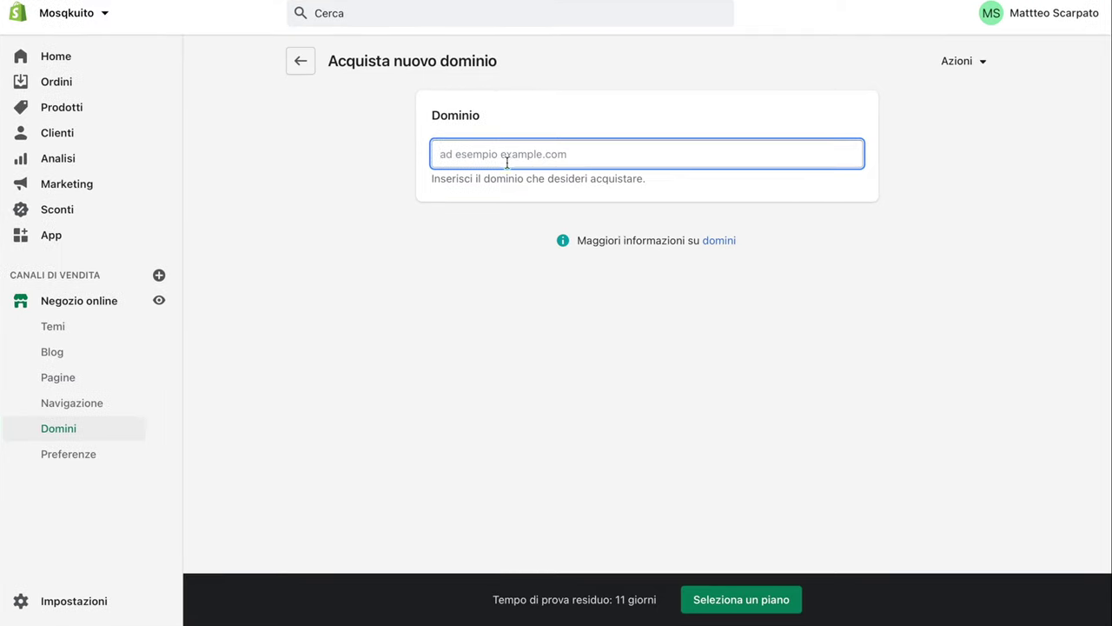
pyautogui.write('mosqkuito')
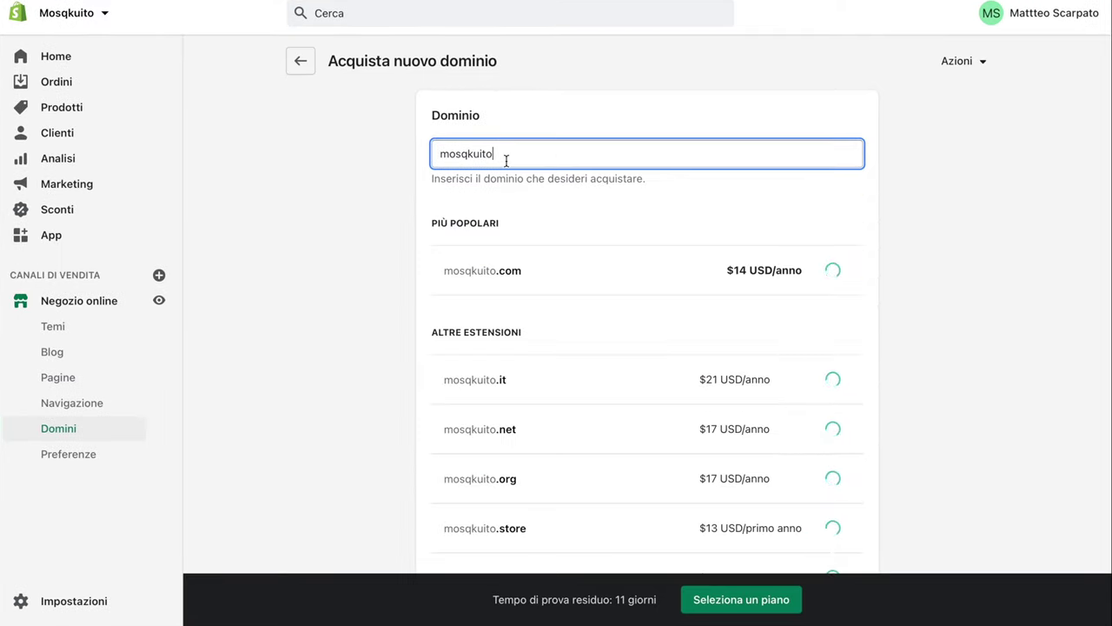
pyautogui.click(495, 263)
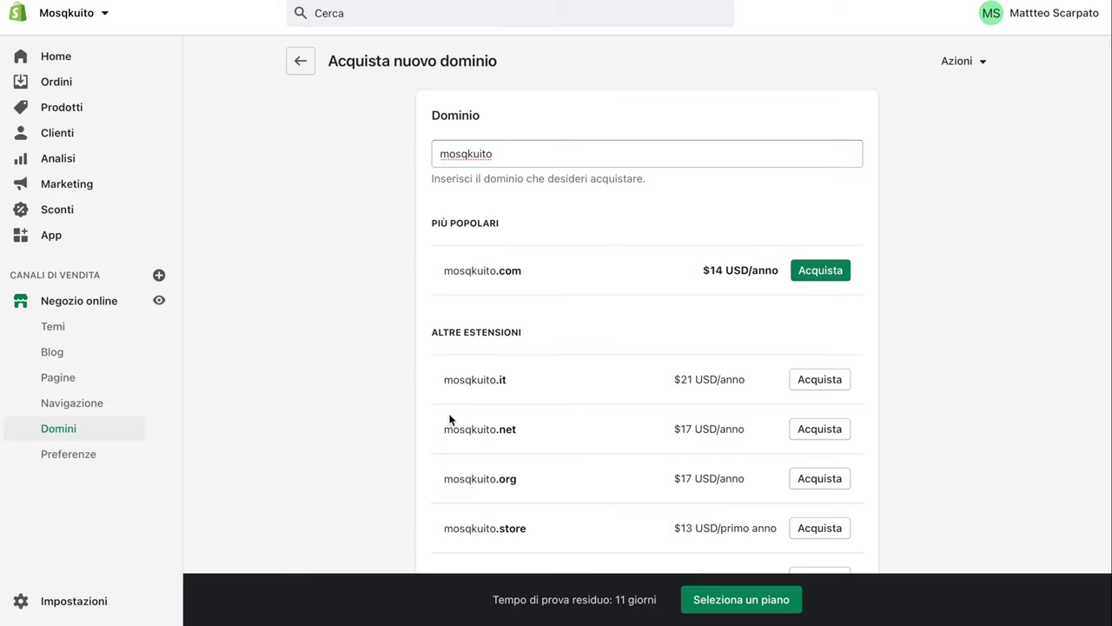
pyautogui.scroll(-1, 526, 439)
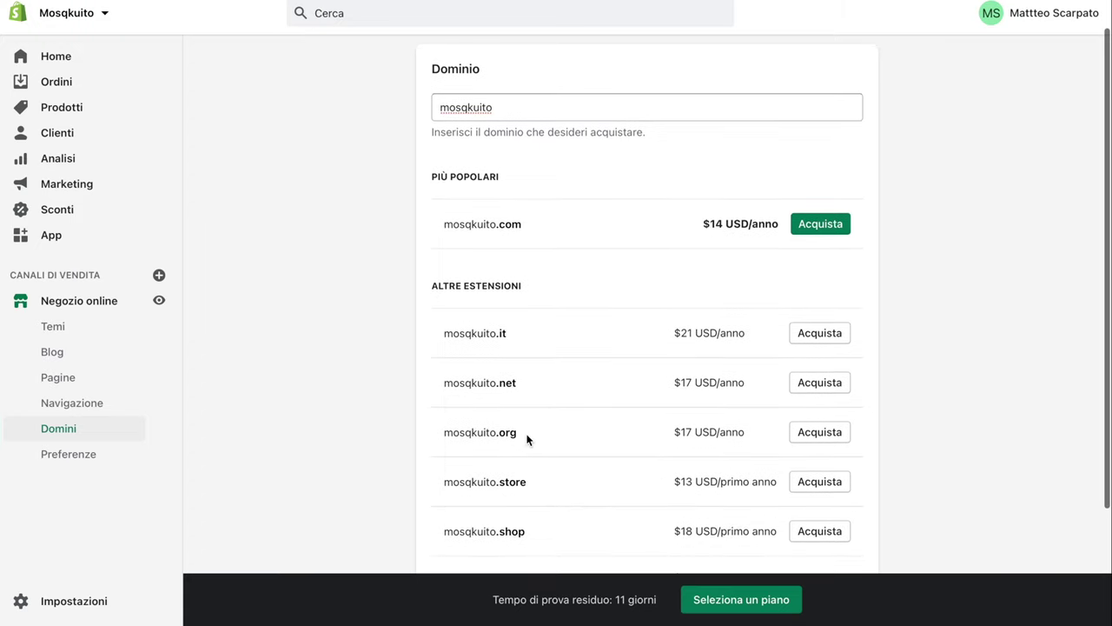
pyautogui.scroll(-3, 514, 509)
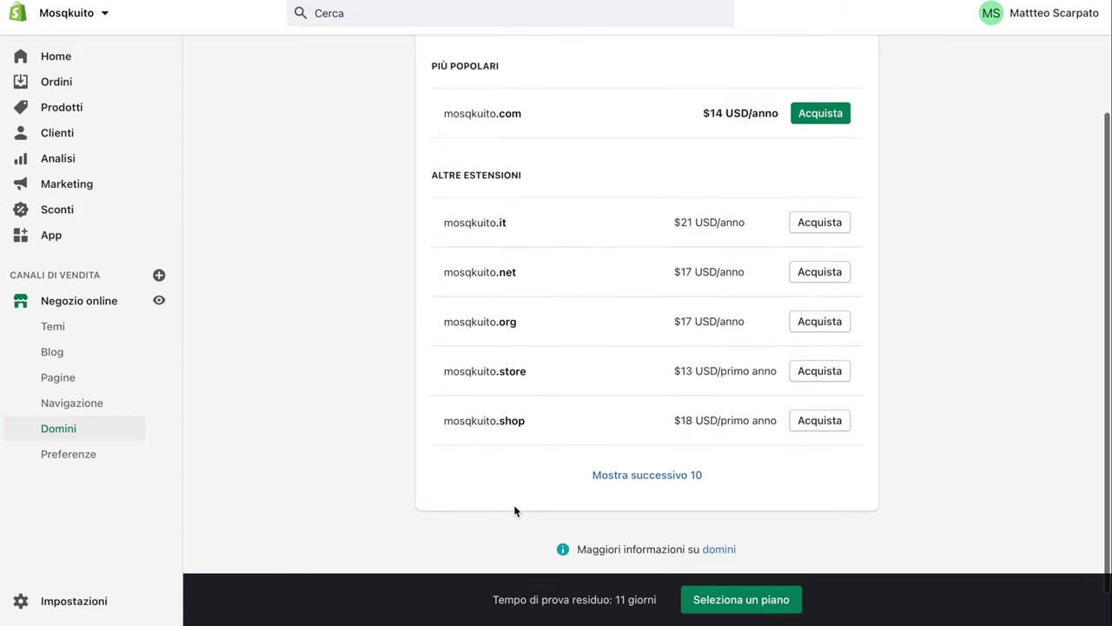
pyautogui.scroll(4, 513, 511)
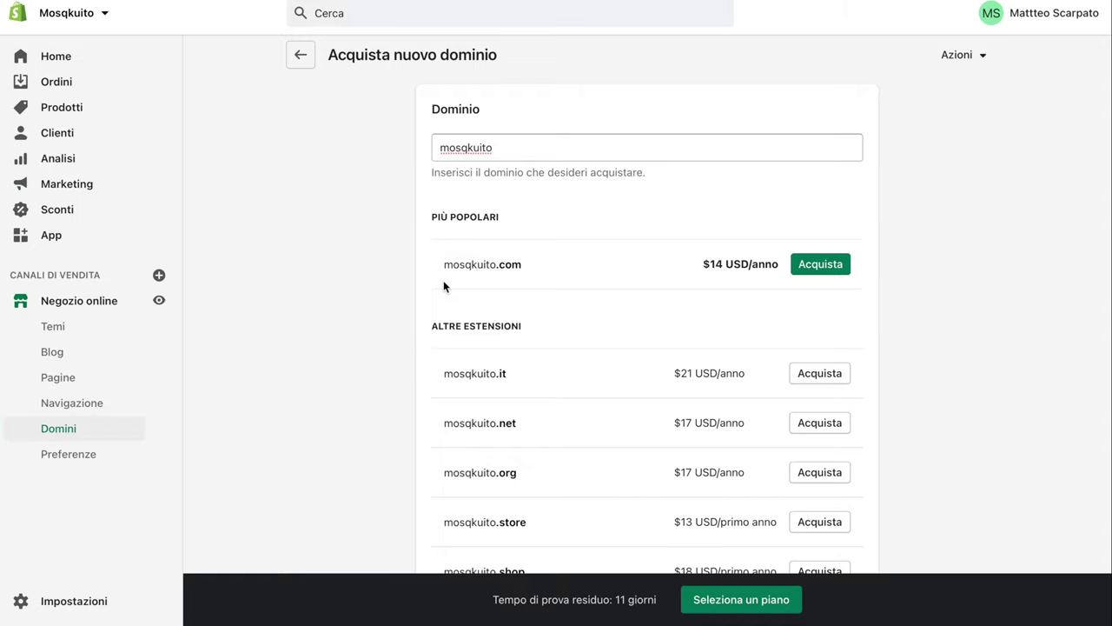
# Highlight the 14 in the .com price among the domain search results
pyautogui.scroll(-2, 615, 422)
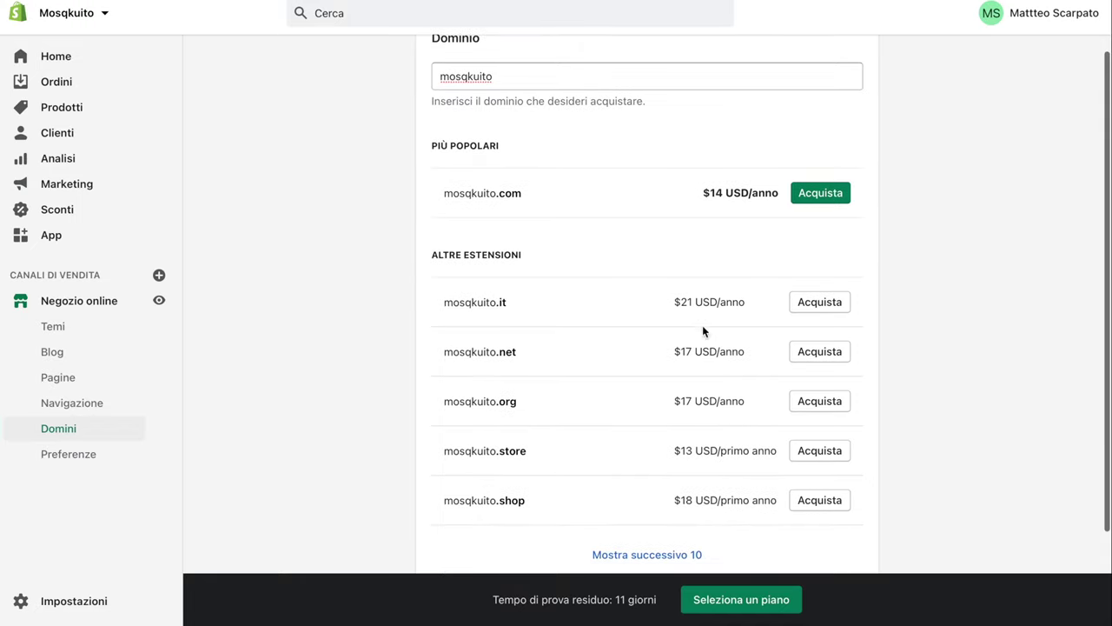
pyautogui.doubleClick(711, 192)
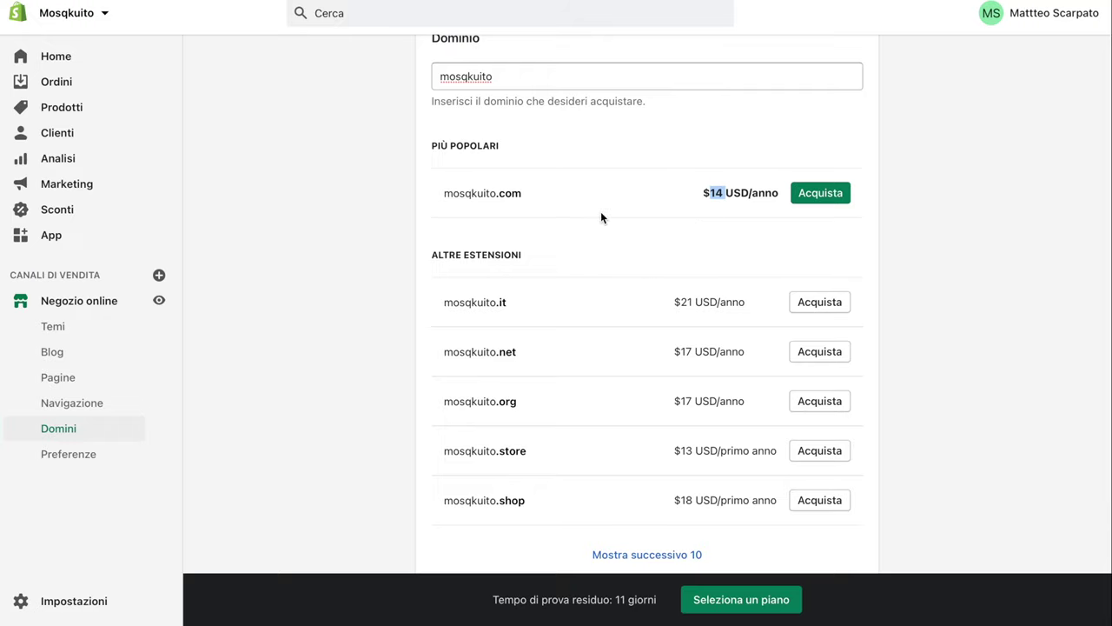
pyautogui.scroll(2, 600, 212)
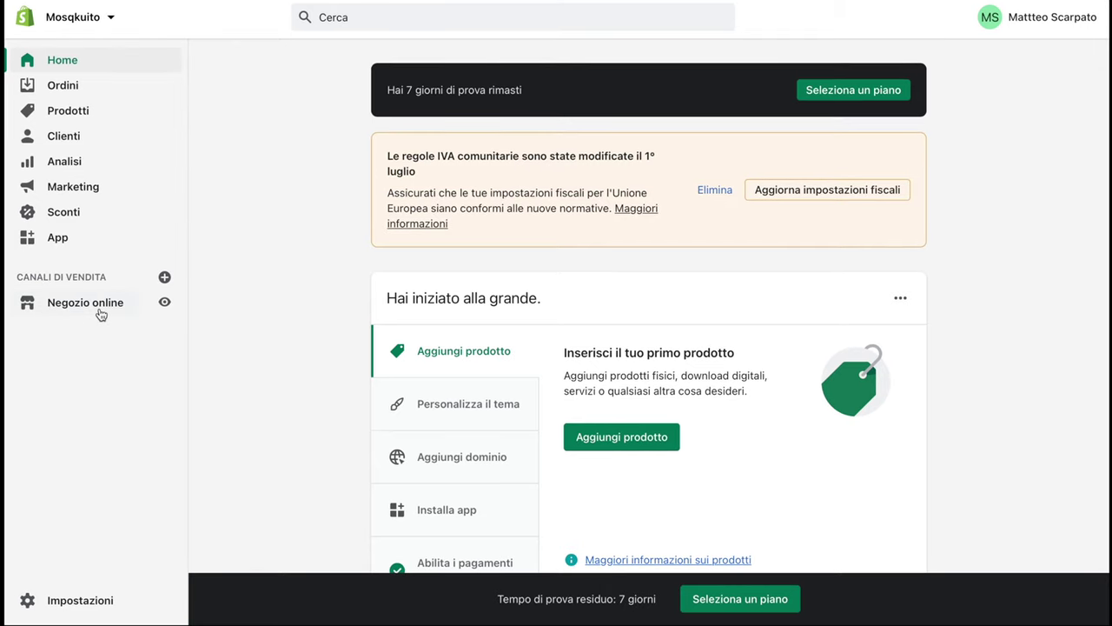
# Go to the Online Store themes page and open the Debut theme's Actions list
pyautogui.click(99, 309)
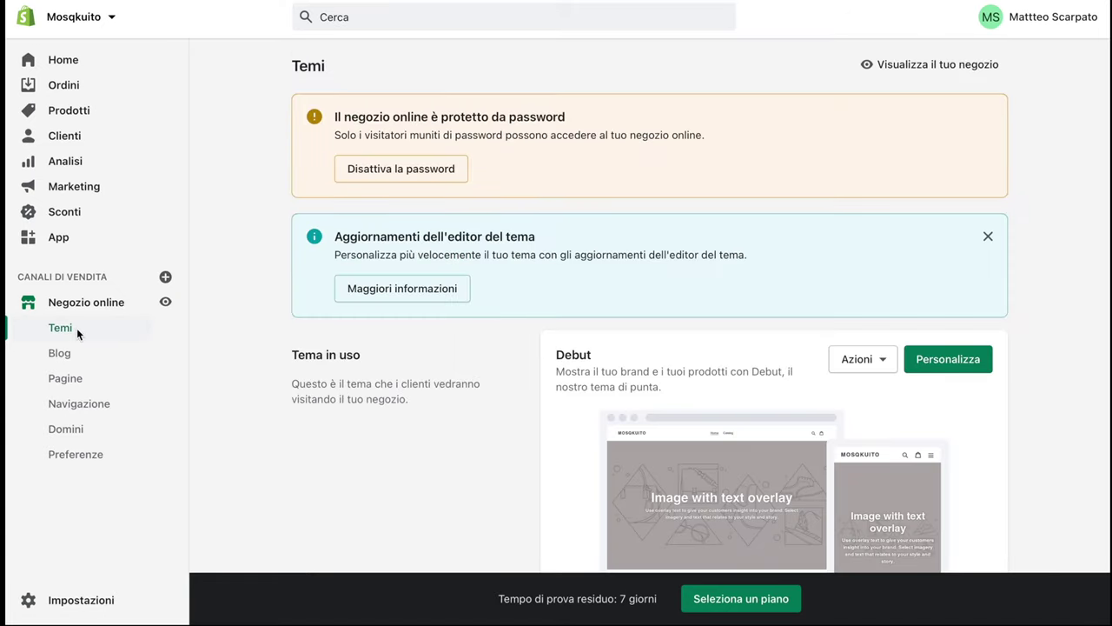
pyautogui.scroll(-2, 463, 448)
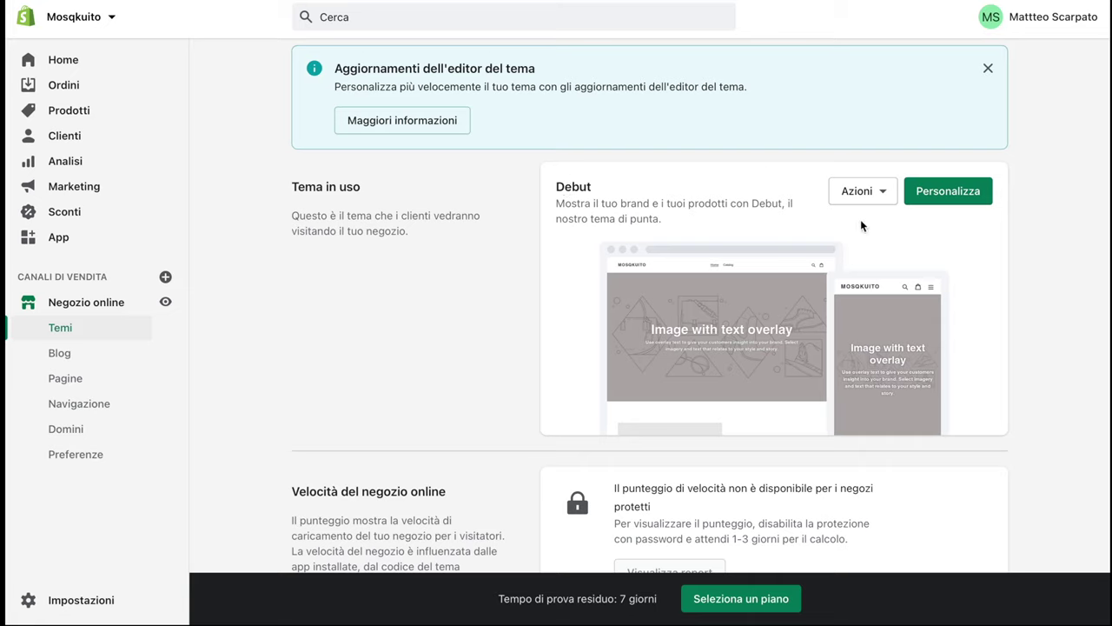
pyautogui.click(893, 195)
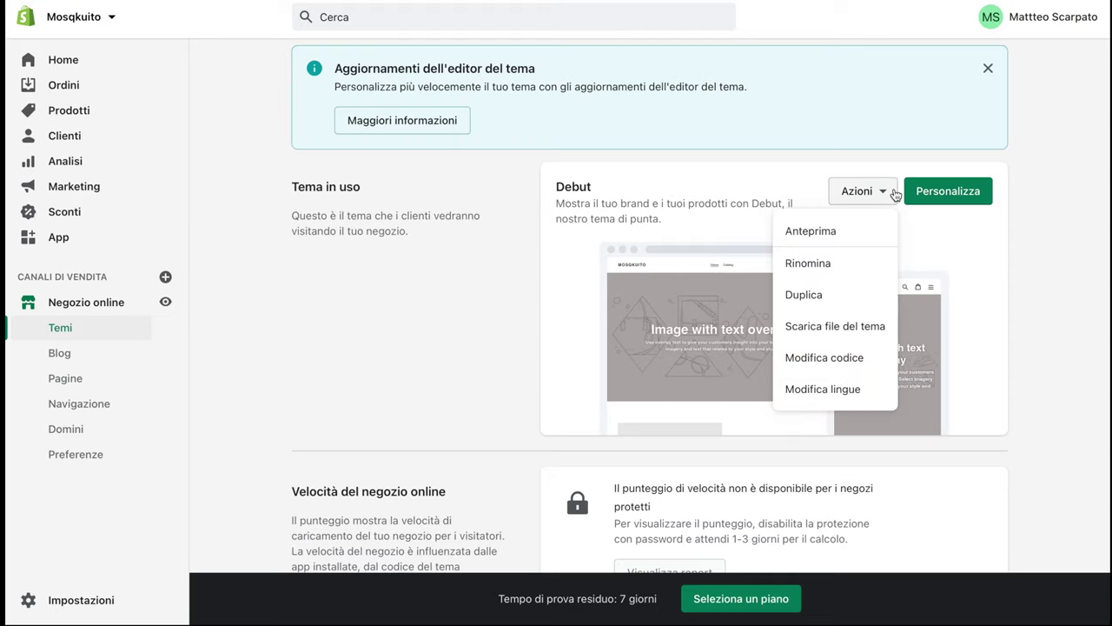
pyautogui.click(832, 233)
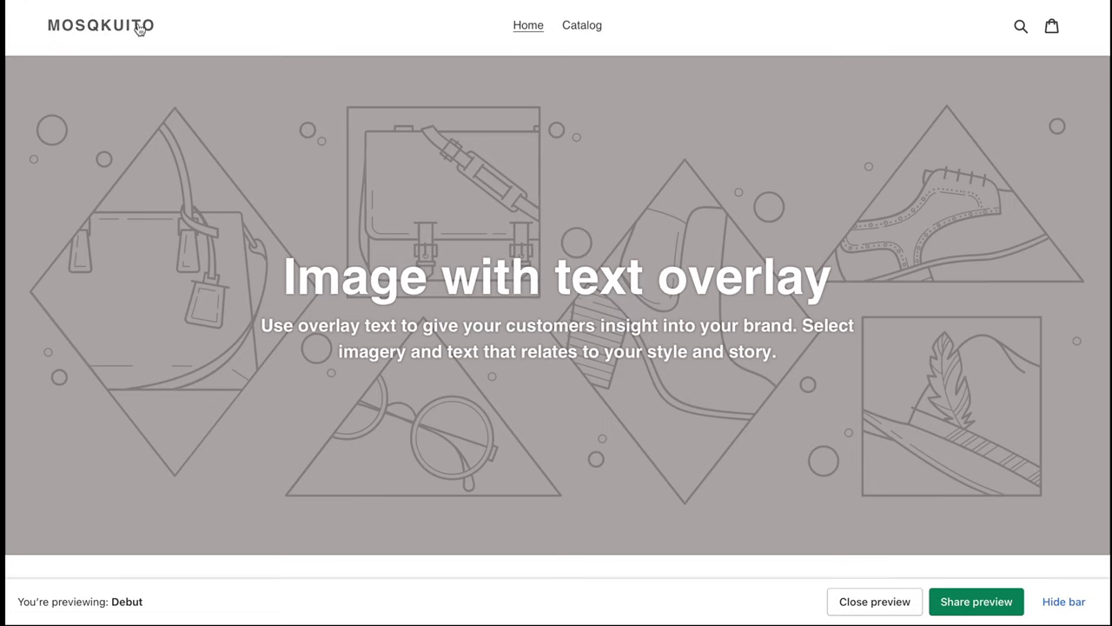
pyautogui.scroll(-9, 330, 250)
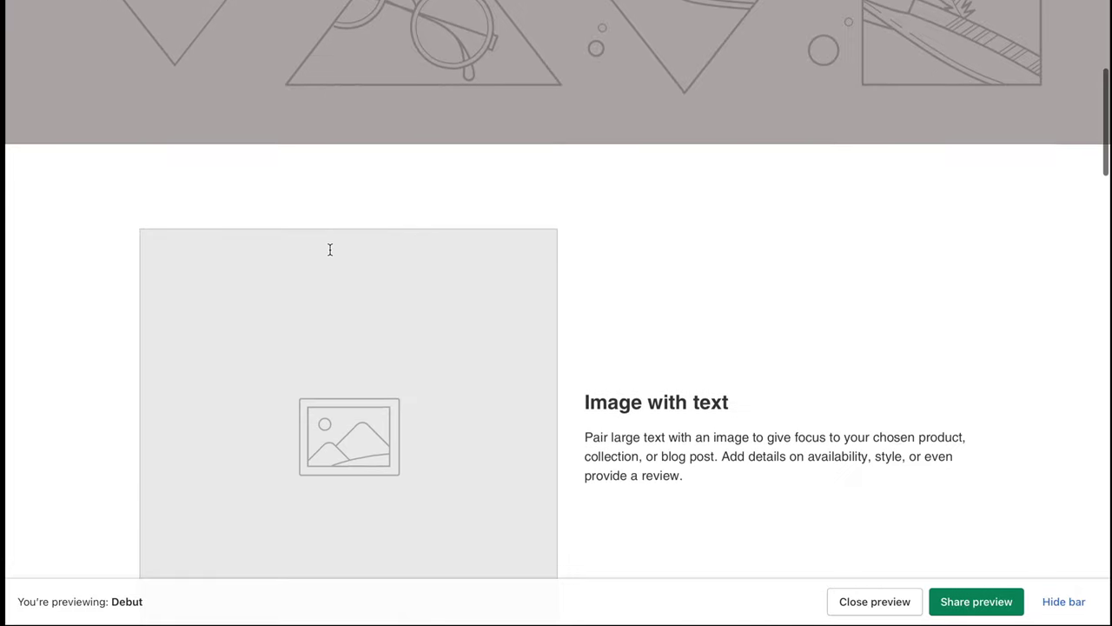
pyautogui.scroll(-6, 331, 249)
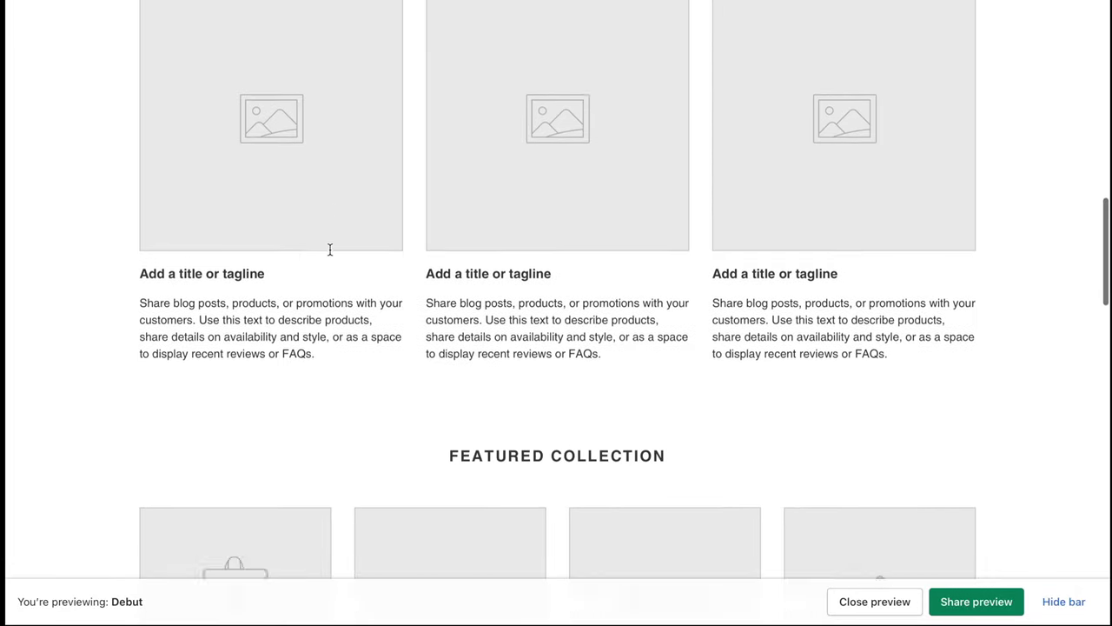
pyautogui.scroll(-3, 365, 280)
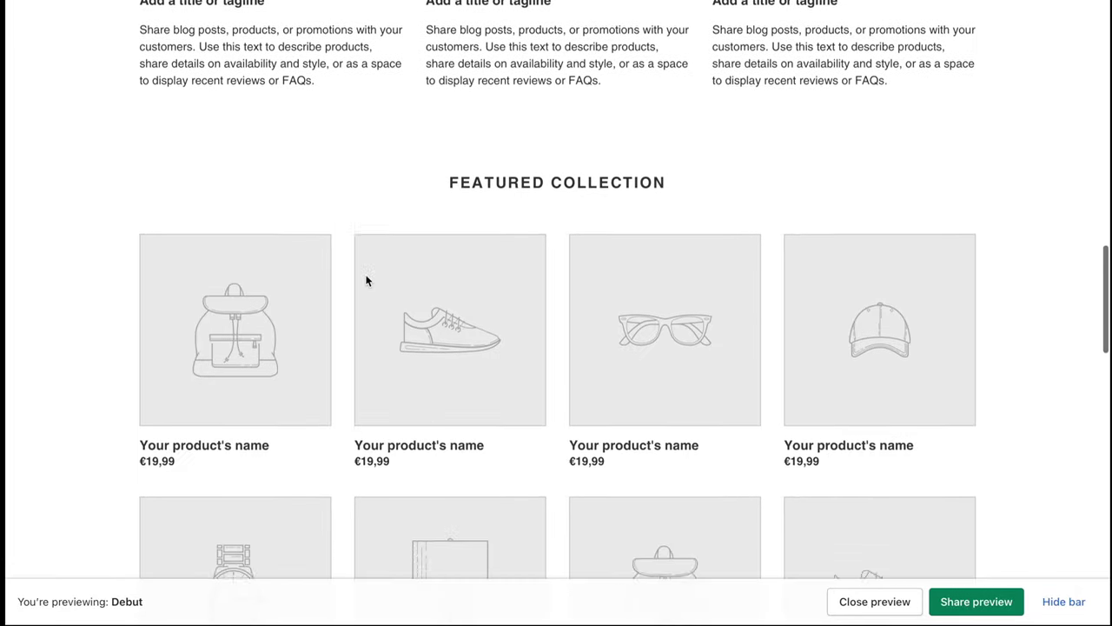
pyautogui.scroll(-15, 666, 469)
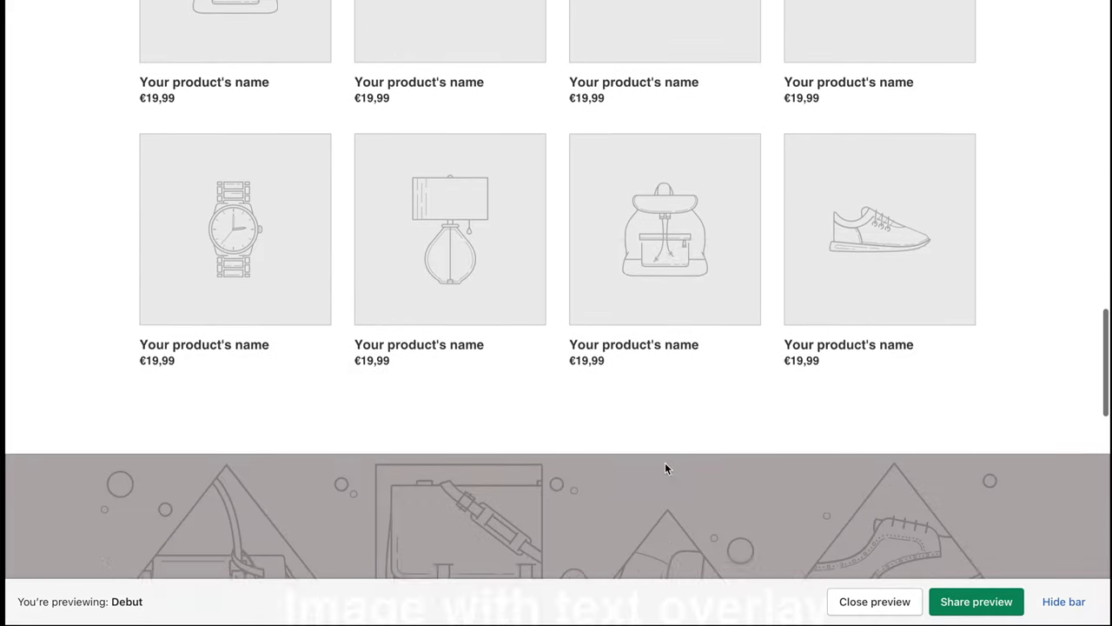
pyautogui.scroll(-7, 666, 470)
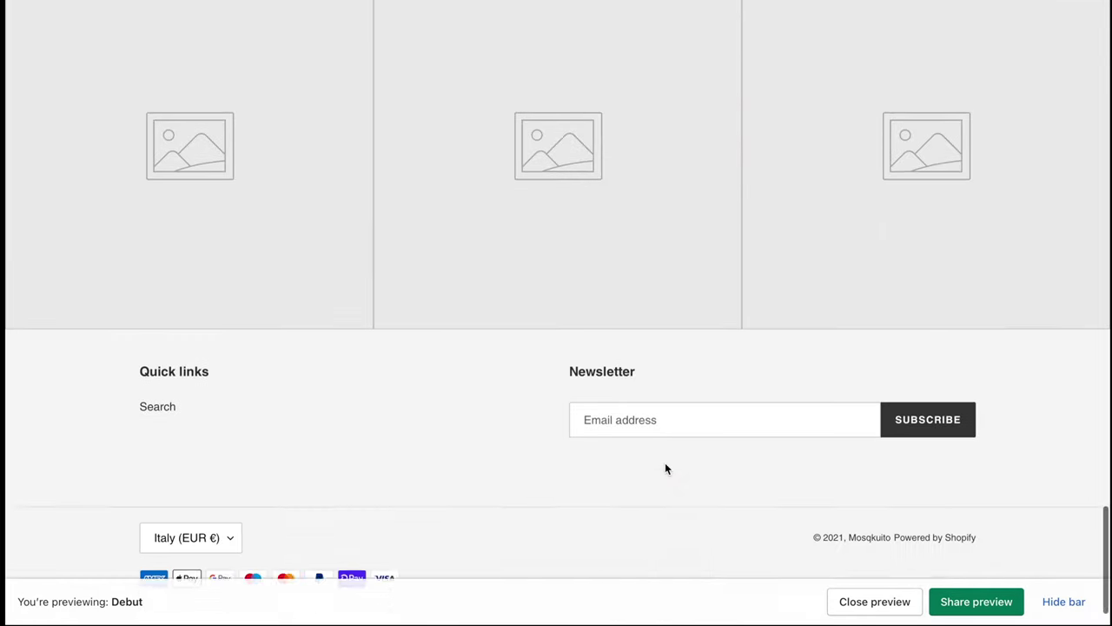
pyautogui.scroll(20, 666, 469)
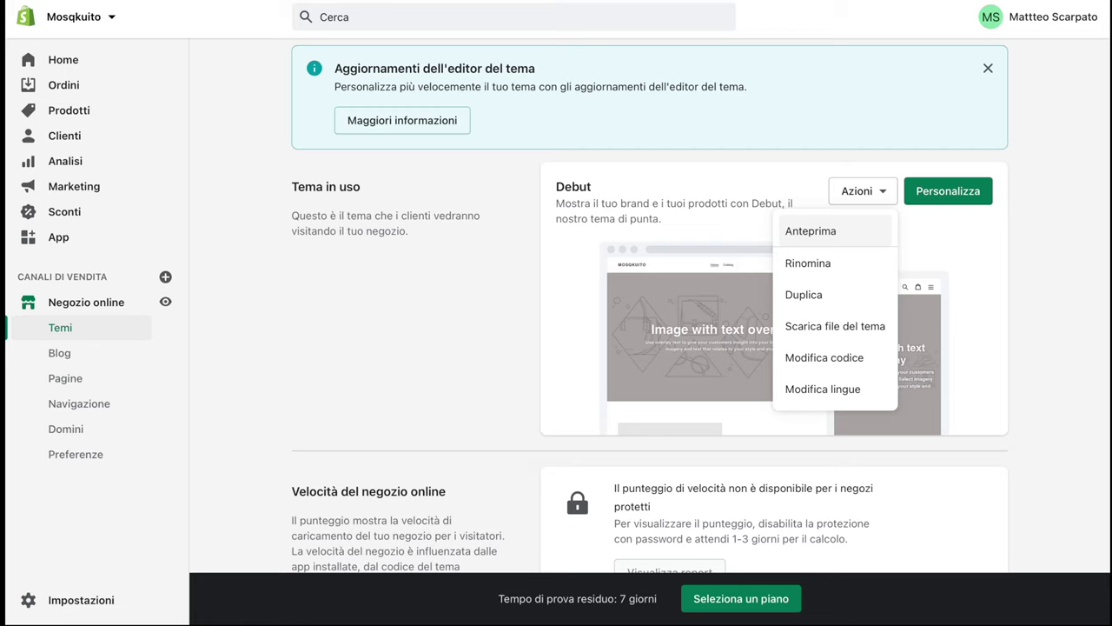
# Close the Debut Actions list and scroll down to the theme library
pyautogui.scroll(2, 207, 281)
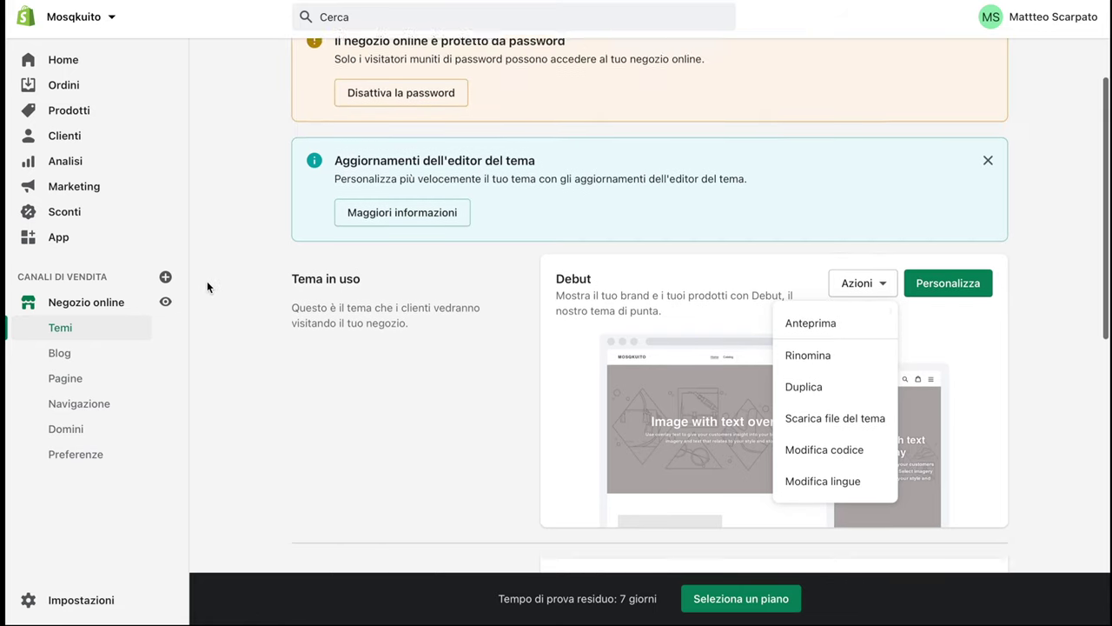
pyautogui.scroll(-2, 206, 282)
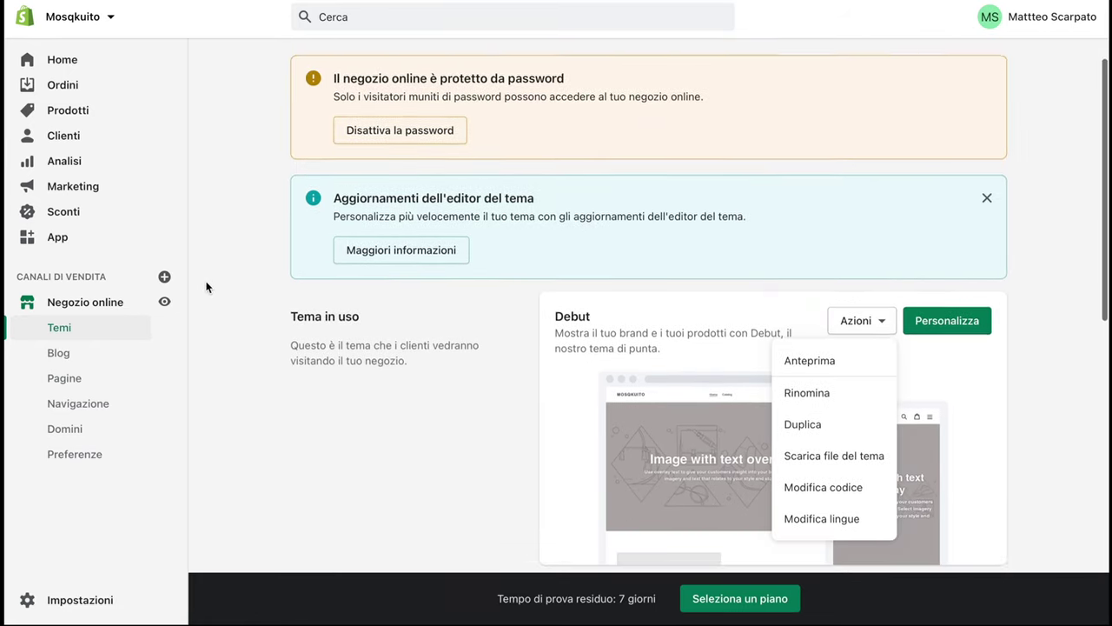
pyautogui.scroll(-2, 207, 287)
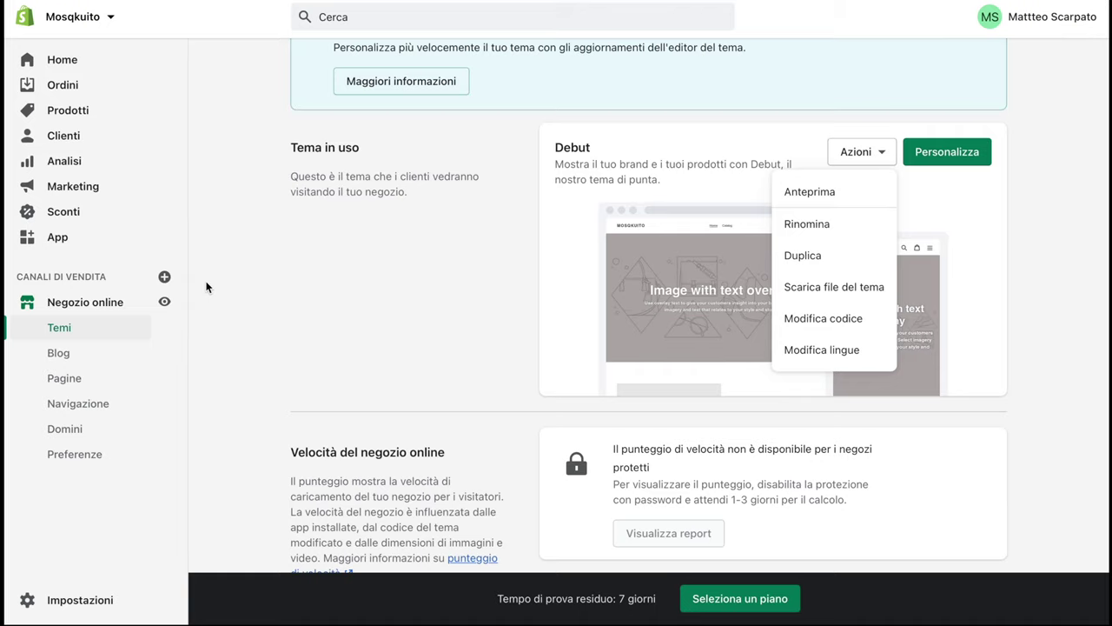
pyautogui.click(439, 276)
pyautogui.scroll(2, 541, 503)
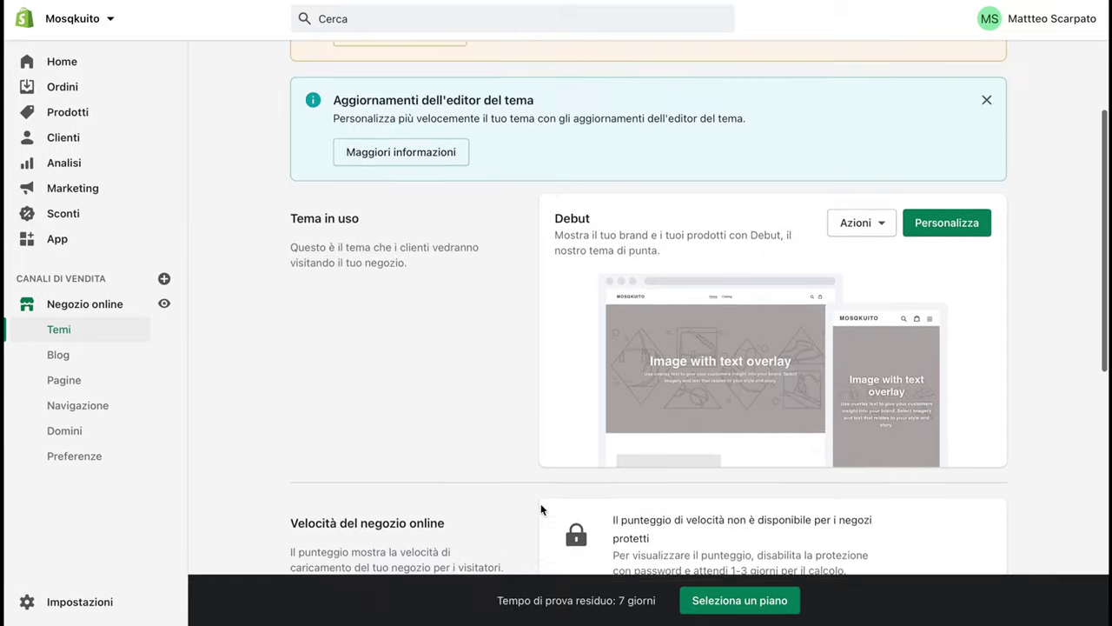
pyautogui.scroll(-5, 540, 503)
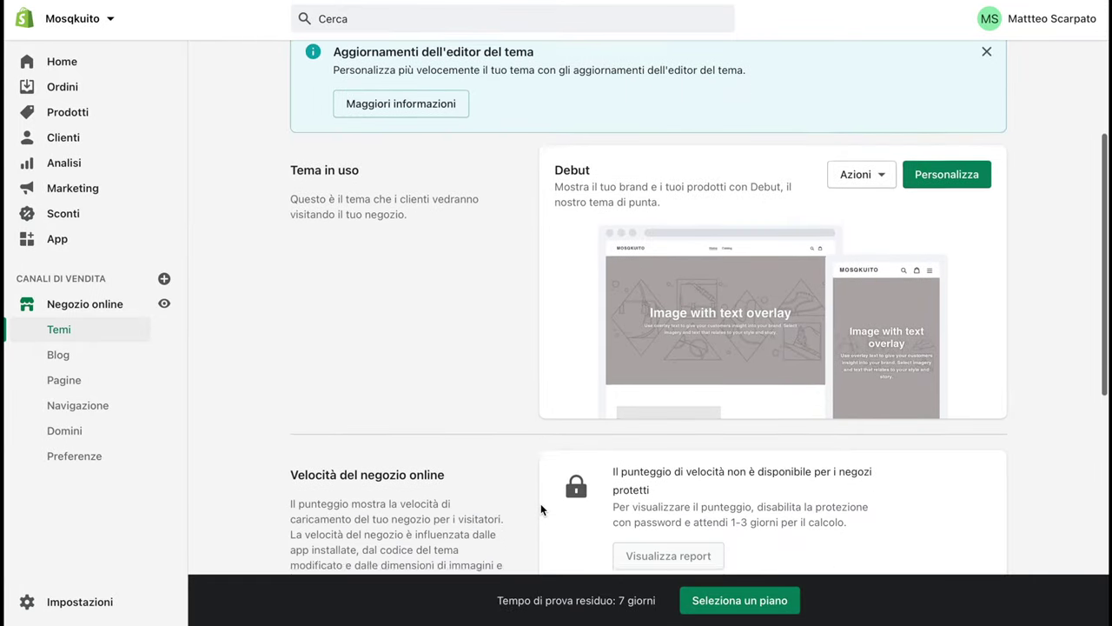
pyautogui.scroll(-1, 540, 503)
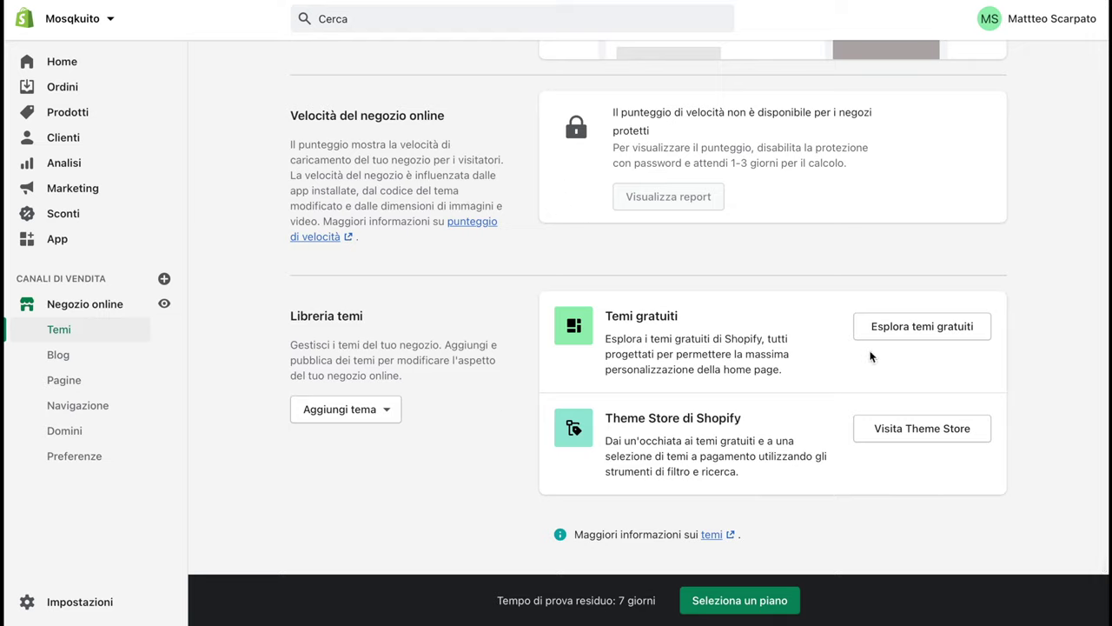
# Browse the free themes gallery (Supply, Narrative, Brooklyn, Minimal, Express), then close it
pyautogui.click(941, 334)
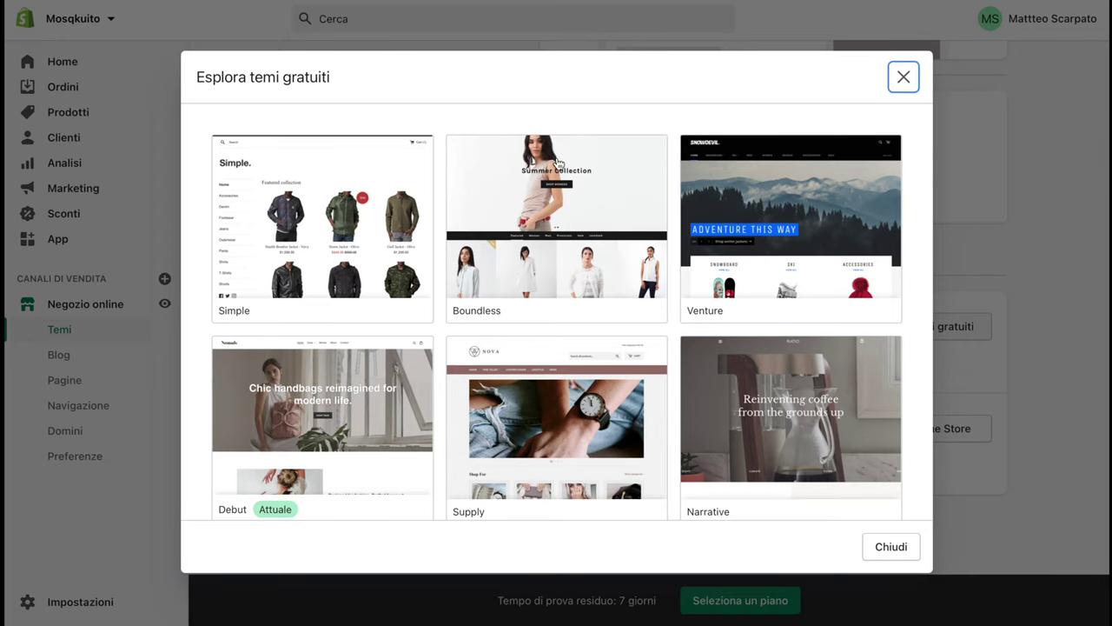
pyautogui.scroll(-1, 585, 298)
pyautogui.scroll(-5, 585, 298)
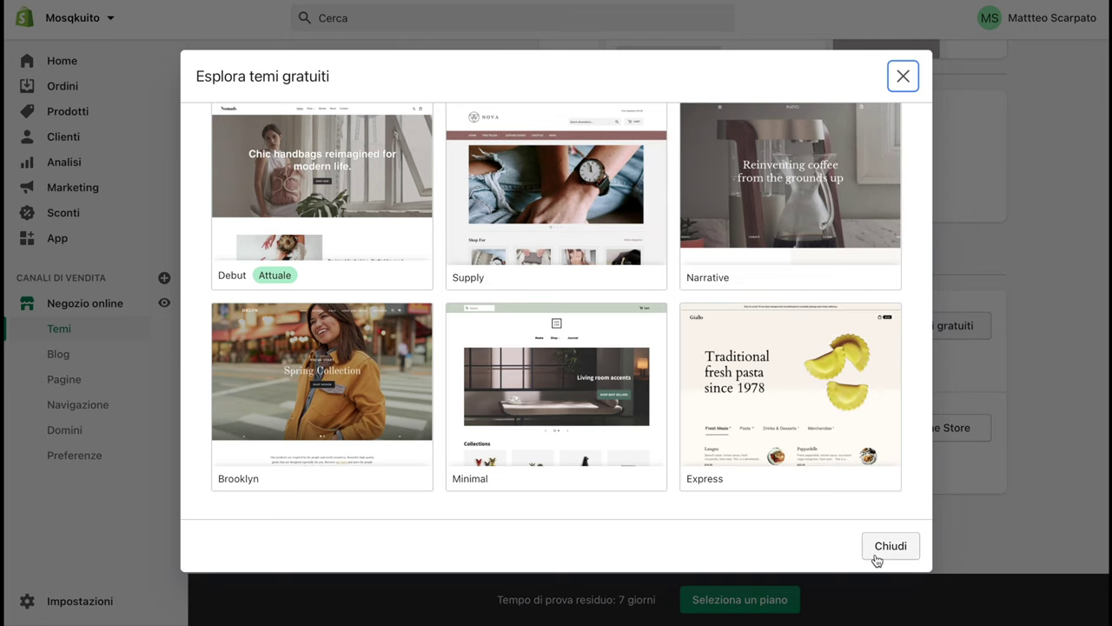
pyautogui.click(889, 546)
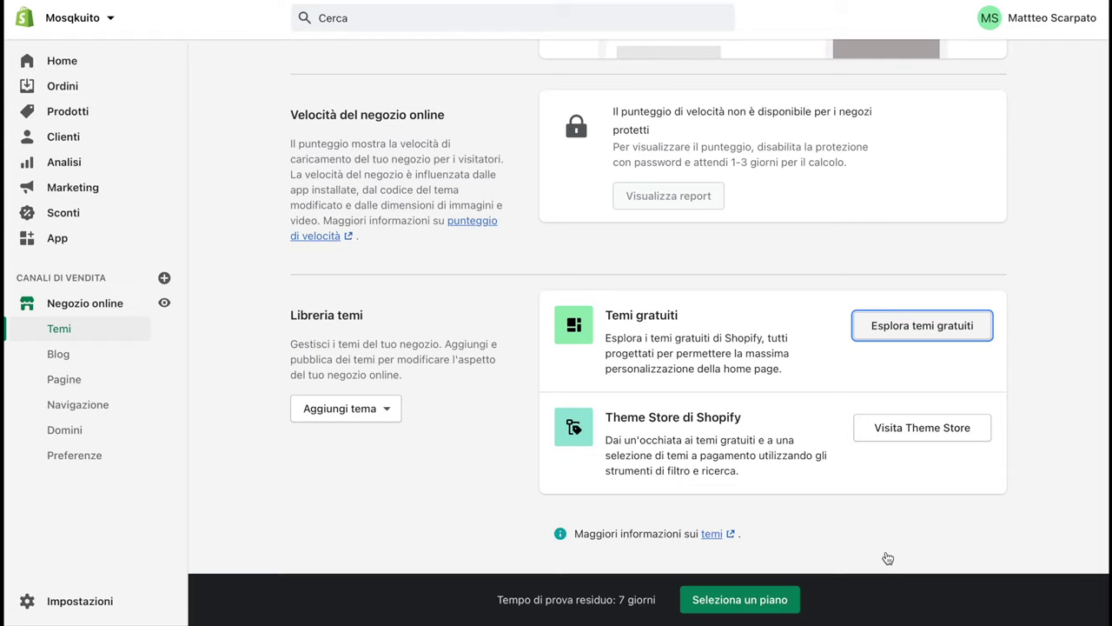
# Open the Shopify Theme Store and scroll down to the browse-by-industry categories
pyautogui.click(922, 437)
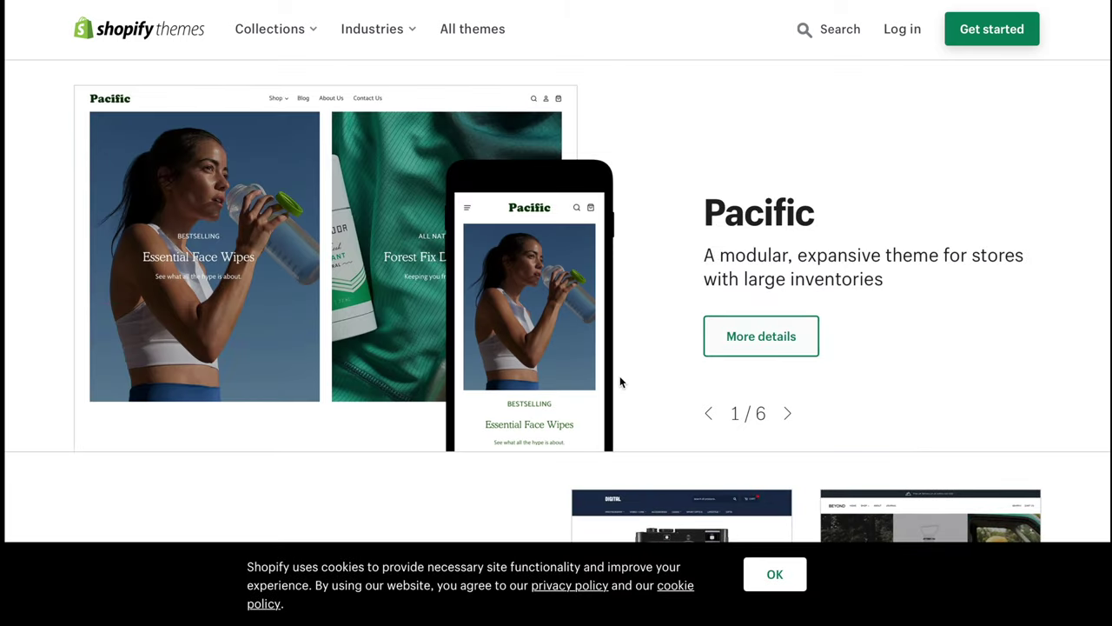
pyautogui.scroll(-7, 619, 375)
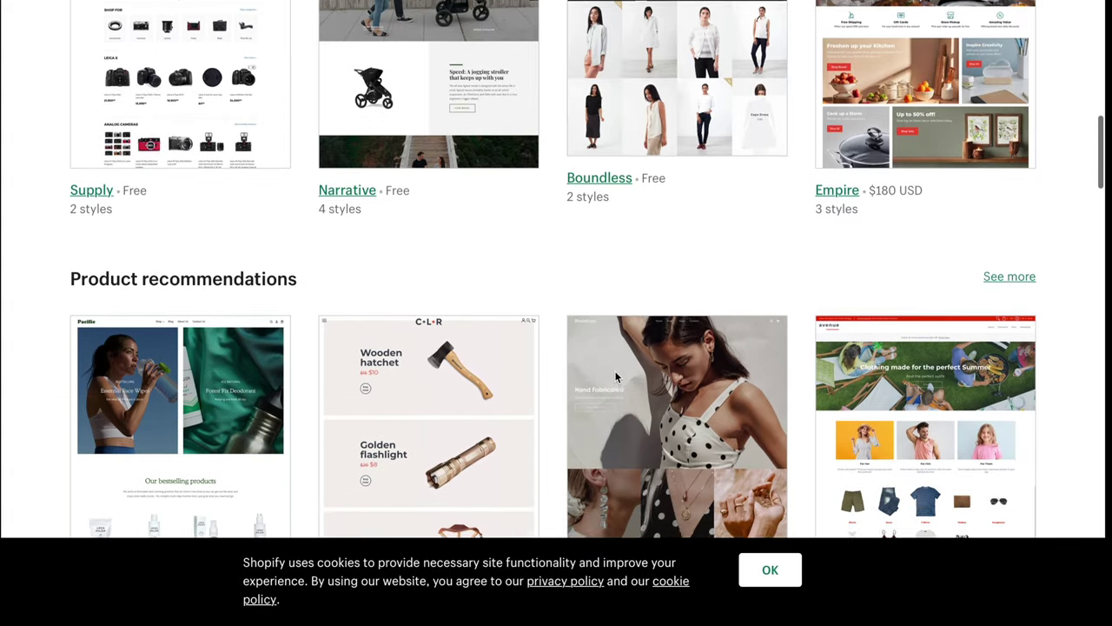
pyautogui.scroll(3, 616, 377)
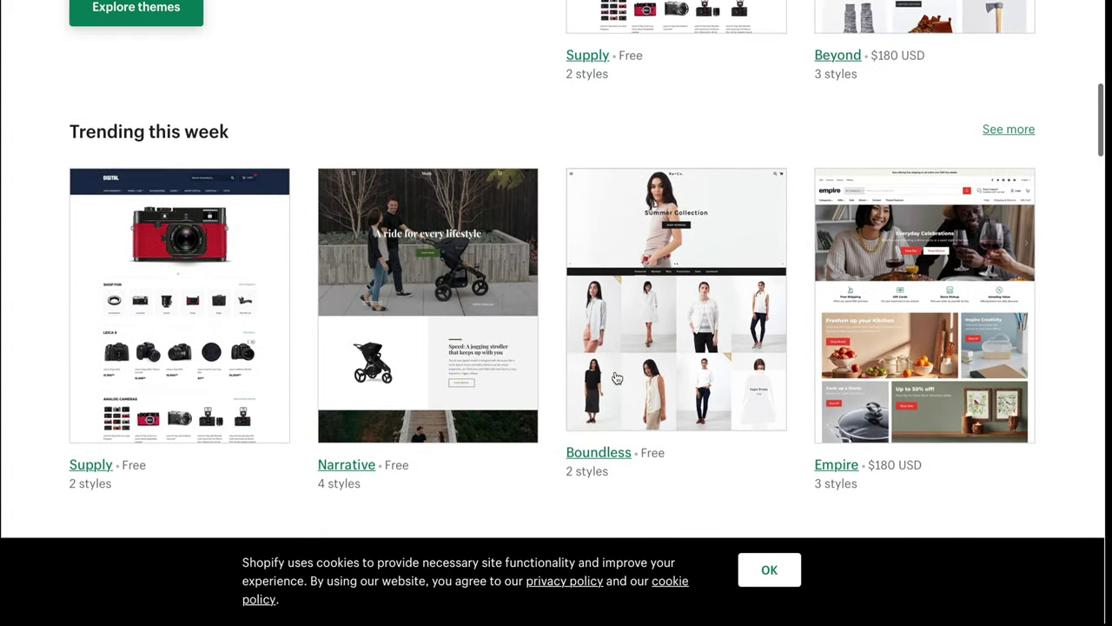
pyautogui.scroll(-3, 616, 376)
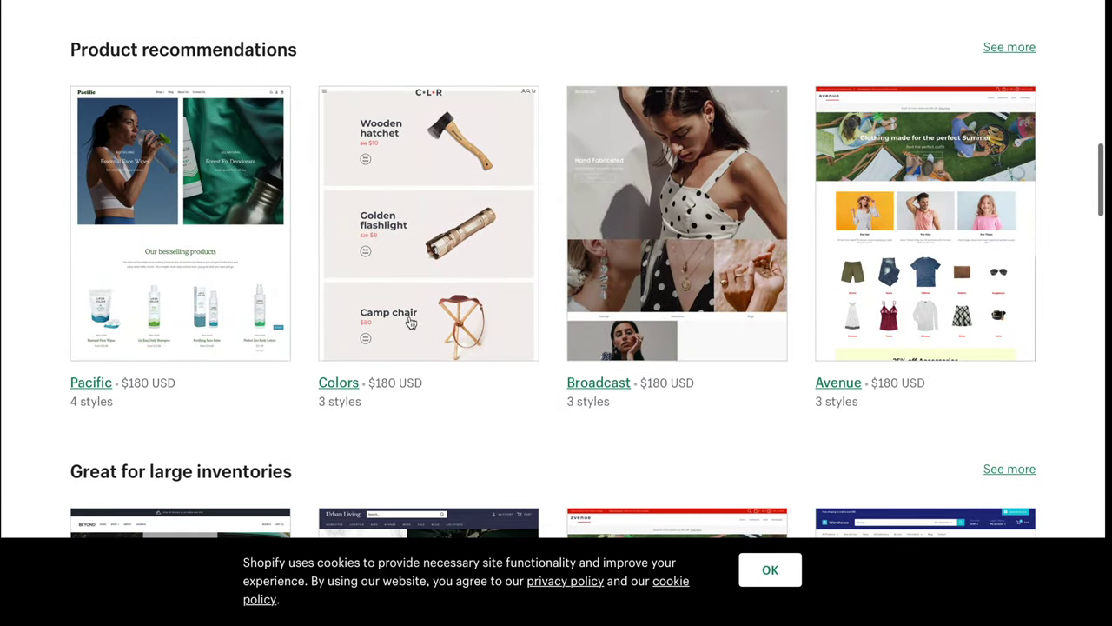
pyautogui.scroll(-5, 509, 353)
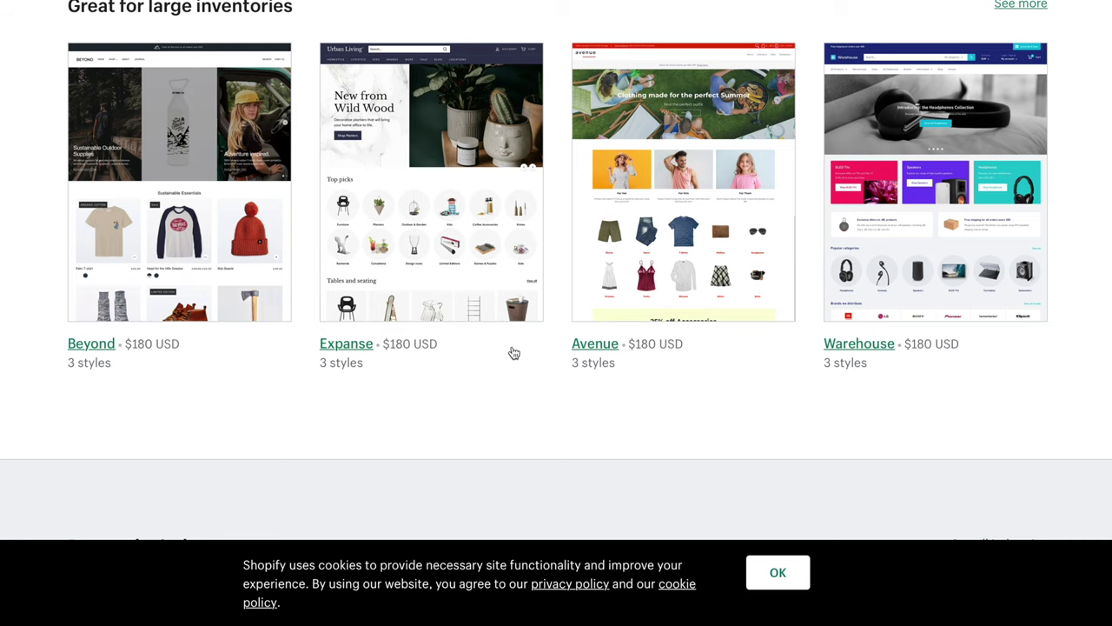
pyautogui.scroll(-7, 513, 352)
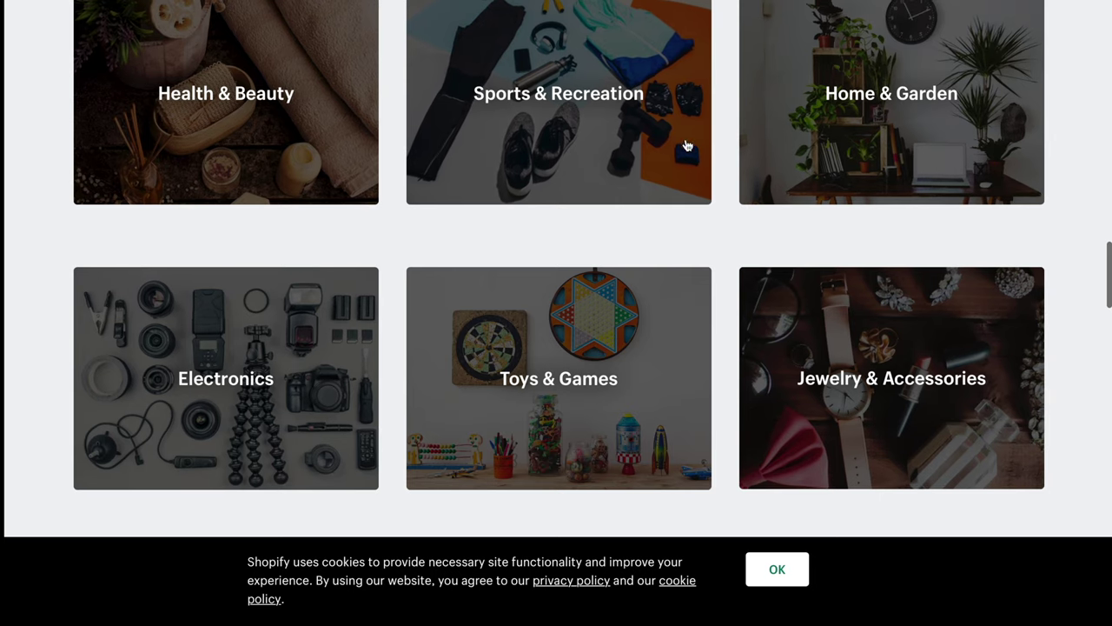
# Filter the Theme Store to Health & Beauty and scroll through its 27 themes
pyautogui.click(294, 117)
pyautogui.scroll(-1, 578, 327)
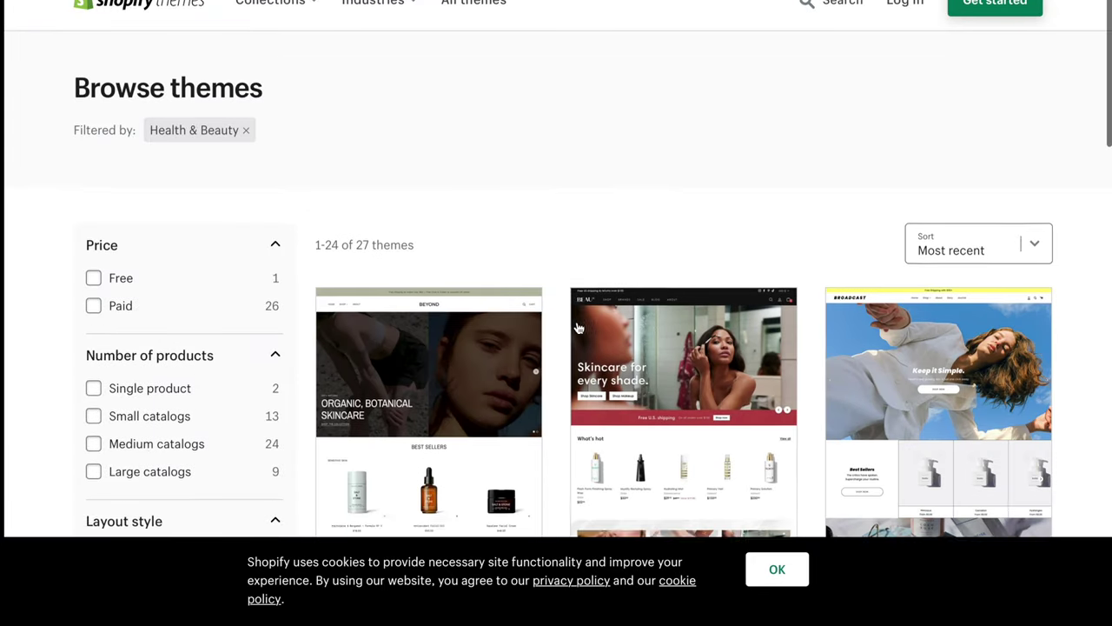
pyautogui.scroll(-5, 577, 328)
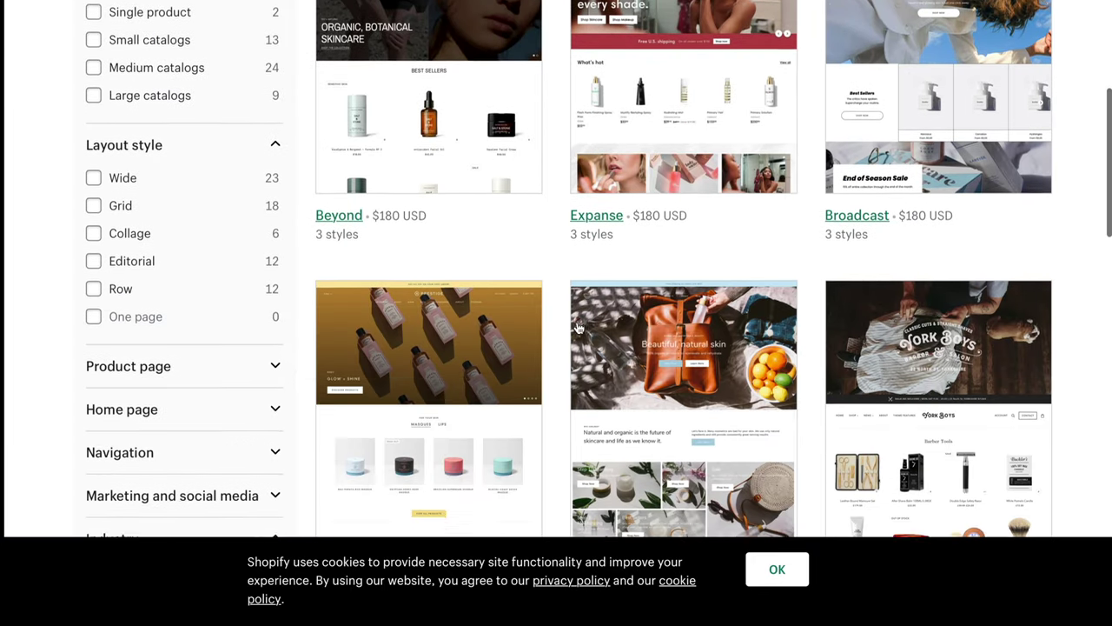
pyautogui.scroll(-4, 578, 327)
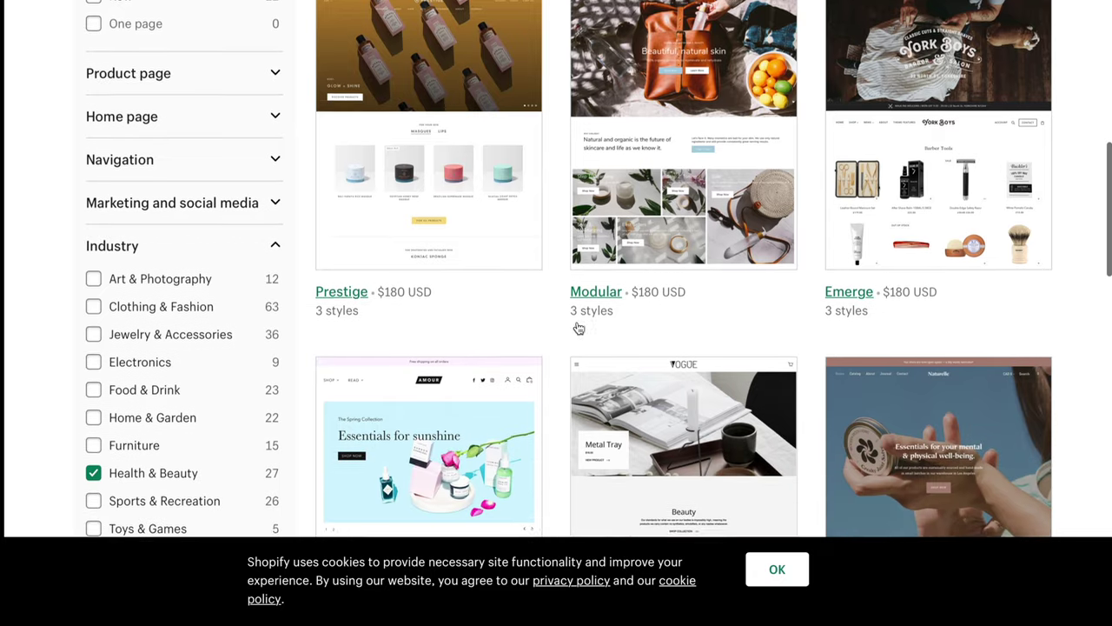
pyautogui.scroll(-2, 578, 327)
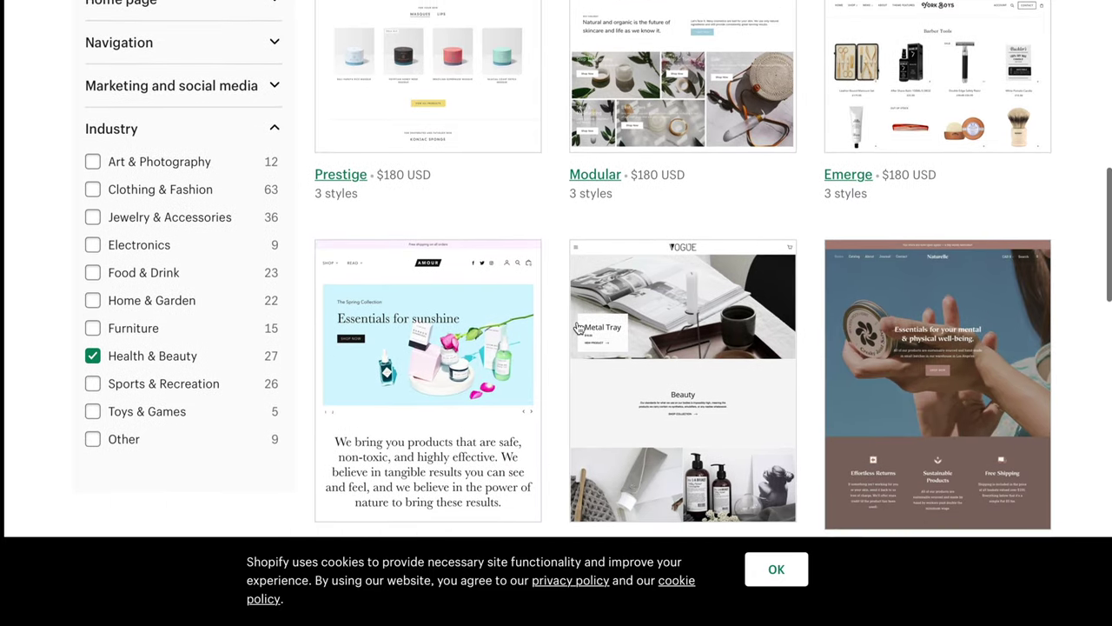
pyautogui.scroll(-3, 578, 328)
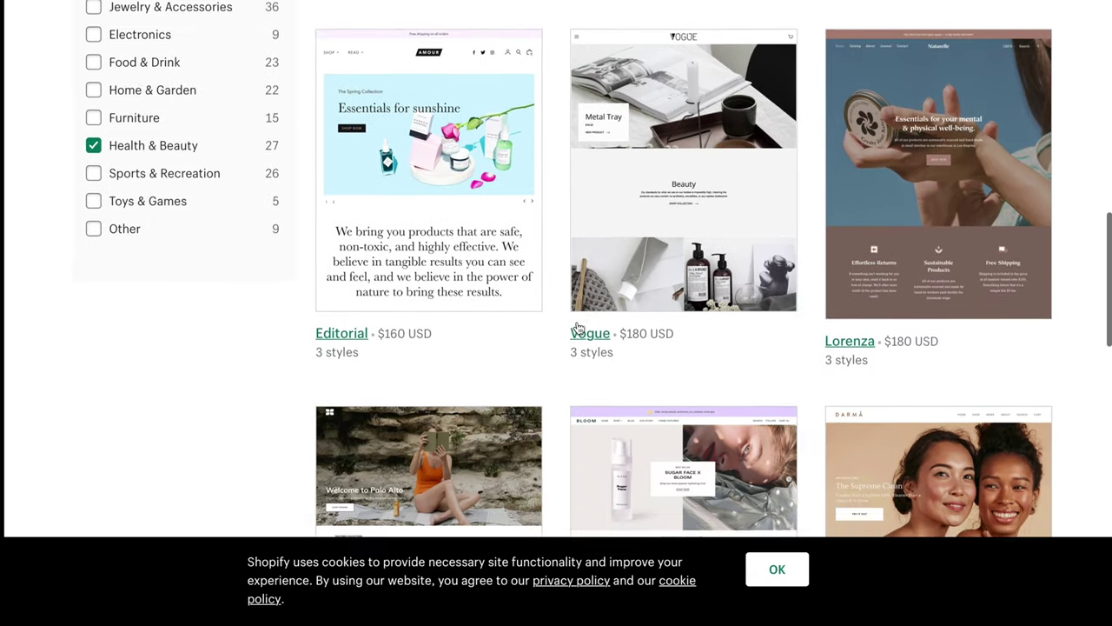
pyautogui.scroll(-1, 577, 327)
pyautogui.scroll(-3, 578, 328)
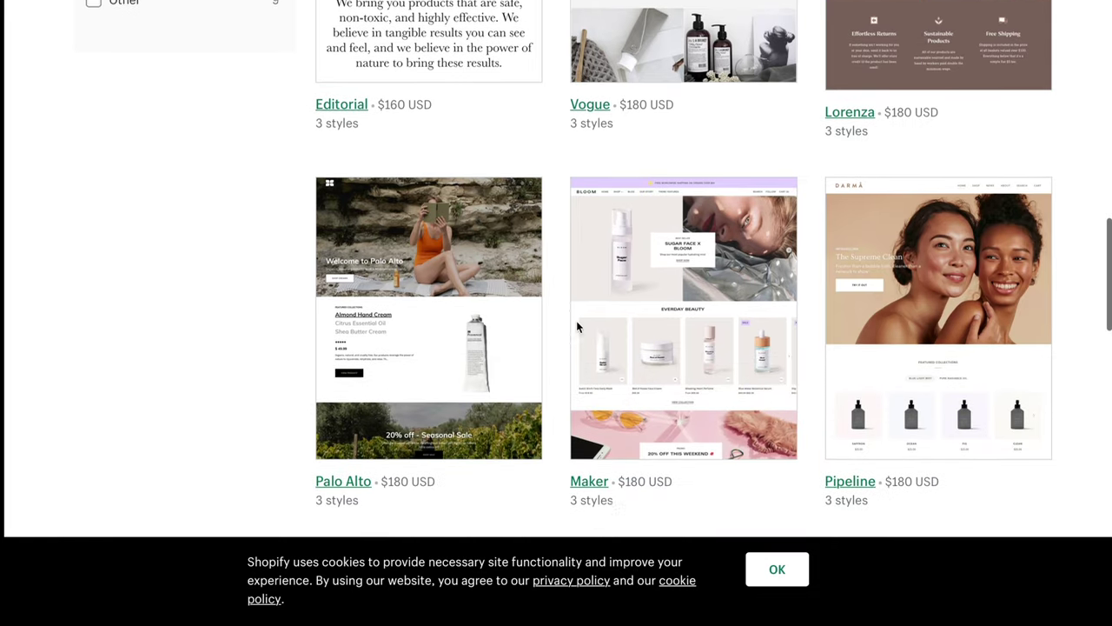
pyautogui.scroll(-2, 576, 326)
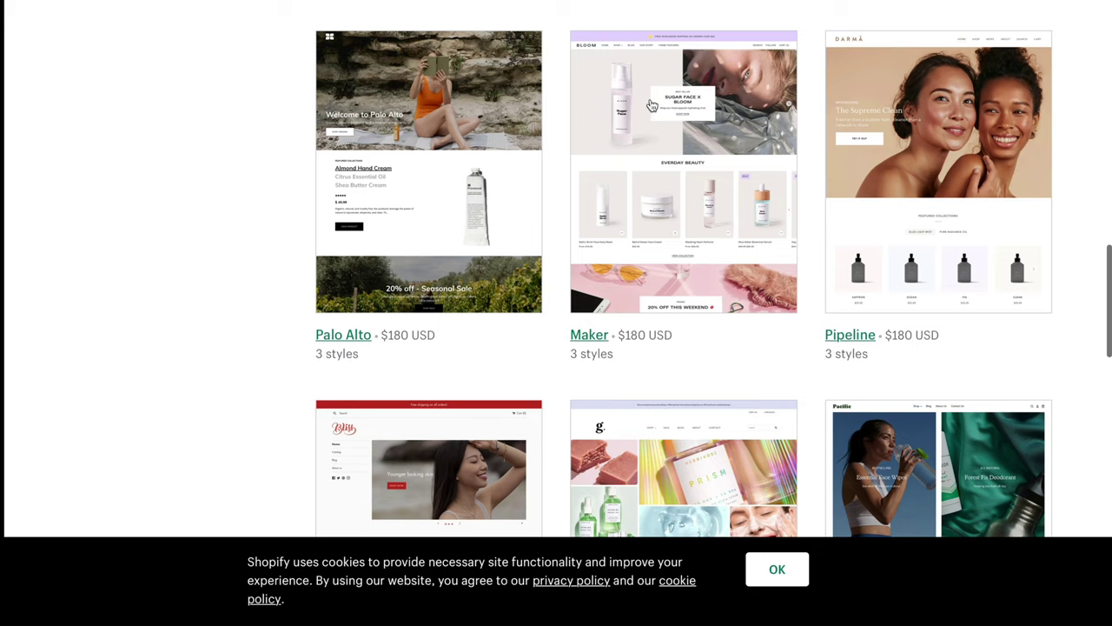
pyautogui.scroll(-3, 601, 339)
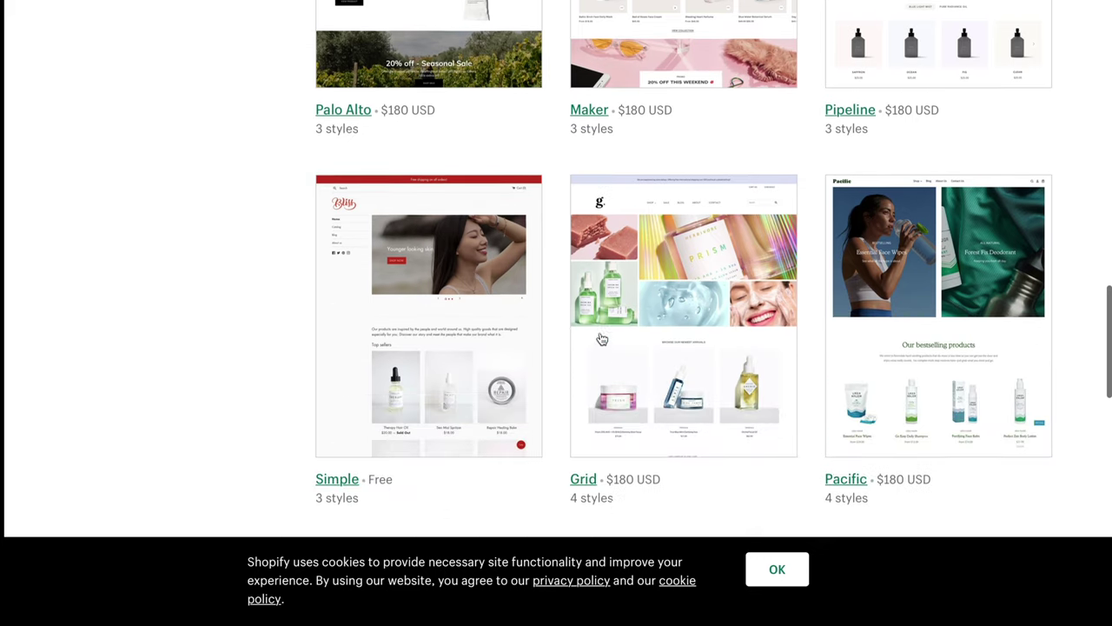
pyautogui.scroll(-4, 601, 339)
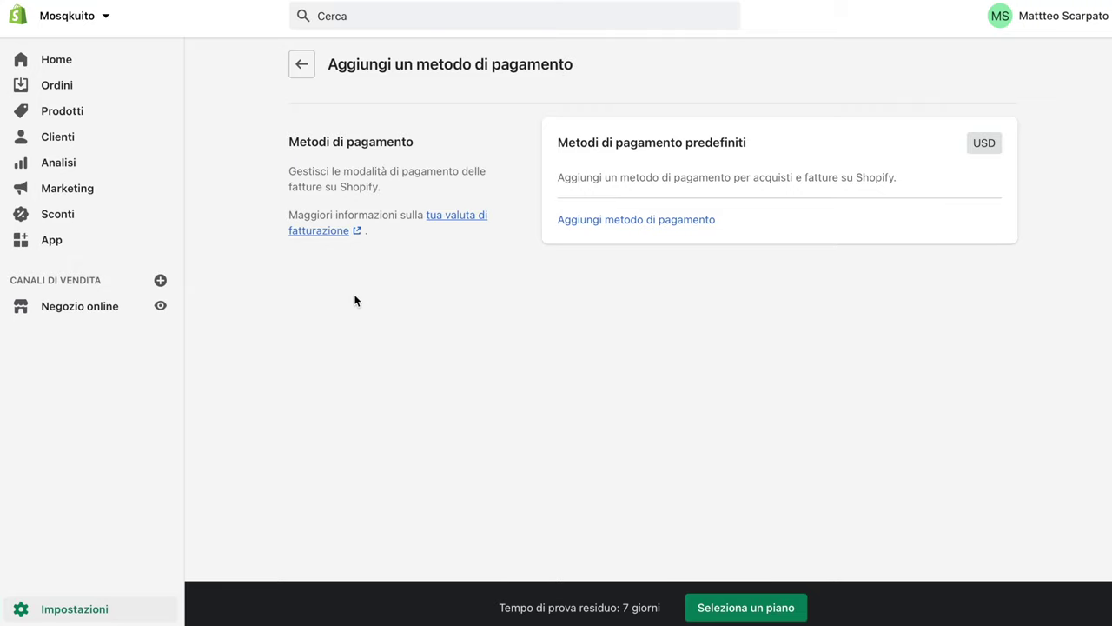
# Open the General settings and select the store name Mosqkuito
pyautogui.click(59, 613)
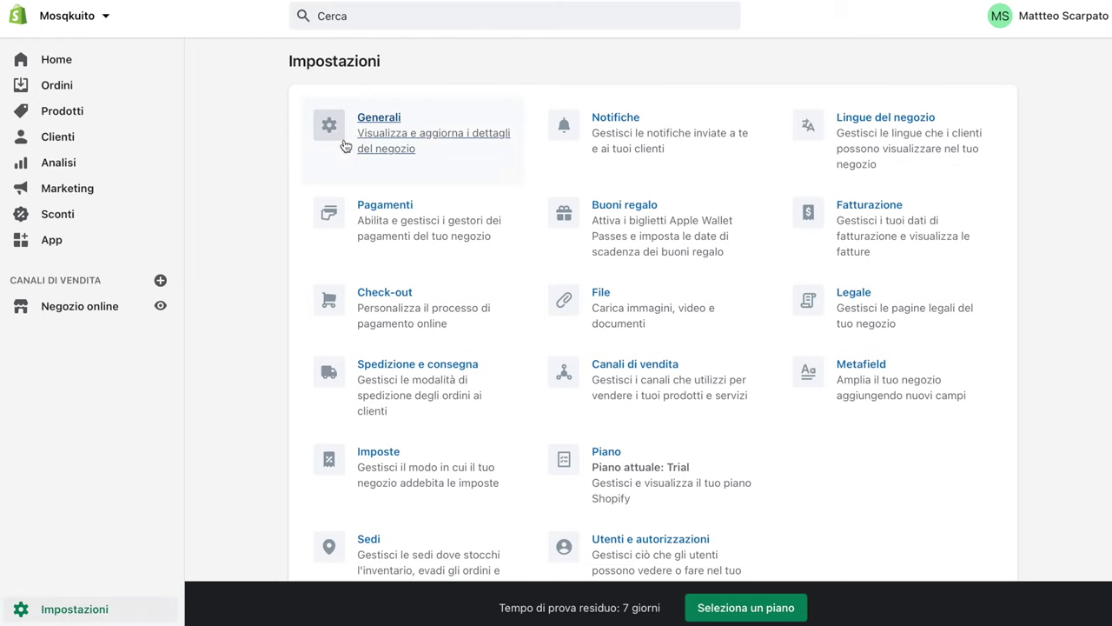
pyautogui.click(348, 131)
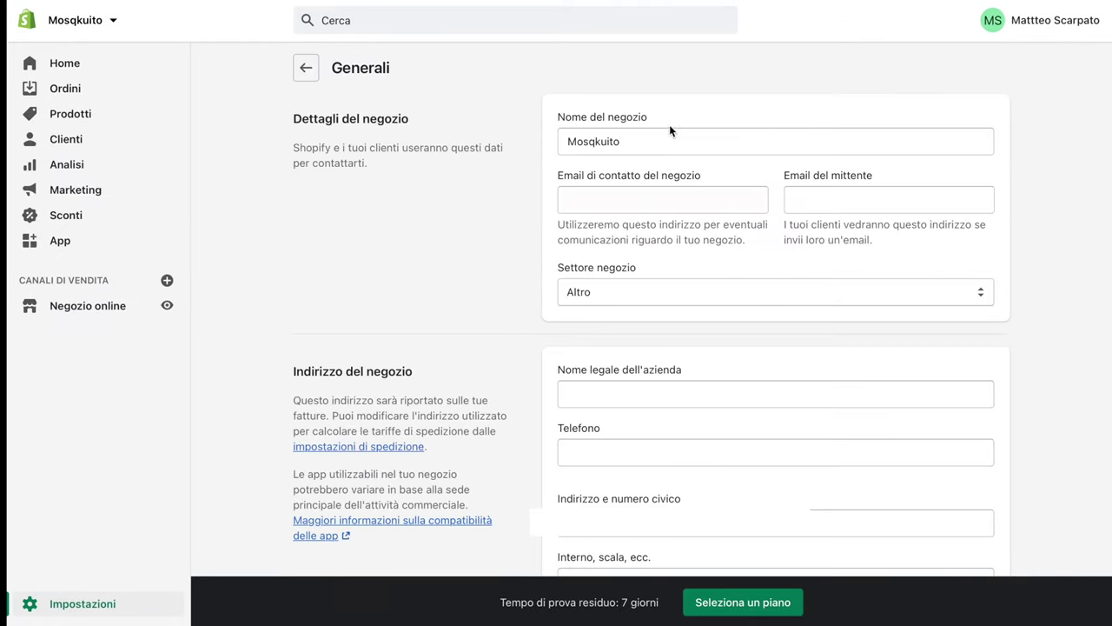
pyautogui.doubleClick(638, 139)
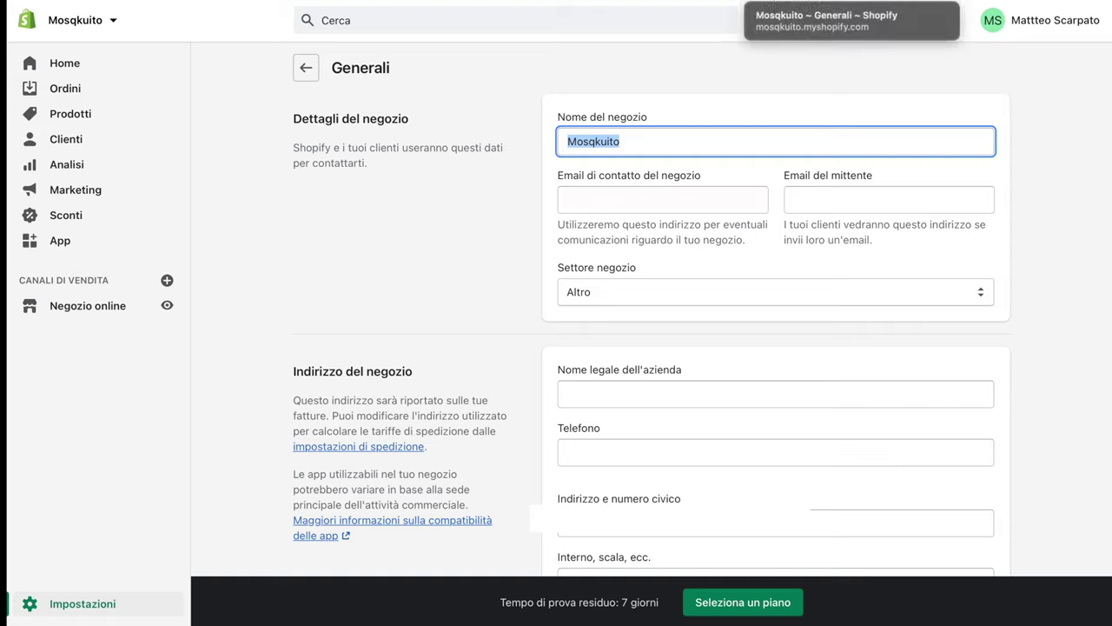
# Change the Nome del negozio field from Mosqkuito to MOSQKUITO®
pyautogui.click(584, 140)
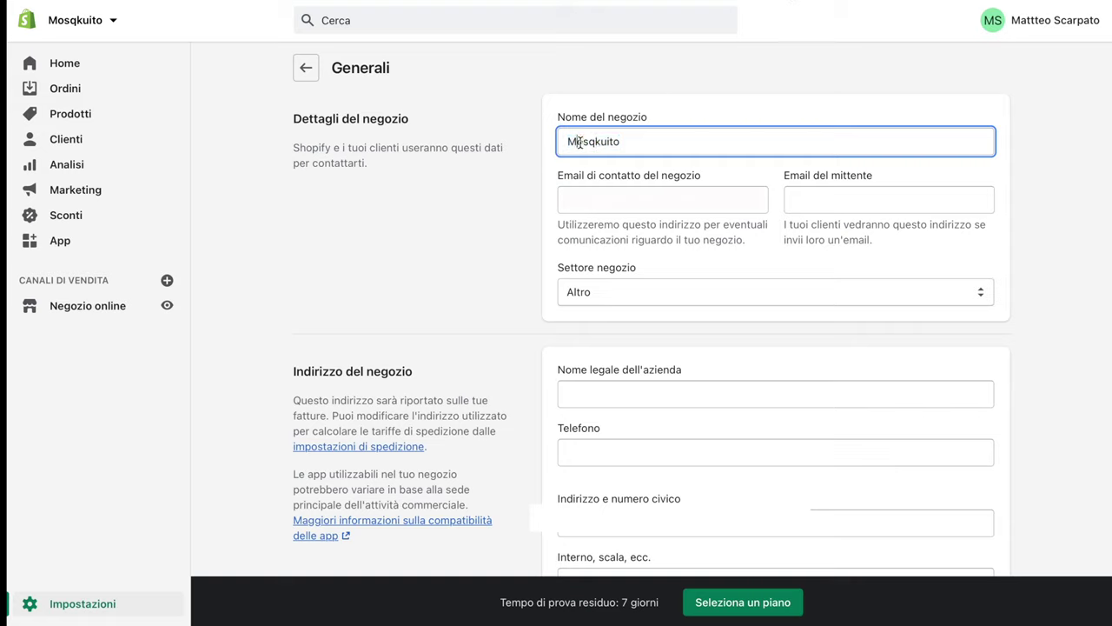
pyautogui.moveTo(580, 143); pyautogui.dragTo(669, 148)
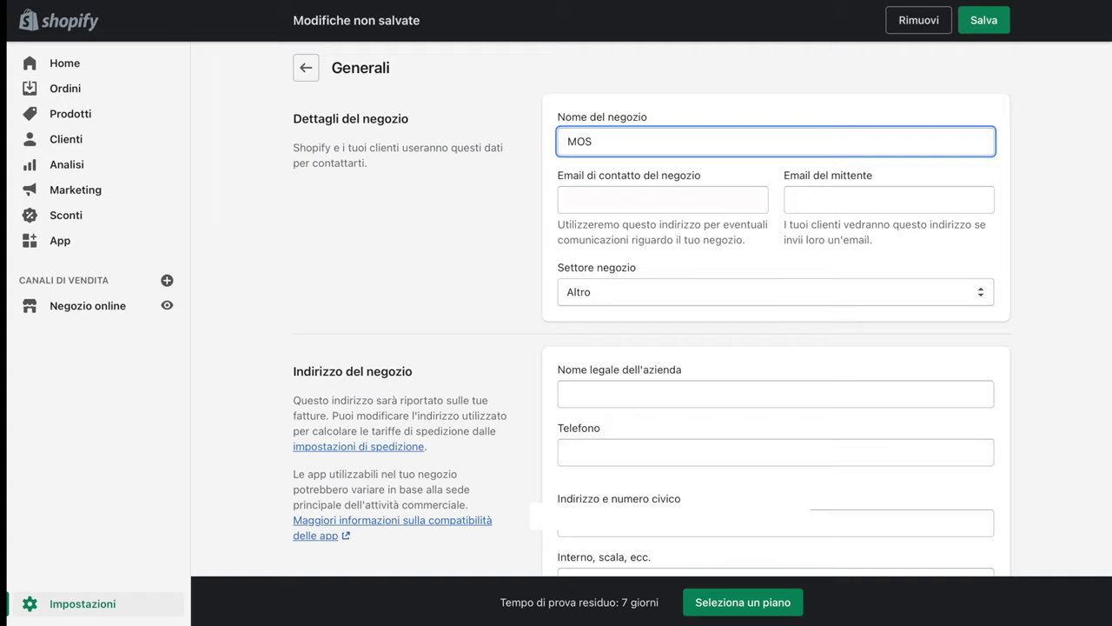
pyautogui.write('QKUITO®')
pyautogui.moveTo(631, 142); pyautogui.dragTo(643, 145)
pyautogui.click(662, 146)
pyautogui.scroll(-1, 657, 292)
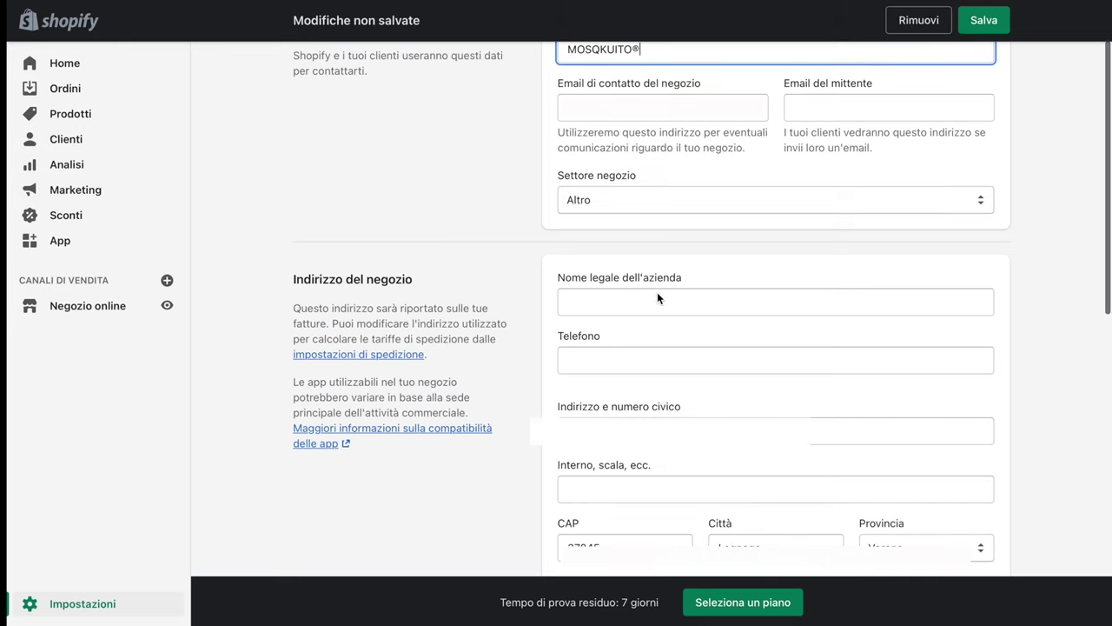
pyautogui.click(643, 201)
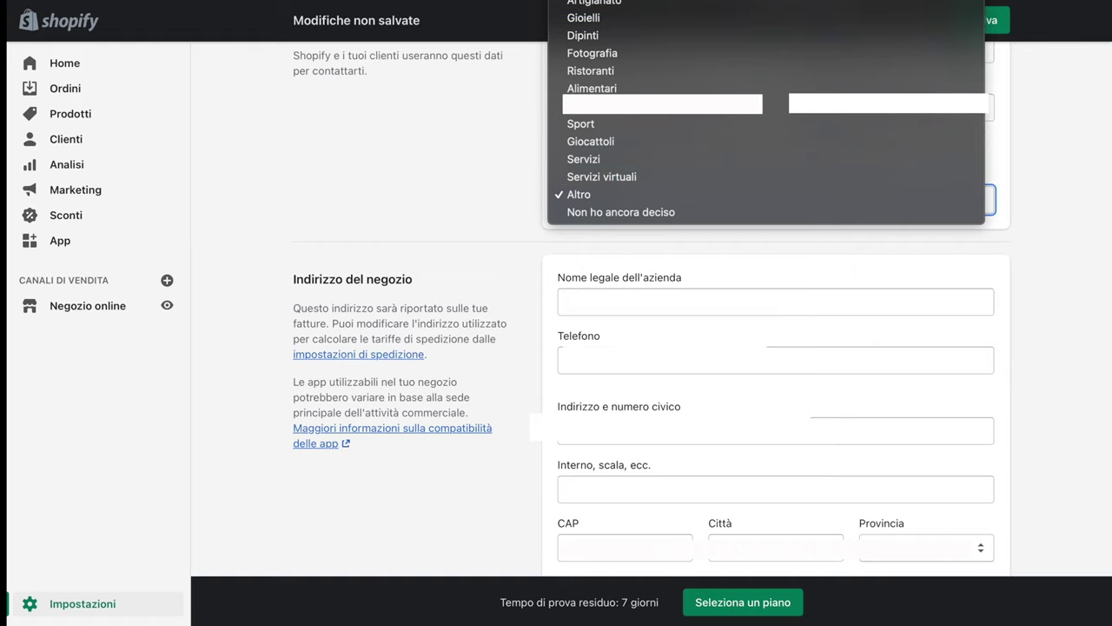
# Choose Elettronica as the Settore negozio and click into the legal company name field
pyautogui.click(660, 104)
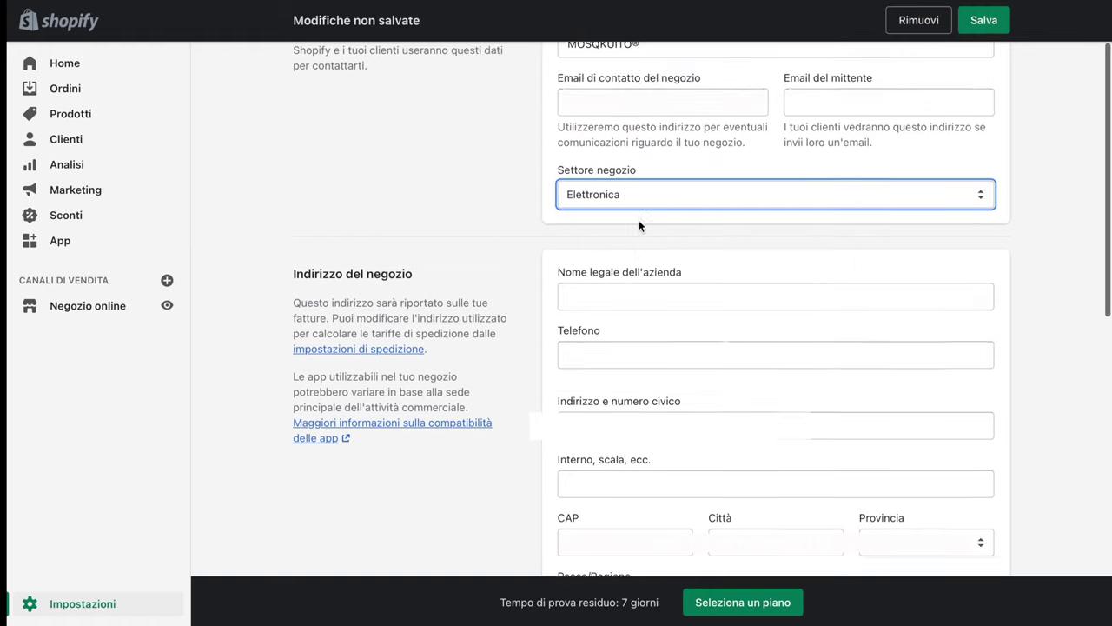
pyautogui.scroll(-1, 638, 221)
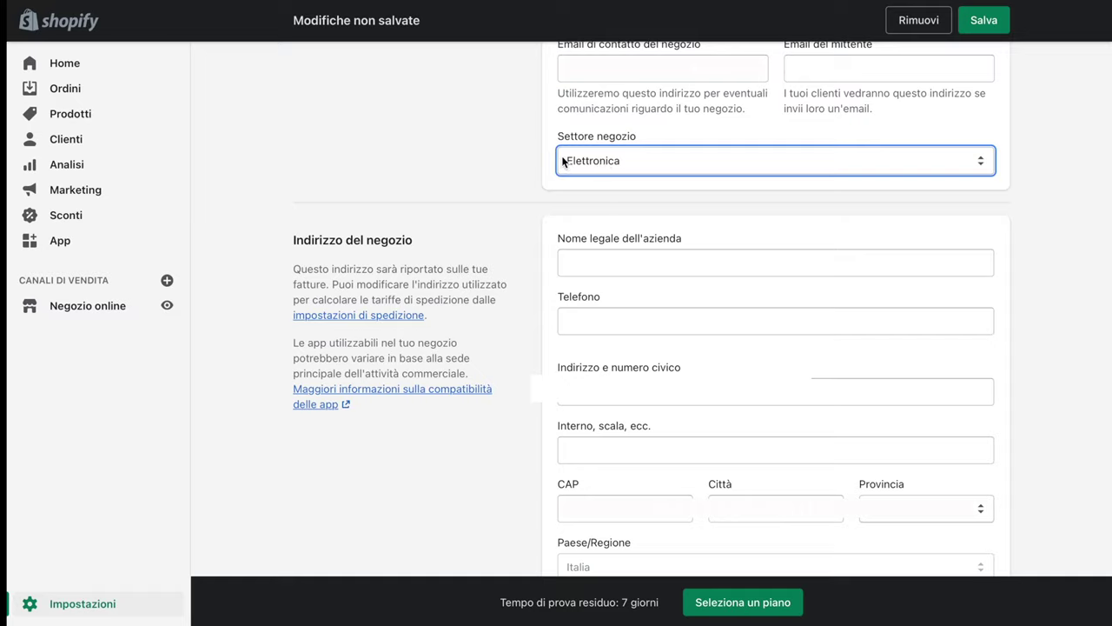
pyautogui.click(603, 265)
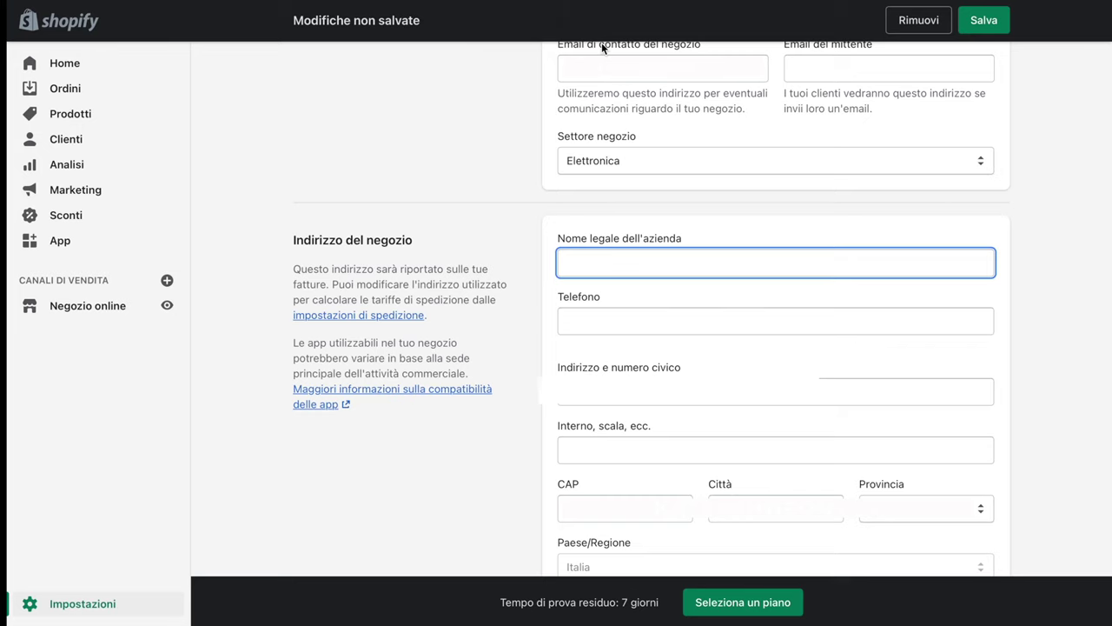
pyautogui.scroll(-6, 597, 385)
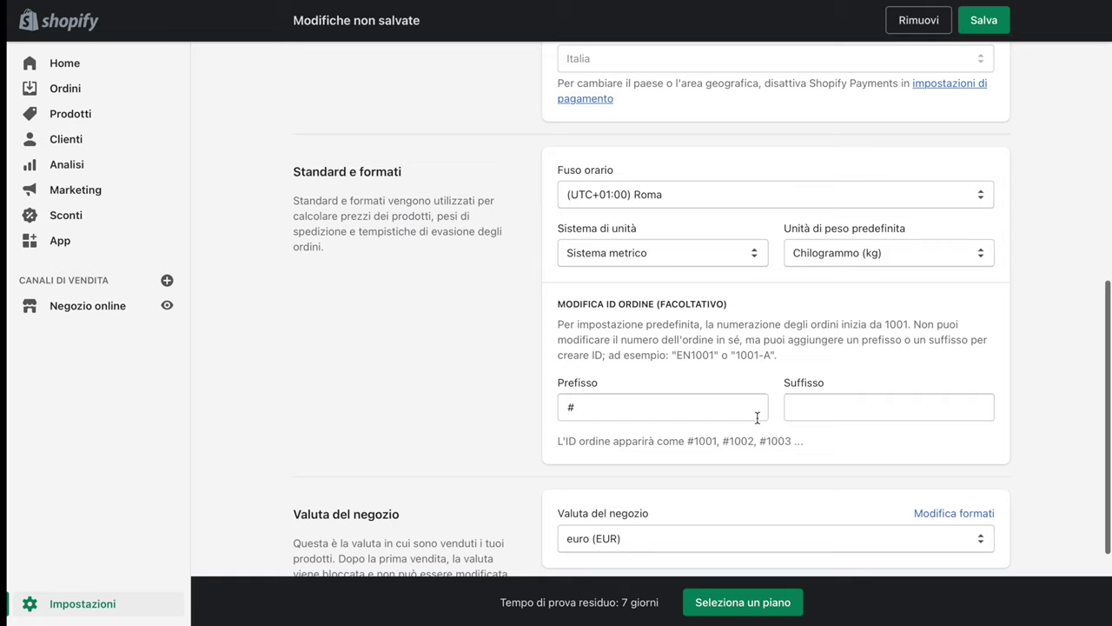
# Replace the # order ID prefix with ADA.1001/001 002 002
pyautogui.click(623, 413)
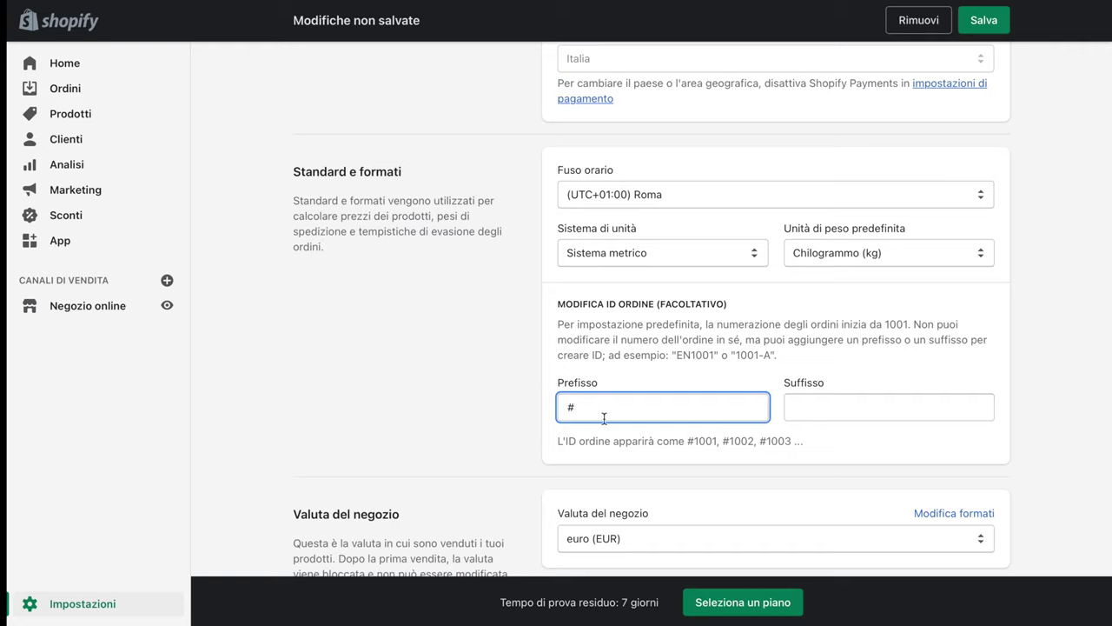
pyautogui.moveTo(591, 409); pyautogui.dragTo(548, 406)
pyautogui.write('ADA')
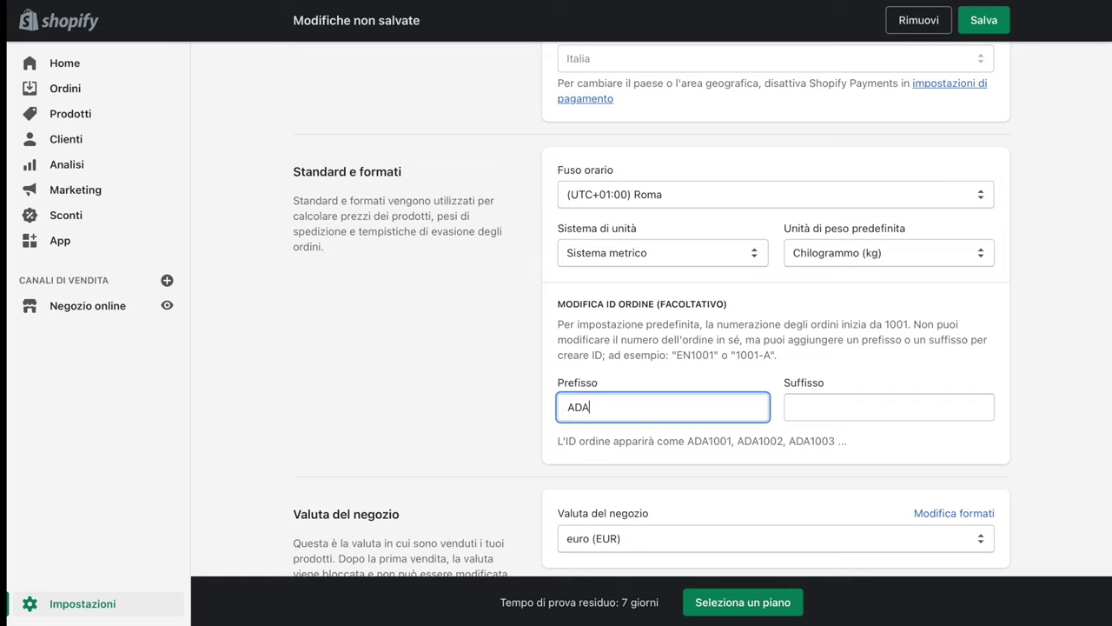
pyautogui.write('.')
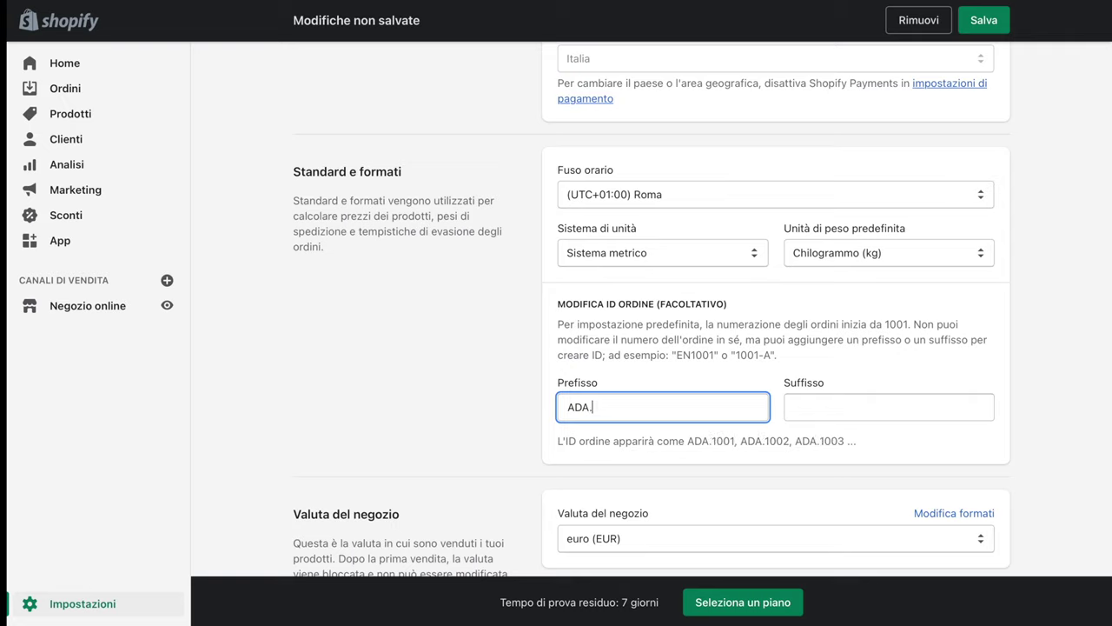
pyautogui.write('1001')
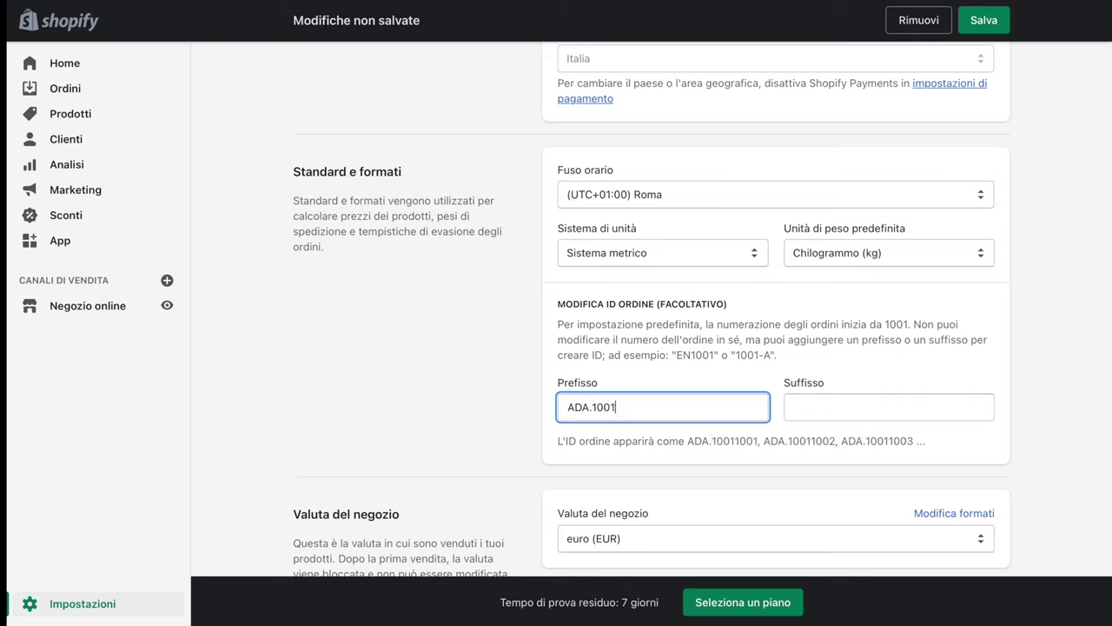
pyautogui.write('/0')
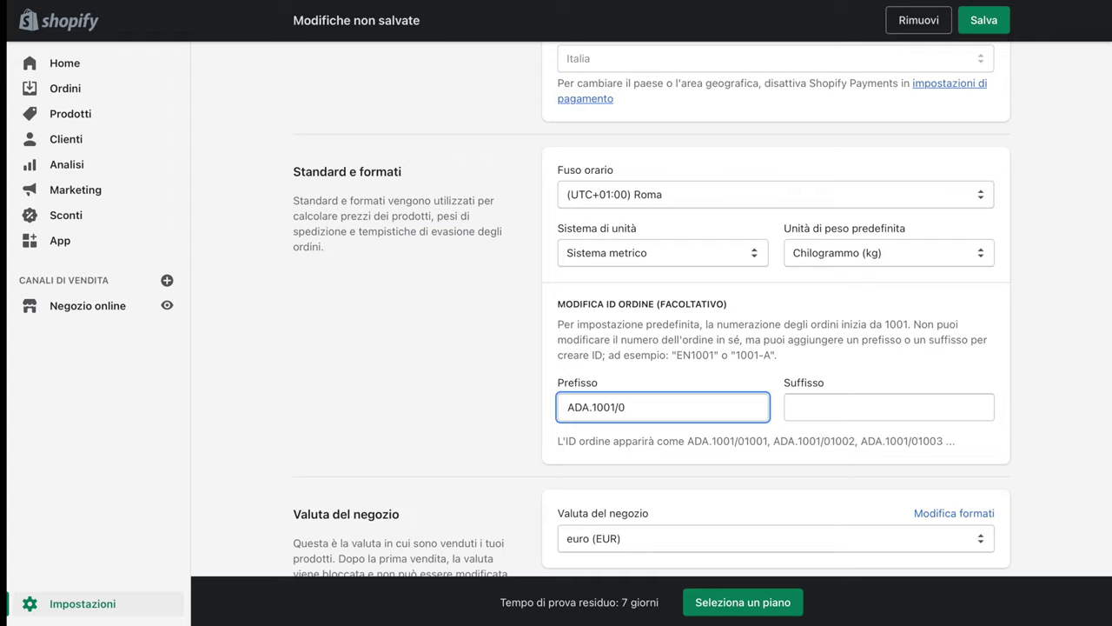
pyautogui.write('01 ')
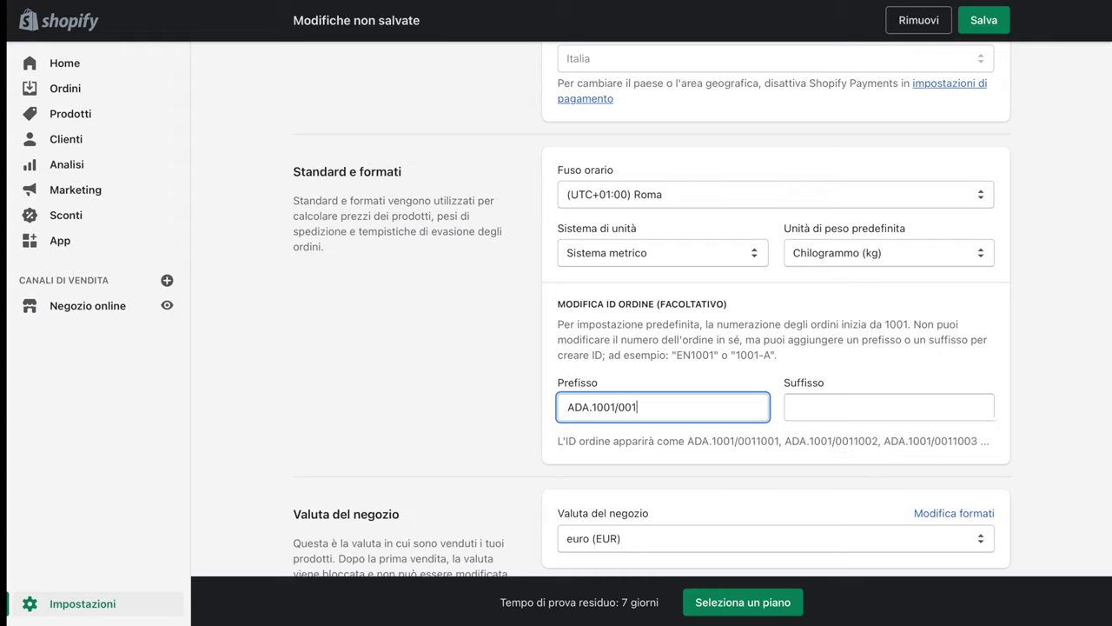
pyautogui.write('00')
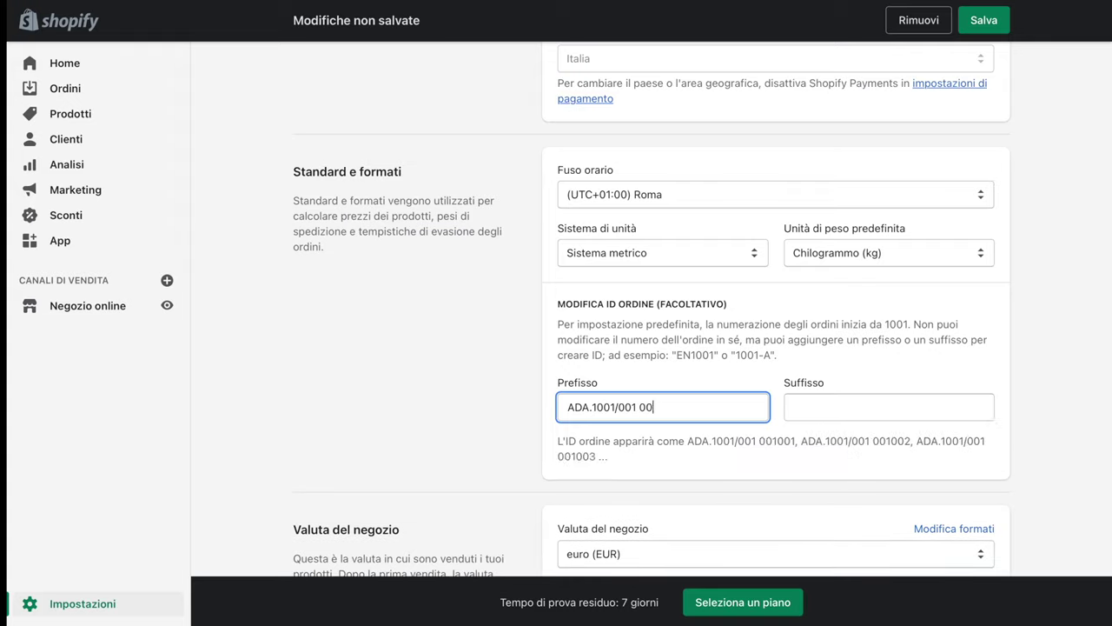
pyautogui.write('2 002')
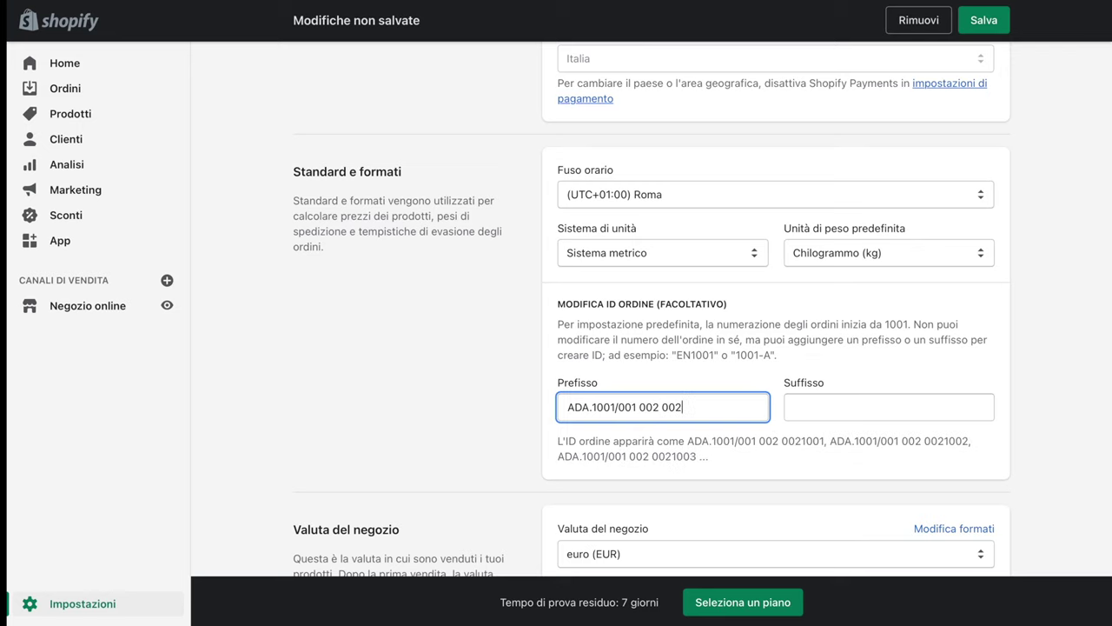
# Check the store currency setting, then try returning to the Settings overview
pyautogui.scroll(-3, 690, 374)
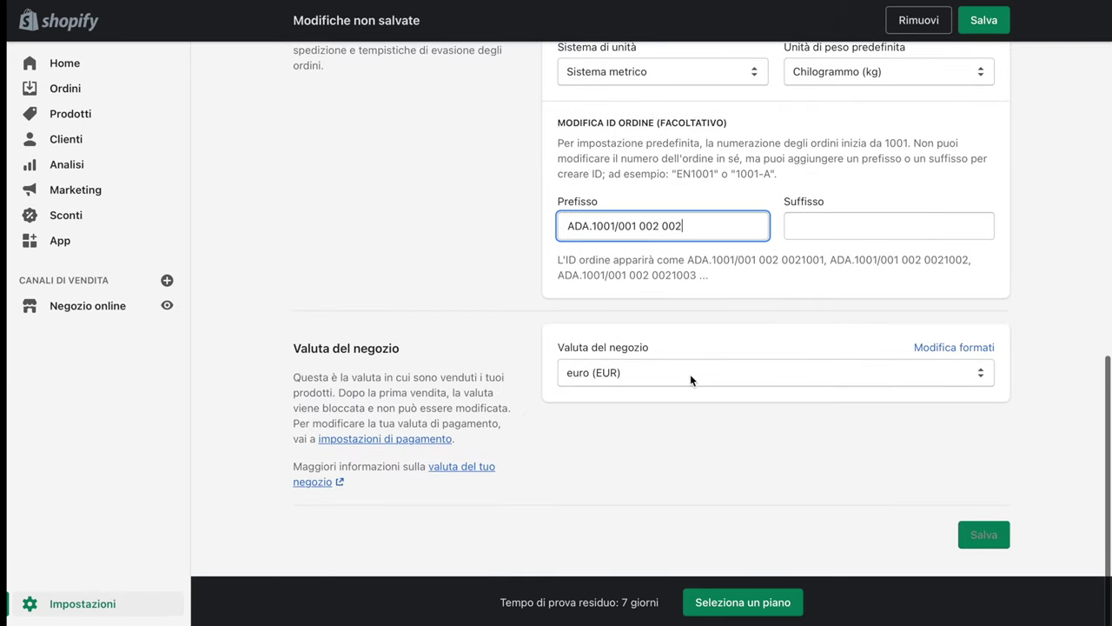
pyautogui.click(696, 373)
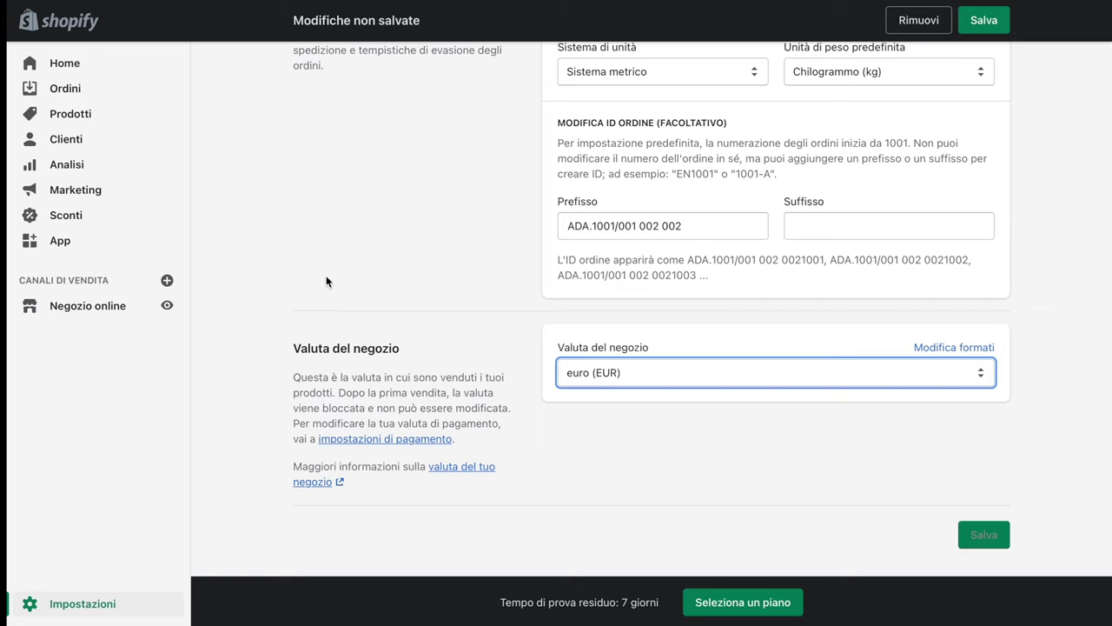
pyautogui.scroll(2, 331, 281)
pyautogui.click(84, 603)
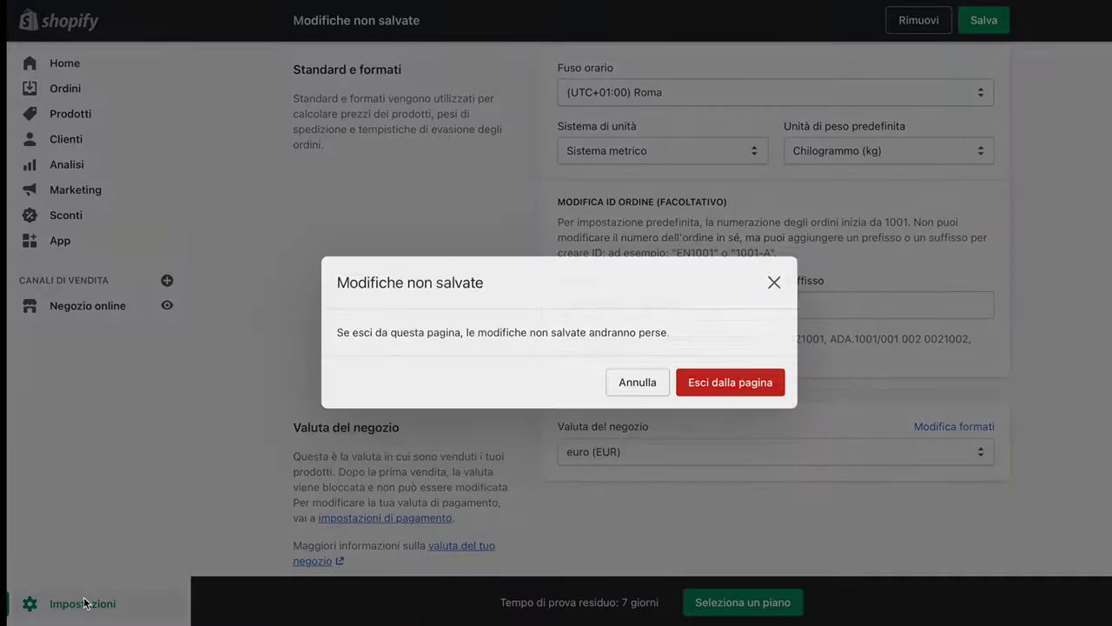
# Discard the unsaved changes and open Payments, reviewing the 0% commission and 1,6% + 0,25 € card fee
pyautogui.click(708, 378)
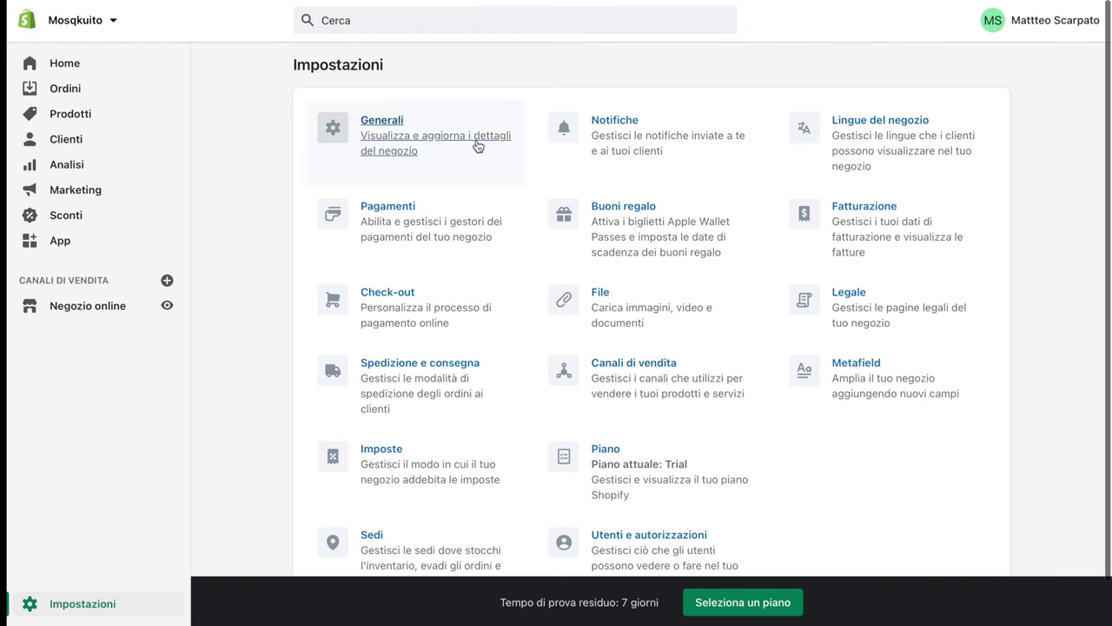
pyautogui.click(390, 222)
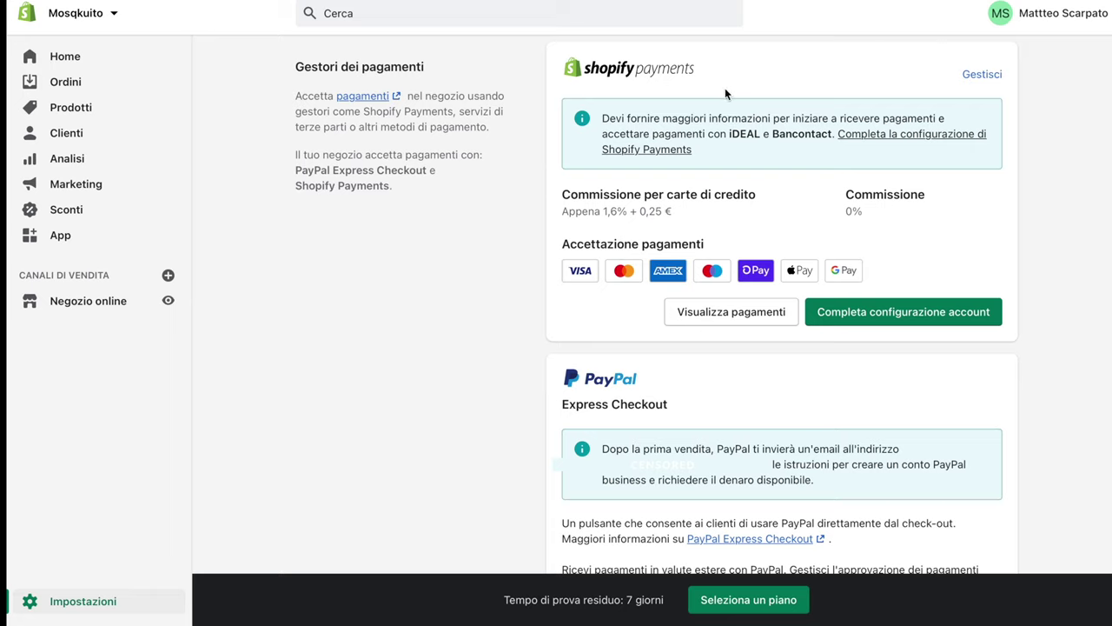
pyautogui.moveTo(837, 212); pyautogui.dragTo(876, 215)
pyautogui.click(876, 217)
pyautogui.moveTo(598, 211); pyautogui.dragTo(687, 212)
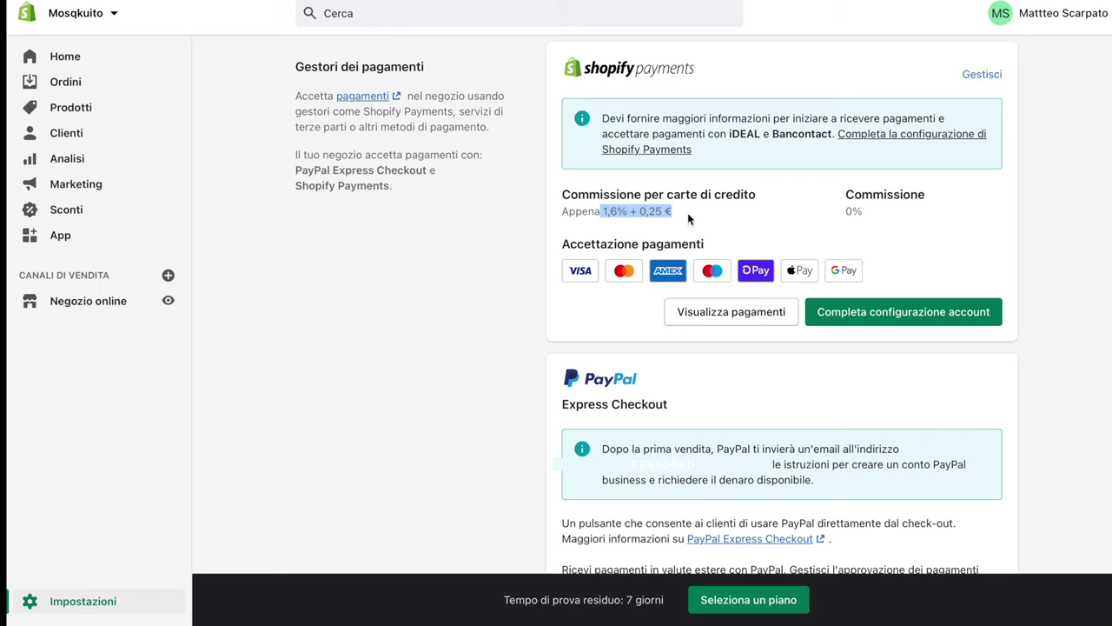
# Scroll down the payments page to the Gestori di terze parti section
pyautogui.scroll(-5, 687, 212)
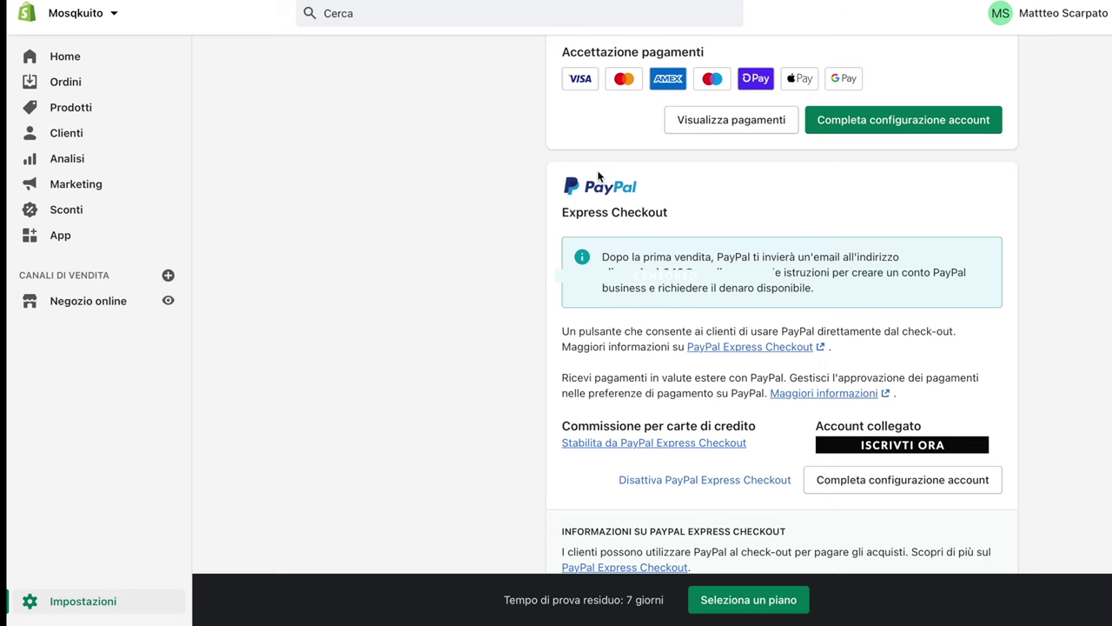
pyautogui.scroll(2, 598, 176)
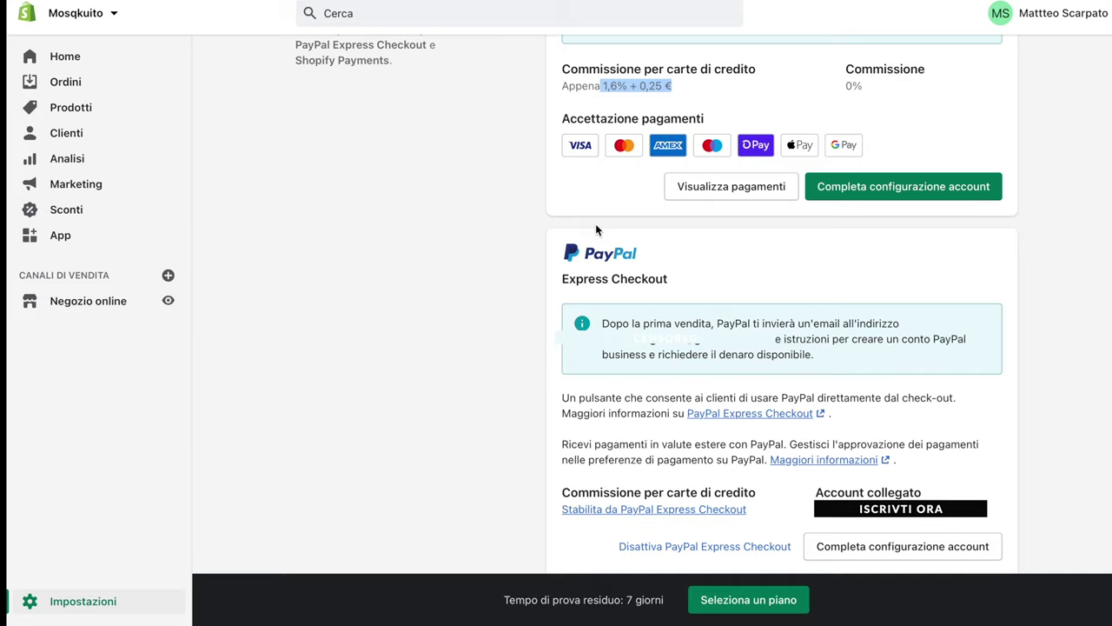
pyautogui.scroll(-1, 596, 229)
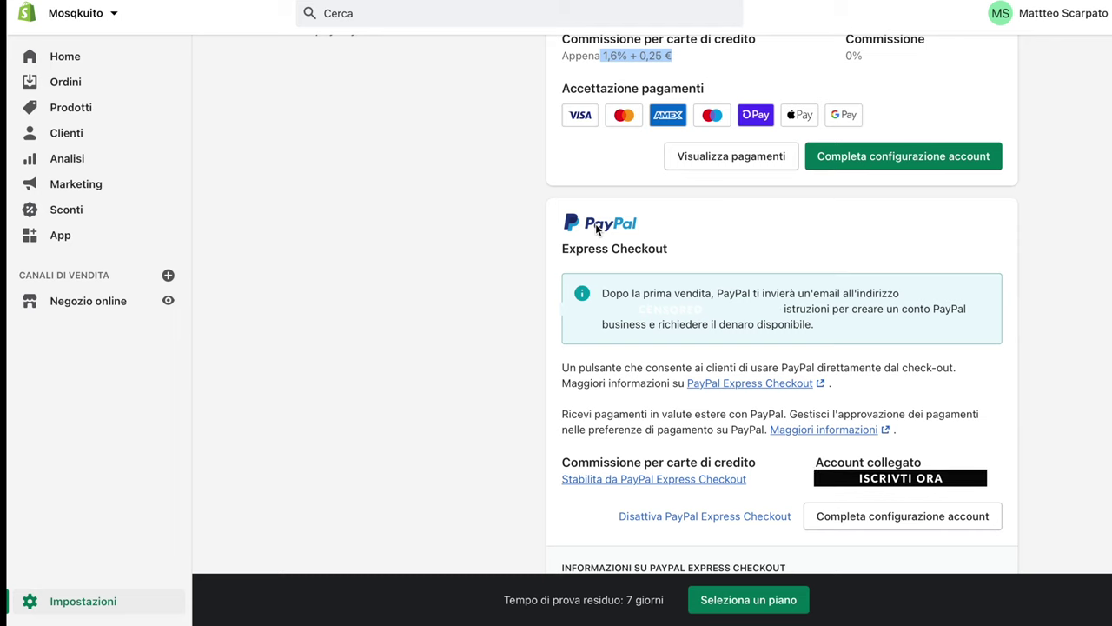
pyautogui.scroll(-5, 596, 229)
pyautogui.scroll(-2, 595, 223)
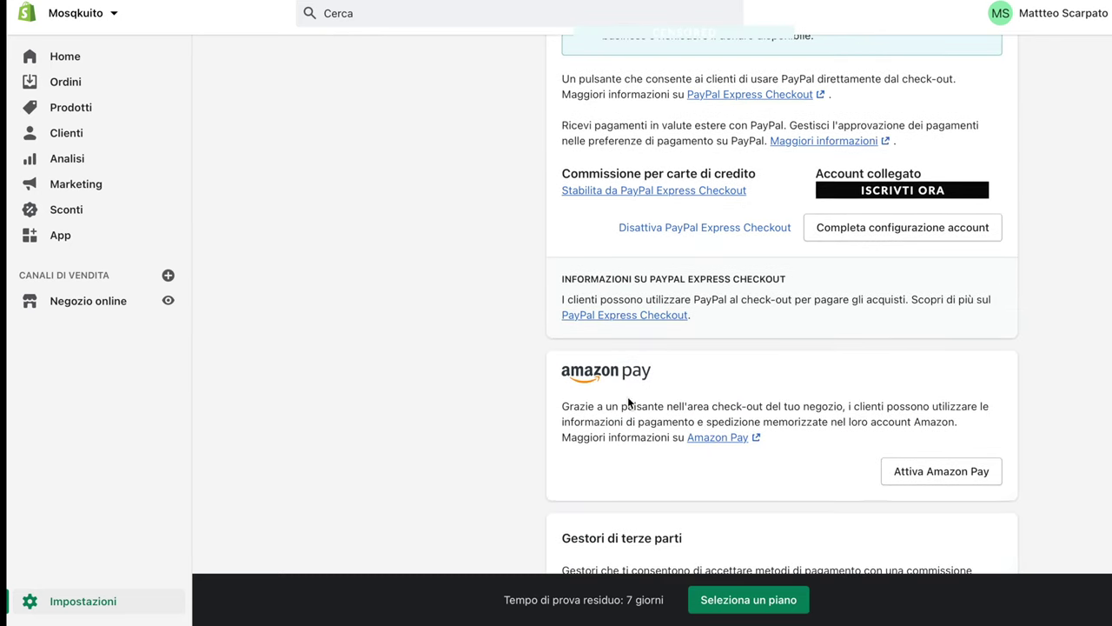
pyautogui.scroll(-3, 645, 413)
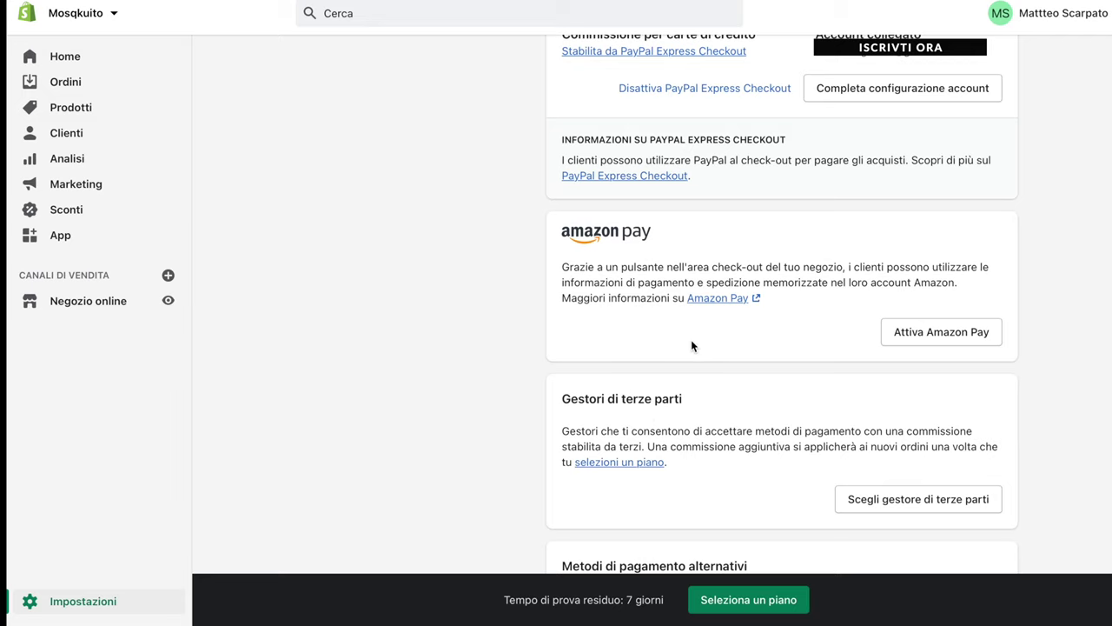
pyautogui.scroll(-4, 691, 345)
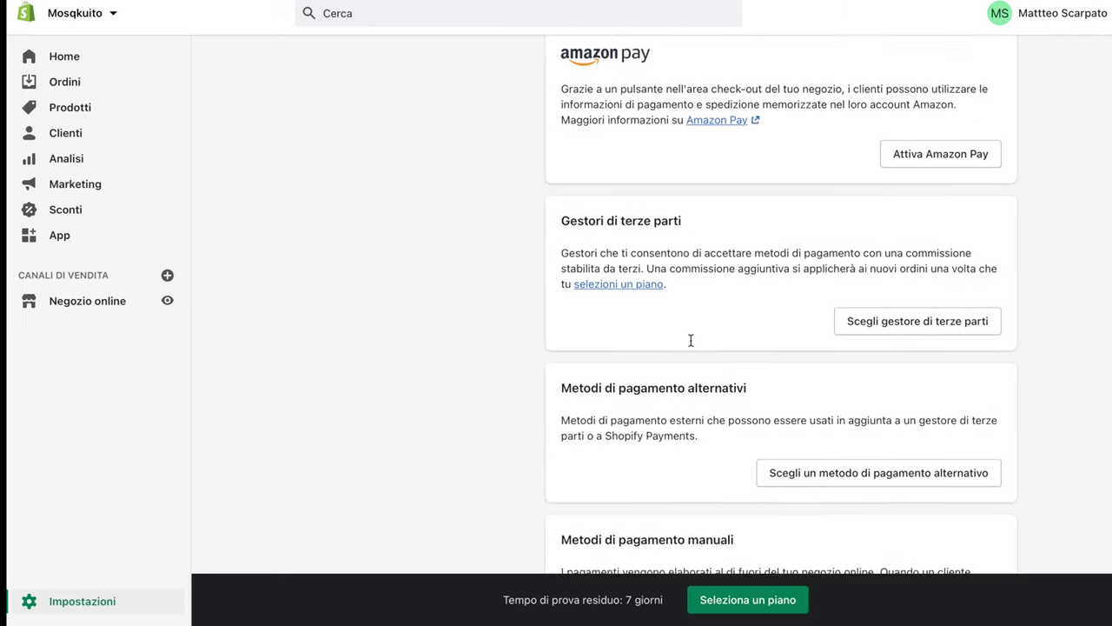
pyautogui.scroll(-1, 690, 339)
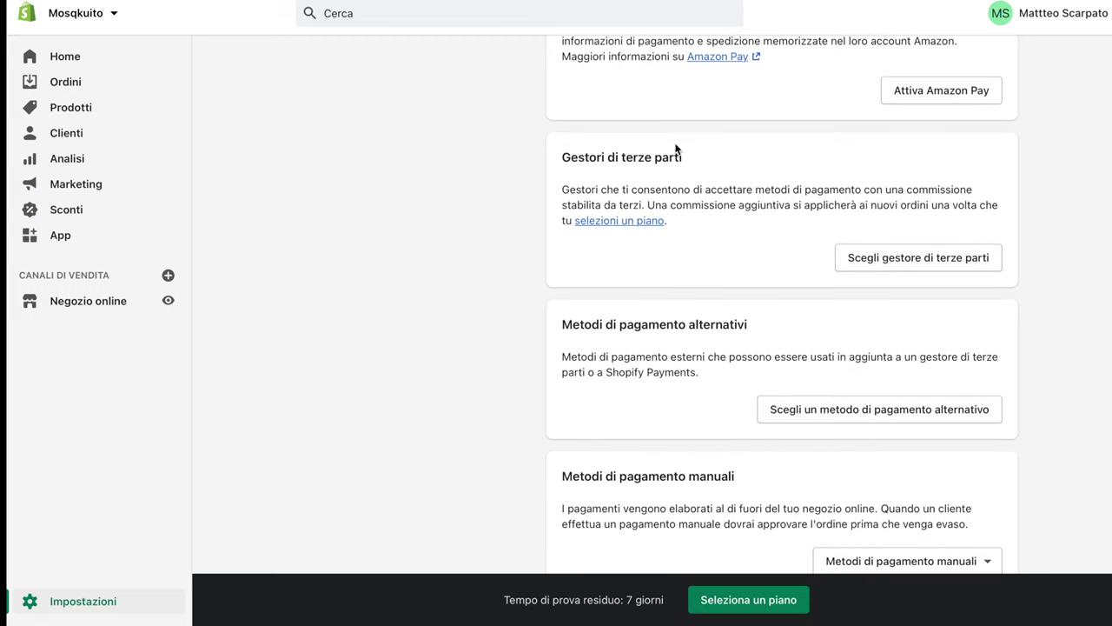
pyautogui.moveTo(561, 159); pyautogui.dragTo(727, 169)
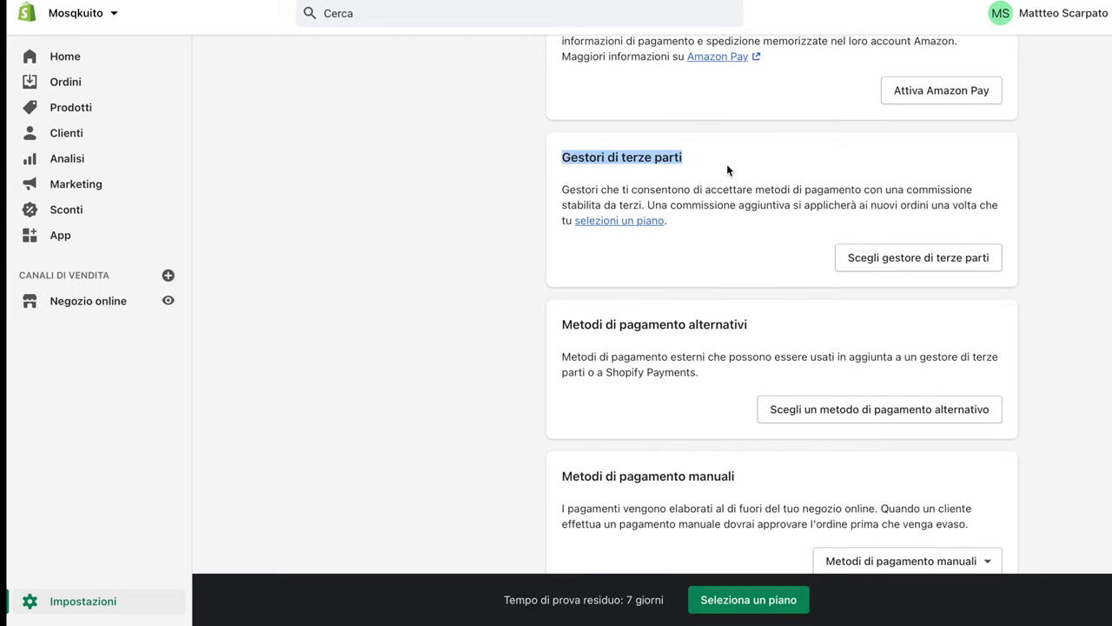
pyautogui.click(908, 258)
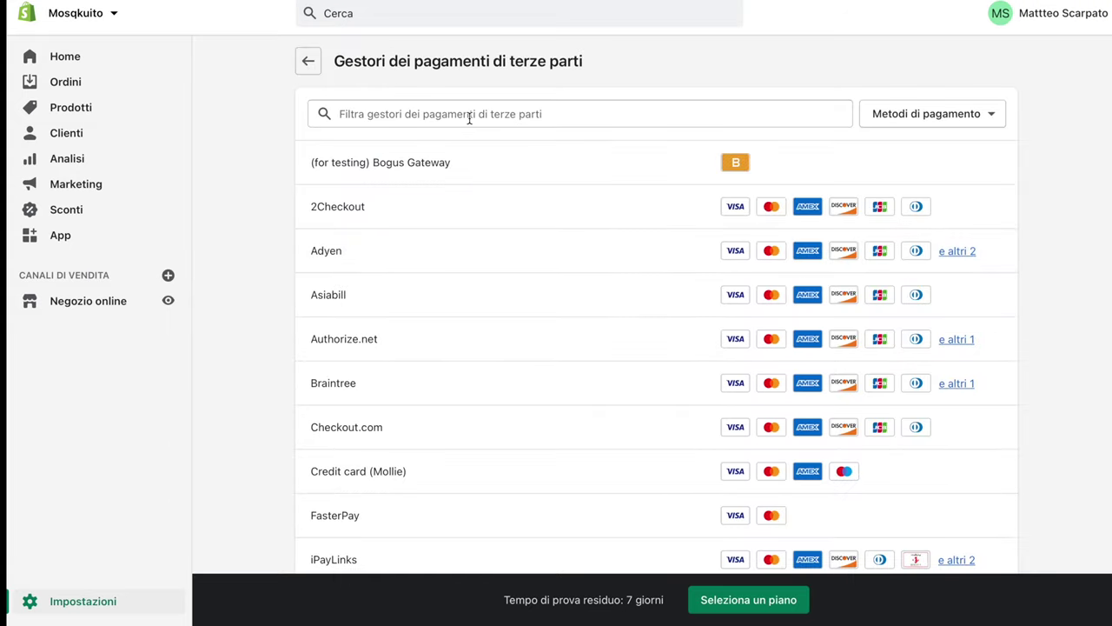
pyautogui.click(469, 119)
pyautogui.write('STRIPE')
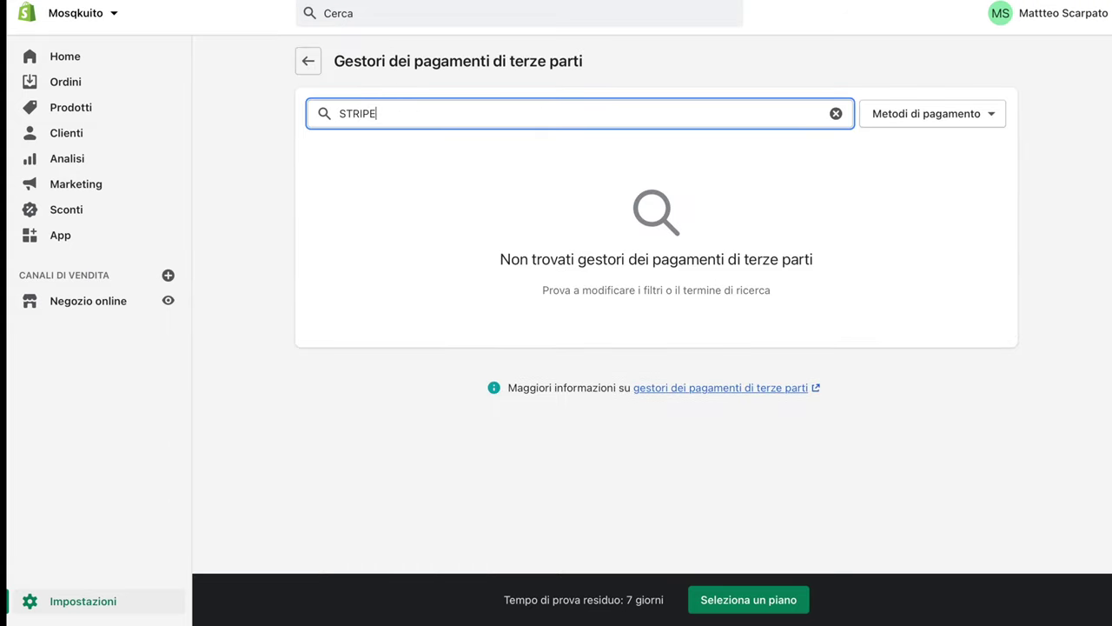
pyautogui.click(302, 64)
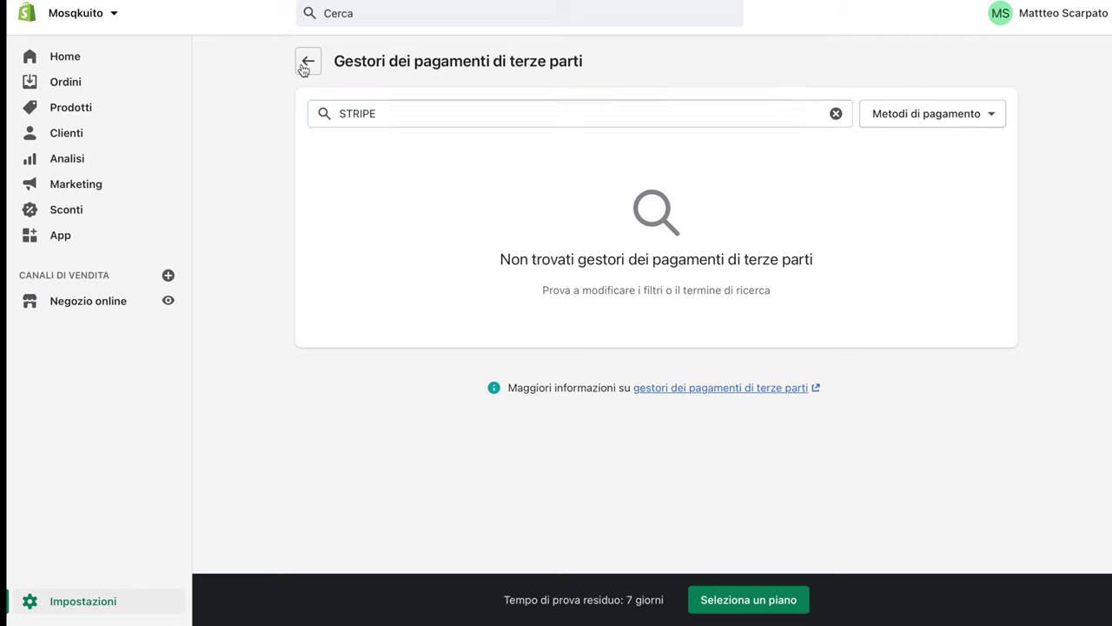
pyautogui.scroll(-1, 661, 313)
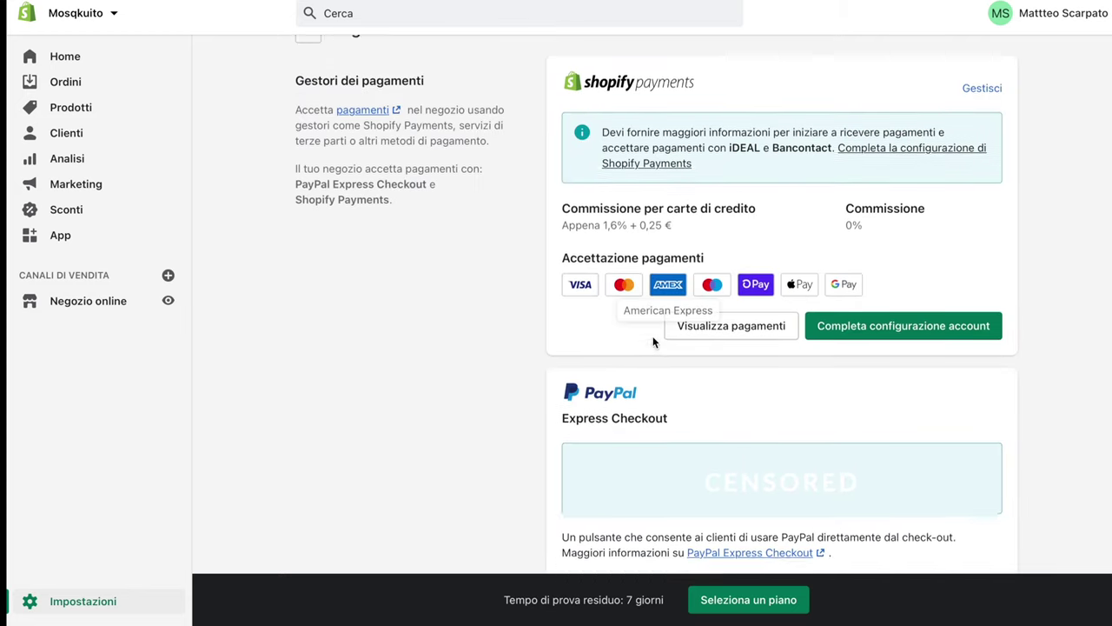
pyautogui.scroll(-5, 653, 342)
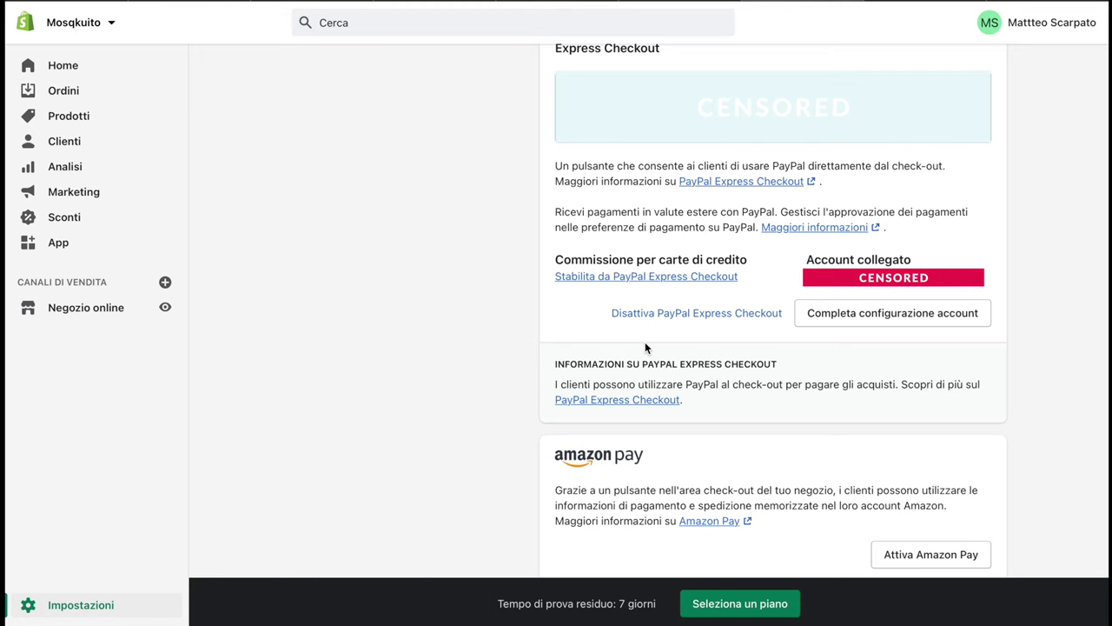
pyautogui.scroll(5, 645, 346)
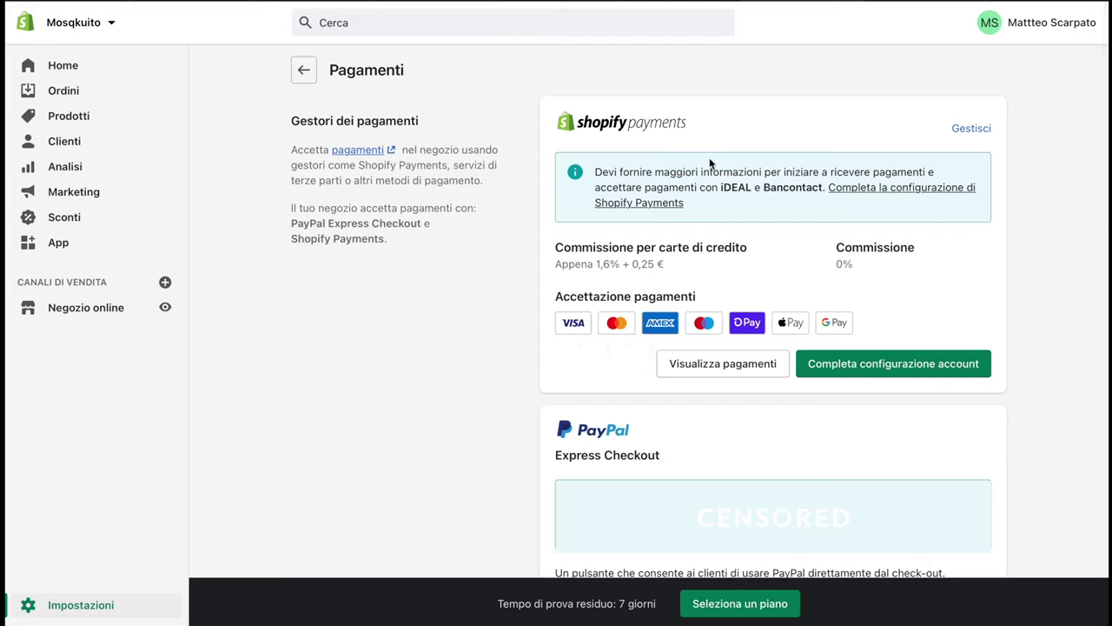
pyautogui.click(55, 611)
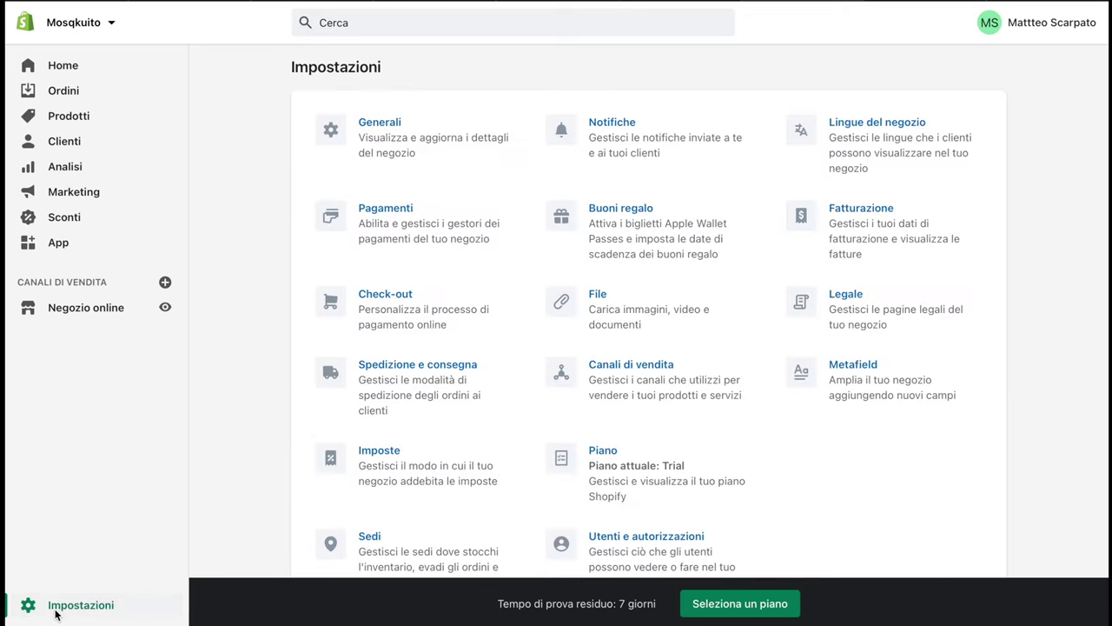
# Open the Check-out page from the settings grid
pyautogui.click(379, 310)
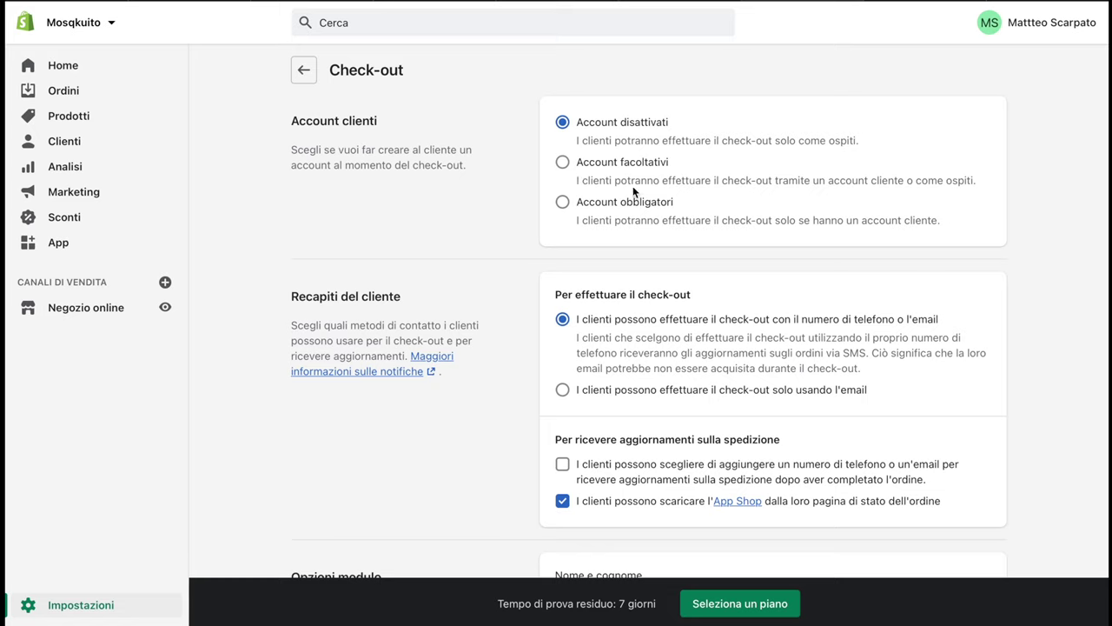
# Select 'Account facoltativi' under Account clienti, then review the form options below
pyautogui.click(563, 163)
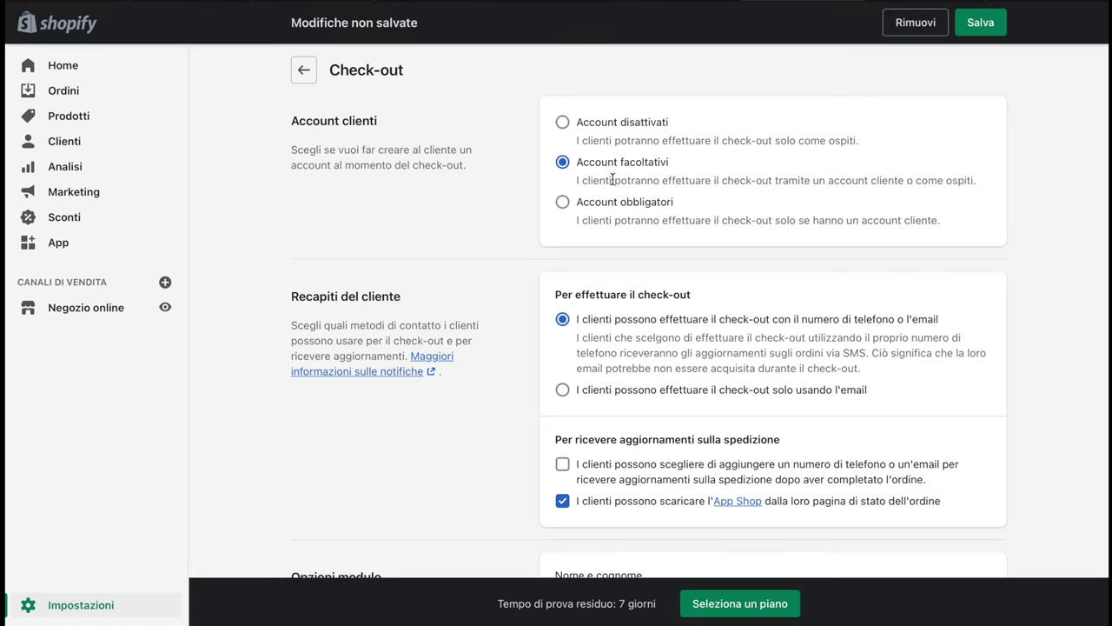
pyautogui.scroll(-1, 726, 182)
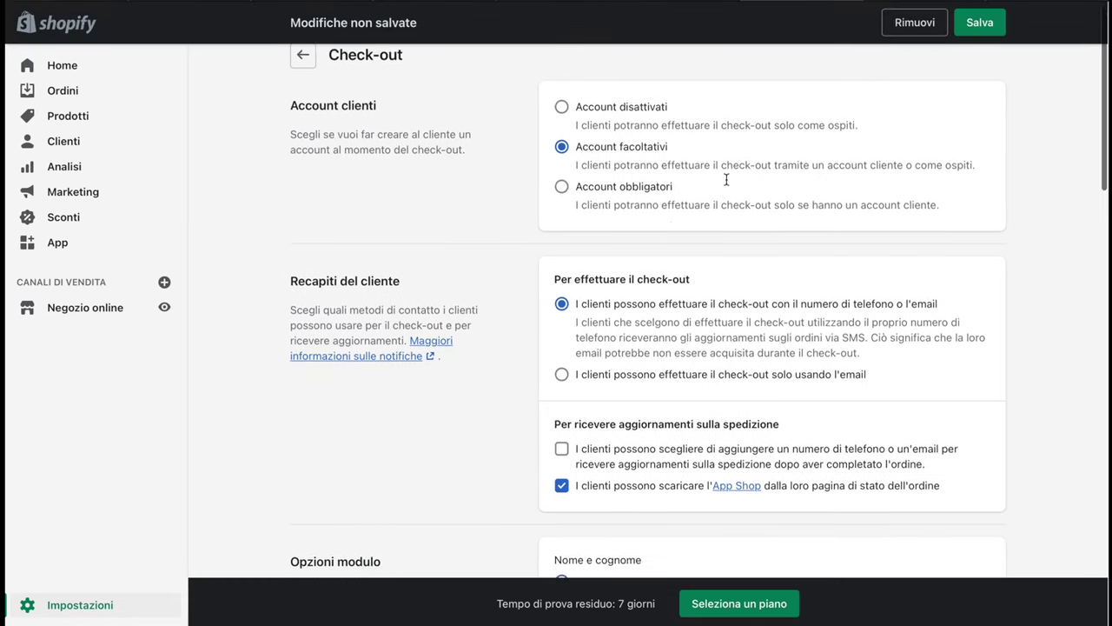
pyautogui.scroll(-2, 726, 180)
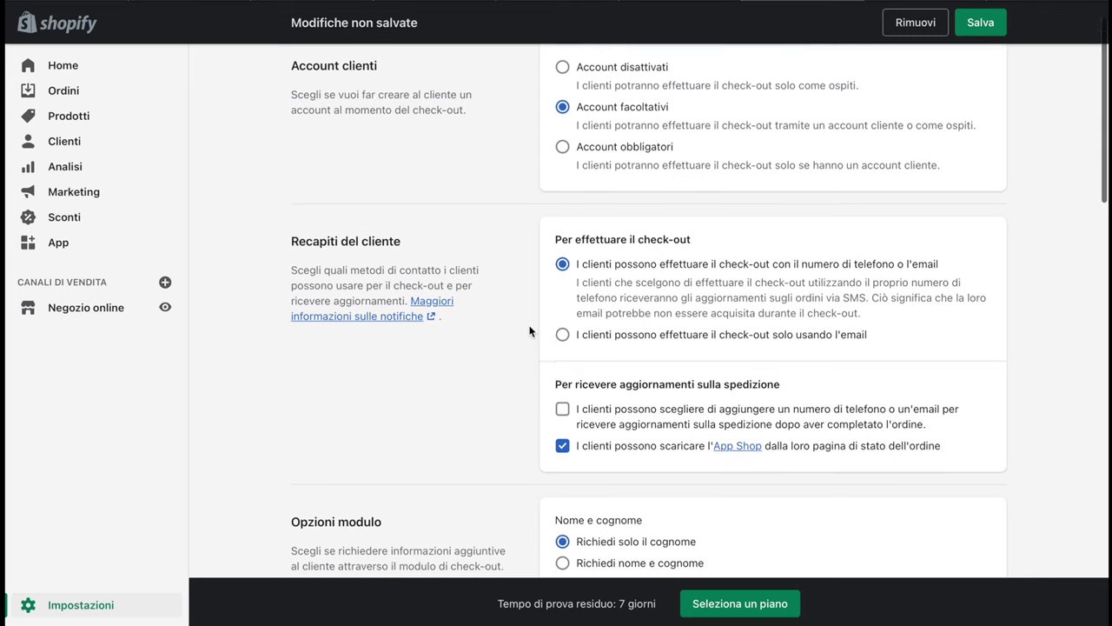
pyautogui.scroll(-1, 530, 331)
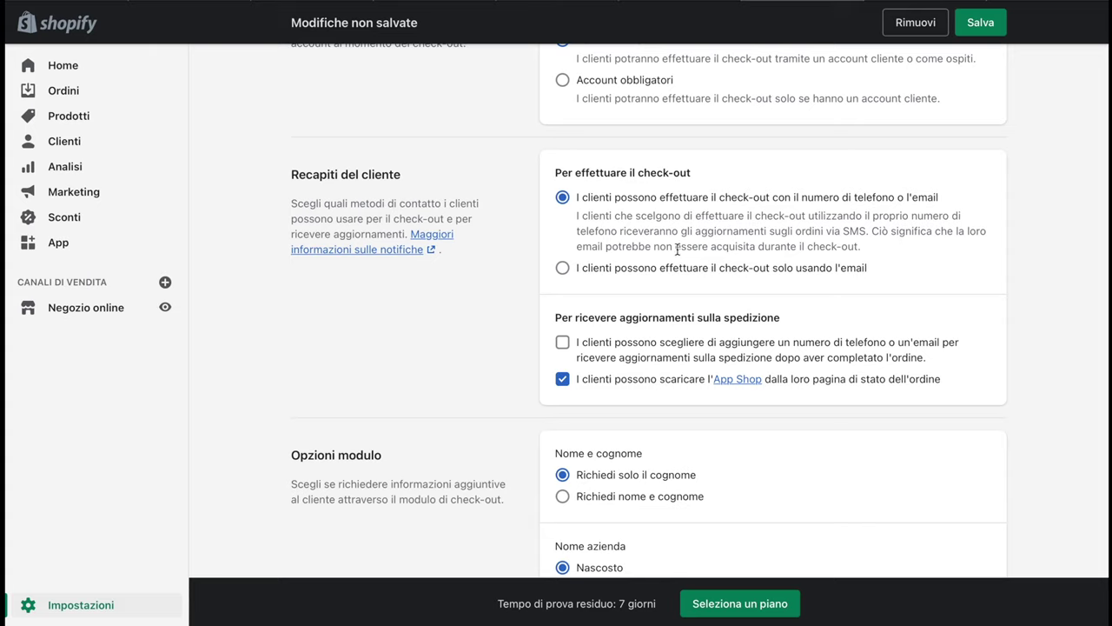
pyautogui.scroll(-1, 677, 296)
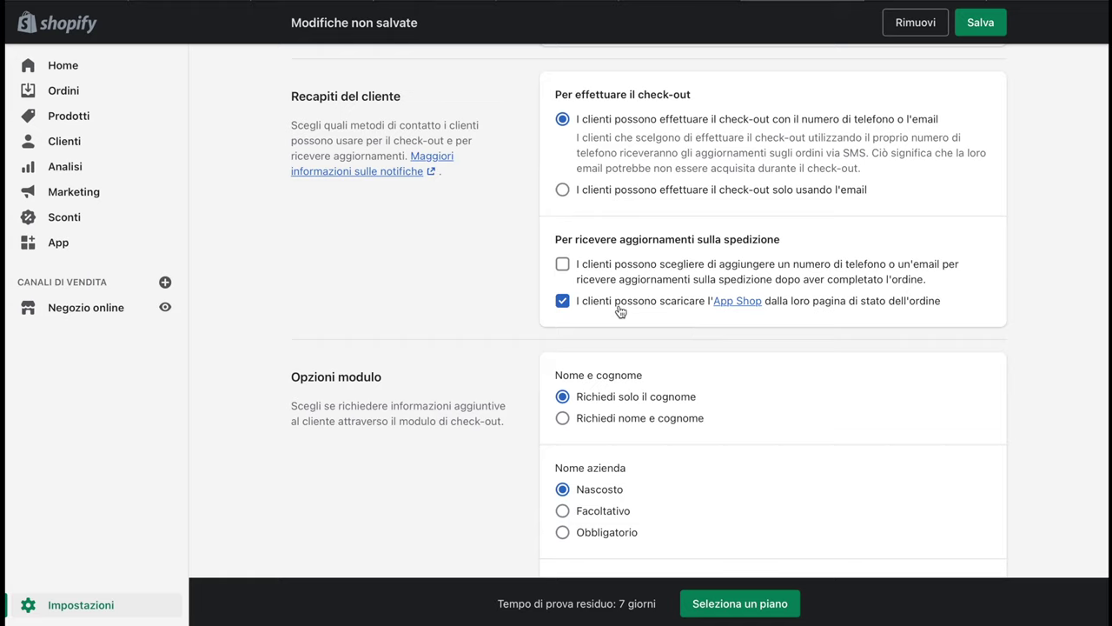
# Let customers add contact details for shipping updates and require both first and last name
pyautogui.click(562, 265)
pyautogui.scroll(-3, 432, 465)
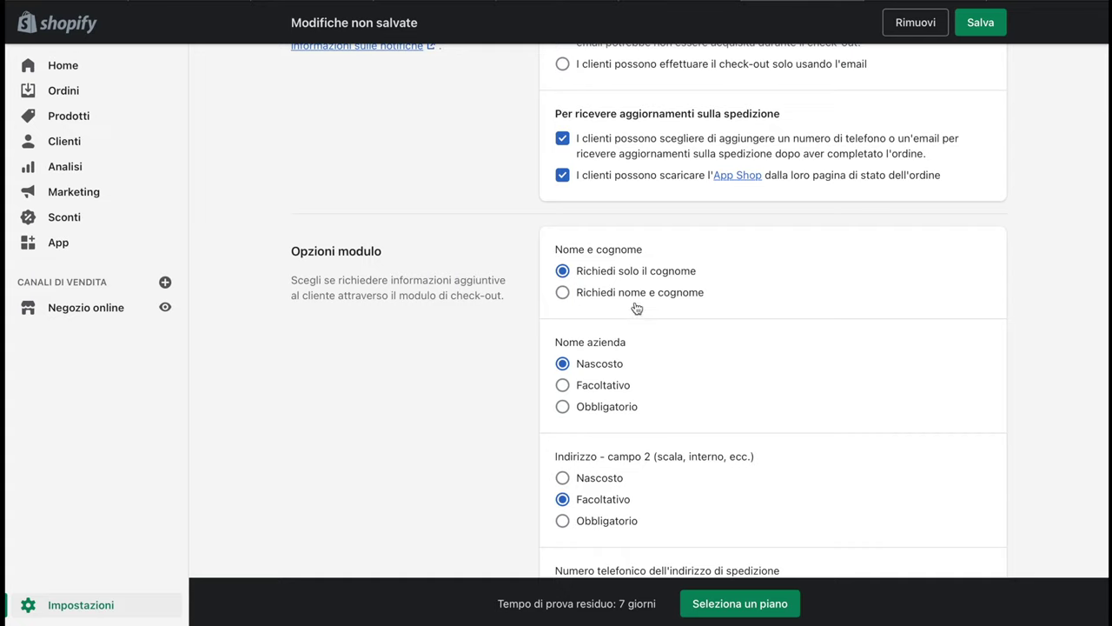
pyautogui.click(563, 293)
pyautogui.scroll(-1, 621, 314)
# Make company name optional and require address line 2 and the shipping phone number
pyautogui.click(563, 335)
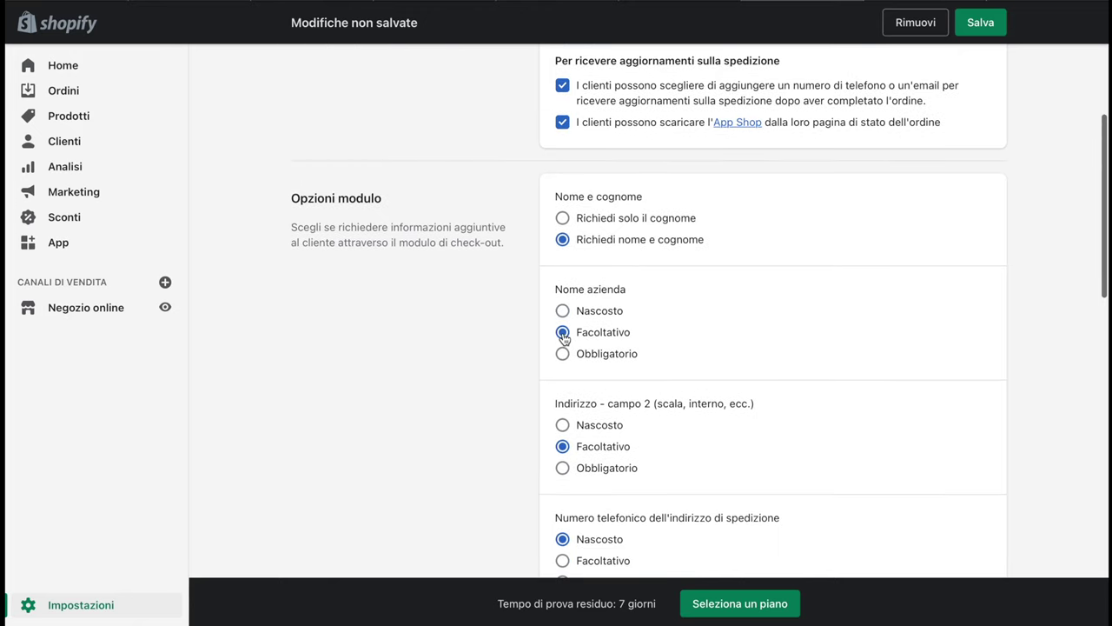
pyautogui.scroll(-2, 564, 337)
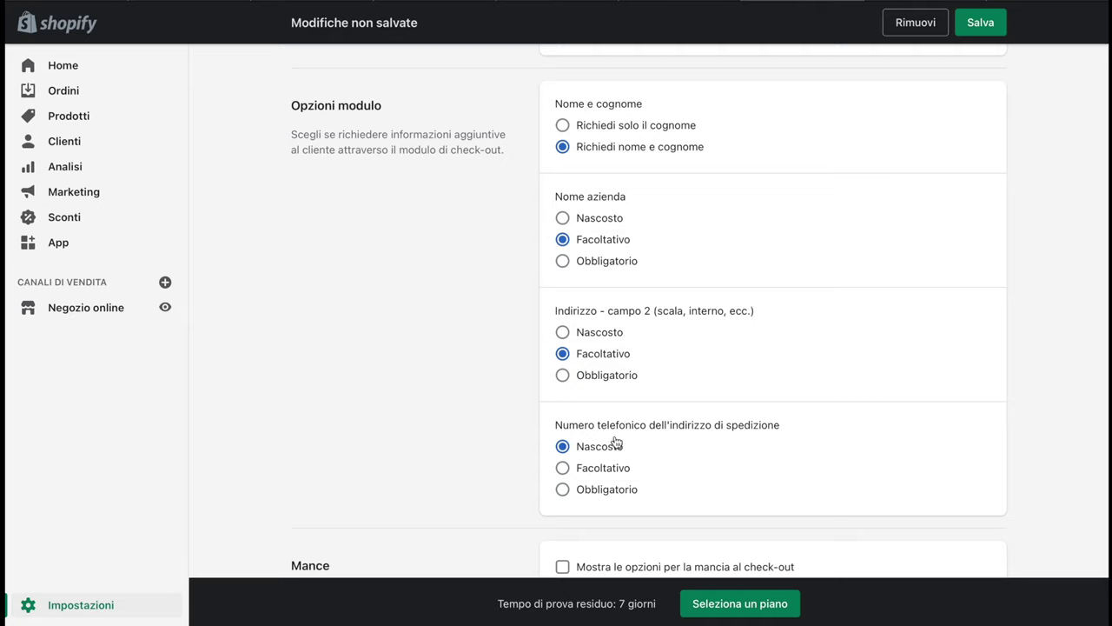
pyautogui.click(562, 376)
pyautogui.scroll(-1, 668, 442)
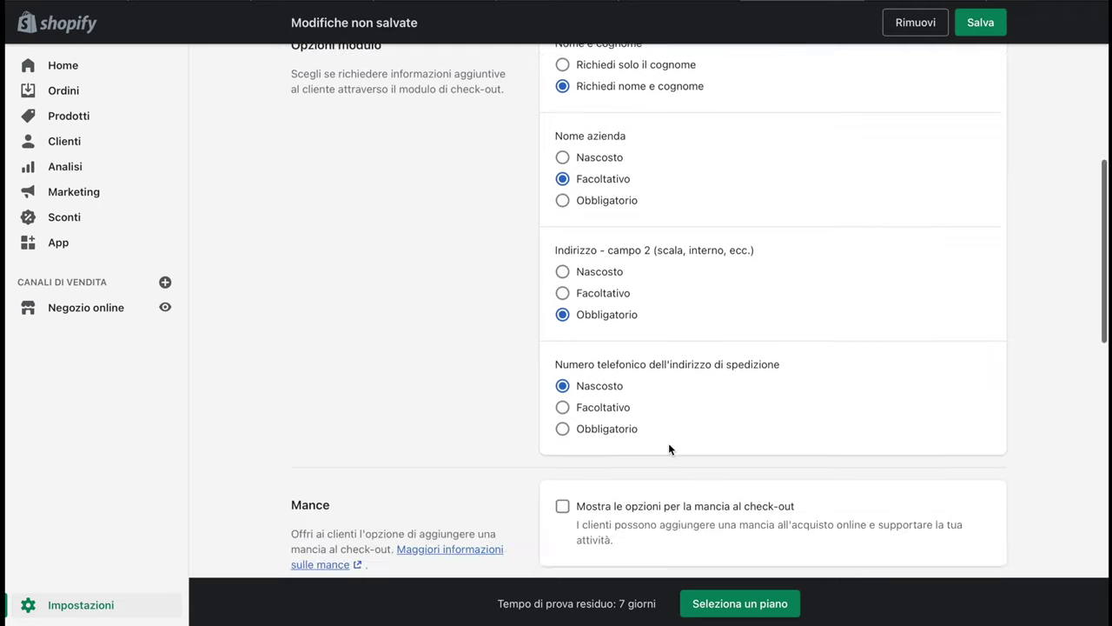
pyautogui.click(564, 431)
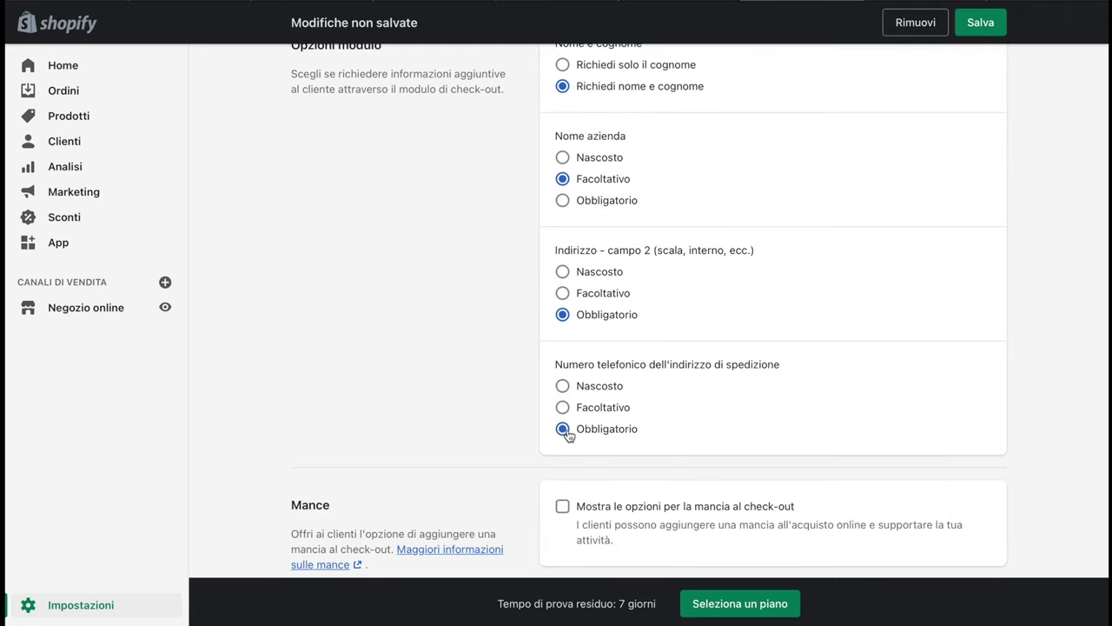
pyautogui.scroll(-3, 567, 434)
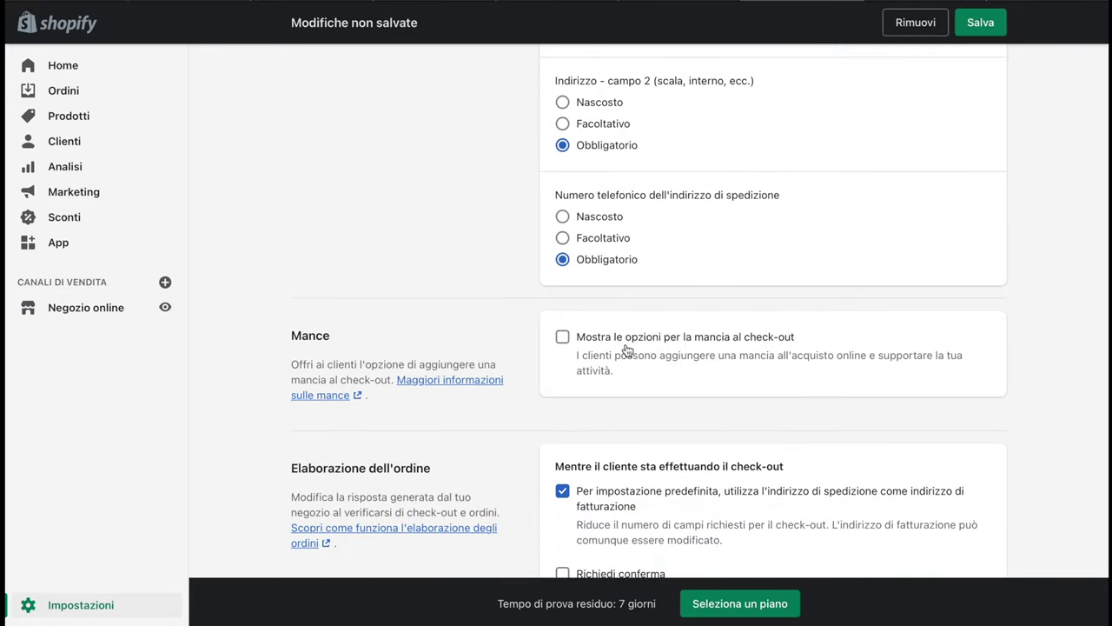
pyautogui.scroll(-2, 651, 363)
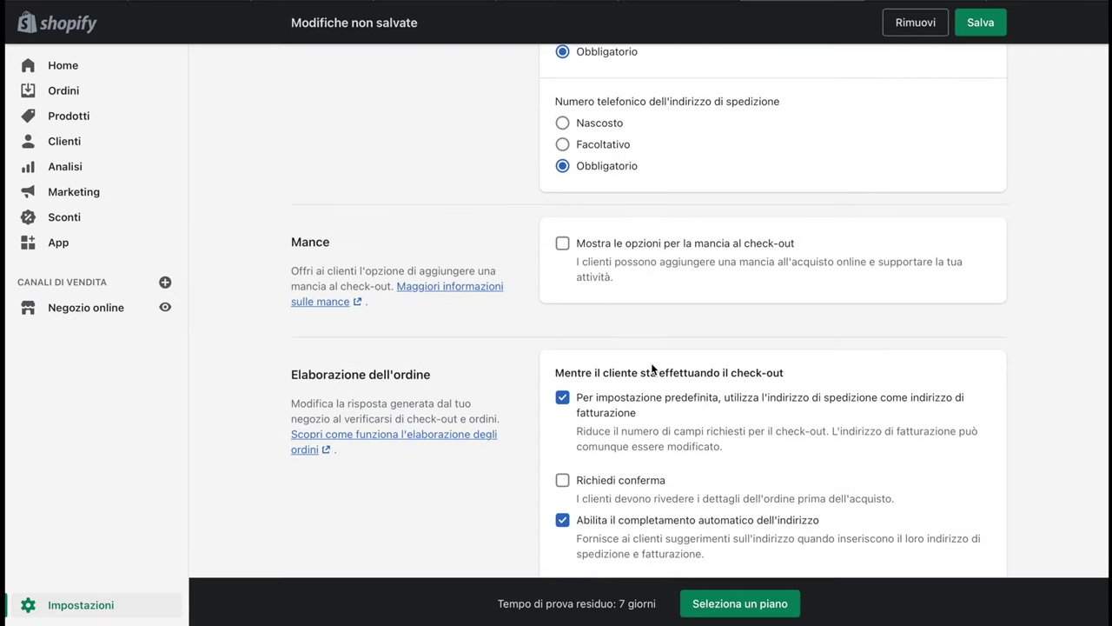
# Turn off address autocomplete and billing-as-shipping default, and require order confirmation
pyautogui.scroll(-3, 652, 367)
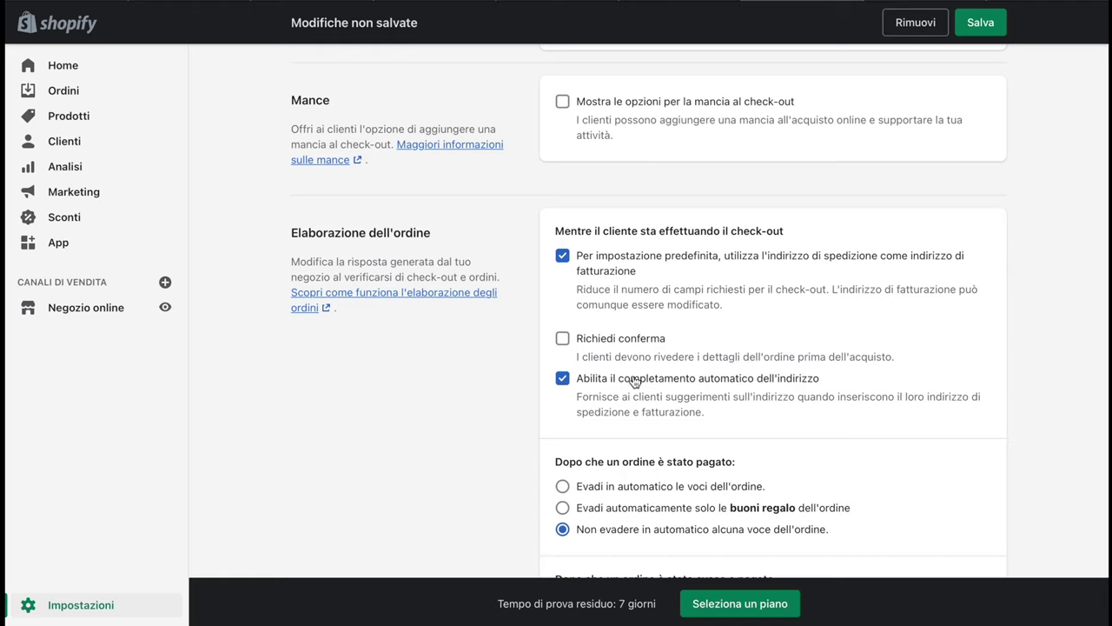
pyautogui.click(565, 384)
pyautogui.click(563, 339)
pyautogui.click(562, 255)
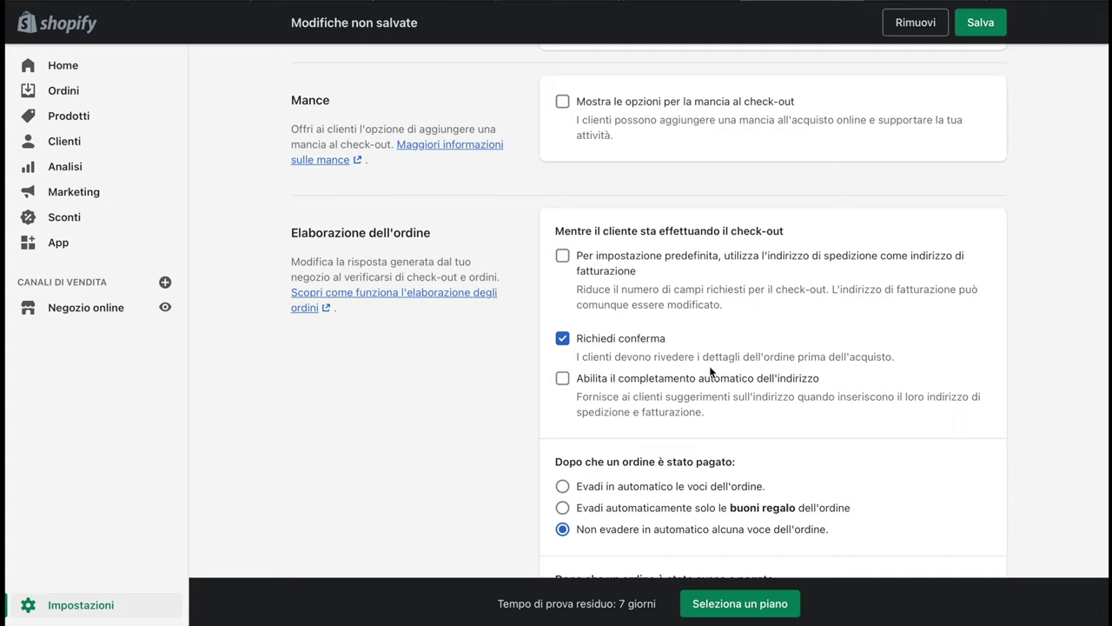
# Try automatic fulfilment of paid orders, then revert to 'Non evadere in automatico'
pyautogui.scroll(-1, 830, 375)
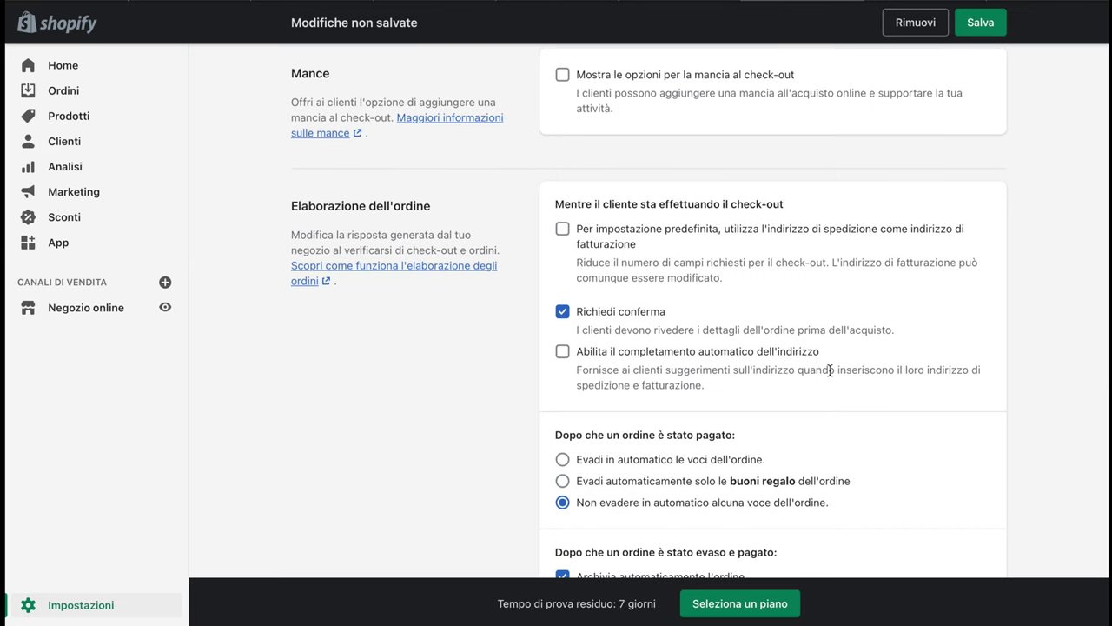
pyautogui.scroll(-3, 830, 371)
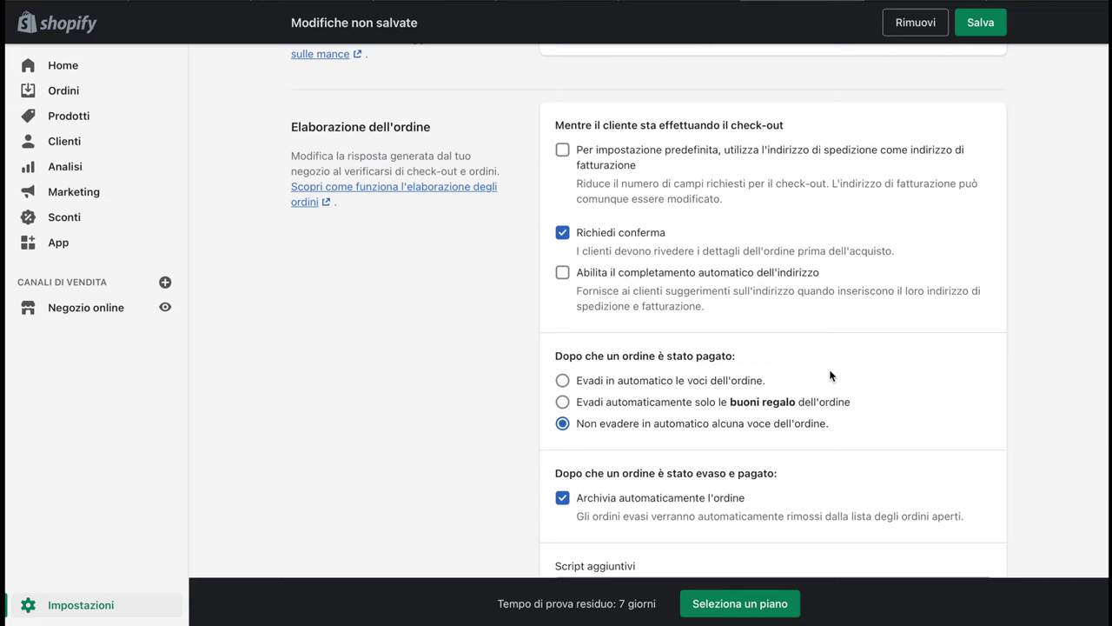
pyautogui.scroll(-3, 829, 376)
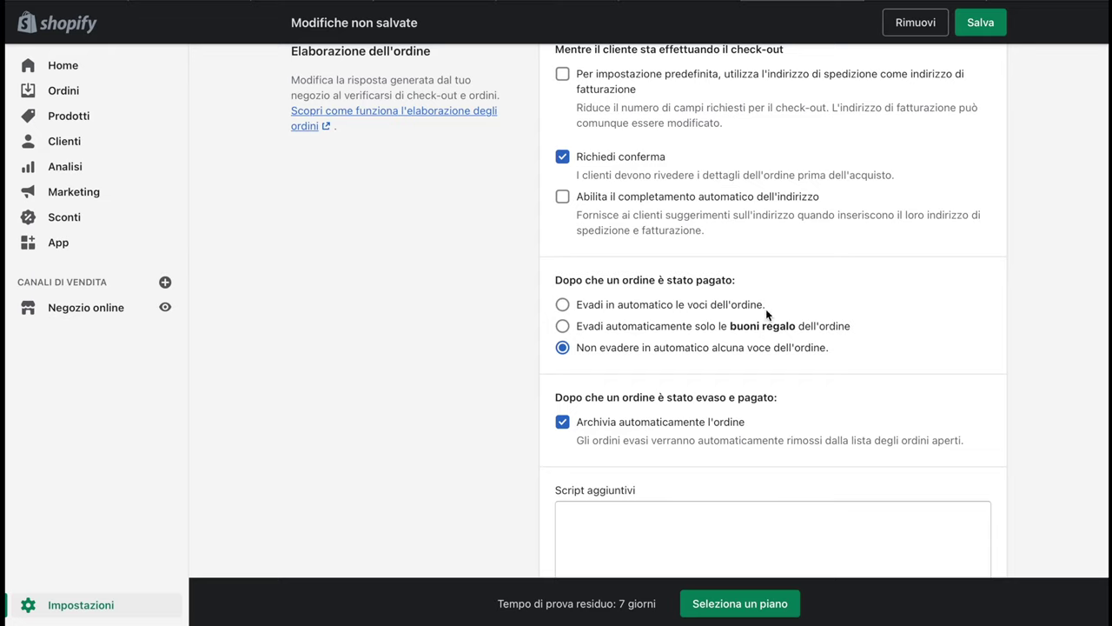
pyautogui.click(562, 305)
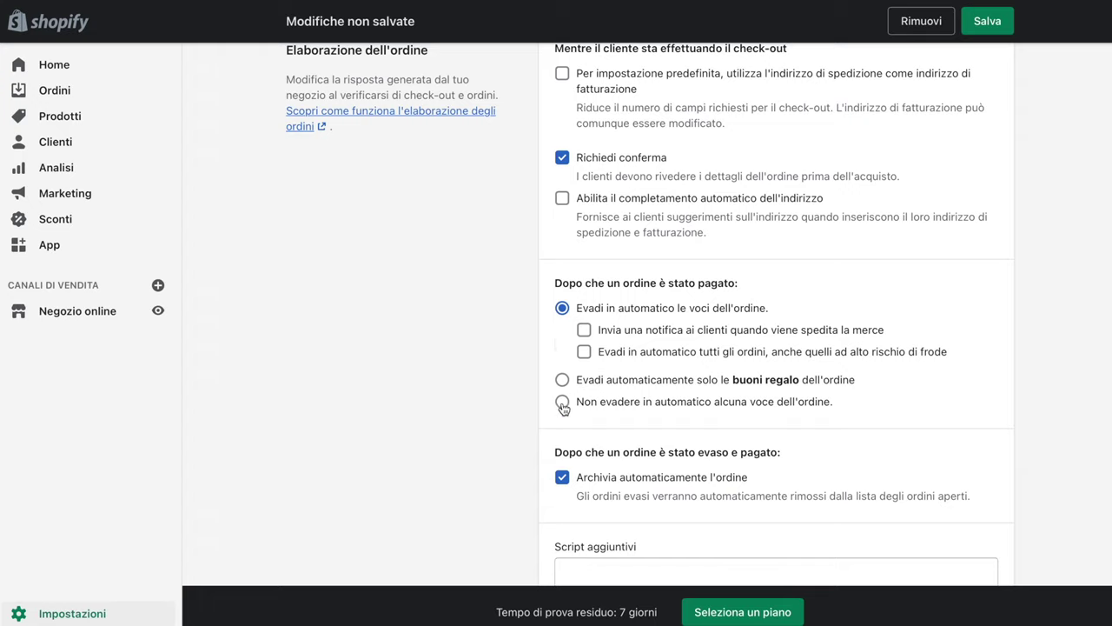
pyautogui.click(563, 404)
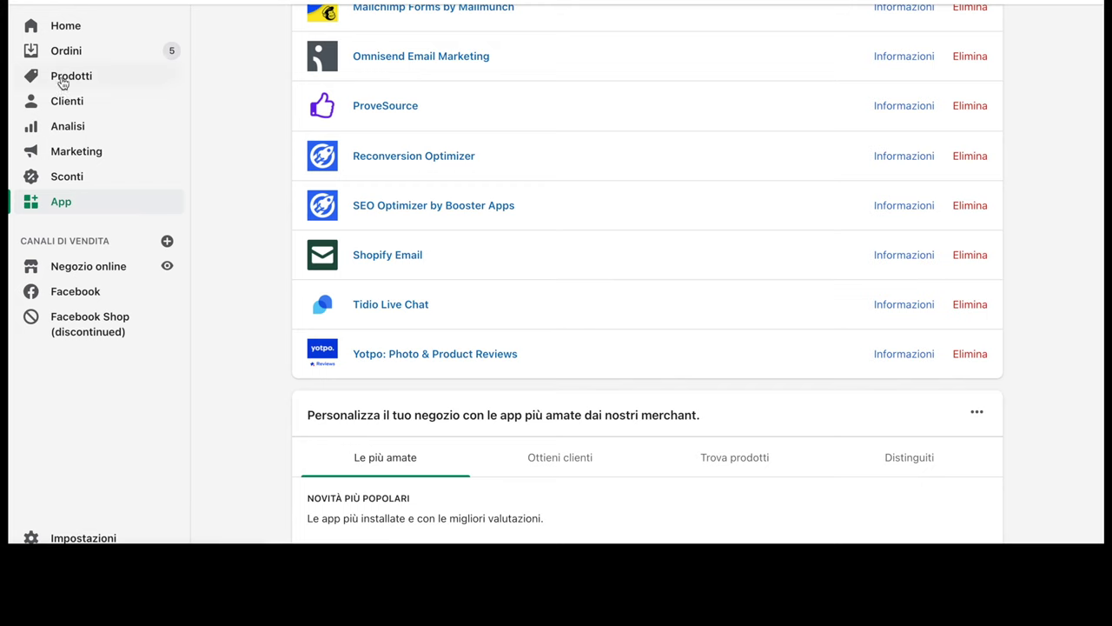
pyautogui.click(66, 50)
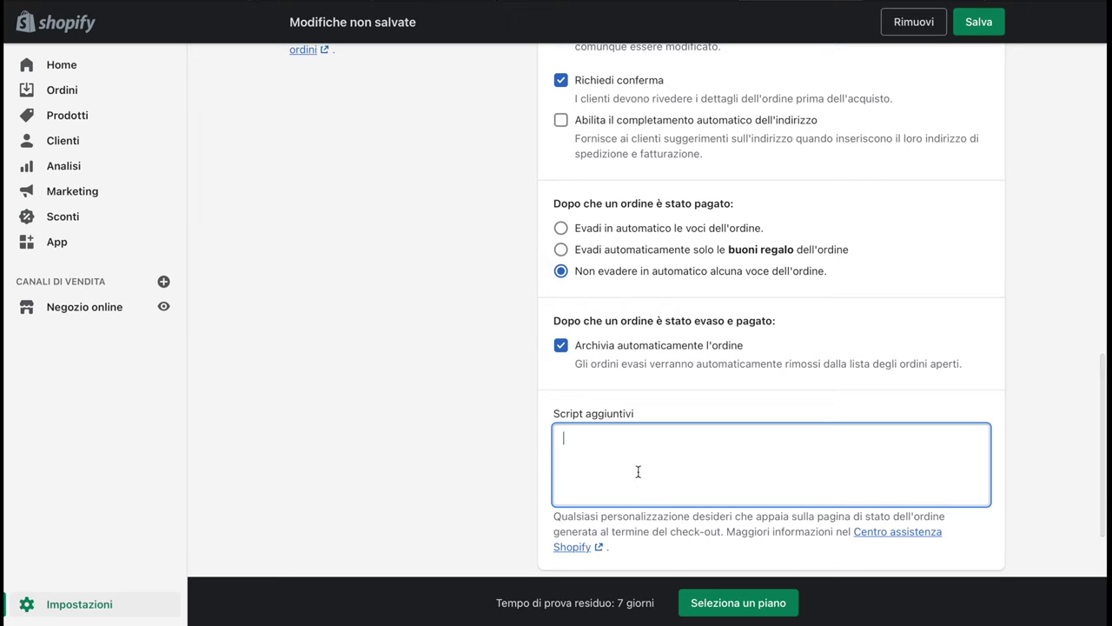
pyautogui.scroll(-3, 638, 469)
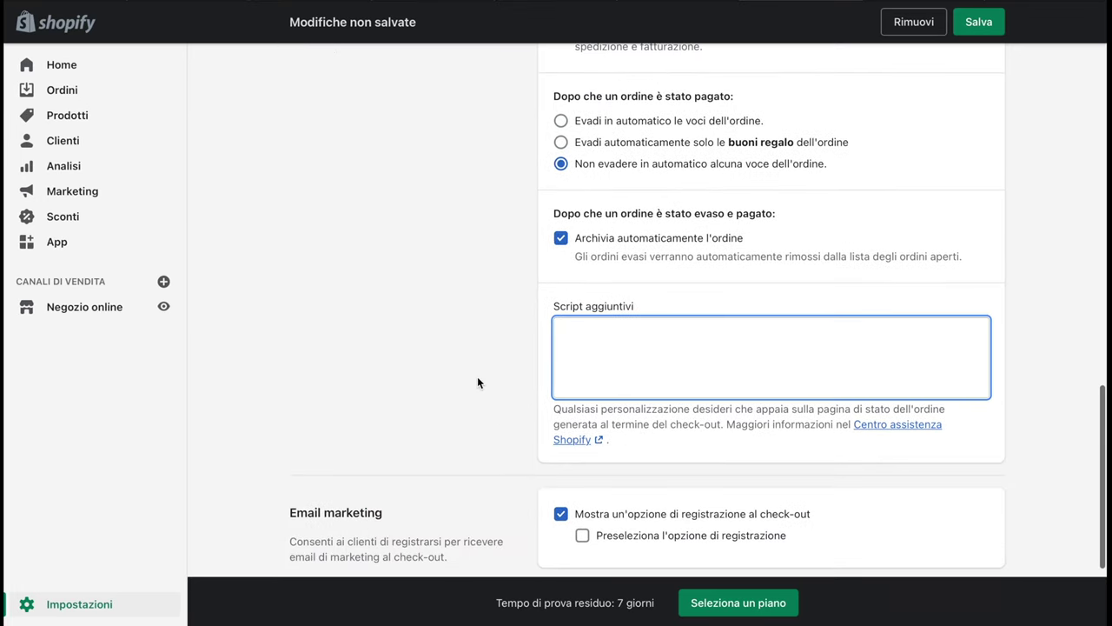
# Tick 'Mostra un'opzione di registrazione al check-out' and 'Preseleziona l'opzione di registrazione' under Email marketing
pyautogui.scroll(-3, 477, 376)
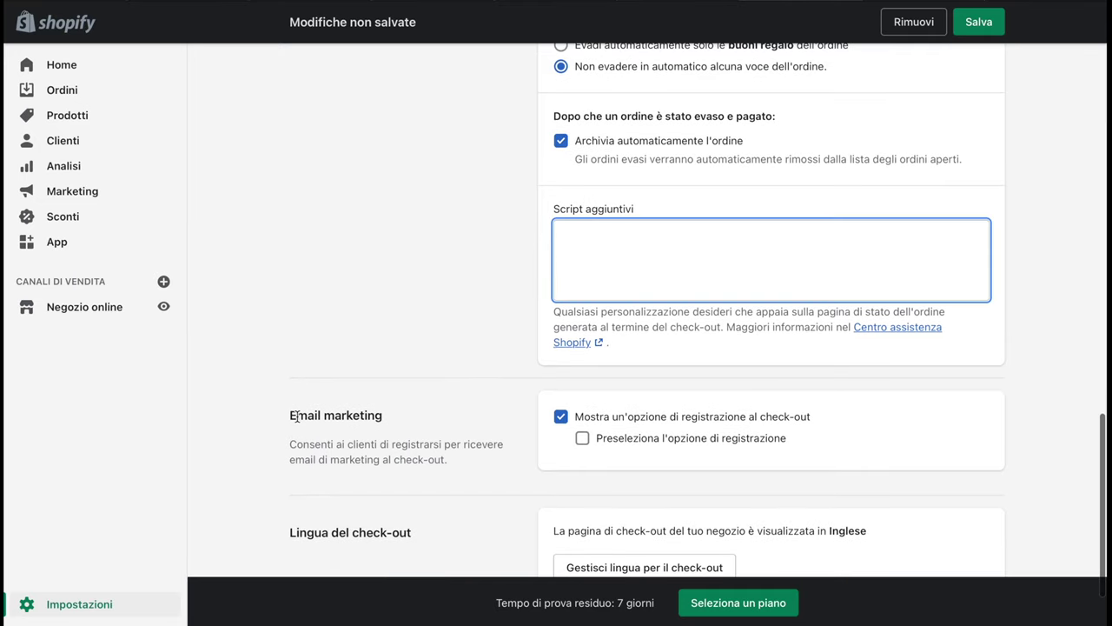
pyautogui.moveTo(297, 414); pyautogui.dragTo(463, 447)
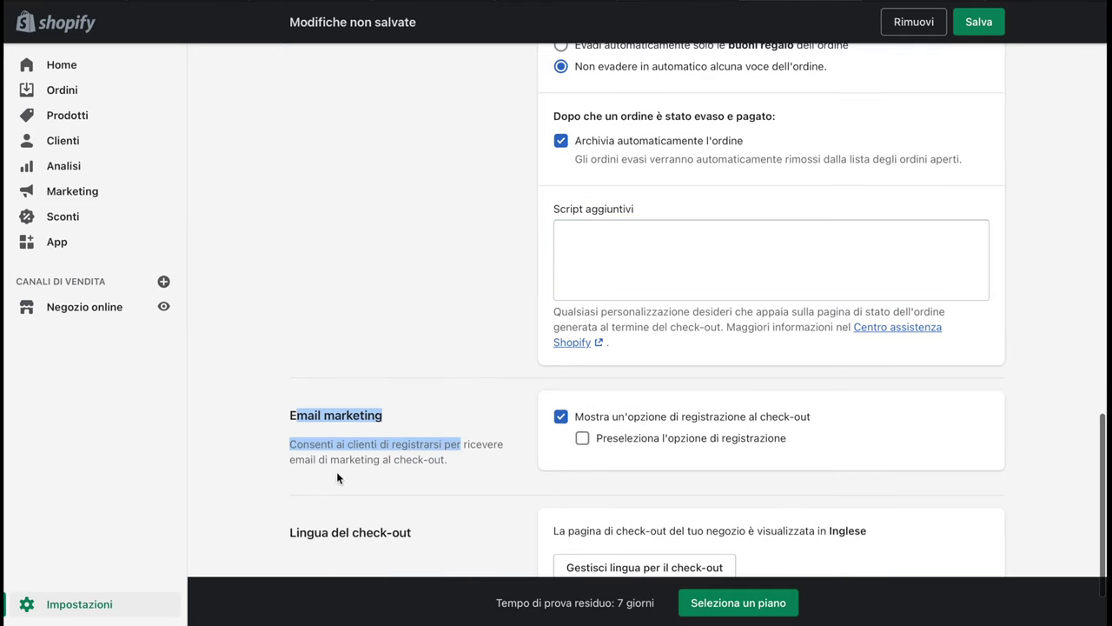
pyautogui.click(465, 461)
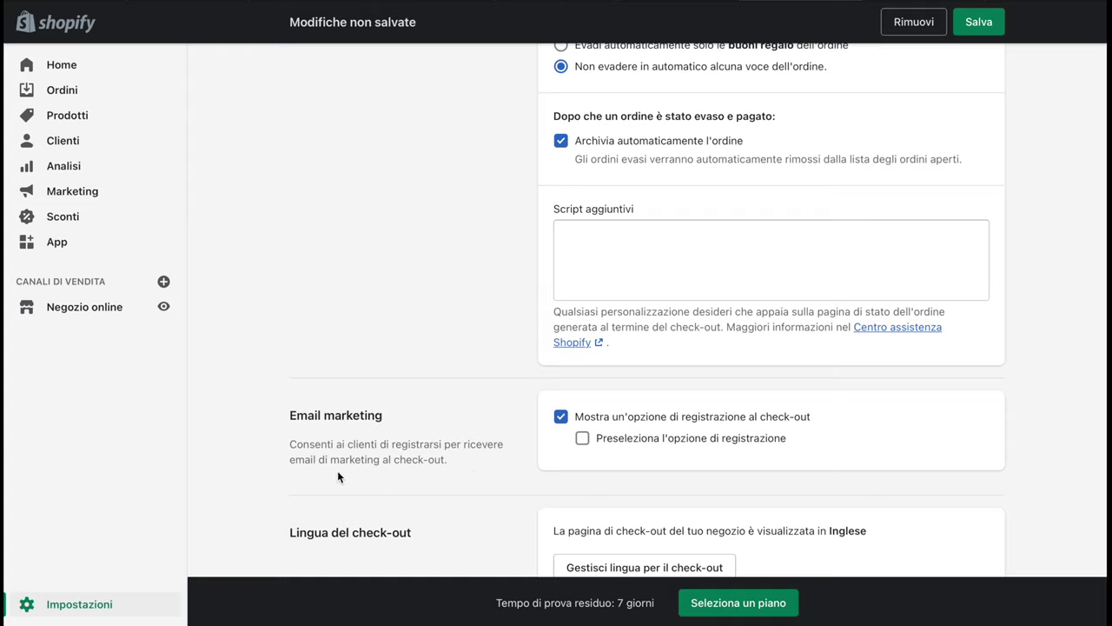
pyautogui.click(586, 441)
pyautogui.click(561, 418)
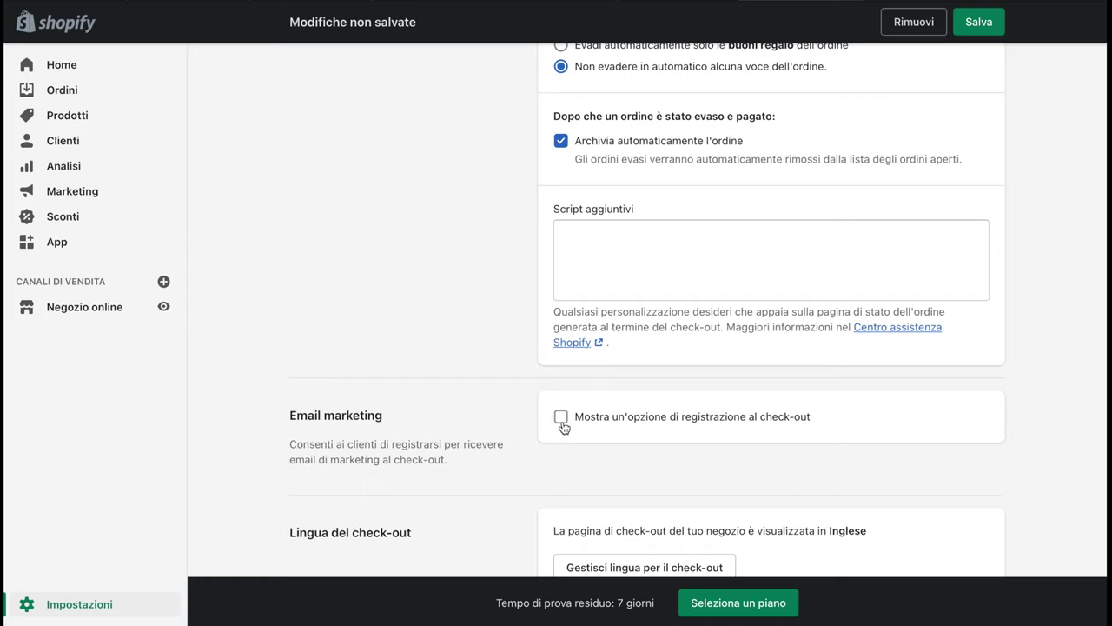
pyautogui.click(561, 418)
pyautogui.click(583, 440)
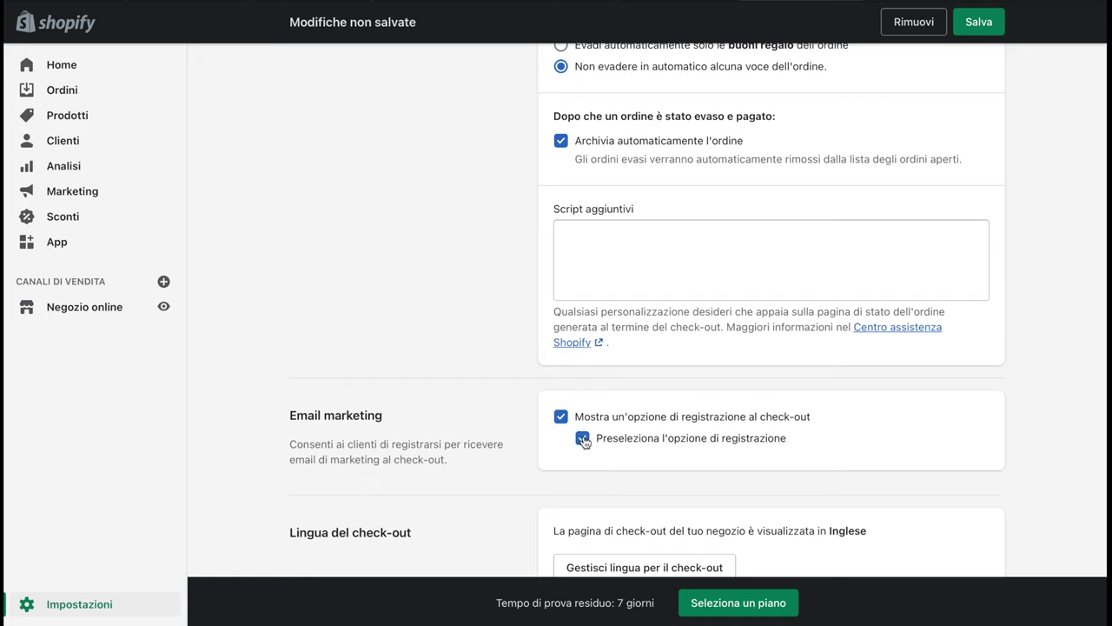
pyautogui.scroll(-2, 583, 440)
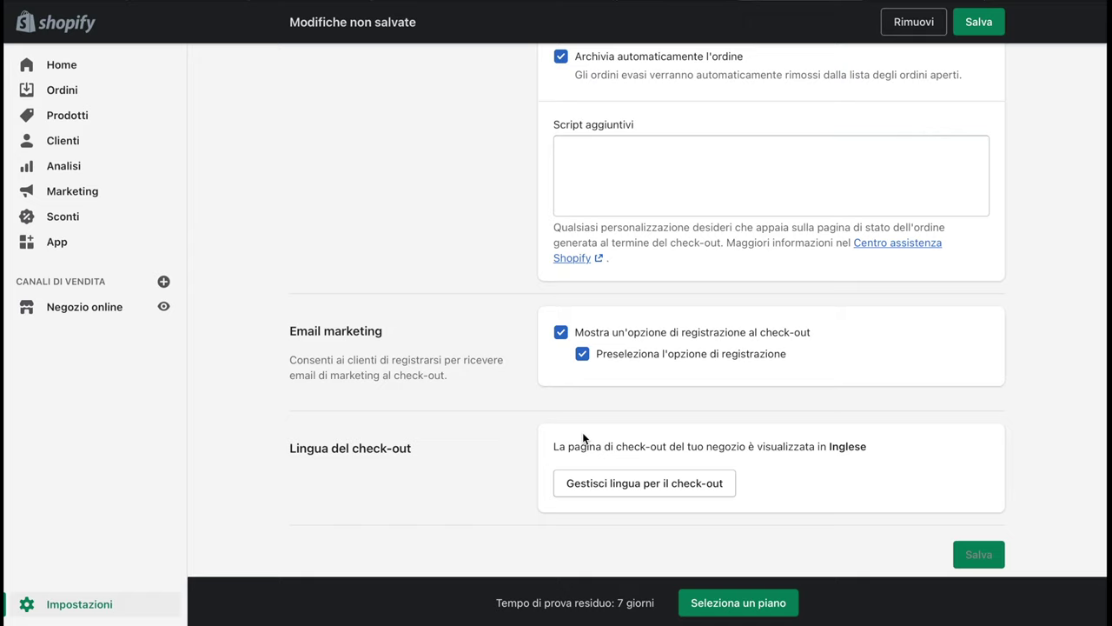
pyautogui.scroll(-1, 582, 437)
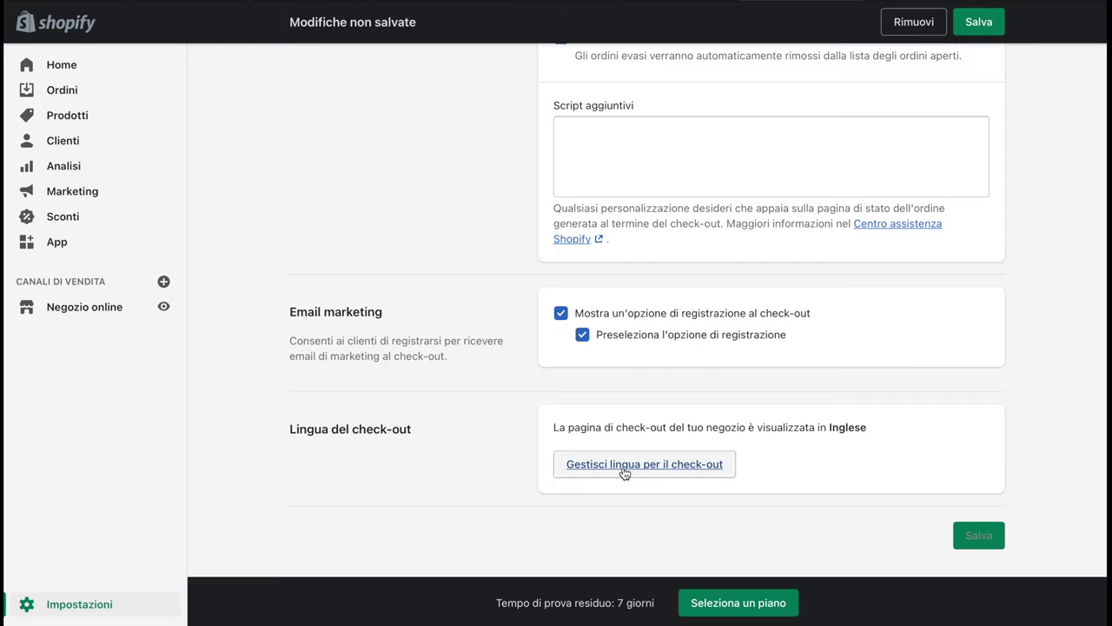
# Briefly view the English checkout language translations, then return to the Settings overview
pyautogui.click(644, 466)
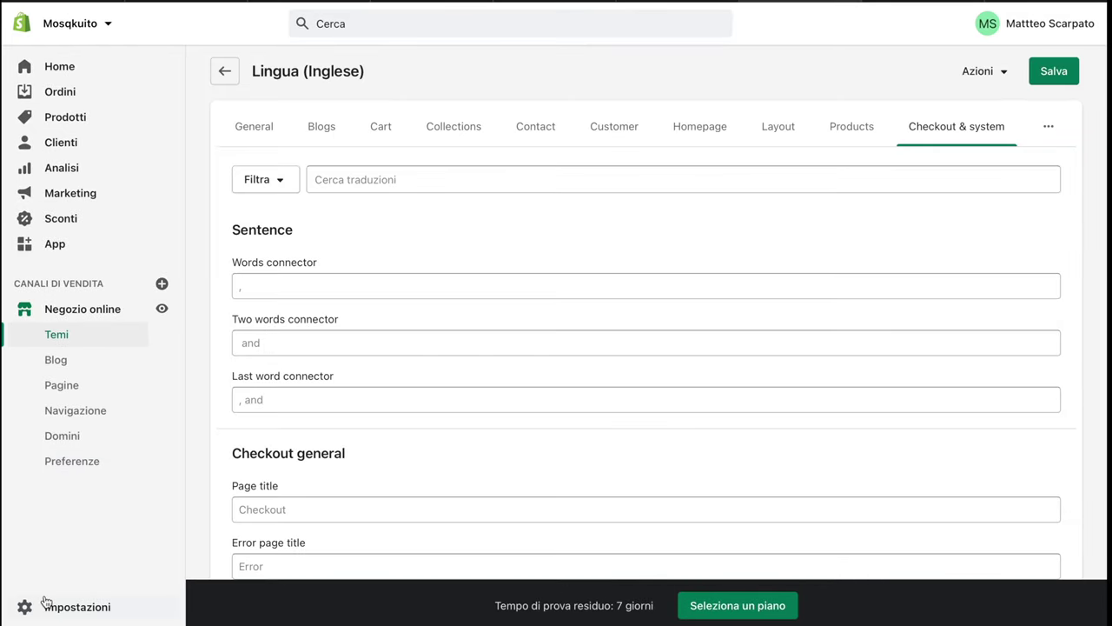
pyautogui.click(47, 602)
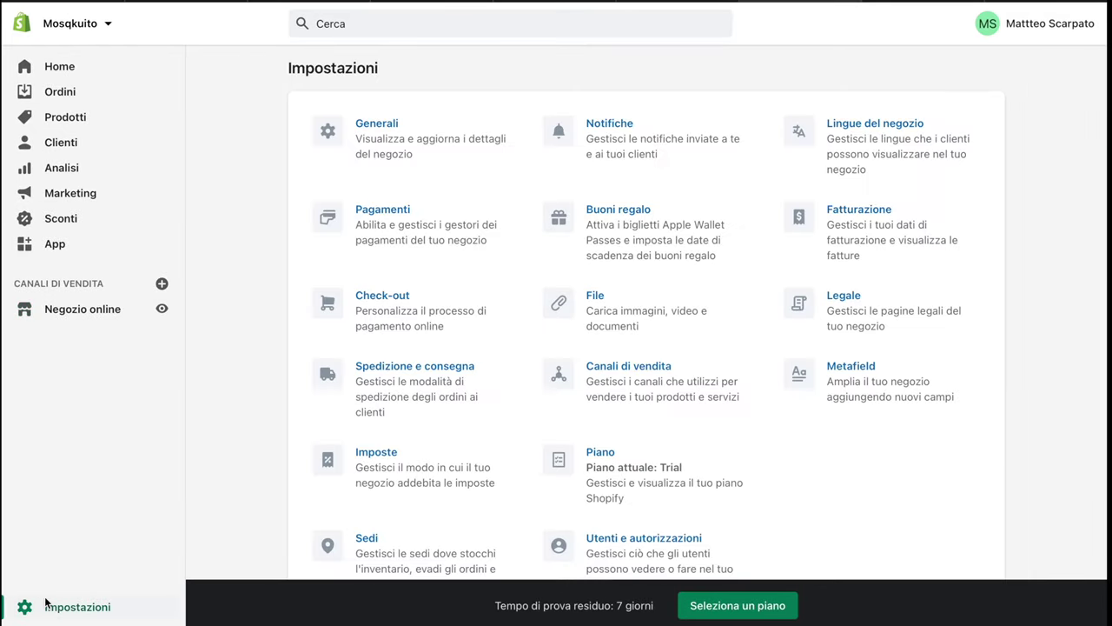
# Open the general shipping profile's rates and begin a new rate for the Italia zone
pyautogui.click(399, 396)
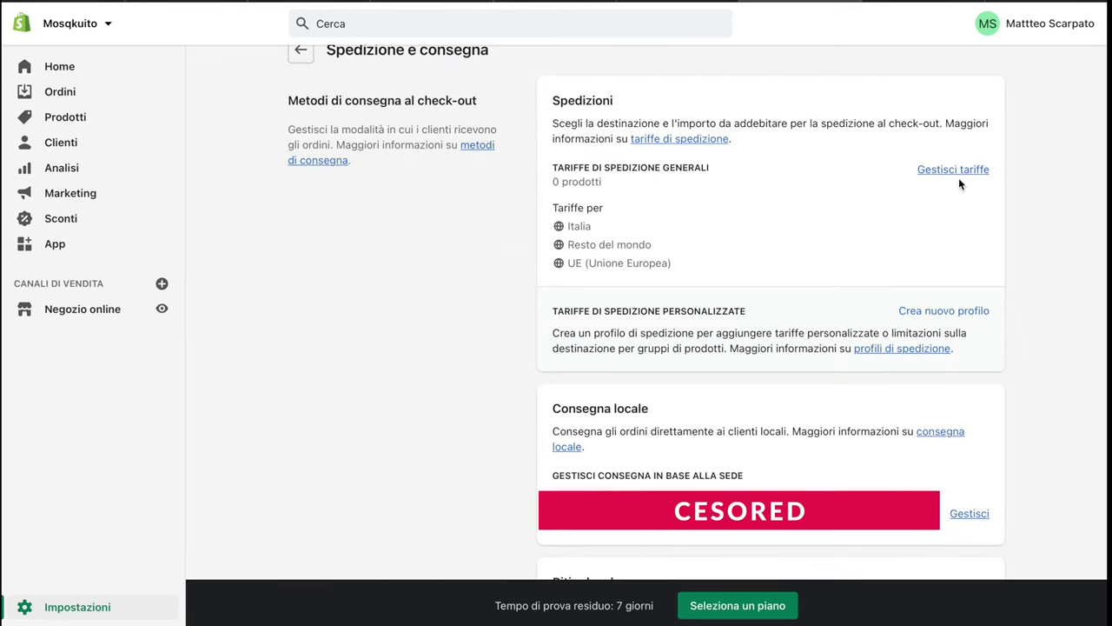
pyautogui.click(953, 170)
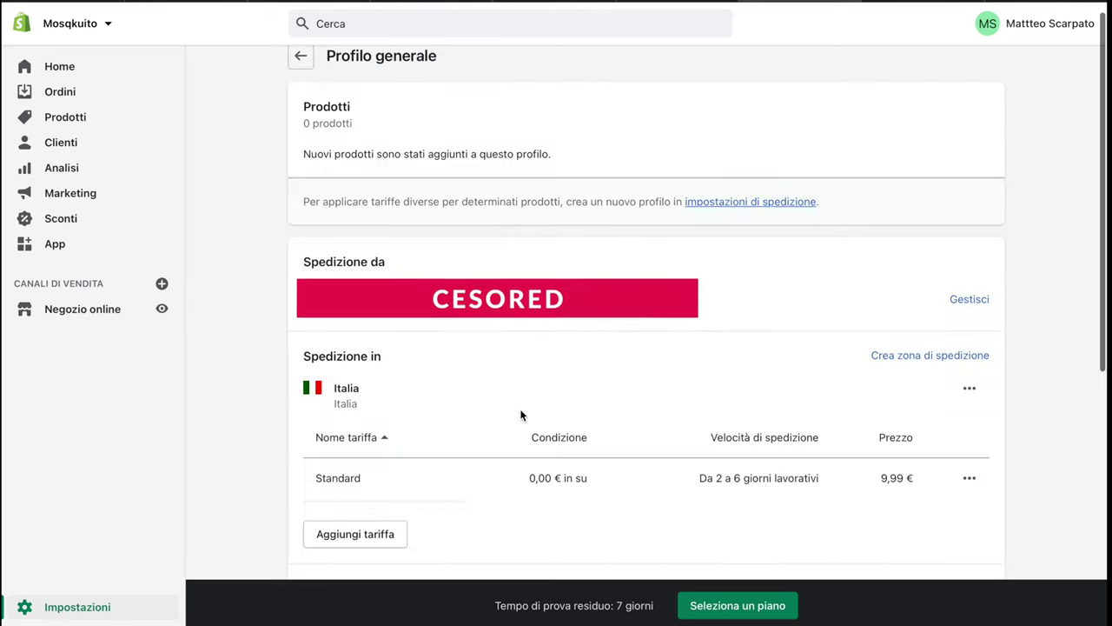
pyautogui.scroll(-2, 522, 415)
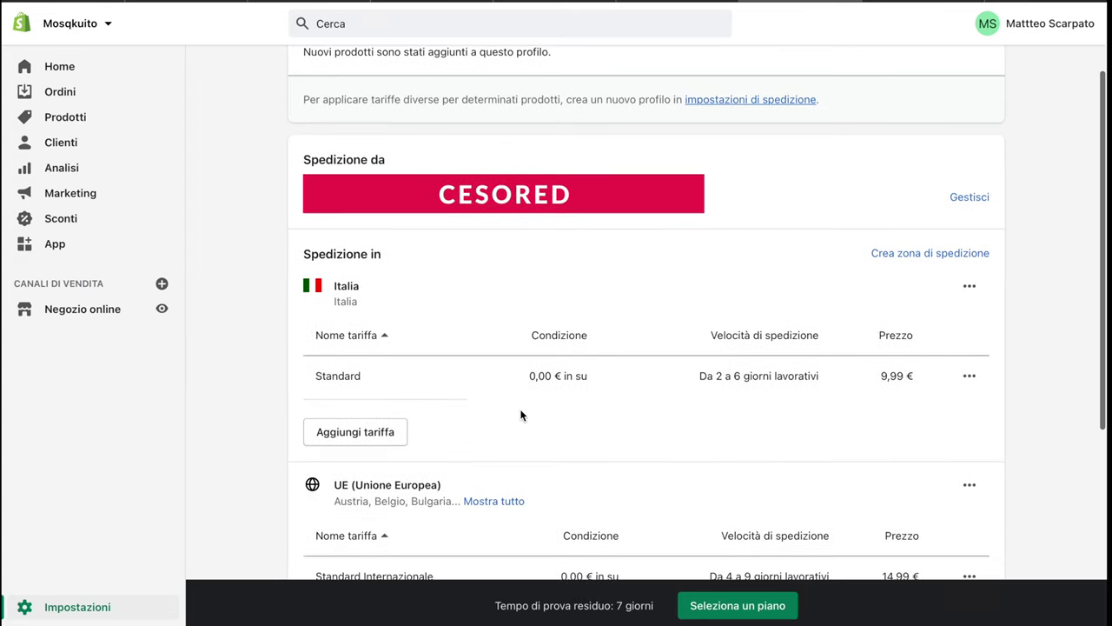
pyautogui.scroll(-2, 521, 415)
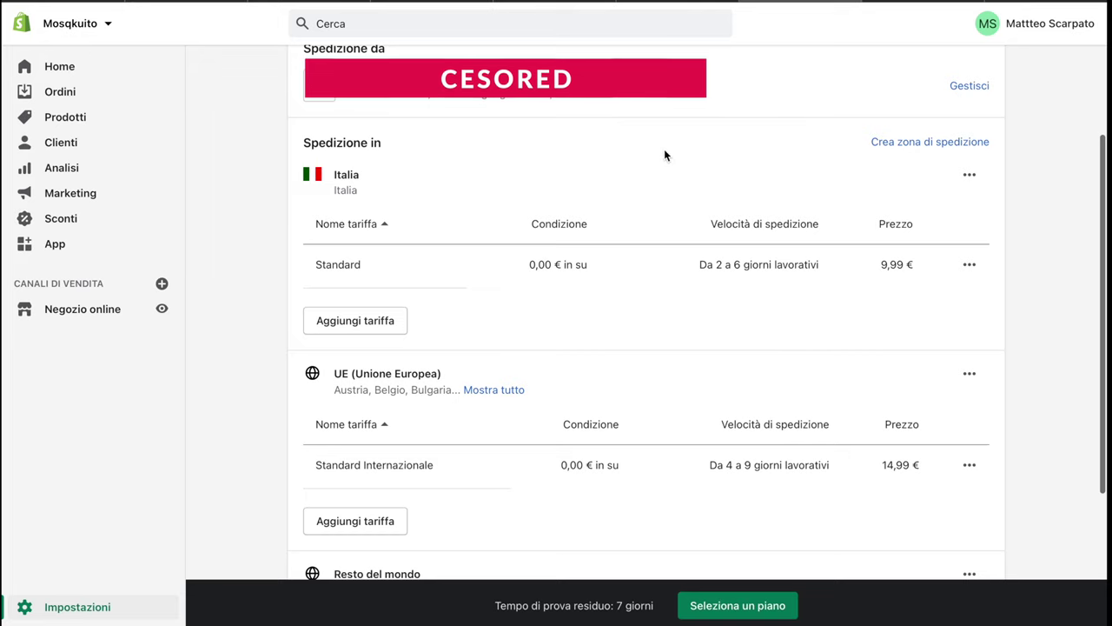
pyautogui.scroll(-1, 663, 154)
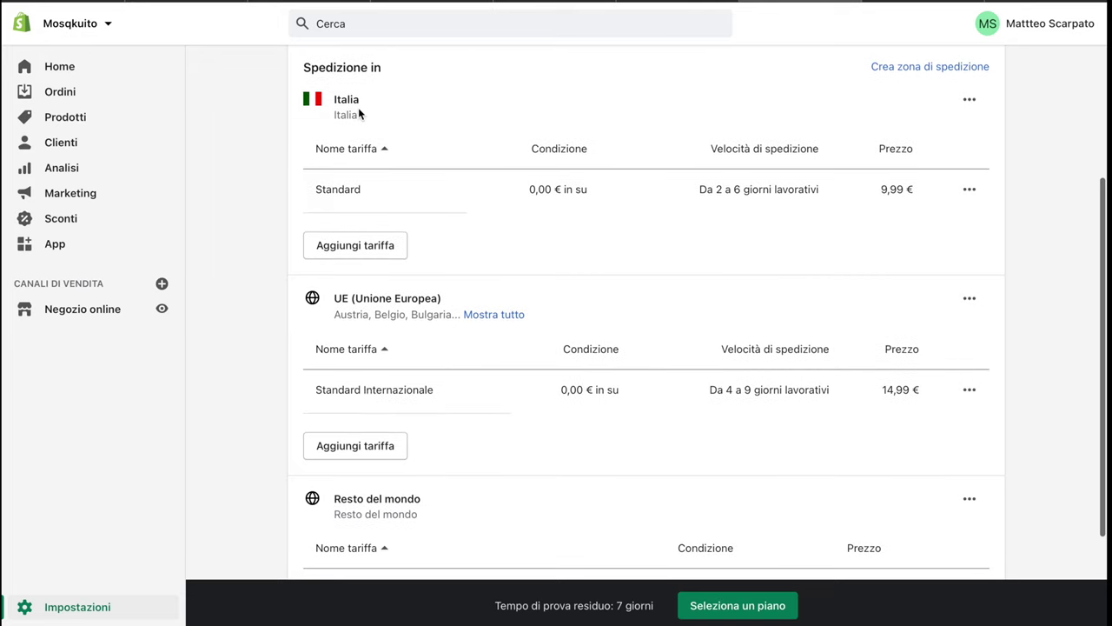
pyautogui.click(357, 248)
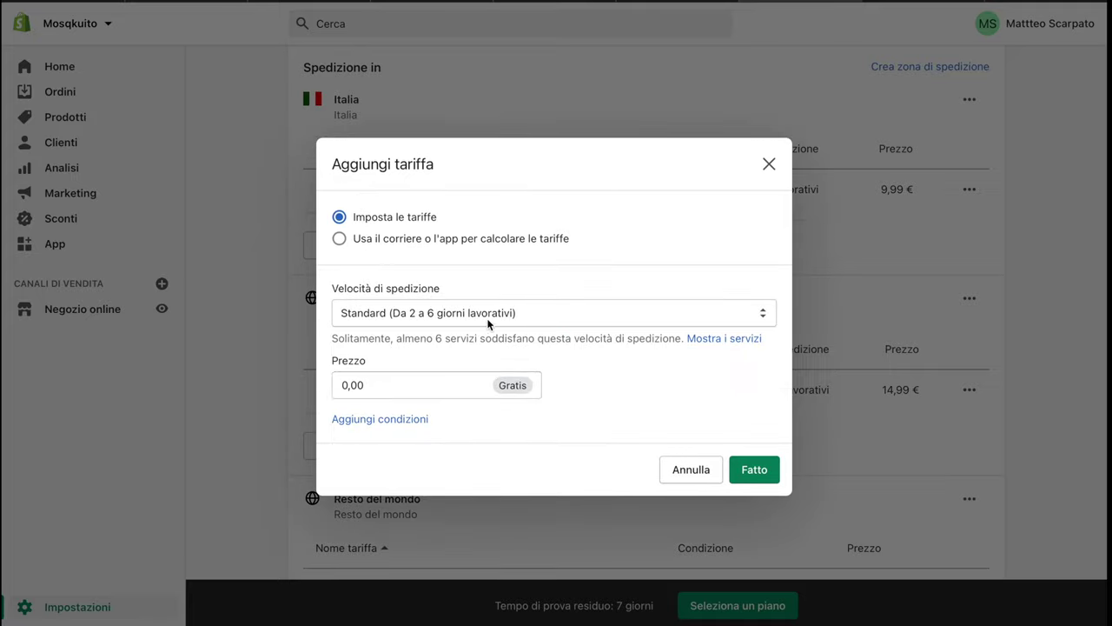
# Add an Express rate to the Italia zone priced 9.99, using a decimal point instead of a comma
pyautogui.click(353, 321)
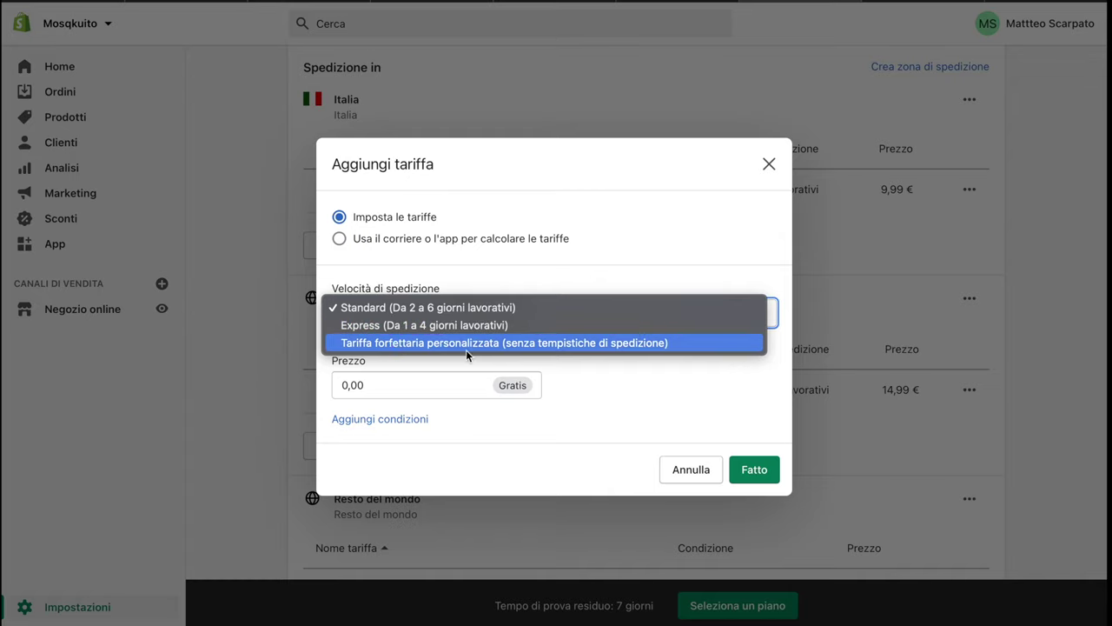
pyautogui.click(370, 325)
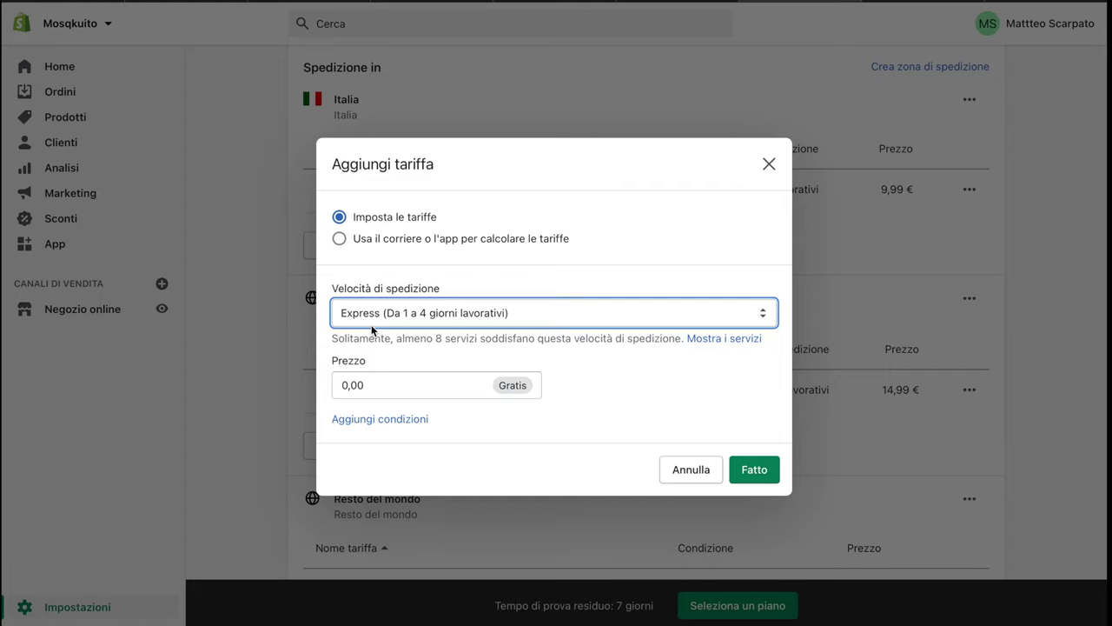
pyautogui.click(381, 388)
pyautogui.press('BackSpace')
pyautogui.press('BackSpace')
pyautogui.press('BackSpace')
pyautogui.press('BackSpace')
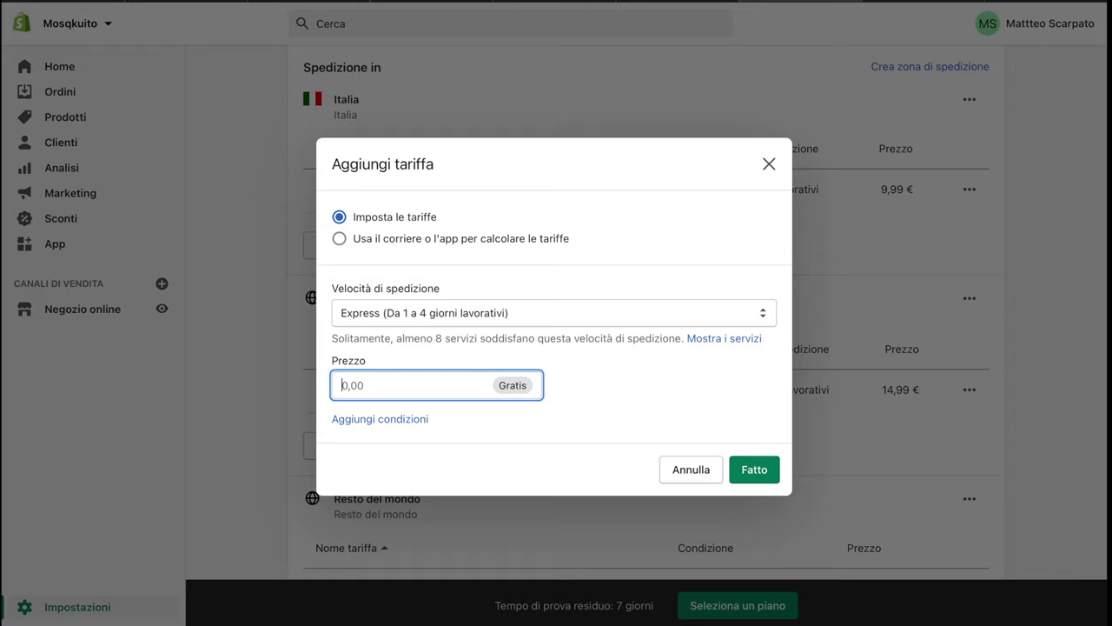
pyautogui.write('9,99')
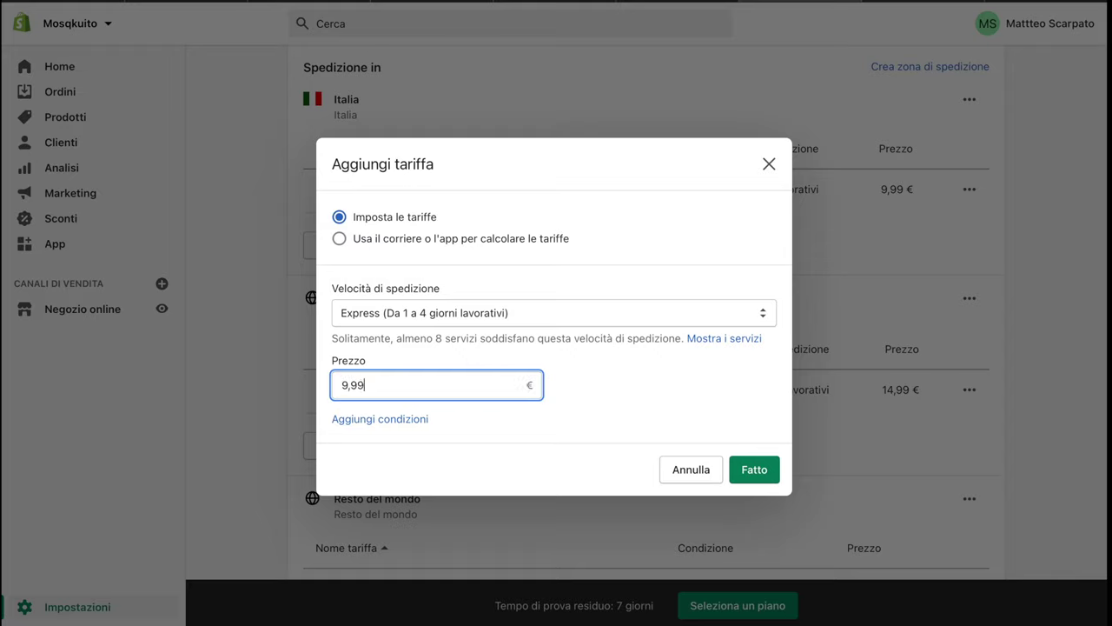
pyautogui.click(753, 469)
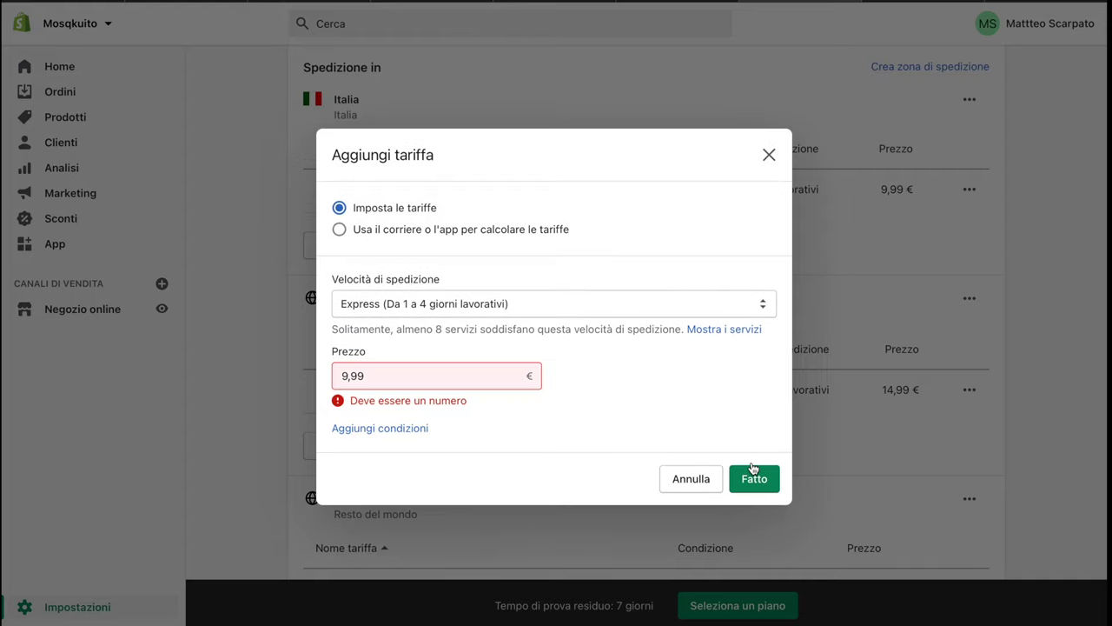
pyautogui.click(382, 377)
pyautogui.click(351, 376)
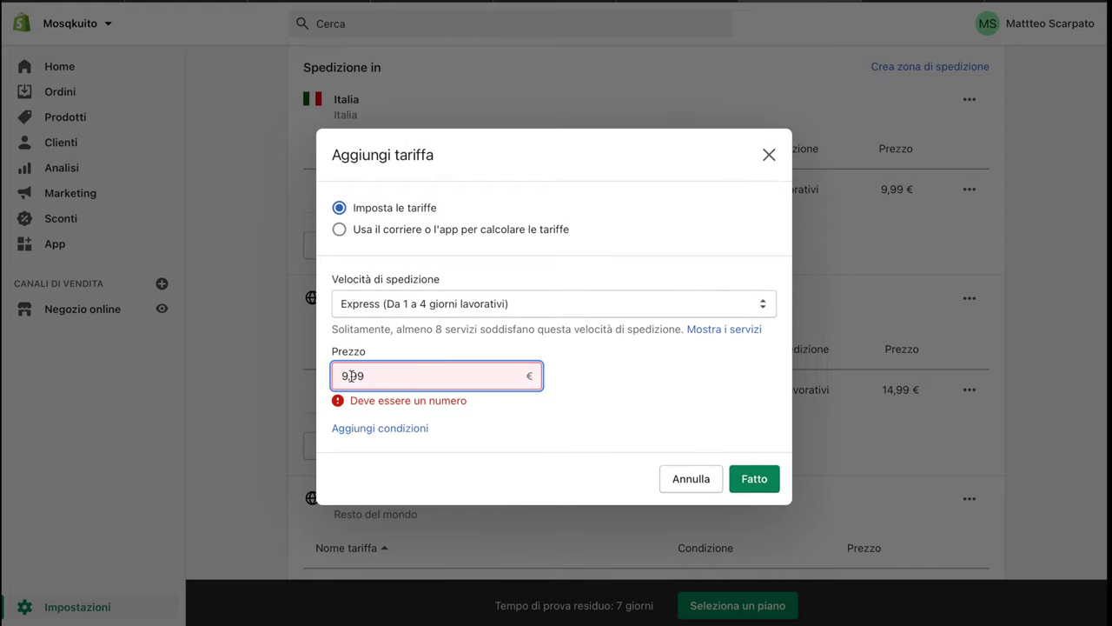
pyautogui.press('BackSpace')
pyautogui.write('.')
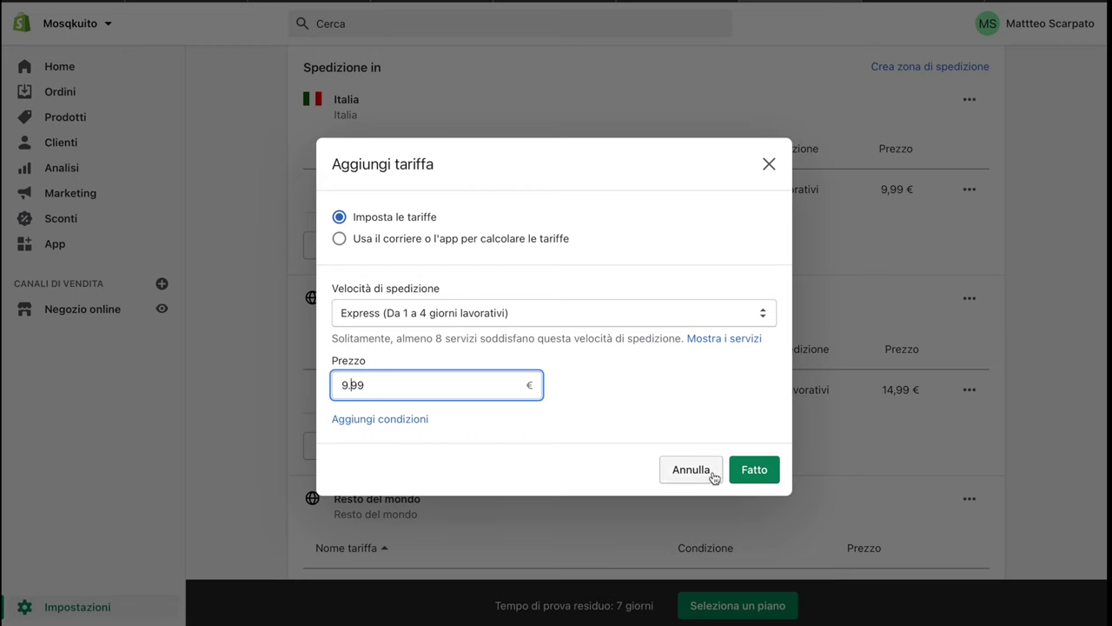
pyautogui.click(740, 469)
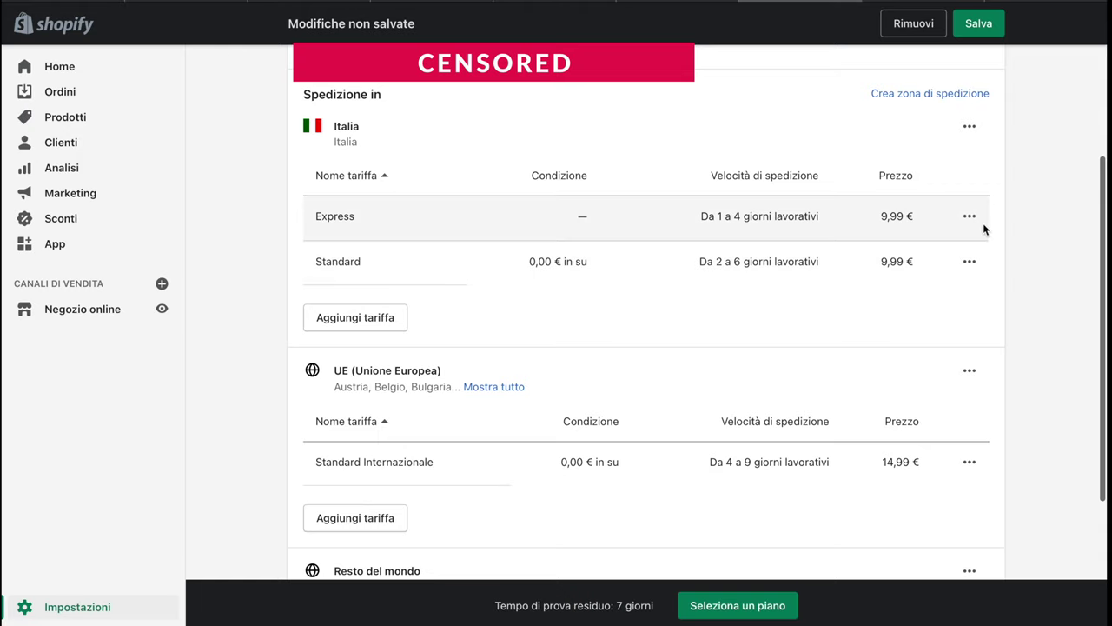
# Change the Italia Standard rate's price to 0,00 € and review the other zones' rates
pyautogui.click(969, 261)
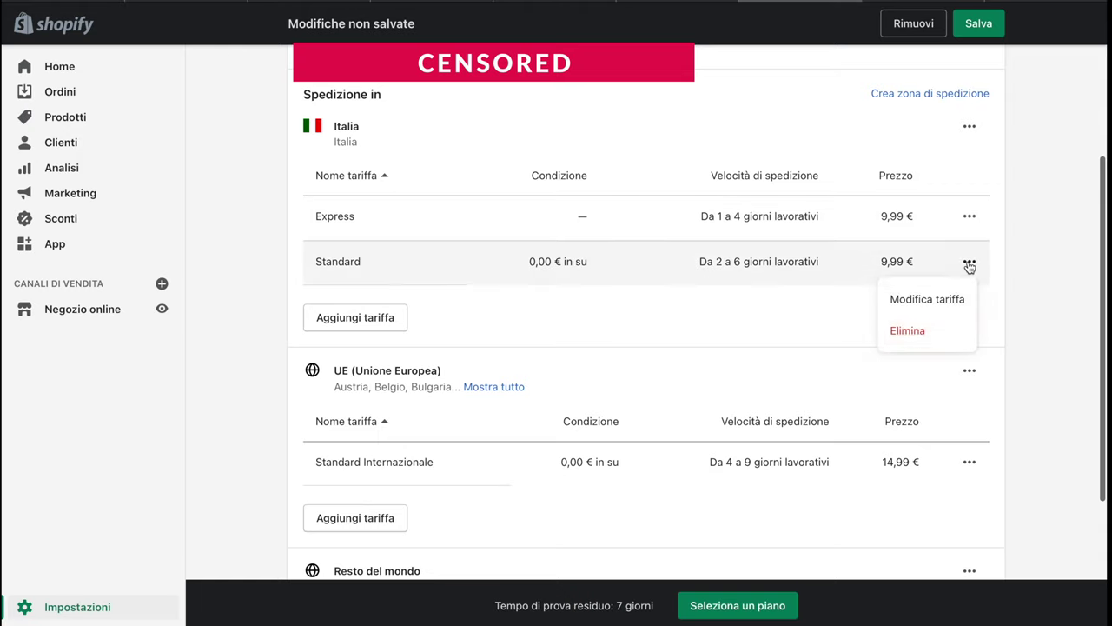
pyautogui.click(920, 296)
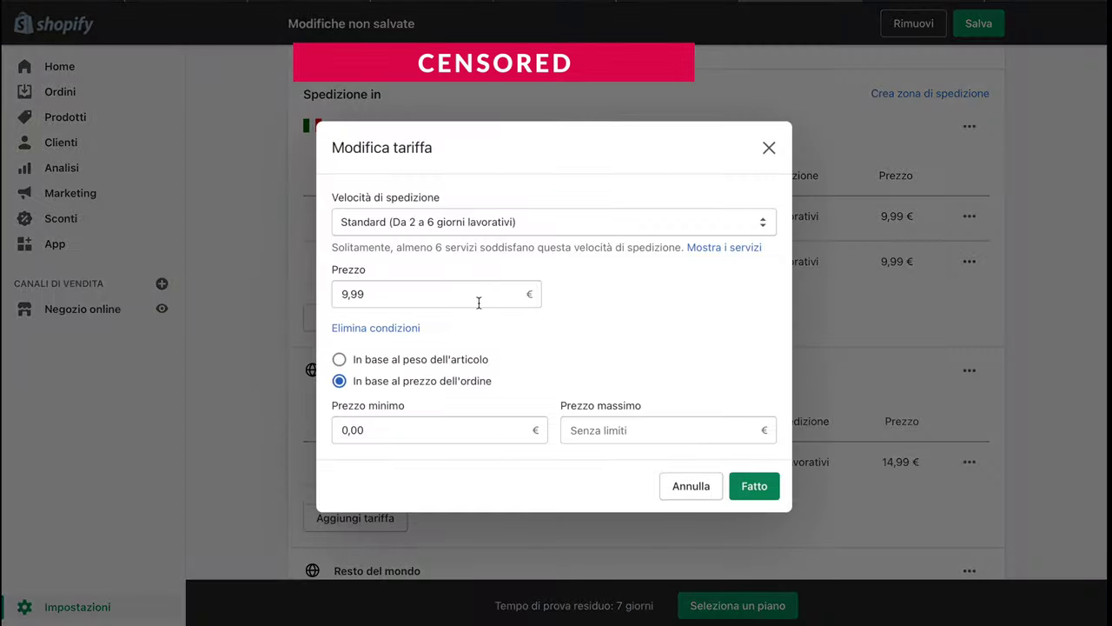
pyautogui.write('0,00')
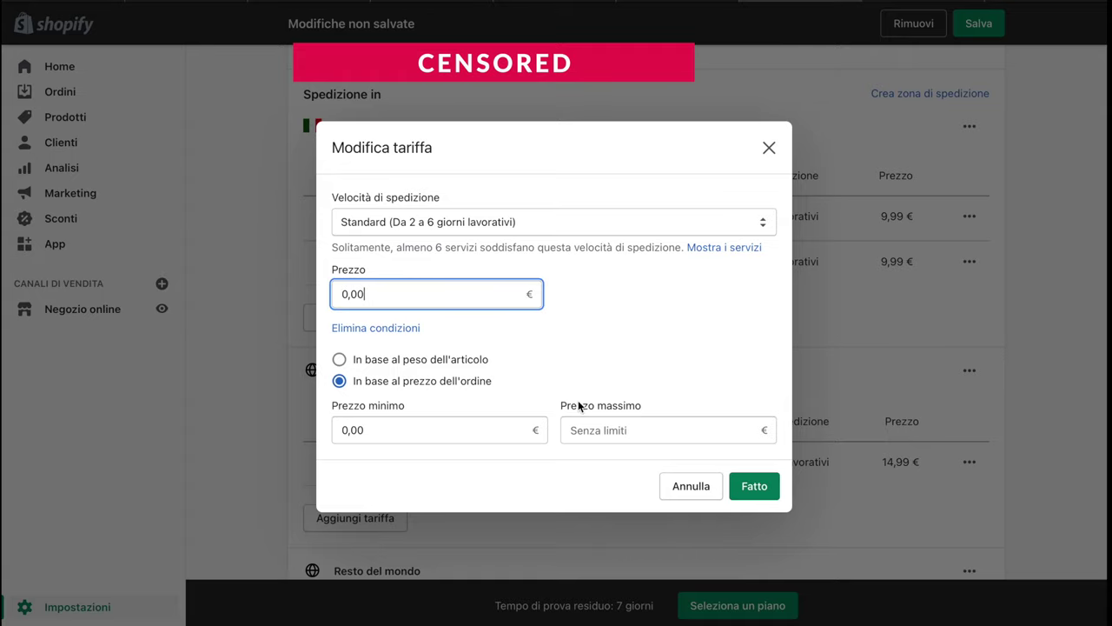
pyautogui.click(754, 486)
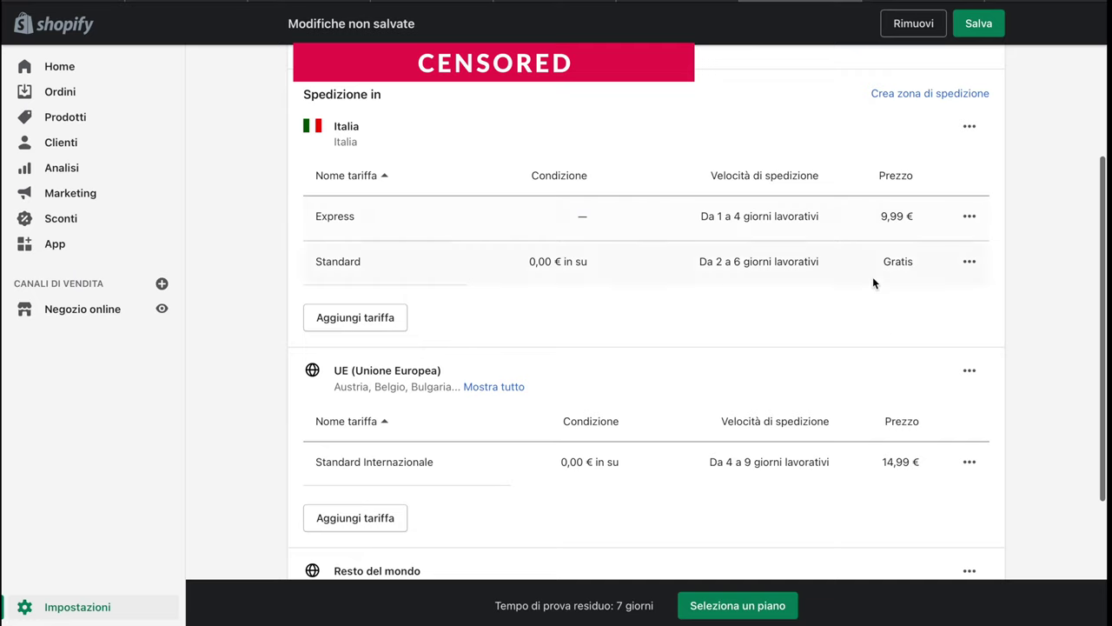
pyautogui.scroll(-1, 796, 249)
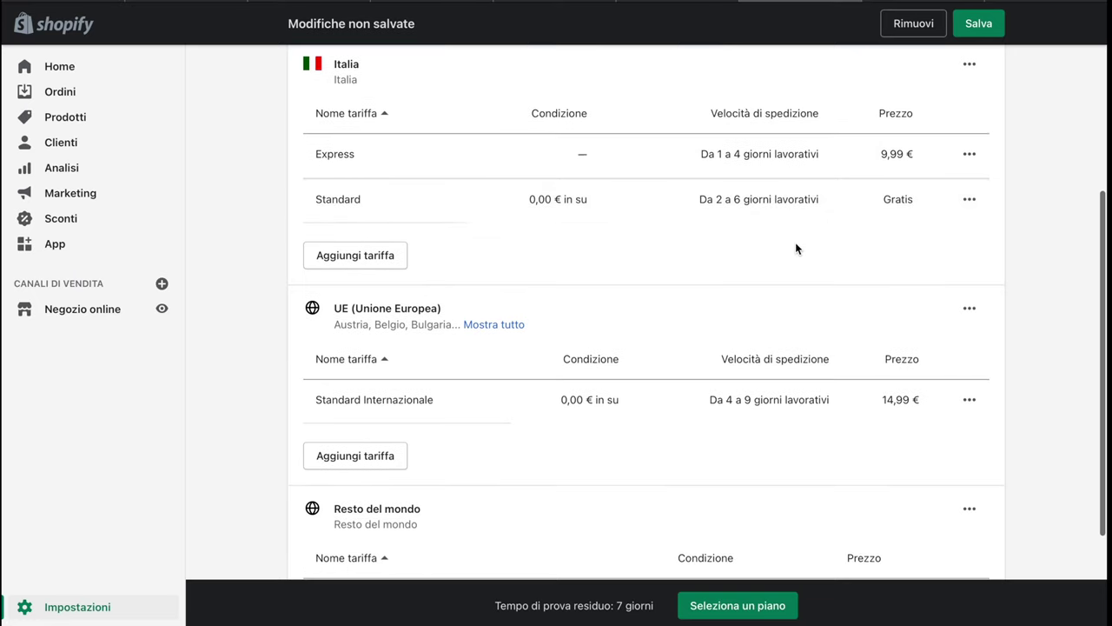
pyautogui.scroll(-1, 796, 248)
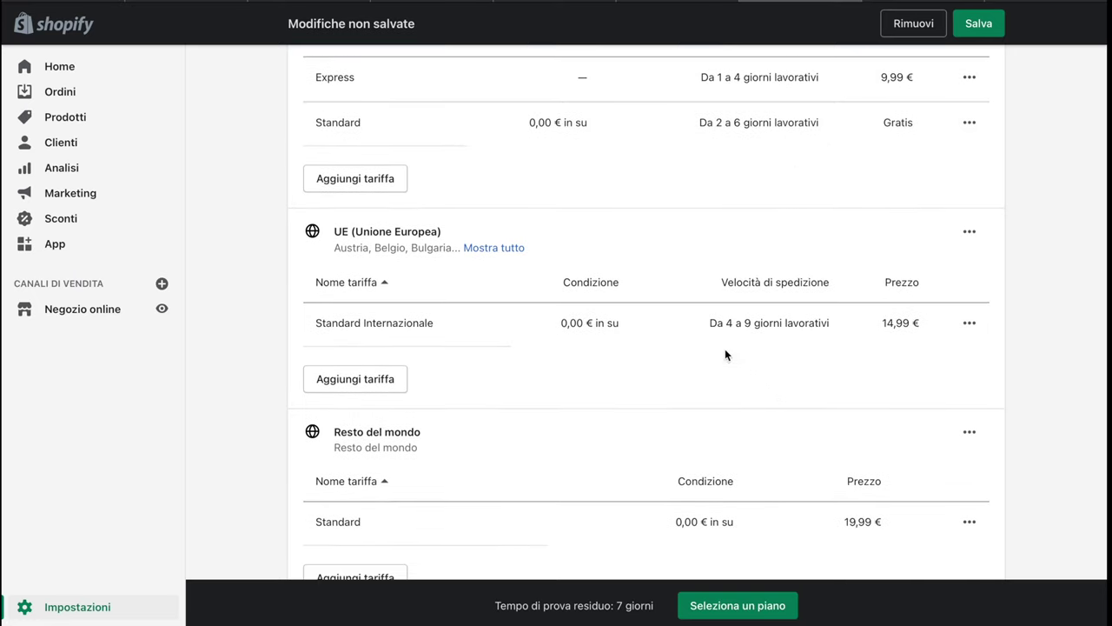
pyautogui.scroll(-1, 773, 327)
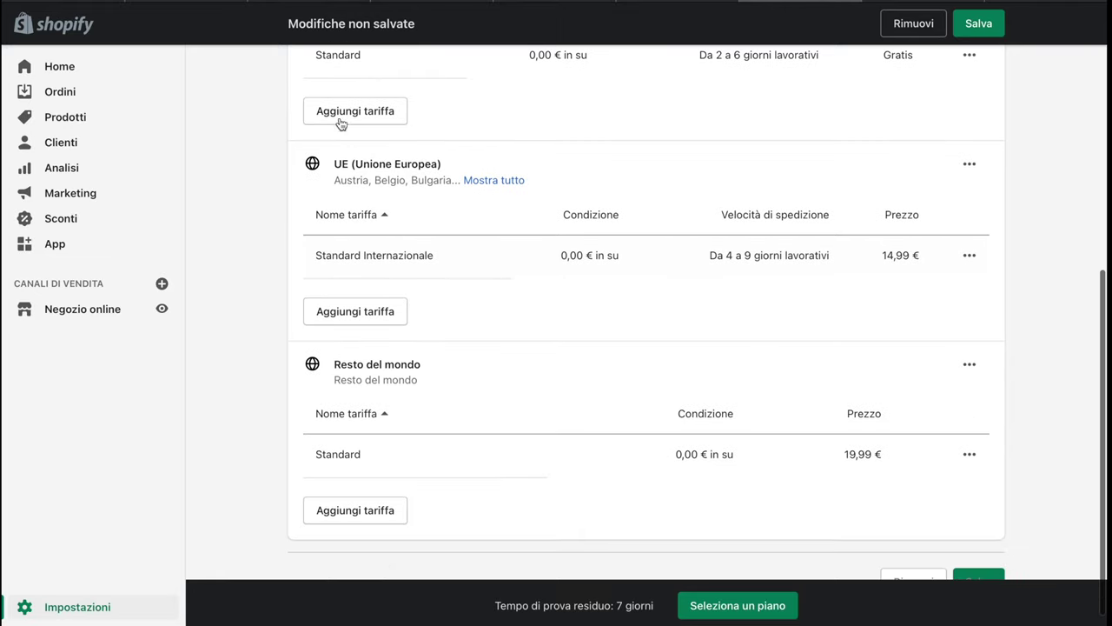
pyautogui.scroll(-1, 703, 338)
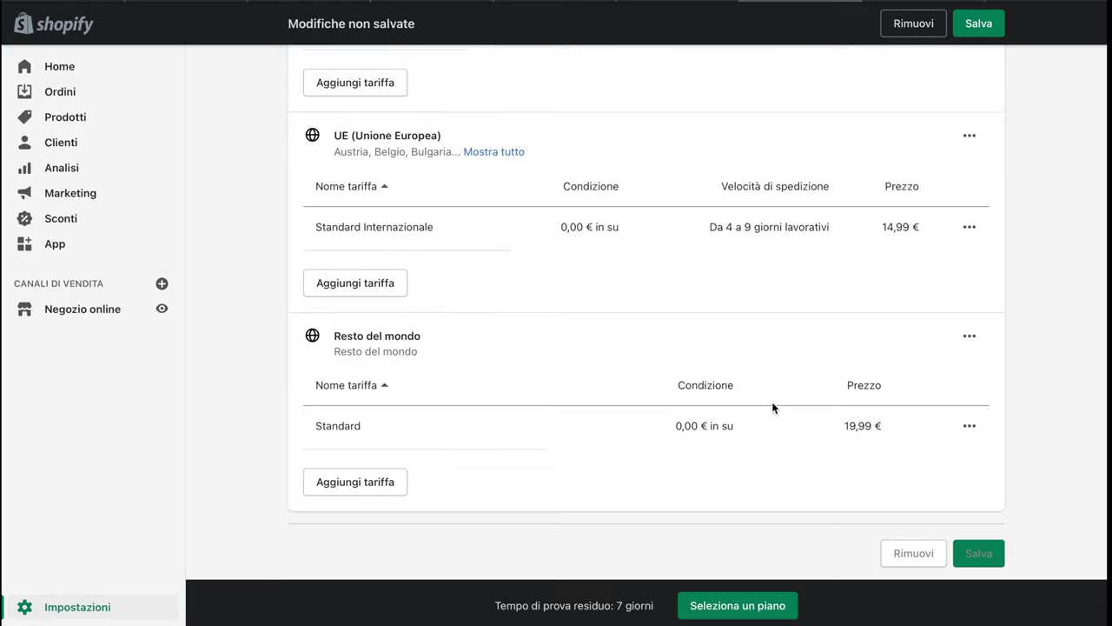
# Leave the shipping profile without saving its rate changes
pyautogui.click(53, 614)
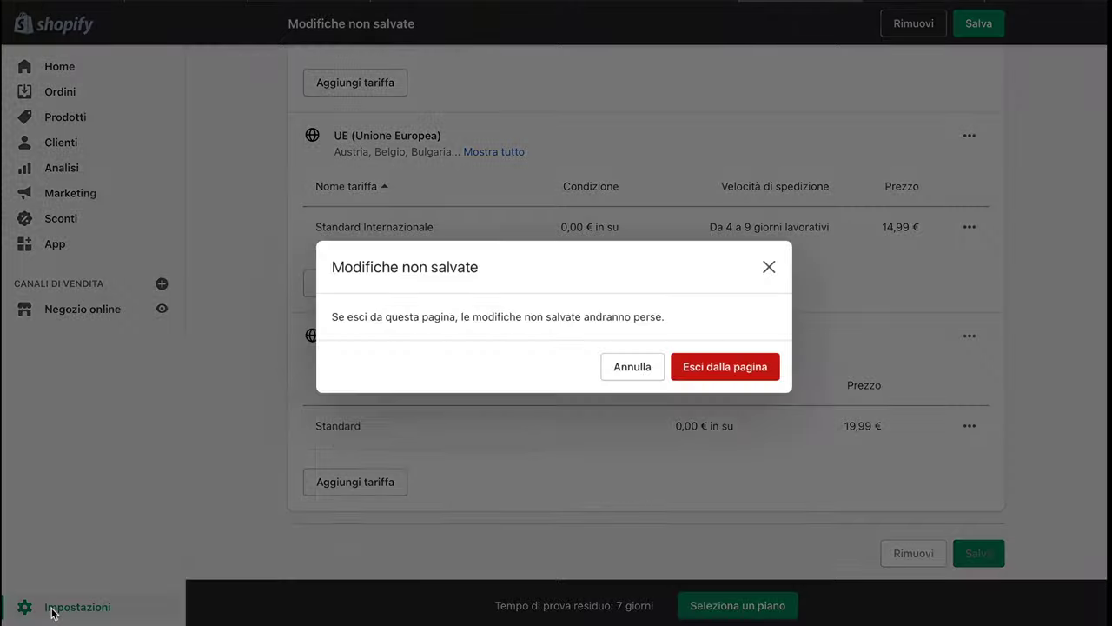
pyautogui.click(734, 372)
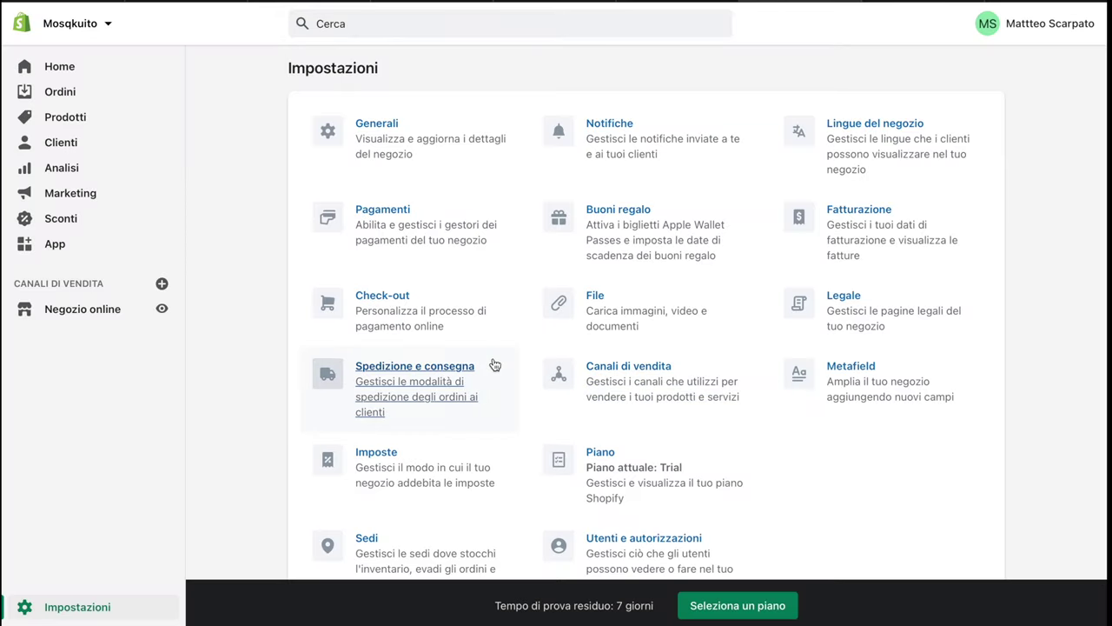
pyautogui.scroll(-1, 494, 365)
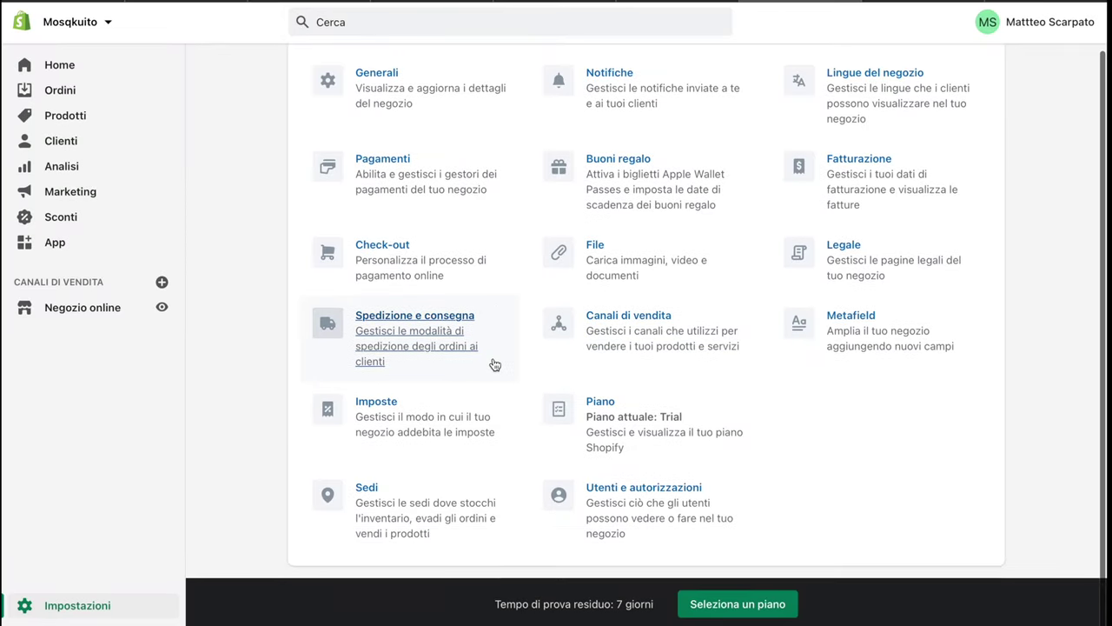
# Look over the Imposte tax settings, then return to the Settings overview
pyautogui.click(380, 420)
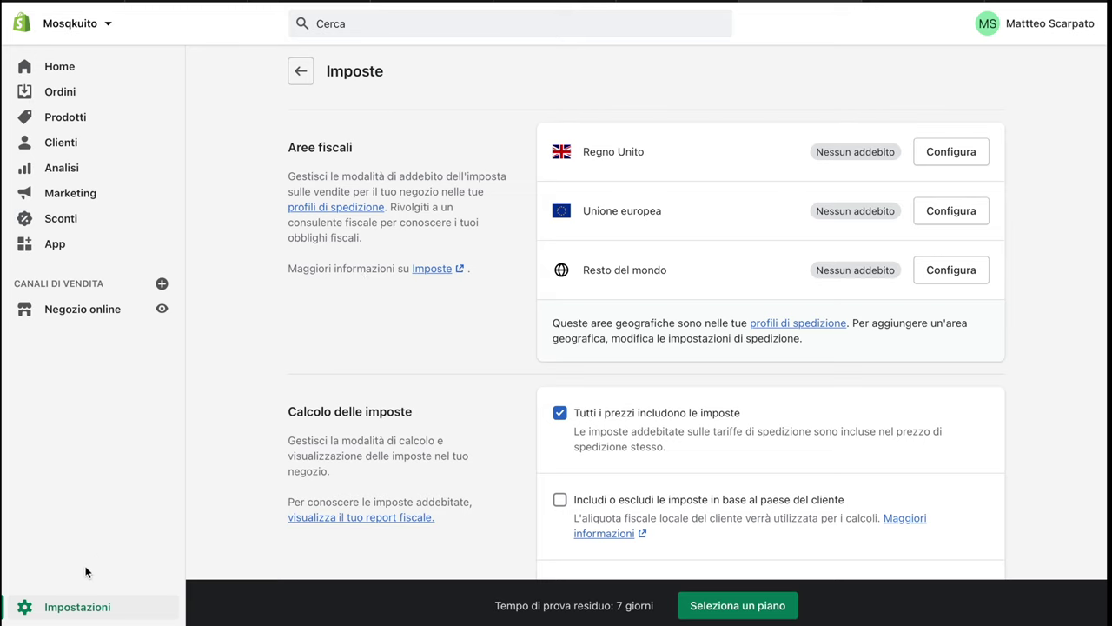
pyautogui.click(56, 606)
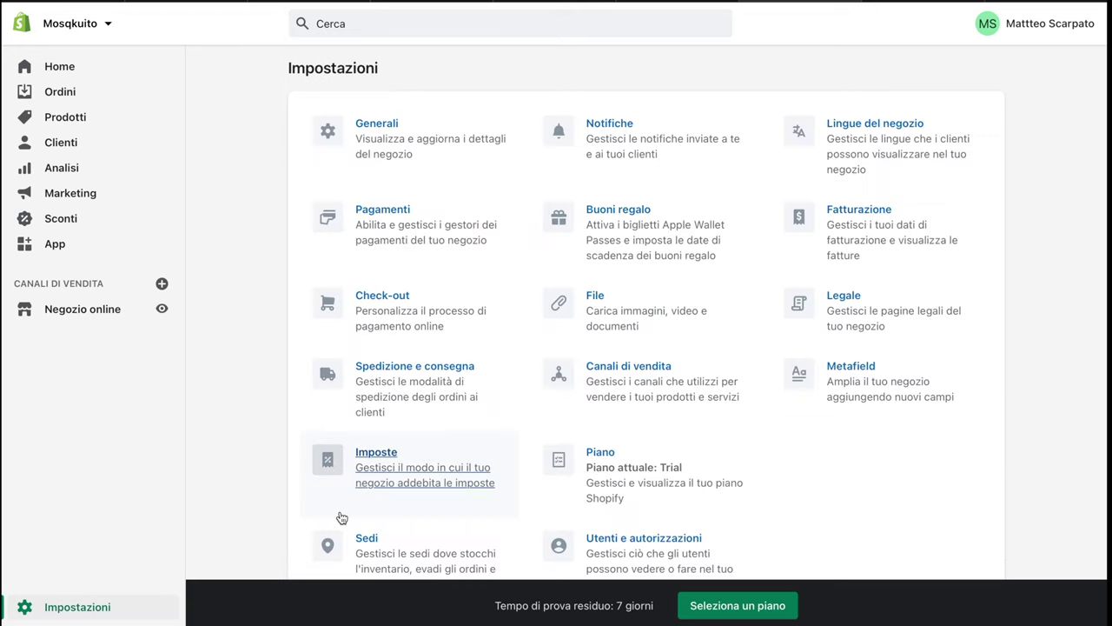
pyautogui.scroll(-1, 342, 517)
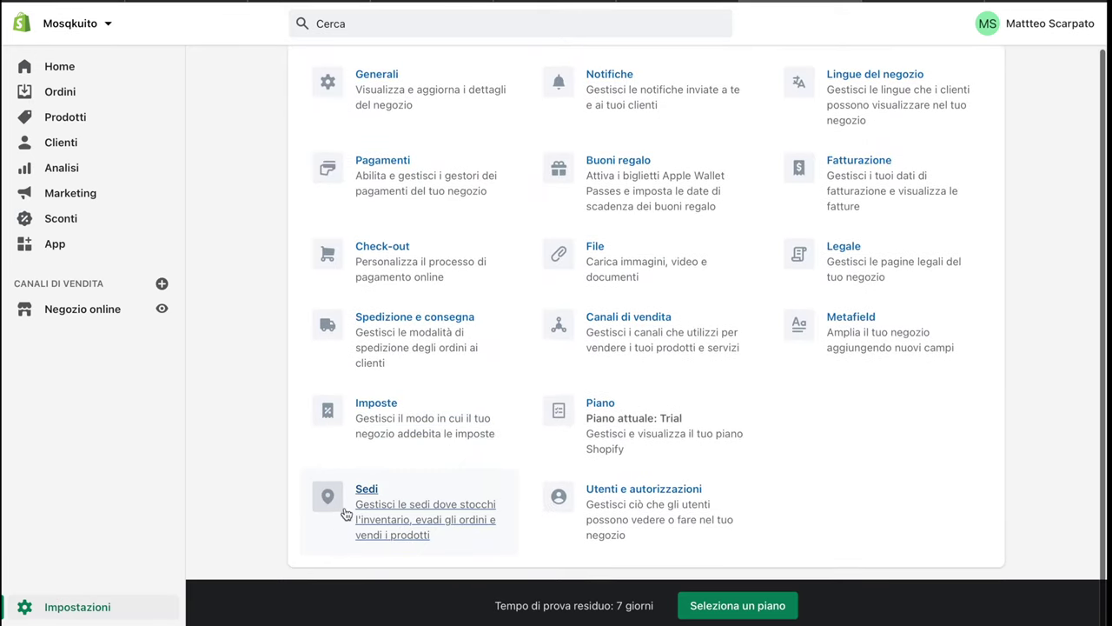
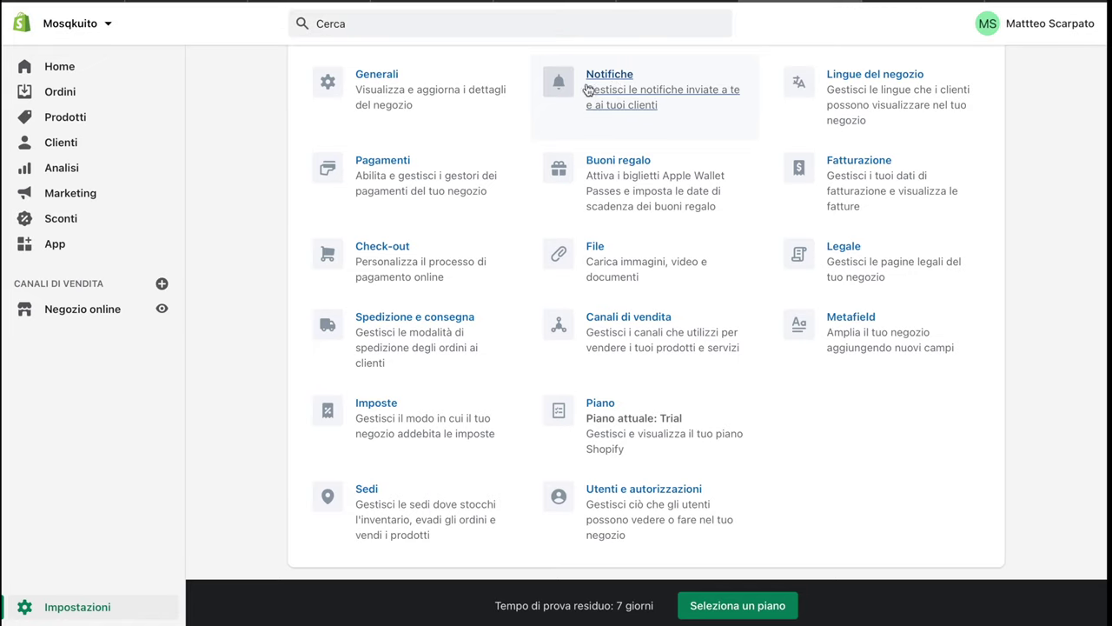
# Look through the store's notification settings, then return to the settings overview
pyautogui.click(599, 122)
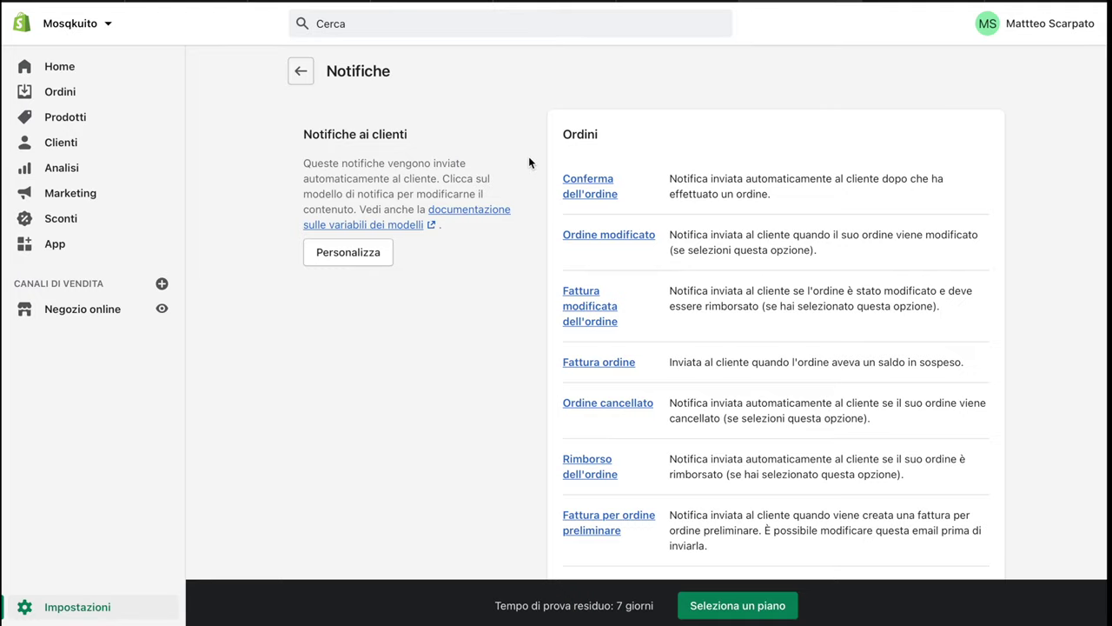
pyautogui.scroll(-1, 640, 508)
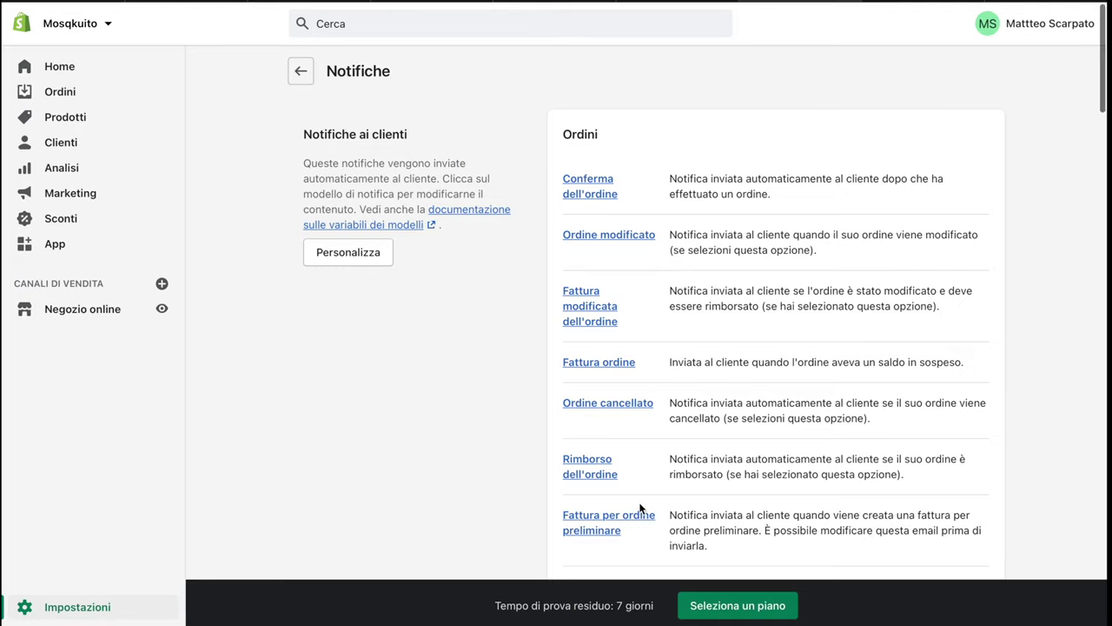
pyautogui.scroll(-3, 641, 509)
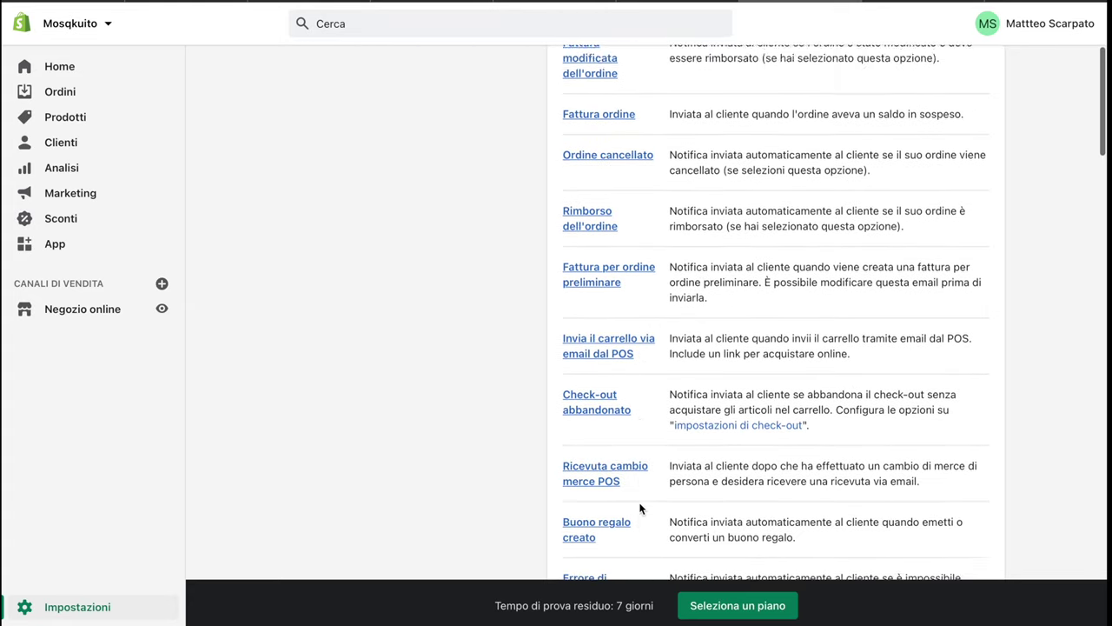
pyautogui.scroll(3, 641, 508)
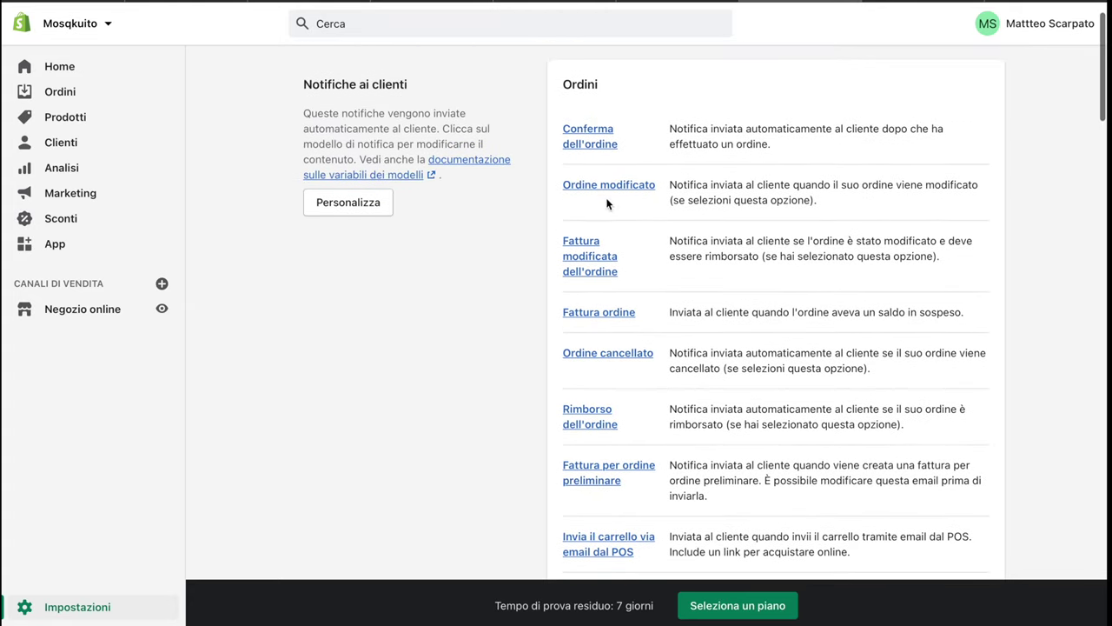
pyautogui.scroll(-2, 586, 364)
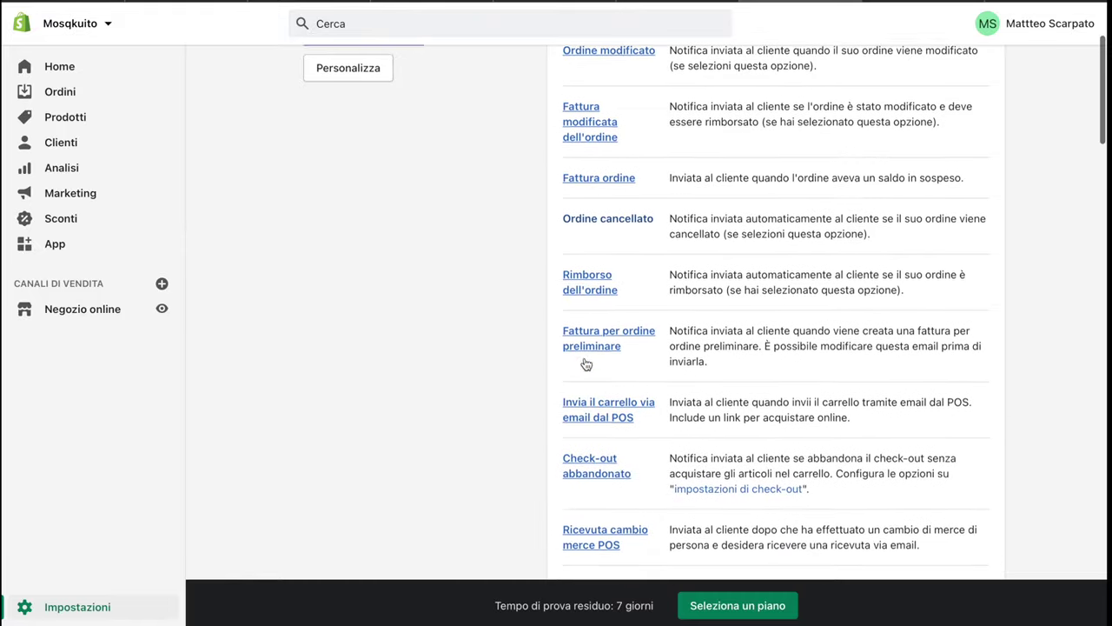
pyautogui.scroll(-4, 586, 364)
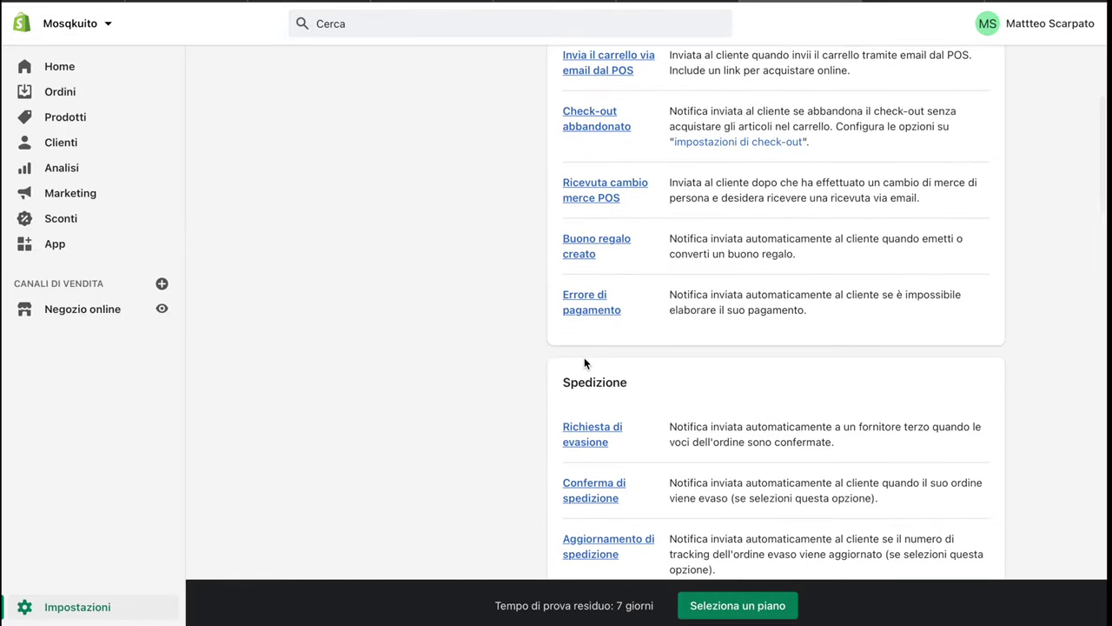
pyautogui.scroll(-2, 583, 363)
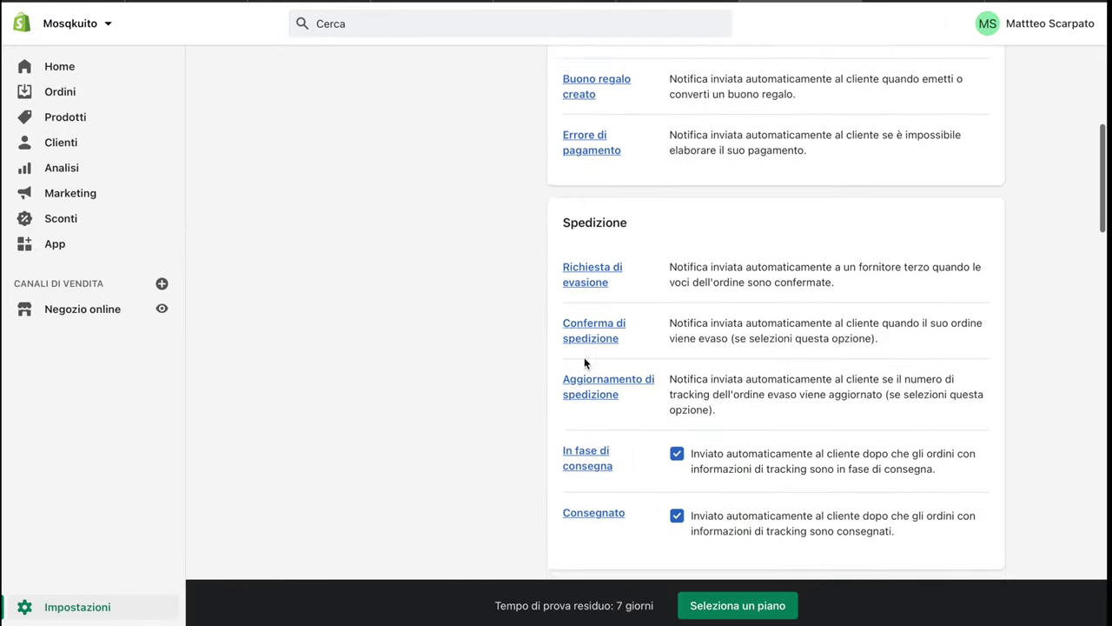
pyautogui.scroll(-2, 584, 363)
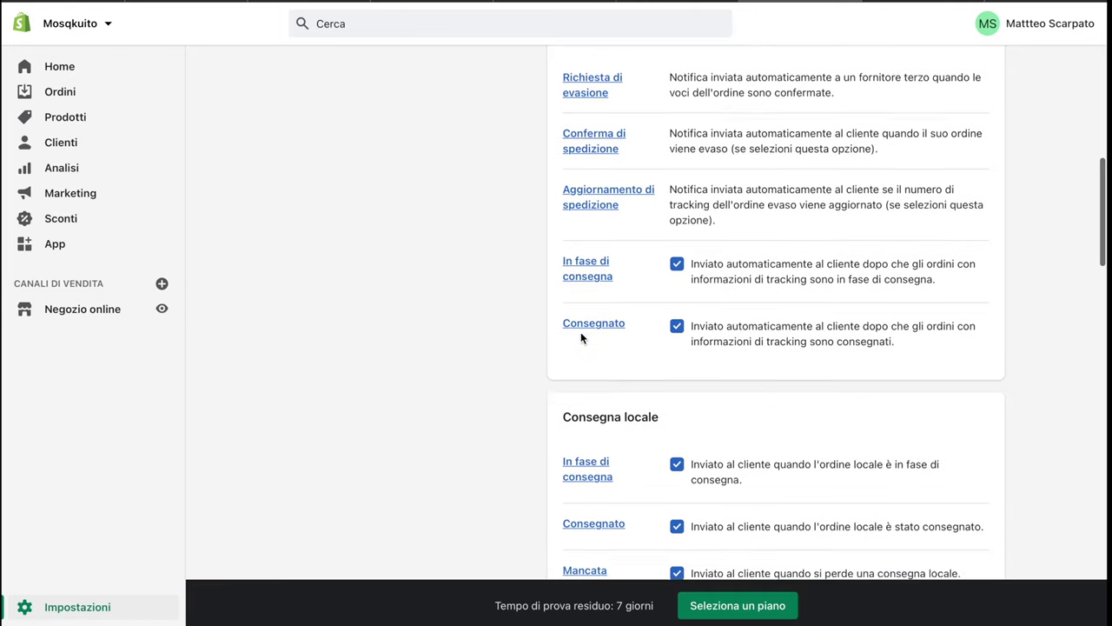
pyautogui.scroll(-4, 582, 337)
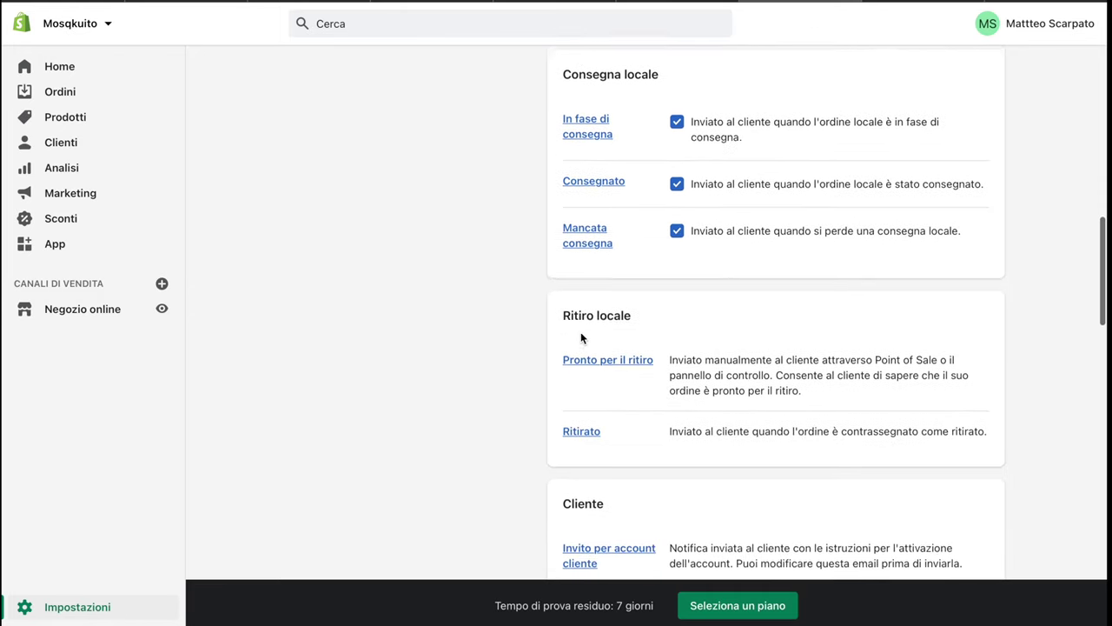
pyautogui.scroll(-5, 582, 337)
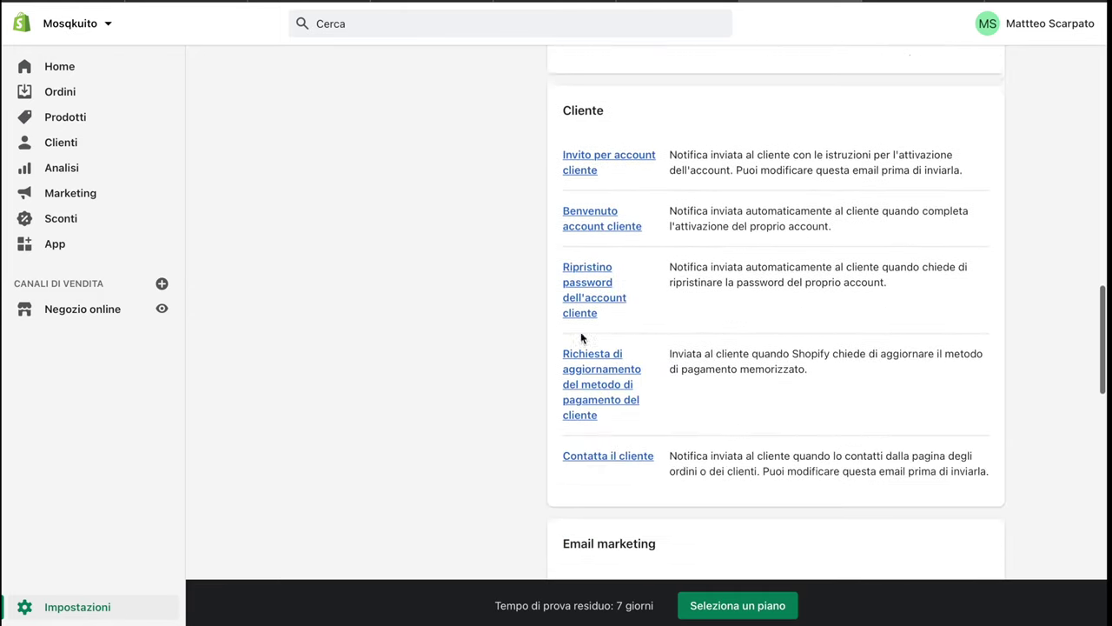
pyautogui.scroll(-5, 581, 337)
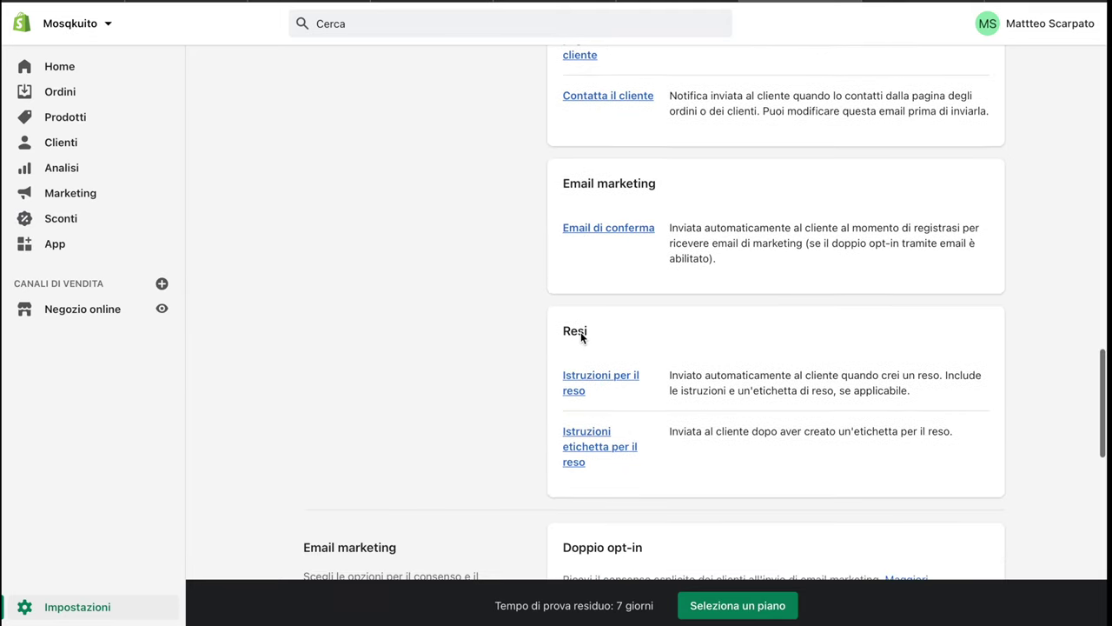
pyautogui.scroll(-6, 581, 337)
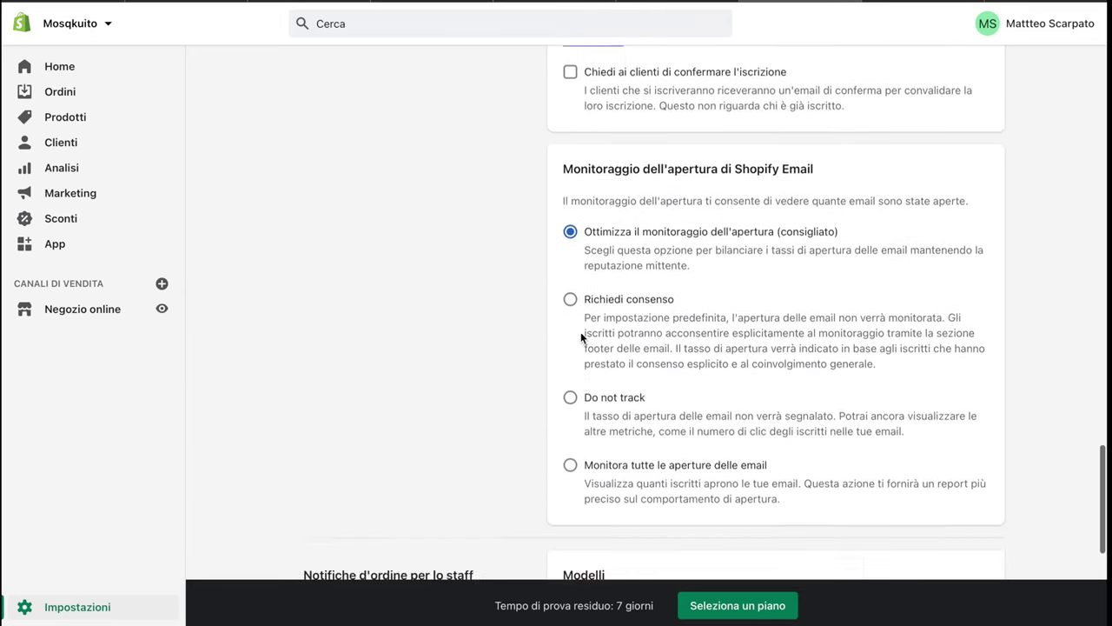
pyautogui.scroll(-5, 581, 337)
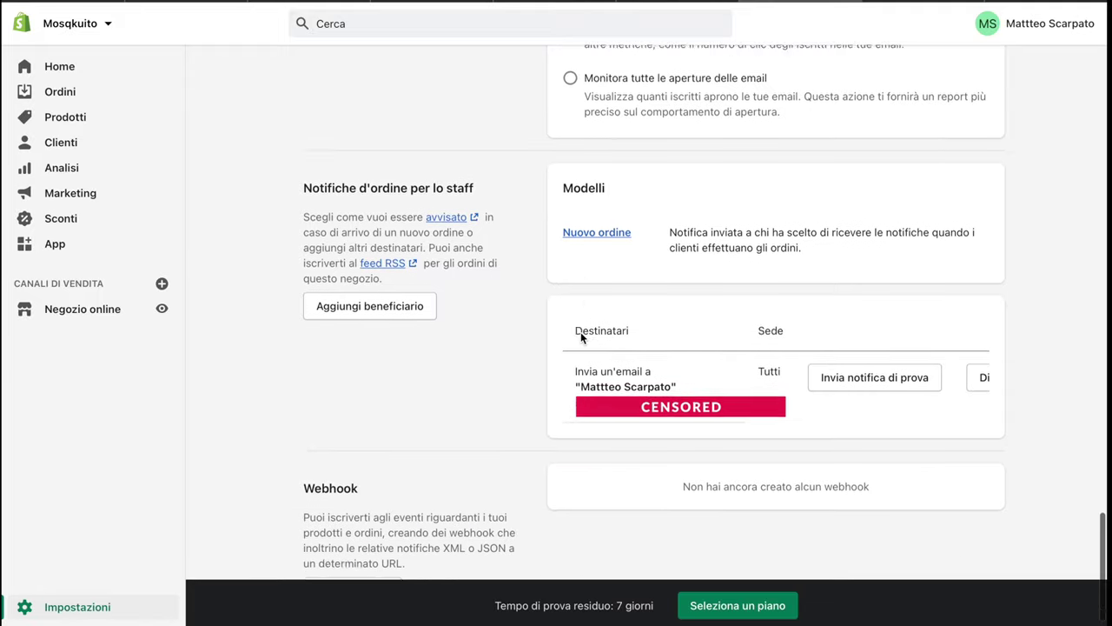
pyautogui.scroll(-1, 581, 332)
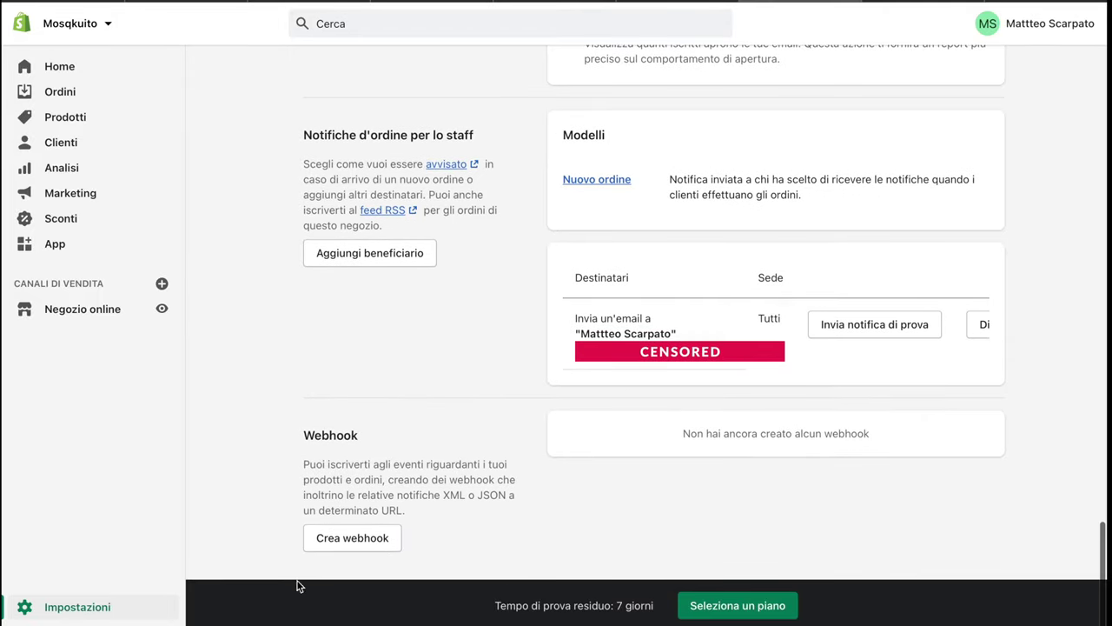
pyautogui.click(64, 612)
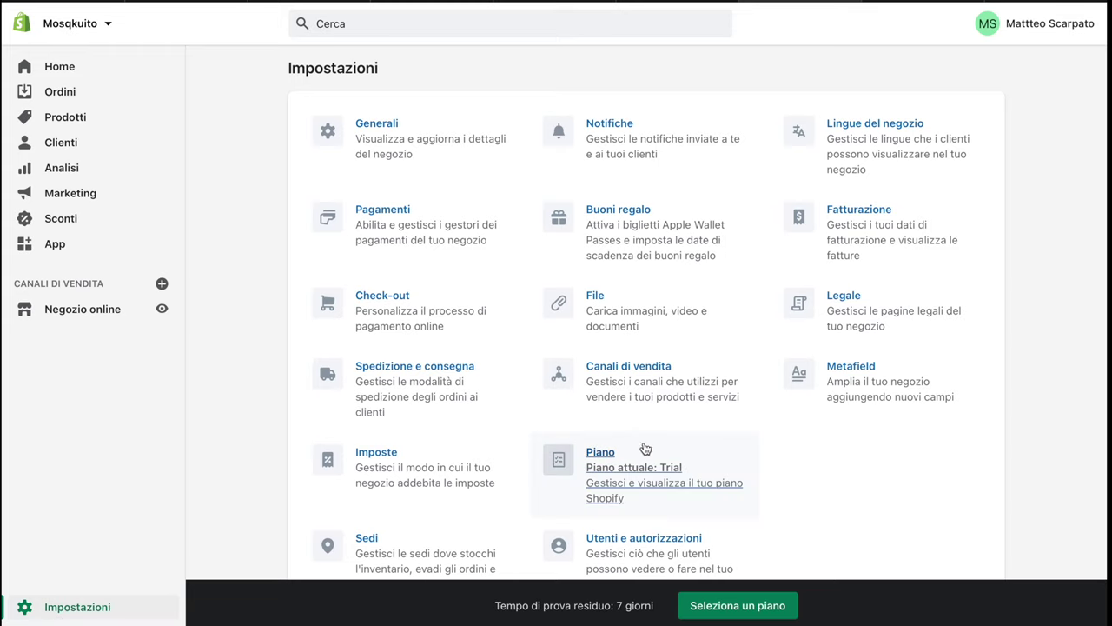
# Open the Legale settings and review the empty refund, privacy and terms policy editors
pyautogui.scroll(-1, 657, 456)
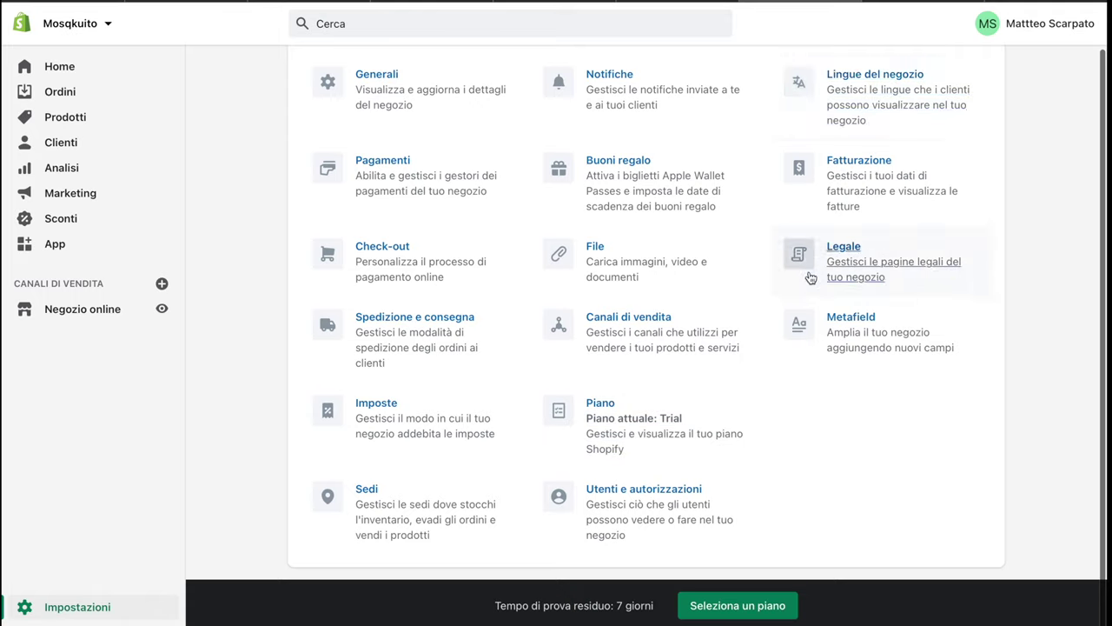
pyautogui.click(821, 260)
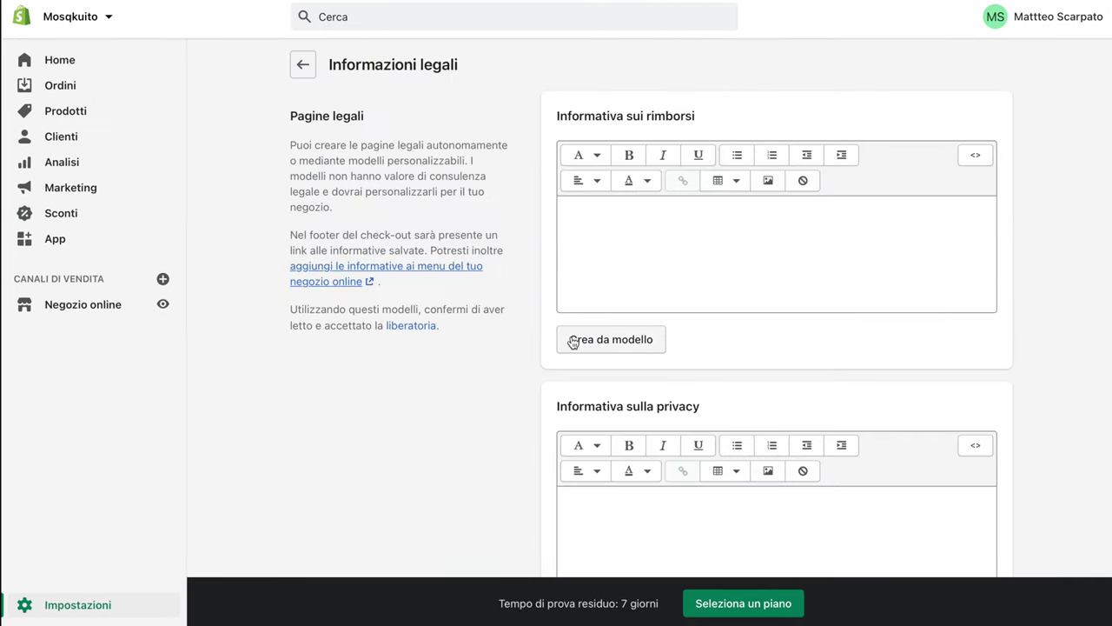
pyautogui.scroll(-3, 578, 341)
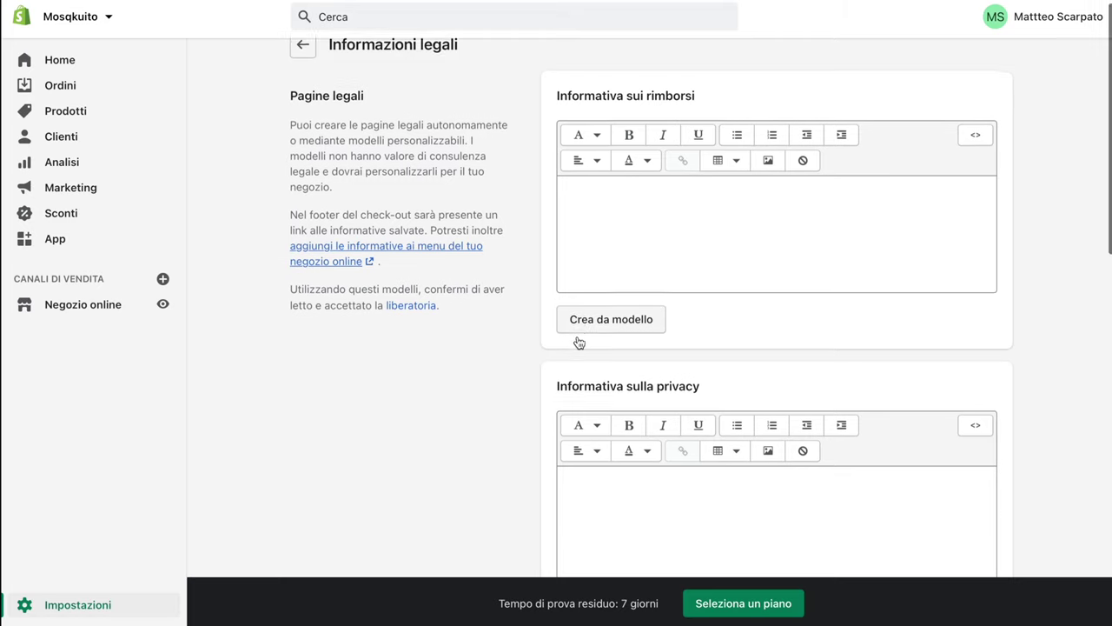
pyautogui.scroll(-2, 579, 341)
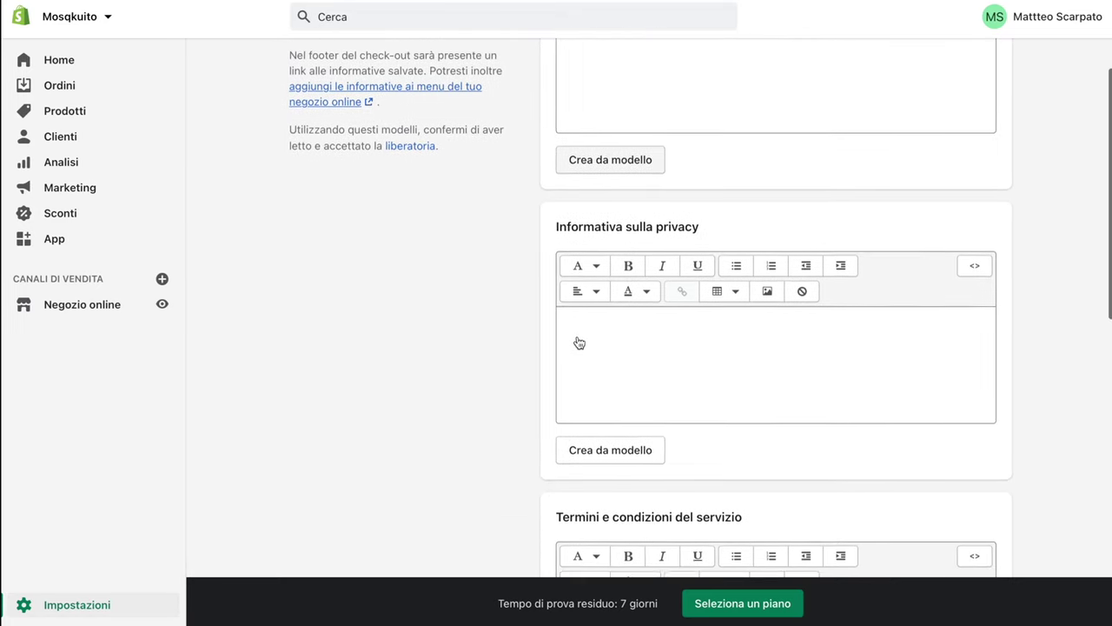
pyautogui.scroll(-1, 577, 336)
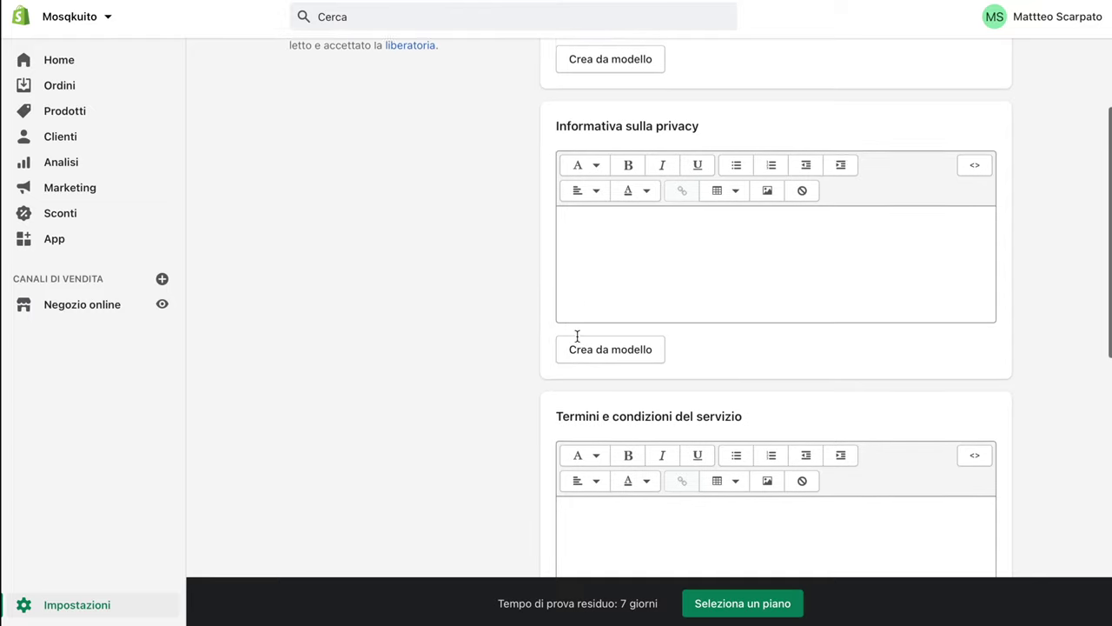
pyautogui.scroll(3, 577, 336)
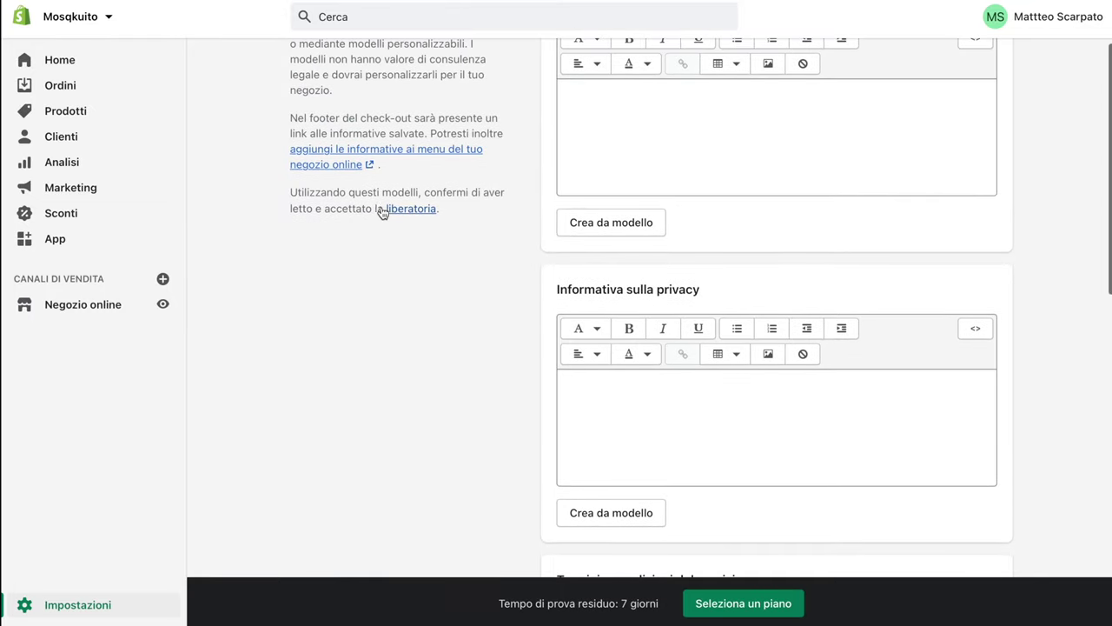
pyautogui.moveTo(440, 211); pyautogui.dragTo(331, 187)
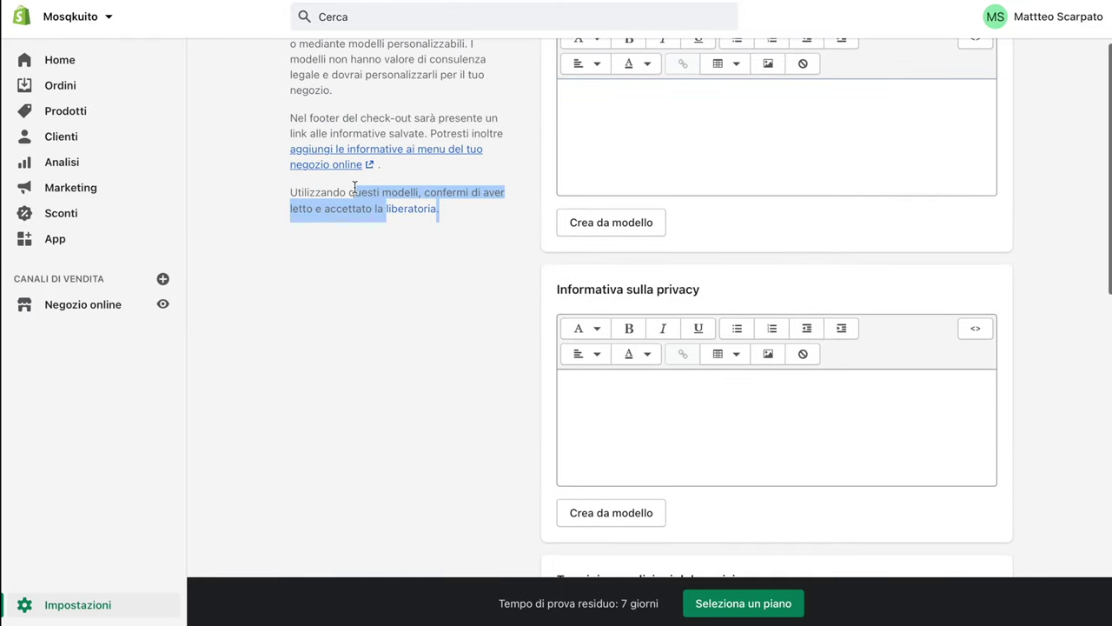
pyautogui.click(410, 268)
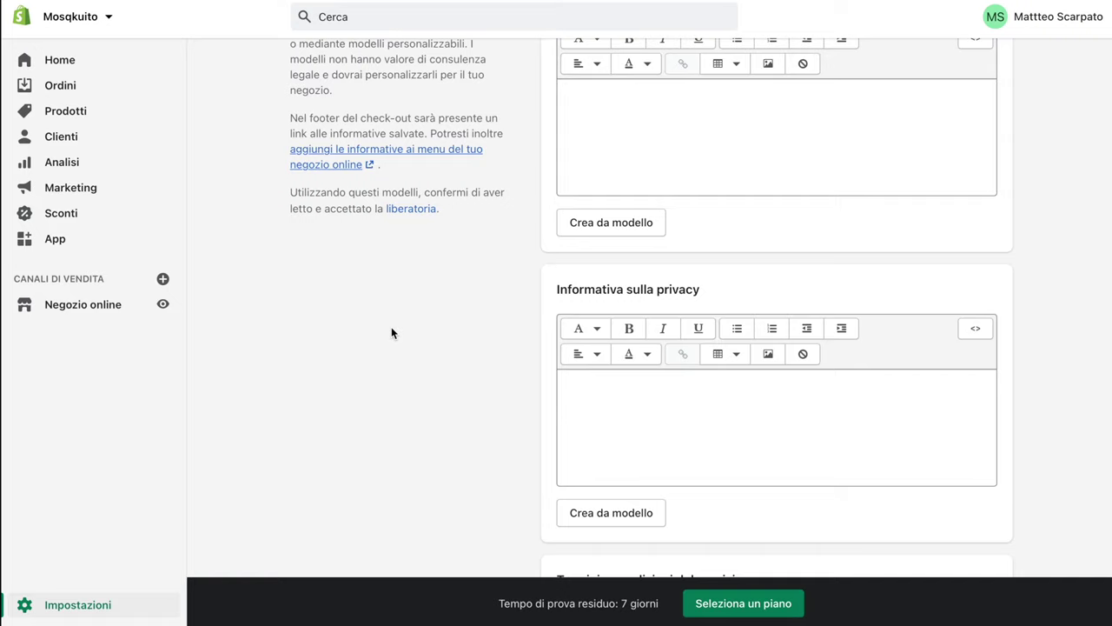
# Load the iubenda website in a new browser tab and scroll through its homepage
pyautogui.press('super+t')
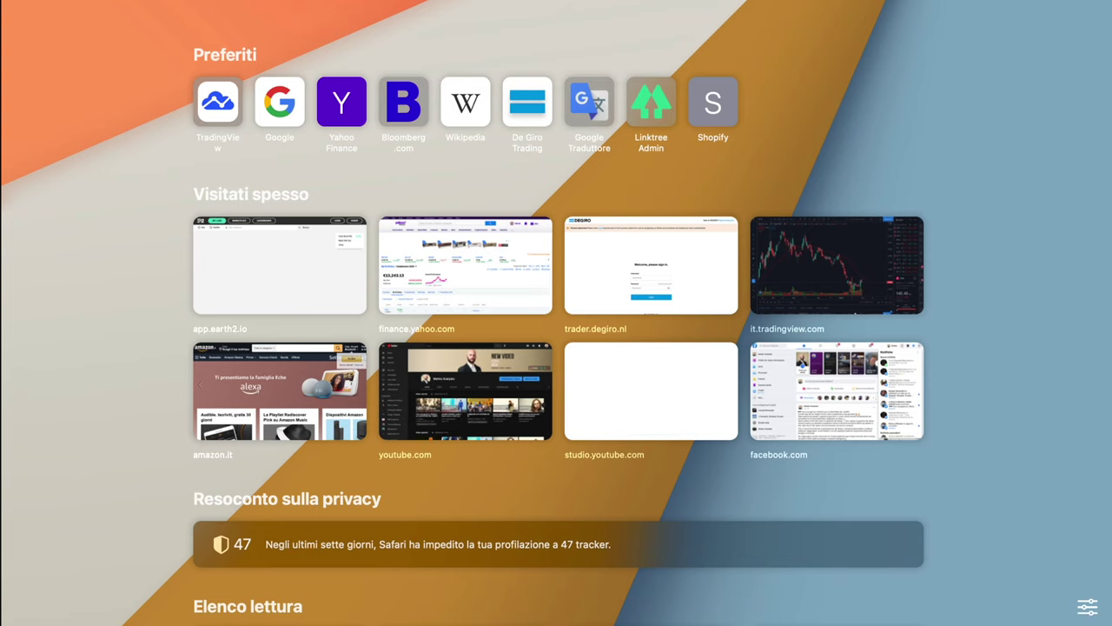
pyautogui.write('iubenda')
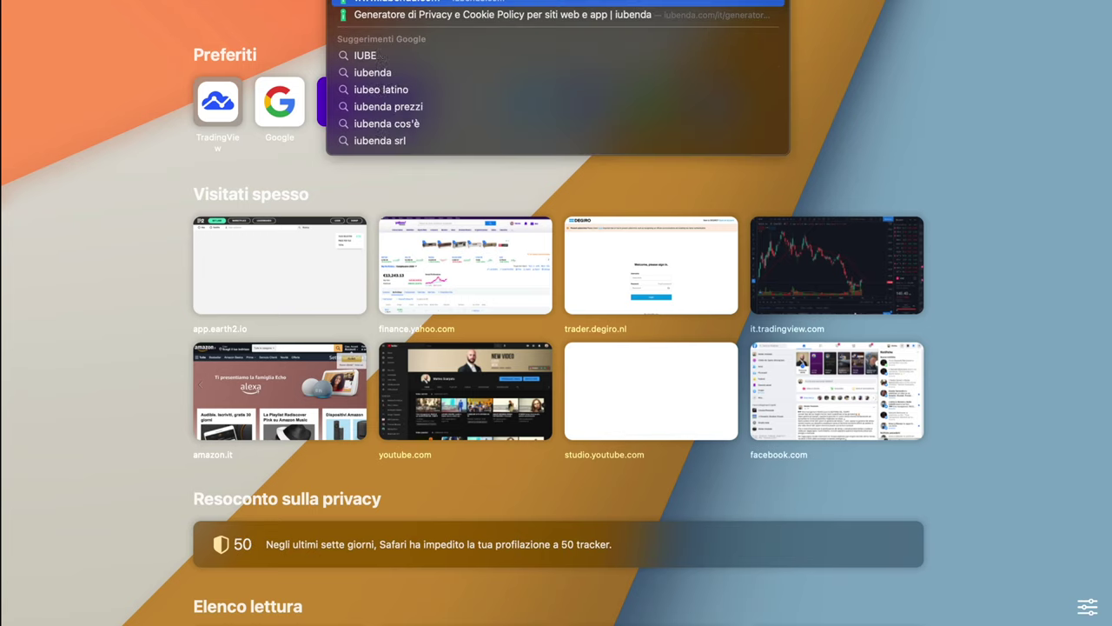
pyautogui.press('Return')
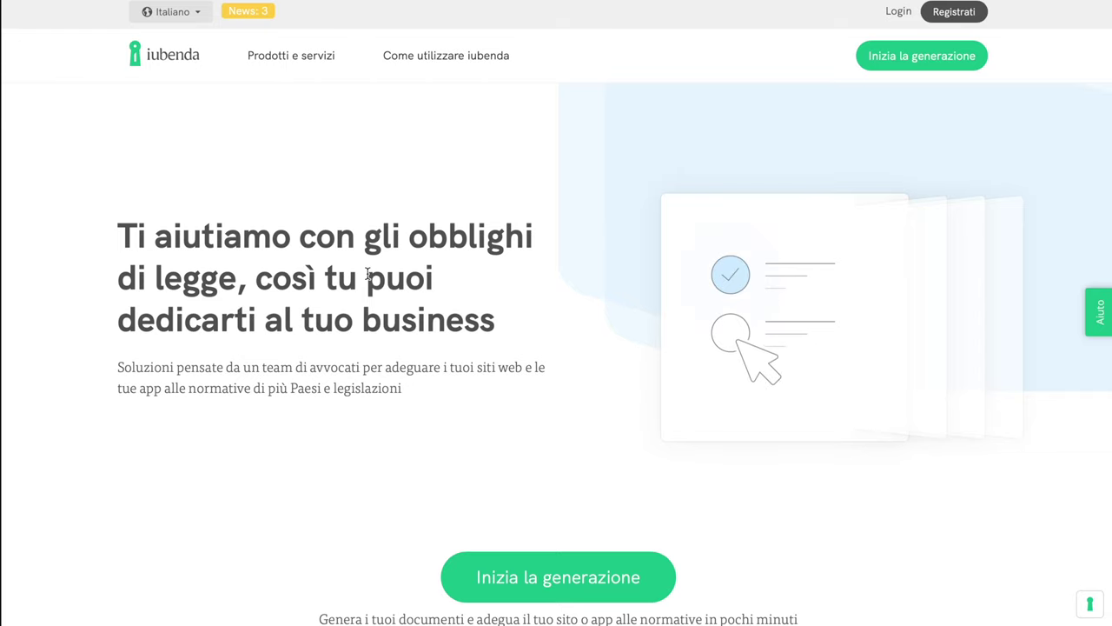
pyautogui.scroll(-2, 365, 301)
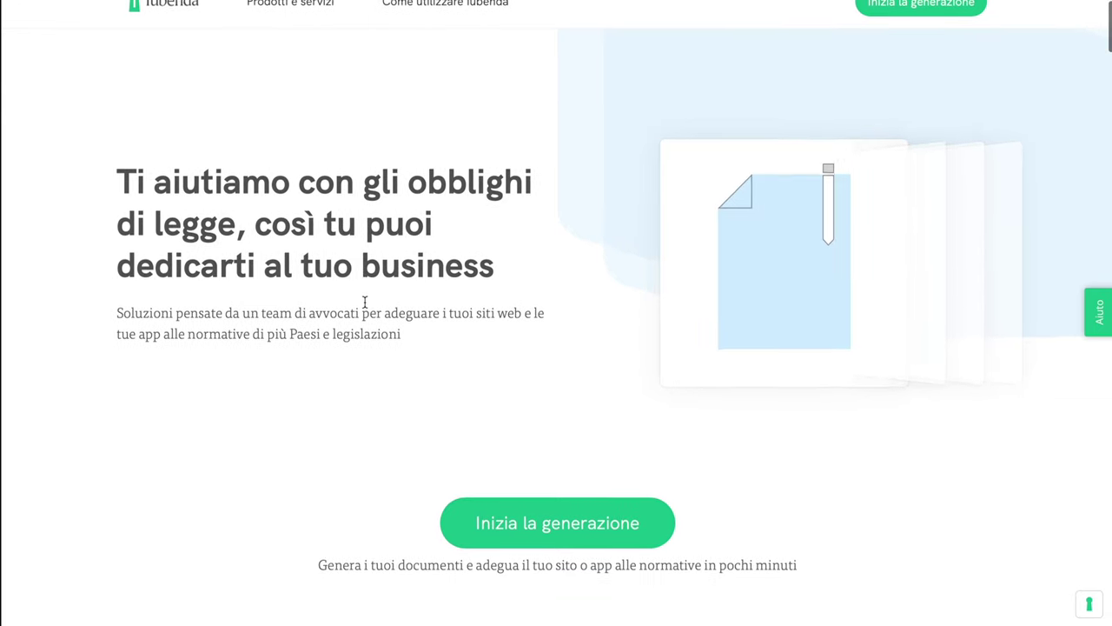
pyautogui.scroll(-2, 365, 301)
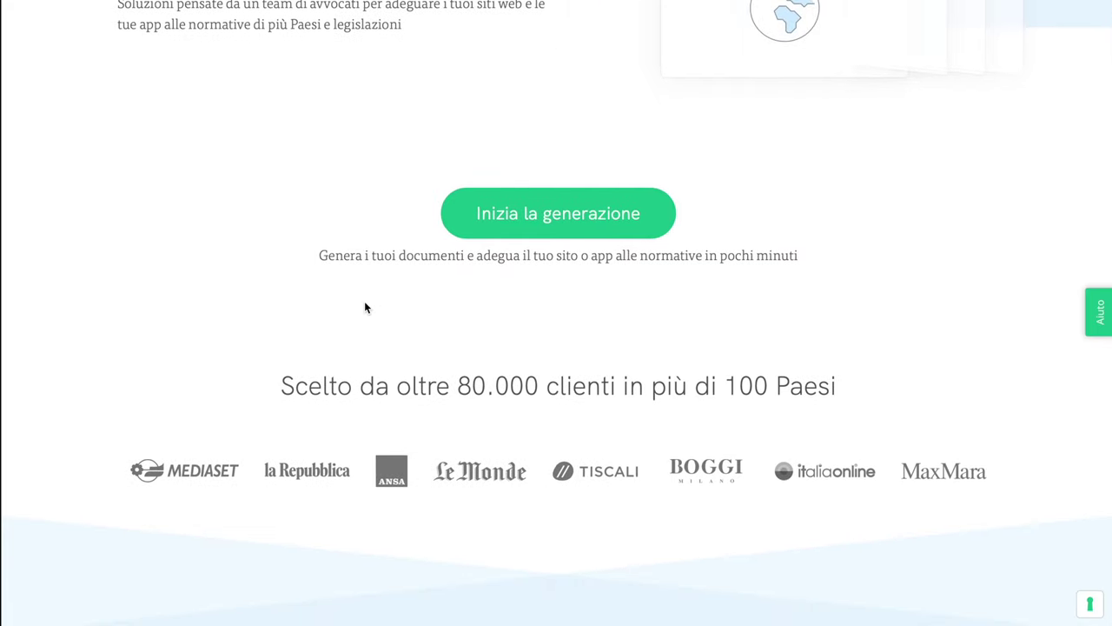
pyautogui.scroll(-1, 365, 306)
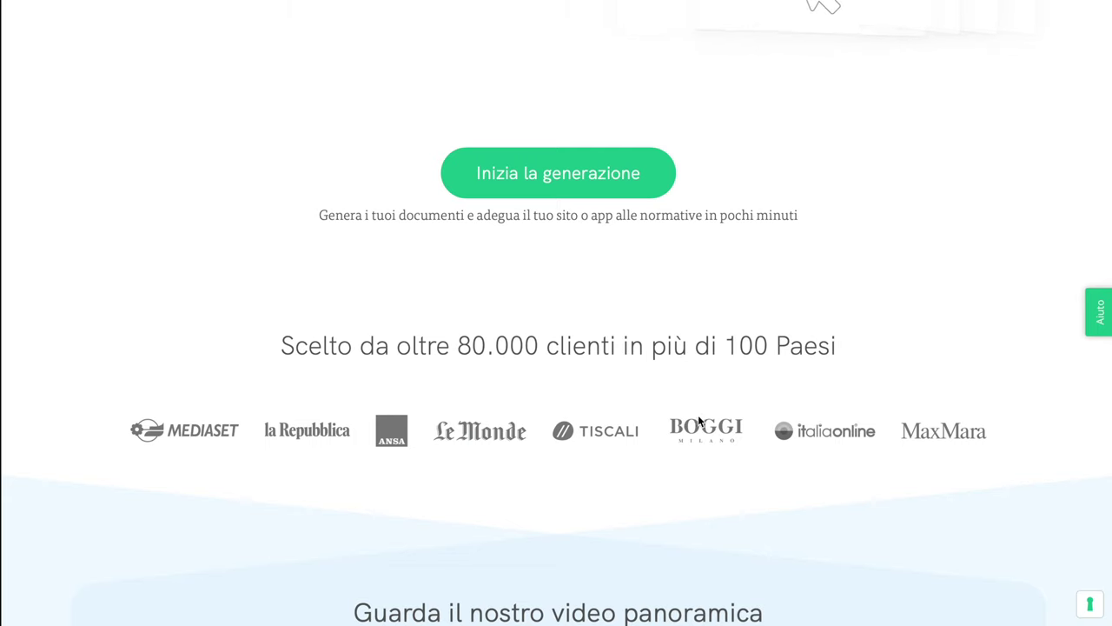
pyautogui.scroll(-2, 698, 417)
pyautogui.scroll(5, 698, 421)
pyautogui.scroll(4, 698, 422)
pyautogui.scroll(-1, 697, 419)
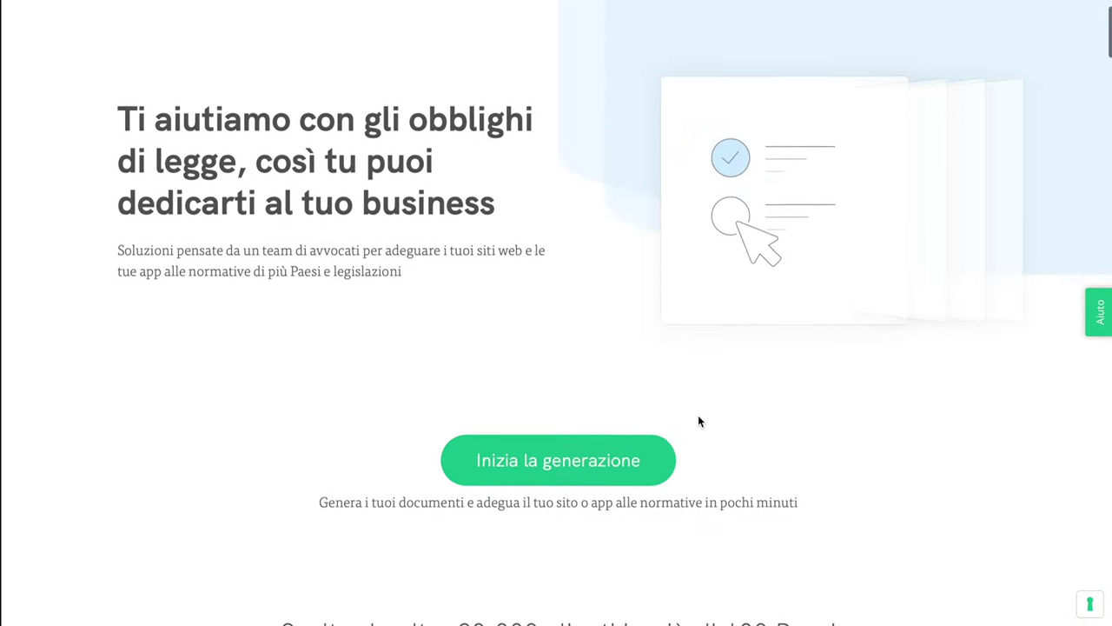
# Preview iubenda's legal document generator, then close it
pyautogui.click(574, 459)
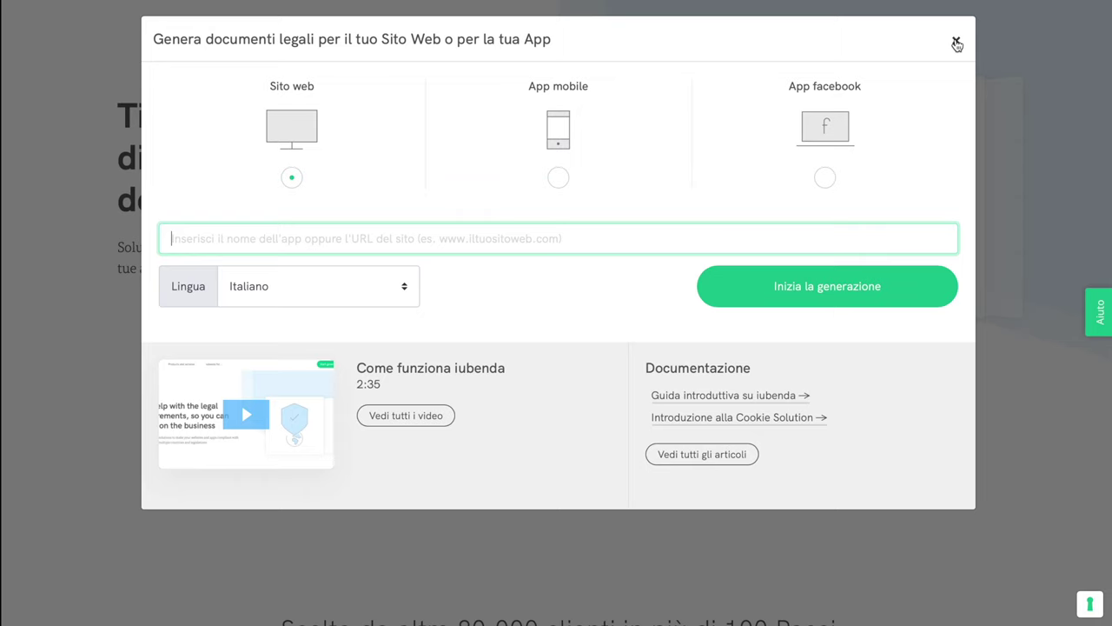
pyautogui.click(955, 43)
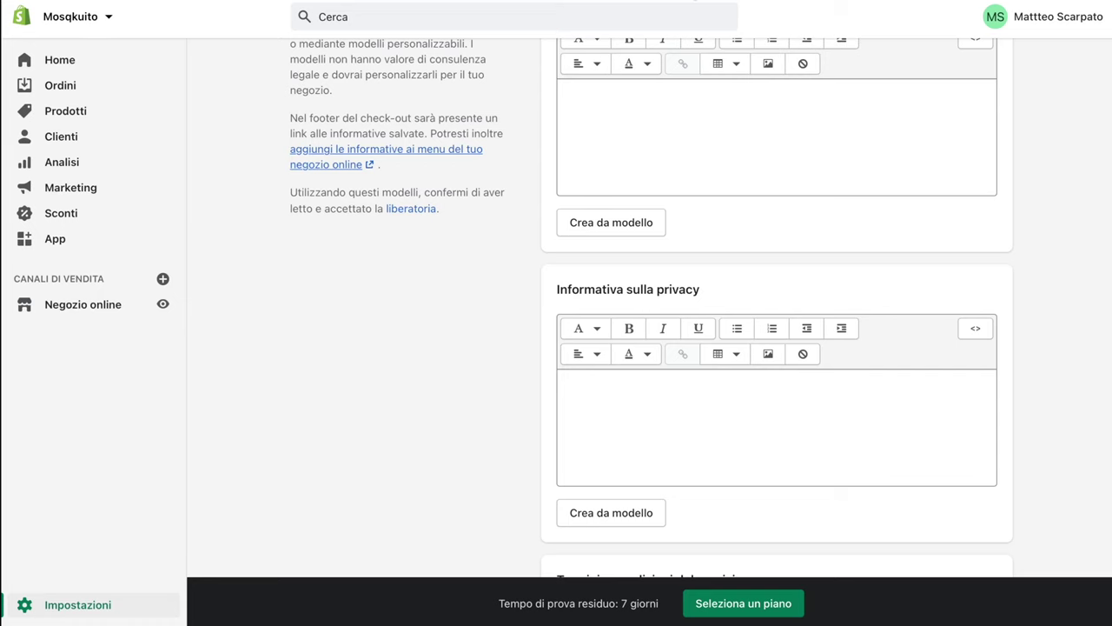
pyautogui.scroll(2, 635, 273)
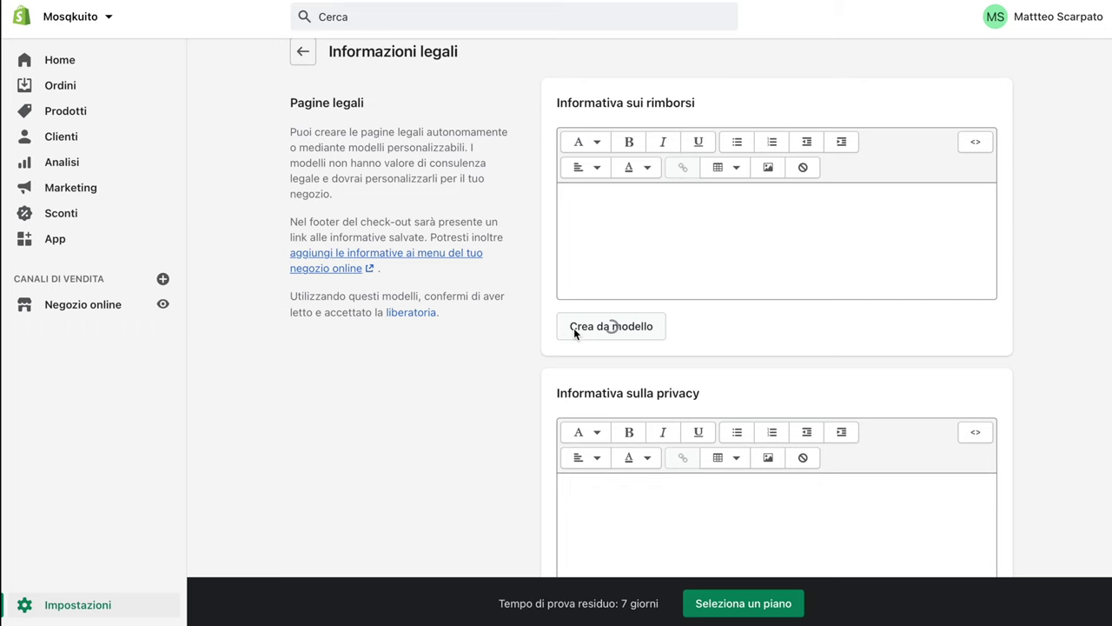
# Create the refund, privacy and terms-of-service policies from Shopify's Crea da modello templates
pyautogui.click(573, 330)
pyautogui.scroll(-5, 580, 307)
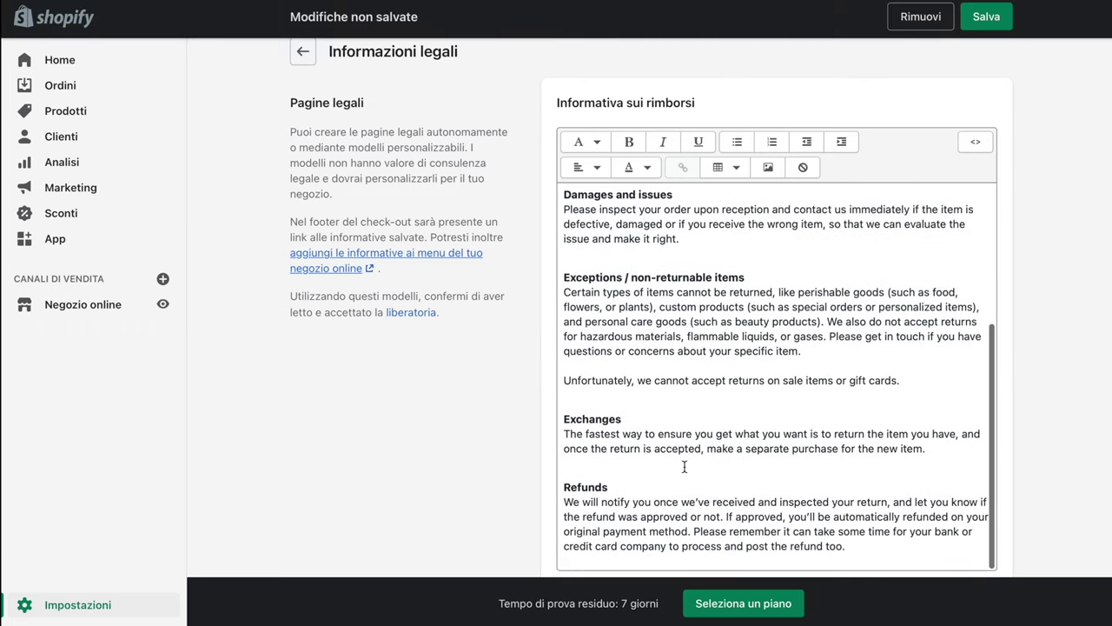
pyautogui.scroll(-3, 685, 467)
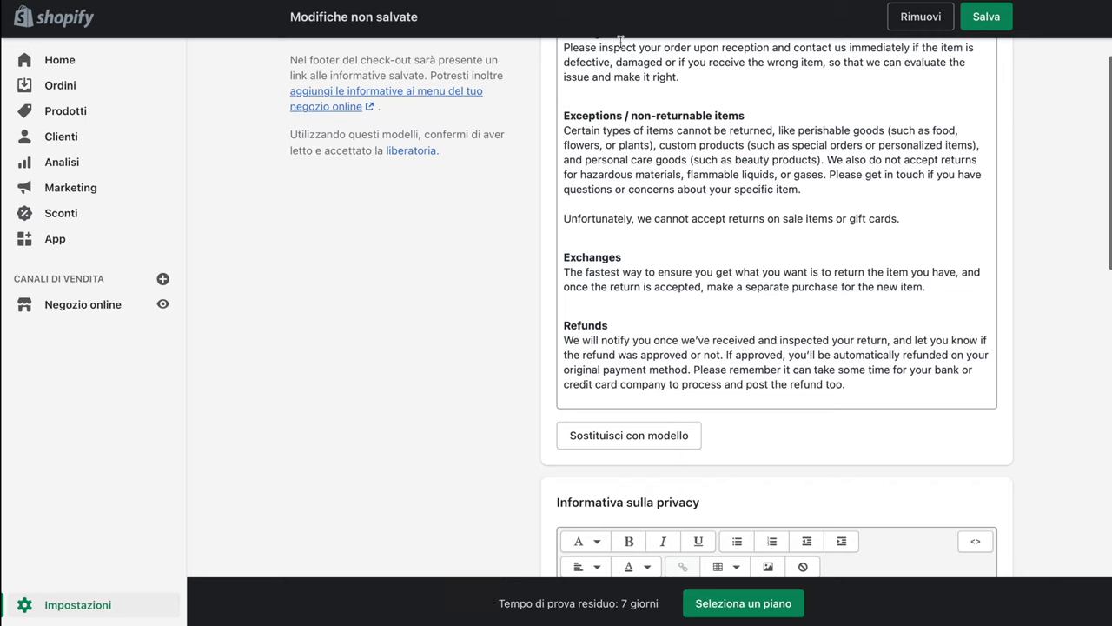
pyautogui.scroll(-2, 660, 439)
pyautogui.scroll(-3, 656, 449)
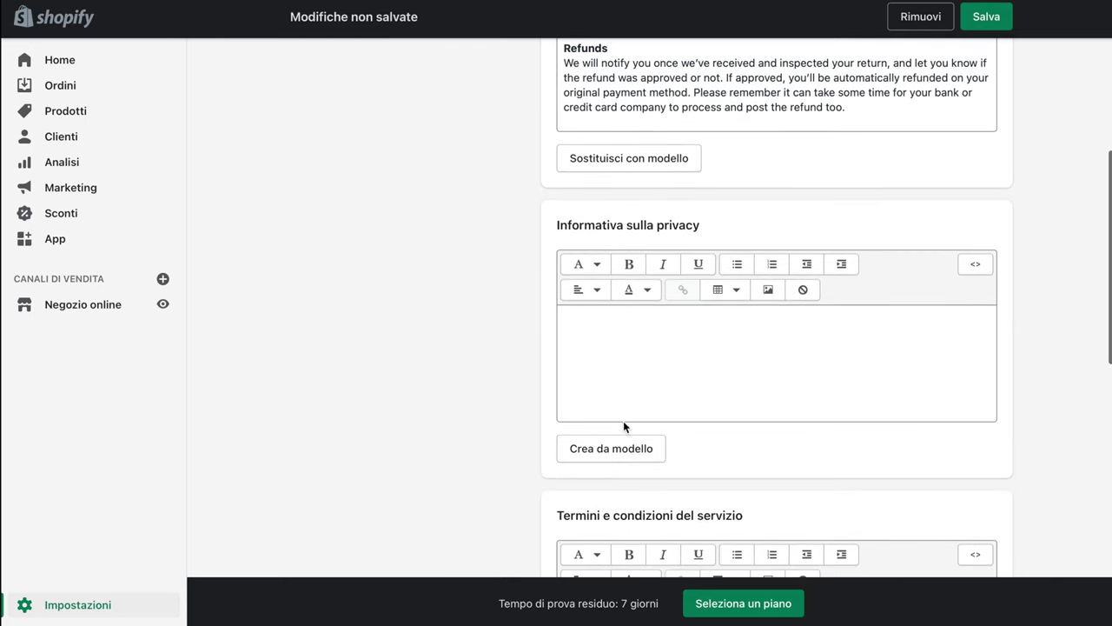
pyautogui.click(613, 447)
pyautogui.scroll(-1, 620, 449)
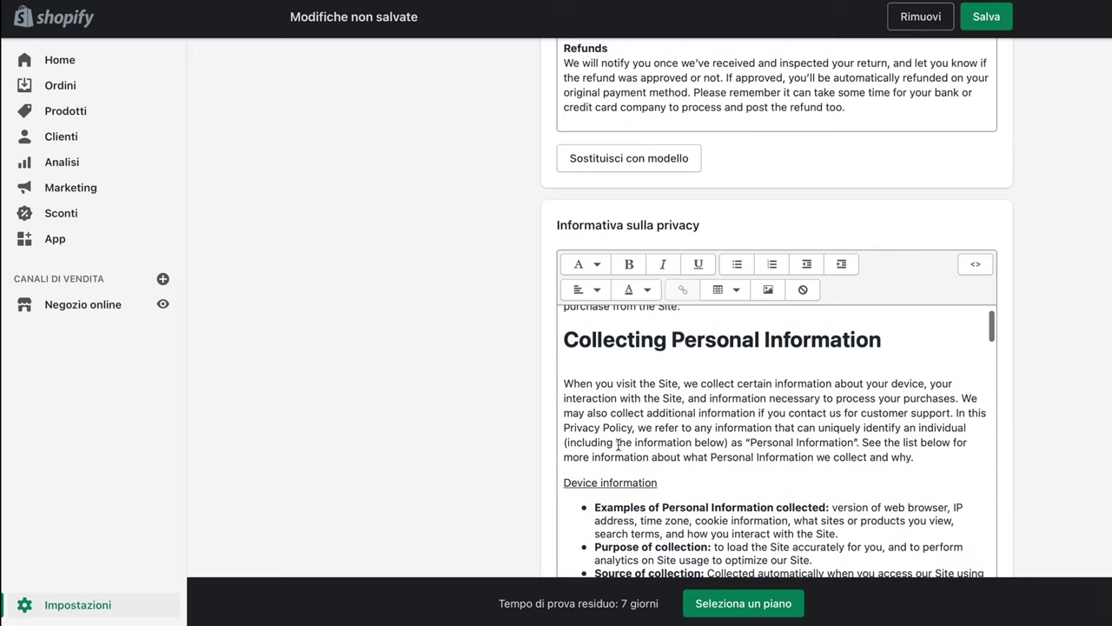
pyautogui.scroll(1, 618, 444)
pyautogui.scroll(-6, 431, 401)
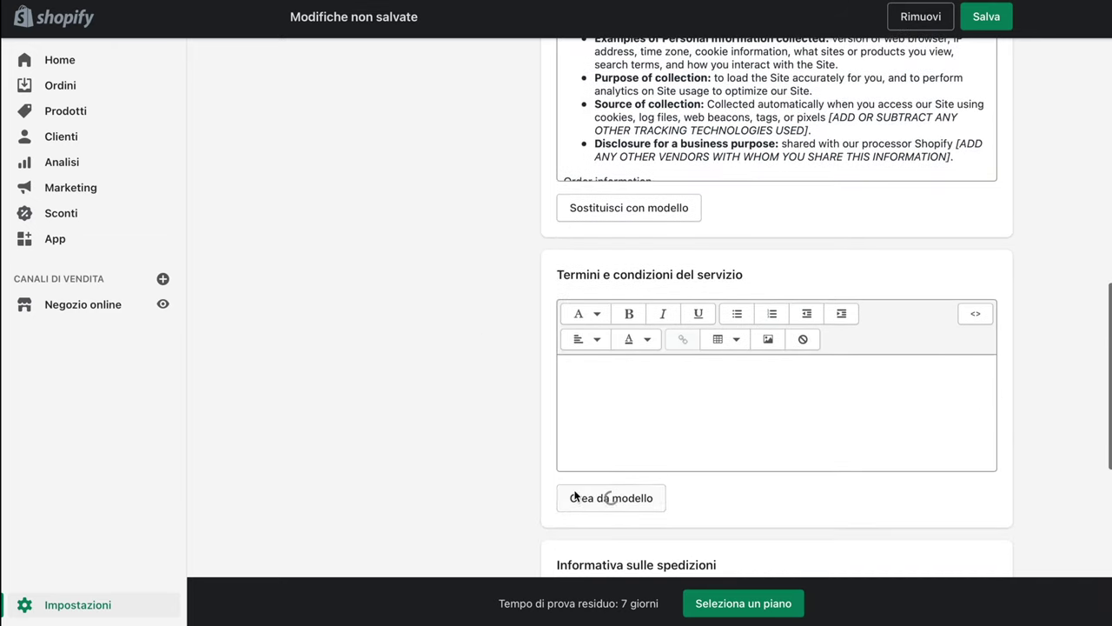
pyautogui.click(576, 496)
pyautogui.scroll(-1, 575, 495)
pyautogui.scroll(-8, 575, 493)
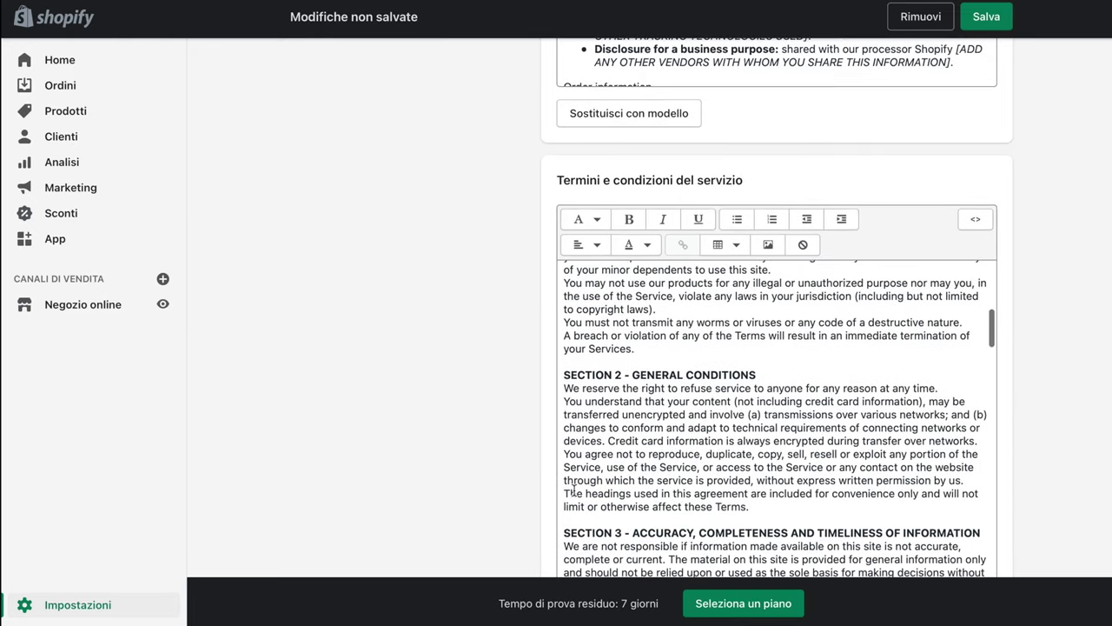
pyautogui.scroll(-5, 480, 500)
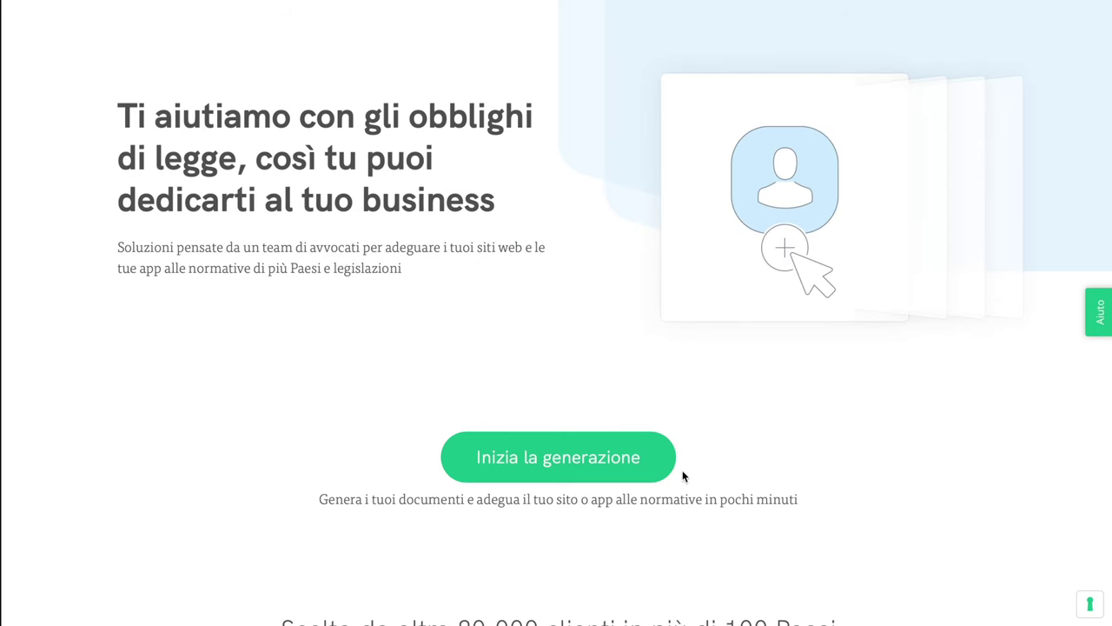
# Scroll down through the iubenda homepage
pyautogui.scroll(-1, 673, 478)
pyautogui.scroll(-3, 665, 480)
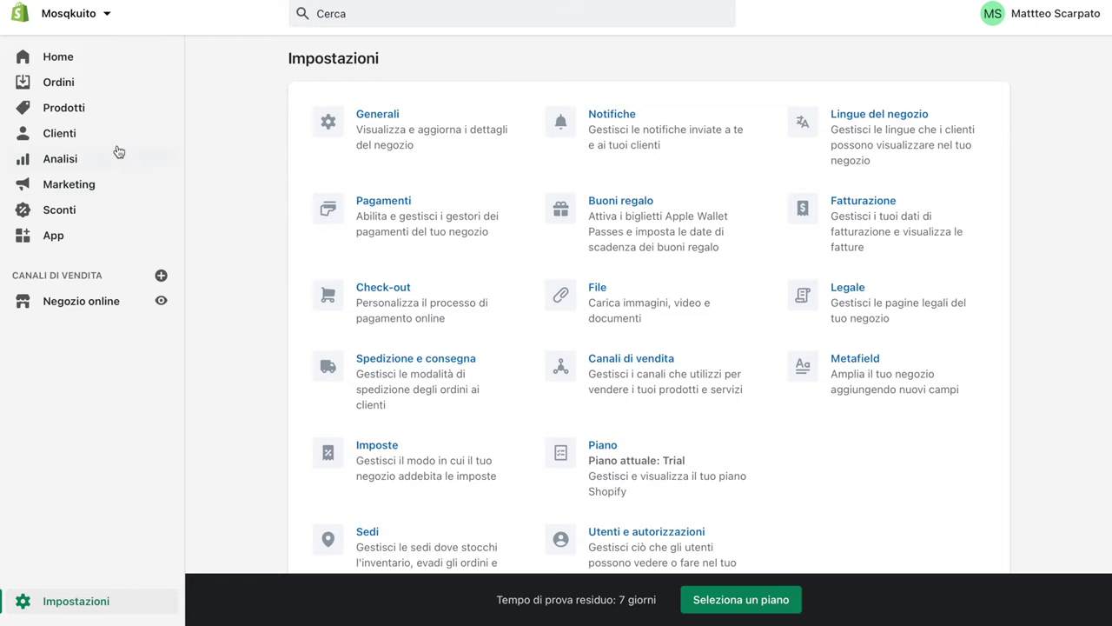
# Start a new product and paste MOSQKUITO® as its title
pyautogui.click(110, 108)
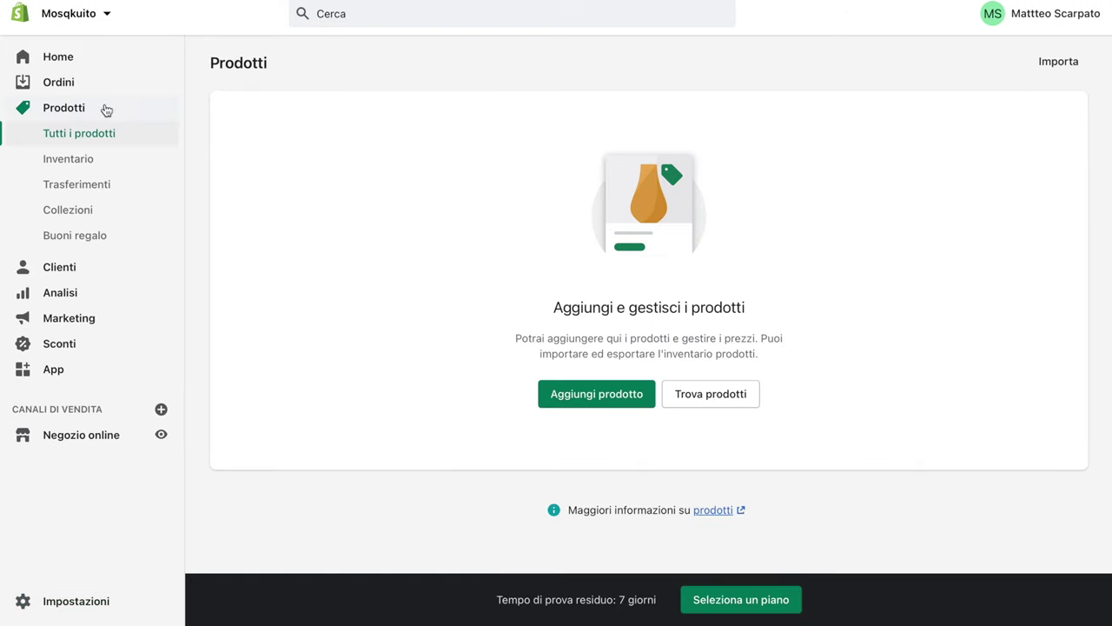
pyautogui.click(596, 398)
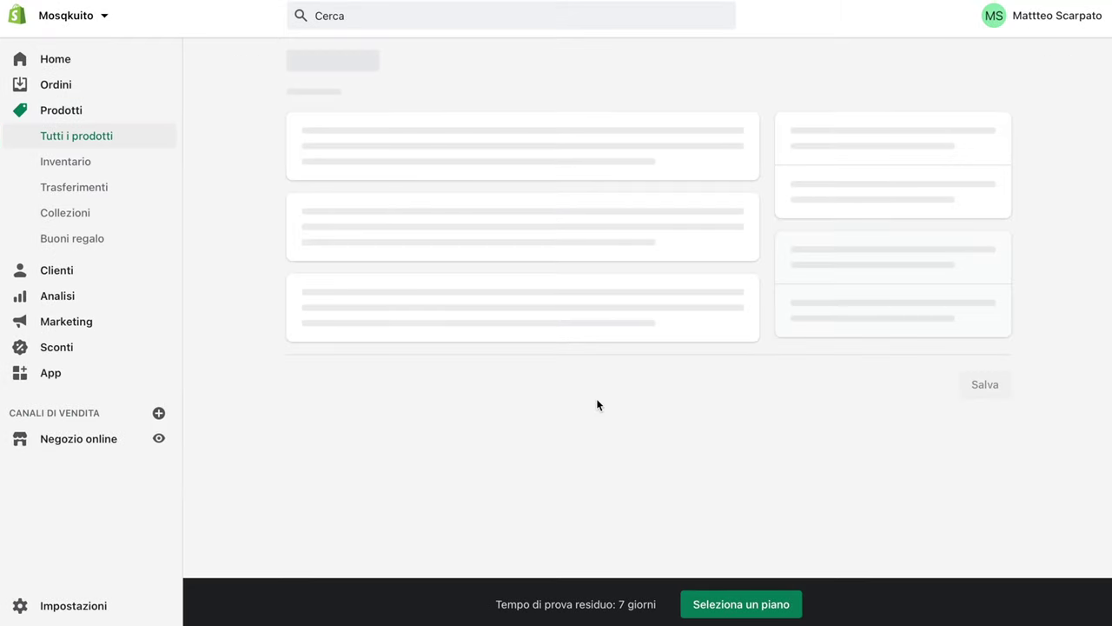
pyautogui.click(371, 143)
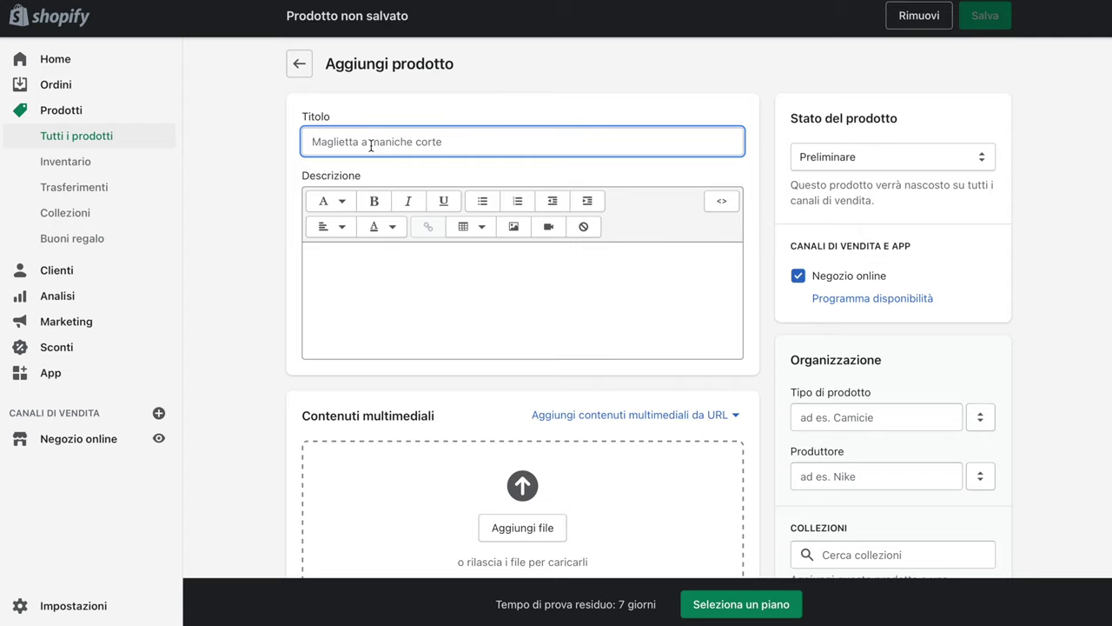
pyautogui.write('MOSQKUITO®')
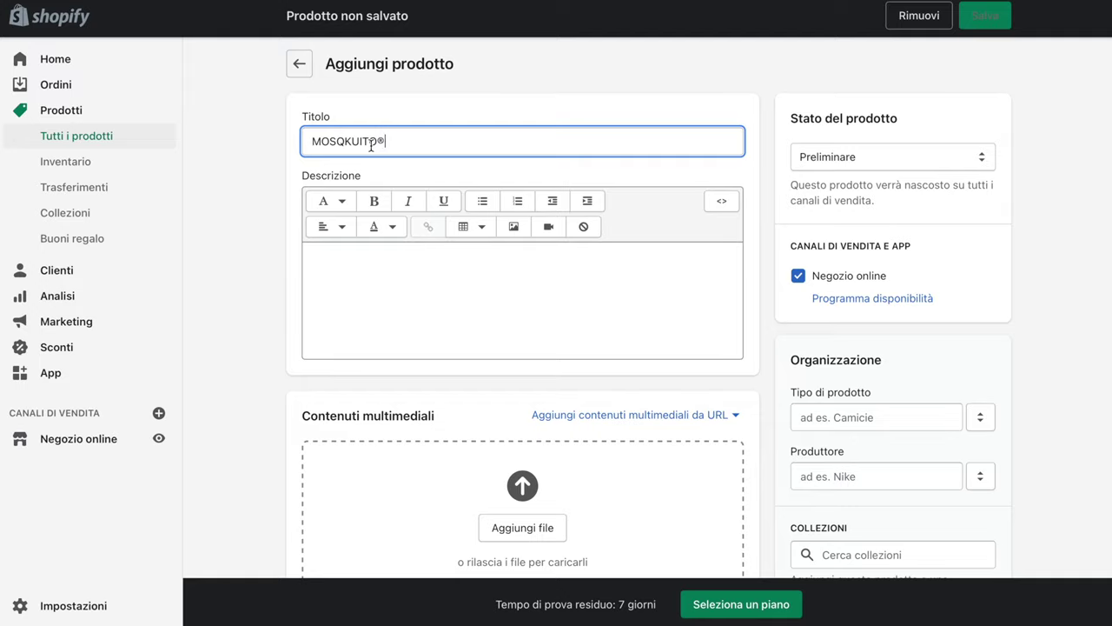
# Enter 'Repellente per zanzare' as the product description
pyautogui.click(351, 256)
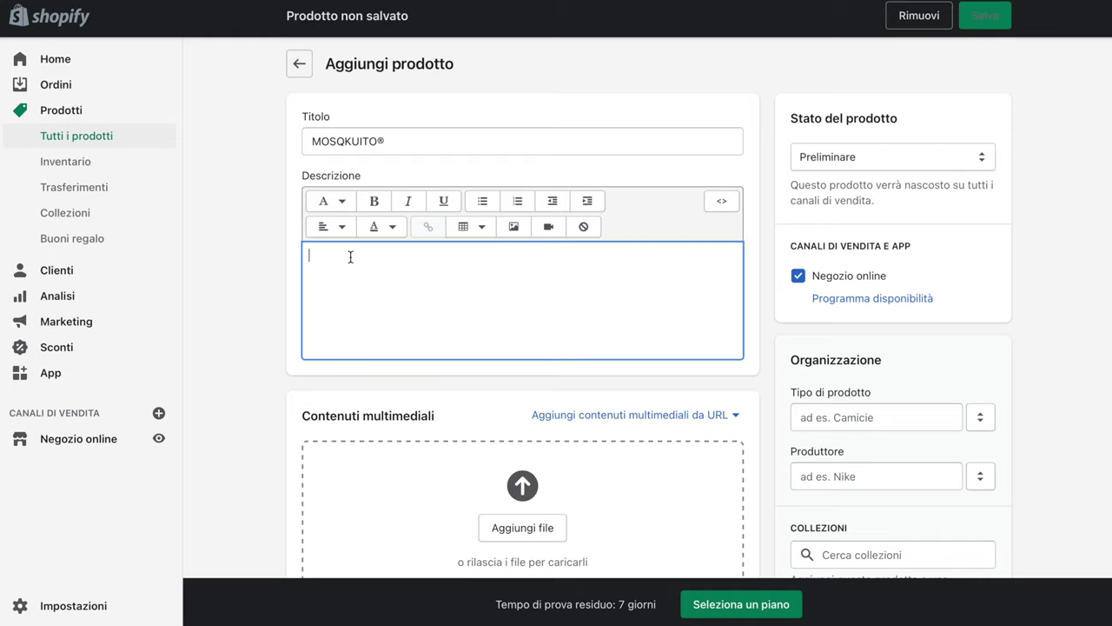
pyautogui.write('REPELLE')
pyautogui.press('BackSpace')
pyautogui.press('BackSpace')
pyautogui.press('BackSpace')
pyautogui.press('BackSpace')
pyautogui.press('BackSpace')
pyautogui.press('BackSpace')
pyautogui.press('BackSpace')
pyautogui.write('R')
pyautogui.press('BackSpace')
pyautogui.write('Repellente per zanzare')
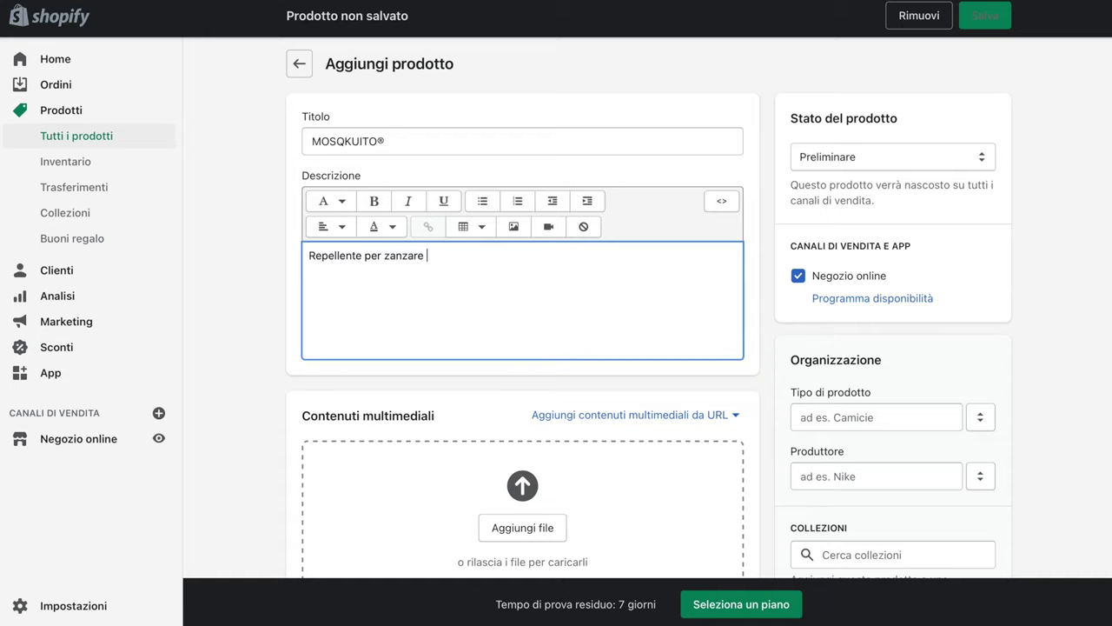
pyautogui.scroll(-3, 699, 290)
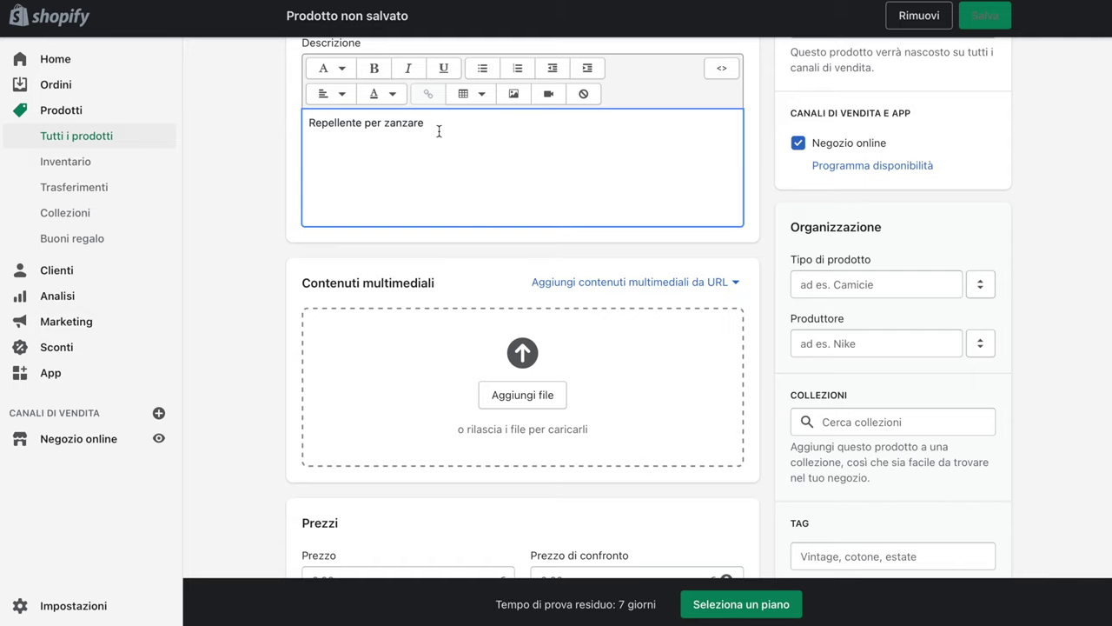
pyautogui.moveTo(458, 132); pyautogui.dragTo(352, 122)
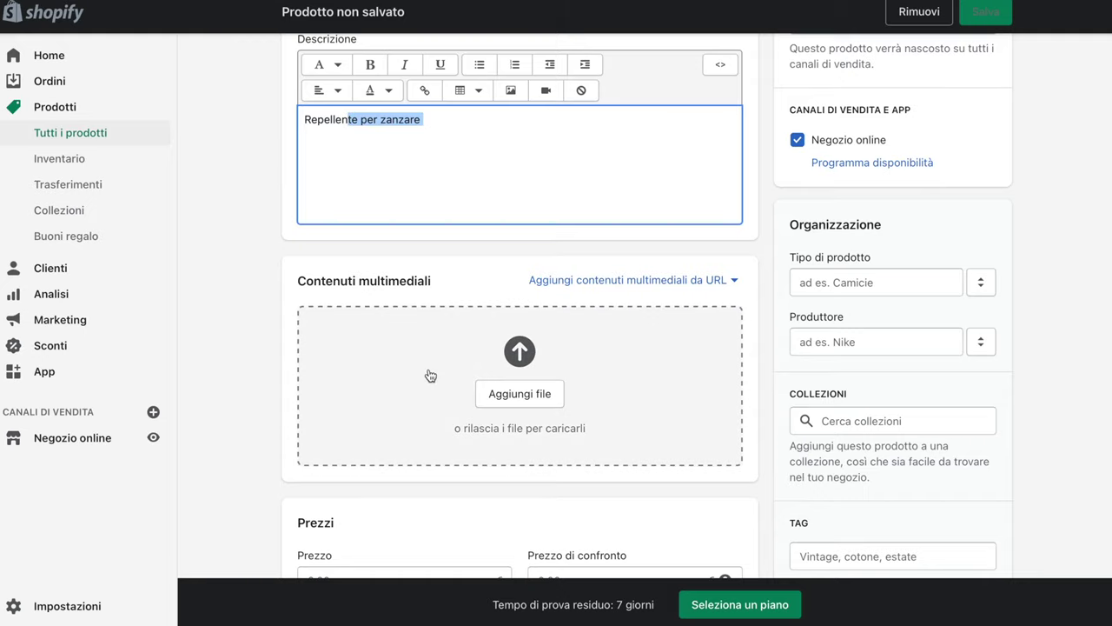
pyautogui.click(429, 397)
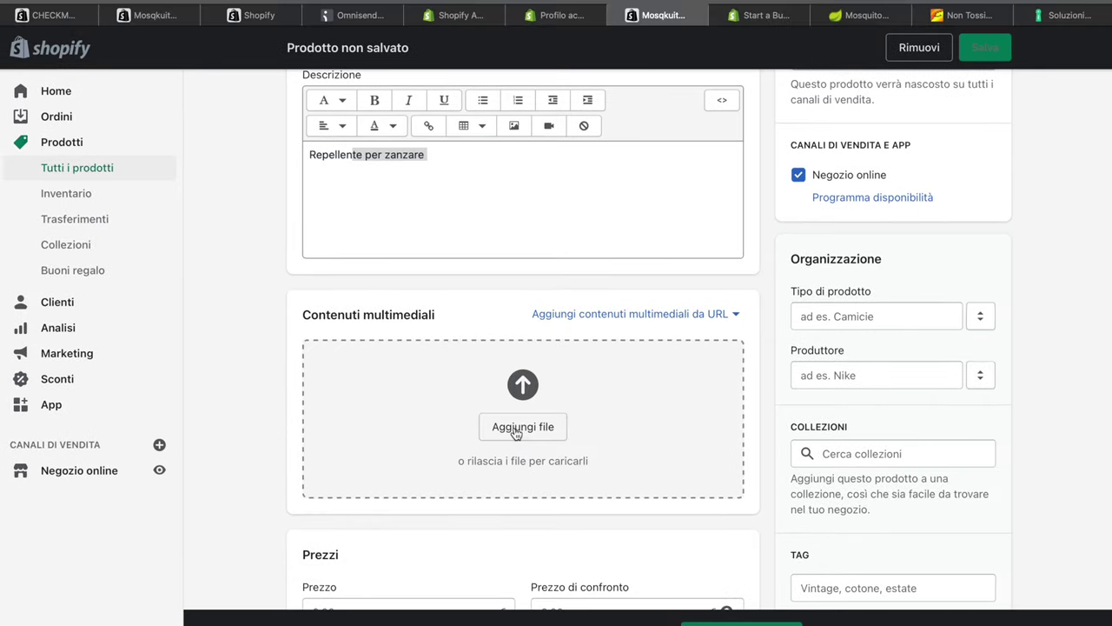
# Upload the three mosquito-lamp JPGs from the Download folder as product media
pyautogui.click(519, 394)
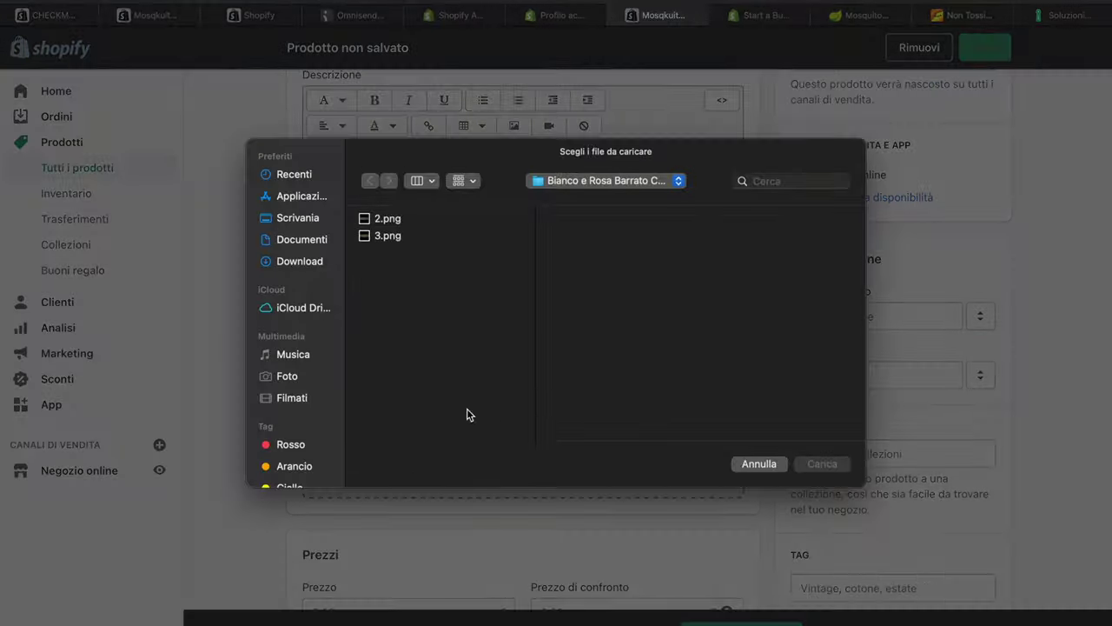
pyautogui.click(300, 260)
pyautogui.click(407, 337)
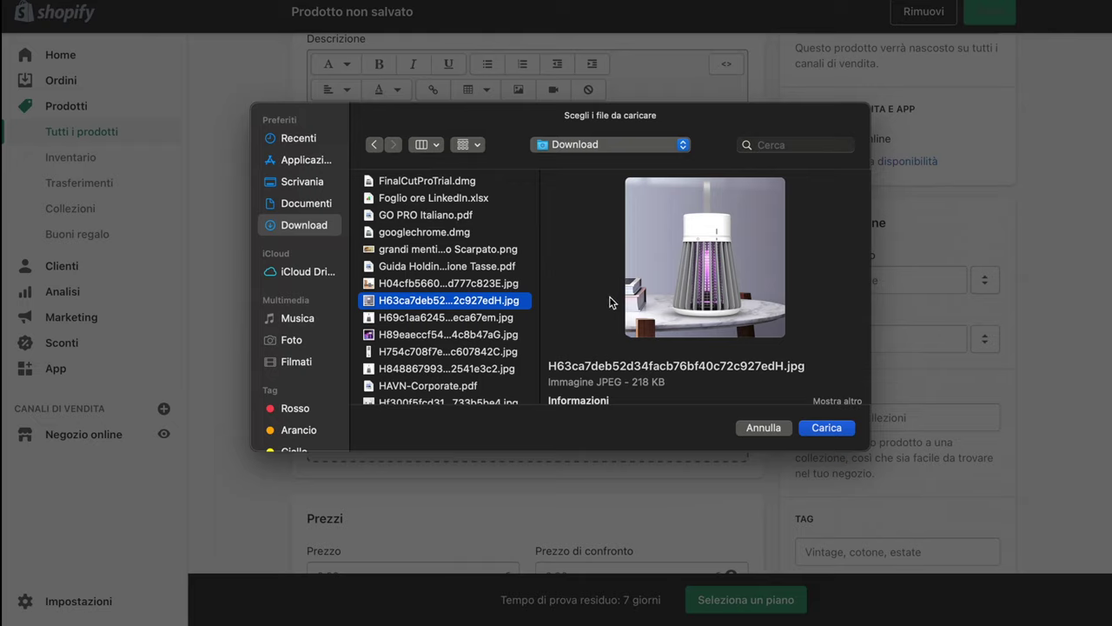
pyautogui.click(417, 282)
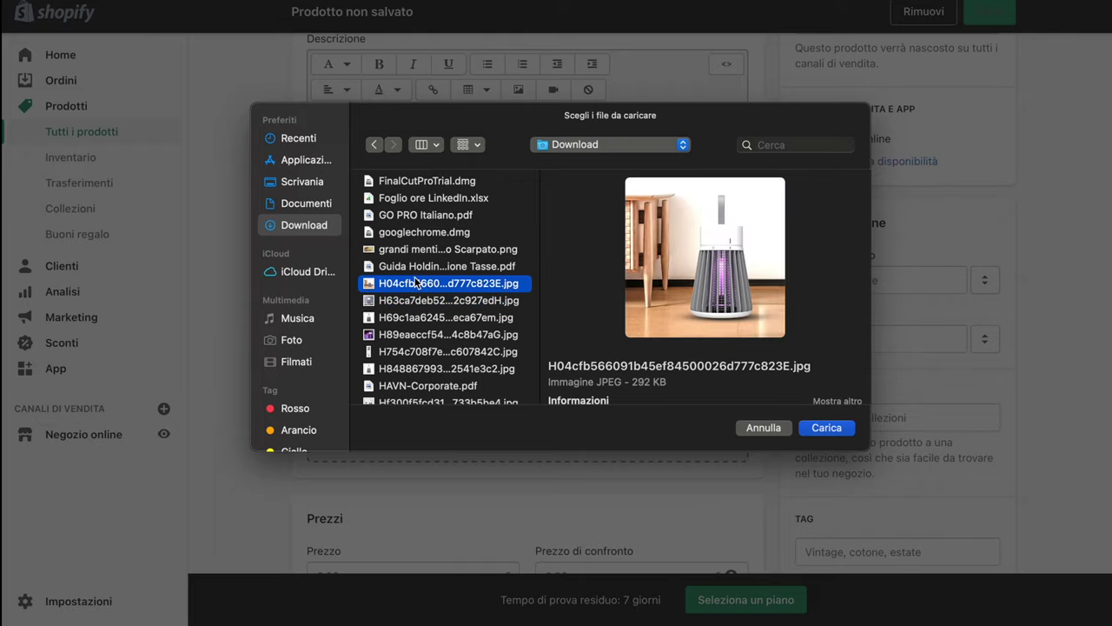
pyautogui.click(420, 318)
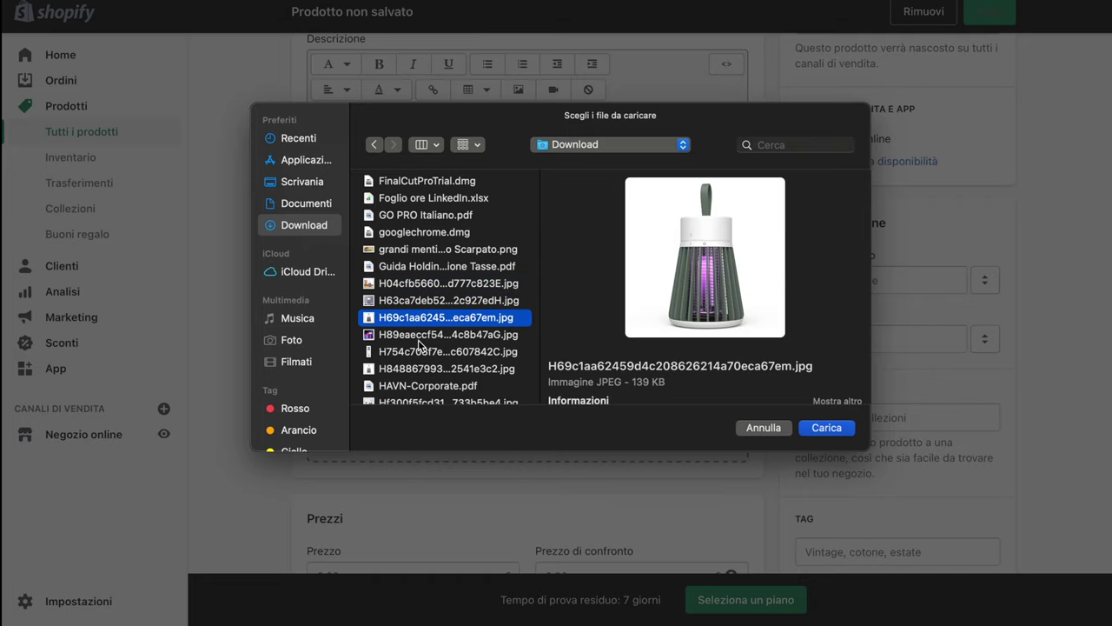
pyautogui.click(422, 336)
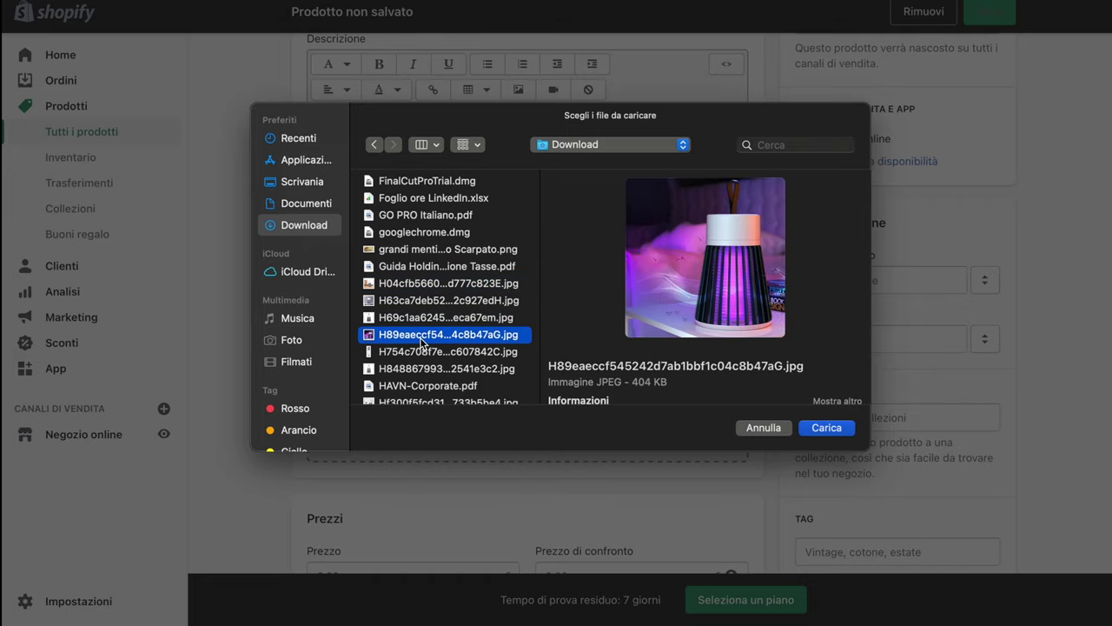
pyautogui.keyDown('shift'); pyautogui.click(425, 320); pyautogui.keyUp('shift')
pyautogui.keyDown('shift'); pyautogui.click(432, 306); pyautogui.keyUp('shift')
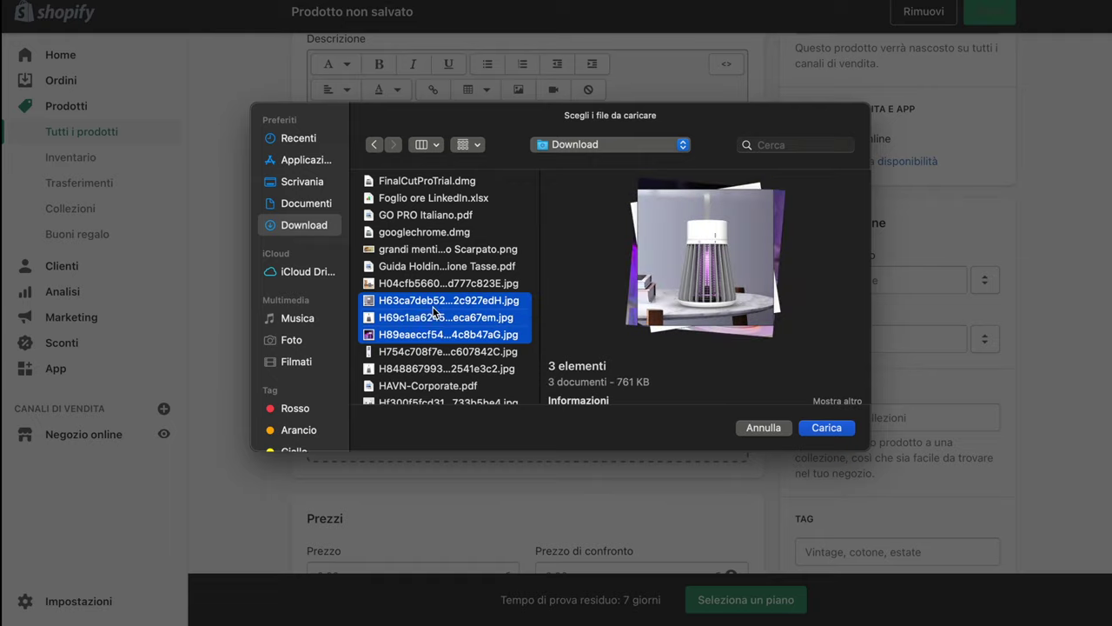
pyautogui.keyDown('shift'); pyautogui.click(426, 351); pyautogui.keyUp('shift')
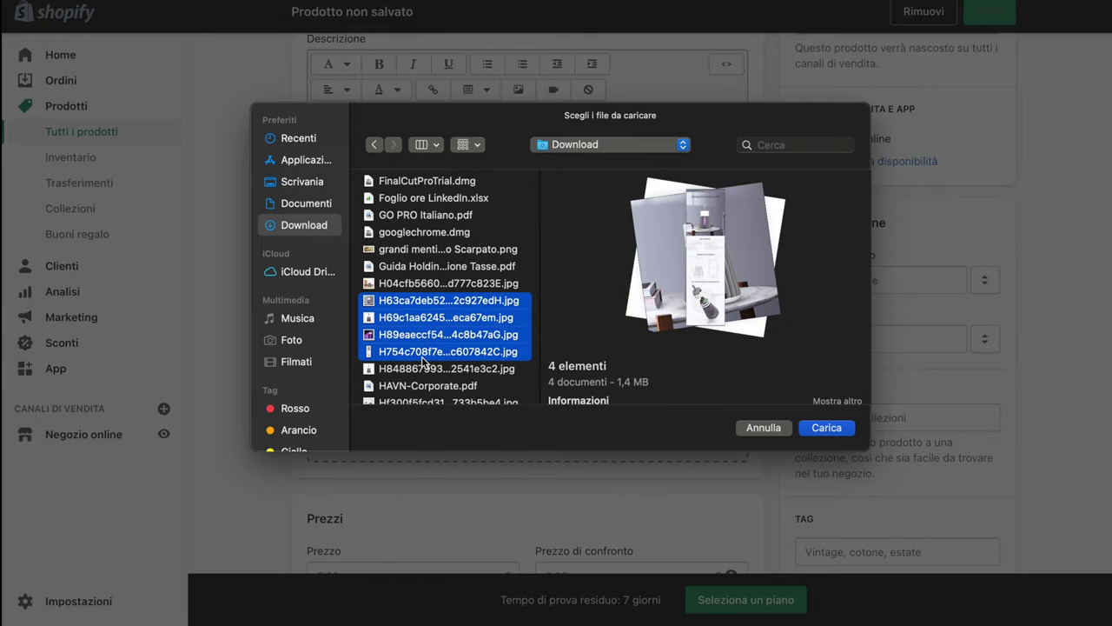
pyautogui.keyDown('super'); pyautogui.click(423, 353); pyautogui.keyUp('super')
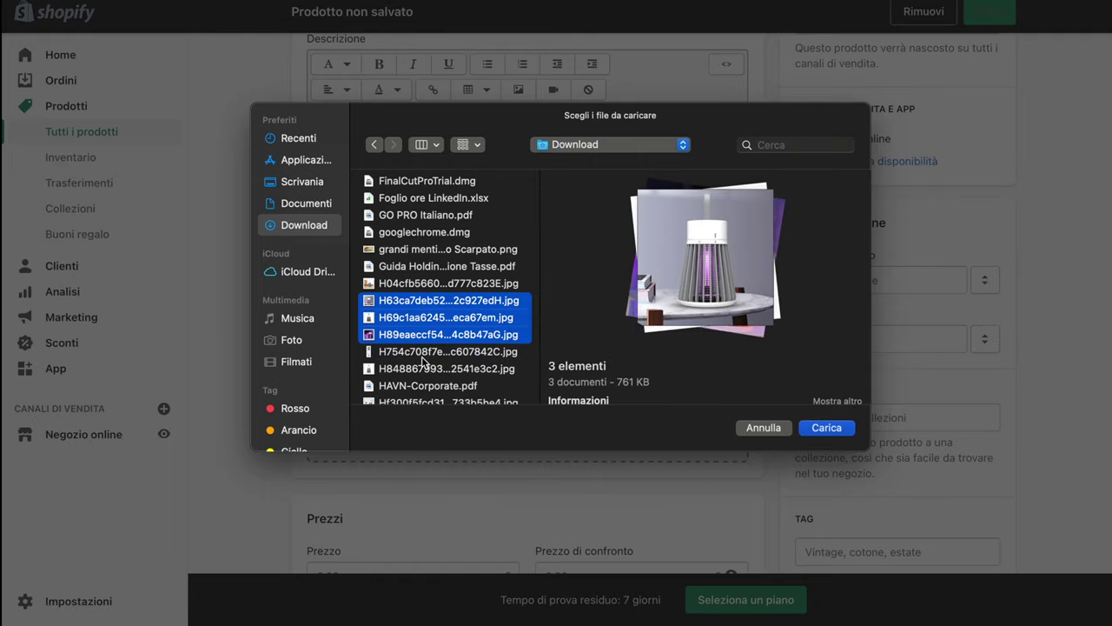
pyautogui.click(826, 427)
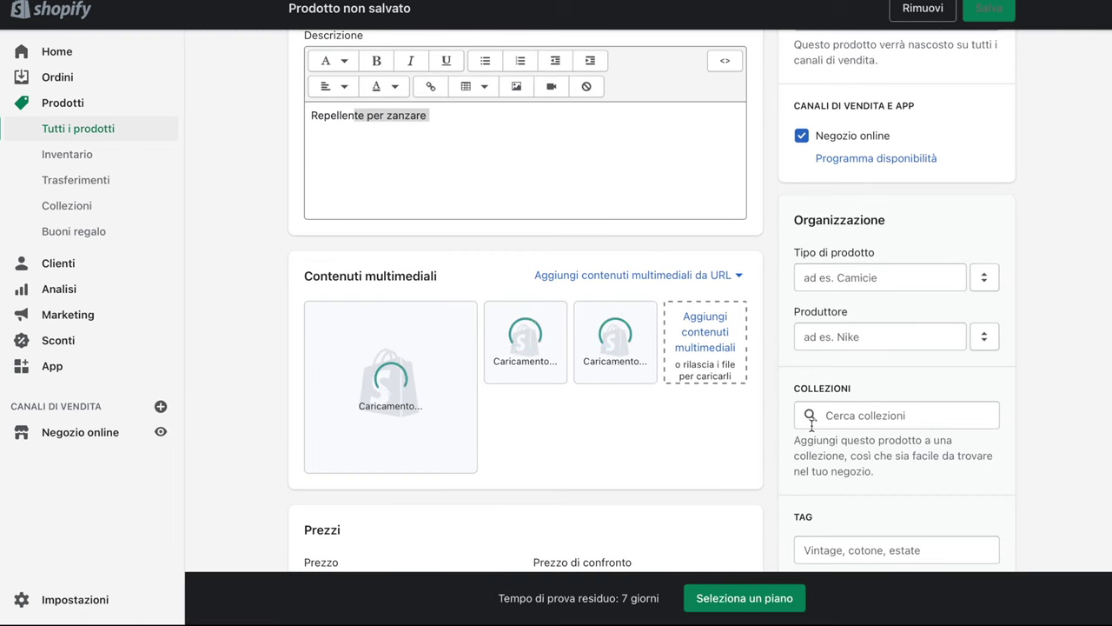
# Set the price to 79,90 € and the compare-at price to 129,00 €
pyautogui.scroll(-3, 810, 424)
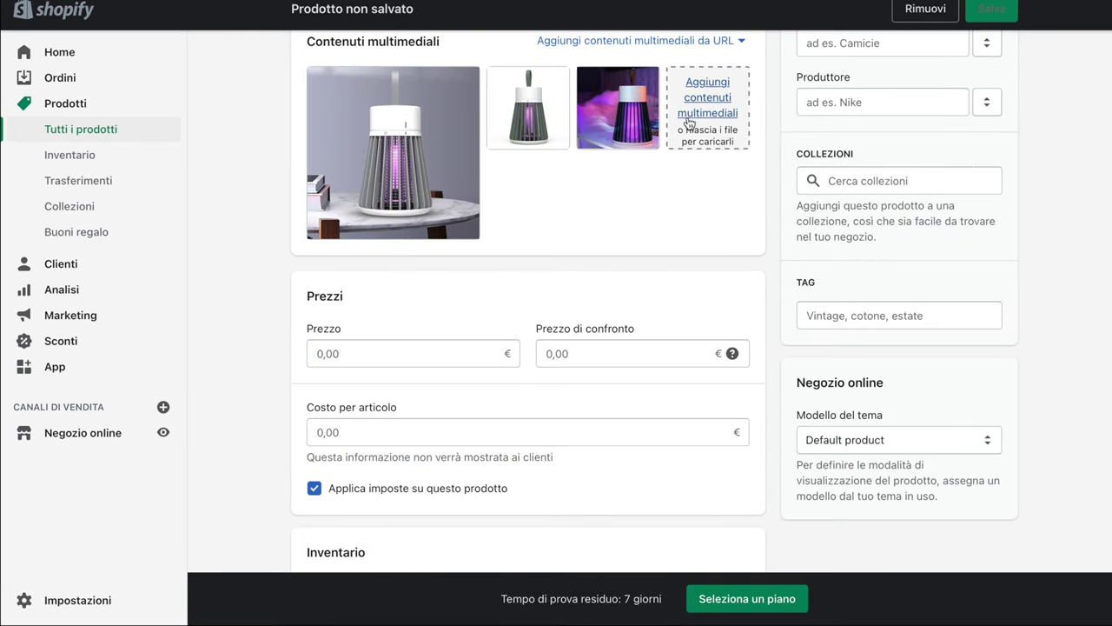
pyautogui.click(383, 355)
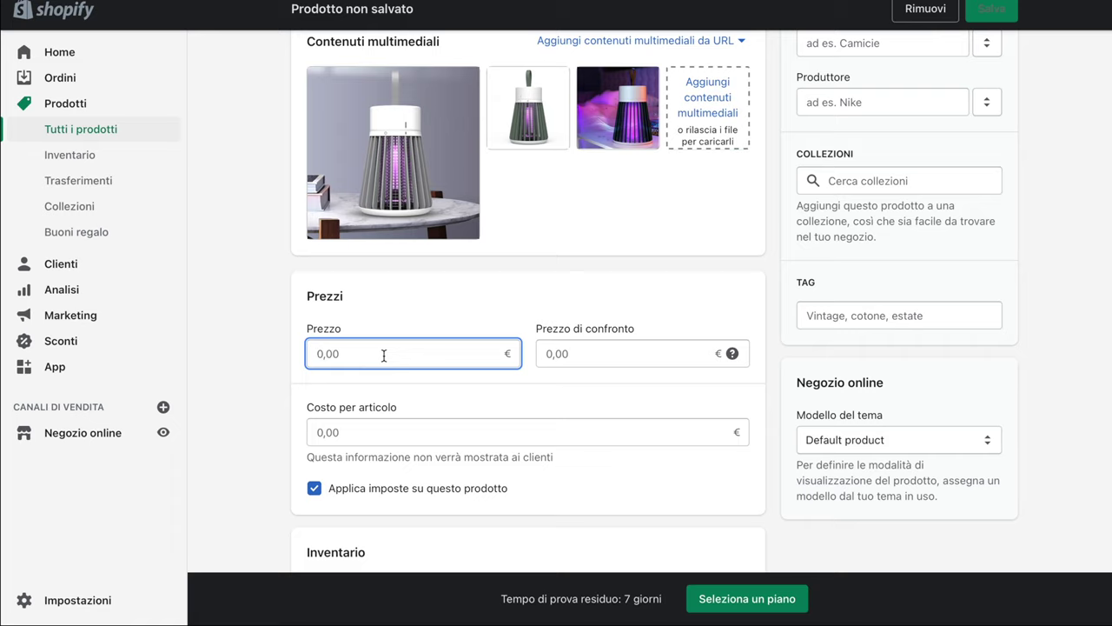
pyautogui.write('79,90')
pyautogui.press('Tab')
pyautogui.scroll(-1, 505, 448)
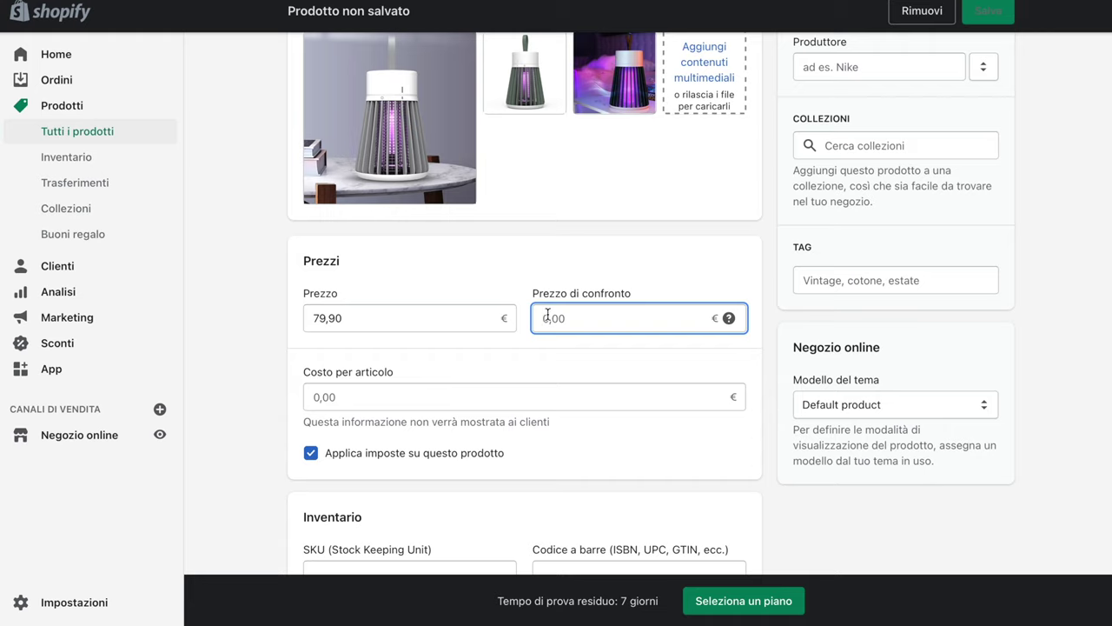
pyautogui.write('199')
pyautogui.moveTo(570, 314); pyautogui.dragTo(502, 307)
pyautogui.press('BackSpace')
pyautogui.write('1239')
pyautogui.press('BackSpace')
pyautogui.press('BackSpace')
pyautogui.write('9')
pyautogui.write('.00')
# Enter 35,00 € as the cost per item
pyautogui.click(342, 375)
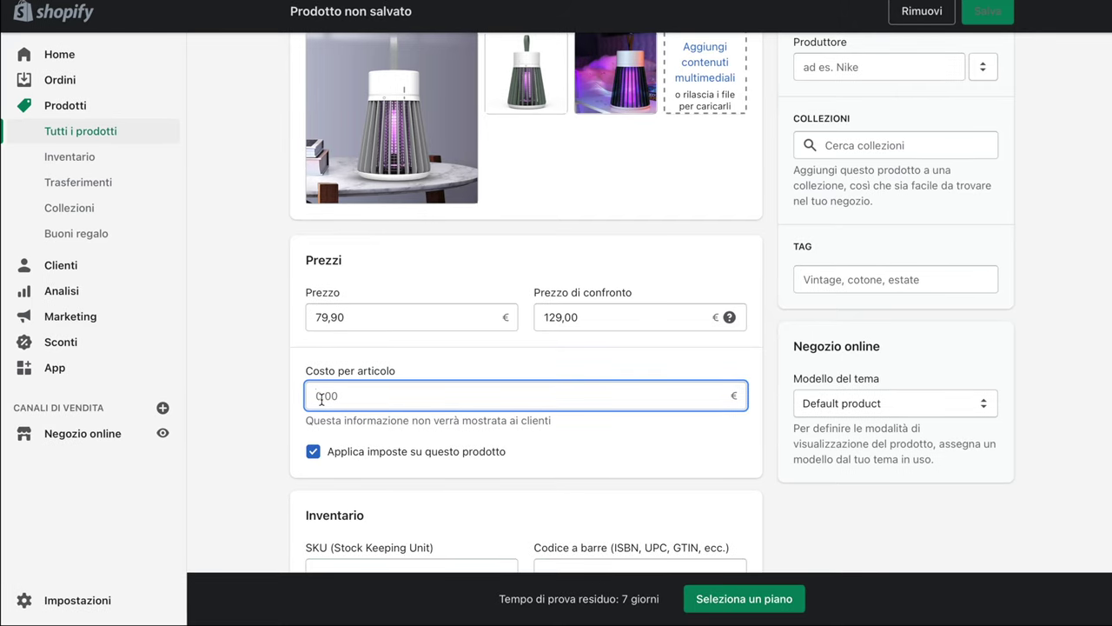
pyautogui.write('35,')
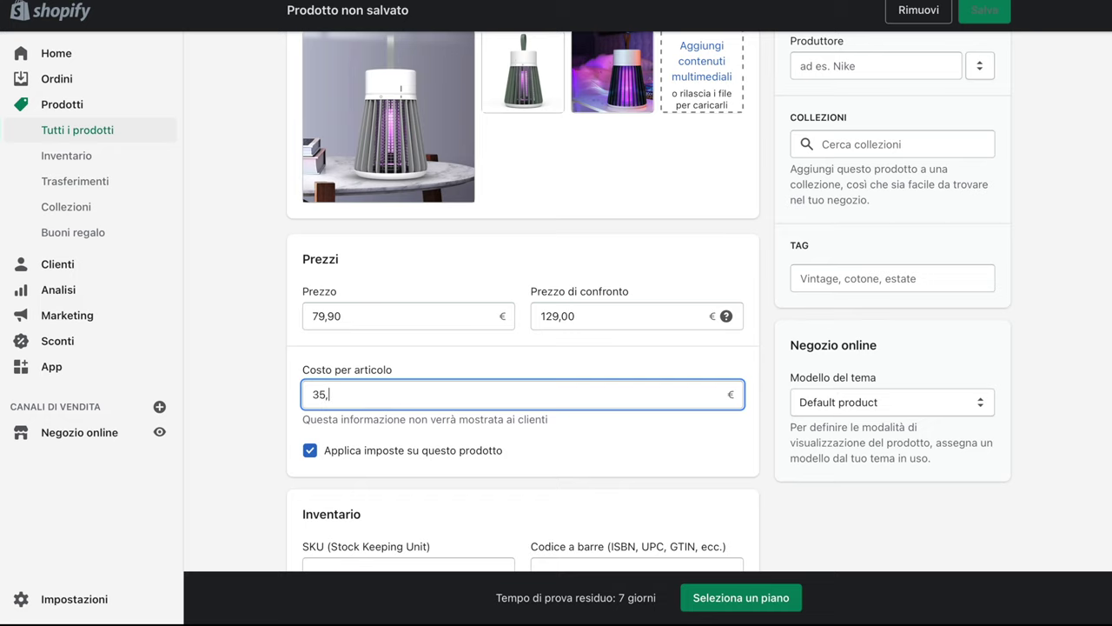
pyautogui.write('00')
pyautogui.scroll(-5, 521, 304)
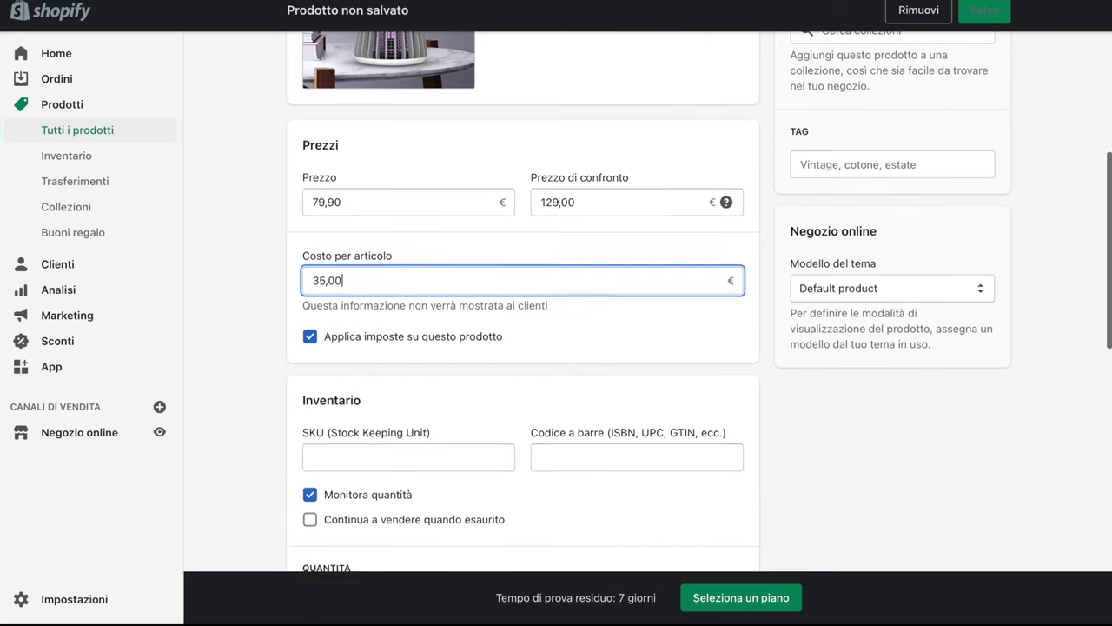
pyautogui.scroll(-1, 521, 304)
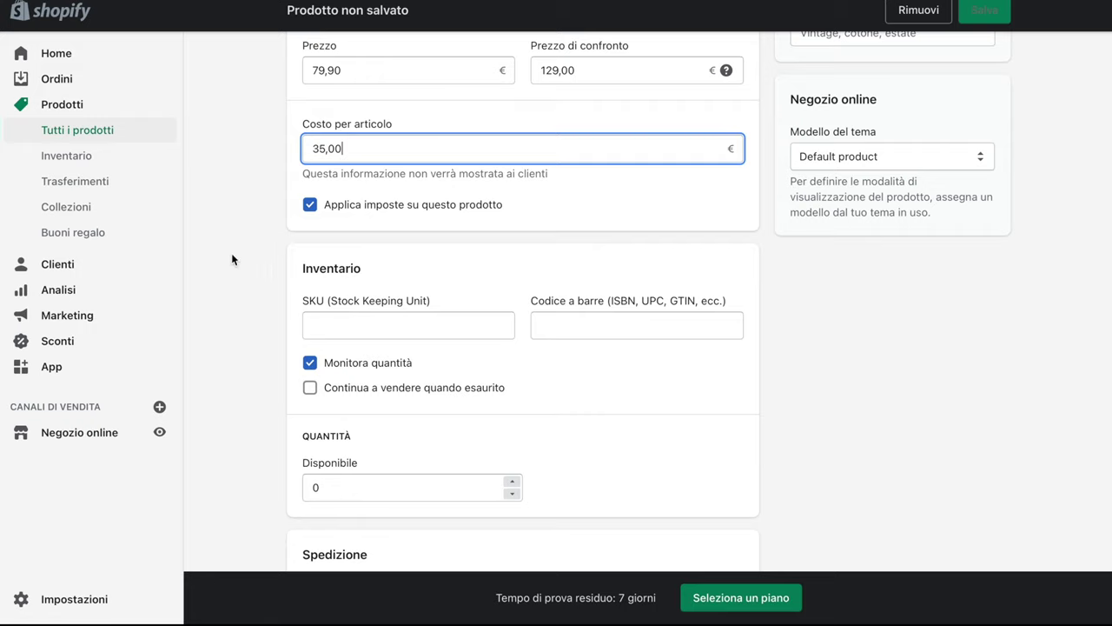
# Give the product SKU 100 and barcode 0636762-hf001
pyautogui.click(326, 329)
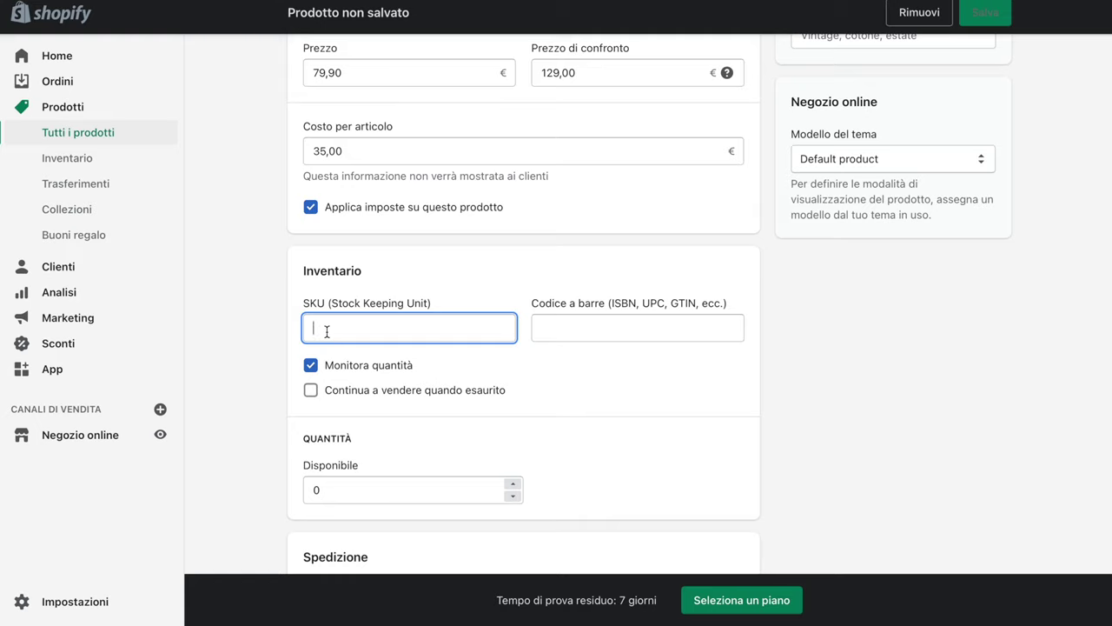
pyautogui.write('100')
pyautogui.click(601, 326)
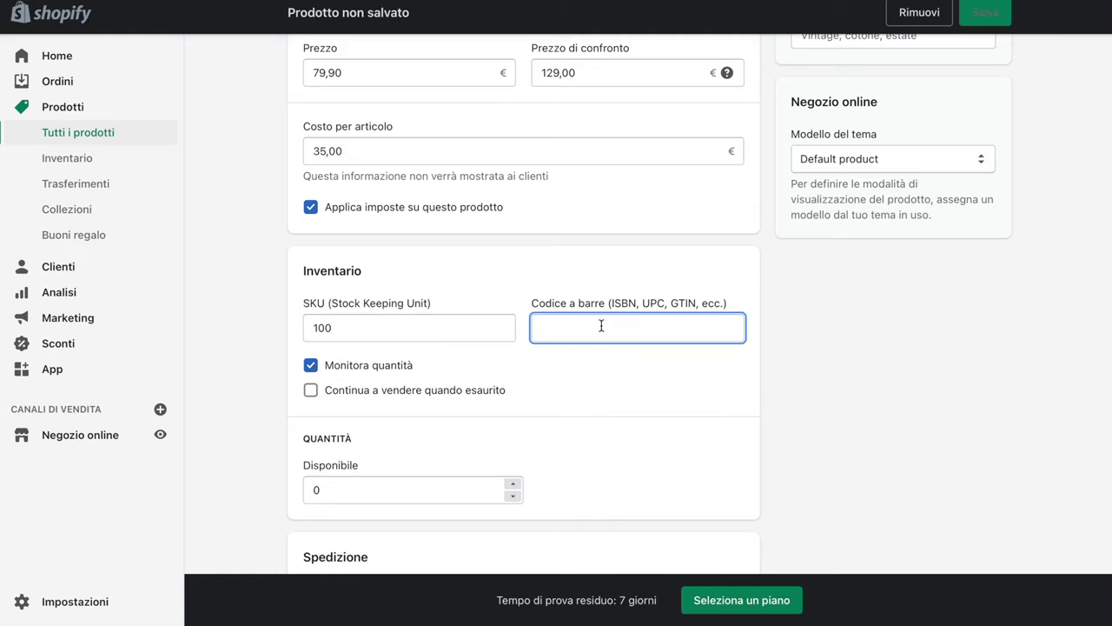
pyautogui.write('0')
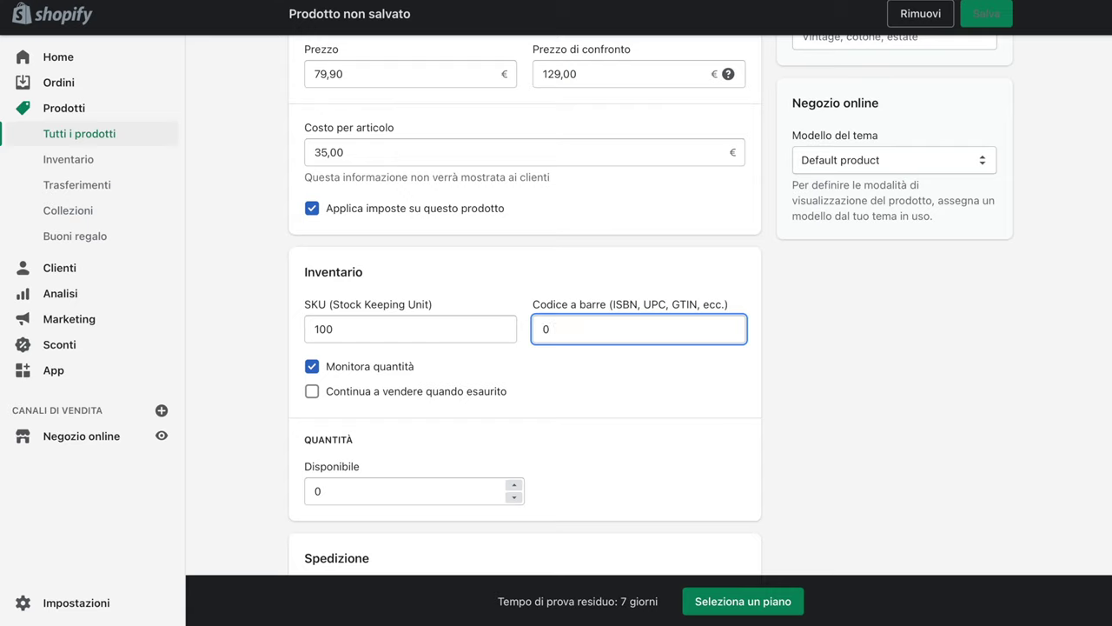
pyautogui.write('636762-hf001')
# Set 99 units available and a weight of 1,100 kg
pyautogui.scroll(-2, 469, 411)
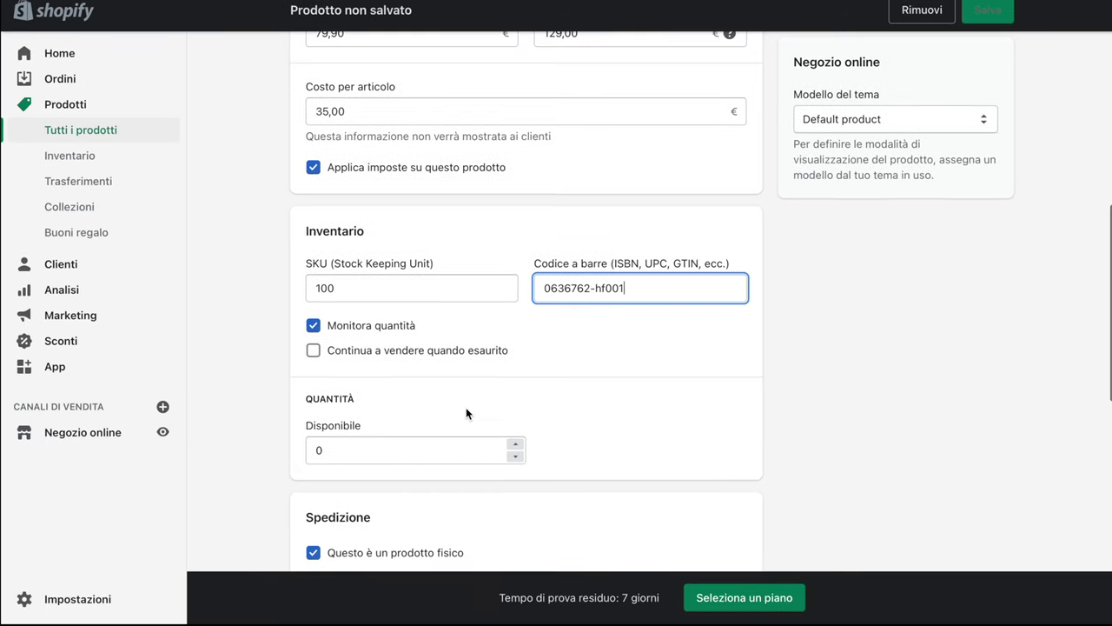
pyautogui.click(513, 392)
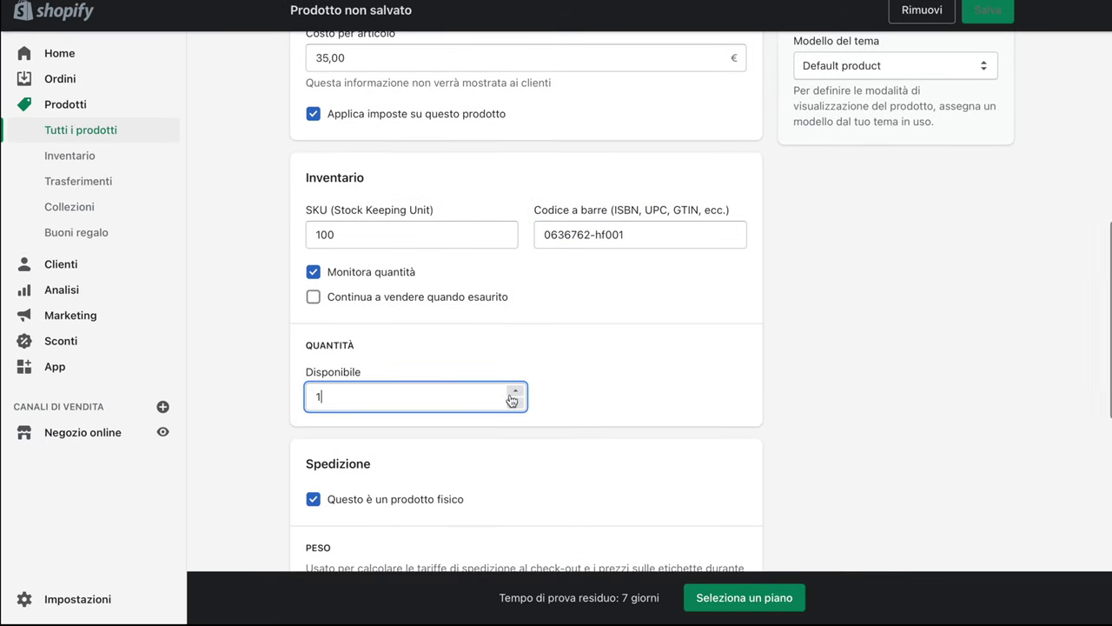
pyautogui.doubleClick(348, 408)
pyautogui.write('99')
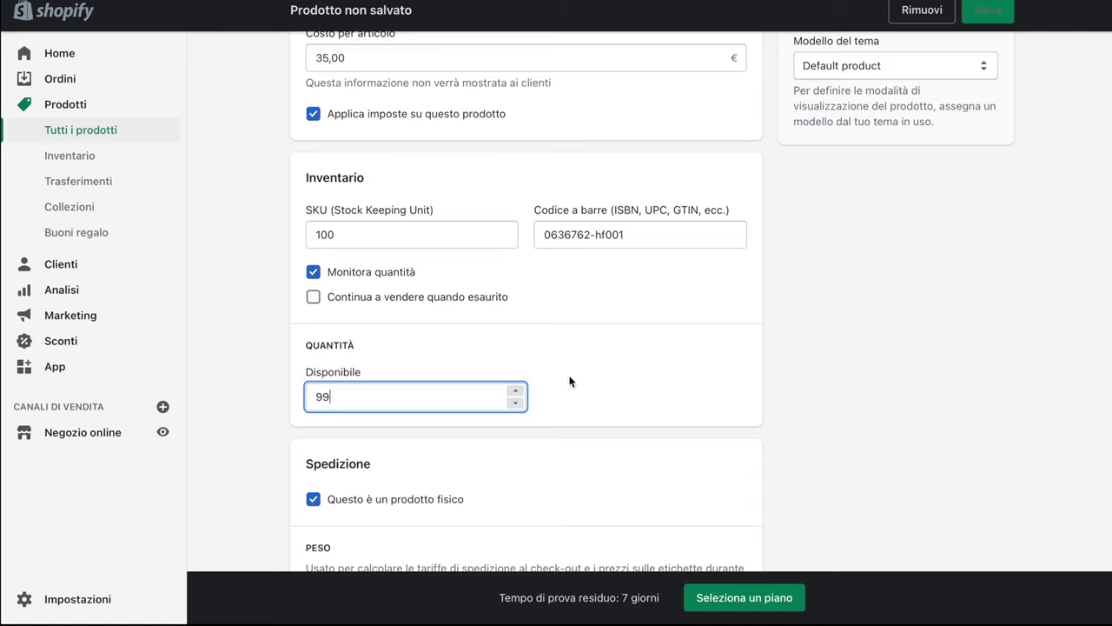
pyautogui.rightClick(569, 383)
pyautogui.click(574, 346)
pyautogui.scroll(-5, 573, 345)
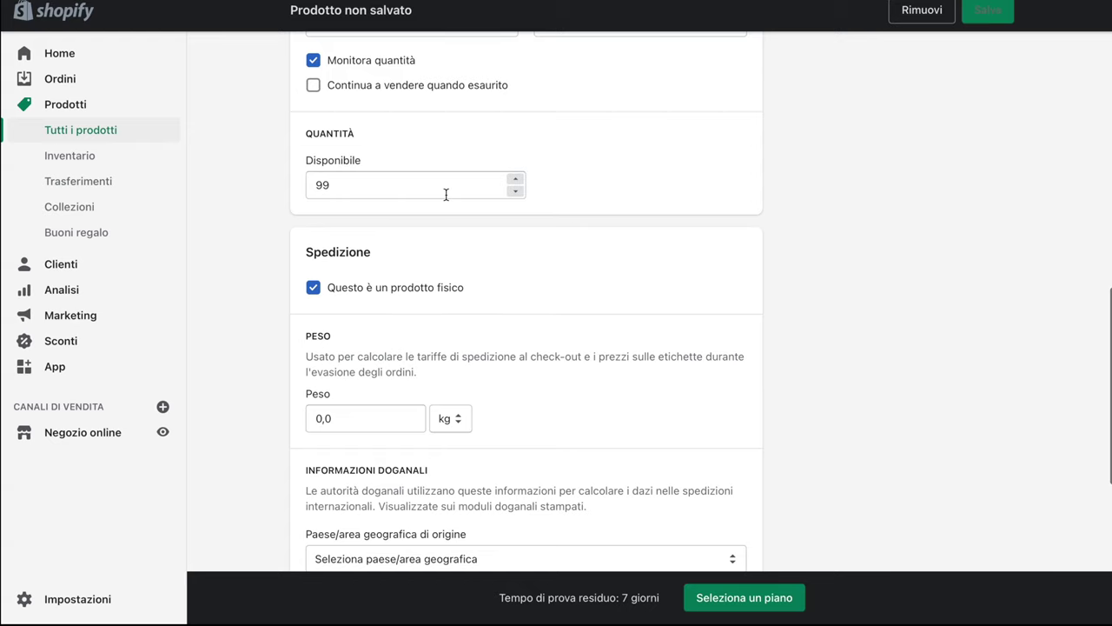
pyautogui.scroll(-3, 399, 261)
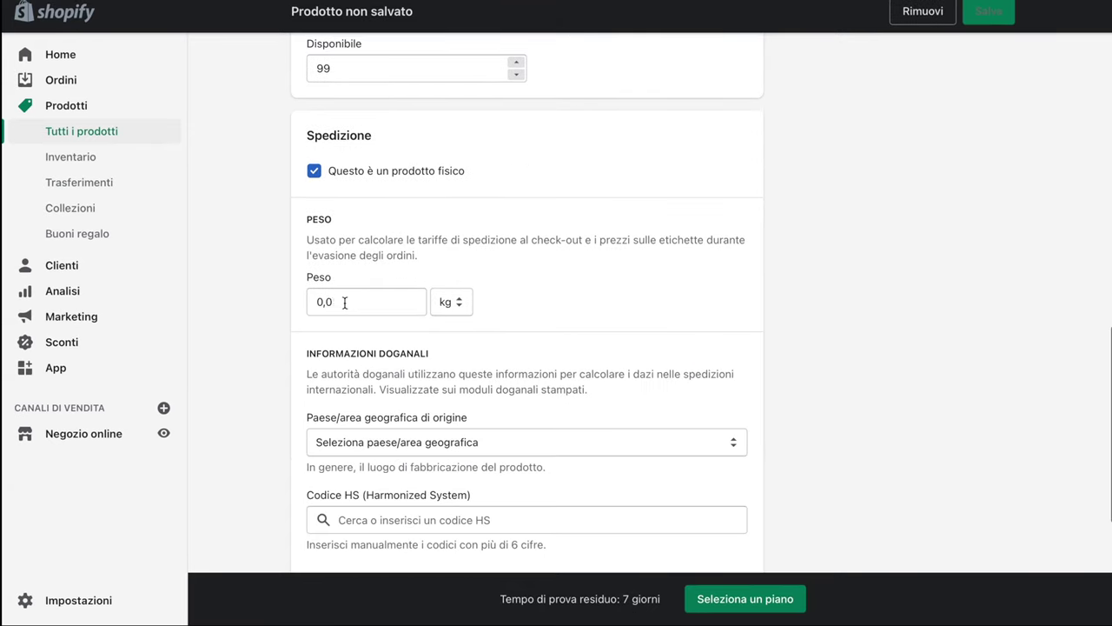
pyautogui.click(344, 302)
pyautogui.write('1,')
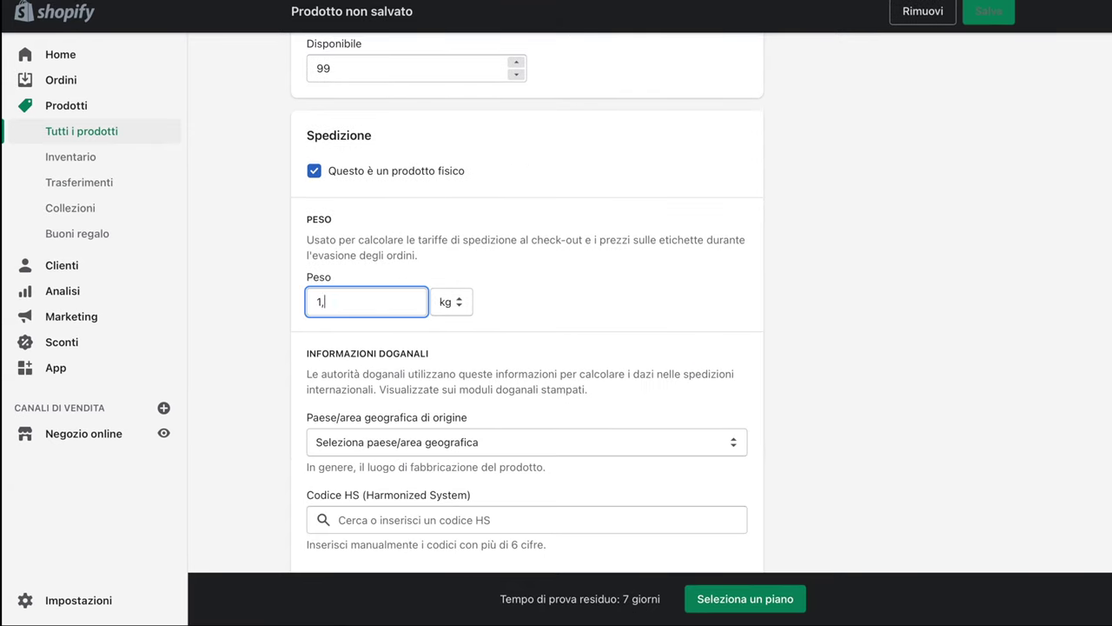
pyautogui.write('100')
pyautogui.scroll(-5, 489, 257)
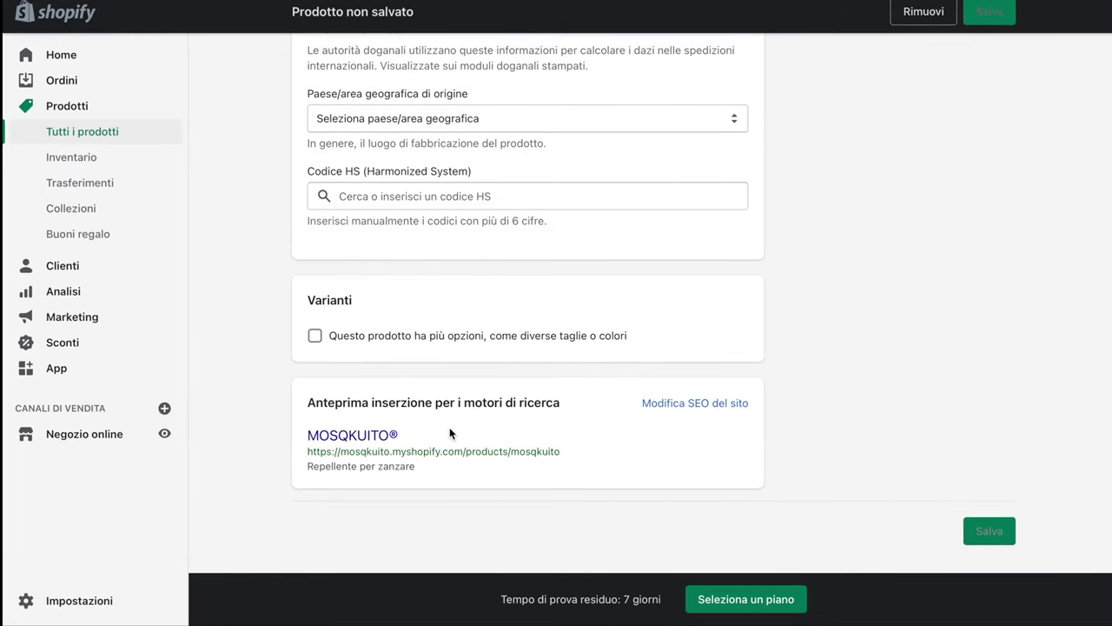
# Enable variants with a Color option holding the values Bianco and Nero
pyautogui.click(448, 336)
pyautogui.scroll(-1, 467, 365)
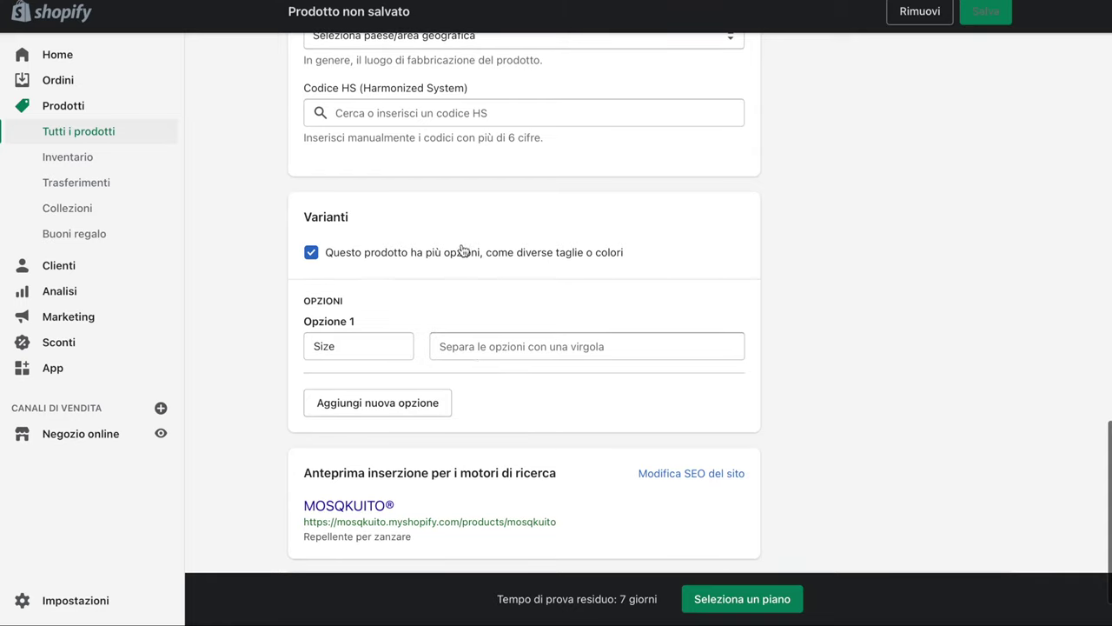
pyautogui.click(391, 345)
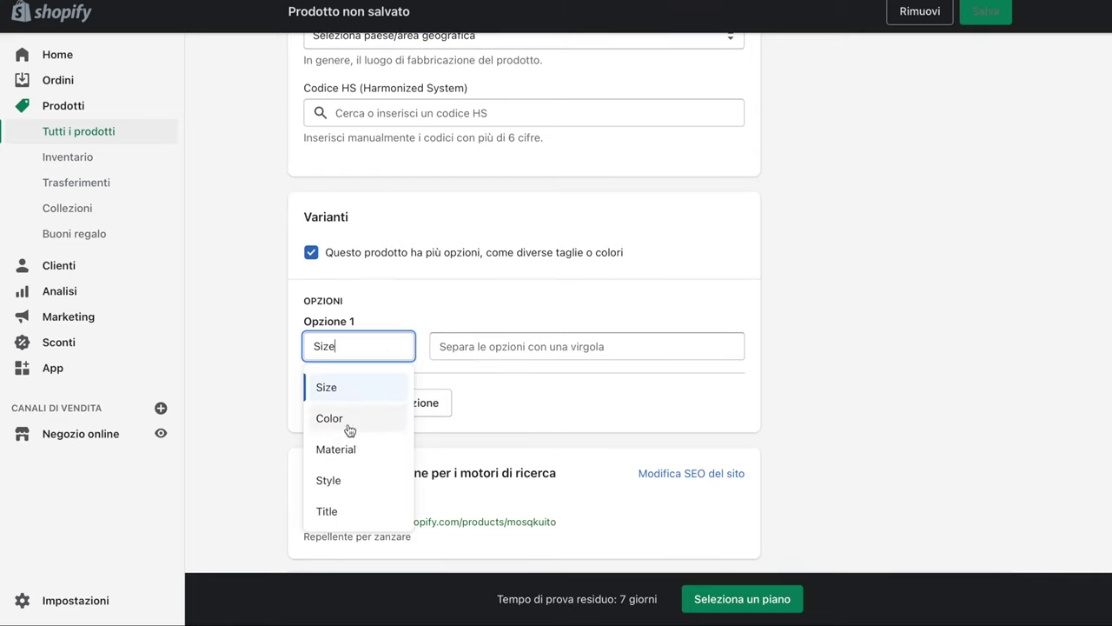
pyautogui.click(331, 418)
pyautogui.click(533, 342)
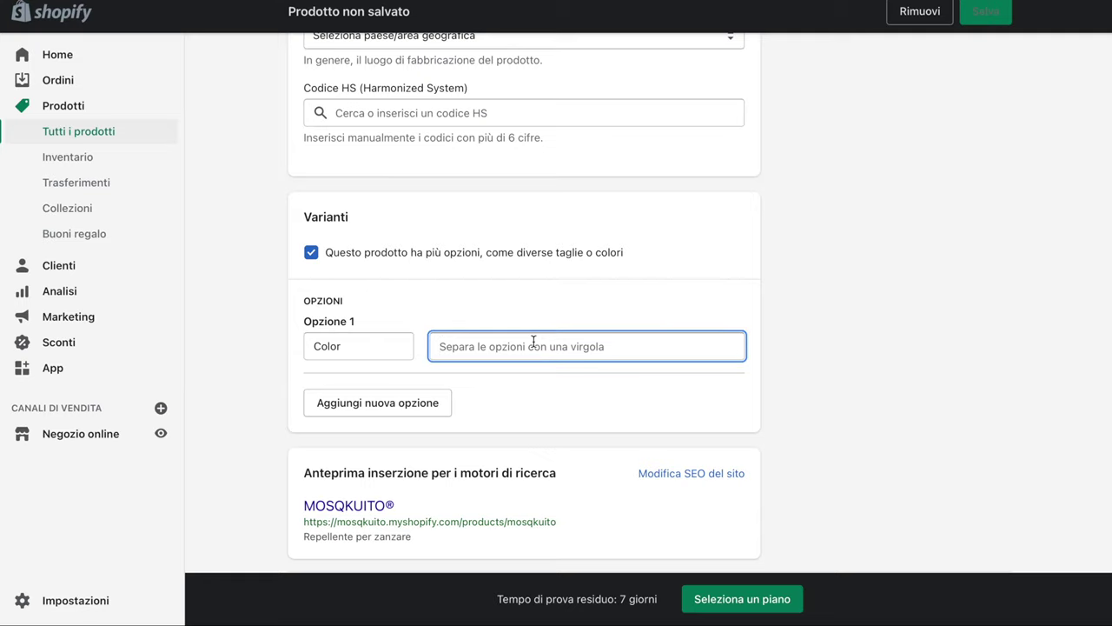
pyautogui.write('B')
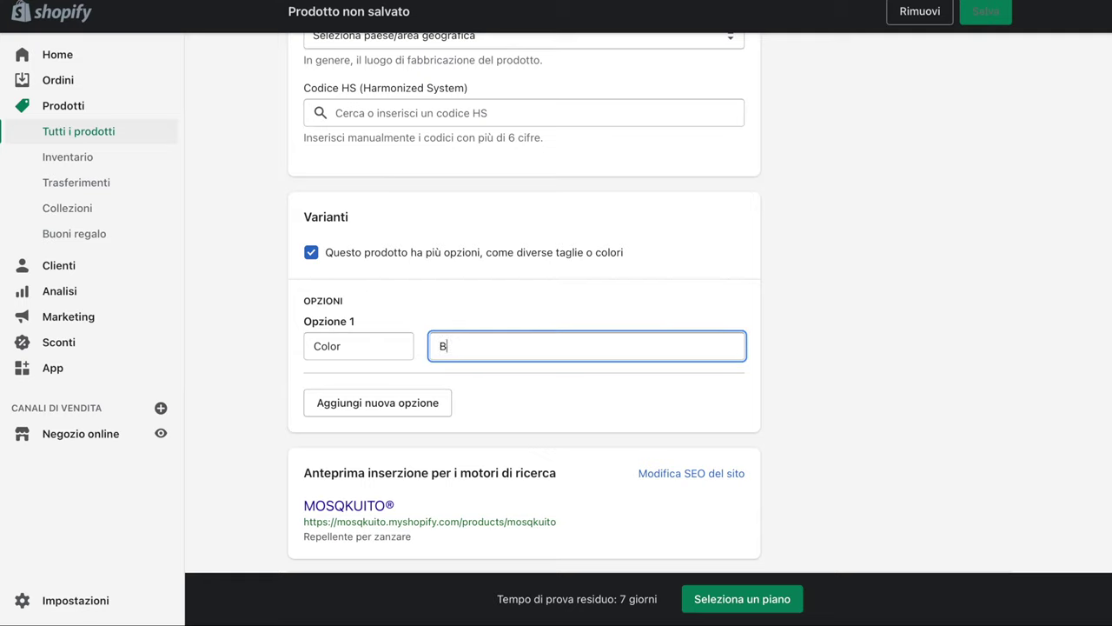
pyautogui.write('ianco')
pyautogui.press(',')
pyautogui.write('Ner')
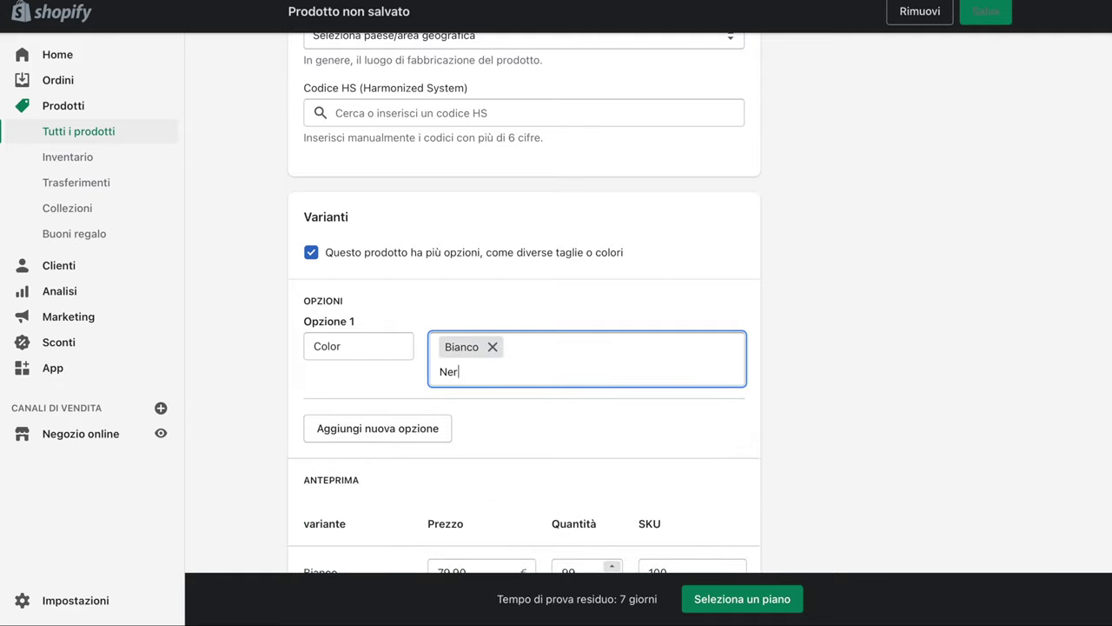
pyautogui.write('o')
pyautogui.press(',')
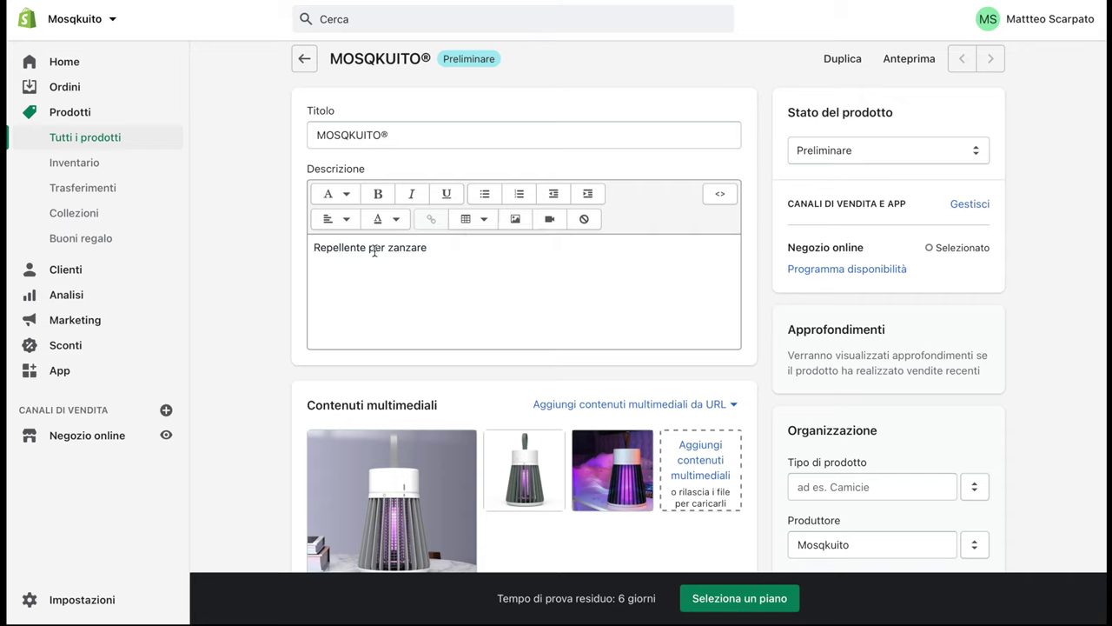
# Replace the description with new text beginning 'Stanco di essere...'
pyautogui.click(455, 247)
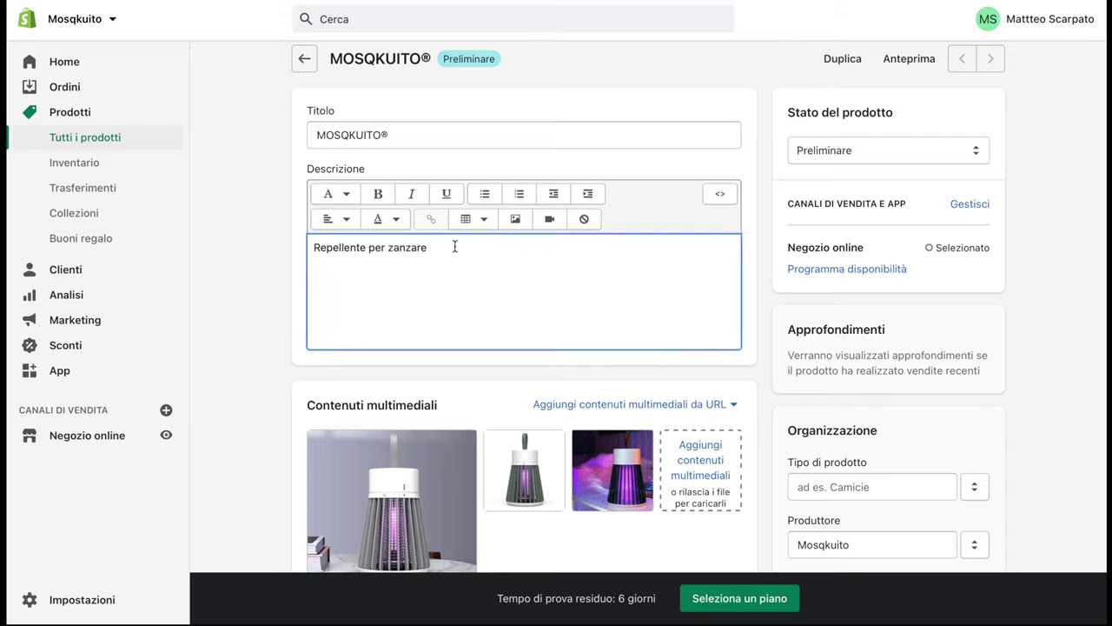
pyautogui.press('BackSpace')
pyautogui.press('BackSpace')
pyautogui.press('BackSpace')
pyautogui.press('BackSpace')
pyautogui.press('BackSpace')
pyautogui.press('BackSpace')
pyautogui.press('BackSpace')
pyautogui.press('BackSpace')
pyautogui.press('BackSpace')
pyautogui.press('BackSpace')
pyautogui.press('BackSpace')
pyautogui.press('BackSpace')
pyautogui.press('BackSpace')
pyautogui.press('BackSpace')
pyautogui.press('BackSpace')
pyautogui.press('BackSpace')
pyautogui.press('BackSpace')
pyautogui.press('BackSpace')
pyautogui.press('BackSpace')
pyautogui.press('BackSpace')
pyautogui.press('BackSpace')
pyautogui.press('BackSpace')
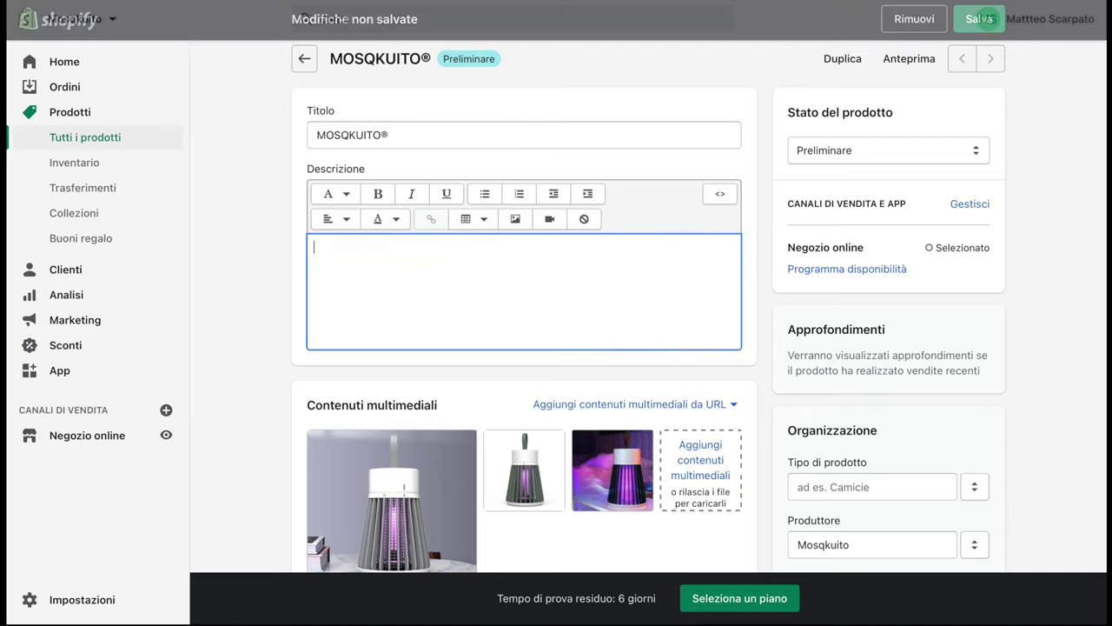
pyautogui.write('Stanco')
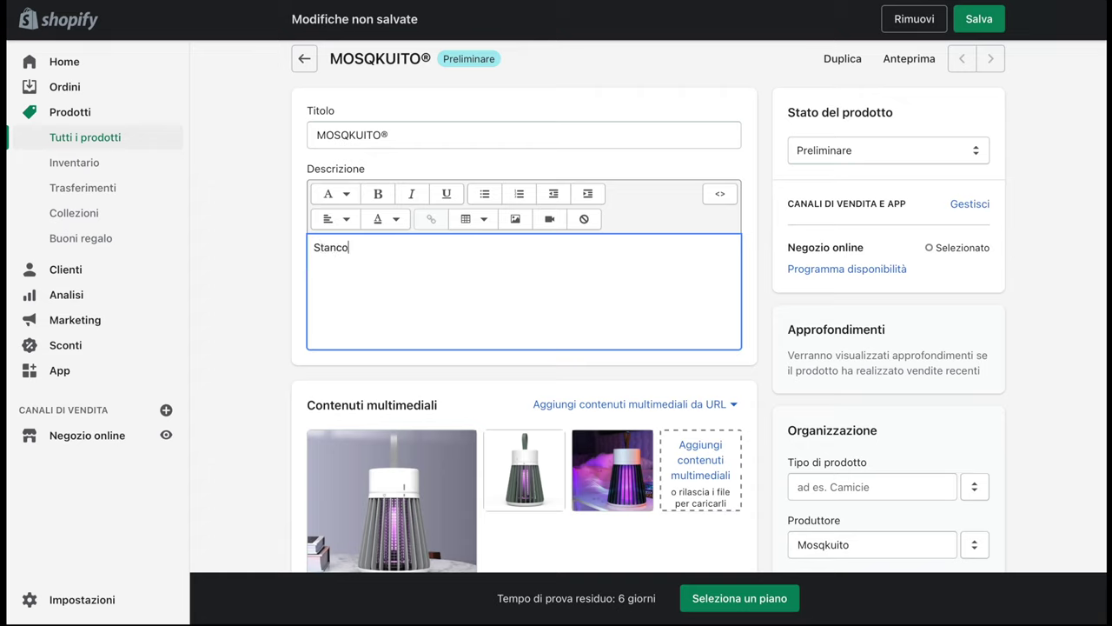
pyautogui.write(' di essere distur')
pyautogui.write('bato mentre ')
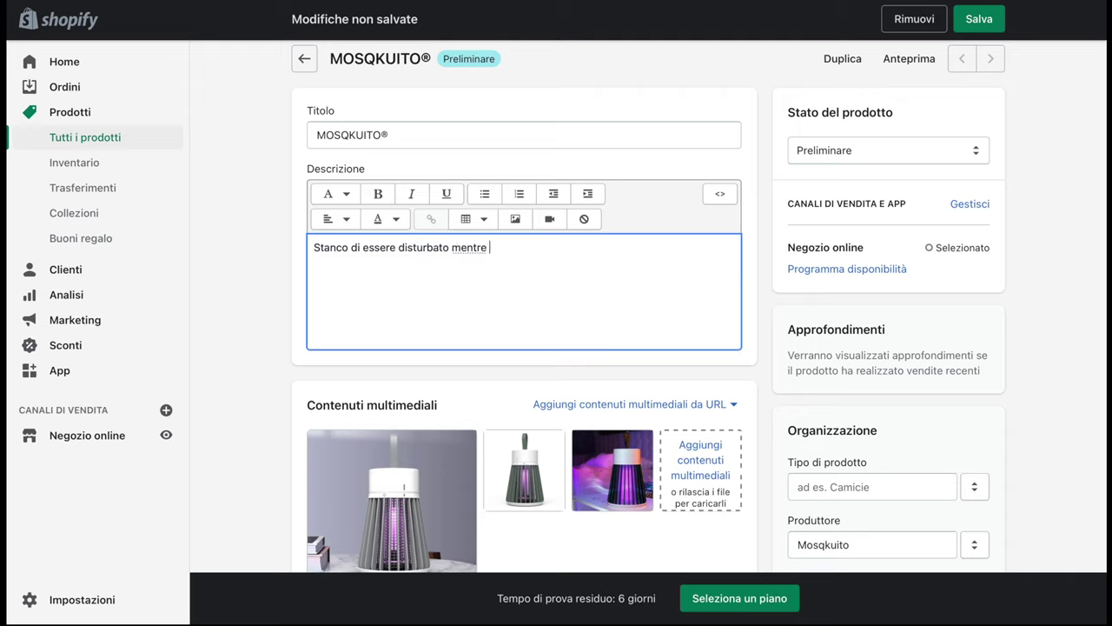
pyautogui.write('do')
pyautogui.press('BackSpace')
# Insert the details infographic into the description and shrink it to fit
pyautogui.click(518, 226)
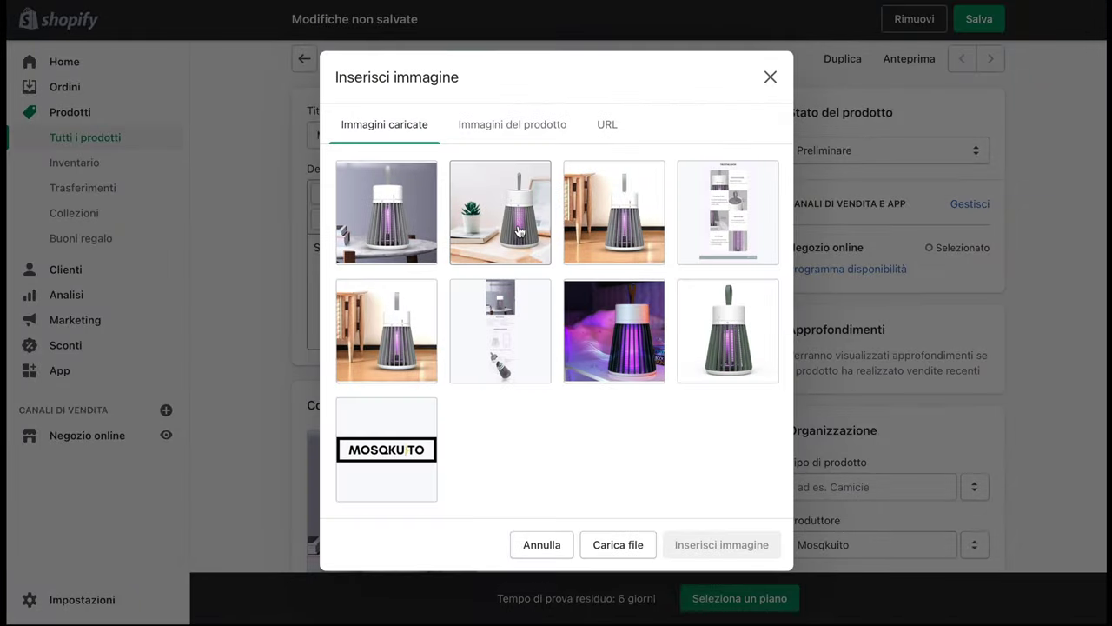
pyautogui.click(719, 222)
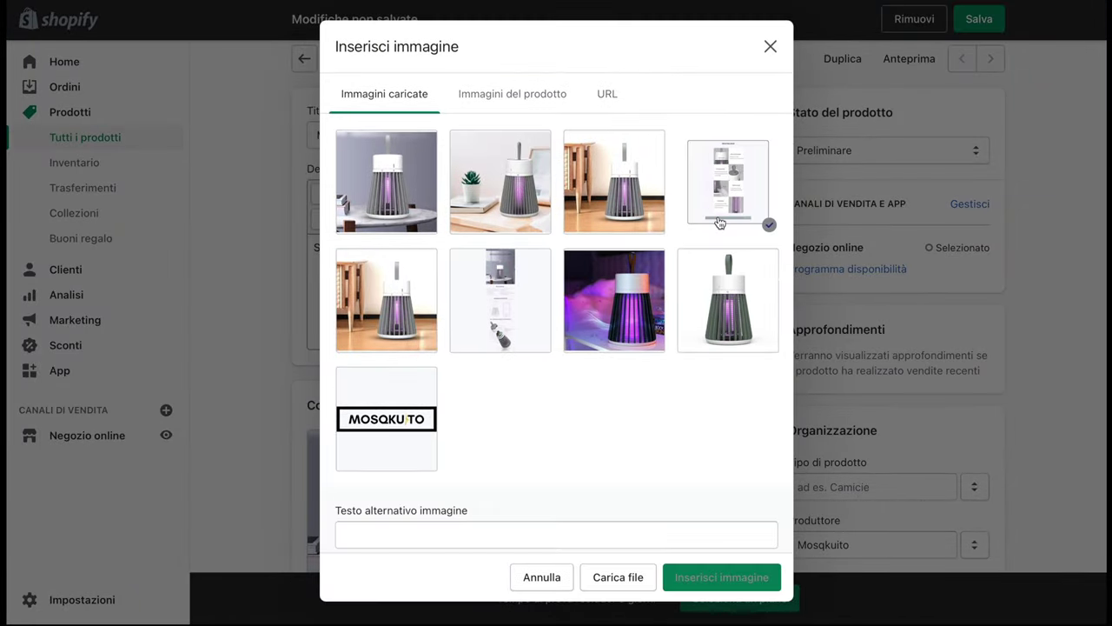
pyautogui.click(688, 571)
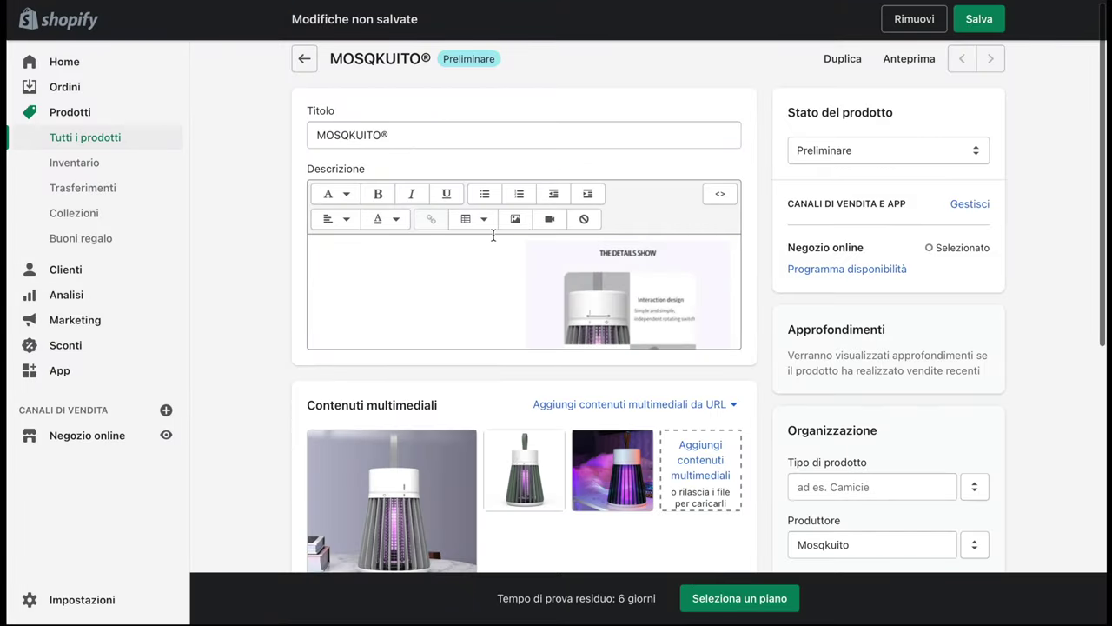
pyautogui.scroll(1, 493, 241)
pyautogui.scroll(-1, 493, 241)
pyautogui.click(606, 241)
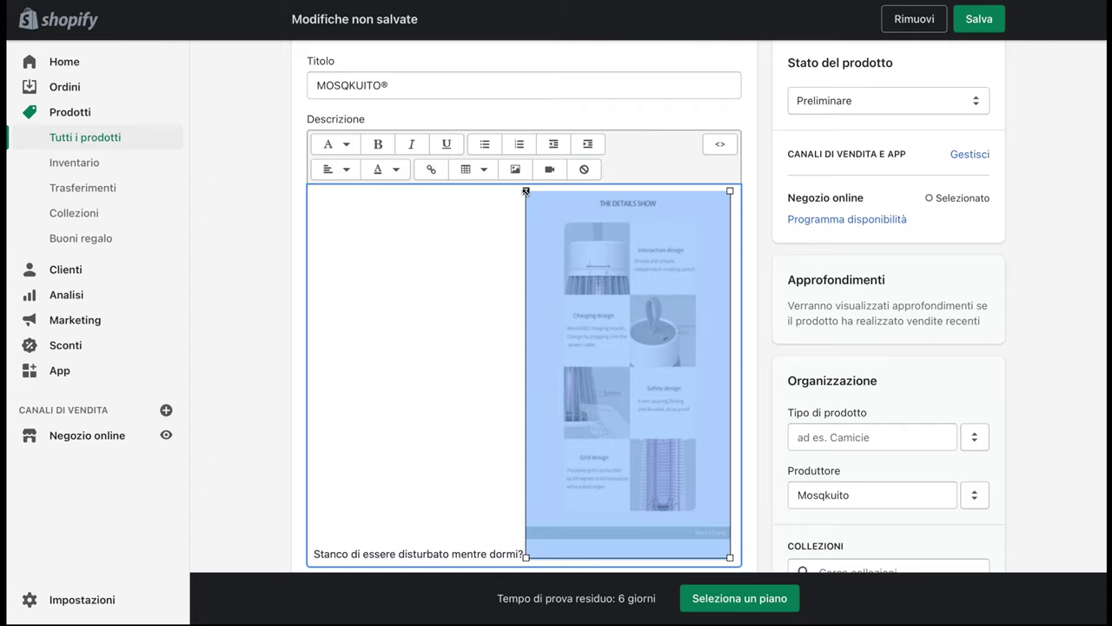
pyautogui.moveTo(526, 191); pyautogui.dragTo(415, 198)
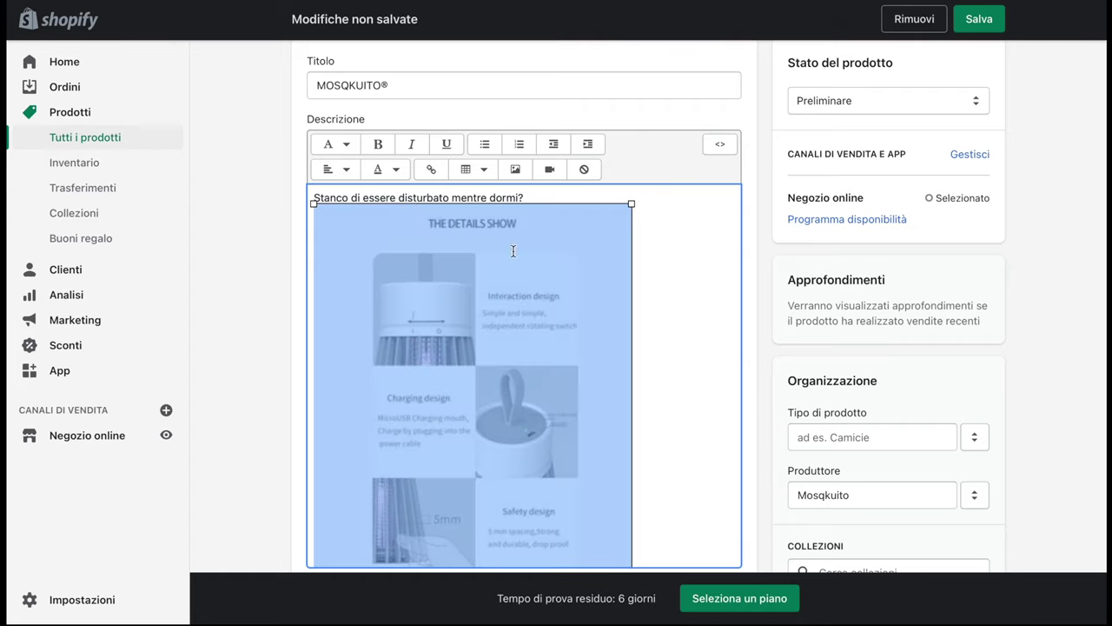
pyautogui.click(663, 266)
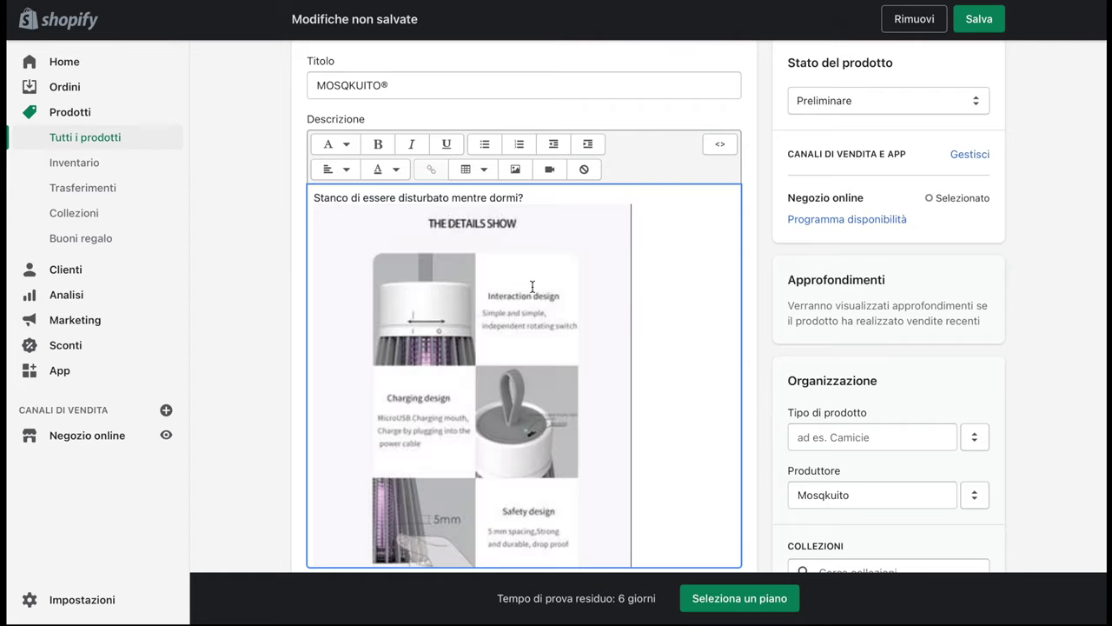
pyautogui.click(624, 221)
pyautogui.moveTo(633, 205); pyautogui.dragTo(594, 252)
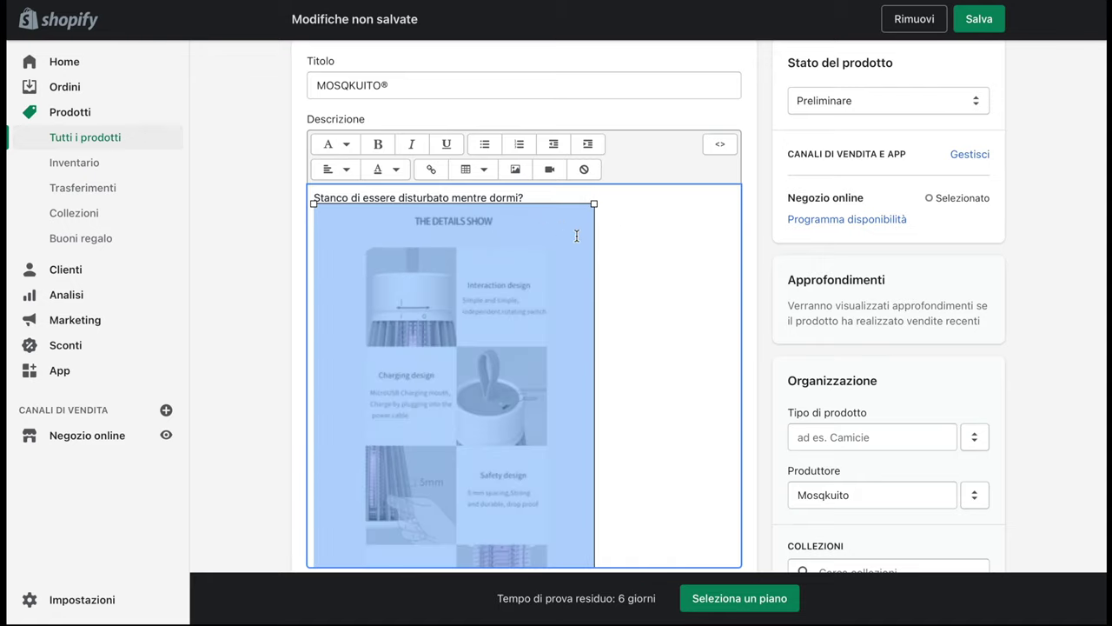
pyautogui.click(605, 244)
pyautogui.scroll(-4, 604, 243)
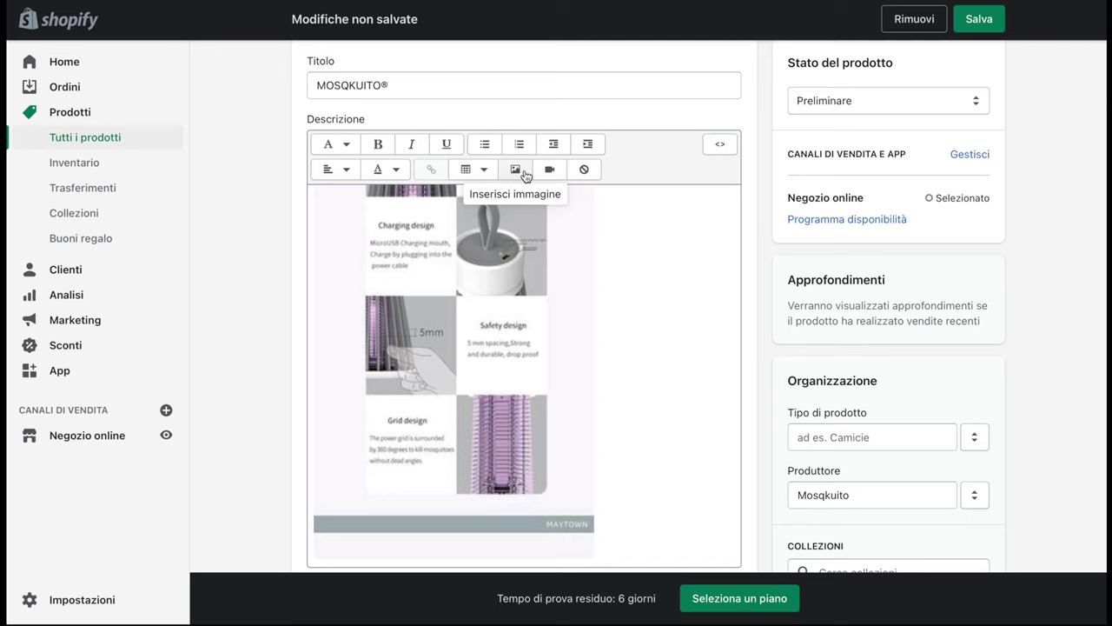
# Add the first lamp photo below the infographic and save the product
pyautogui.click(516, 170)
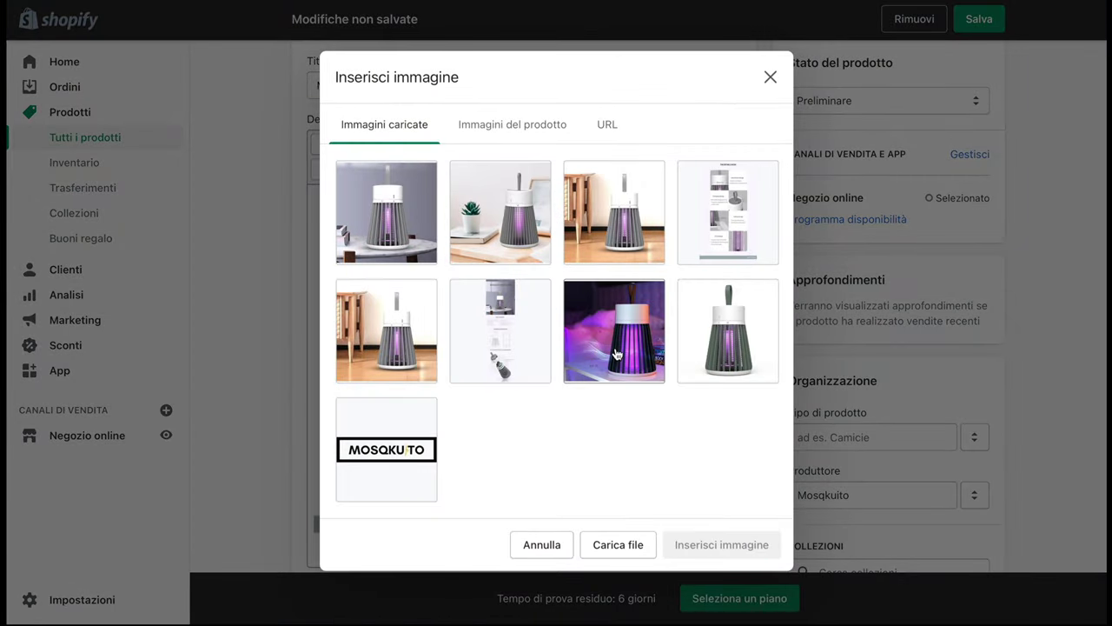
pyautogui.click(401, 233)
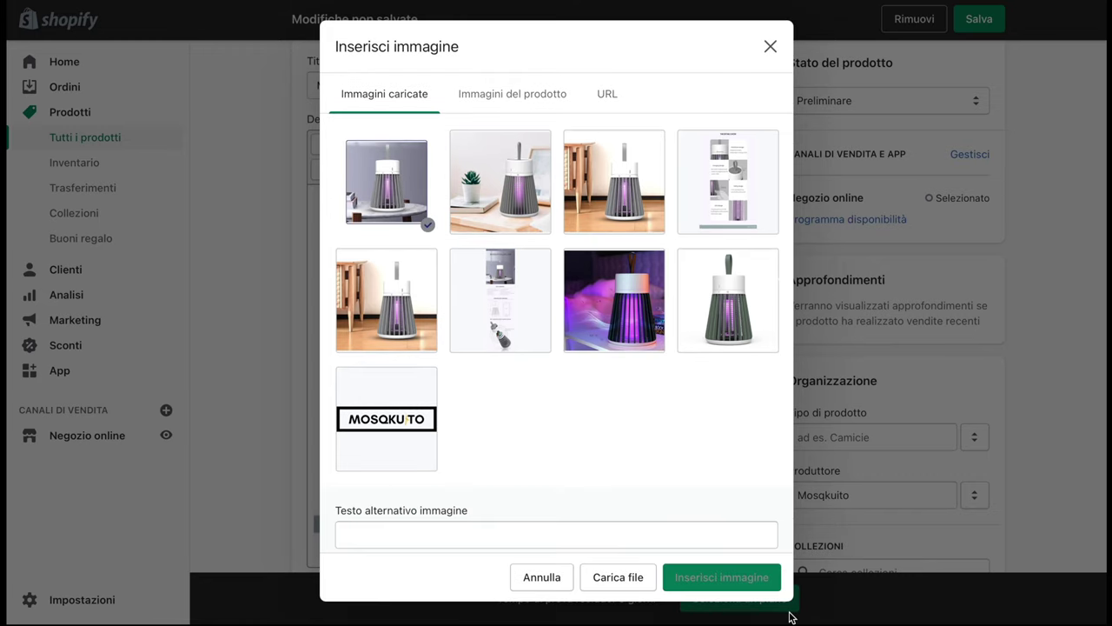
pyautogui.click(730, 579)
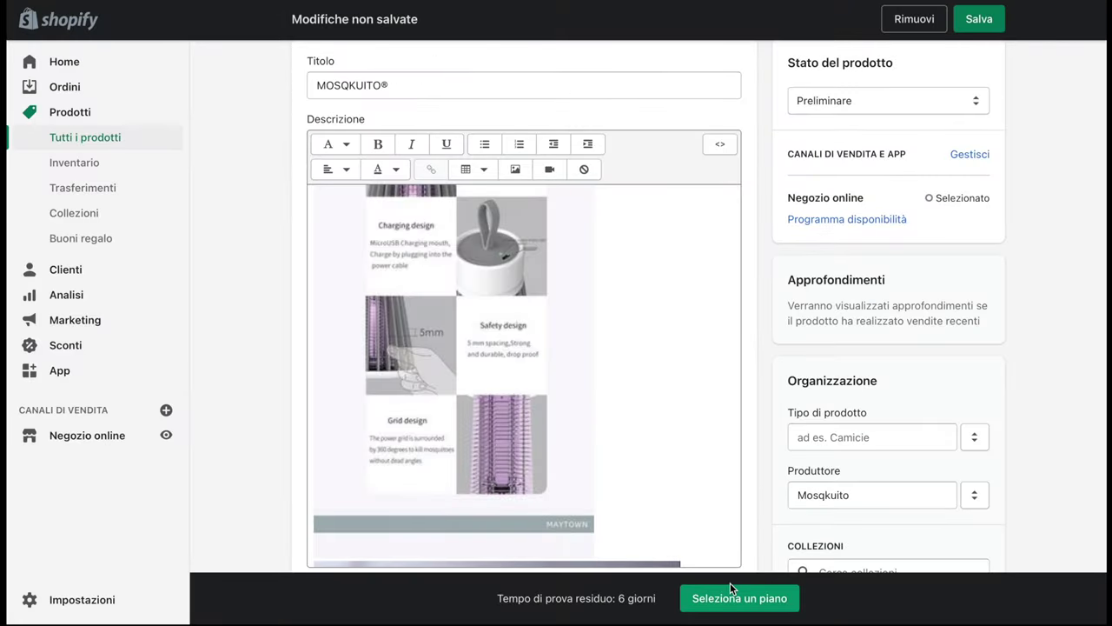
pyautogui.scroll(-10, 636, 478)
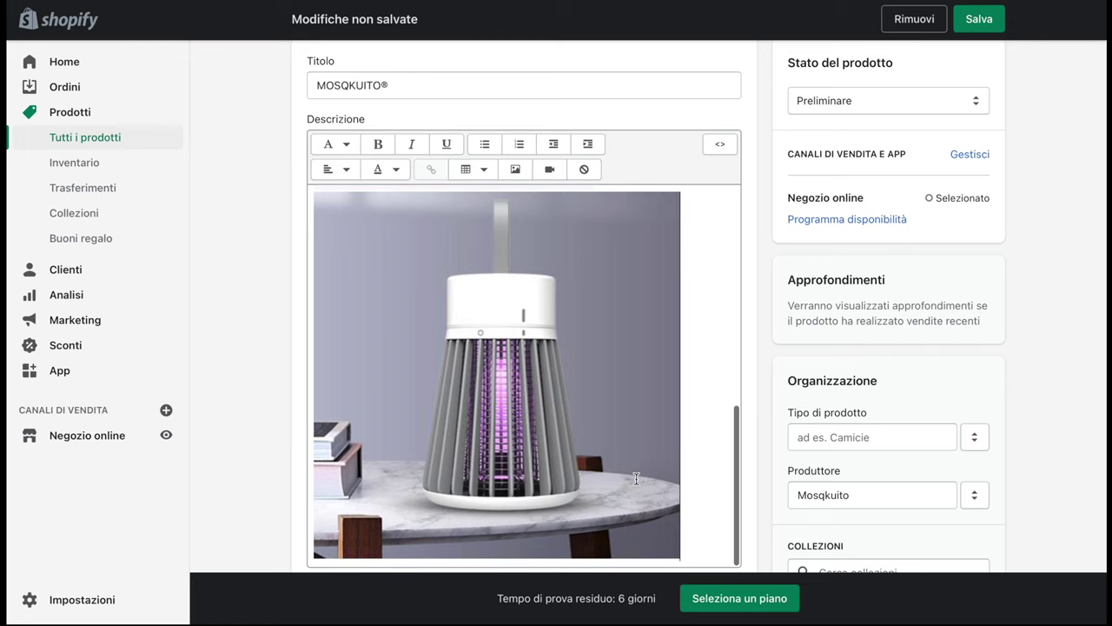
pyautogui.scroll(4, 636, 479)
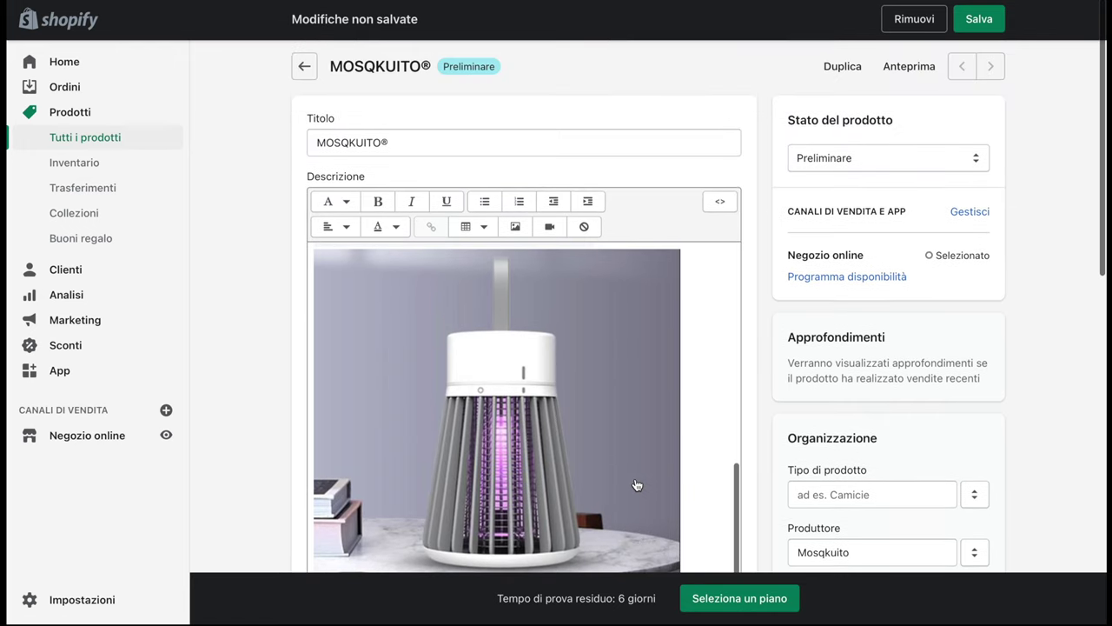
pyautogui.click(977, 23)
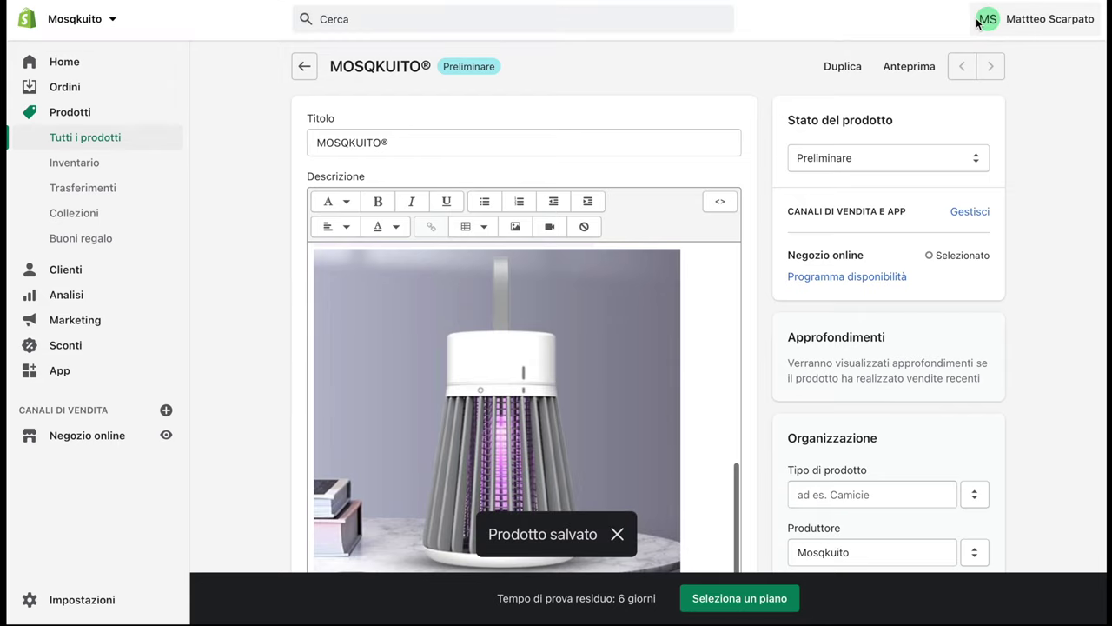
# Preview the MOSQKUITO product page in the storefront, browsing its lamp photos and colour options
pyautogui.click(909, 67)
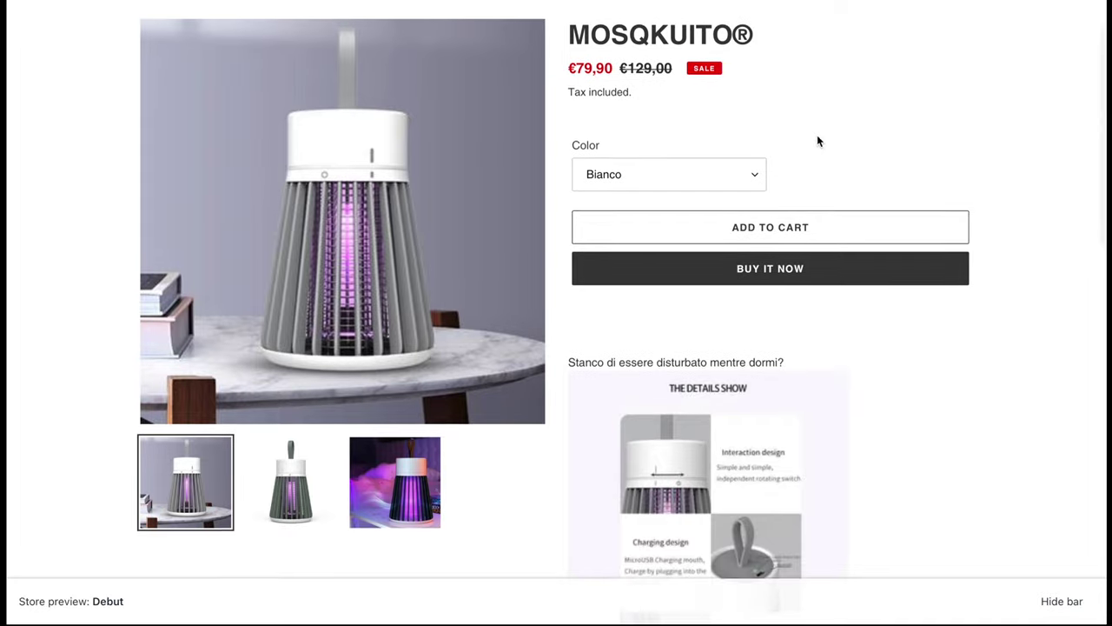
pyautogui.scroll(-4, 817, 140)
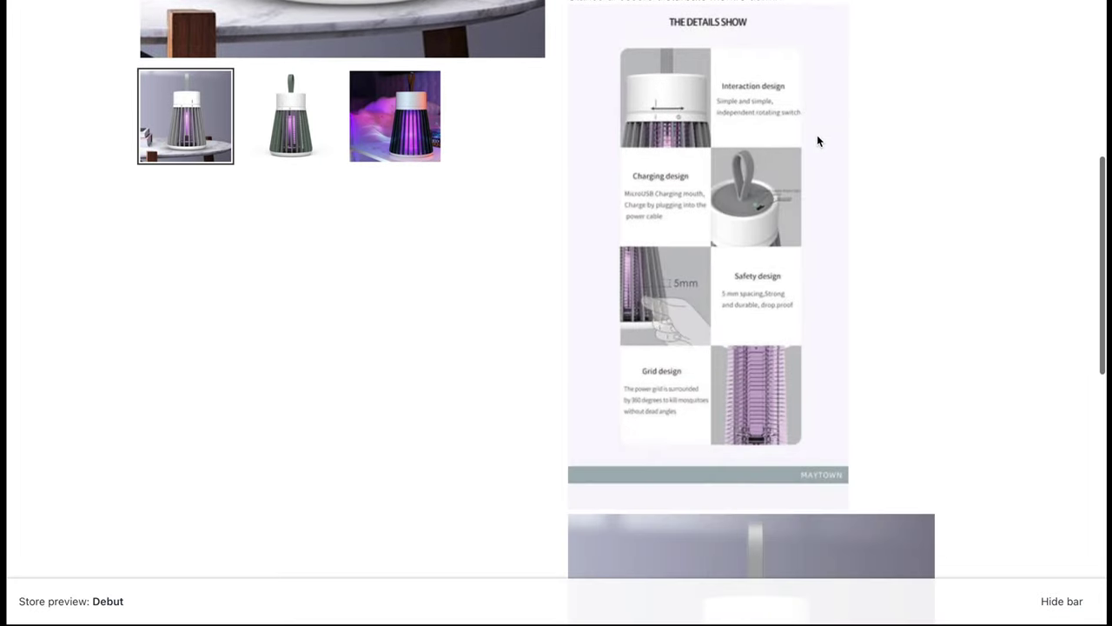
pyautogui.scroll(1, 816, 141)
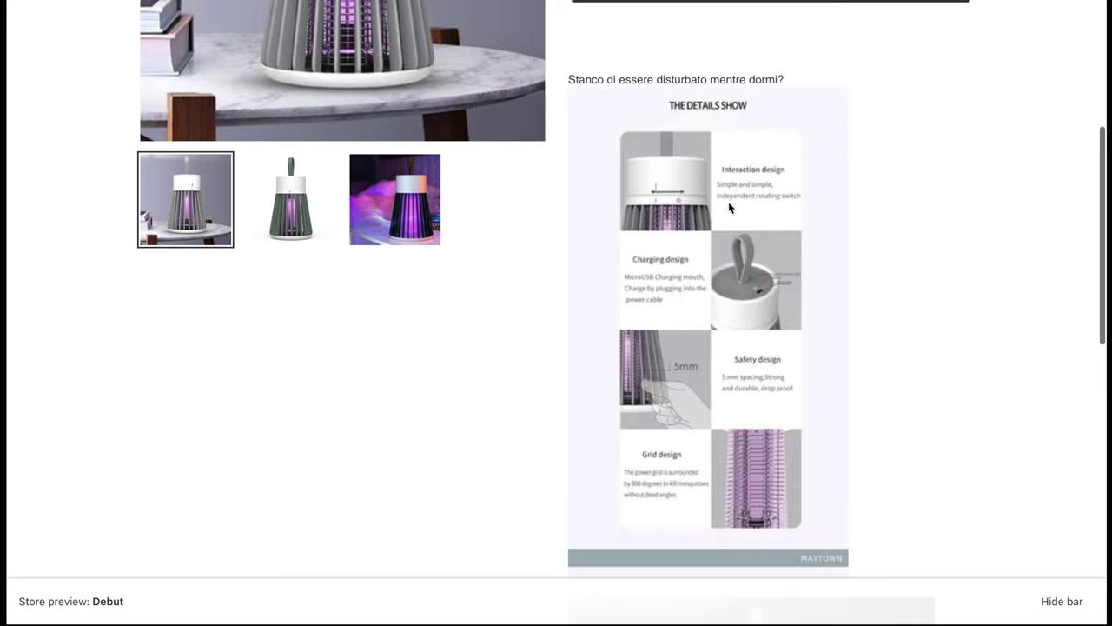
pyautogui.scroll(1, 733, 282)
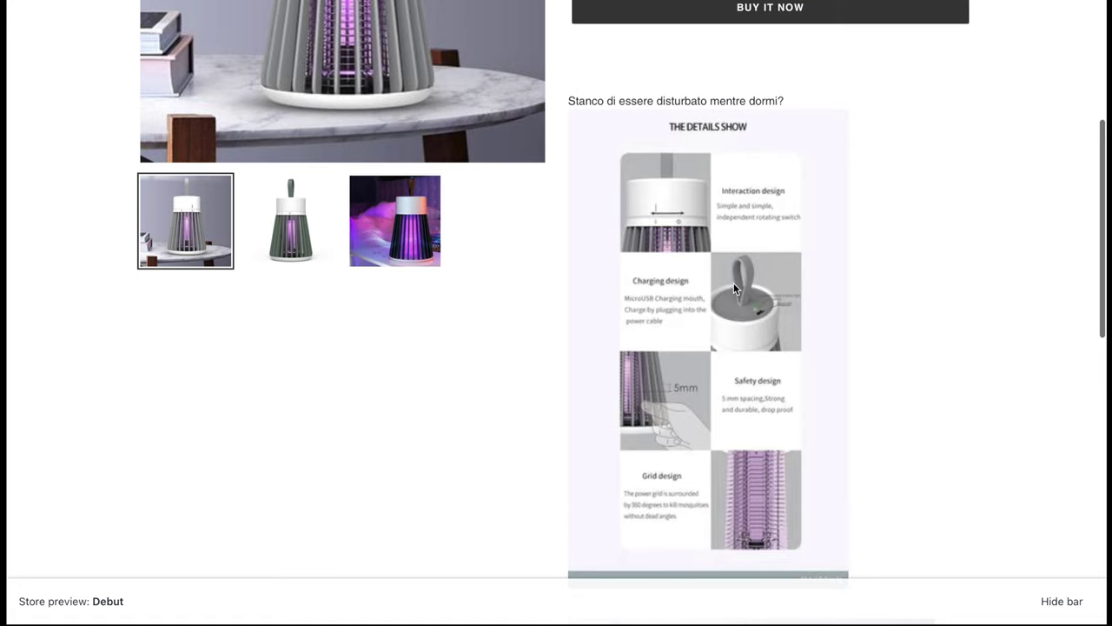
pyautogui.scroll(2, 729, 309)
pyautogui.scroll(4, 728, 315)
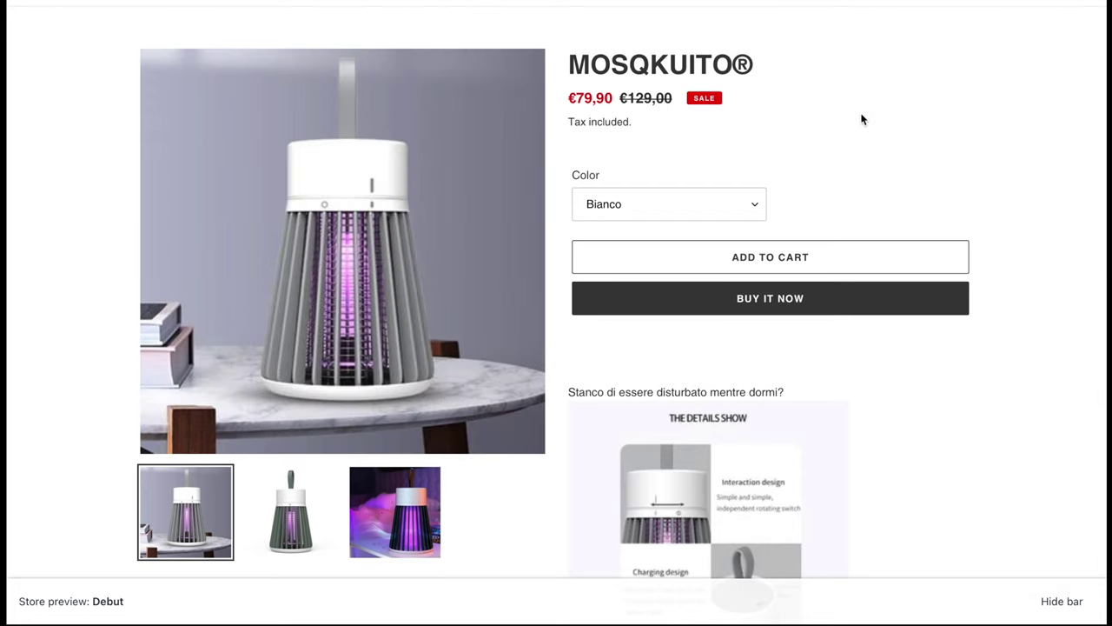
pyautogui.scroll(-9, 851, 149)
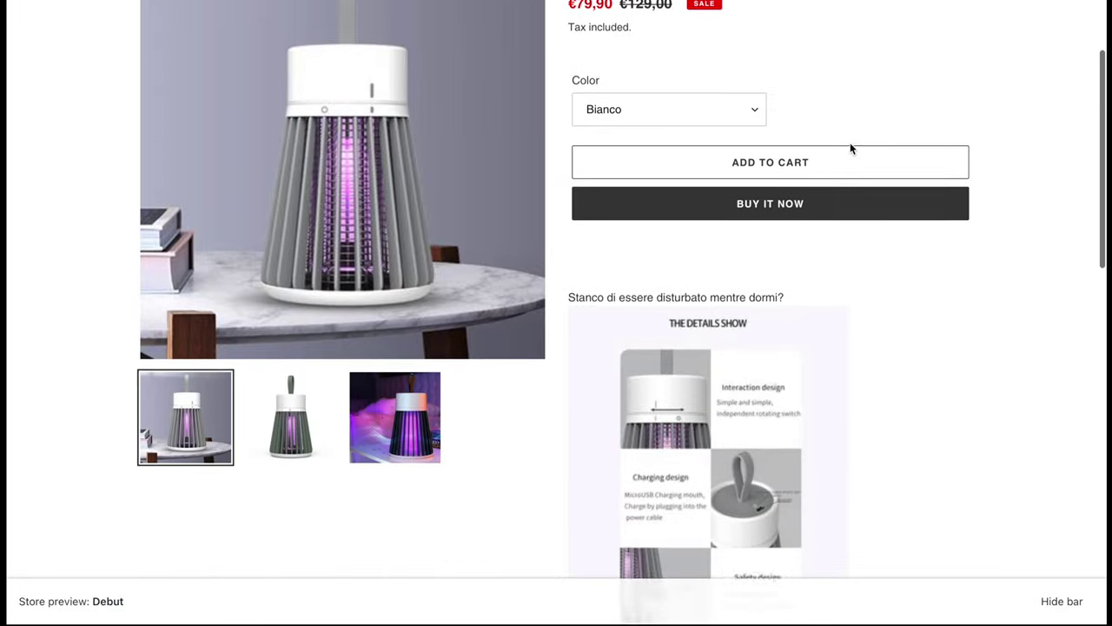
pyautogui.scroll(-10, 851, 149)
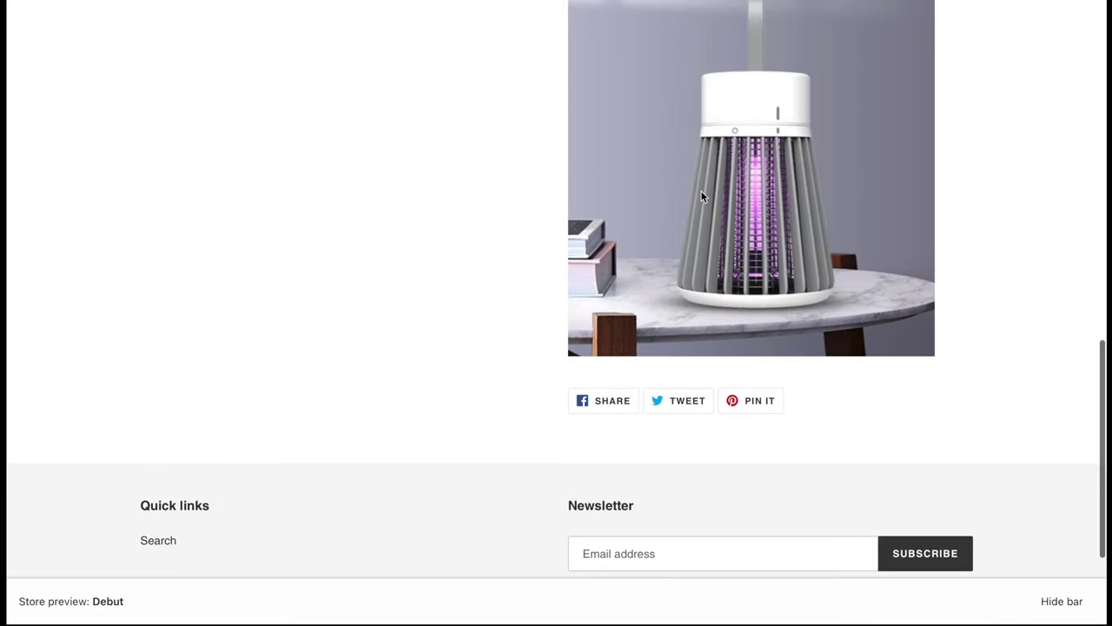
pyautogui.scroll(5, 701, 191)
pyautogui.scroll(12, 700, 191)
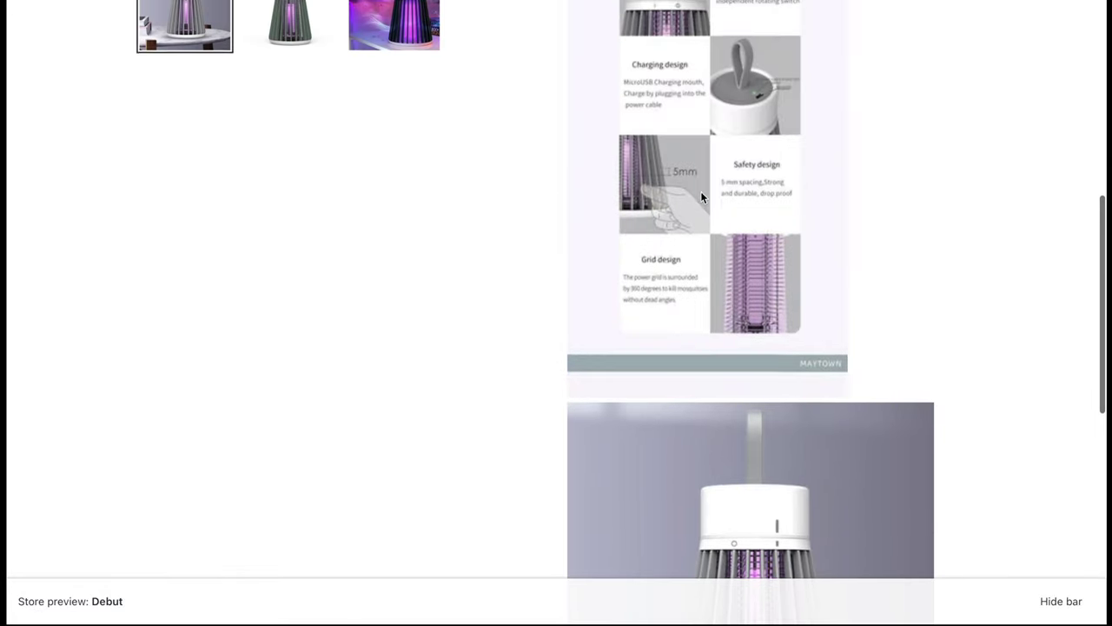
pyautogui.click(322, 285)
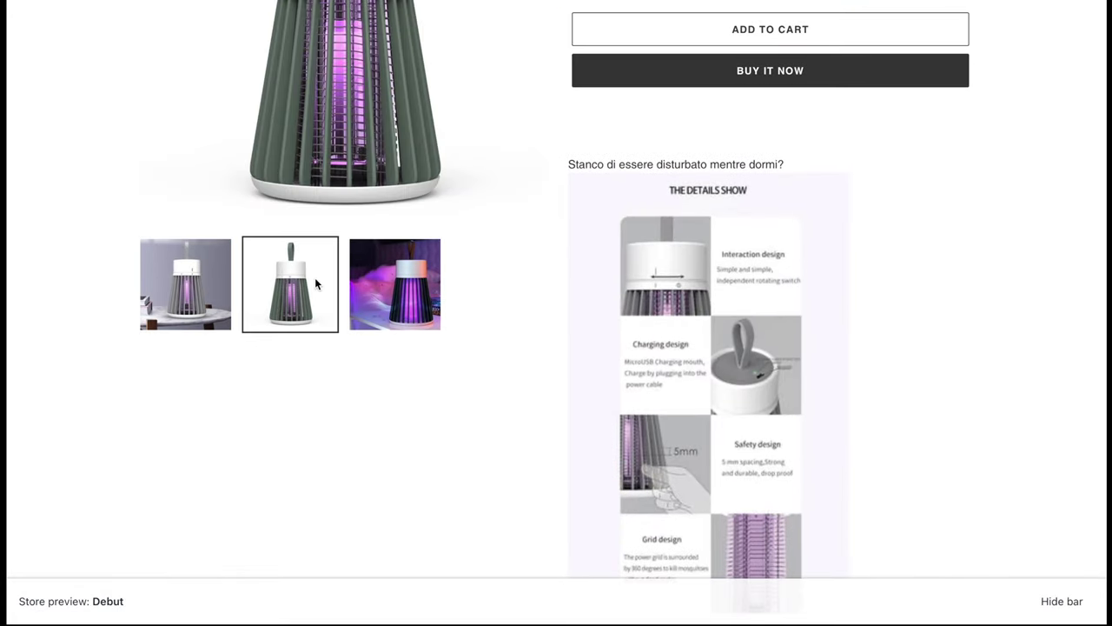
pyautogui.scroll(6, 322, 291)
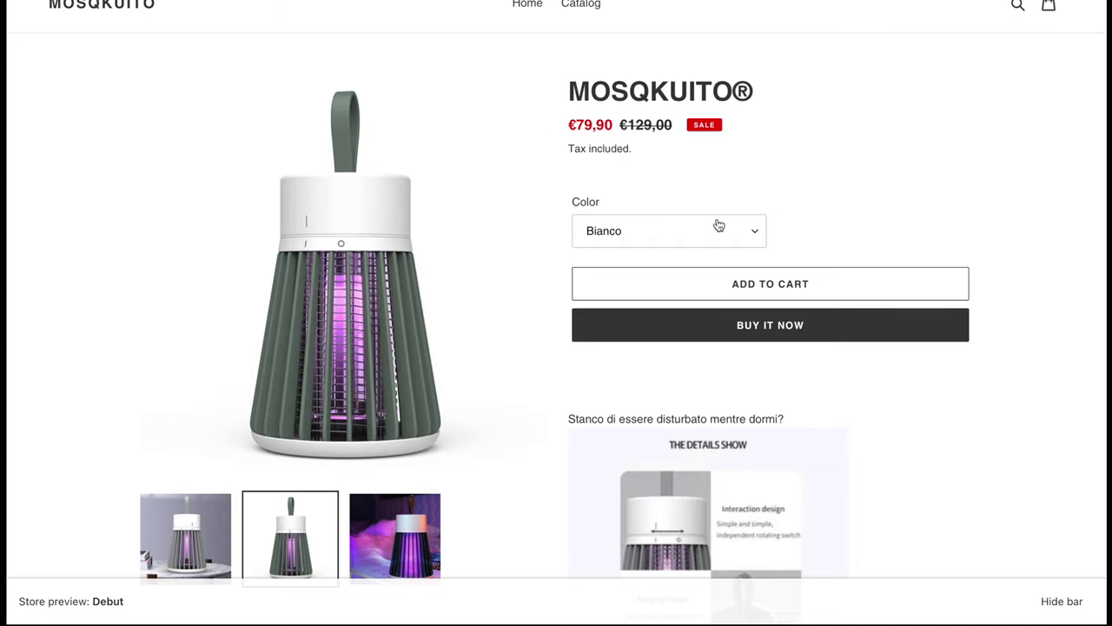
pyautogui.click(716, 223)
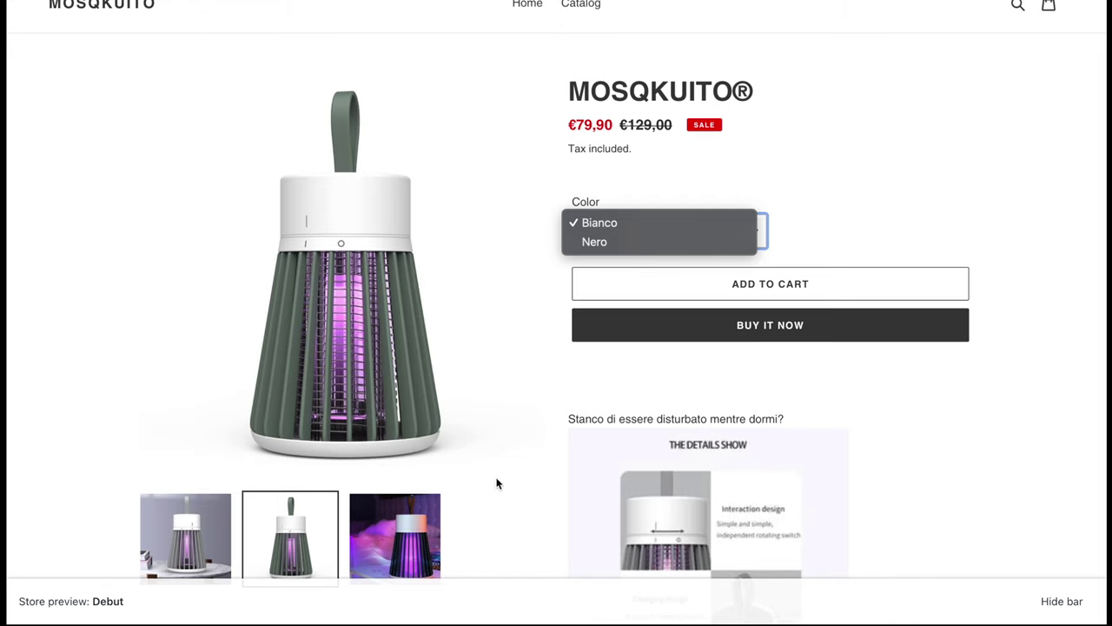
pyautogui.click(401, 525)
pyautogui.click(401, 525)
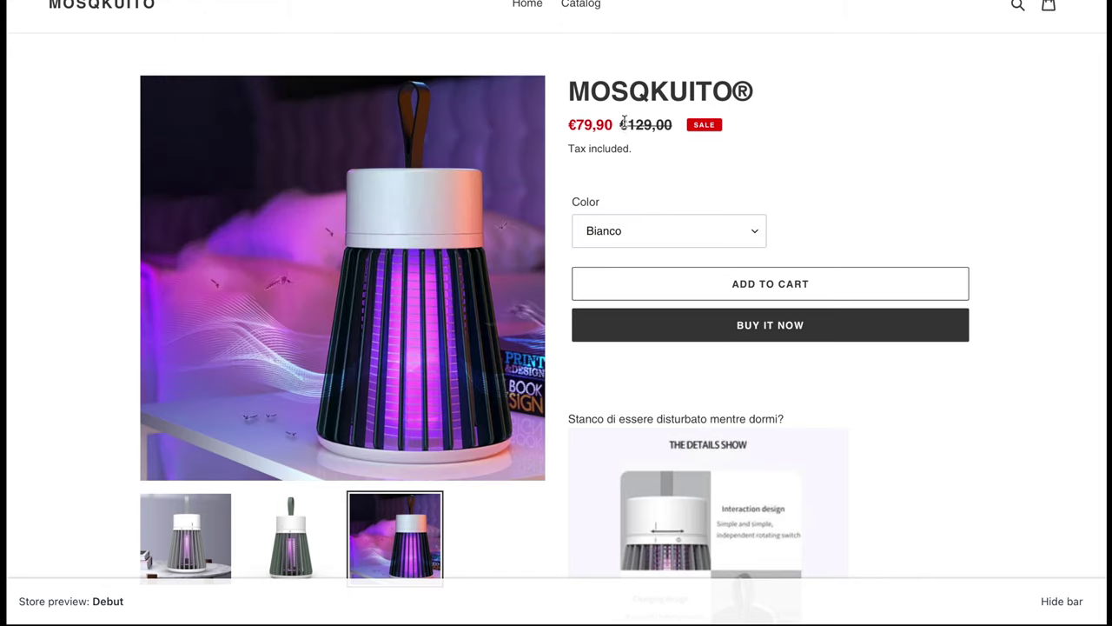
# Add one Bianco MOSQKUITO lamp at €79,90 to the cart and view the cart
pyautogui.moveTo(623, 121); pyautogui.dragTo(686, 125)
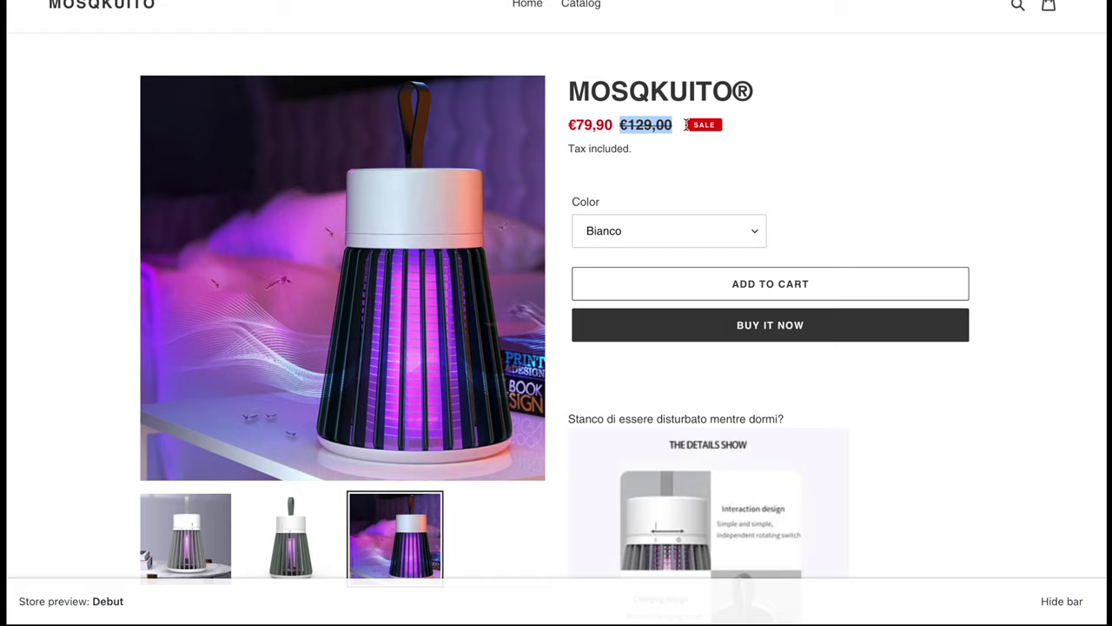
pyautogui.doubleClick(570, 124)
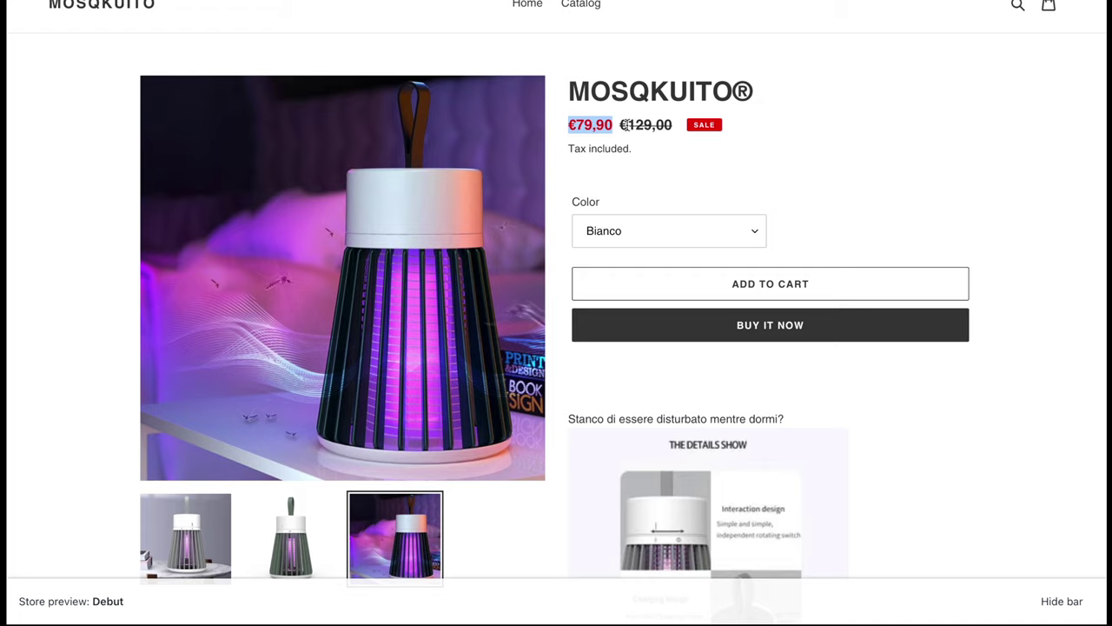
pyautogui.click(627, 126)
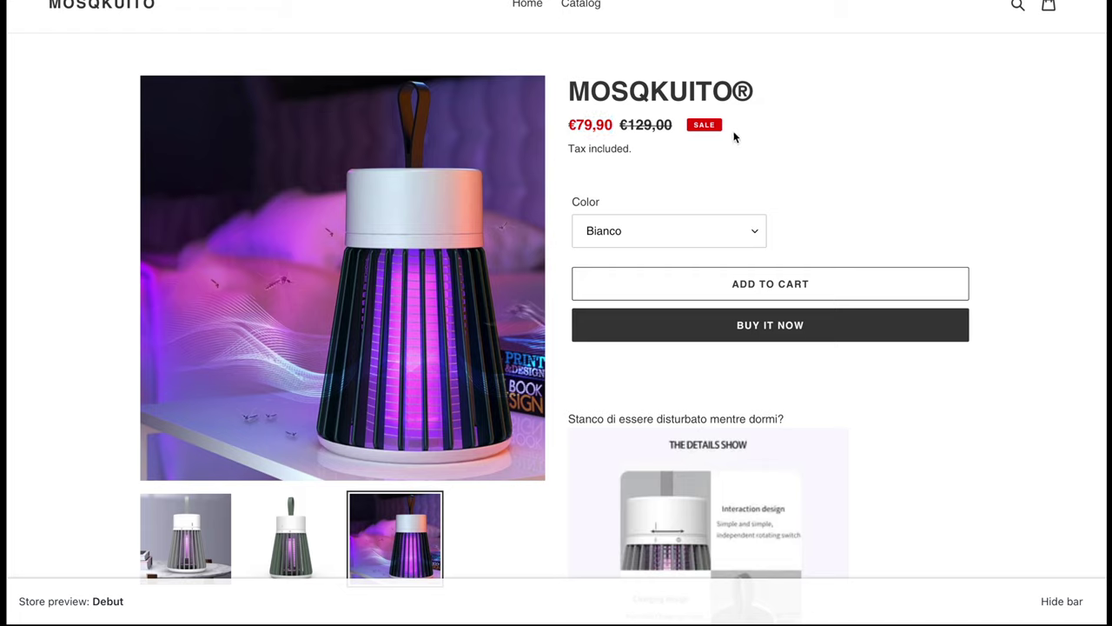
pyautogui.click(702, 291)
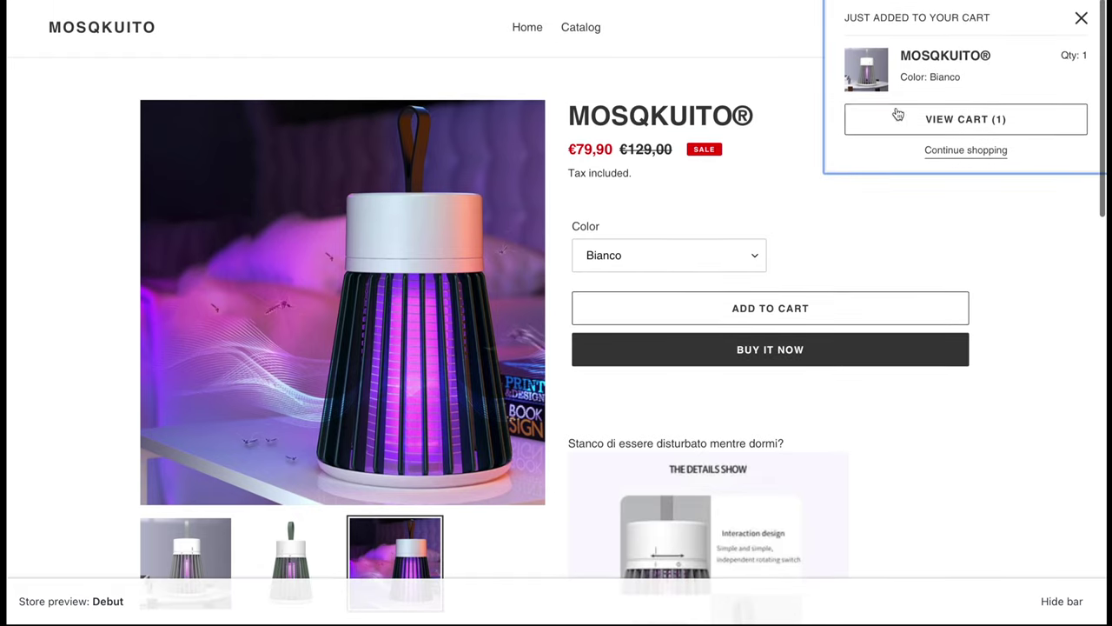
pyautogui.click(900, 124)
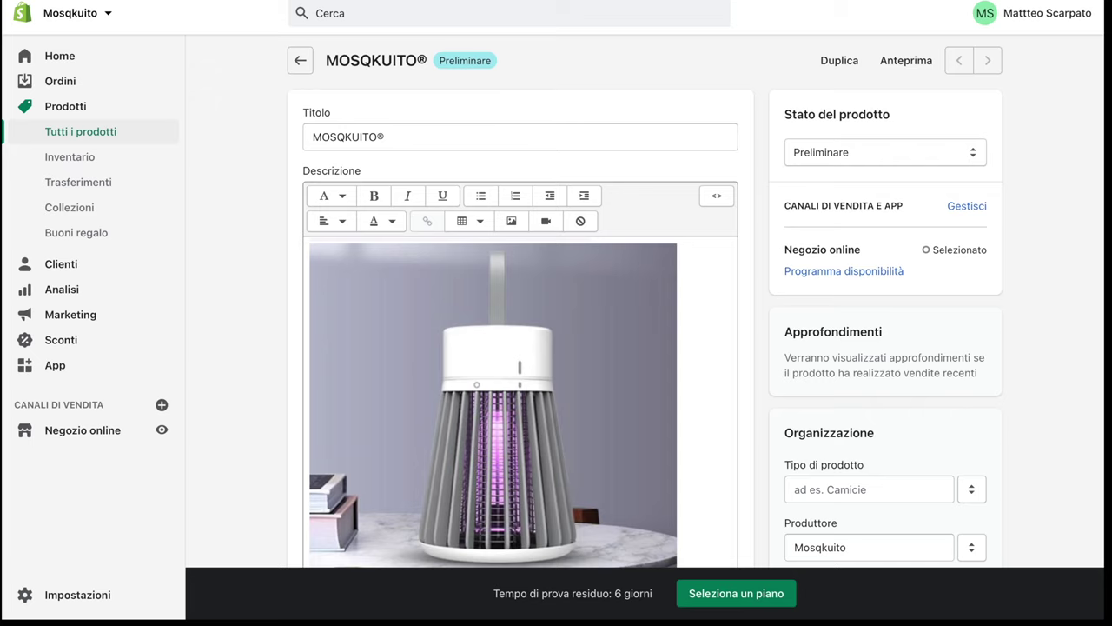
pyautogui.scroll(-5, 442, 175)
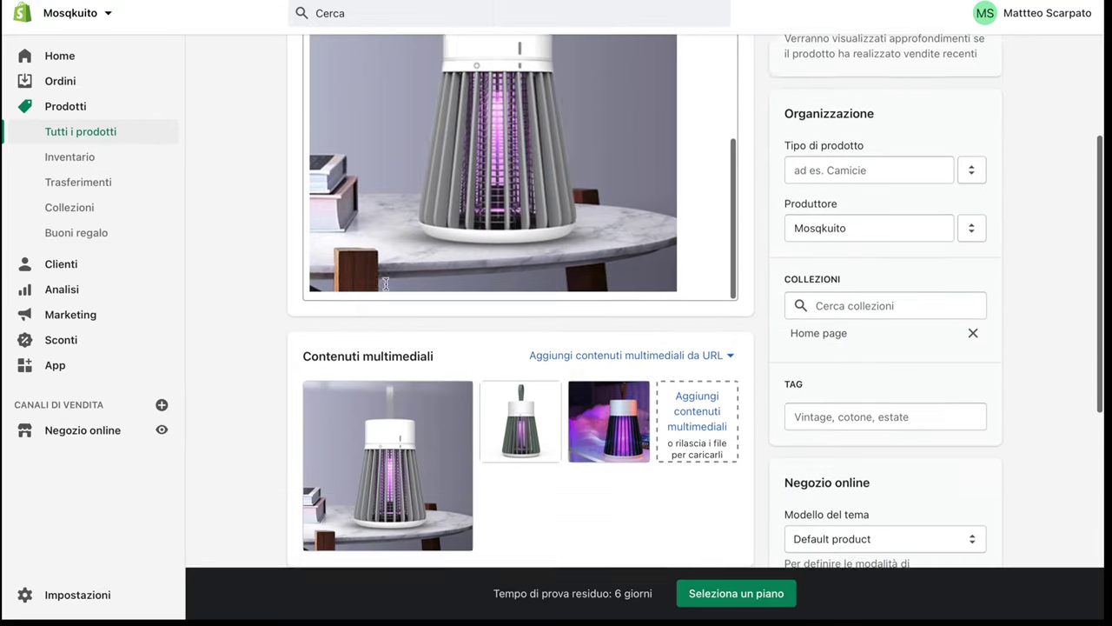
pyautogui.click(825, 274)
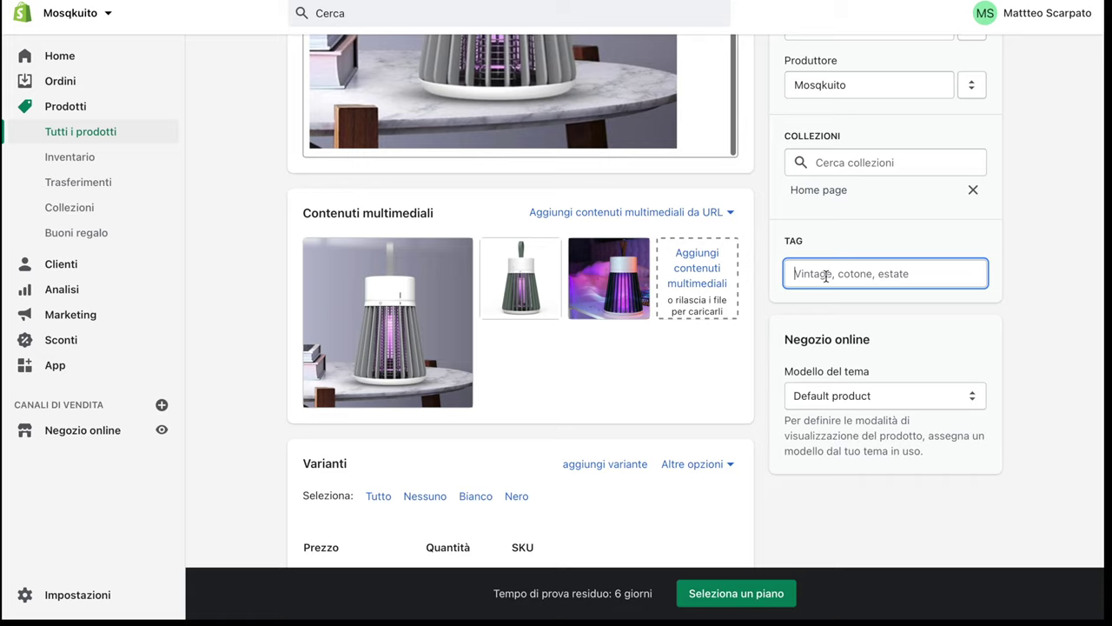
pyautogui.write('lampada')
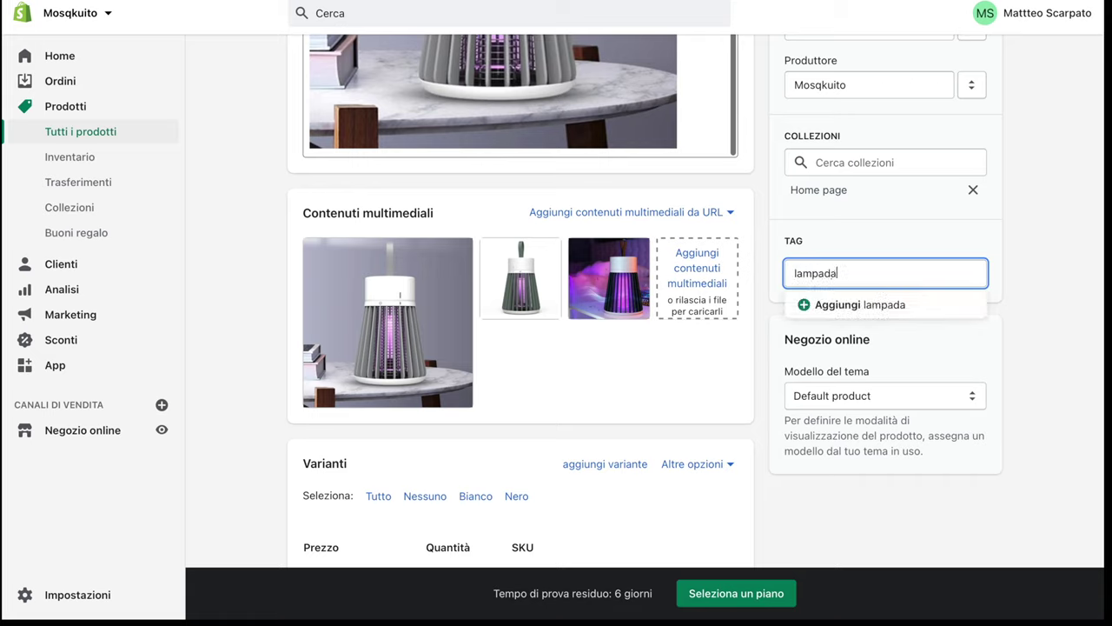
pyautogui.write(' uv')
pyautogui.press('Return')
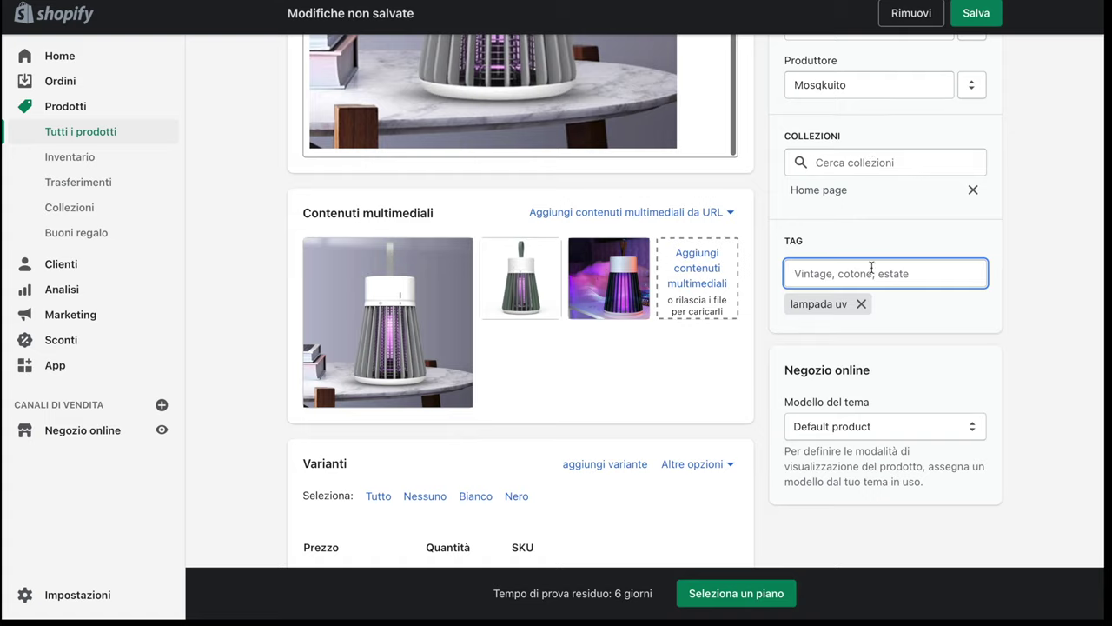
pyautogui.click(861, 304)
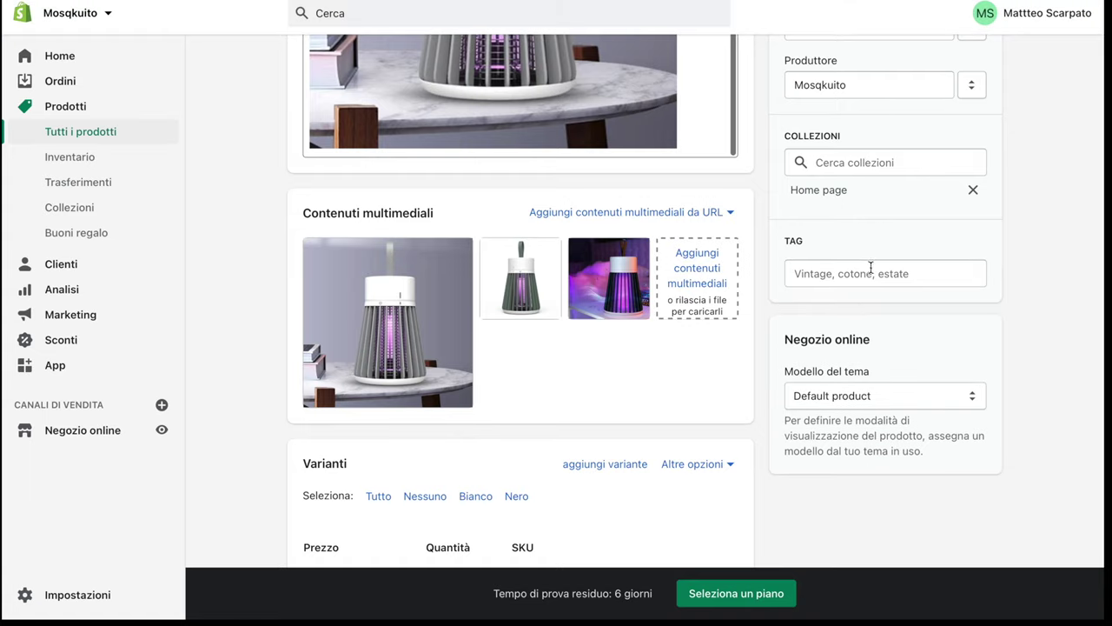
pyautogui.scroll(-5, 872, 257)
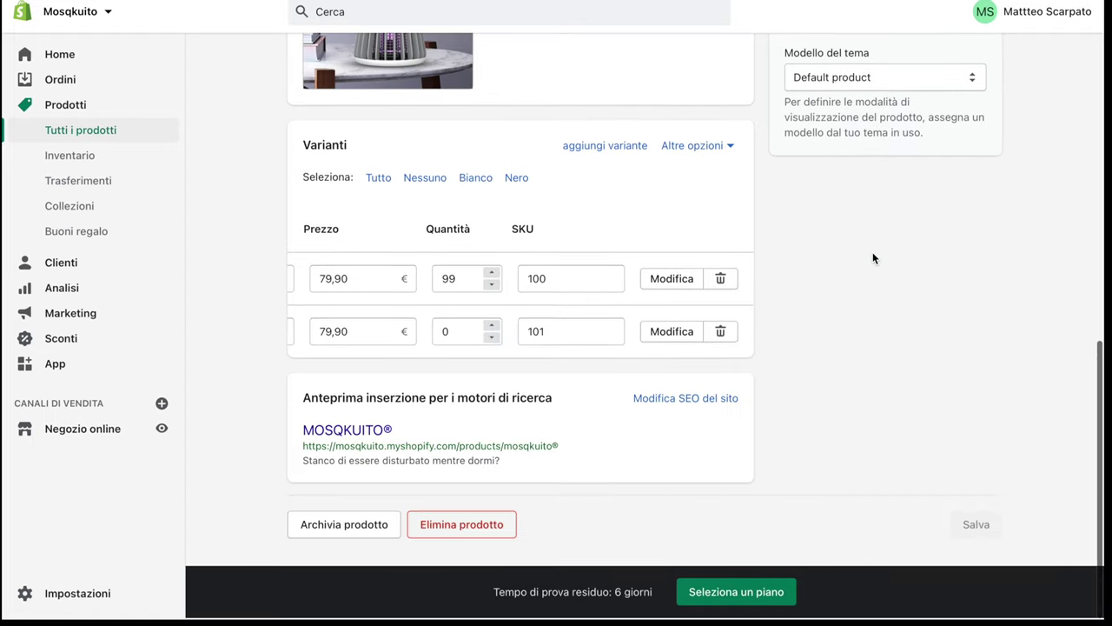
pyautogui.scroll(10, 872, 257)
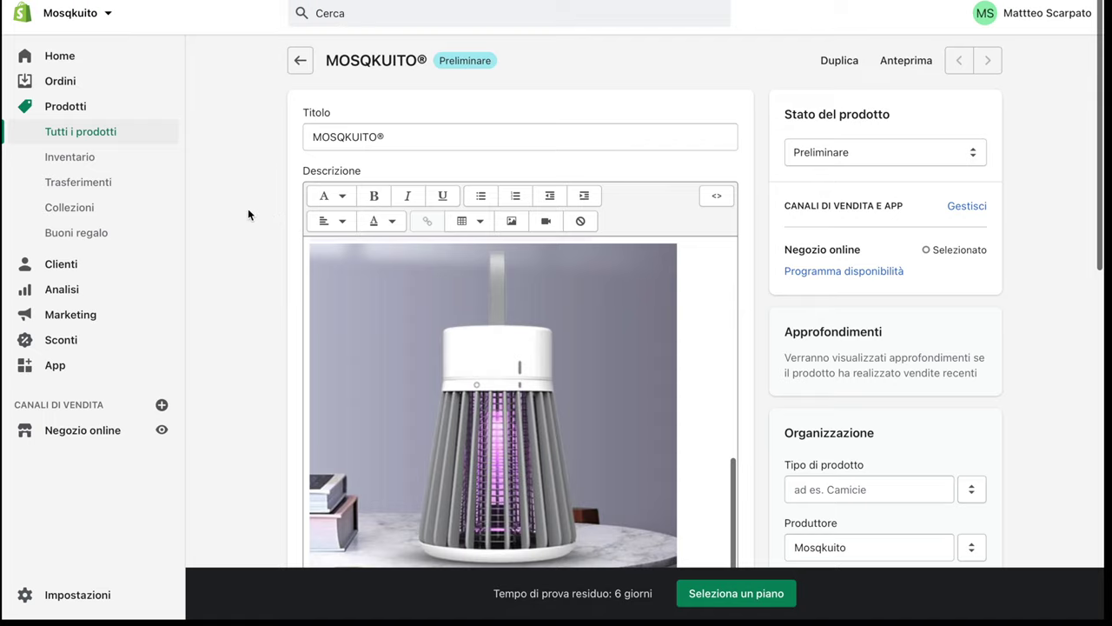
# From Negozio online, open the Debut theme in the theme editor
pyautogui.click(110, 430)
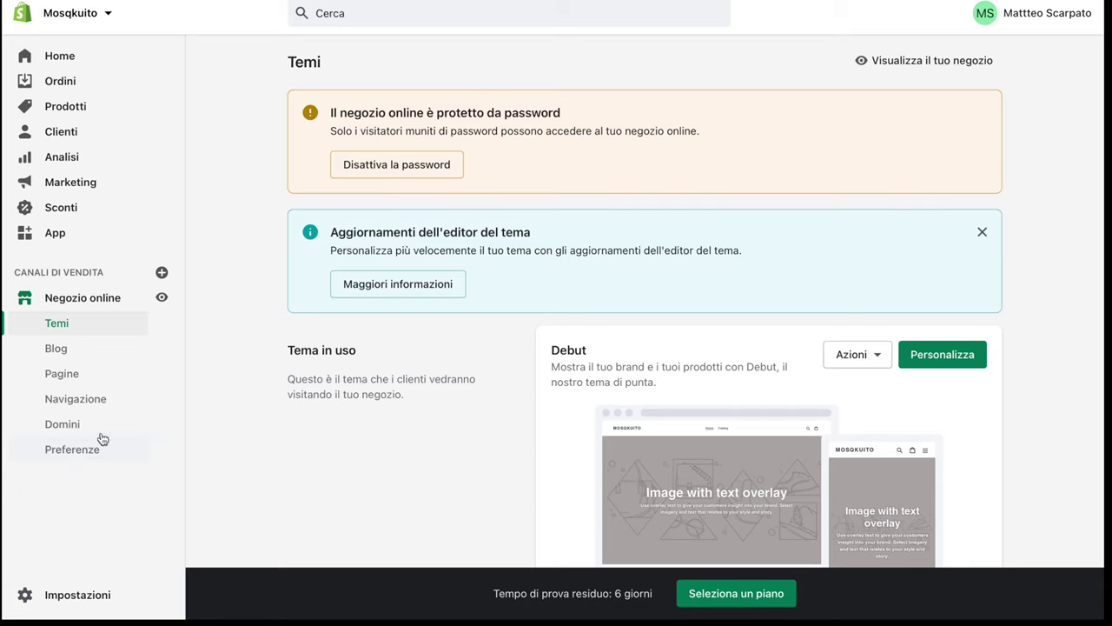
pyautogui.click(947, 354)
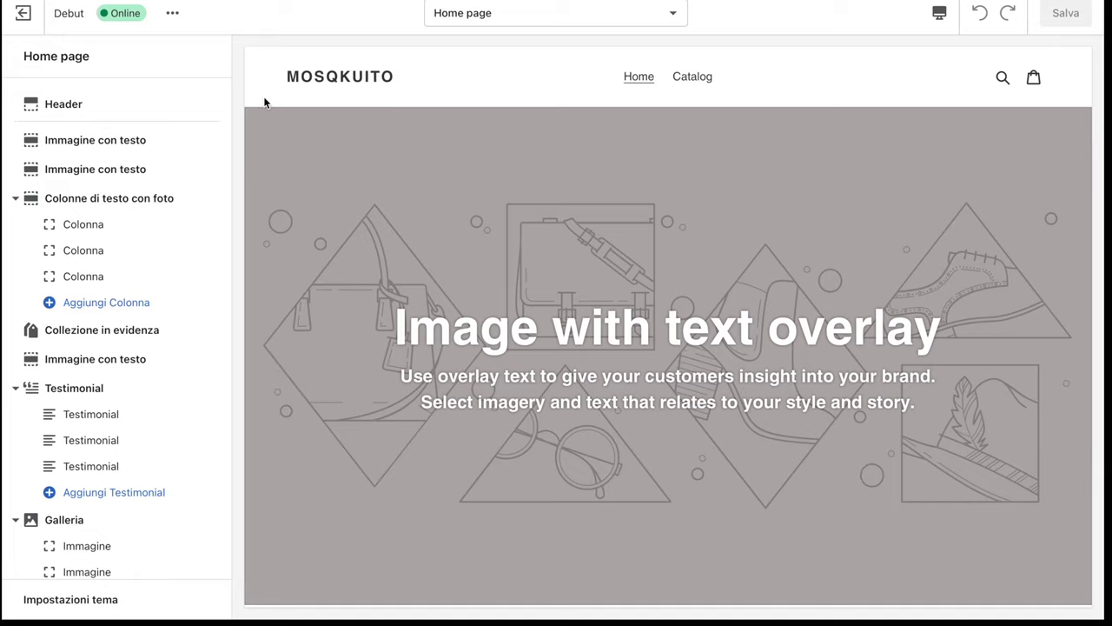
# Choose the MOSQKUITO image from the library as the header logo
pyautogui.click(69, 114)
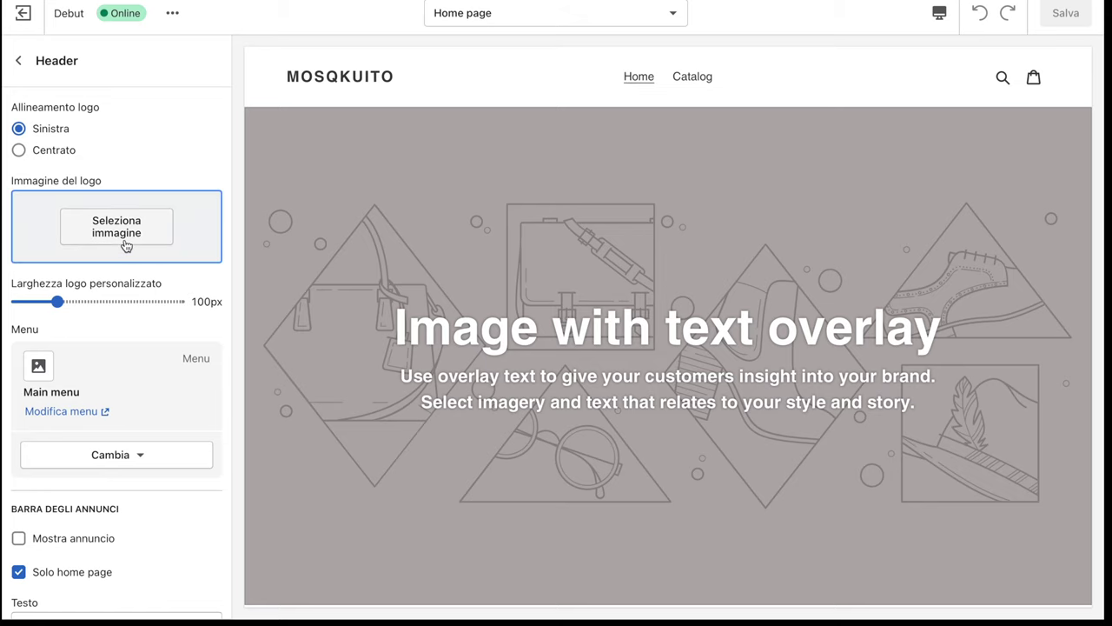
pyautogui.click(124, 243)
pyautogui.scroll(-3, 126, 246)
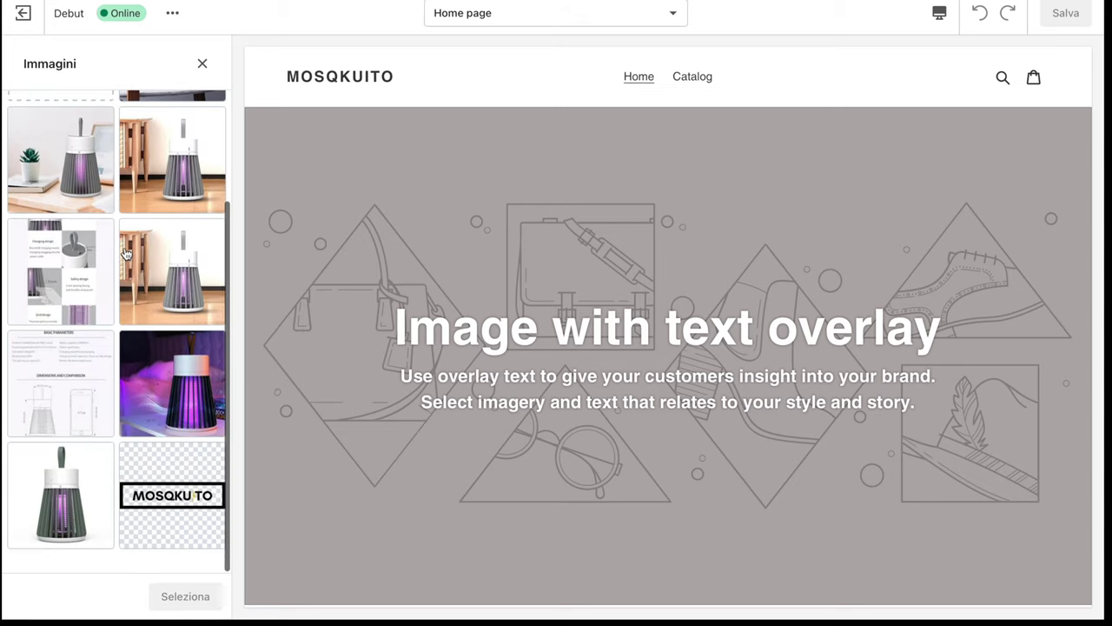
pyautogui.click(162, 474)
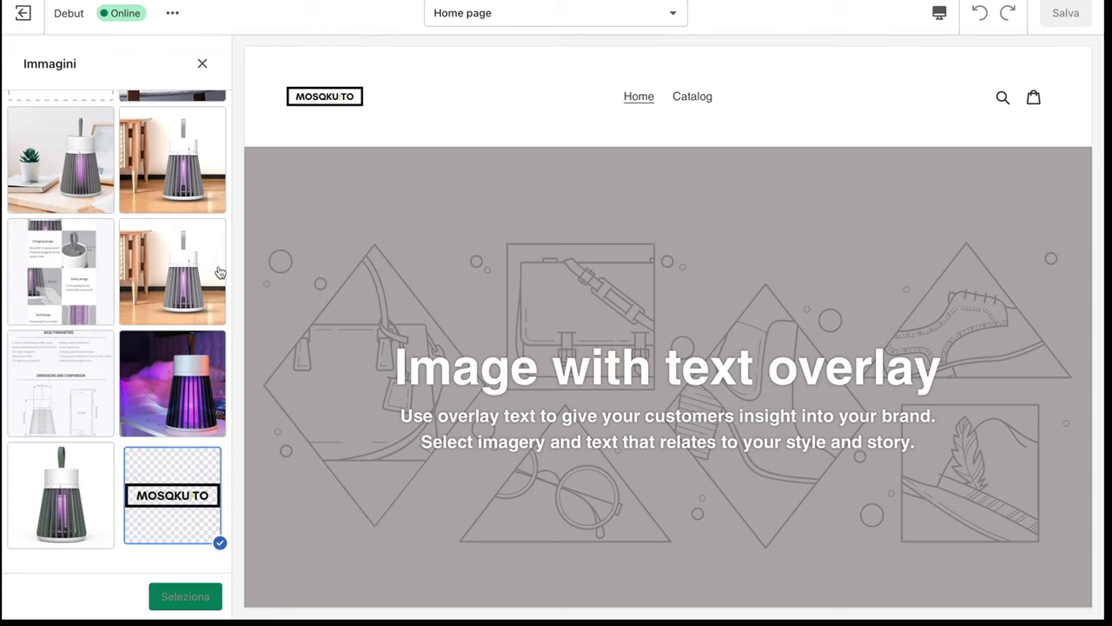
pyautogui.scroll(5, 213, 274)
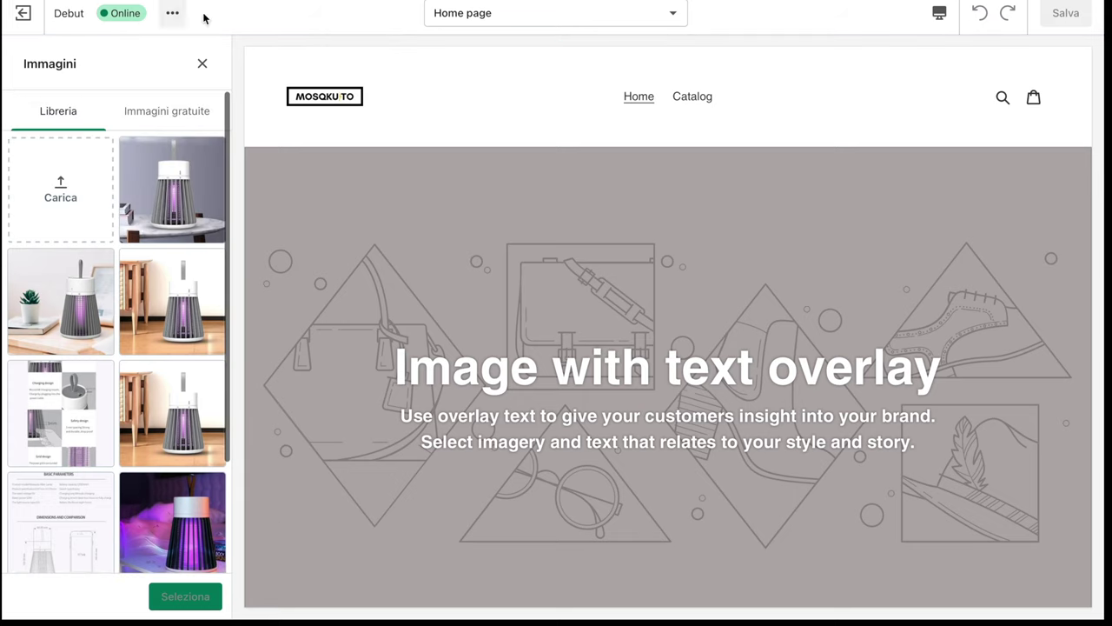
pyautogui.click(203, 64)
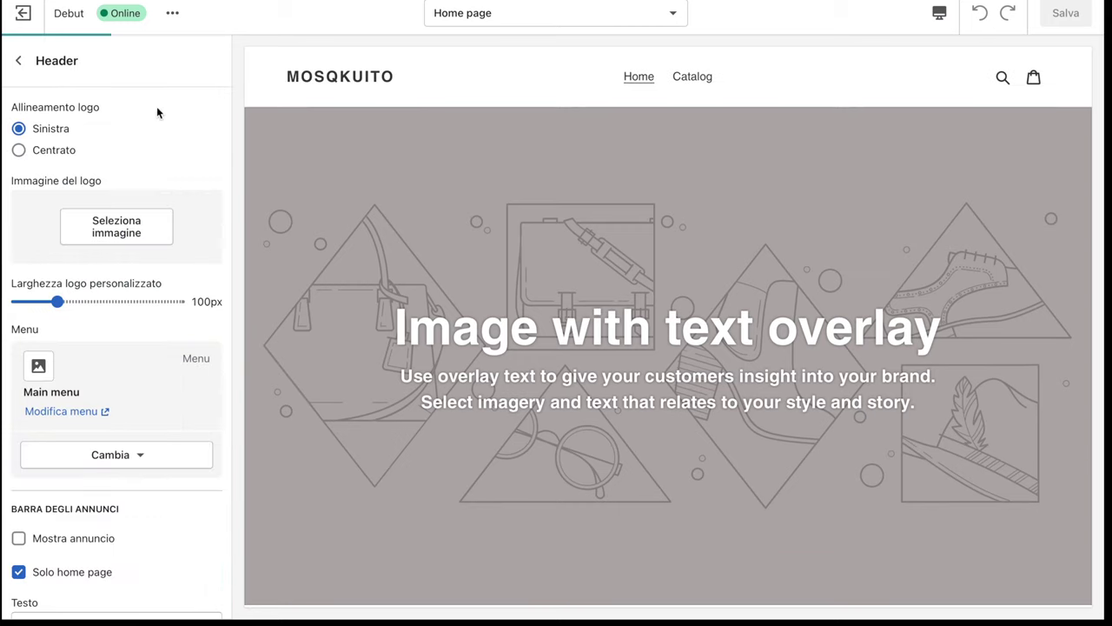
pyautogui.click(122, 233)
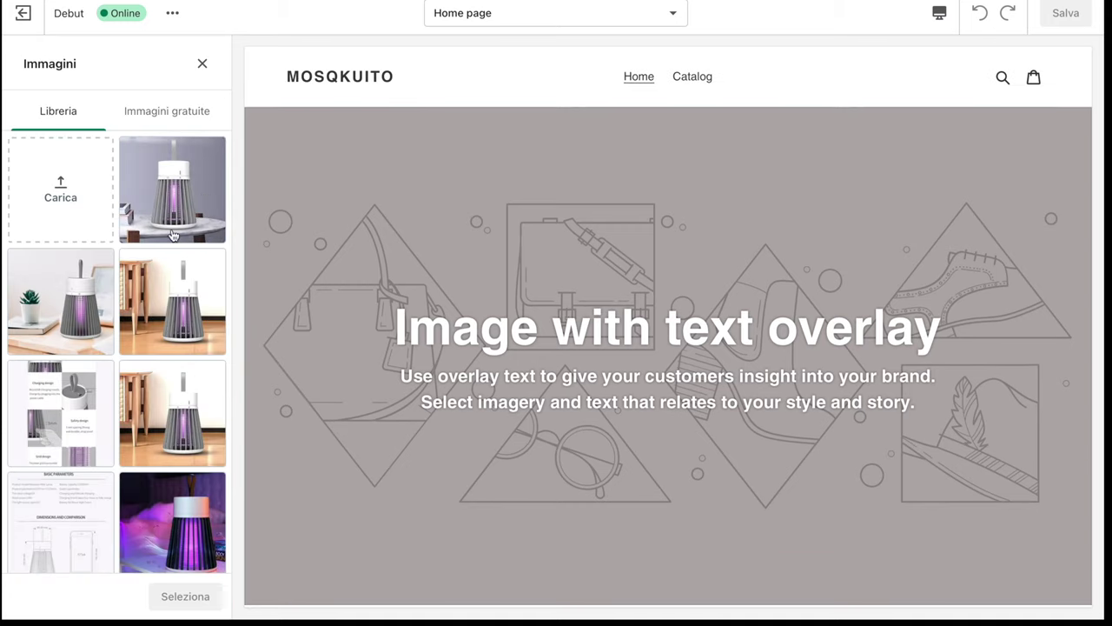
pyautogui.scroll(-3, 116, 330)
pyautogui.click(174, 500)
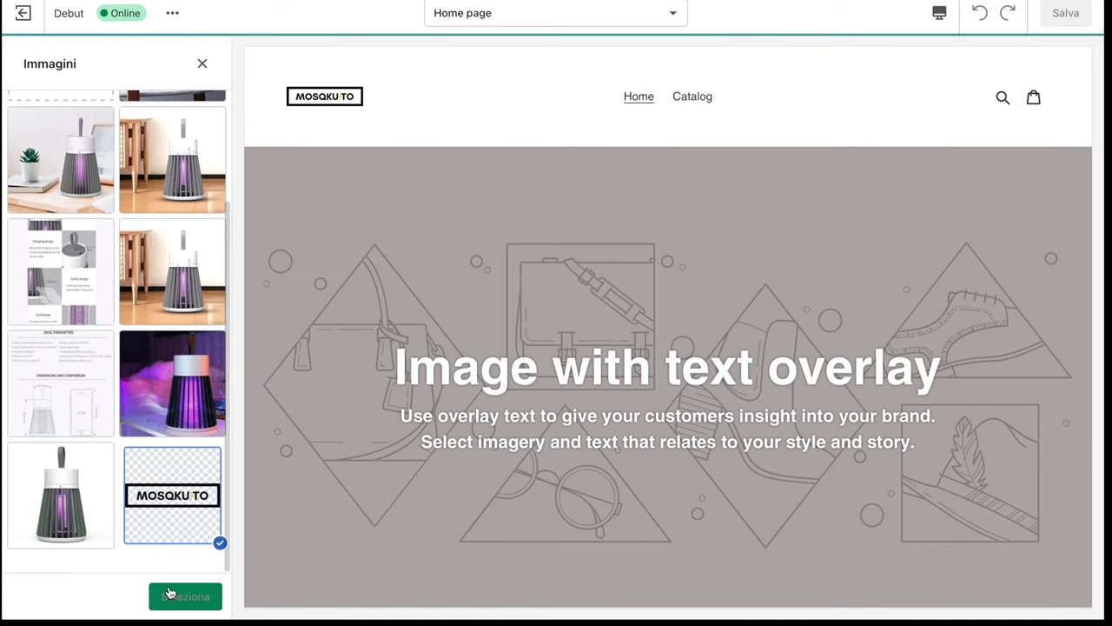
pyautogui.click(173, 596)
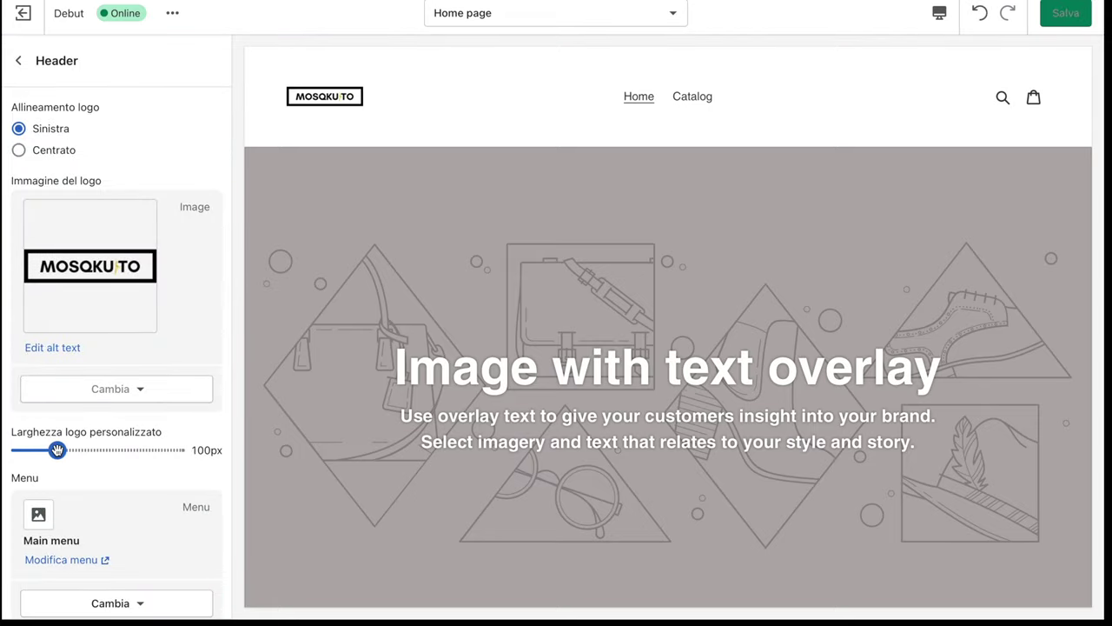
# Set the logo width to 175px and keep the left alignment
pyautogui.moveTo(57, 450); pyautogui.dragTo(166, 451)
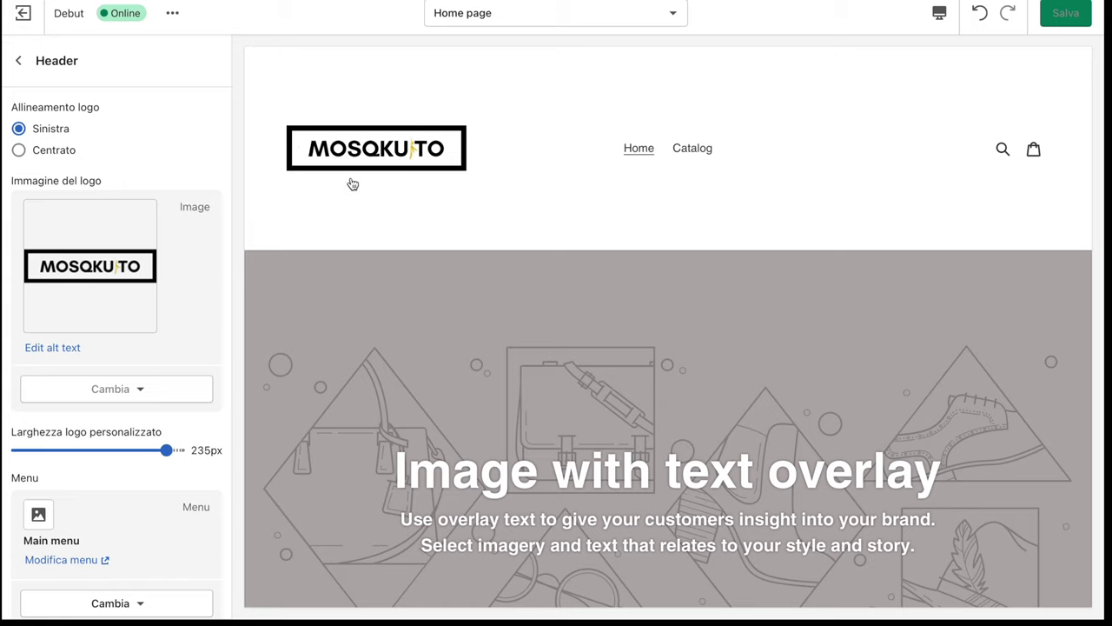
pyautogui.click(132, 399)
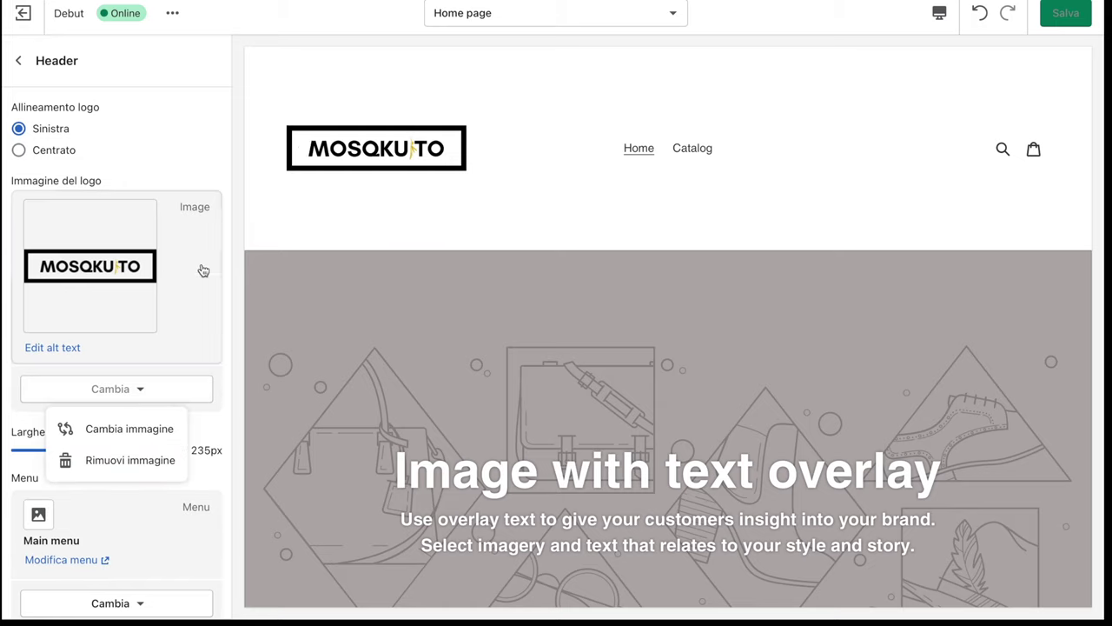
pyautogui.click(38, 153)
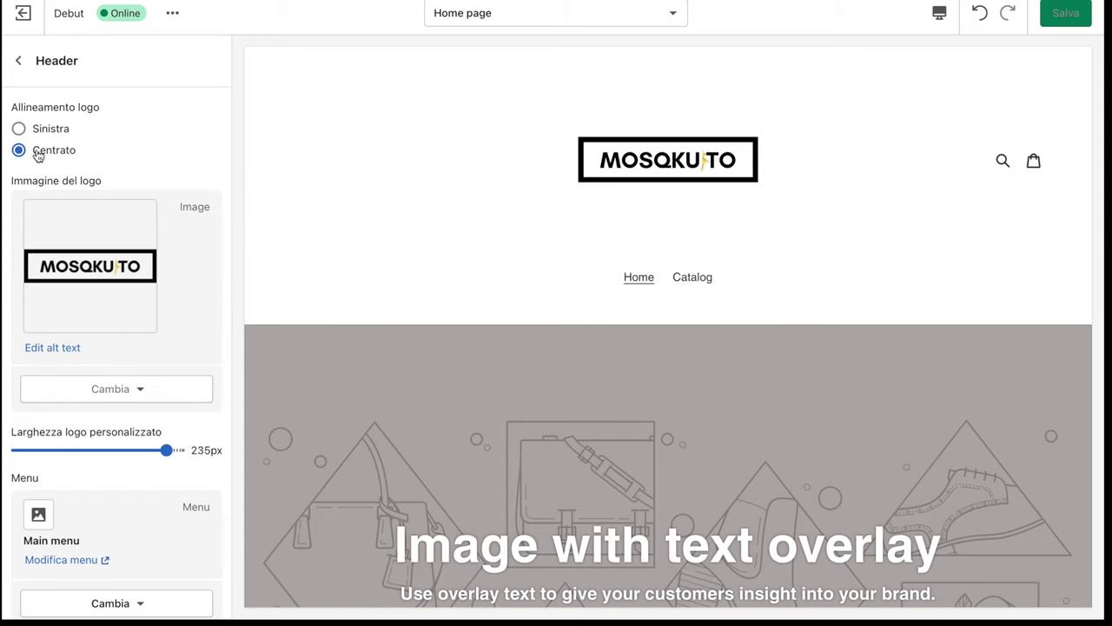
pyautogui.moveTo(166, 449); pyautogui.dragTo(118, 449)
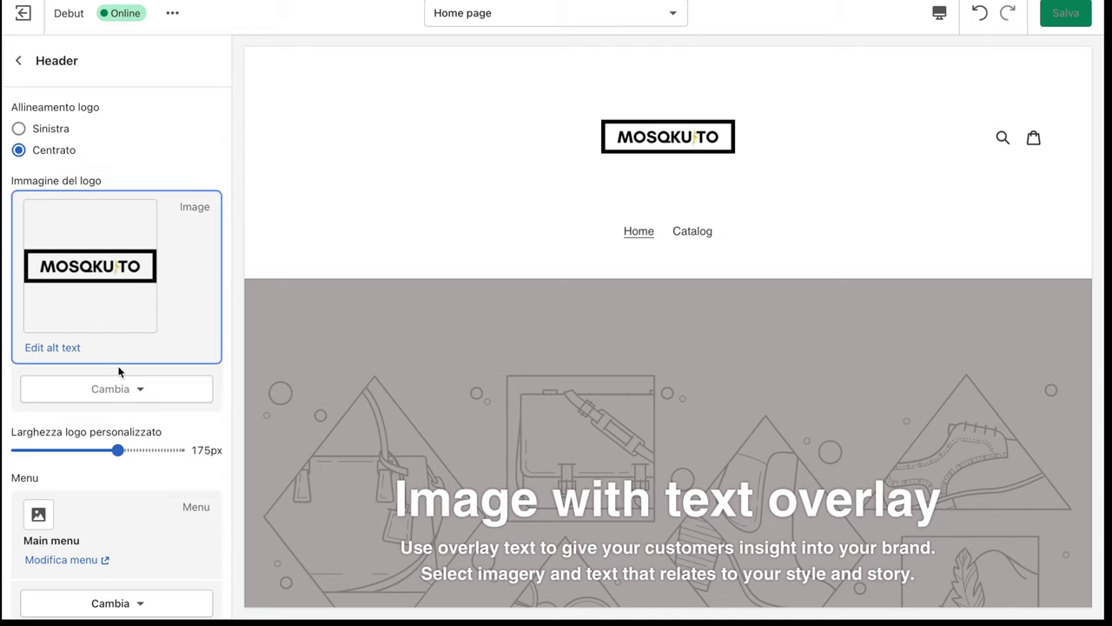
pyautogui.click(134, 397)
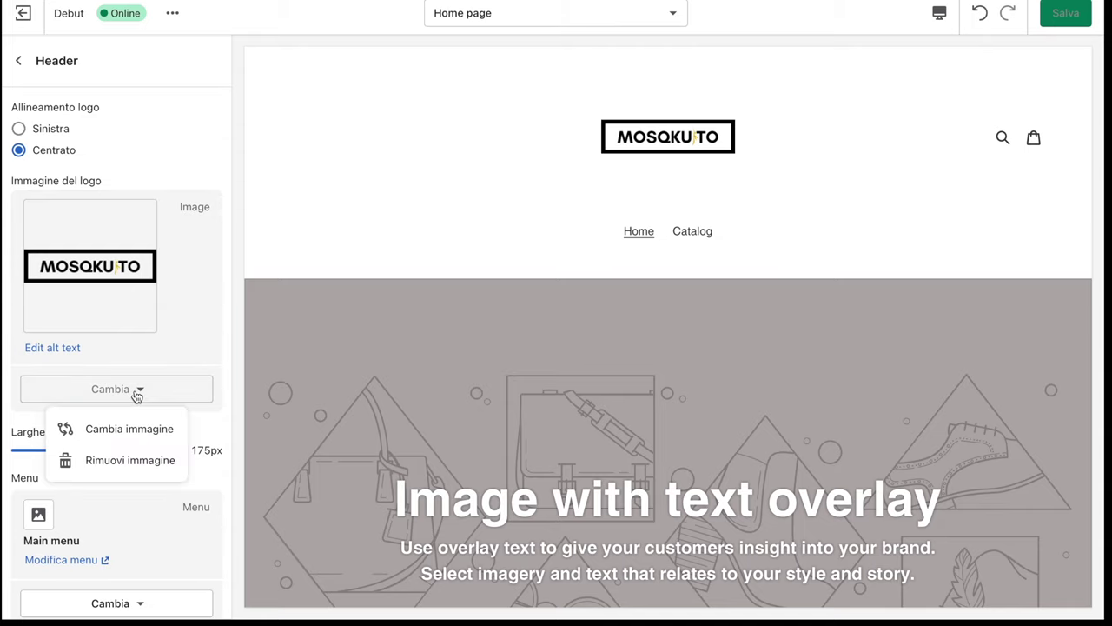
pyautogui.click(199, 426)
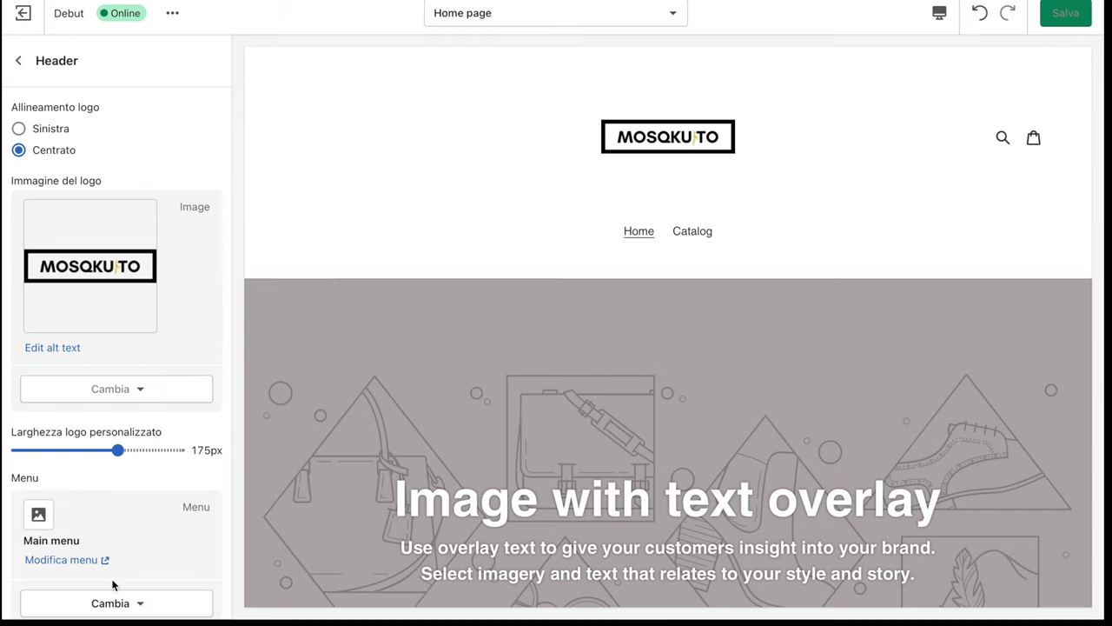
pyautogui.scroll(-2, 136, 551)
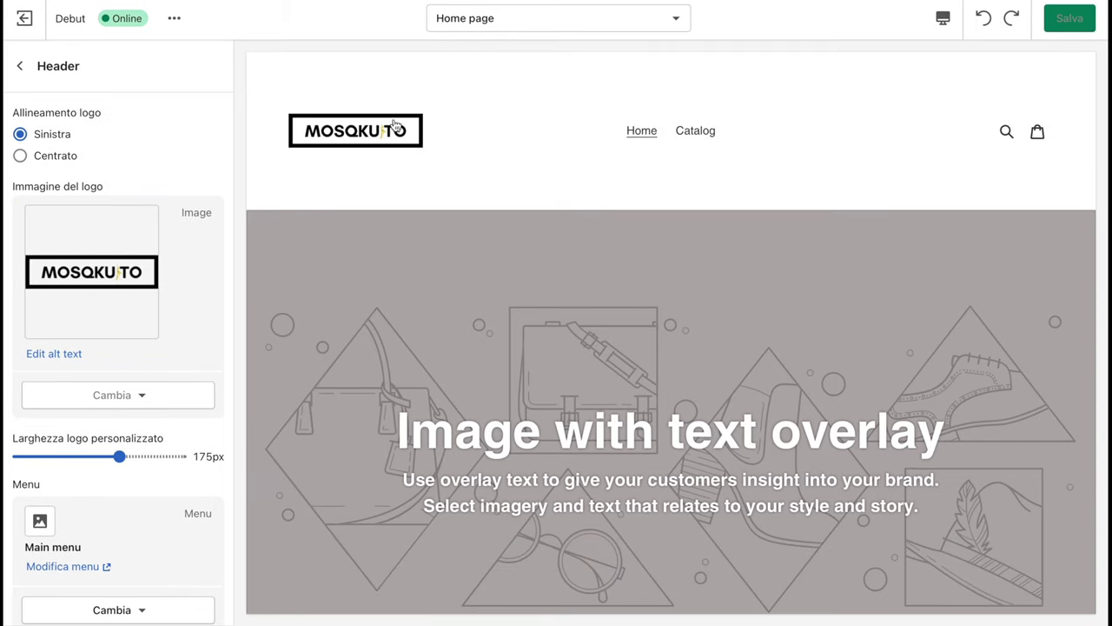
# Set the image-with-text overlay section's picture to the lamp-on-wooden-floor photo
pyautogui.click(21, 68)
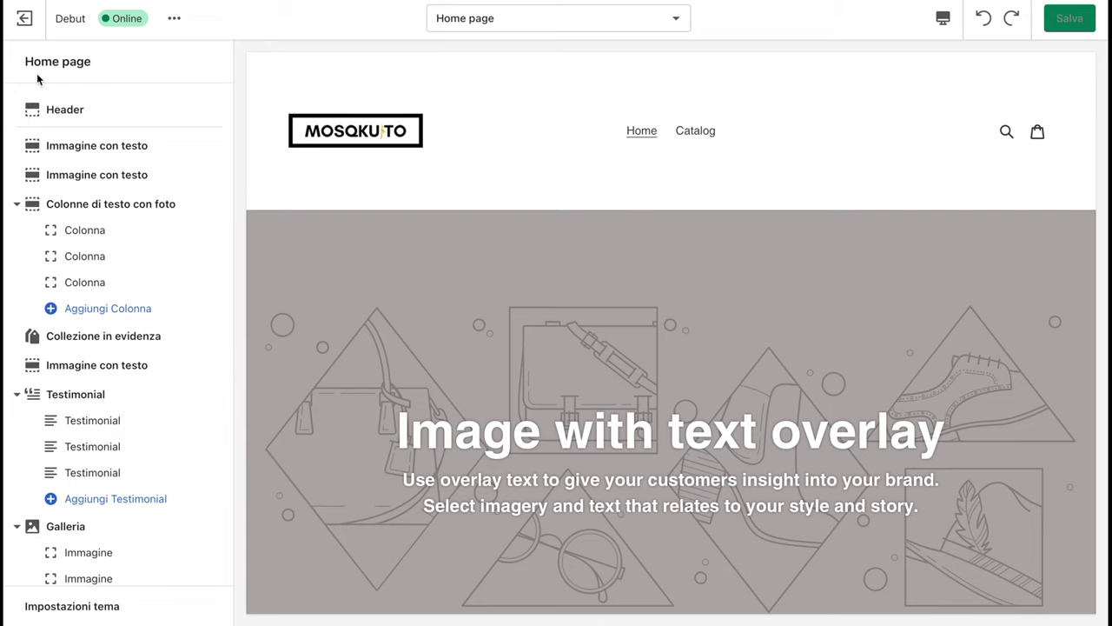
pyautogui.scroll(-1, 147, 246)
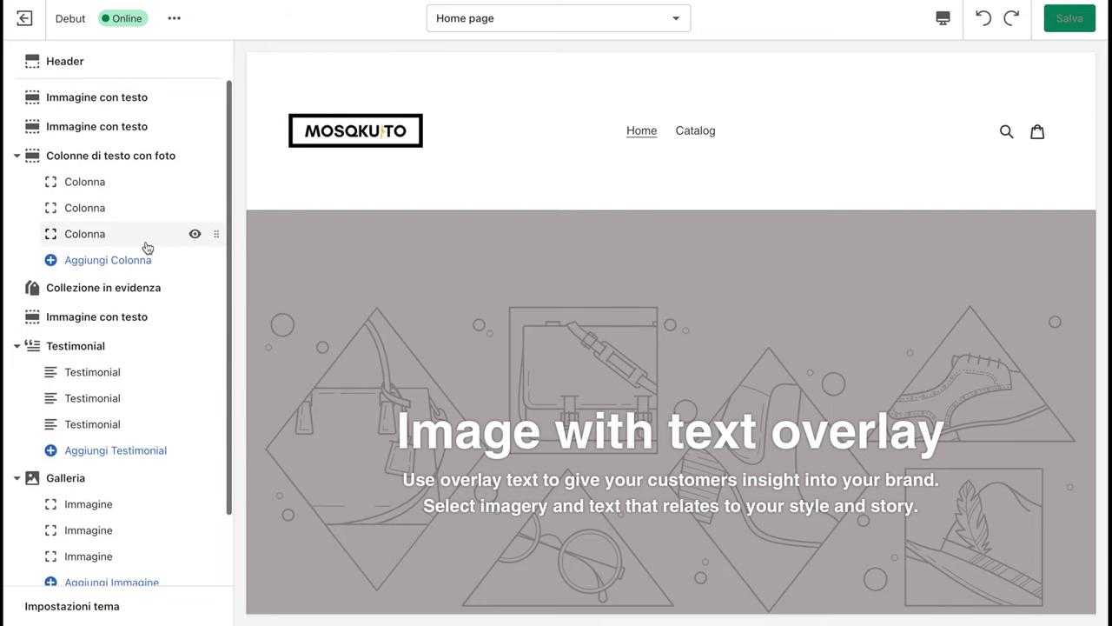
pyautogui.scroll(-1, 124, 244)
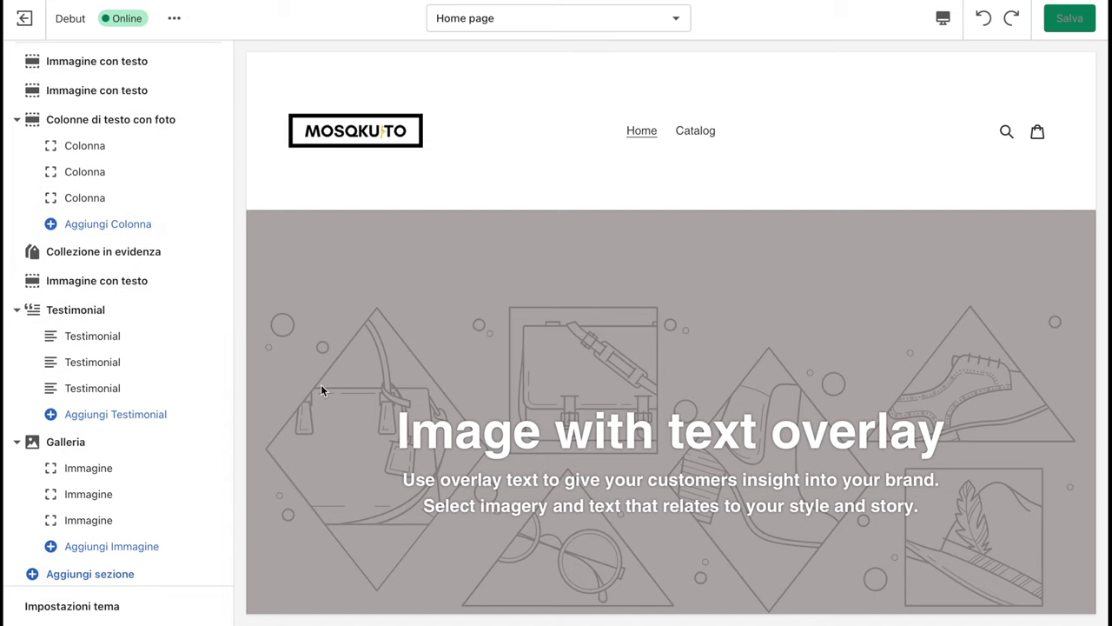
pyautogui.scroll(1, 130, 206)
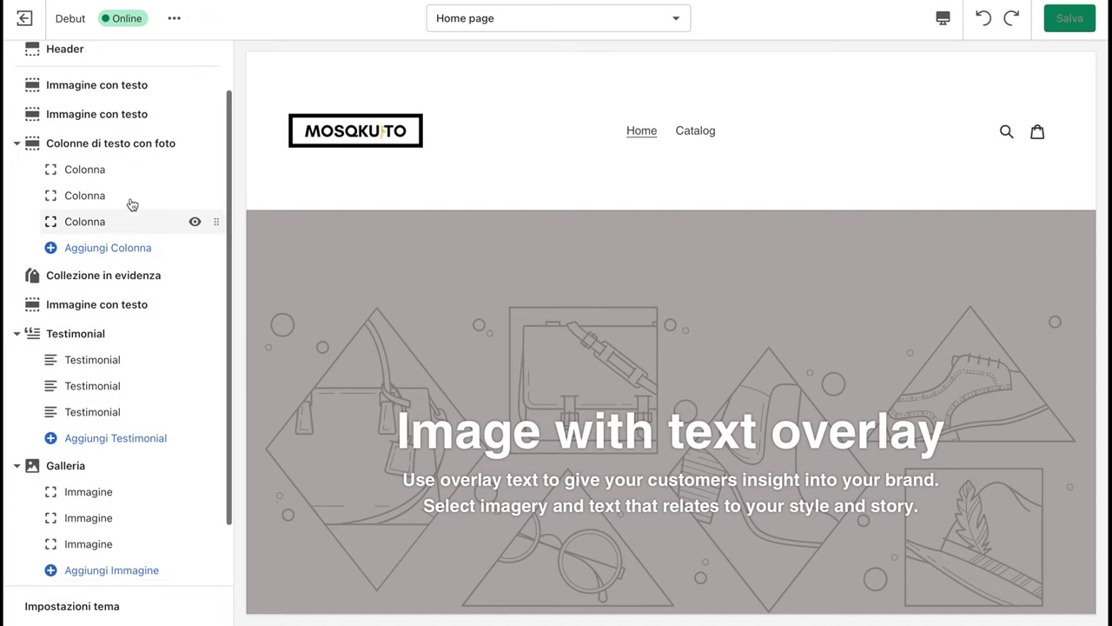
pyautogui.click(121, 92)
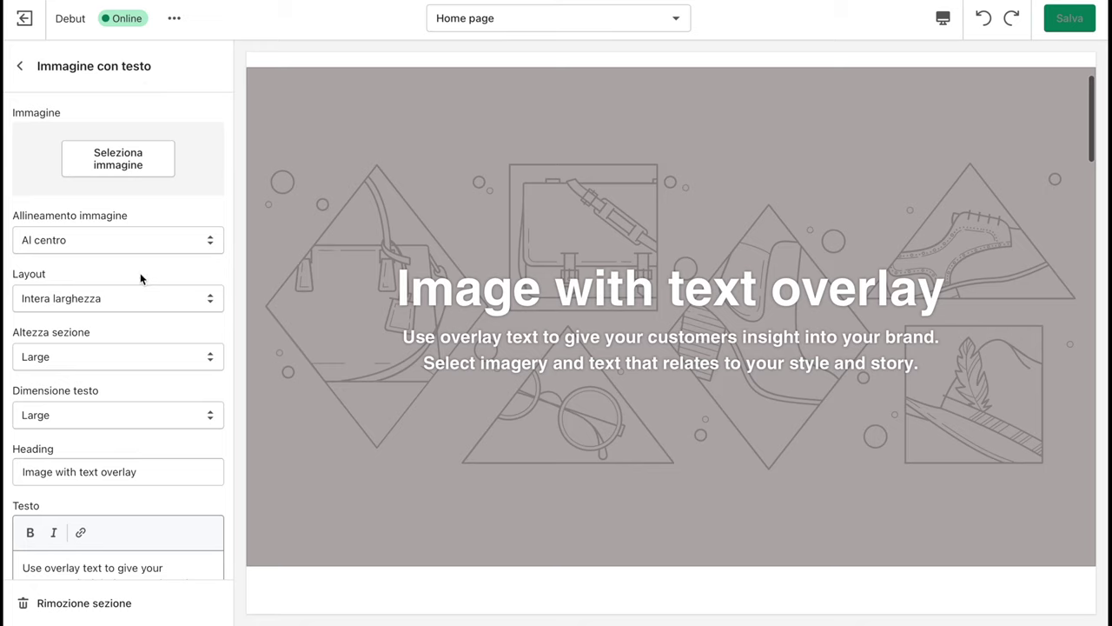
pyautogui.click(142, 178)
pyautogui.scroll(-2, 135, 365)
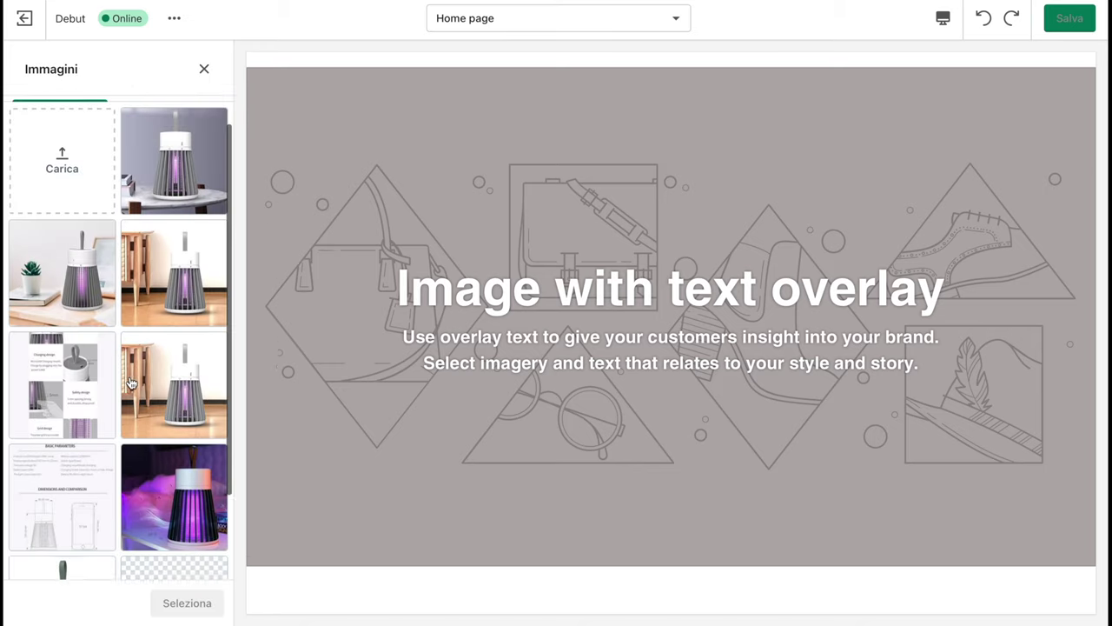
pyautogui.scroll(-2, 130, 382)
pyautogui.scroll(2, 130, 385)
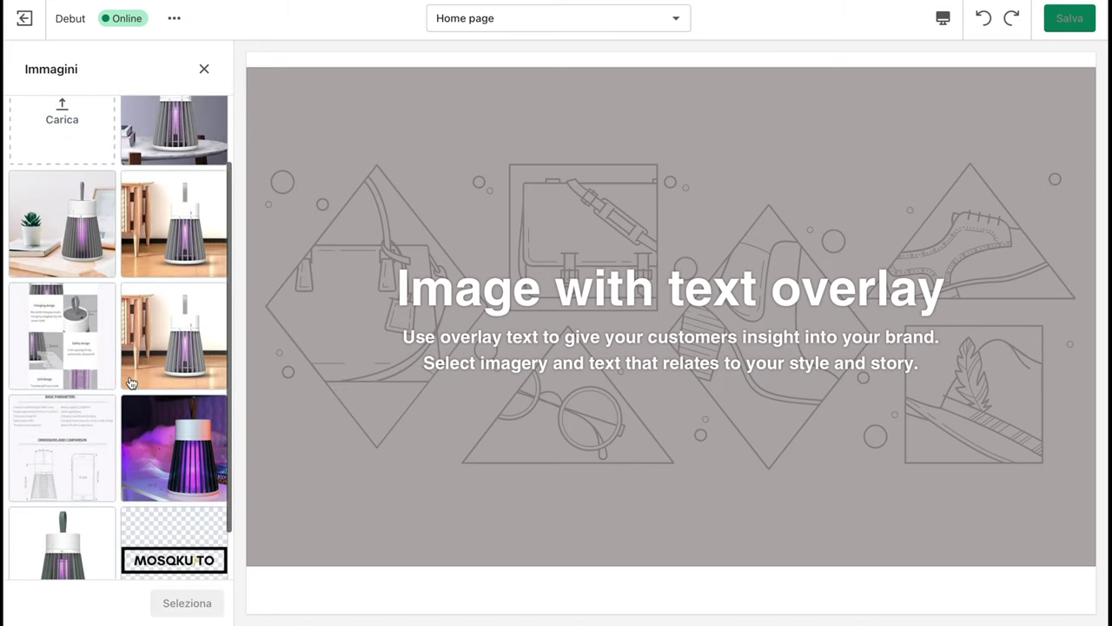
pyautogui.click(63, 431)
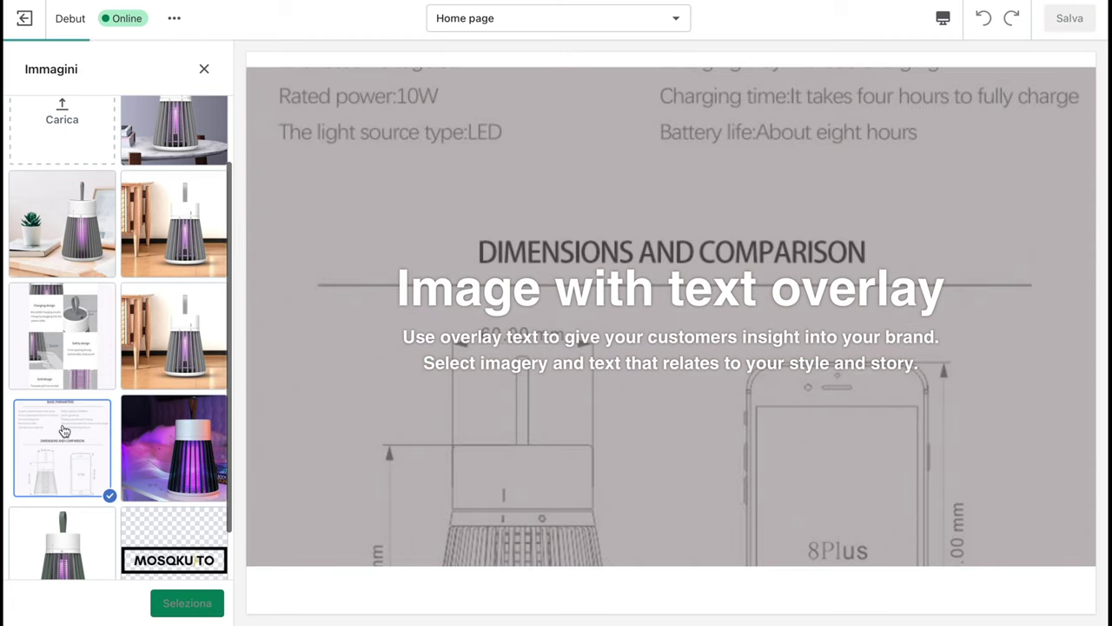
pyautogui.click(156, 365)
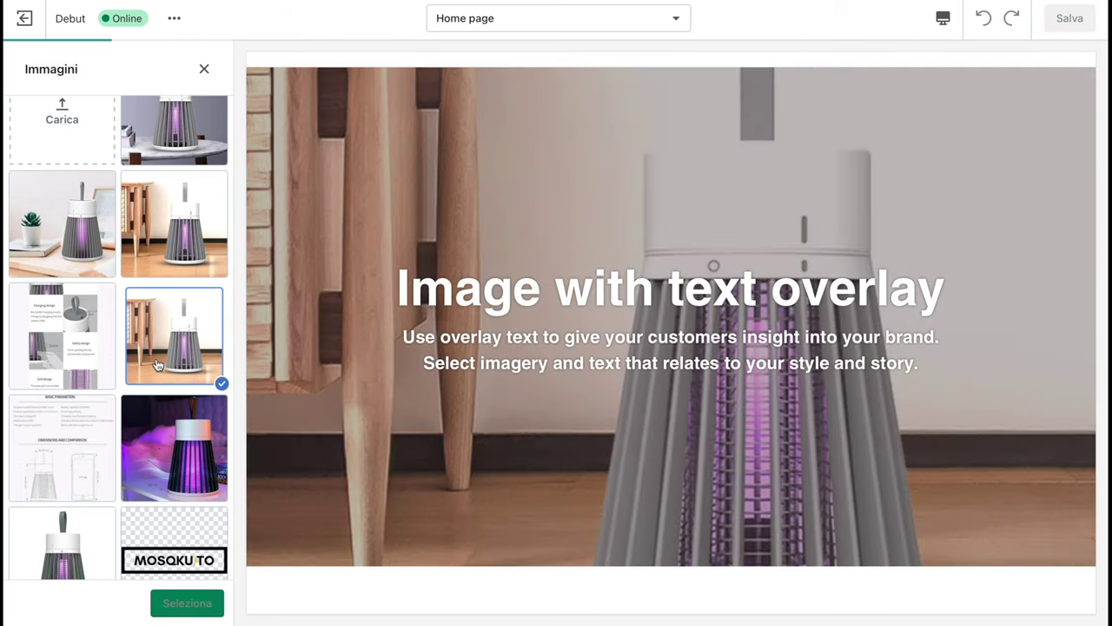
pyautogui.scroll(2, 435, 295)
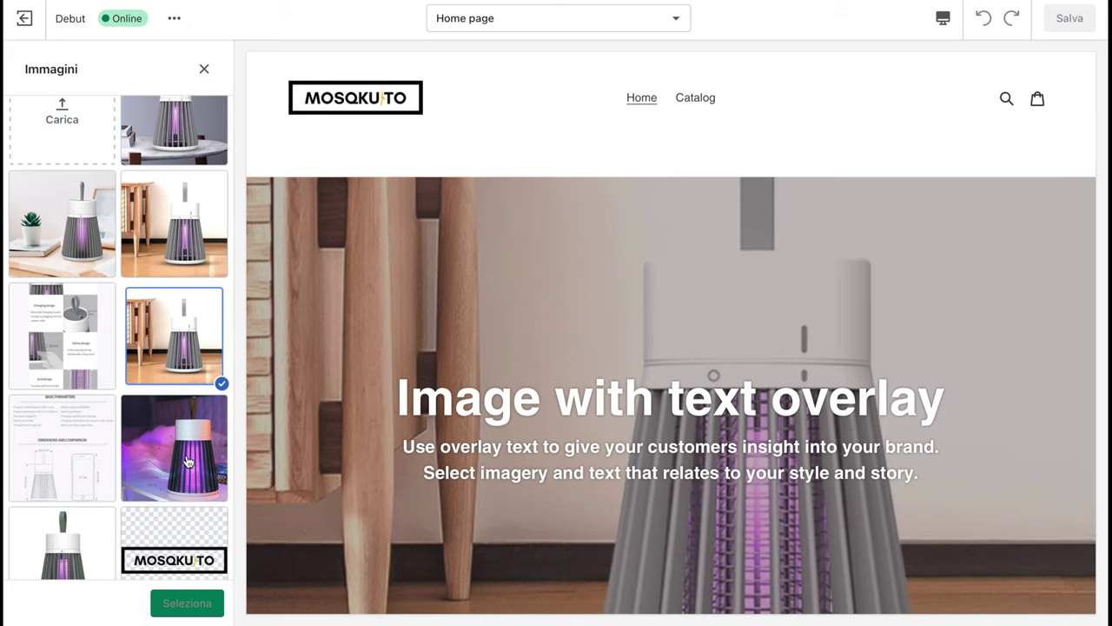
pyautogui.click(185, 602)
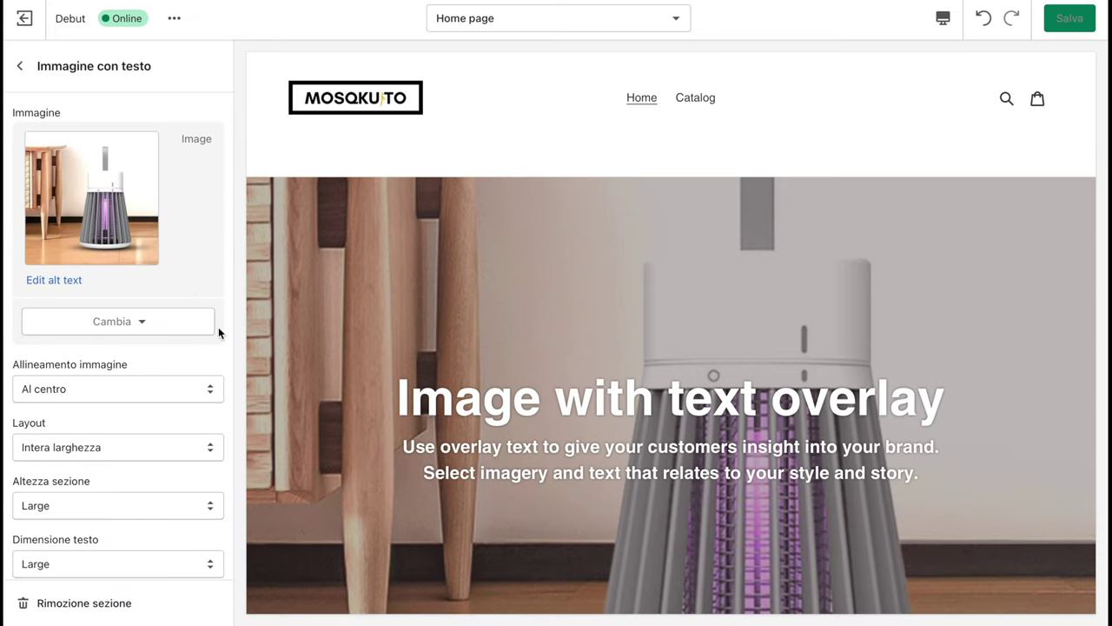
# Try top alignment and a fixed-width layout, then keep the section at full width
pyautogui.scroll(-2, 218, 327)
pyautogui.click(104, 274)
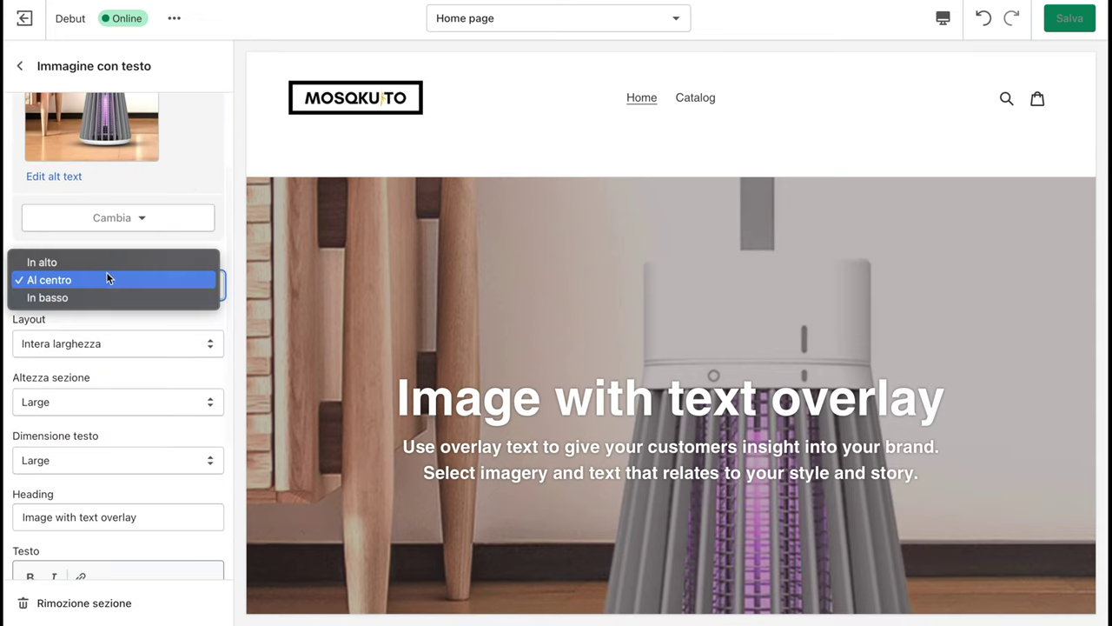
pyautogui.click(111, 263)
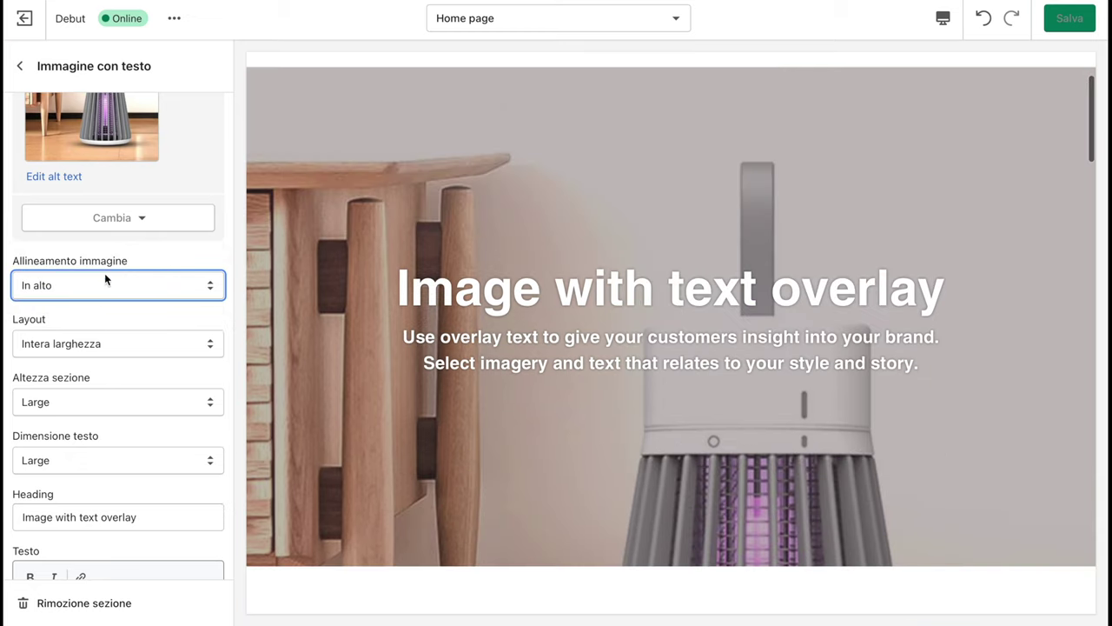
pyautogui.click(106, 278)
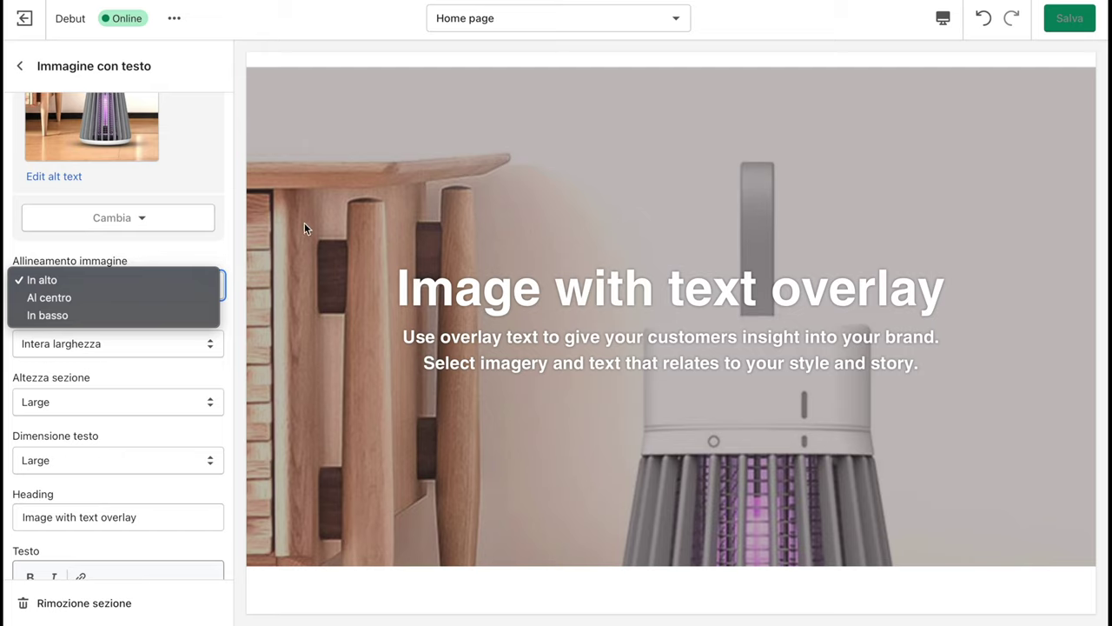
pyautogui.click(218, 253)
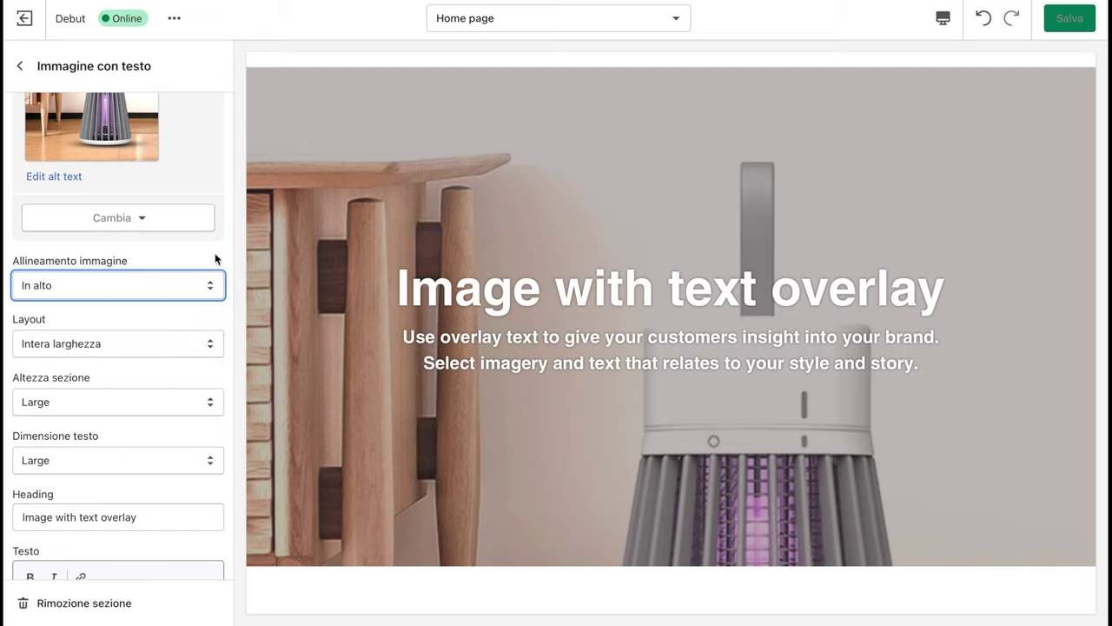
pyautogui.click(86, 343)
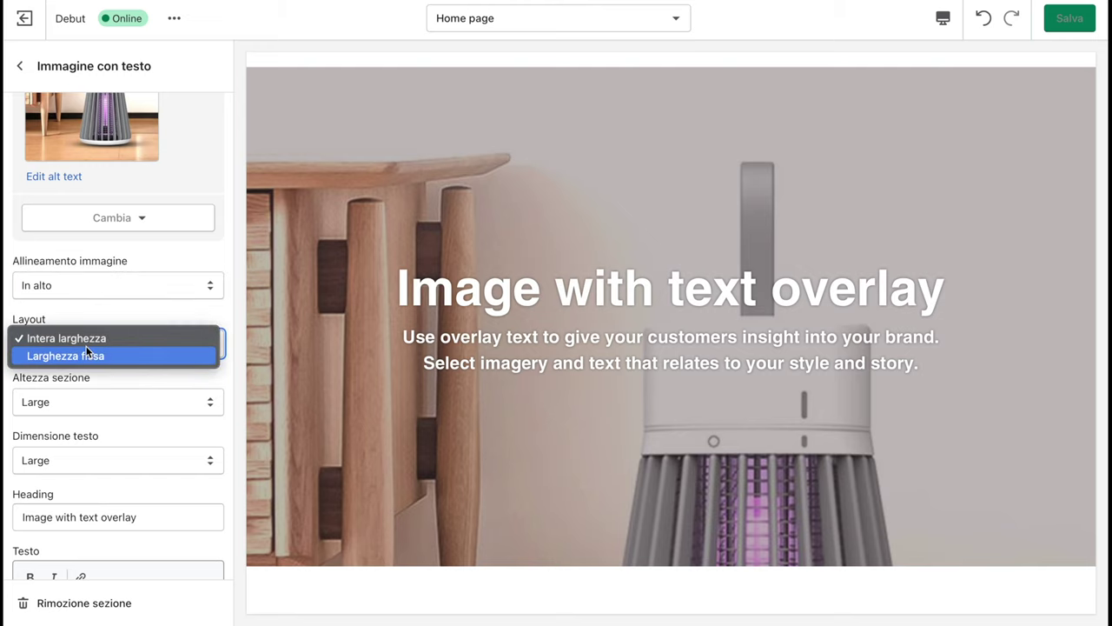
pyautogui.click(78, 355)
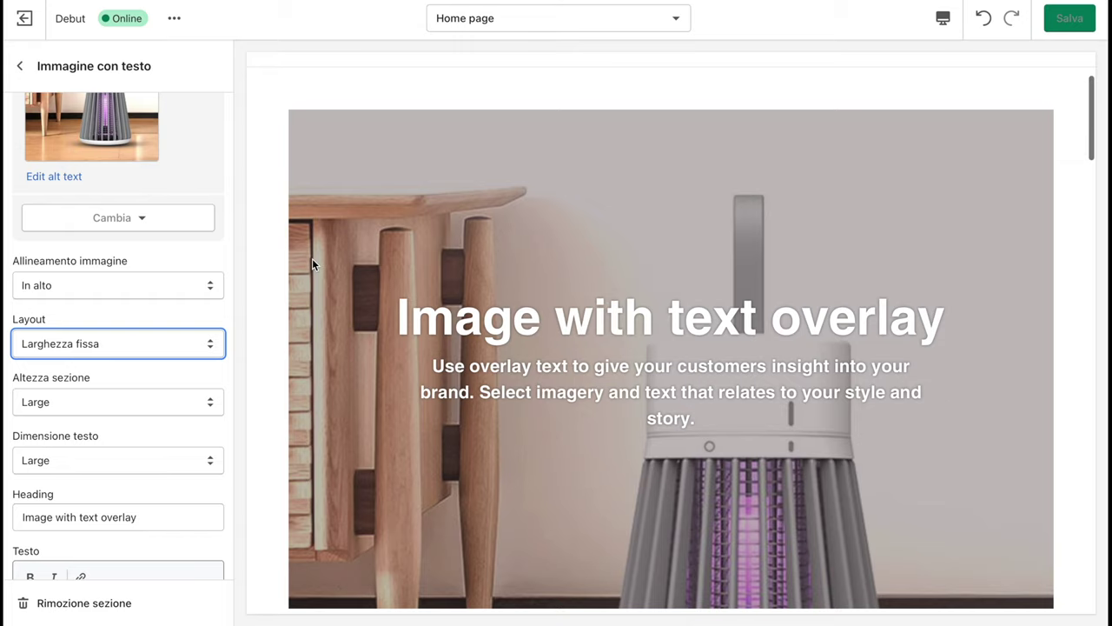
pyautogui.scroll(3, 312, 258)
pyautogui.scroll(-1, 313, 260)
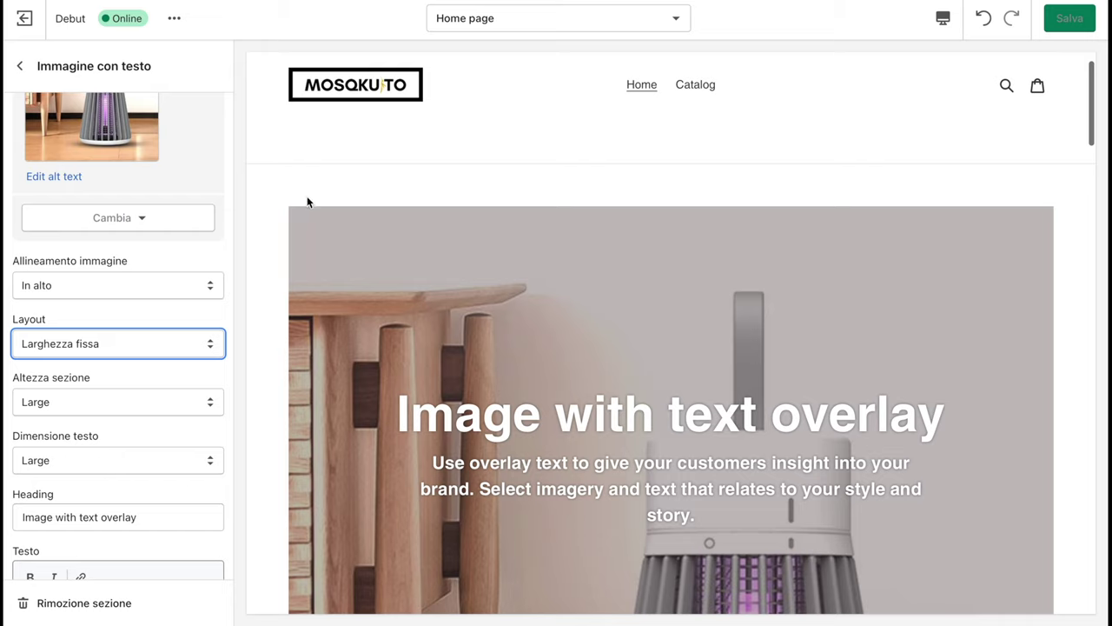
pyautogui.click(165, 344)
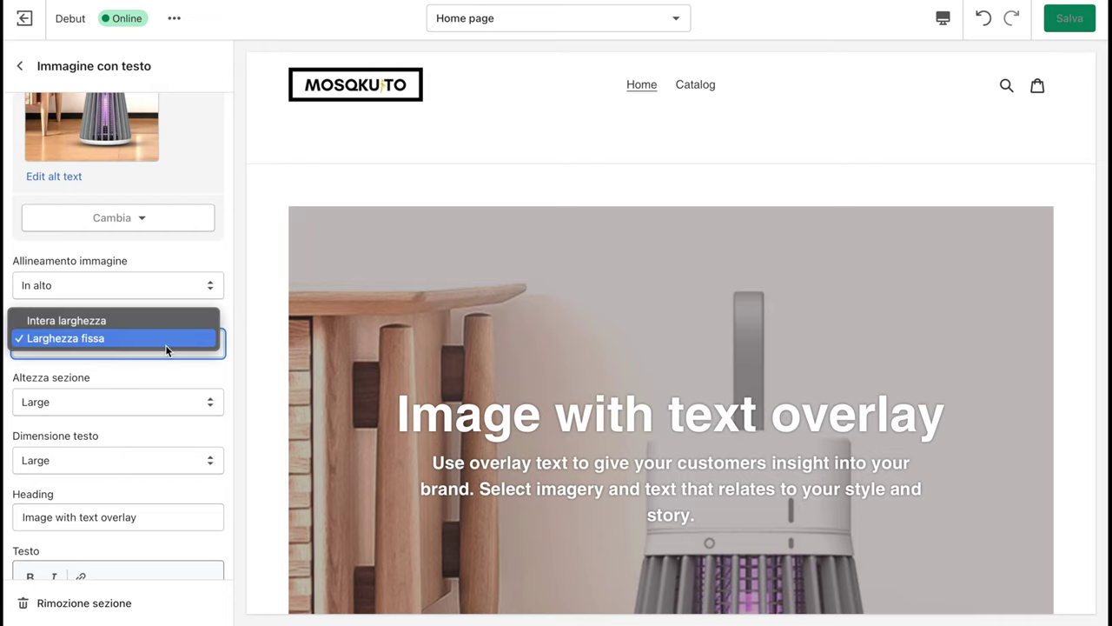
pyautogui.click(169, 320)
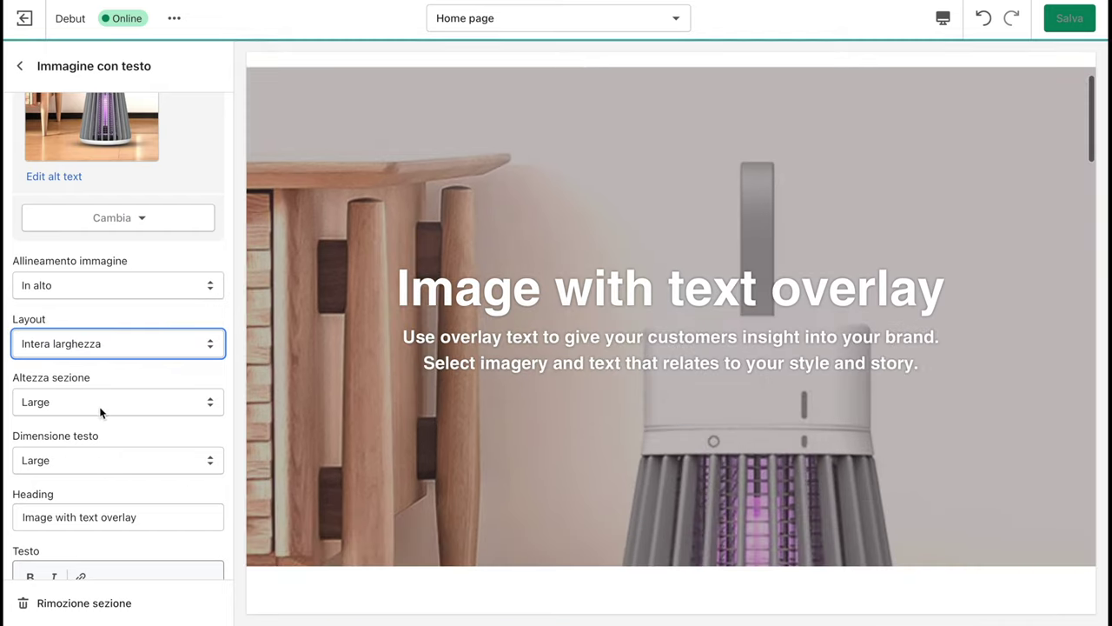
# Set the section height to Adatta all'immagine and centre the photo vertically
pyautogui.click(99, 403)
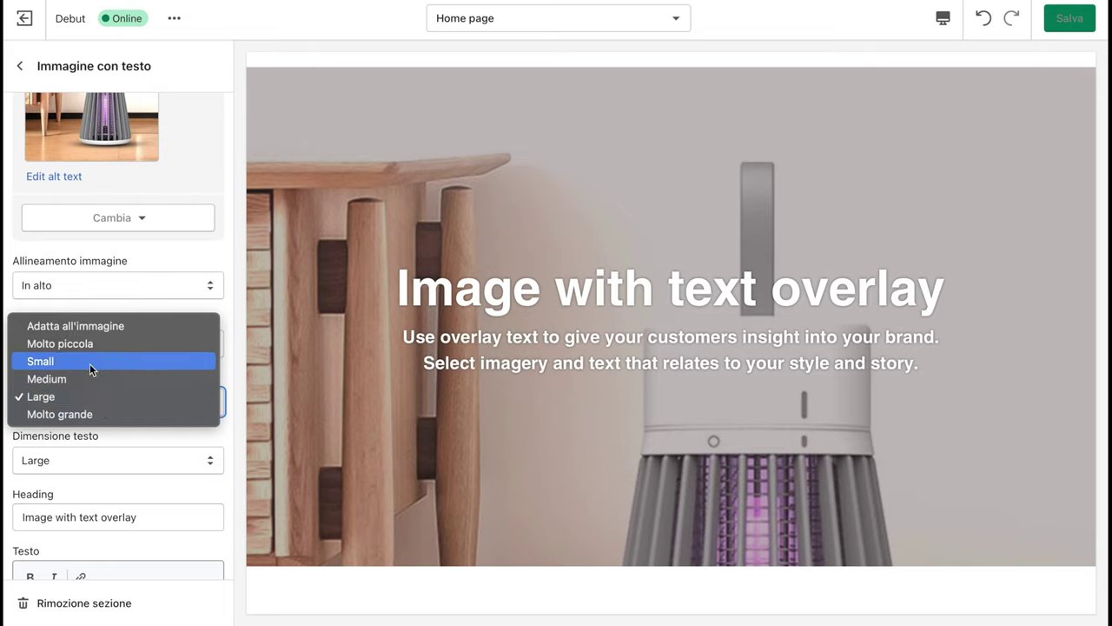
pyautogui.click(106, 328)
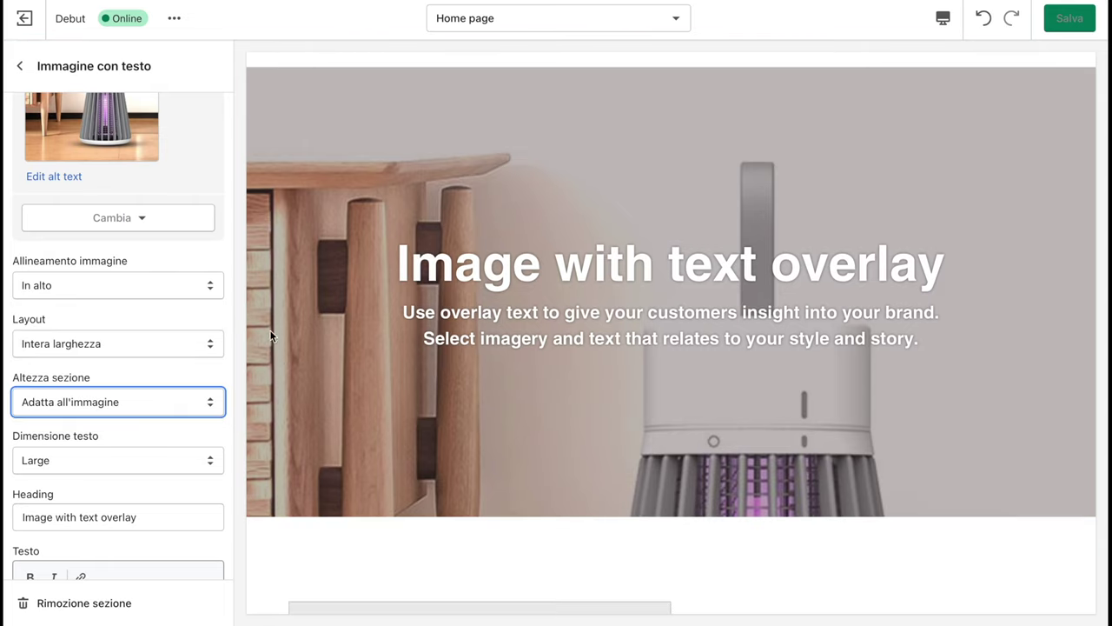
pyautogui.click(158, 291)
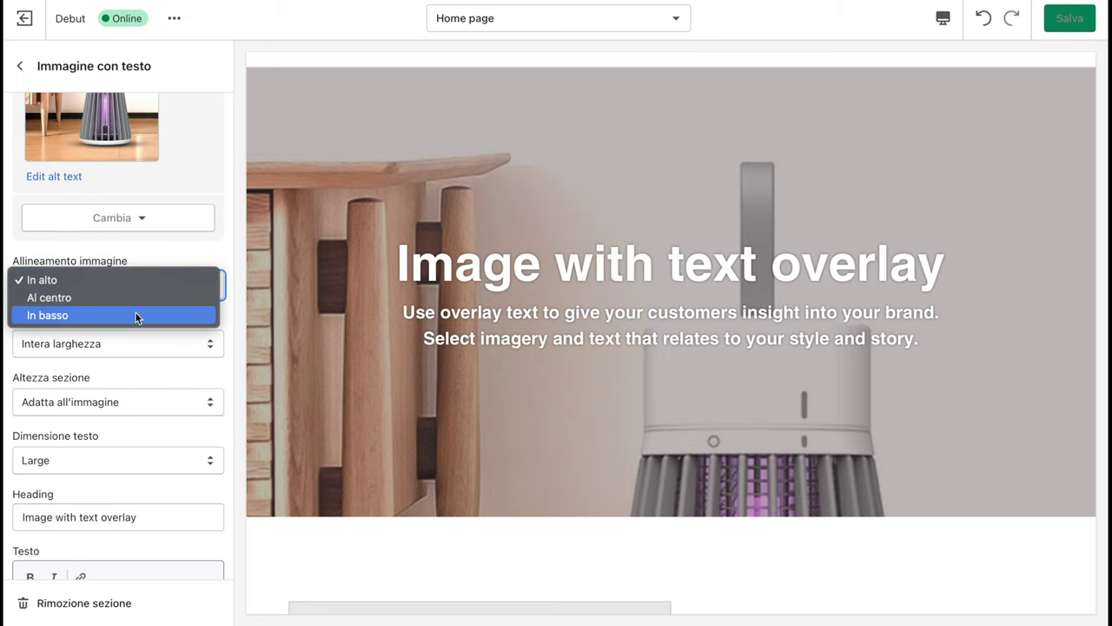
pyautogui.click(134, 313)
pyautogui.click(139, 287)
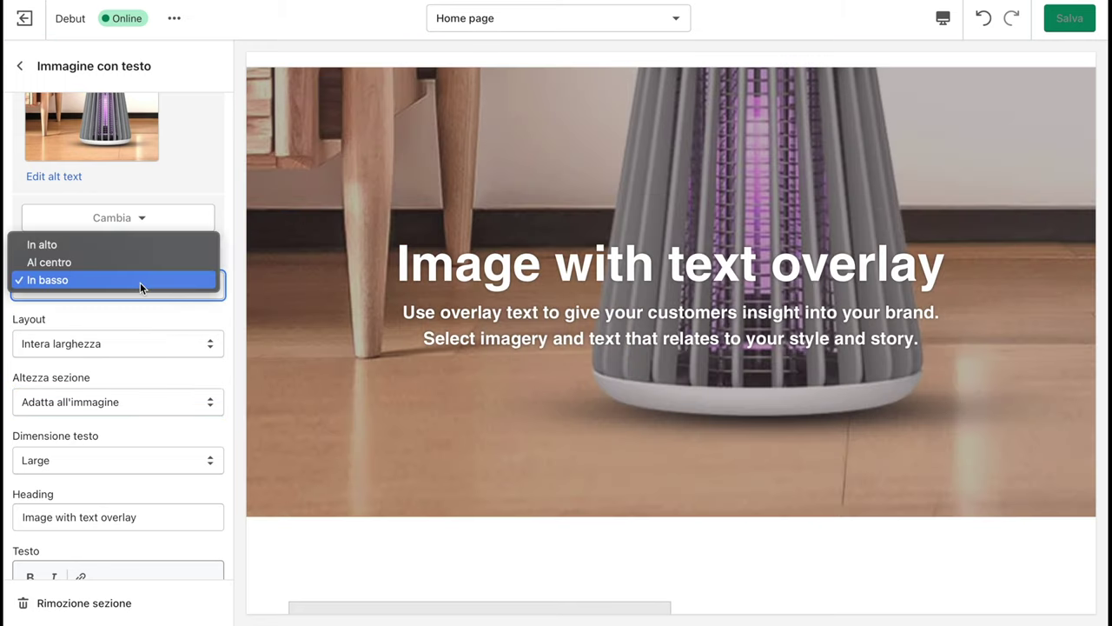
pyautogui.click(145, 263)
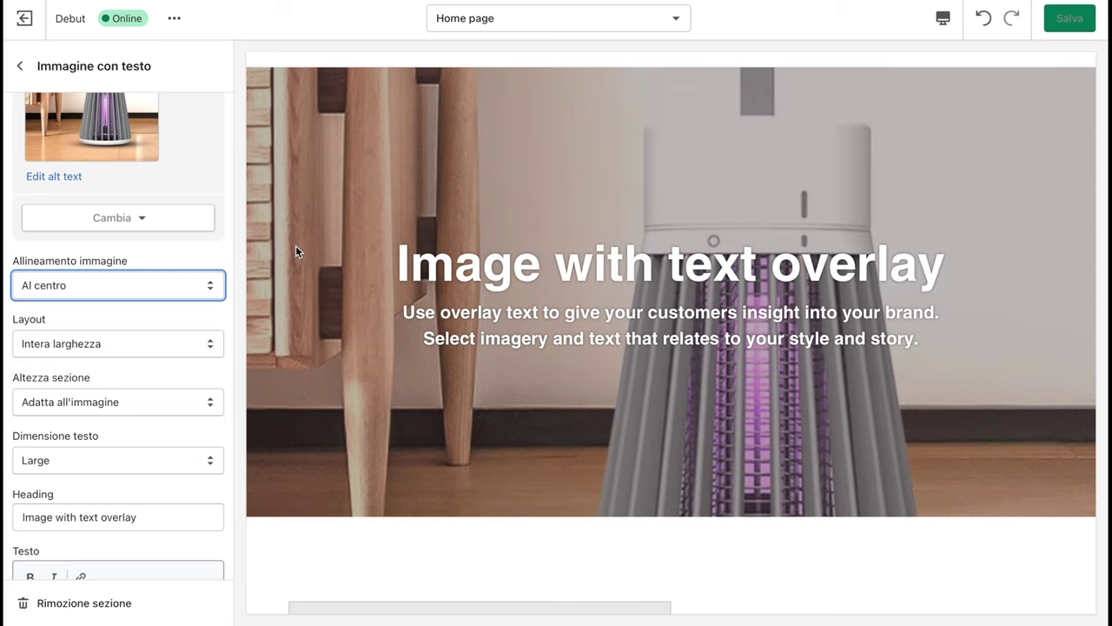
pyautogui.scroll(-5, 97, 478)
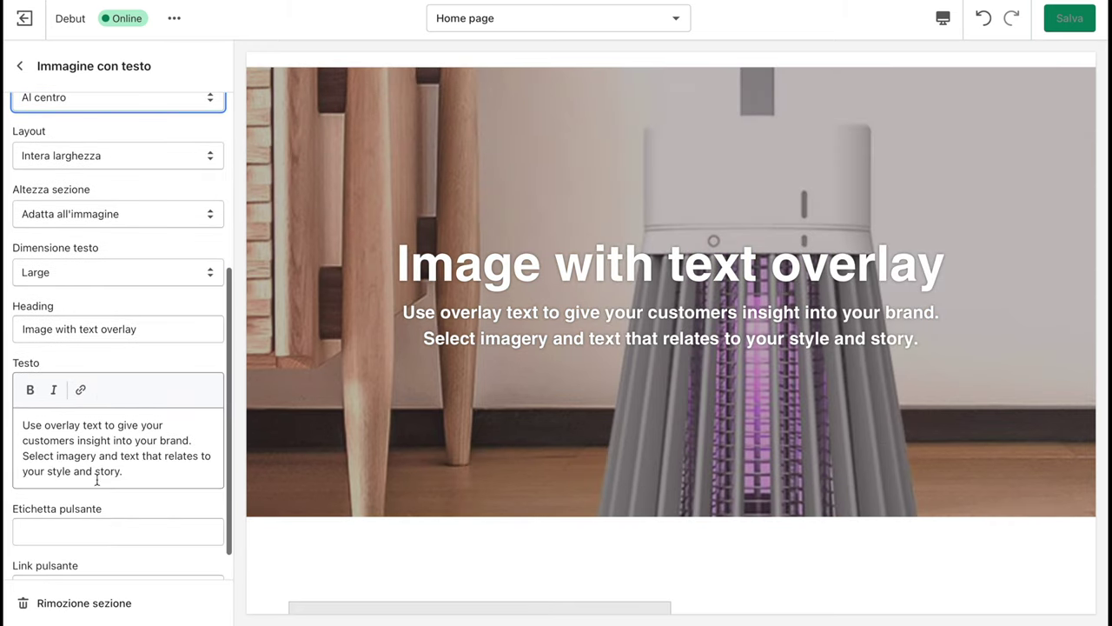
# Replace the placeholder body text with 'prove di shopify'
pyautogui.tripleClick(127, 470)
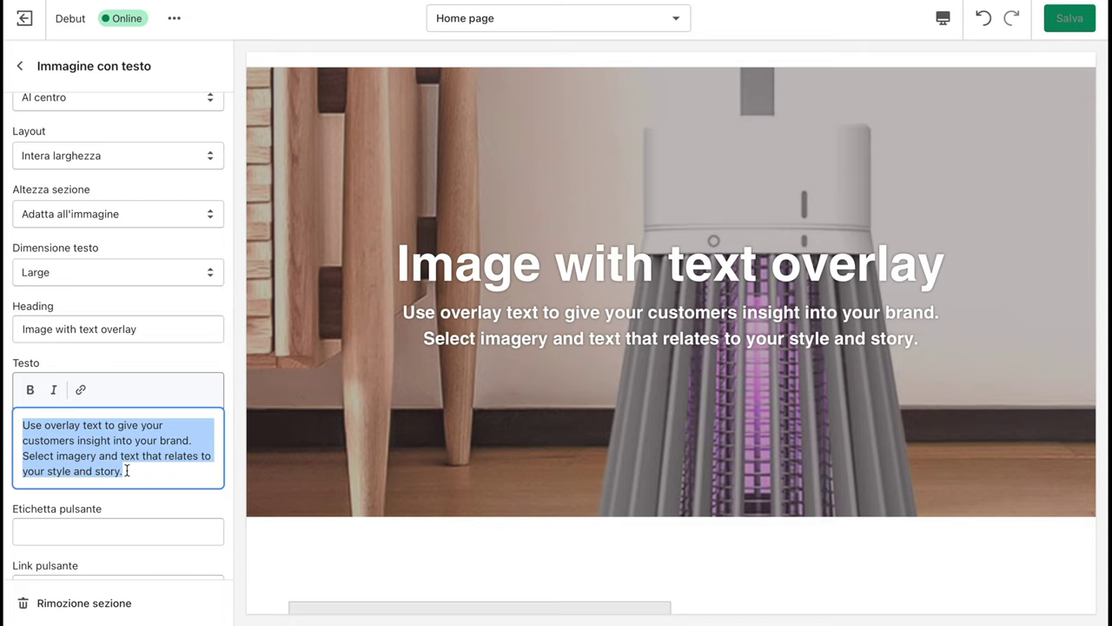
pyautogui.write('S')
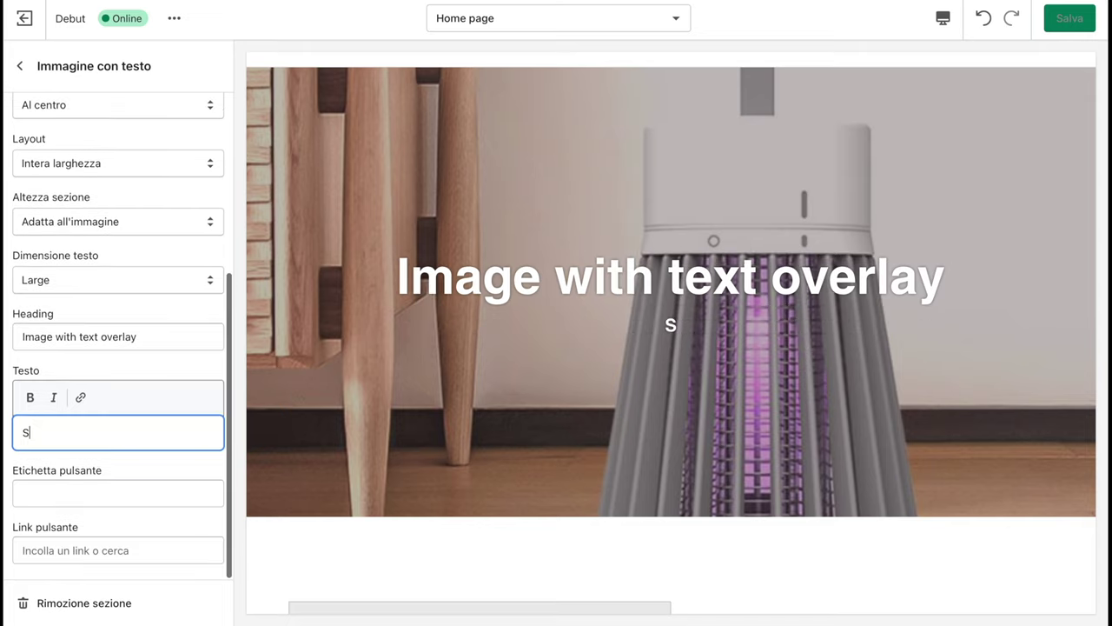
pyautogui.write('top')
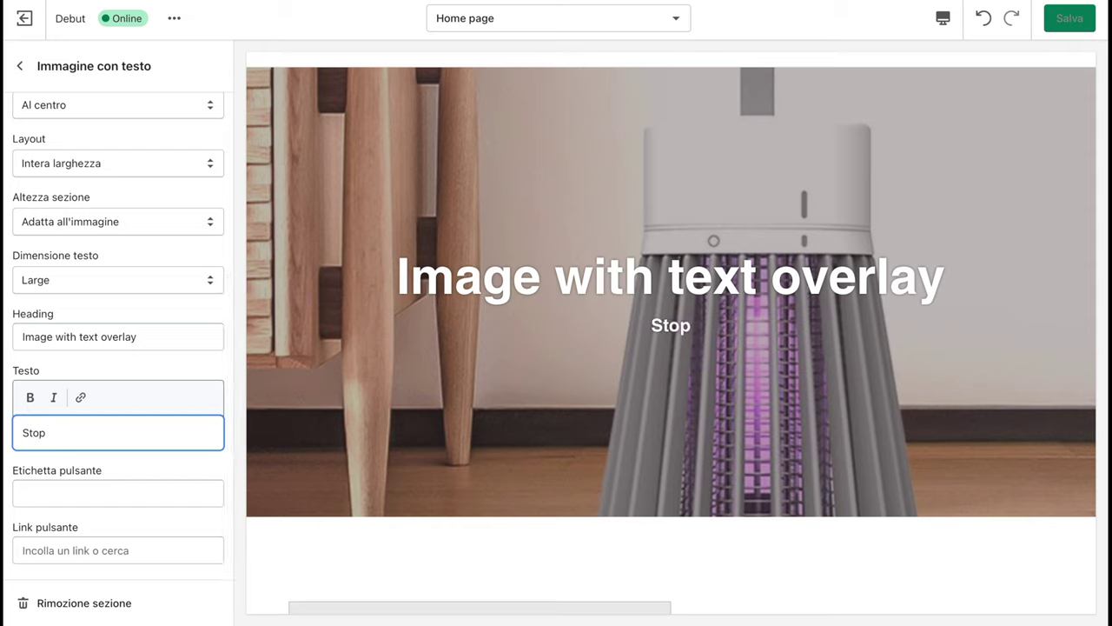
pyautogui.press('BackSpace')
pyautogui.press('BackSpace')
pyautogui.press('BackSpace')
pyautogui.press('BackSpace')
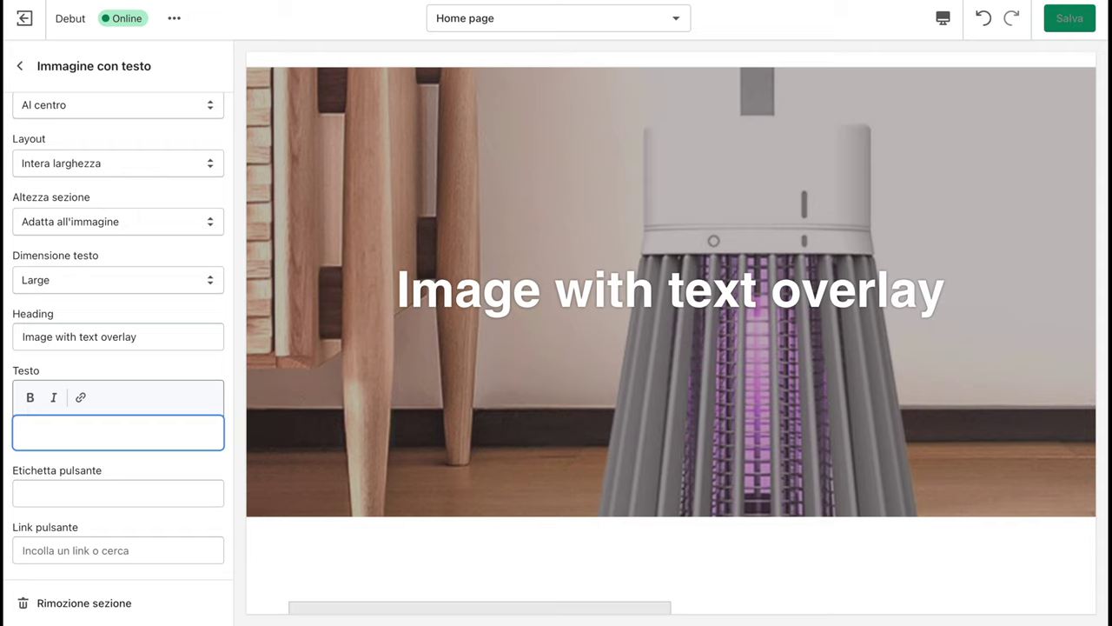
pyautogui.write('prove')
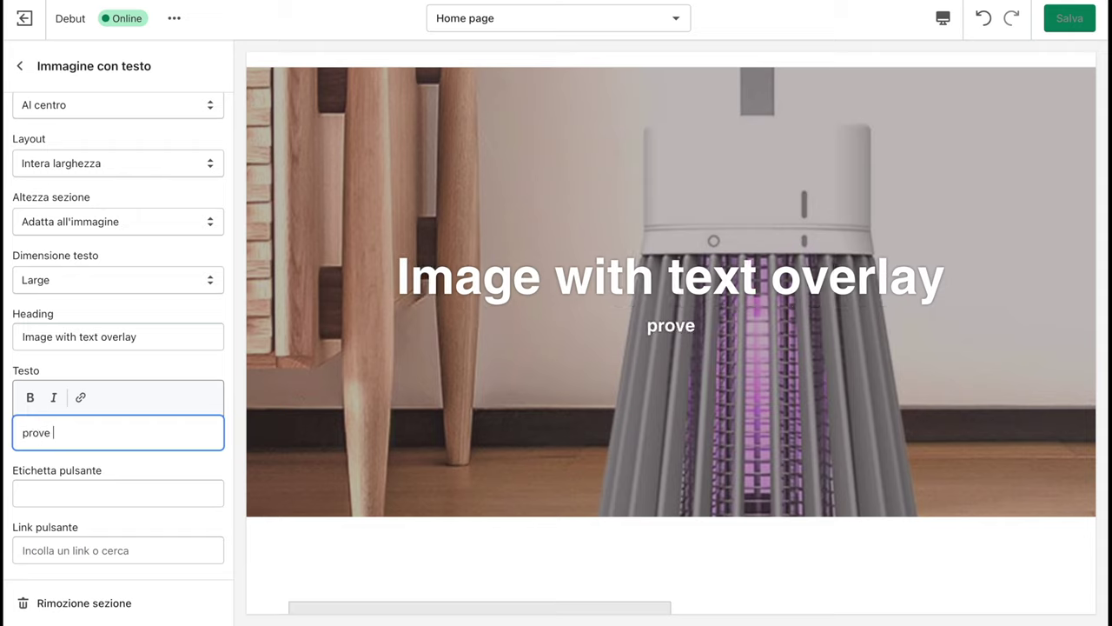
pyautogui.write(' di shopi')
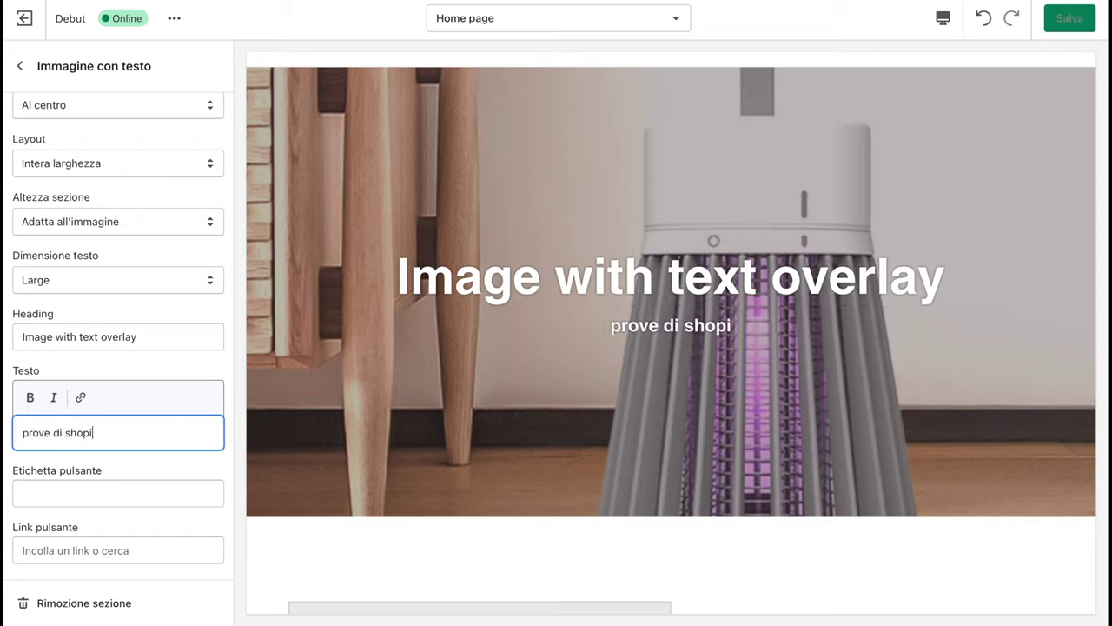
pyautogui.write('fy')
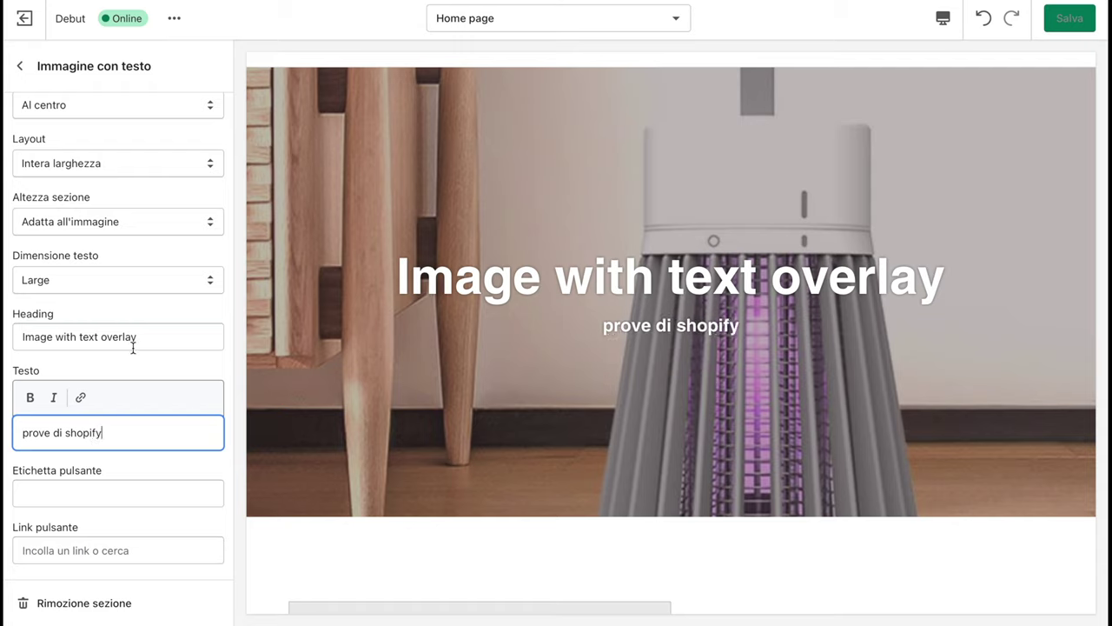
# Change the banner heading to 'Repellente n°1 in Europa'
pyautogui.click(131, 344)
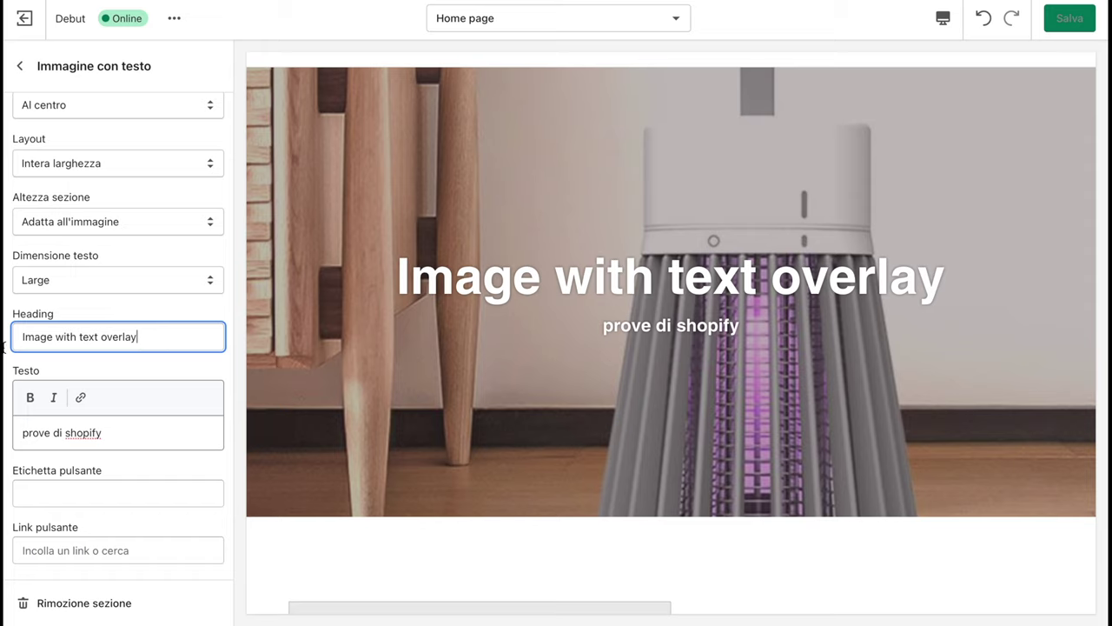
pyautogui.moveTo(21, 337); pyautogui.dragTo(189, 340)
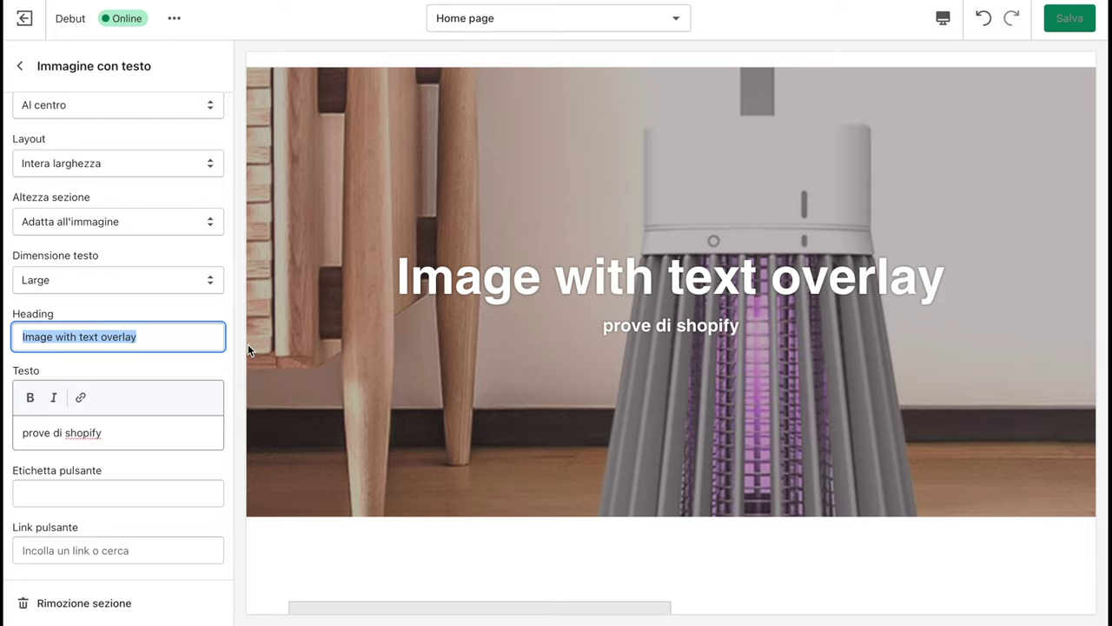
pyautogui.write('Rep')
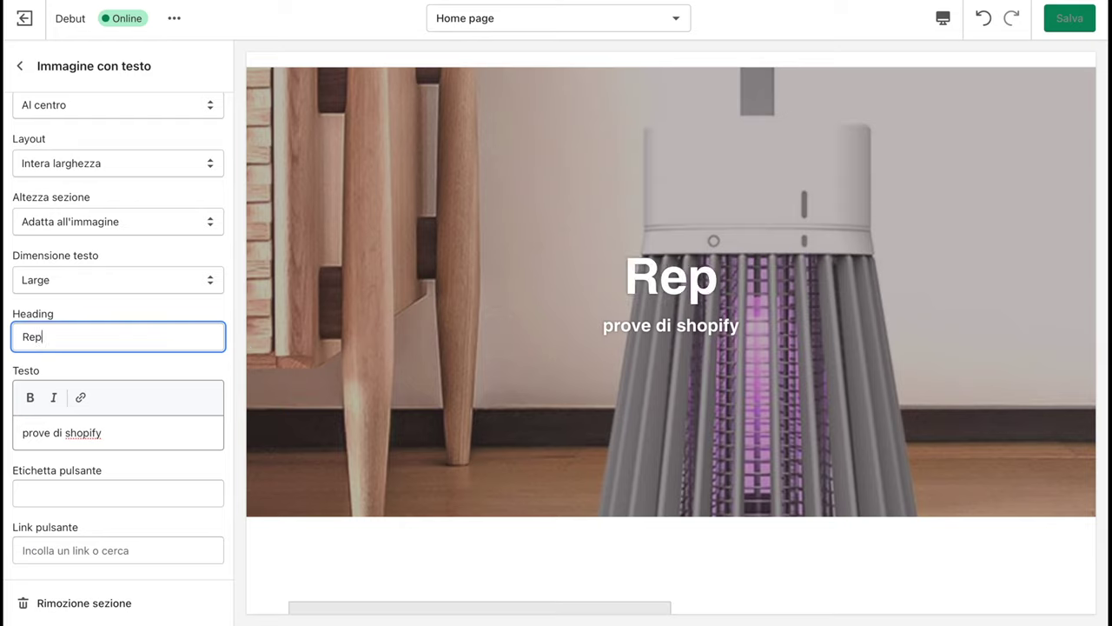
pyautogui.write('ellente ')
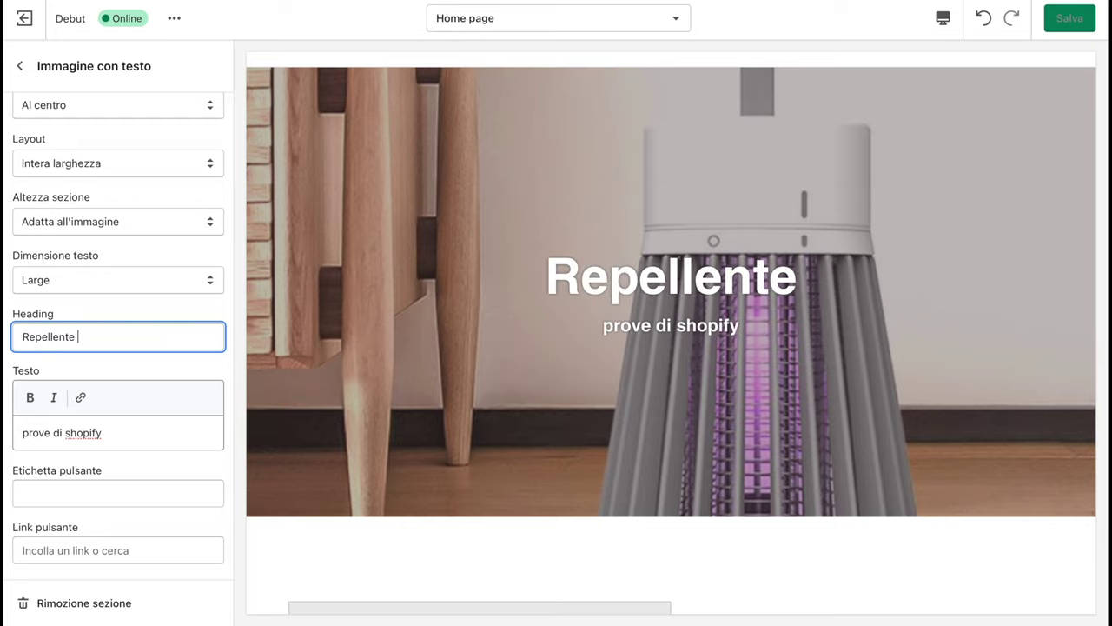
pyautogui.write('n°1')
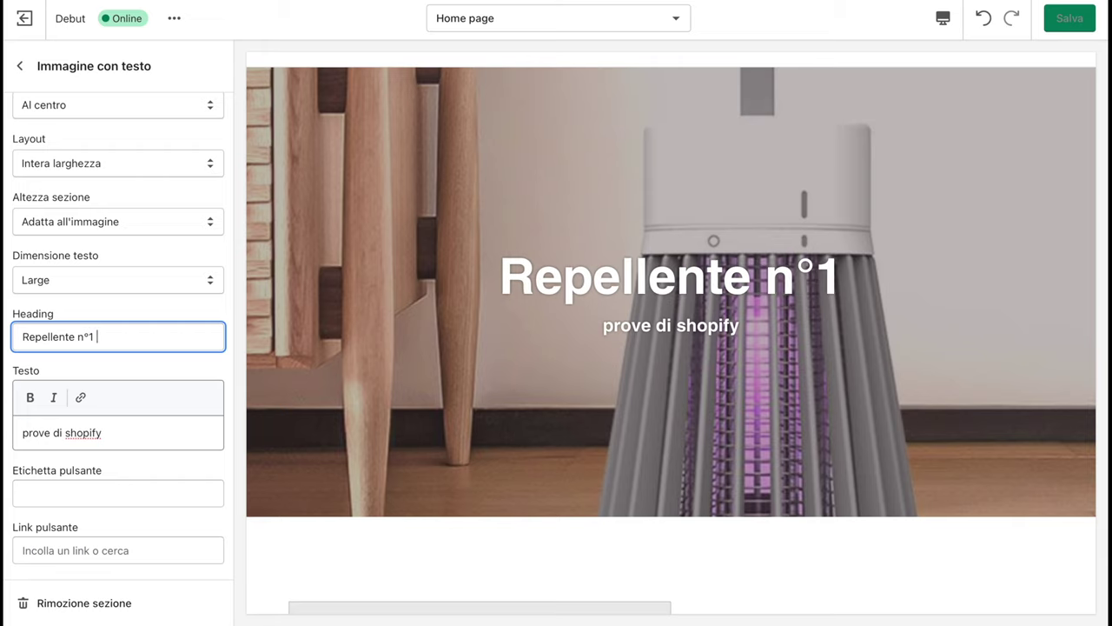
pyautogui.write(' in Eu')
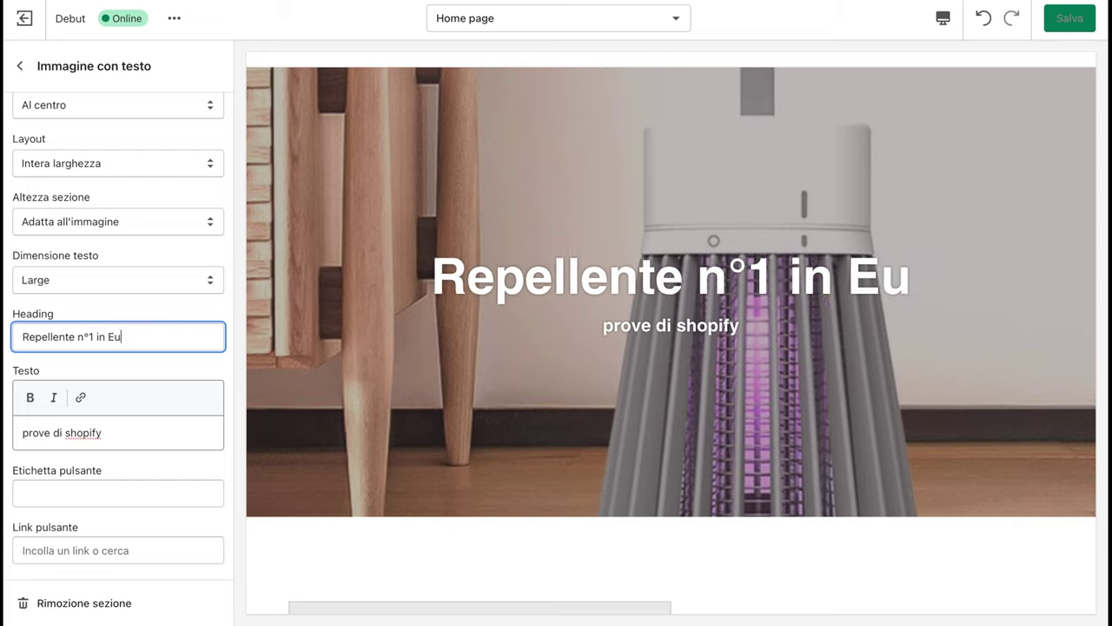
pyautogui.write('ropa')
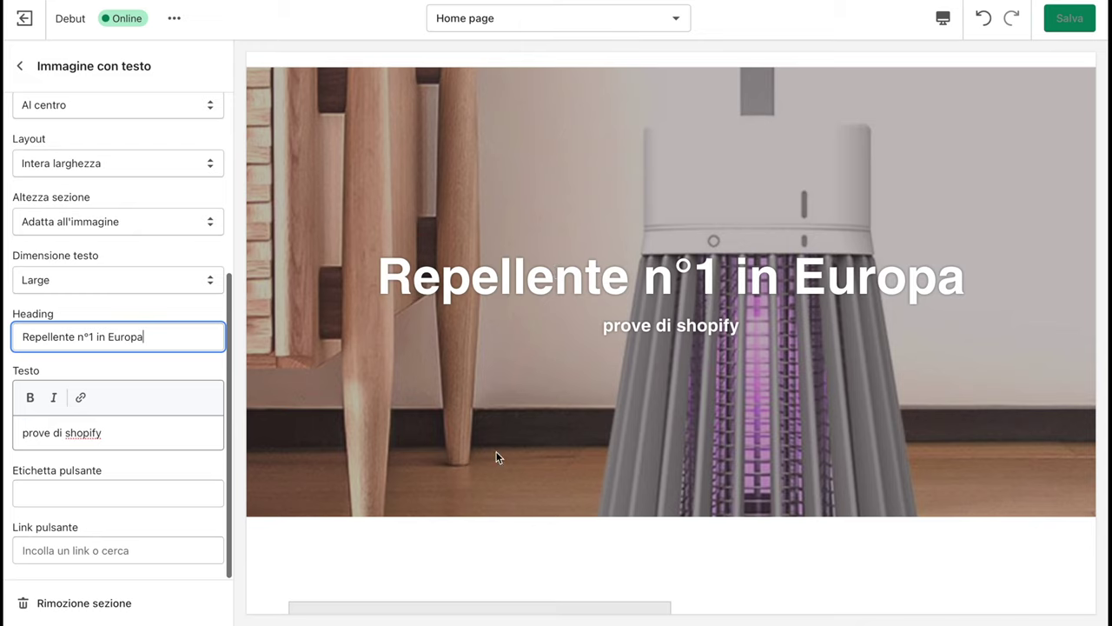
pyautogui.click(30, 397)
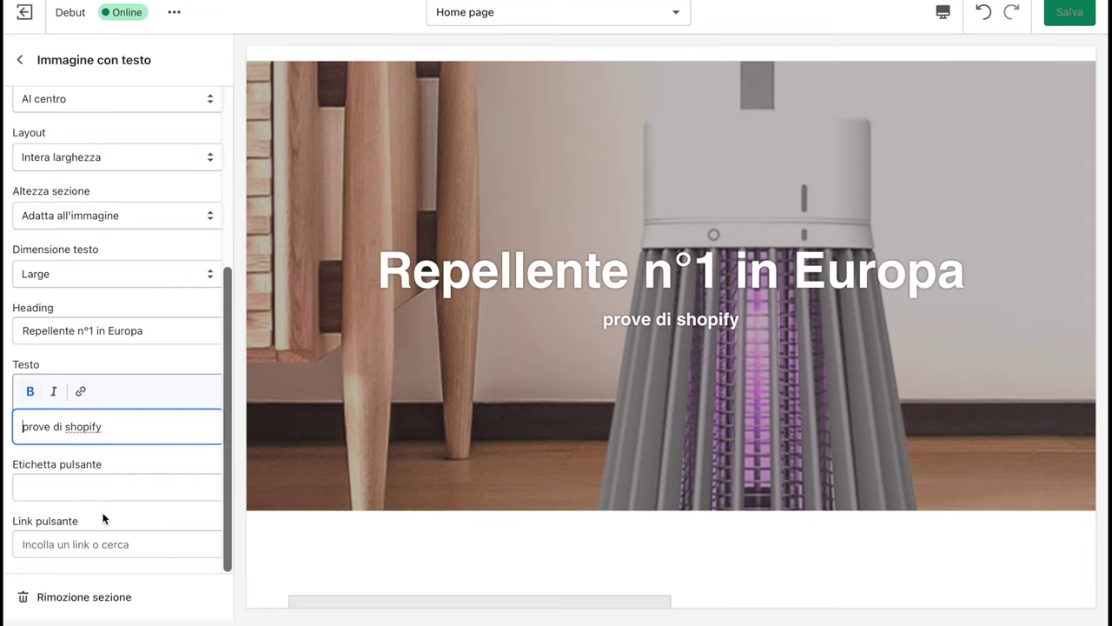
pyautogui.click(19, 65)
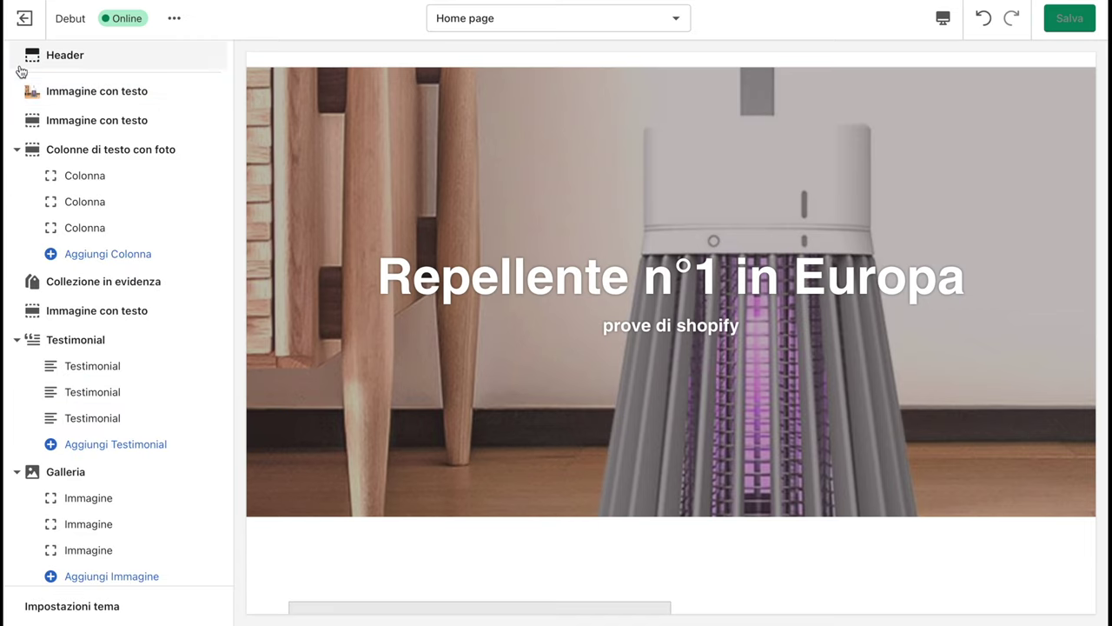
# Give the second Immagine con testo section the purple-lit lamp photo from the library
pyautogui.click(75, 123)
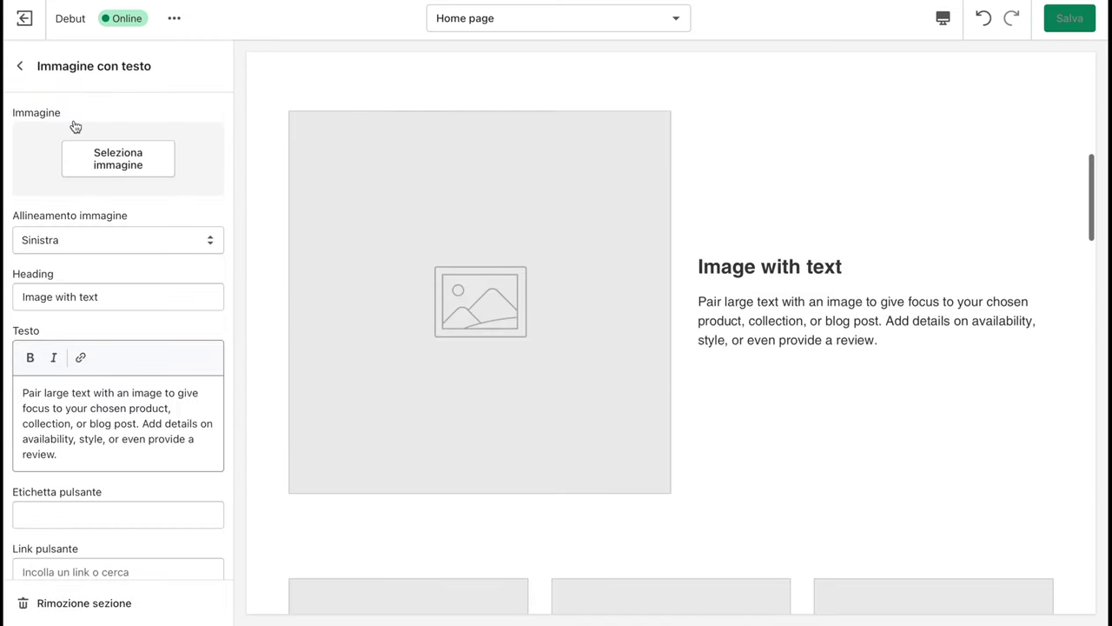
pyautogui.click(136, 153)
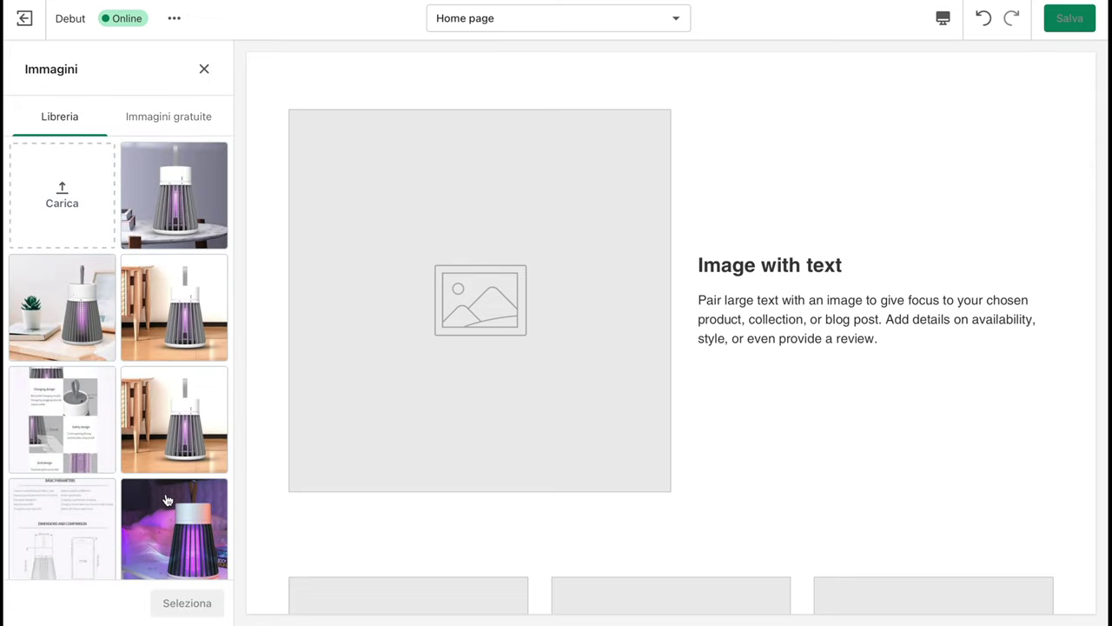
pyautogui.click(173, 526)
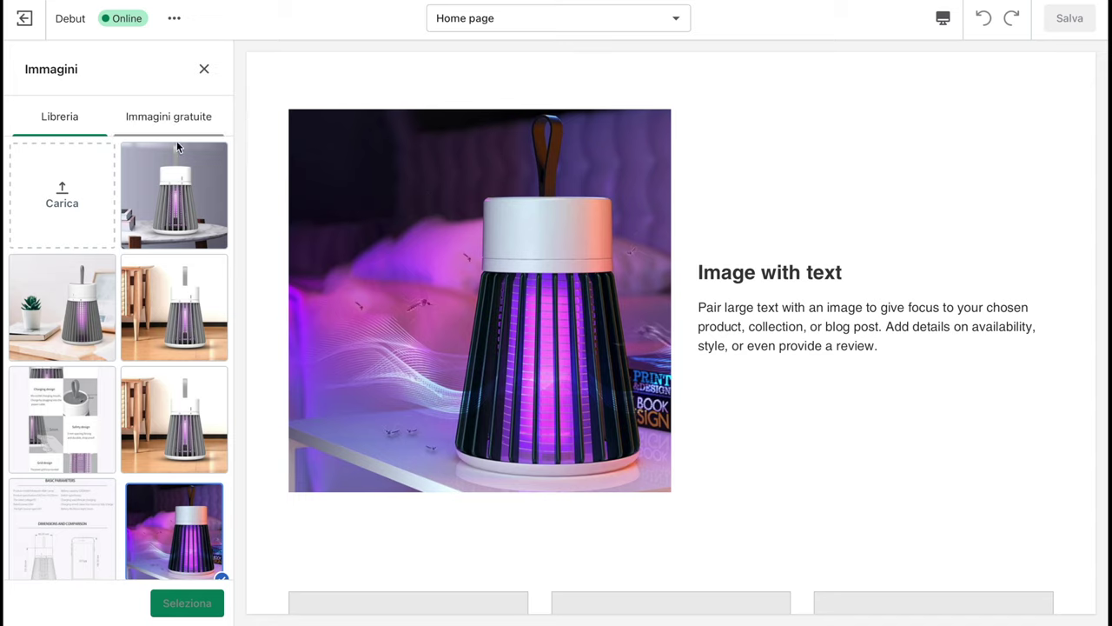
pyautogui.click(186, 602)
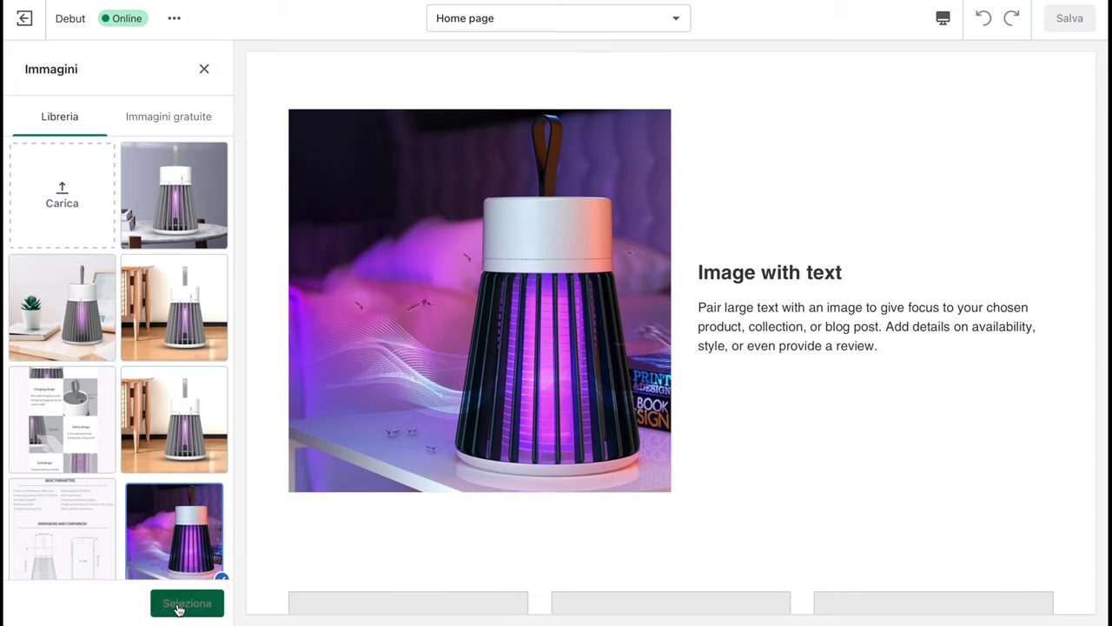
pyautogui.scroll(-3, 177, 421)
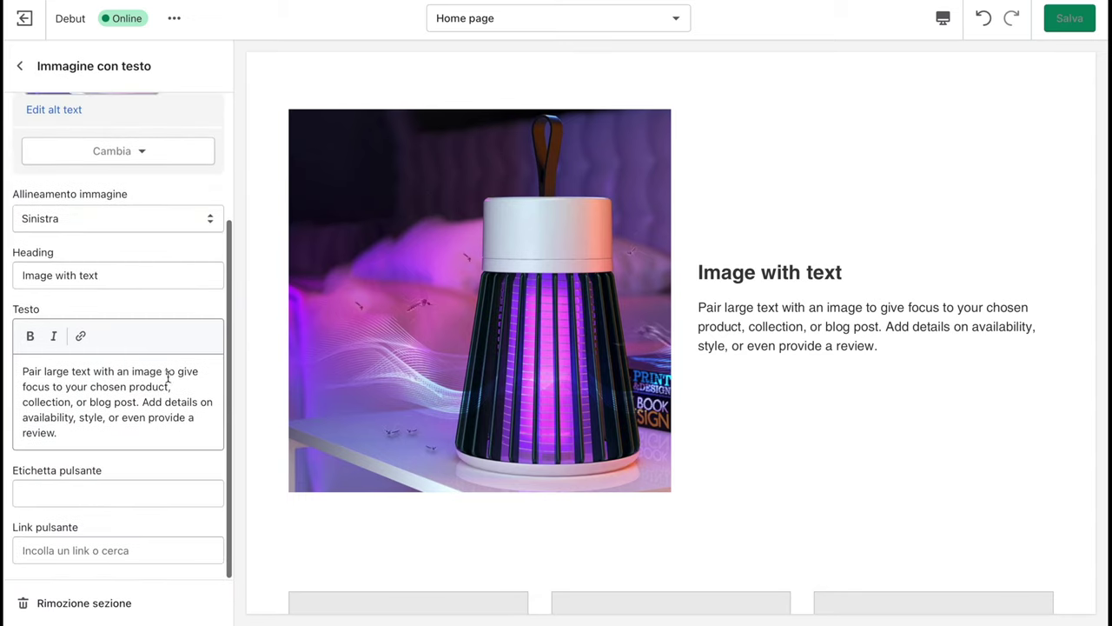
pyautogui.click(20, 66)
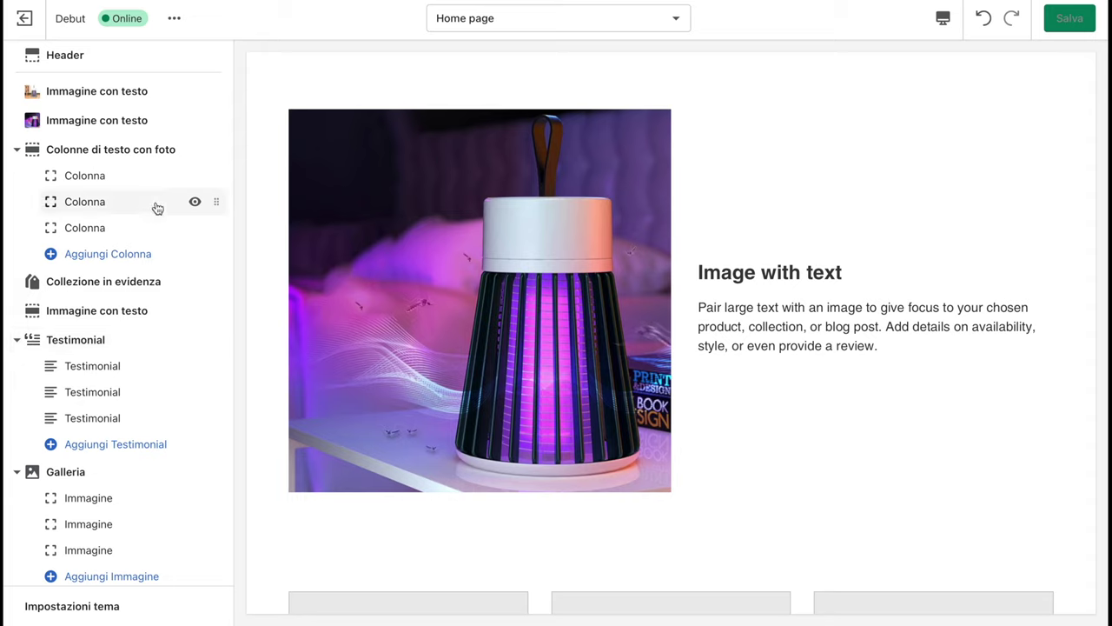
# Open Colonne di testo con foto and scroll the preview down to the footer
pyautogui.click(94, 157)
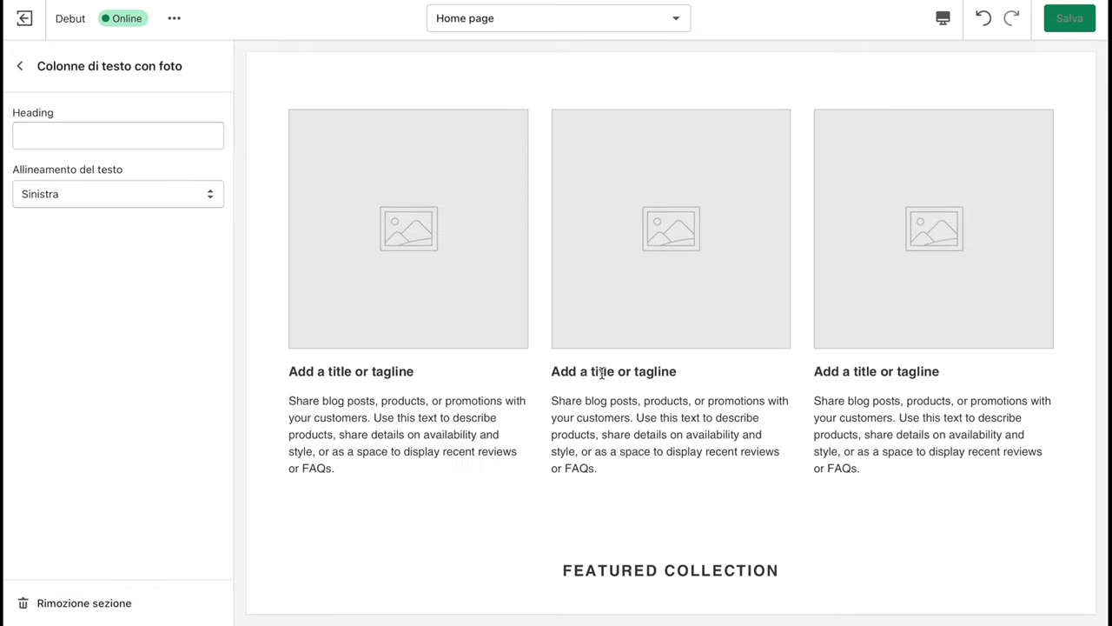
pyautogui.scroll(-1, 602, 372)
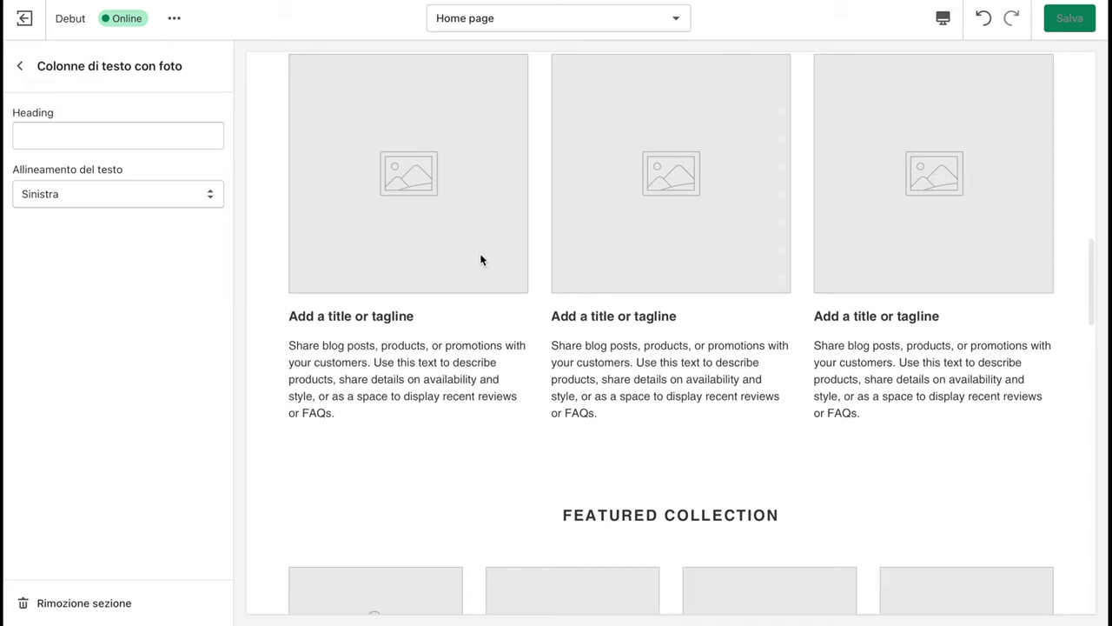
pyautogui.scroll(-2, 404, 301)
pyautogui.scroll(-3, 404, 302)
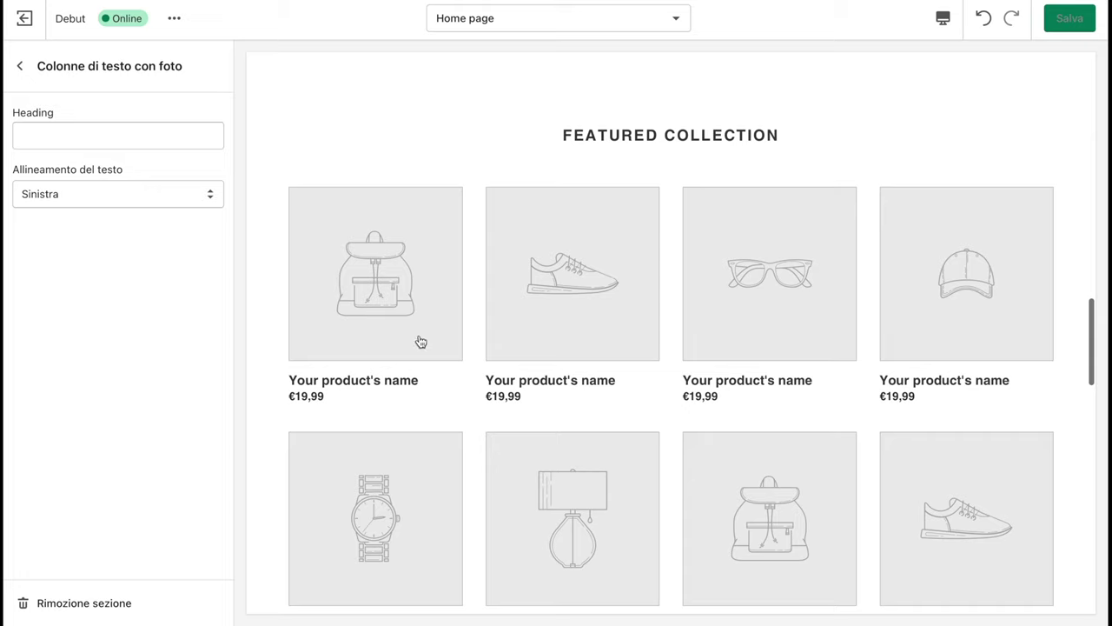
pyautogui.scroll(-3, 608, 489)
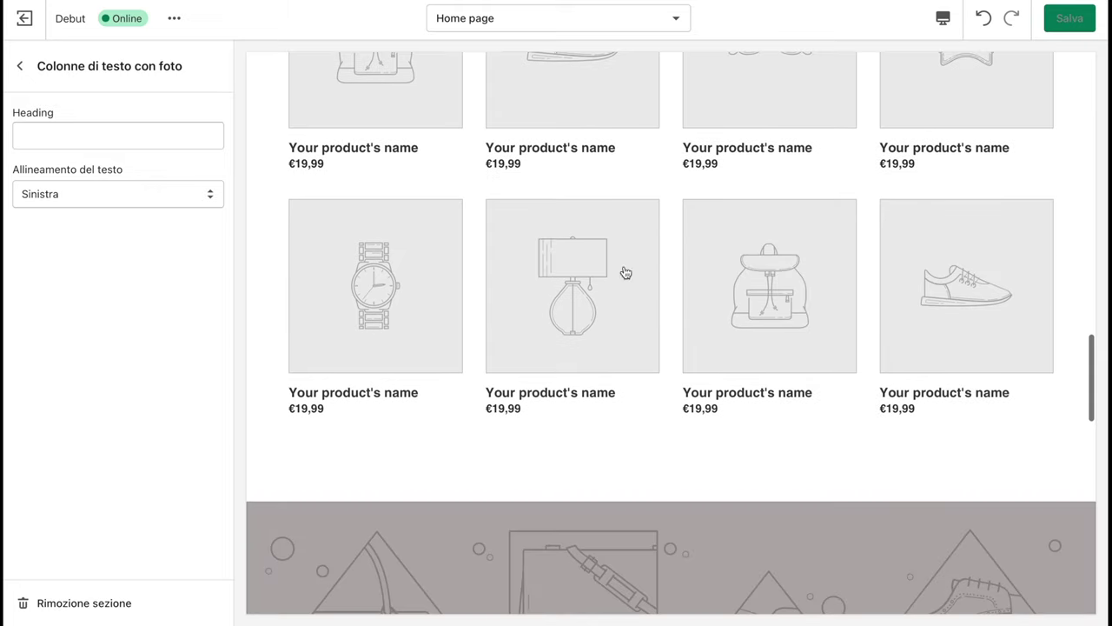
pyautogui.scroll(-9, 492, 391)
pyautogui.scroll(-7, 491, 391)
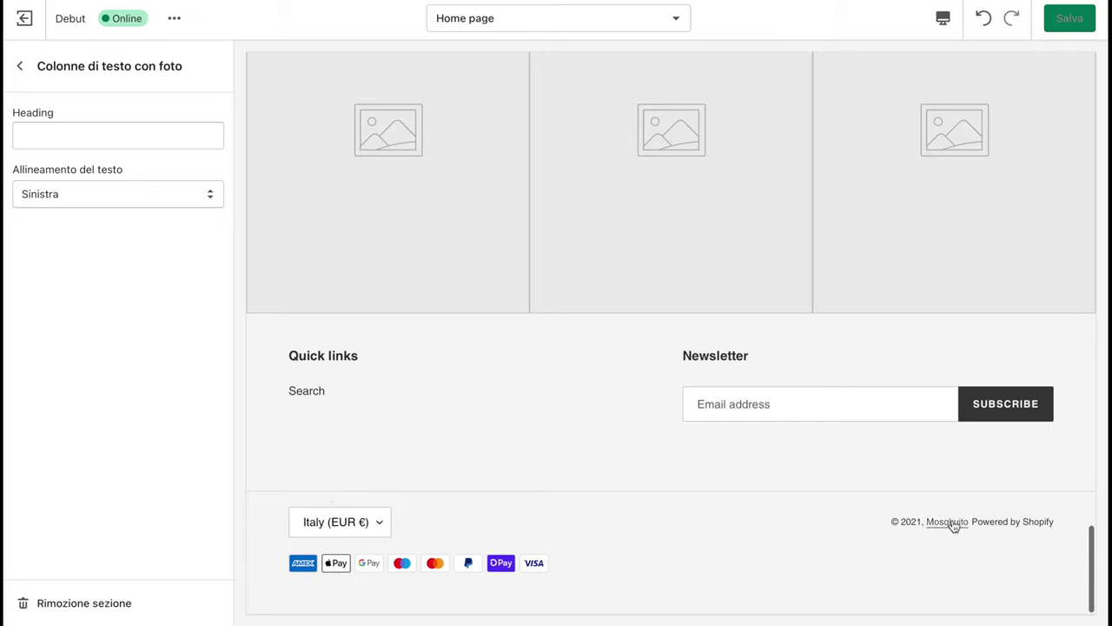
# Try the Powered by Shopify footer link, cancel it, and exit the theme editor
pyautogui.click(1020, 525)
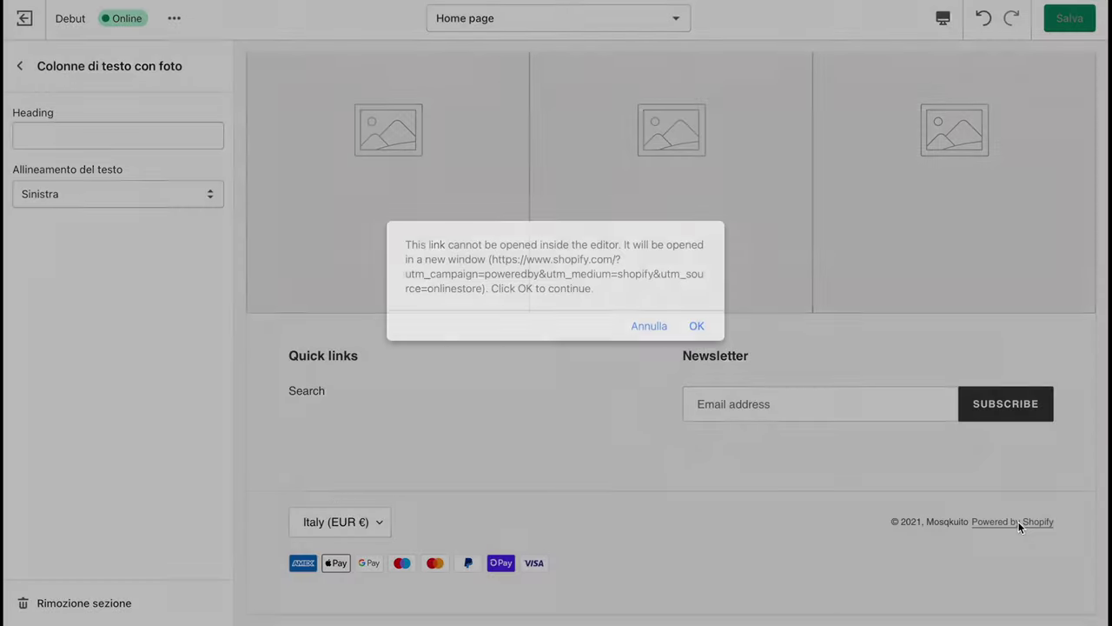
pyautogui.click(642, 327)
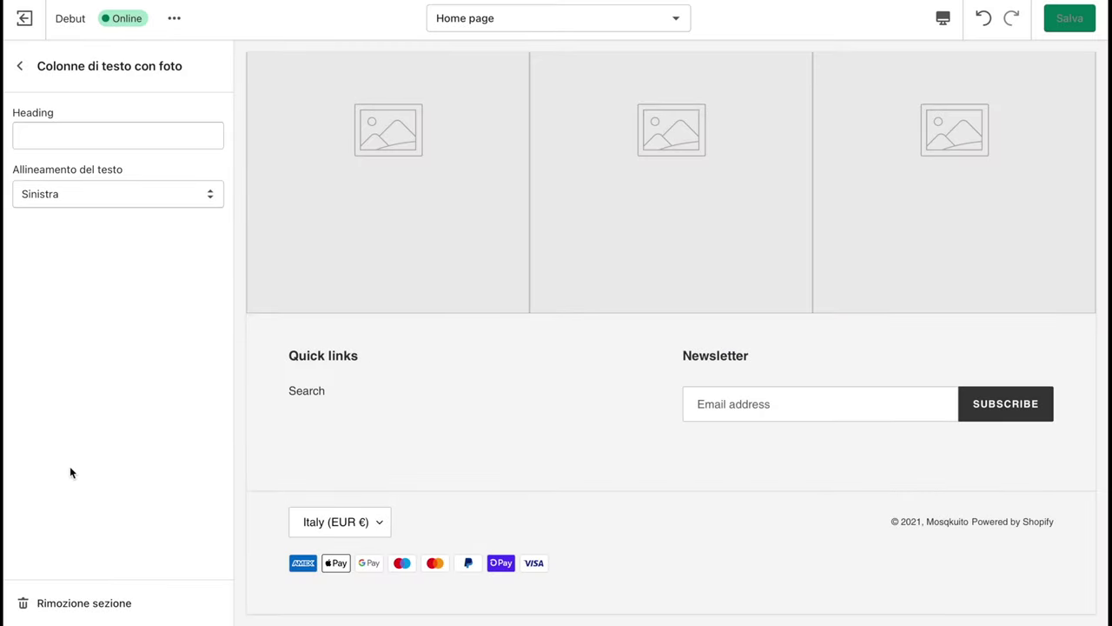
pyautogui.click(20, 66)
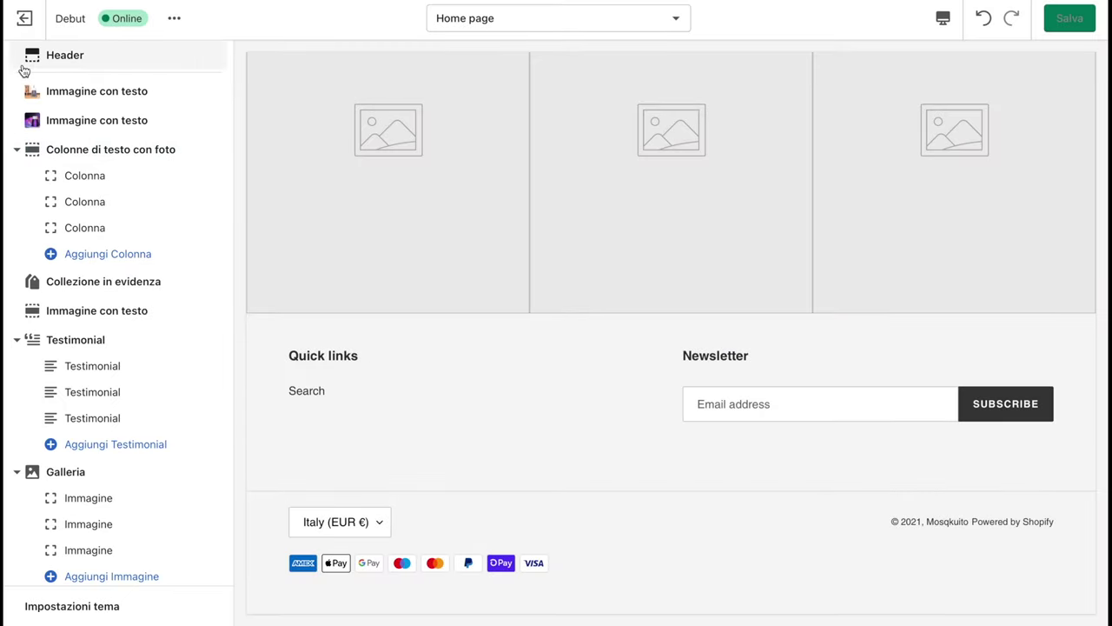
pyautogui.click(26, 17)
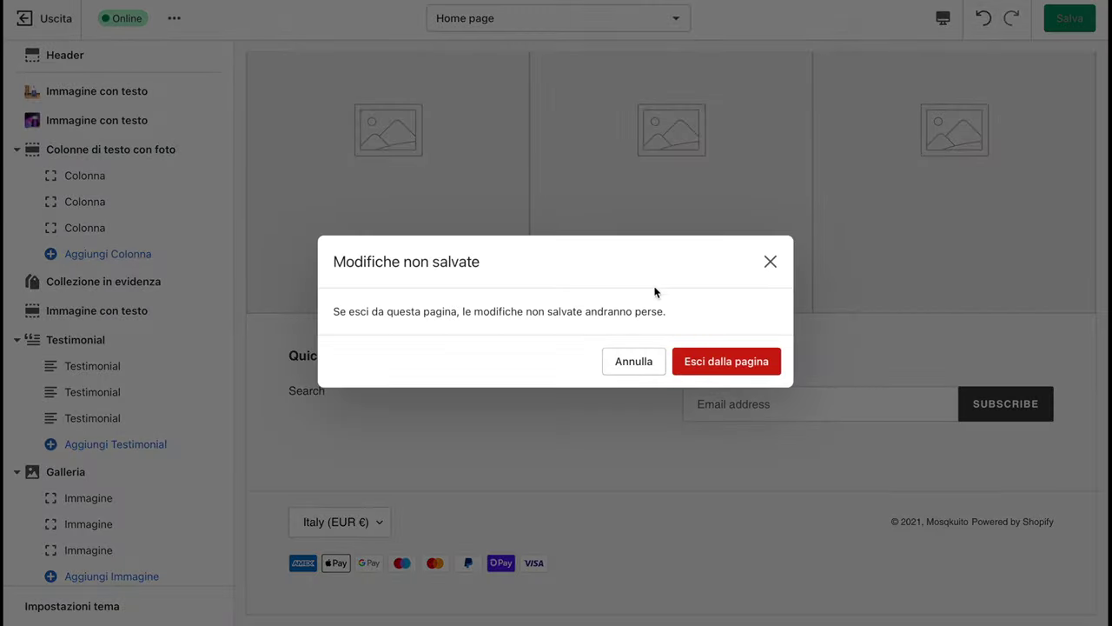
# Leave without saving and open the store's language settings for the theme
pyautogui.click(715, 362)
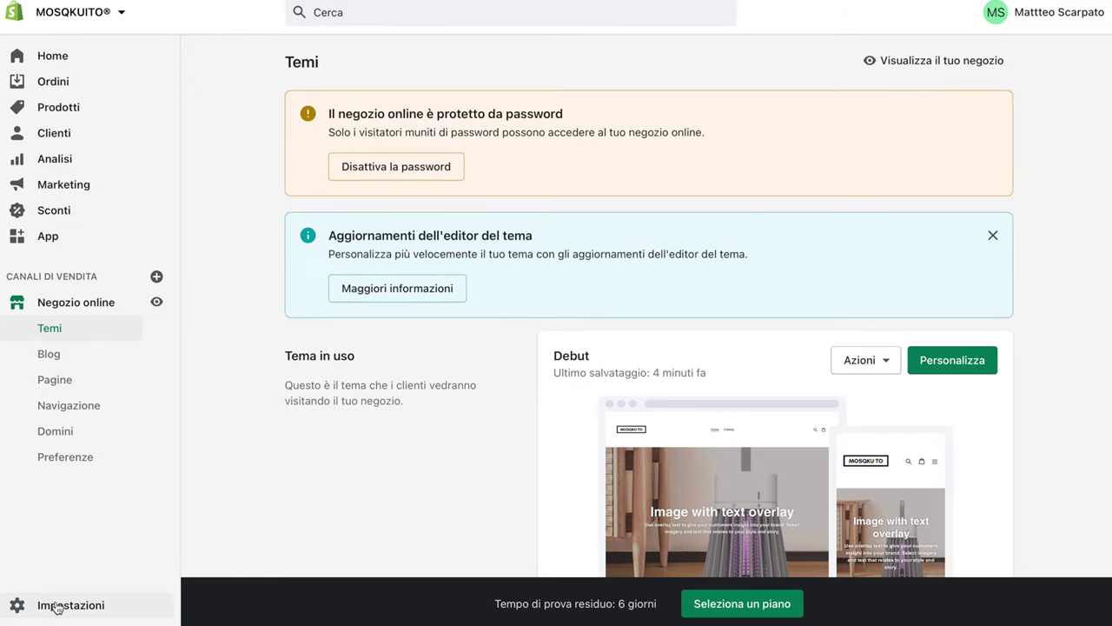
pyautogui.click(56, 605)
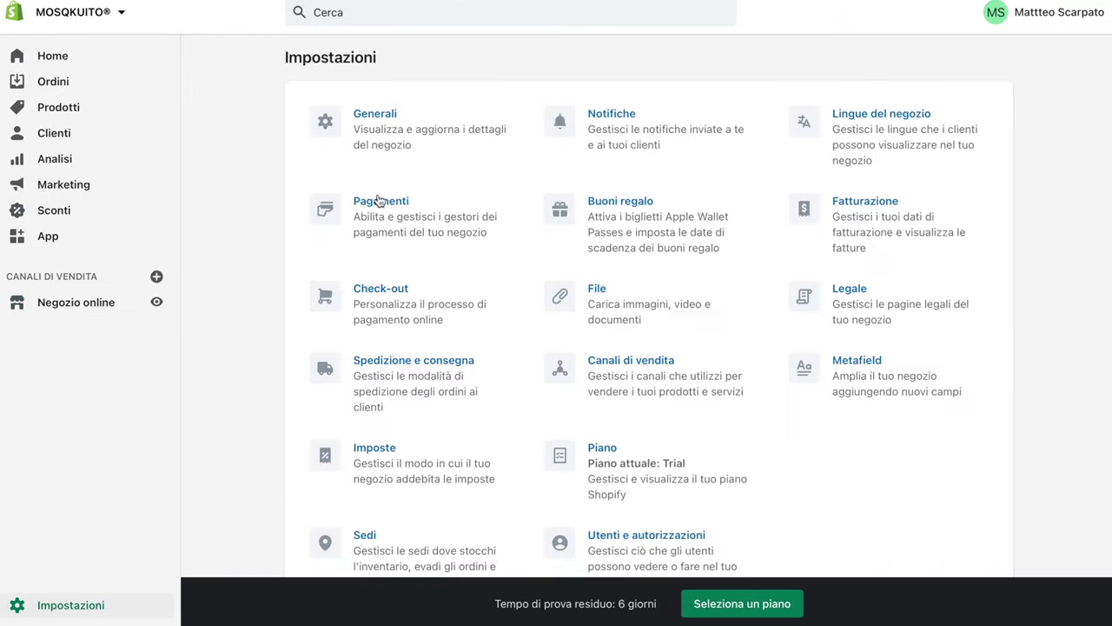
pyautogui.click(844, 128)
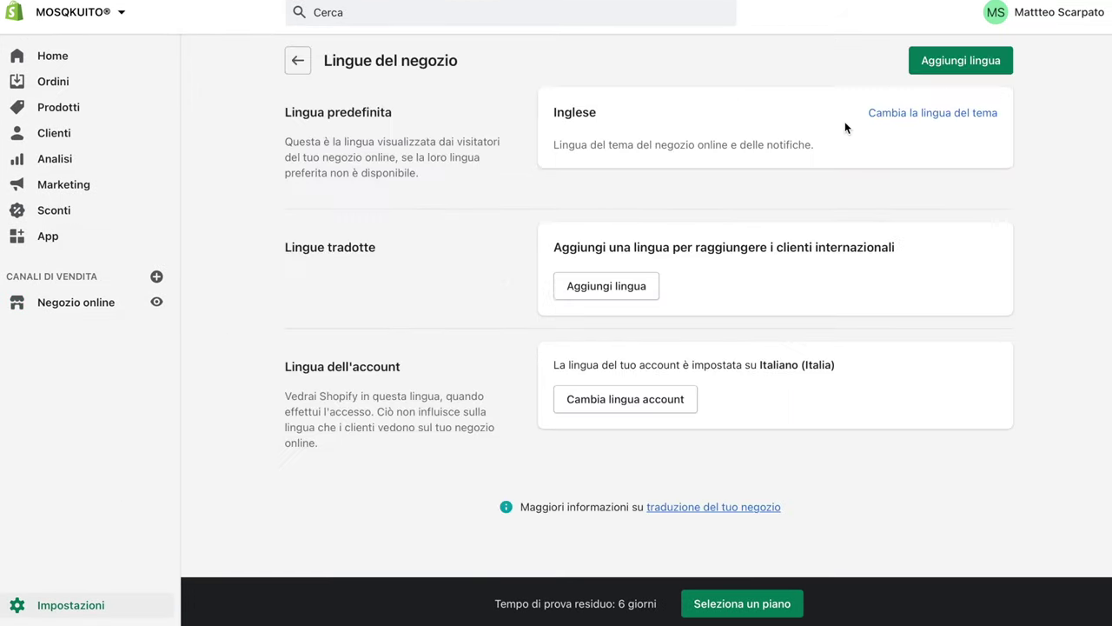
pyautogui.click(931, 113)
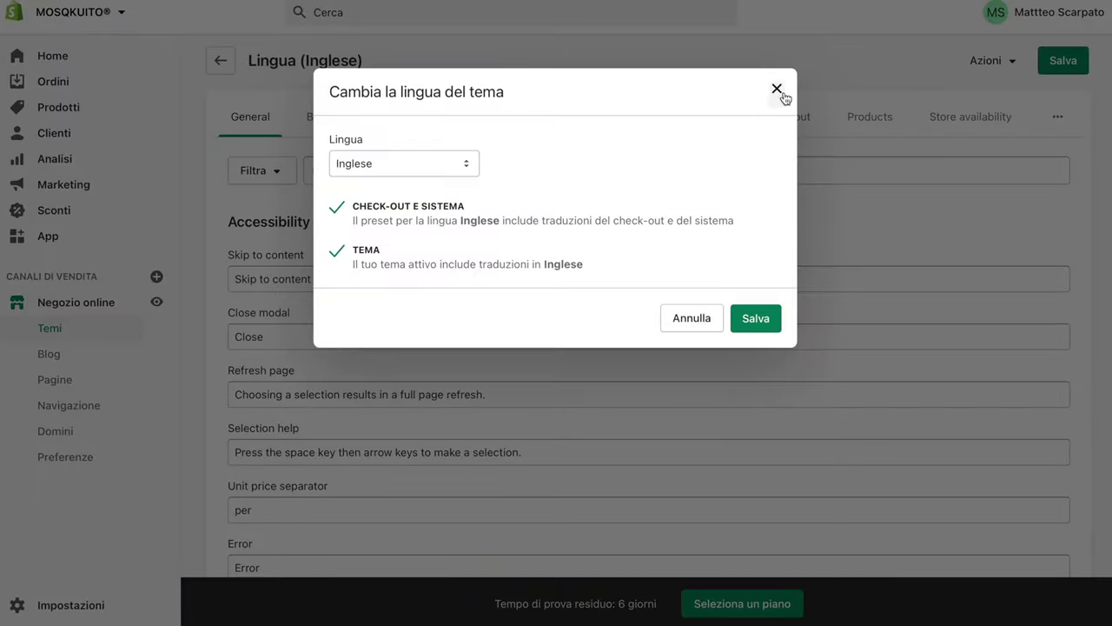
pyautogui.click(777, 89)
# Search translations for 'power by', empty the Powered by shopify text, and save
pyautogui.click(432, 174)
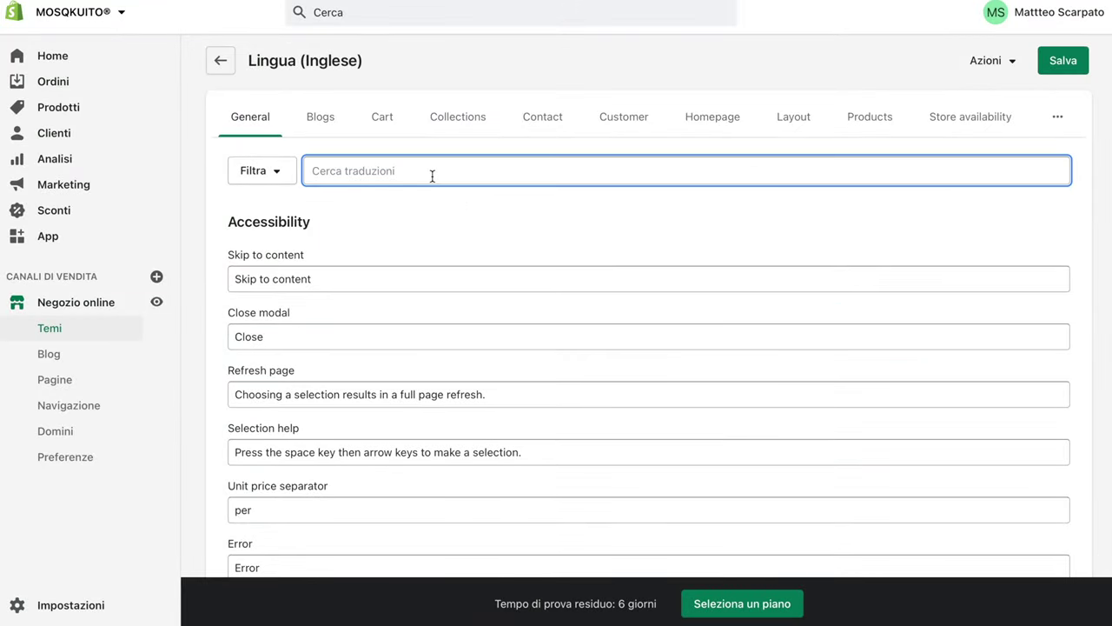
pyautogui.write('pow')
pyautogui.write('e')
pyautogui.press('BackSpace')
pyautogui.write('wer by')
pyautogui.scroll(-1, 380, 173)
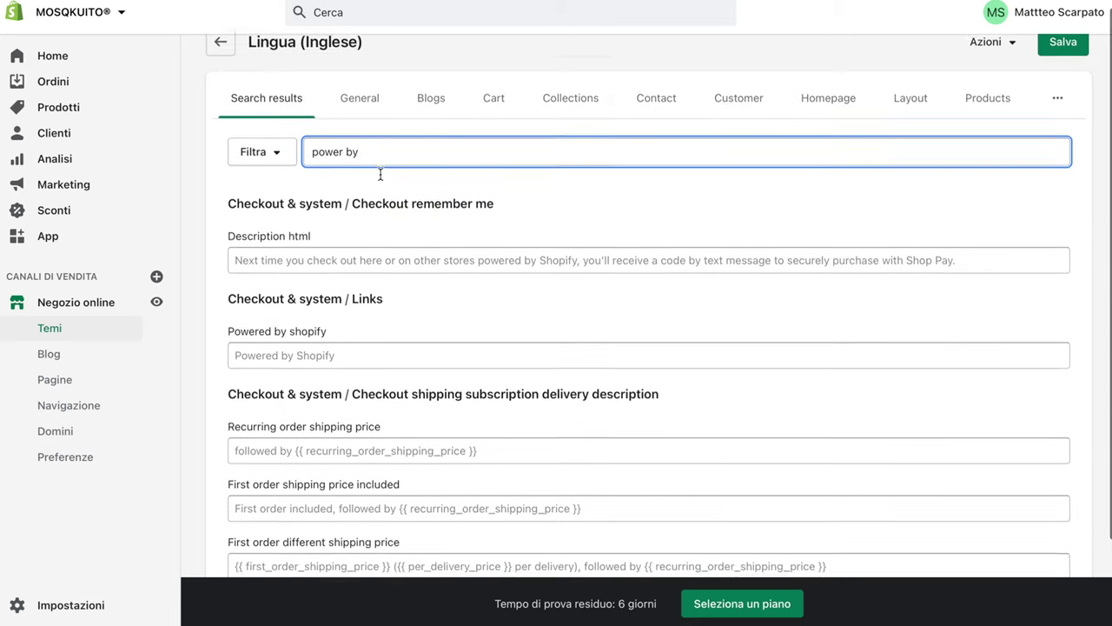
pyautogui.click(321, 335)
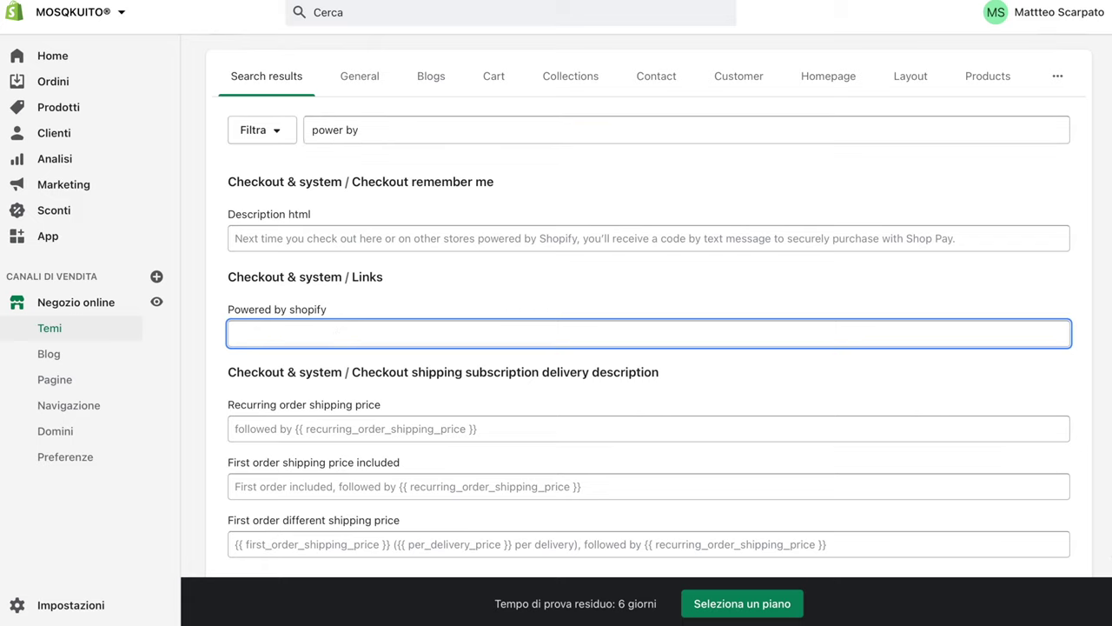
pyautogui.scroll(1, 587, 388)
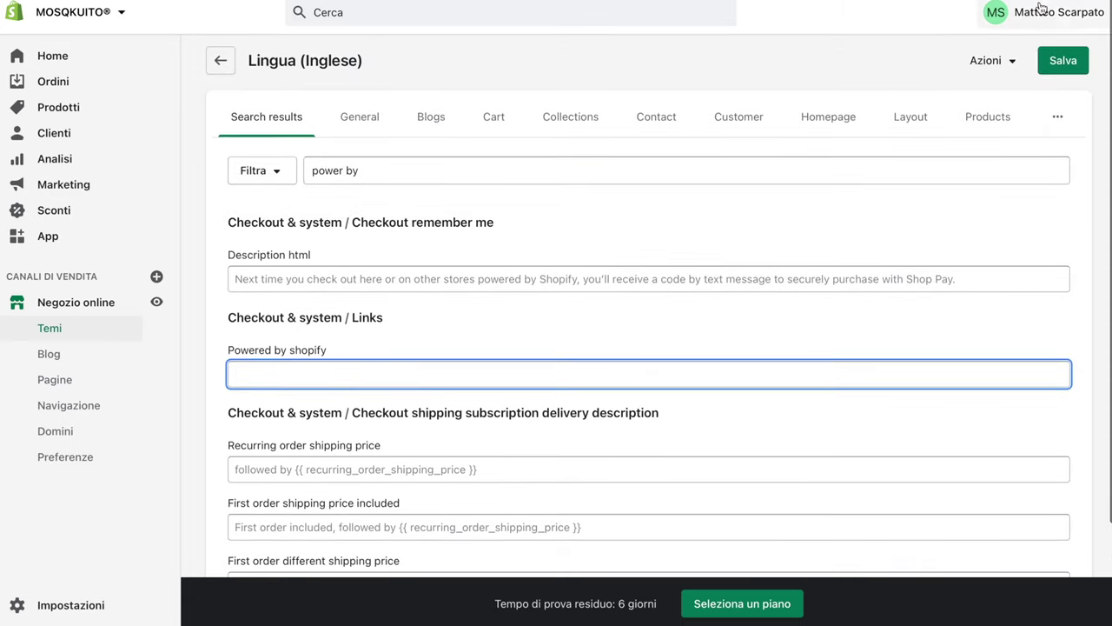
pyautogui.click(1062, 63)
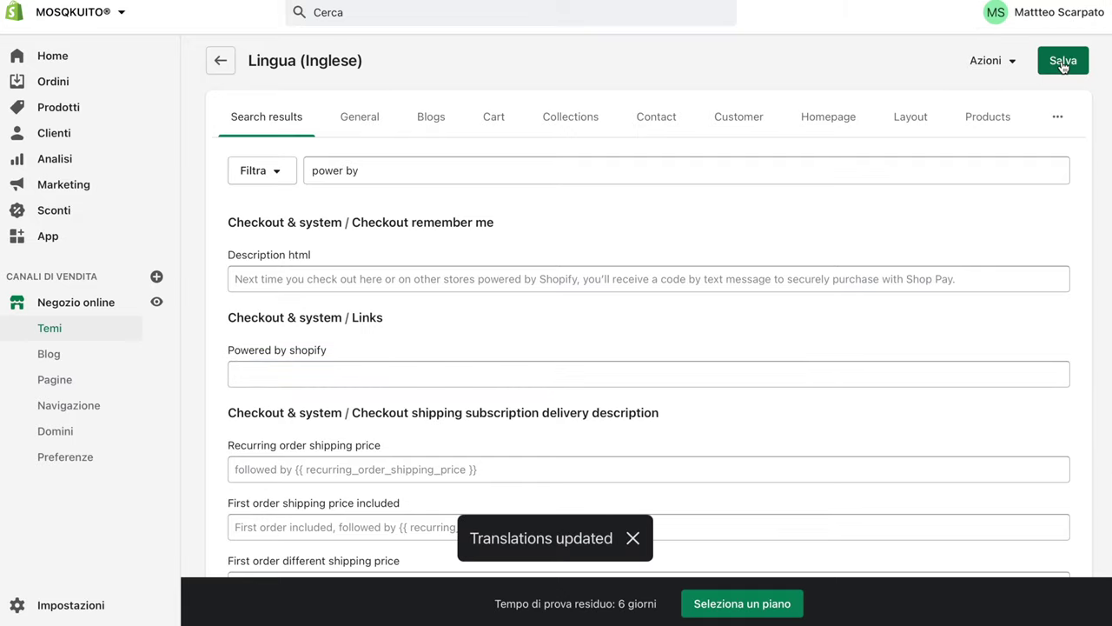
pyautogui.click(156, 301)
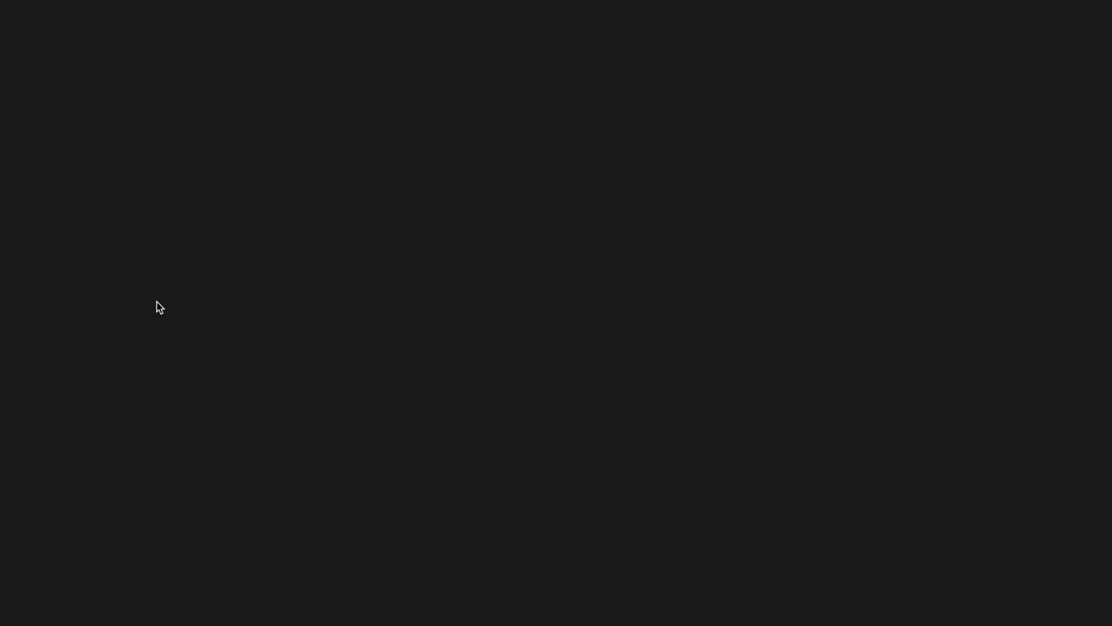
# Scroll to the storefront footer and inspect the '© 2021, MOSQKUITO®' copyright line
pyautogui.scroll(-2, 156, 302)
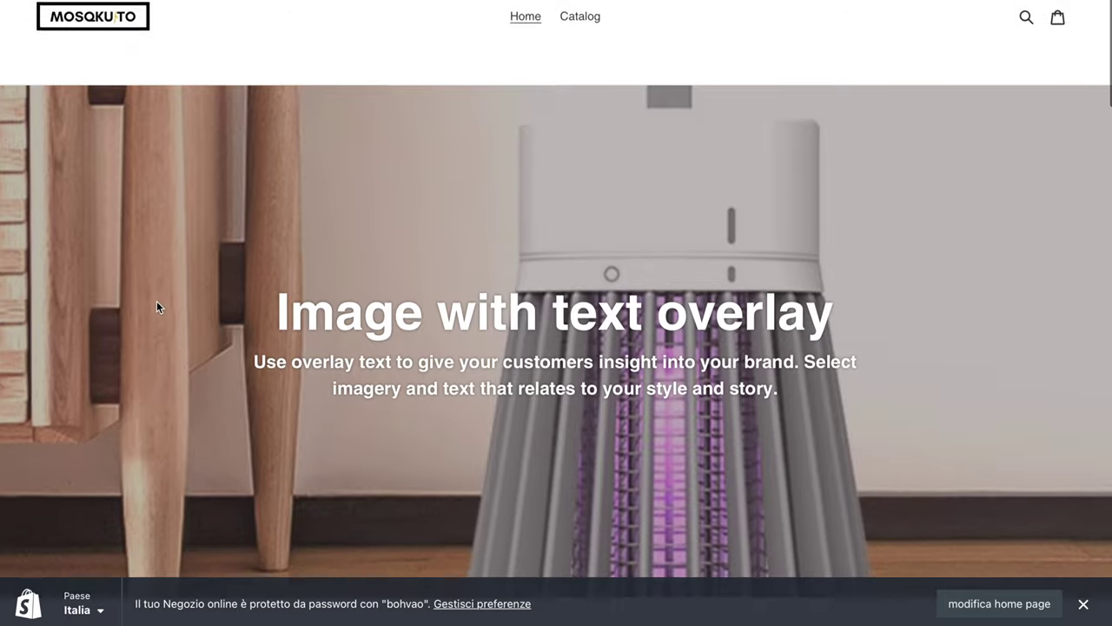
pyautogui.scroll(-12, 156, 301)
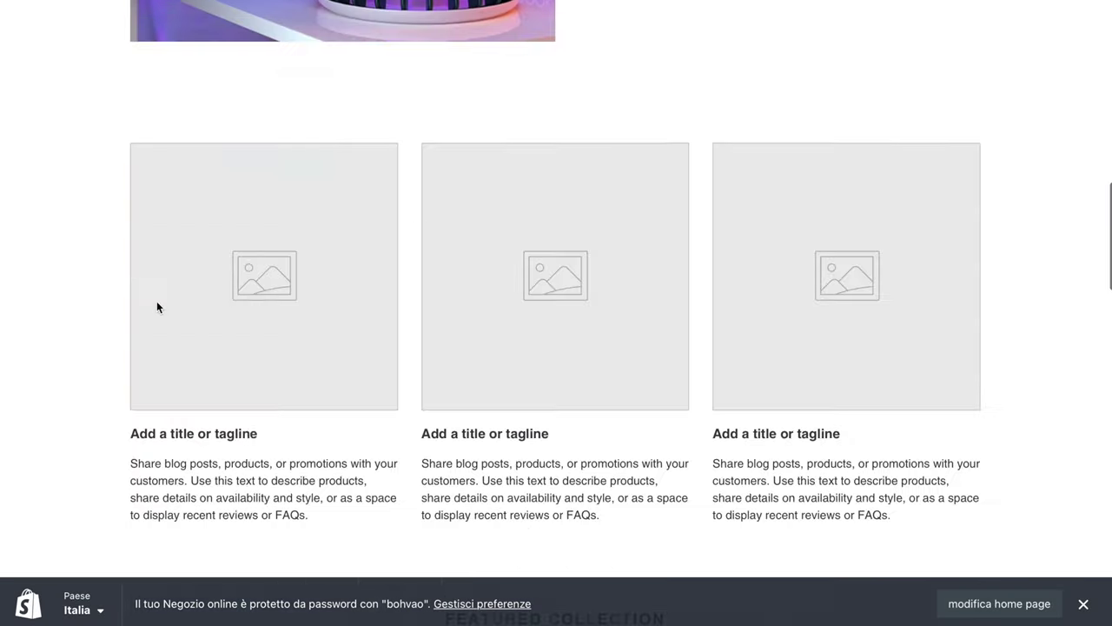
pyautogui.scroll(-15, 157, 301)
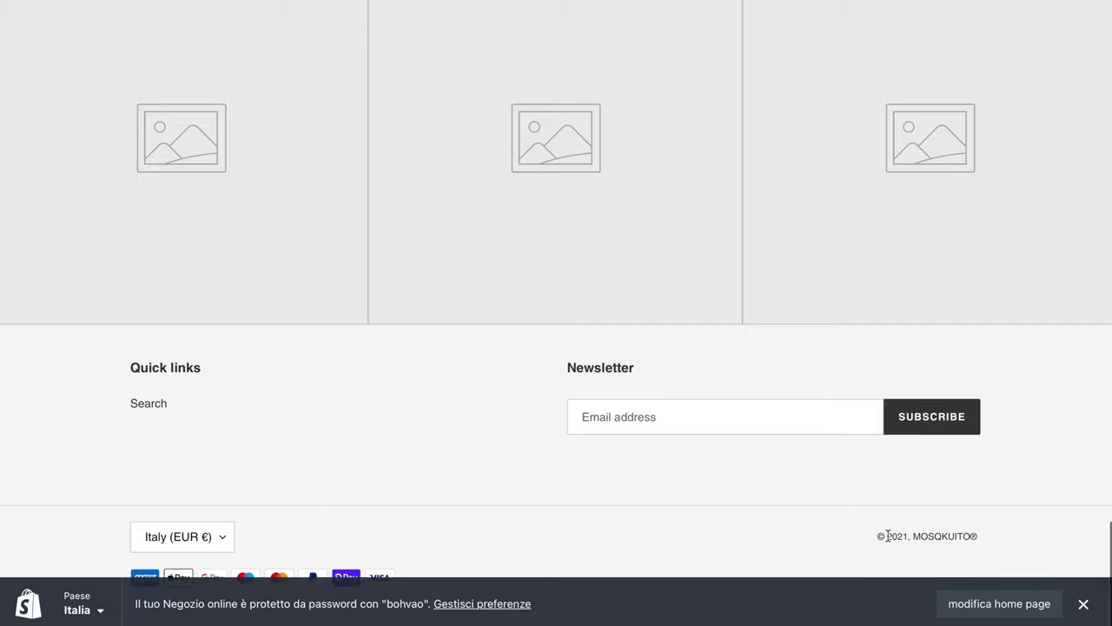
pyautogui.moveTo(888, 532); pyautogui.dragTo(1080, 534)
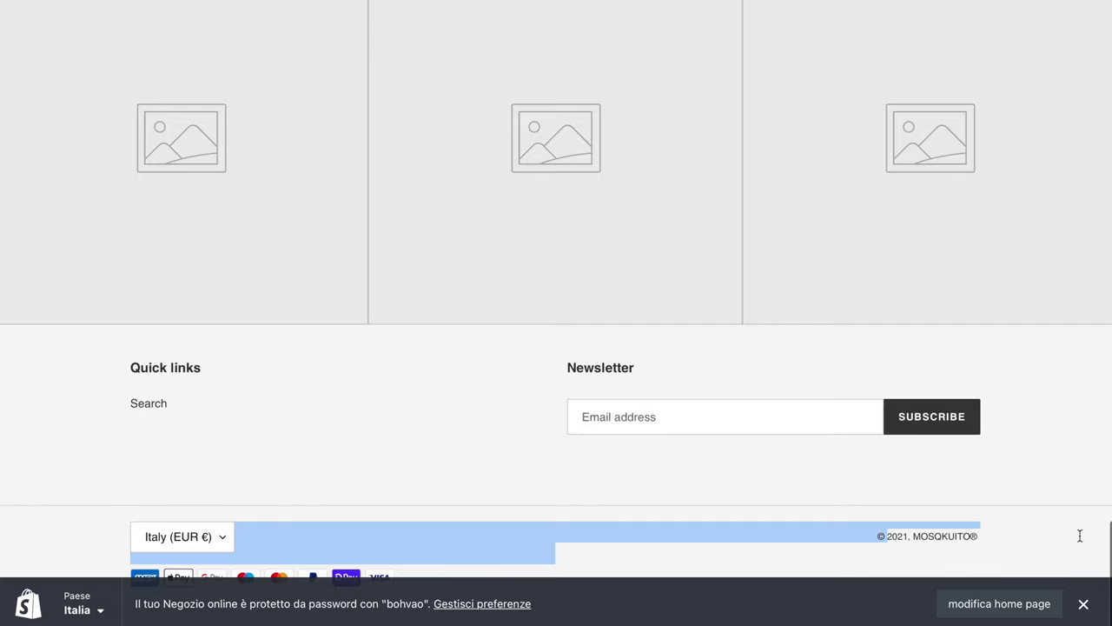
pyautogui.click(912, 539)
pyautogui.doubleClick(911, 538)
pyautogui.click(908, 539)
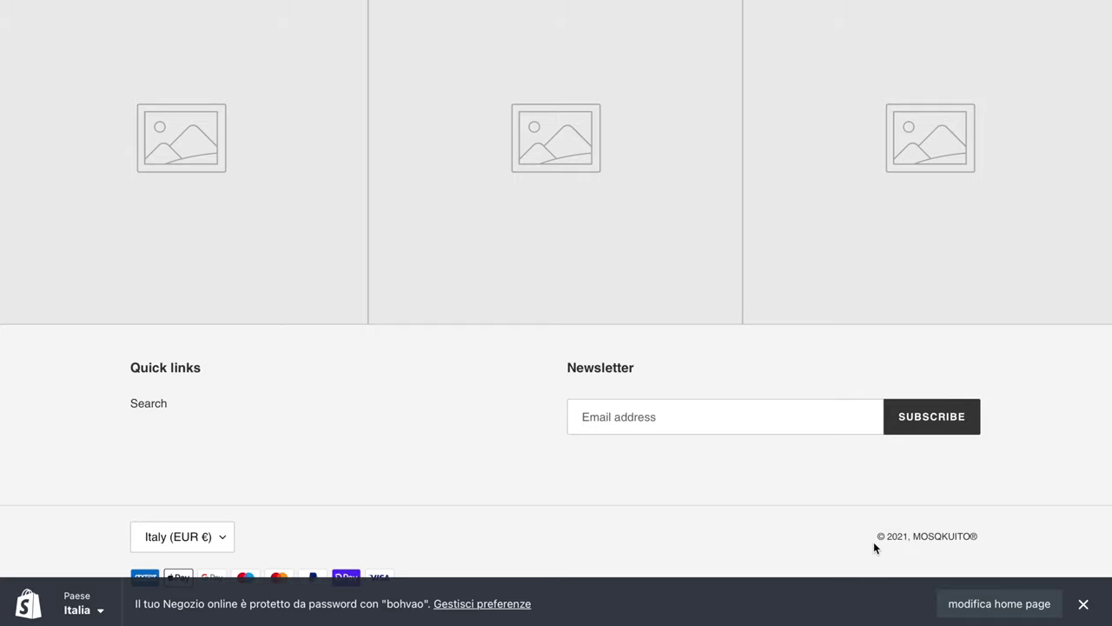
pyautogui.doubleClick(877, 538)
# Follow the MOSQKUITO footer link back to the home page and return to its top
pyautogui.click(933, 535)
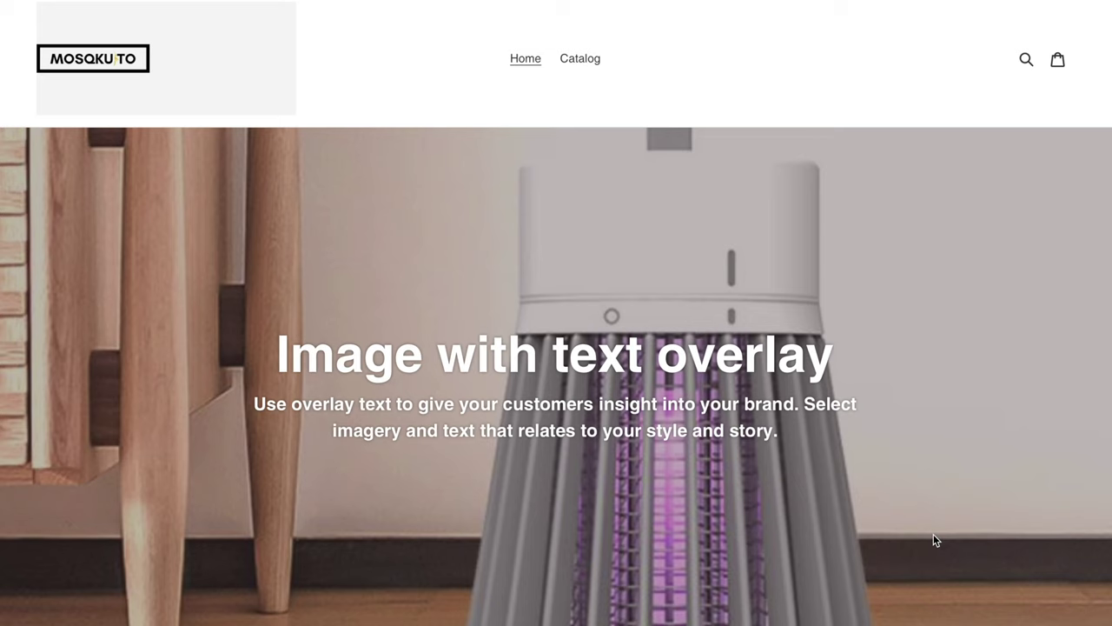
pyautogui.scroll(-3, 258, 315)
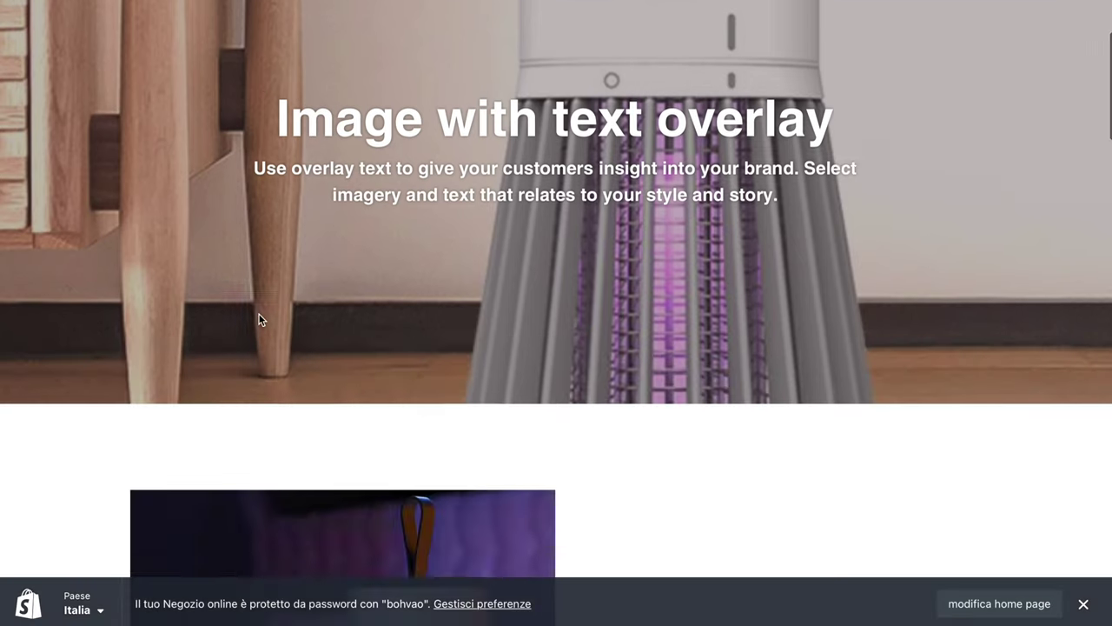
pyautogui.scroll(-12, 258, 314)
pyautogui.scroll(7, 258, 313)
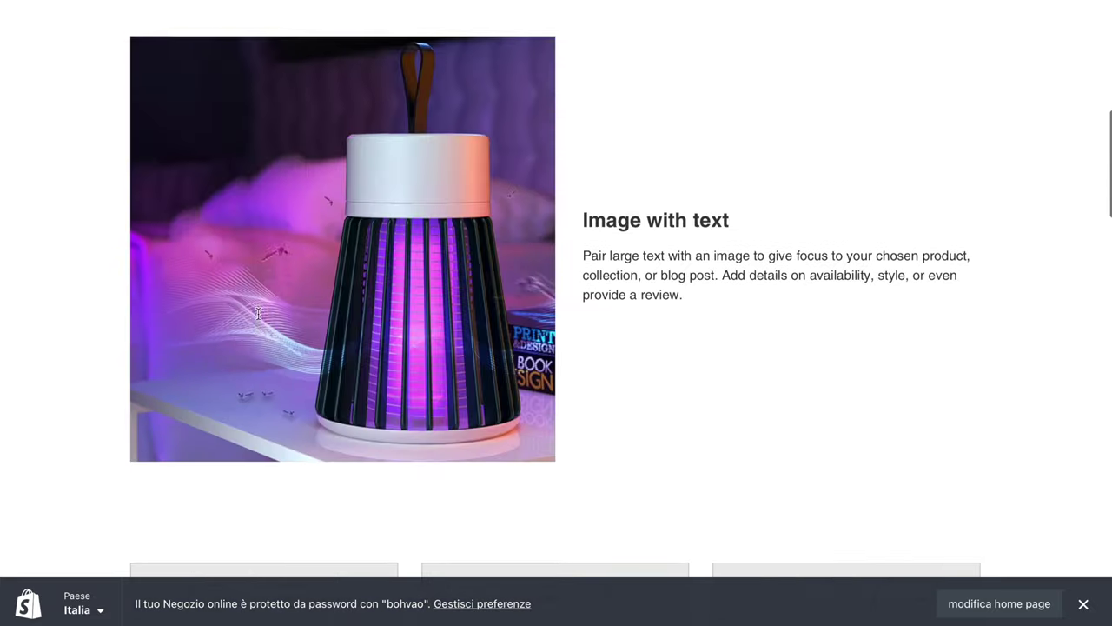
pyautogui.scroll(8, 259, 314)
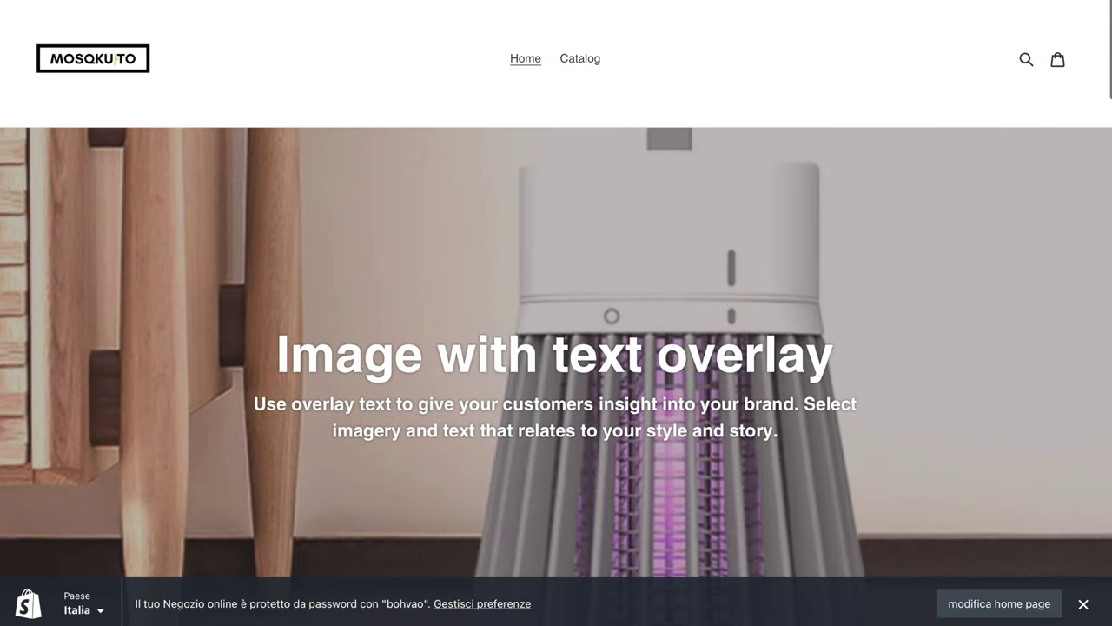
pyautogui.moveTo(327, 0)
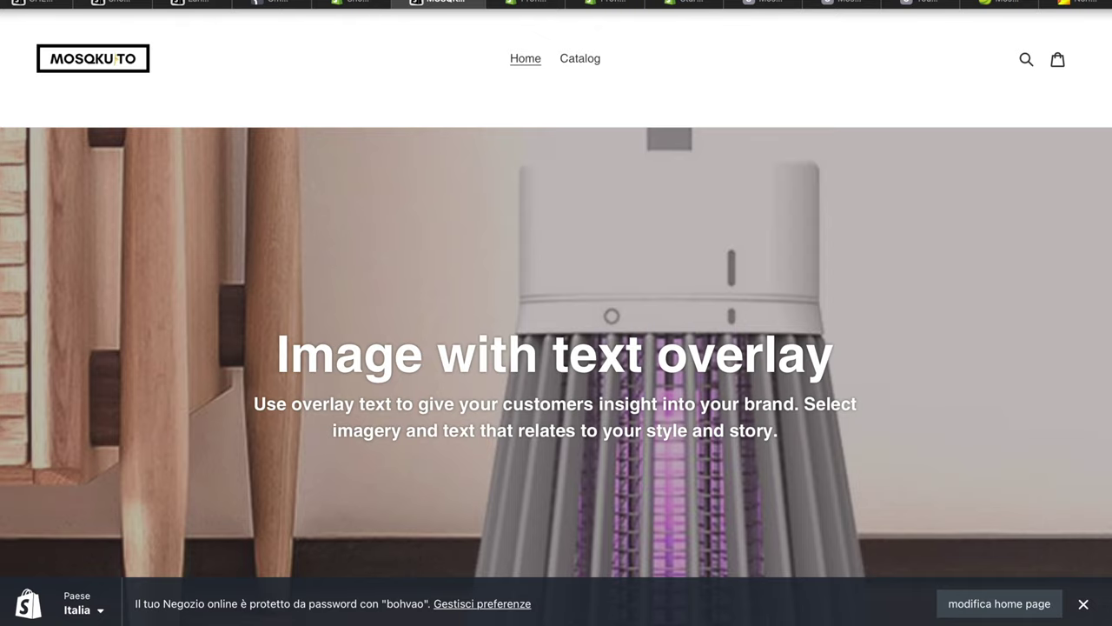
# Return to the admin tab and start a new page from Negozio online > Pagine > Aggiungi pagina
pyautogui.click(351, 8)
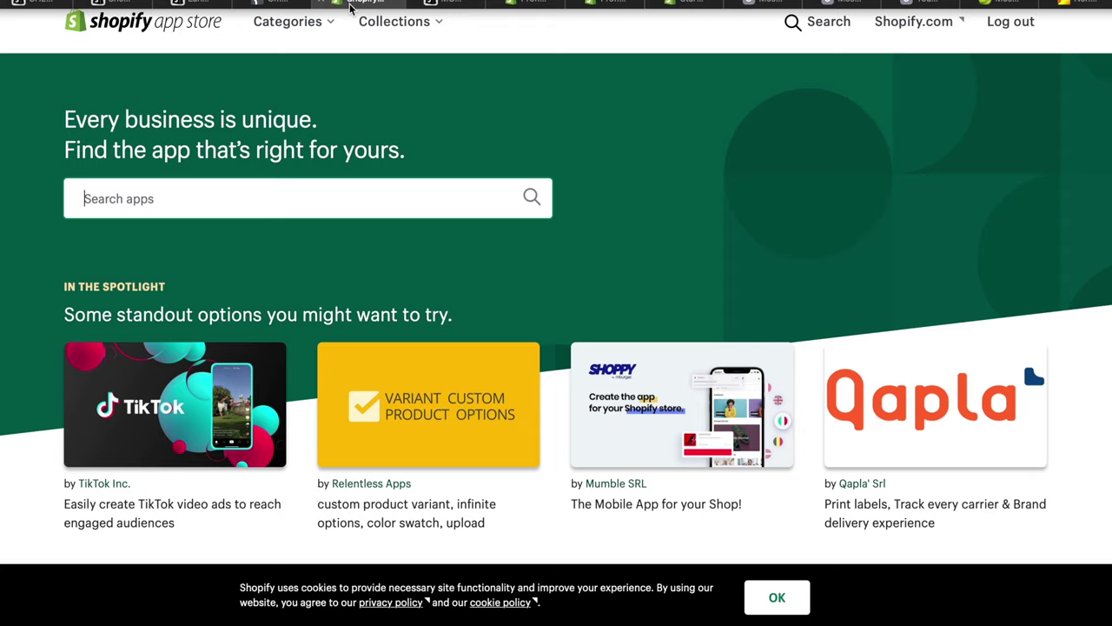
pyautogui.click(418, 7)
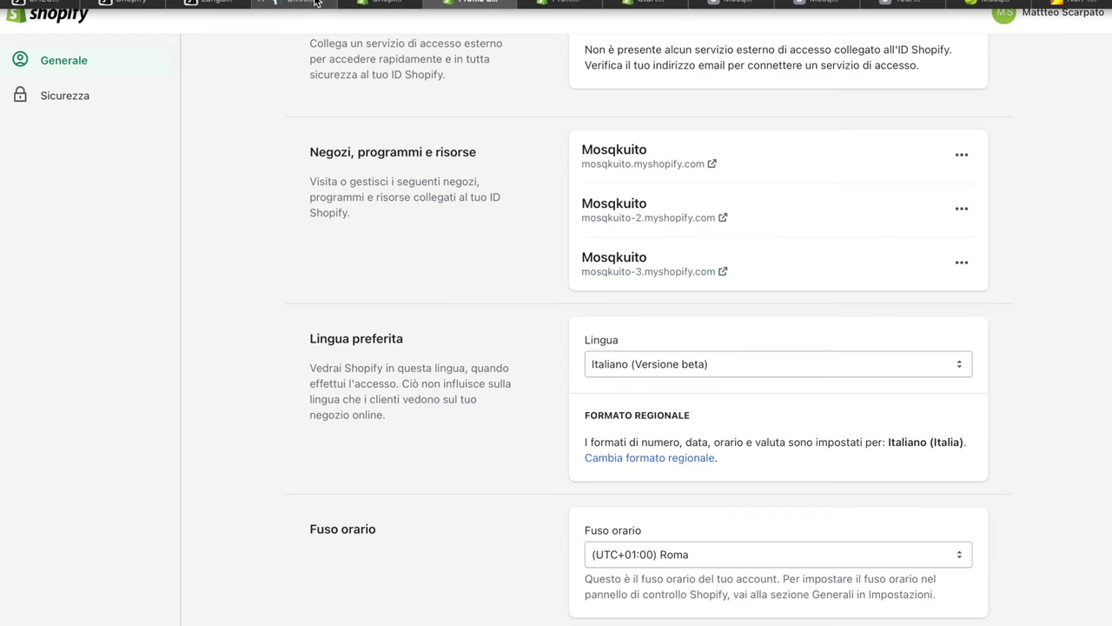
pyautogui.click(212, 8)
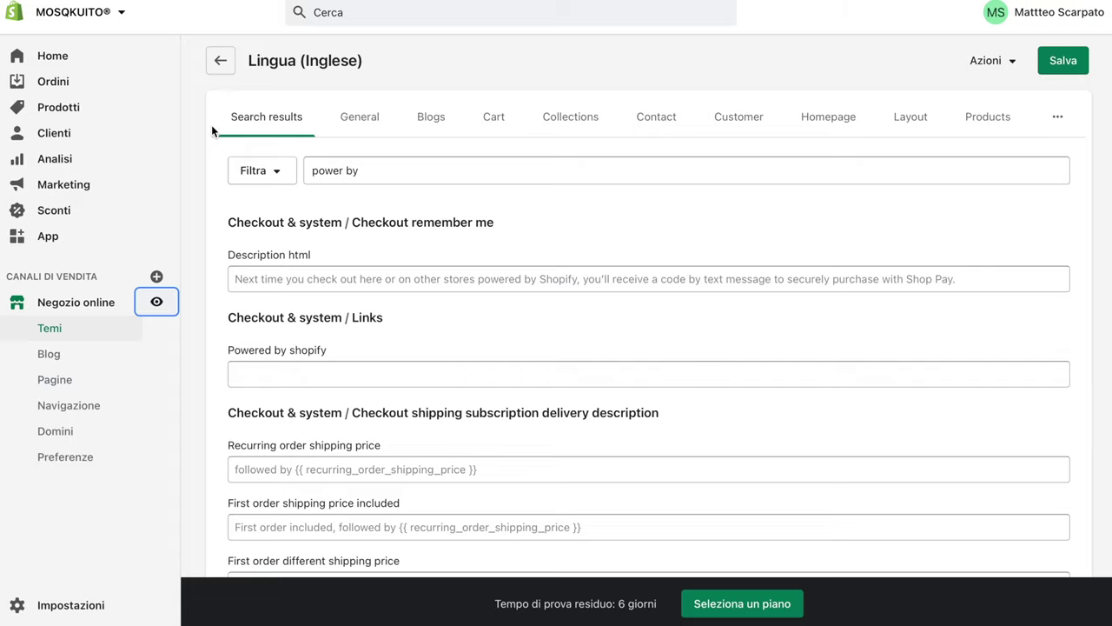
pyautogui.click(75, 309)
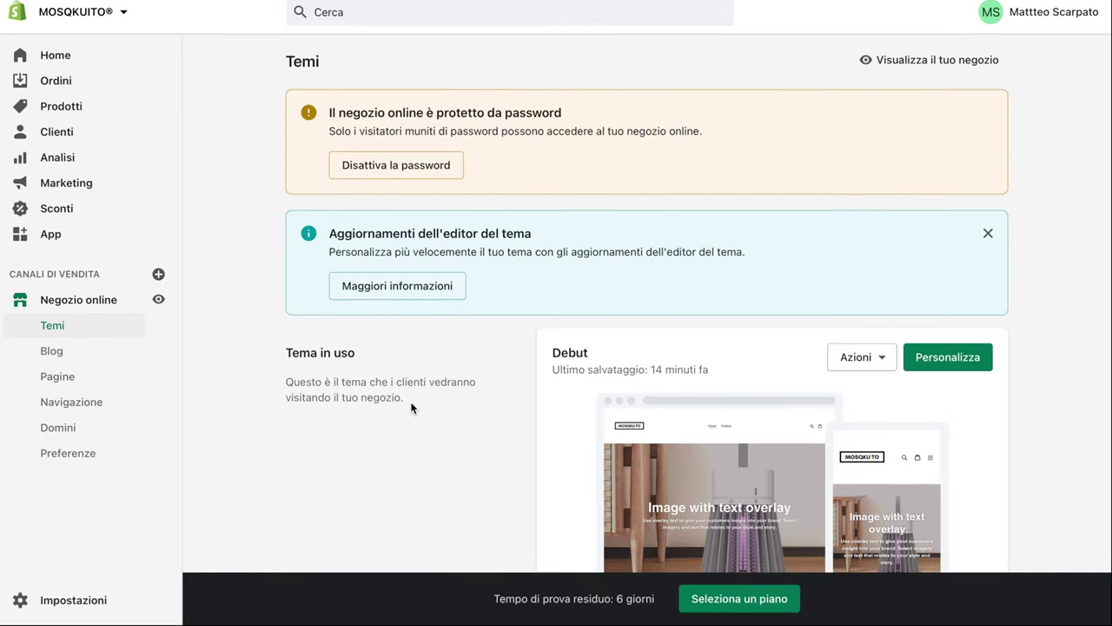
pyautogui.click(54, 382)
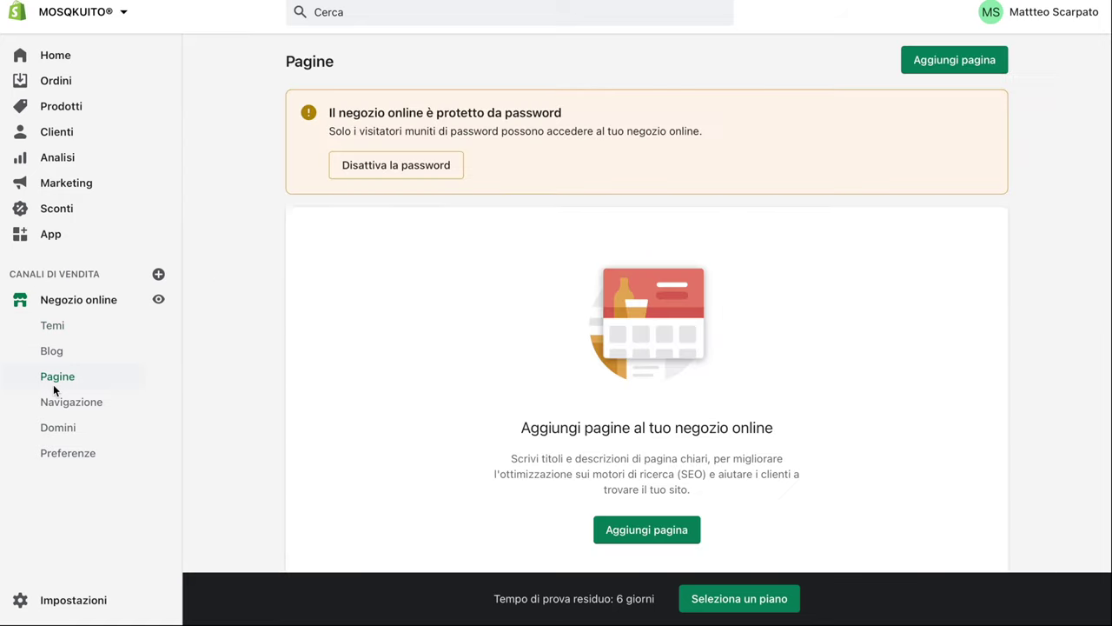
pyautogui.scroll(-3, 474, 217)
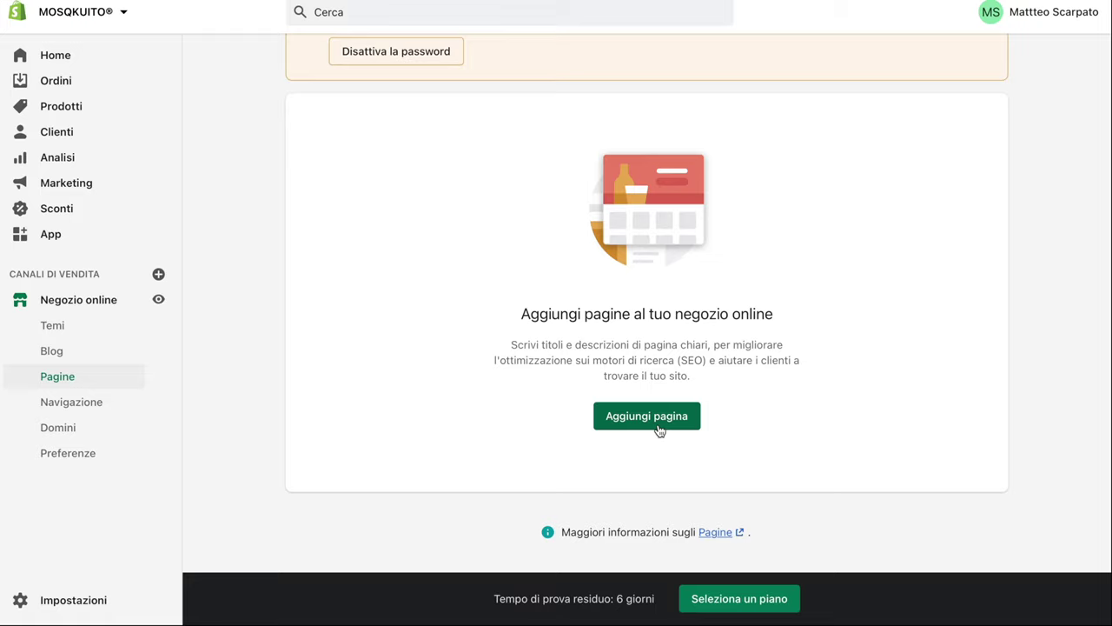
pyautogui.click(659, 426)
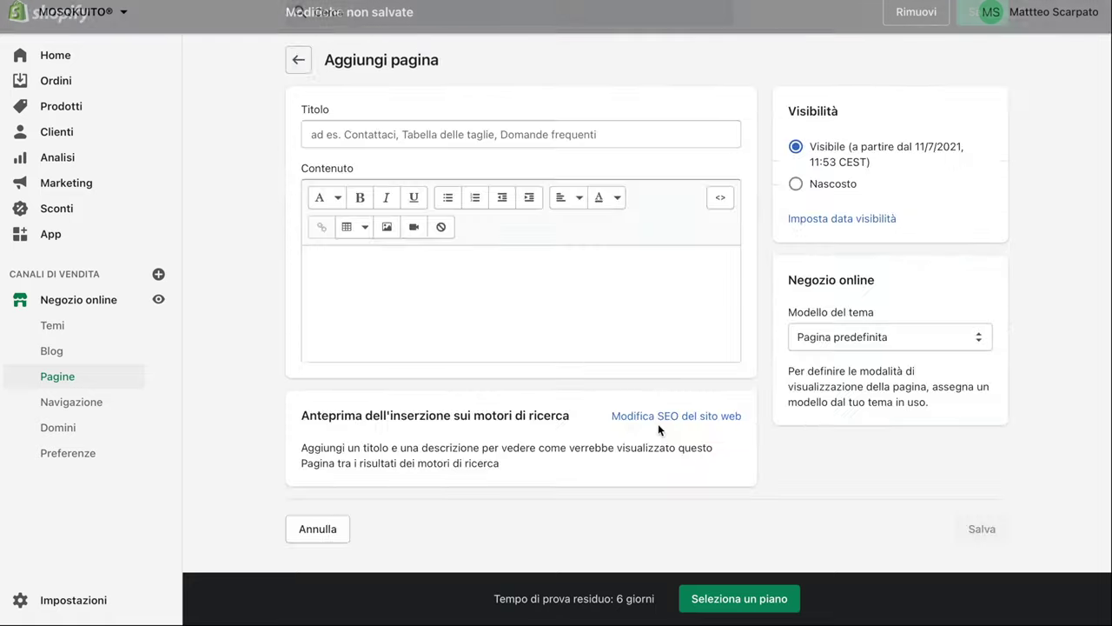
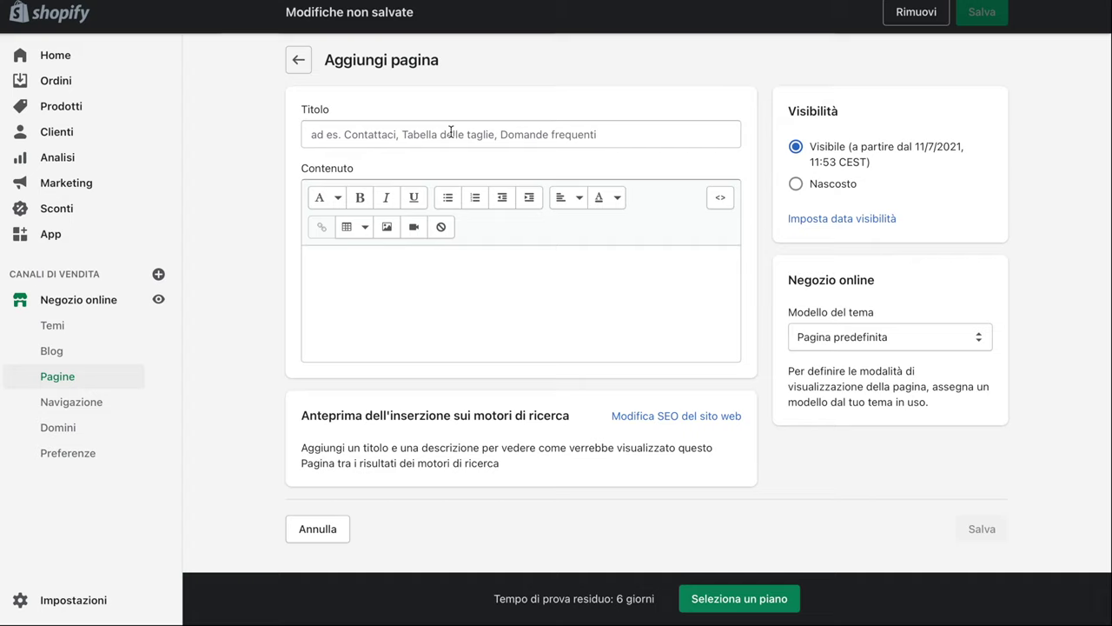
# Create a Contattaci page on the contact template with a line giving the store's e-mail, and save it
pyautogui.click(451, 131)
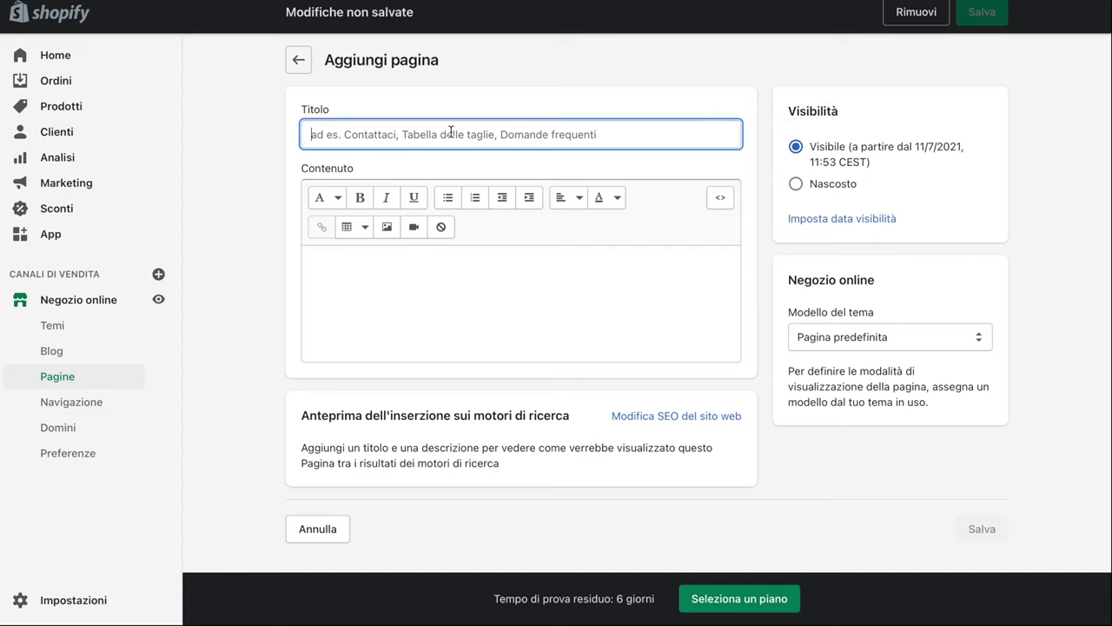
pyautogui.write('Conta')
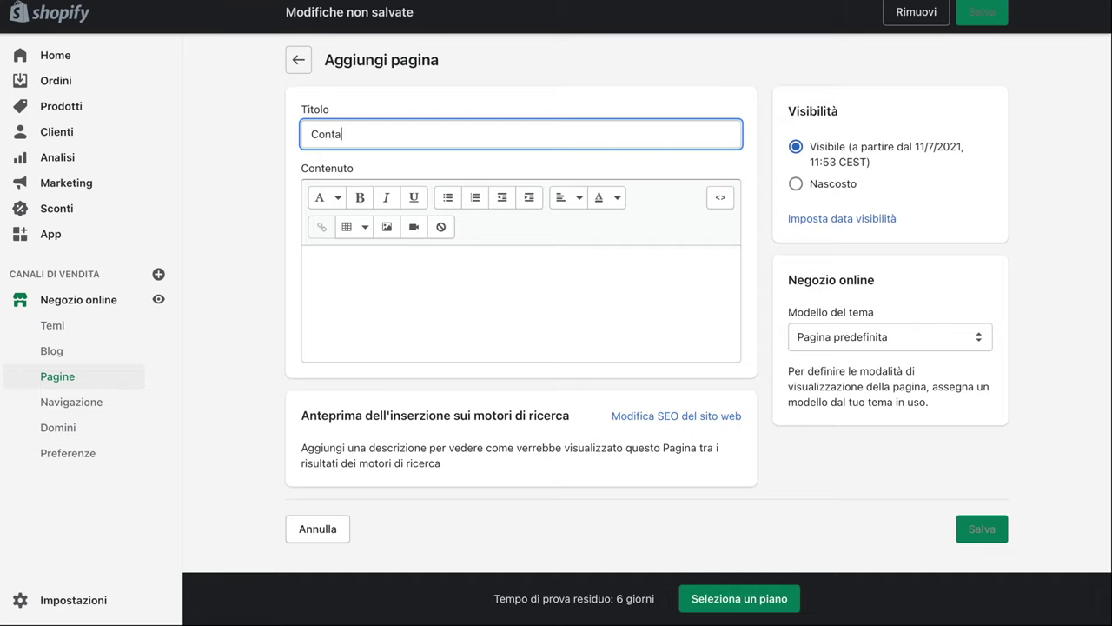
pyautogui.write('ttaci')
pyautogui.click(908, 326)
pyautogui.click(866, 351)
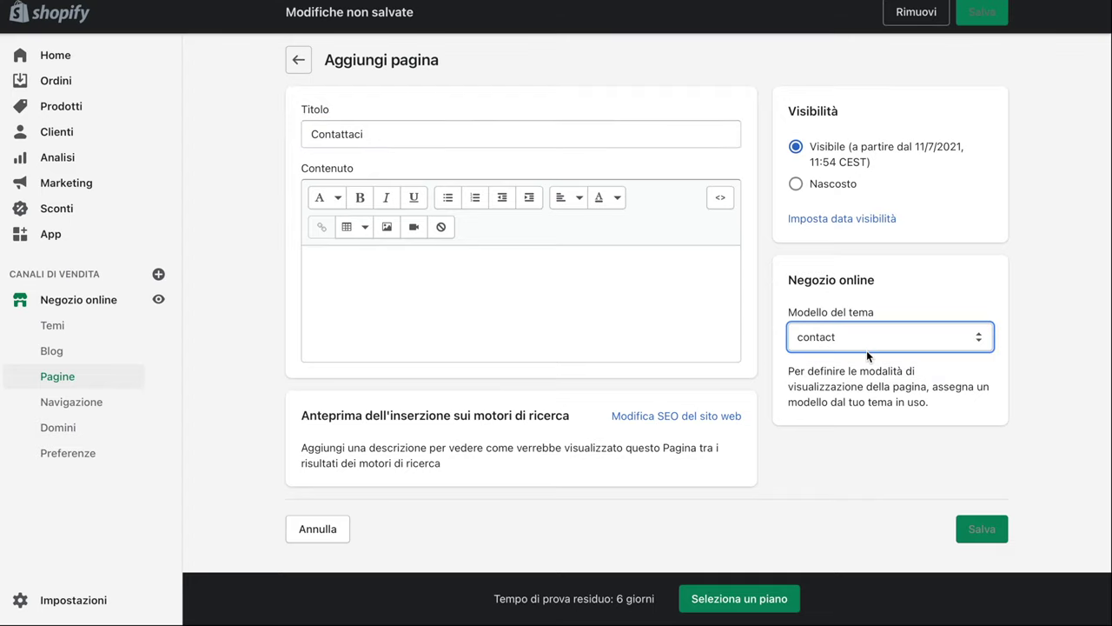
pyautogui.click(489, 276)
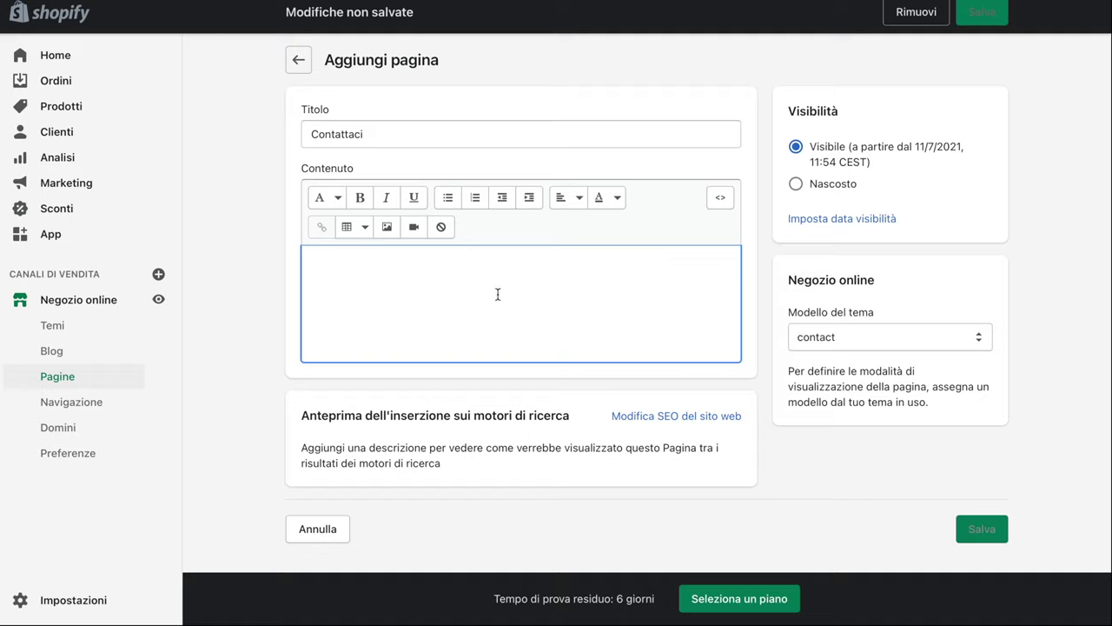
pyautogui.write('Mail: ')
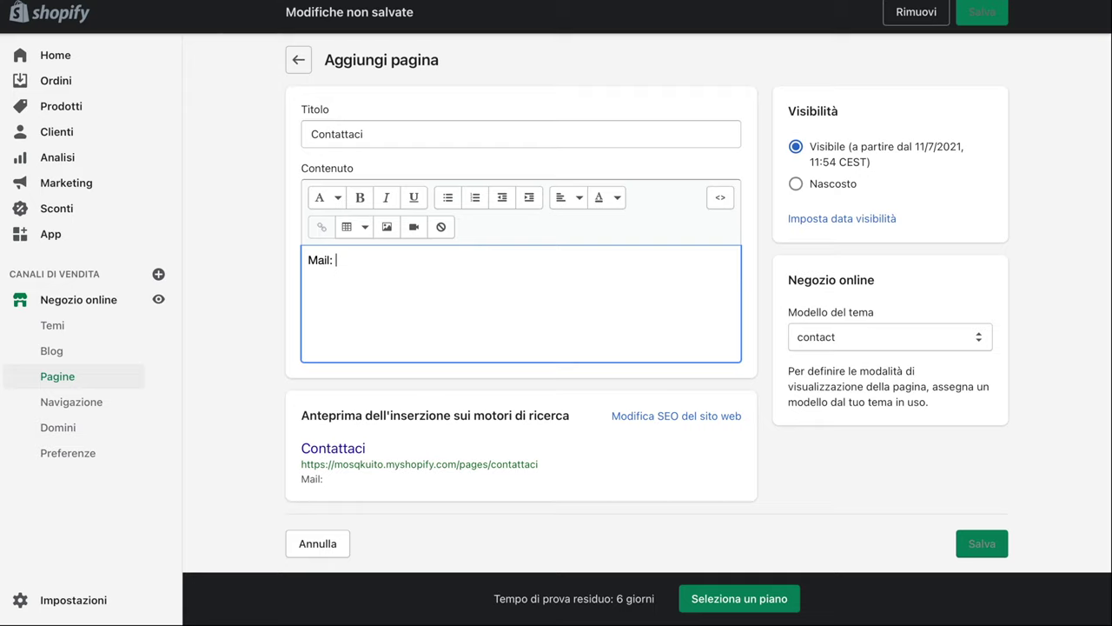
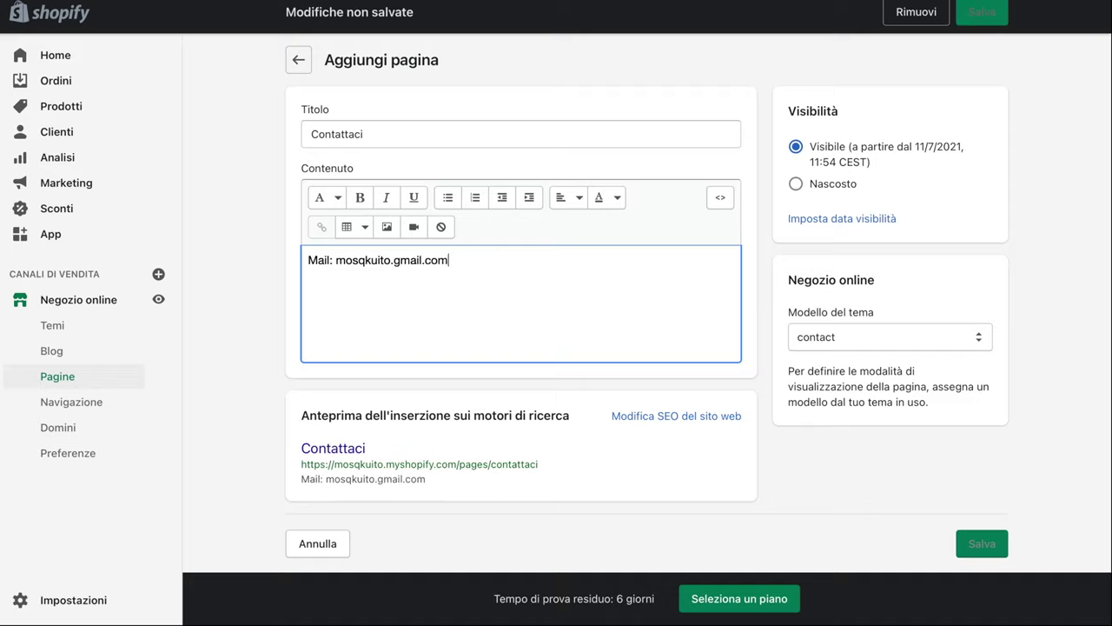
pyautogui.click(982, 543)
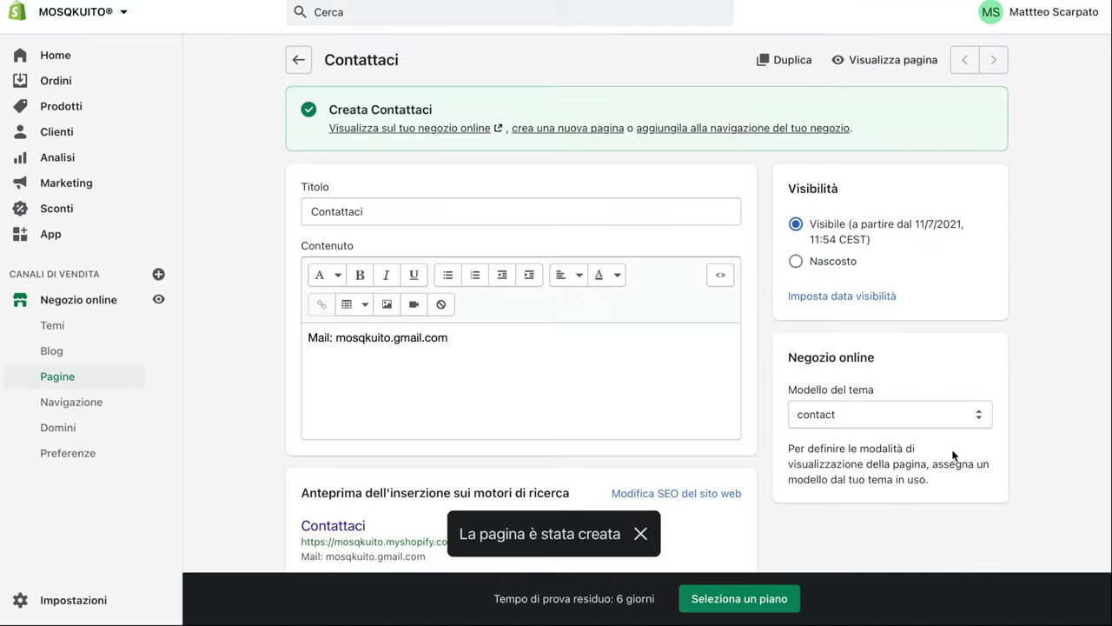
pyautogui.click(876, 59)
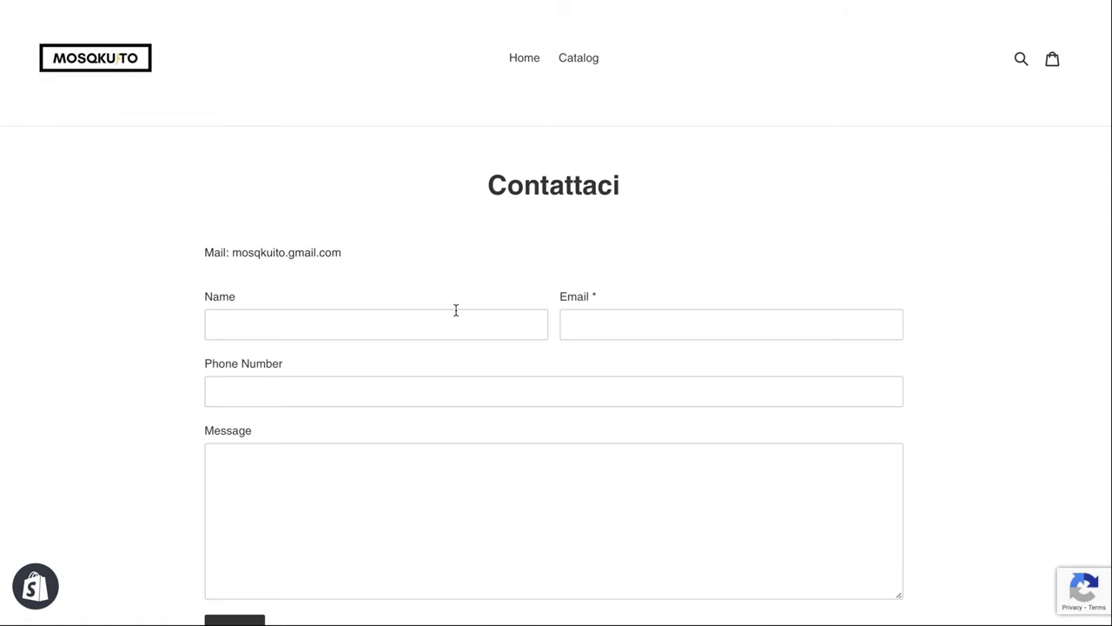
pyautogui.scroll(-2, 456, 310)
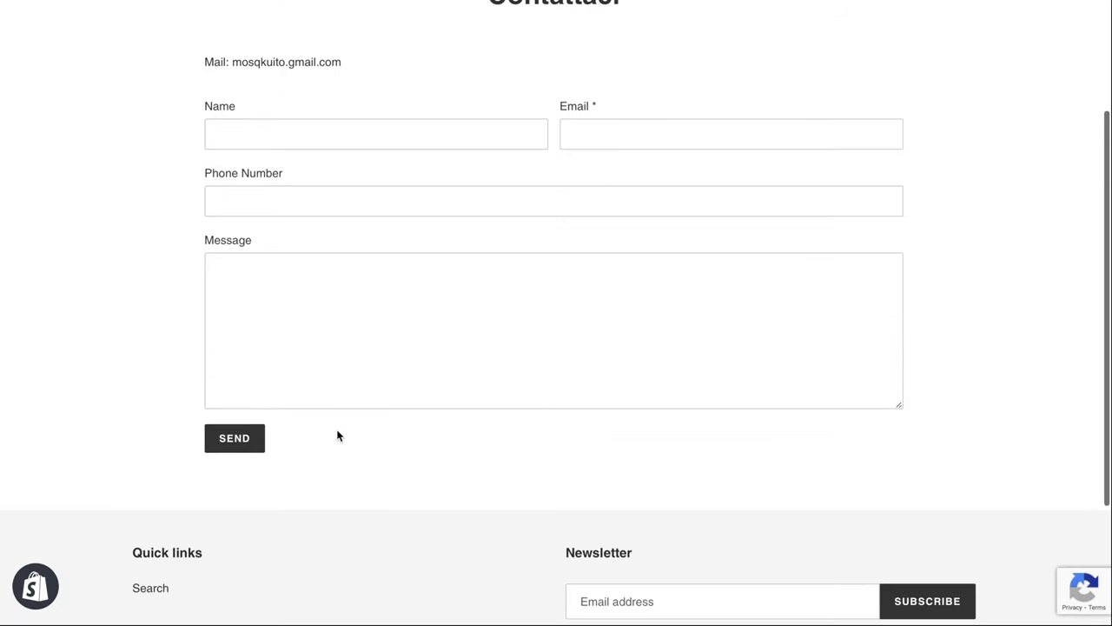
pyautogui.scroll(2, 374, 288)
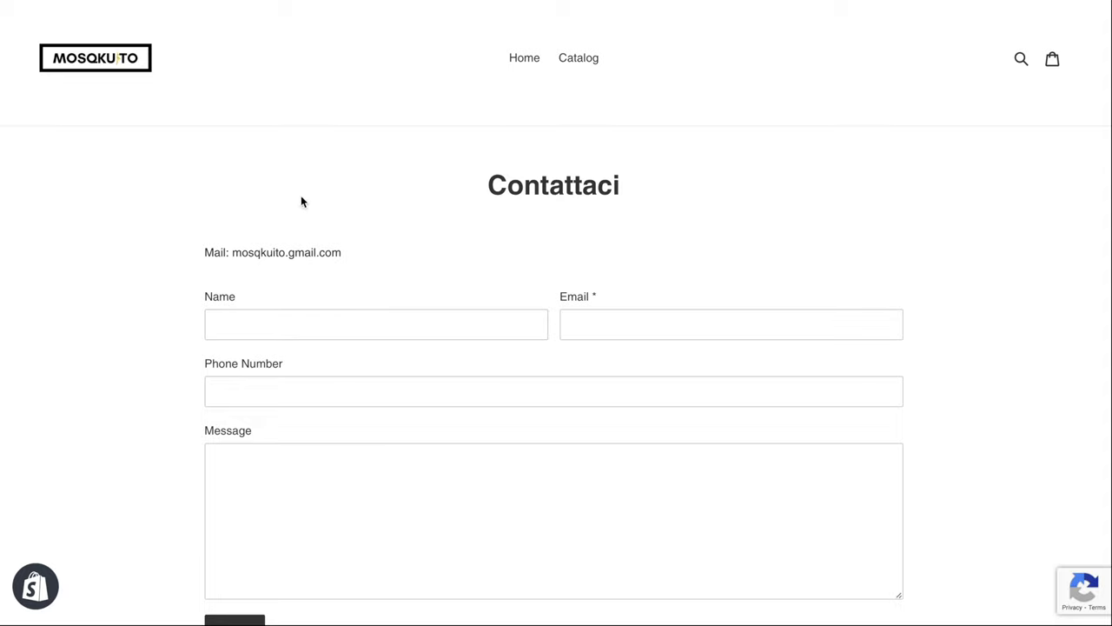
pyautogui.click(223, 328)
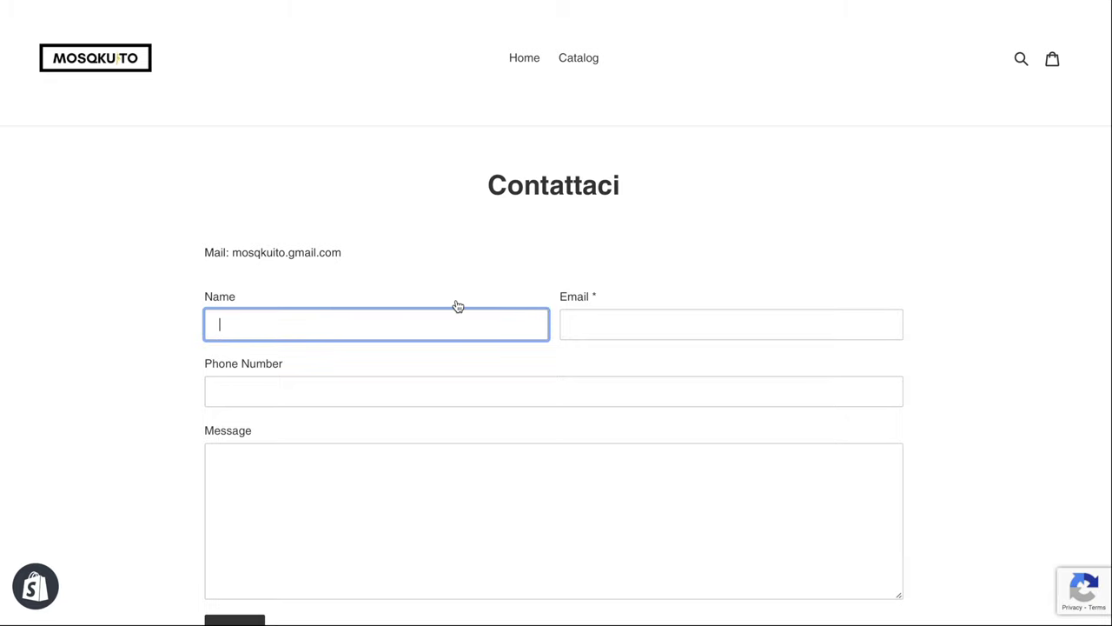
pyautogui.scroll(-1, 458, 306)
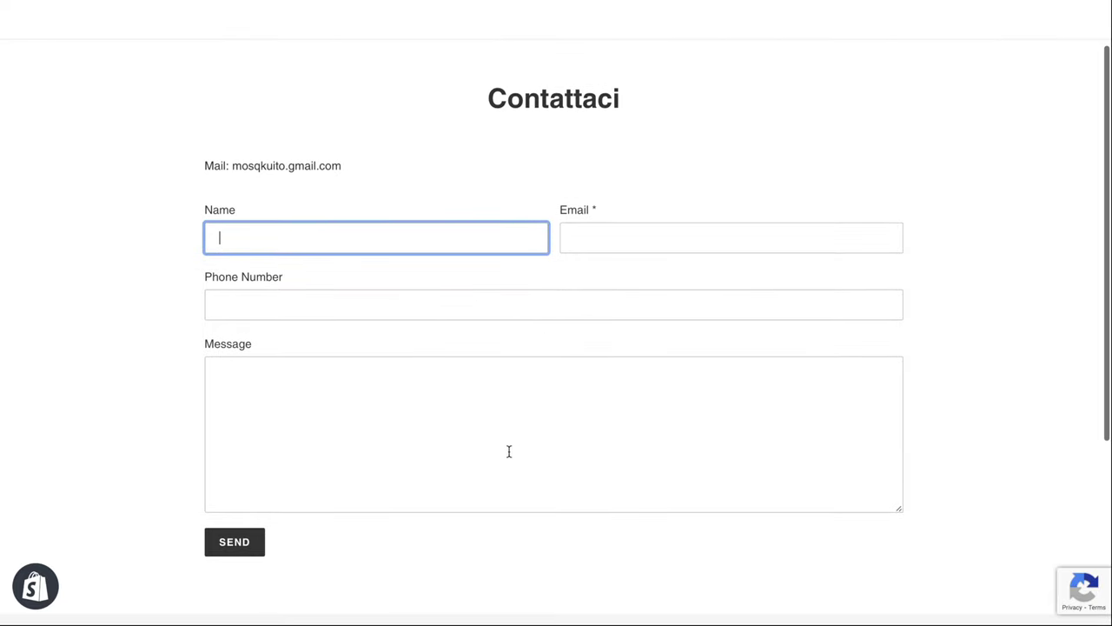
pyautogui.doubleClick(595, 210)
pyautogui.click(597, 208)
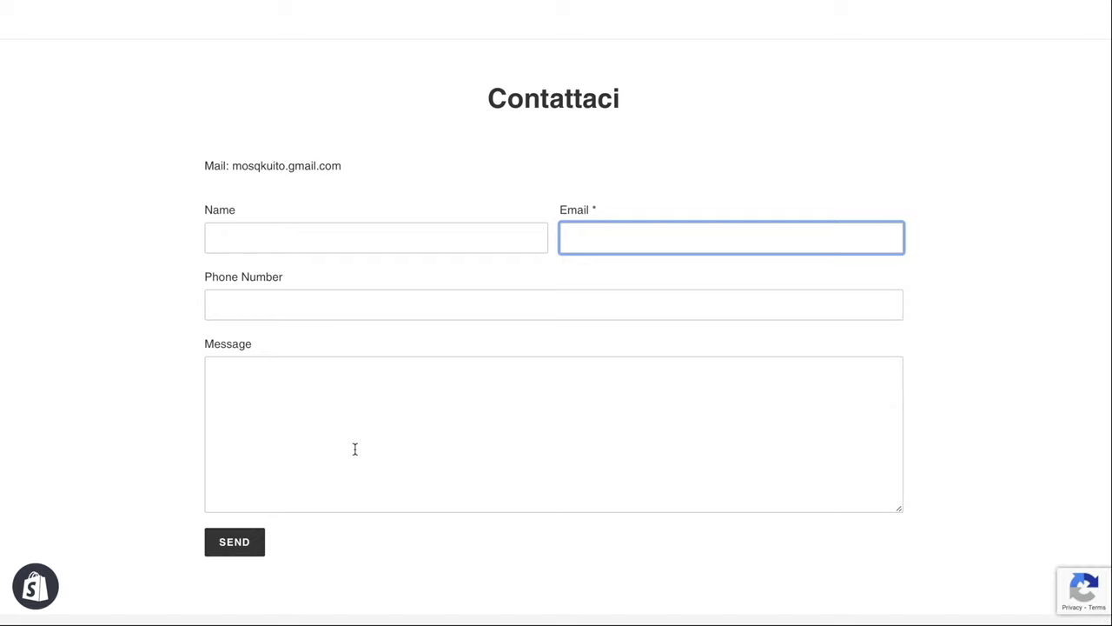
pyautogui.scroll(-3, 354, 448)
pyautogui.scroll(5, 355, 452)
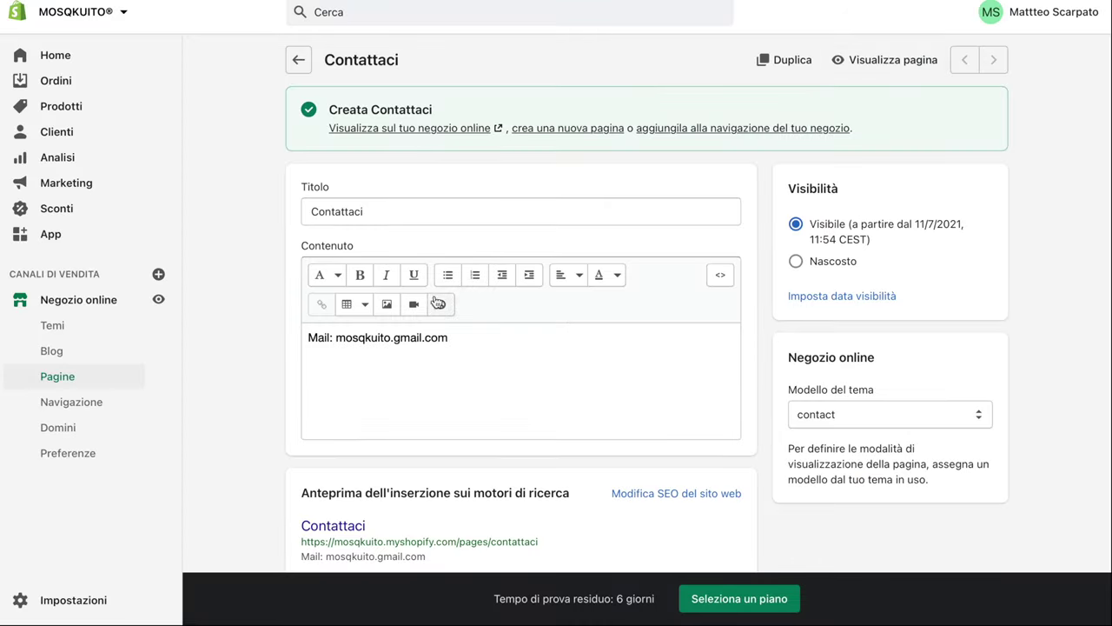
# Insert the MOSQKUITO logo image into the page content, then delete it again
pyautogui.click(387, 304)
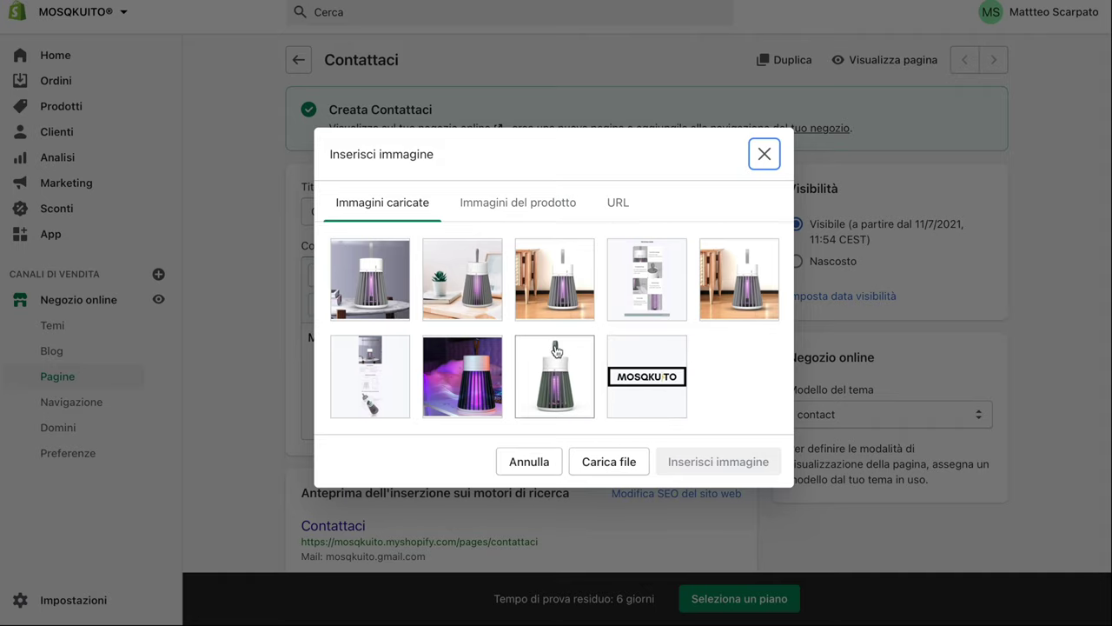
pyautogui.click(648, 367)
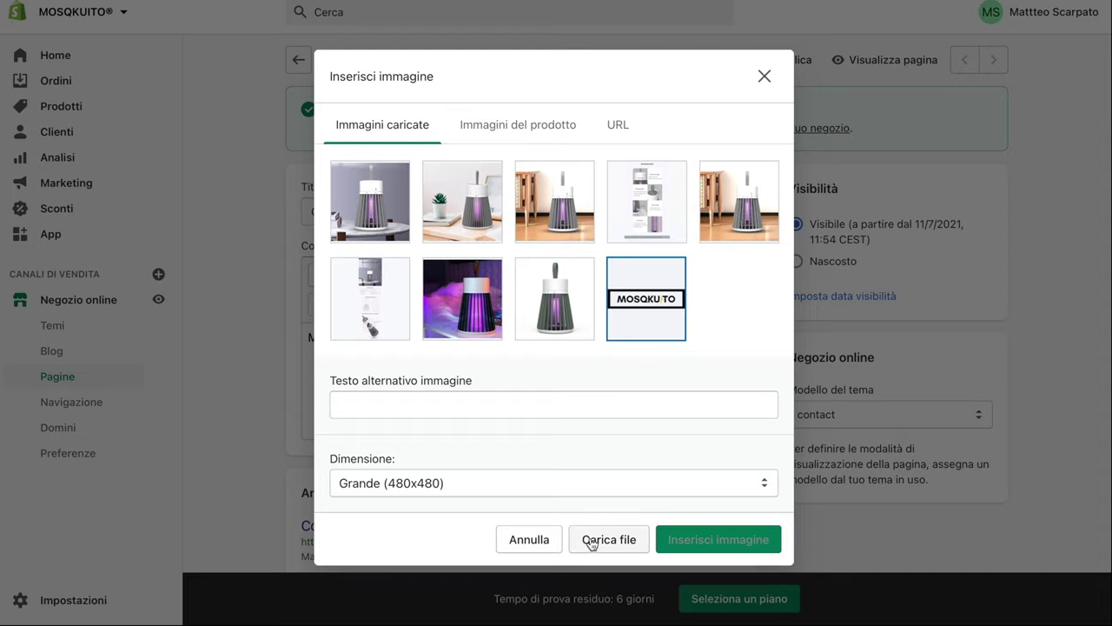
pyautogui.click(598, 541)
pyautogui.press('Delete')
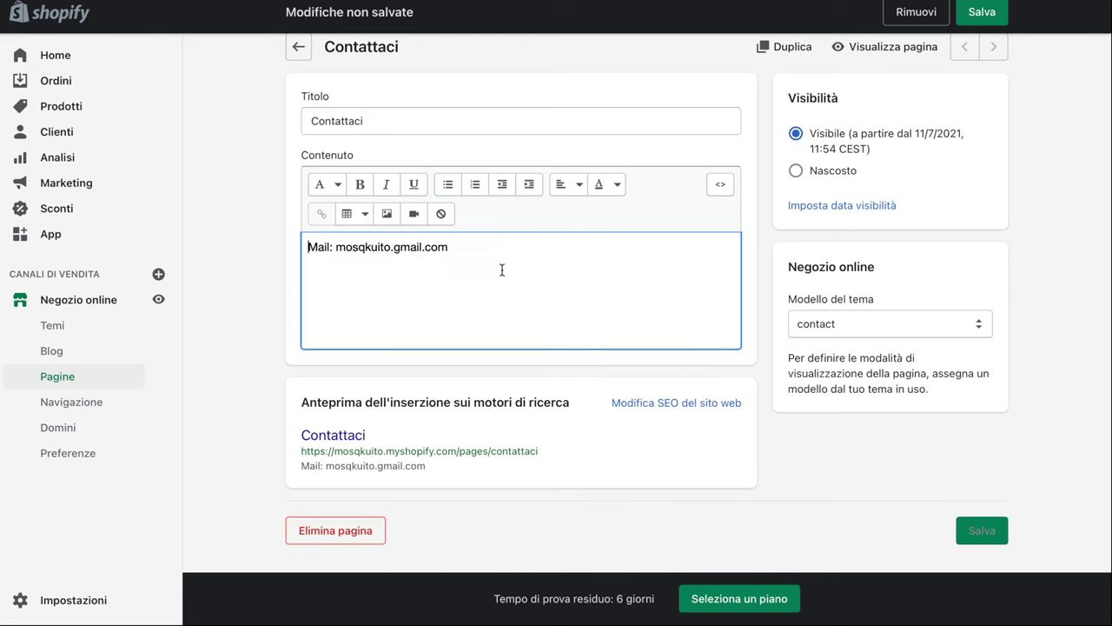
# Make the e-mail address bold, leaving it without a link
pyautogui.moveTo(467, 250); pyautogui.dragTo(339, 243)
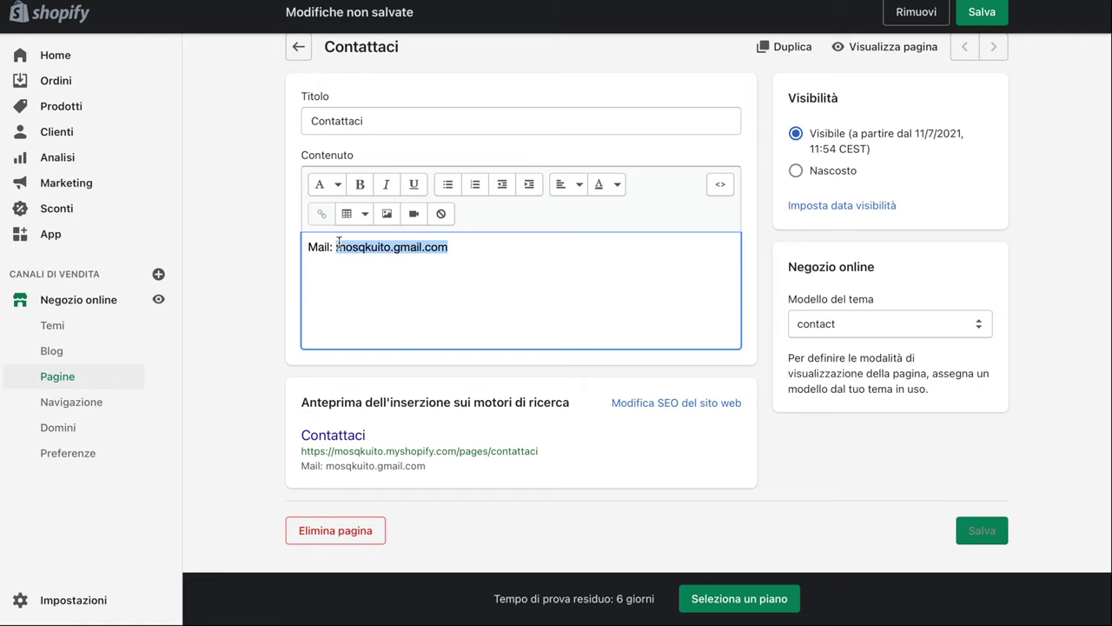
pyautogui.click(360, 184)
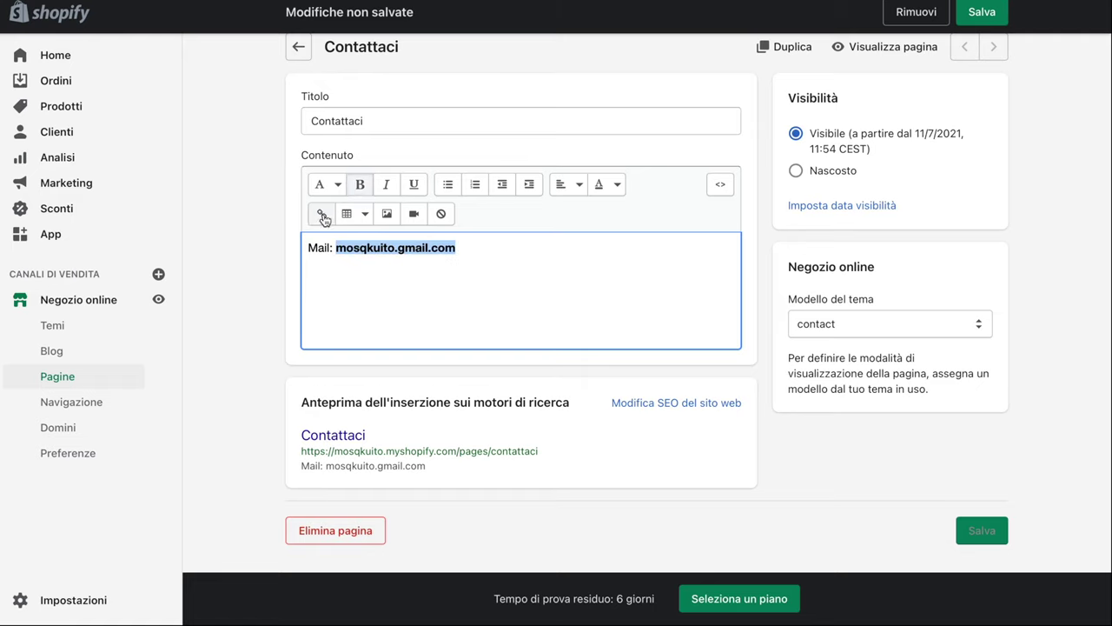
pyautogui.click(322, 215)
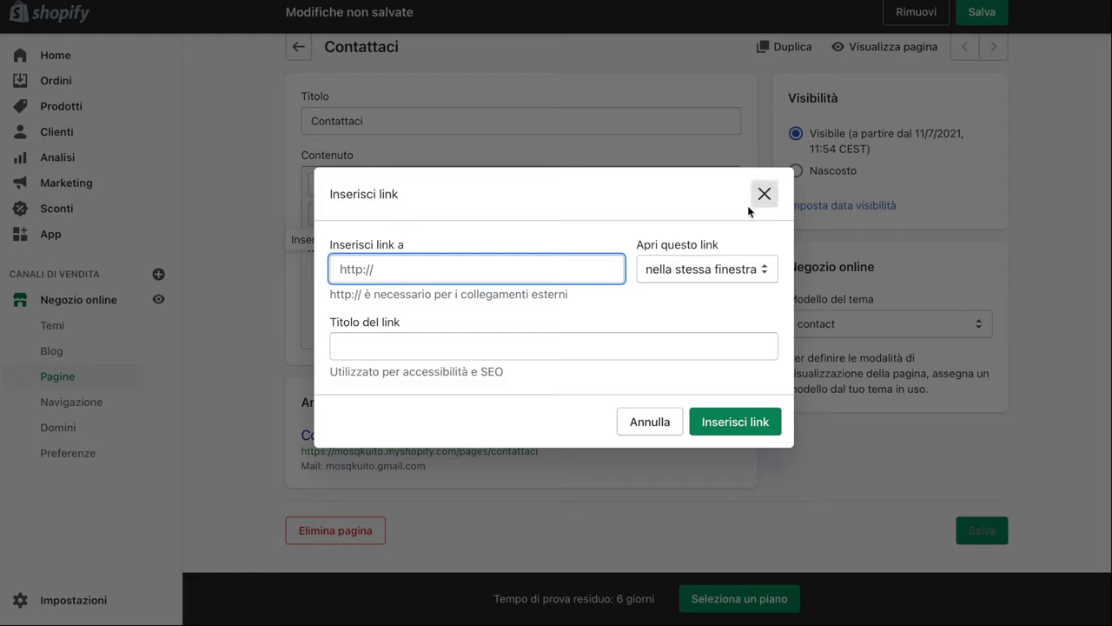
pyautogui.click(420, 345)
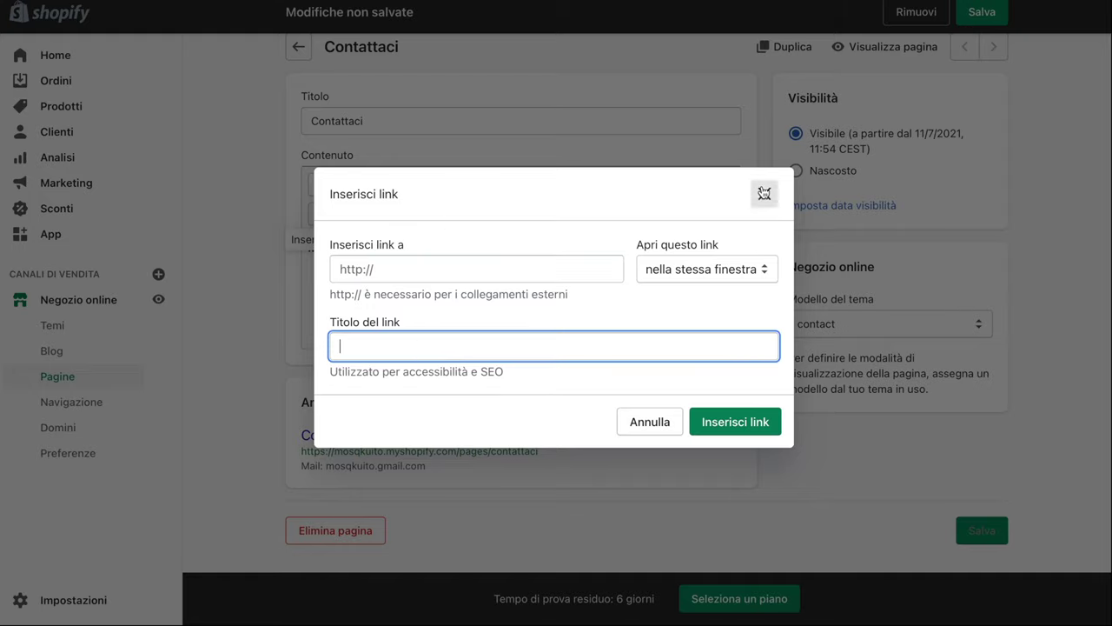
pyautogui.click(764, 193)
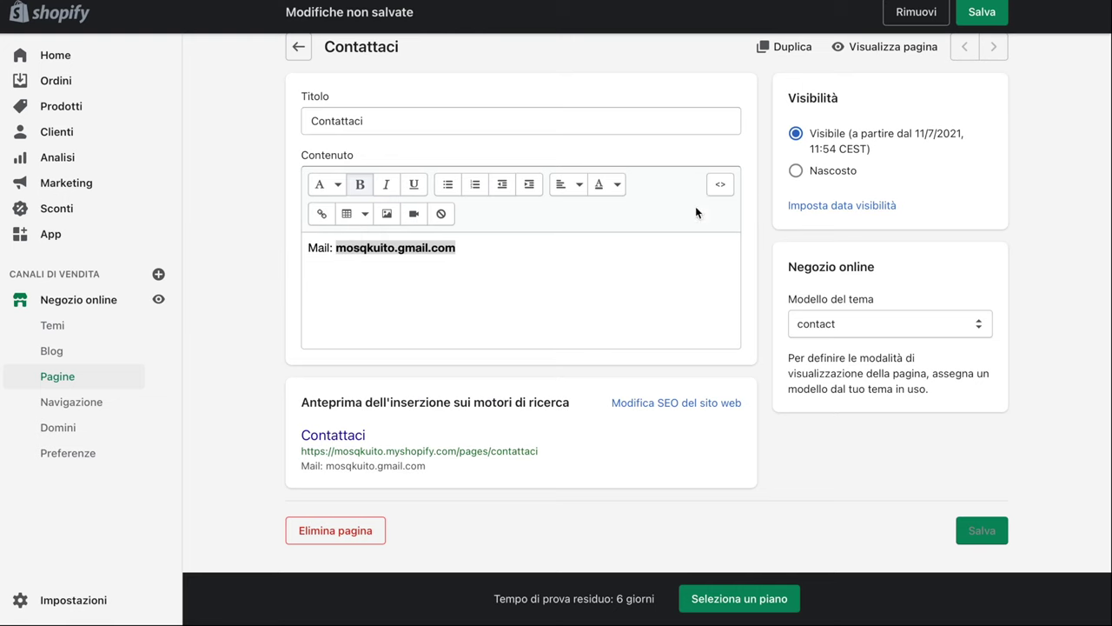
pyautogui.click(381, 285)
pyautogui.press('Return')
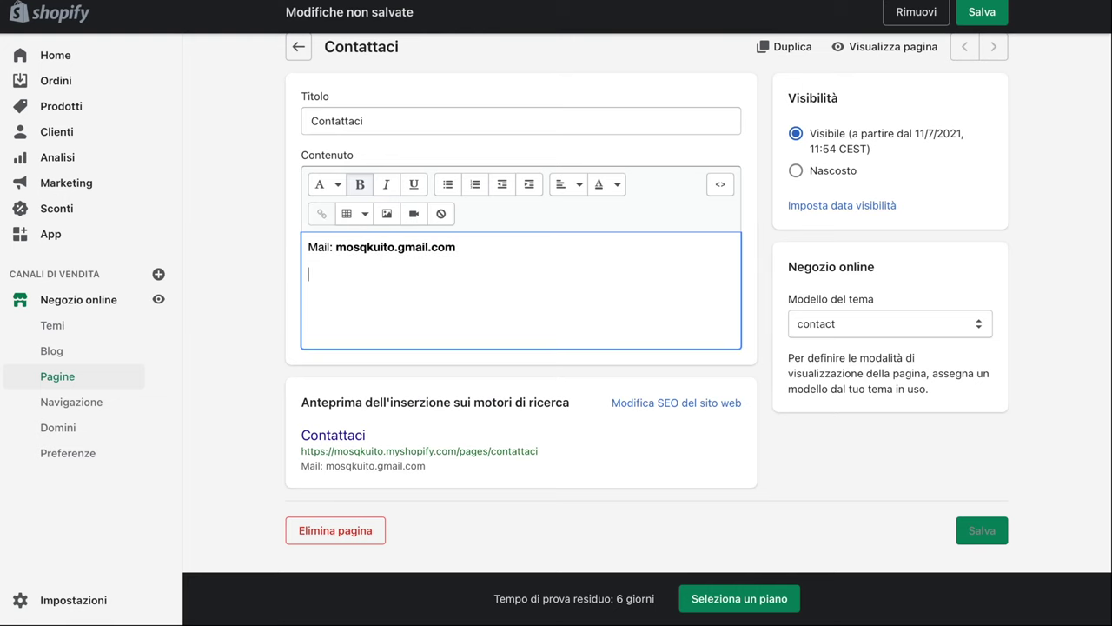
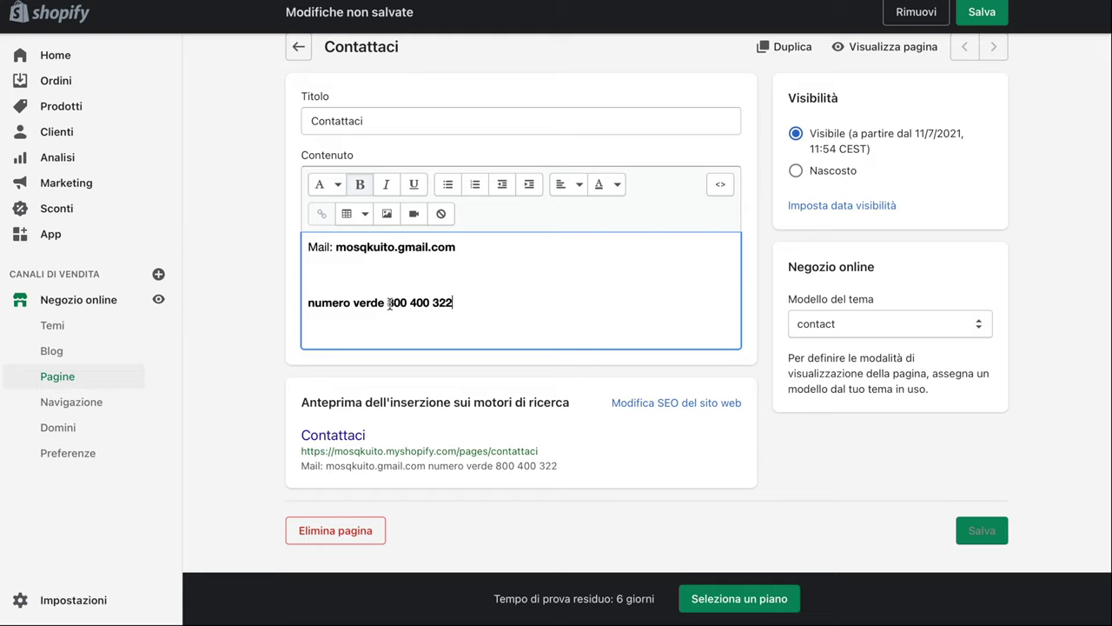
pyautogui.moveTo(388, 302); pyautogui.dragTo(481, 298)
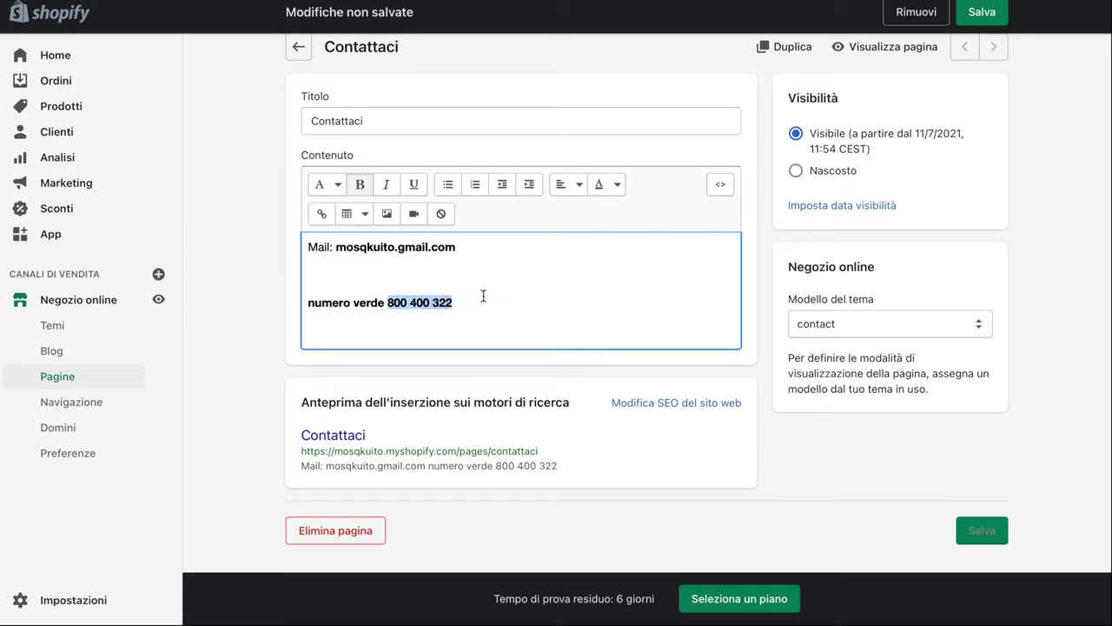
pyautogui.click(385, 184)
pyautogui.click(322, 213)
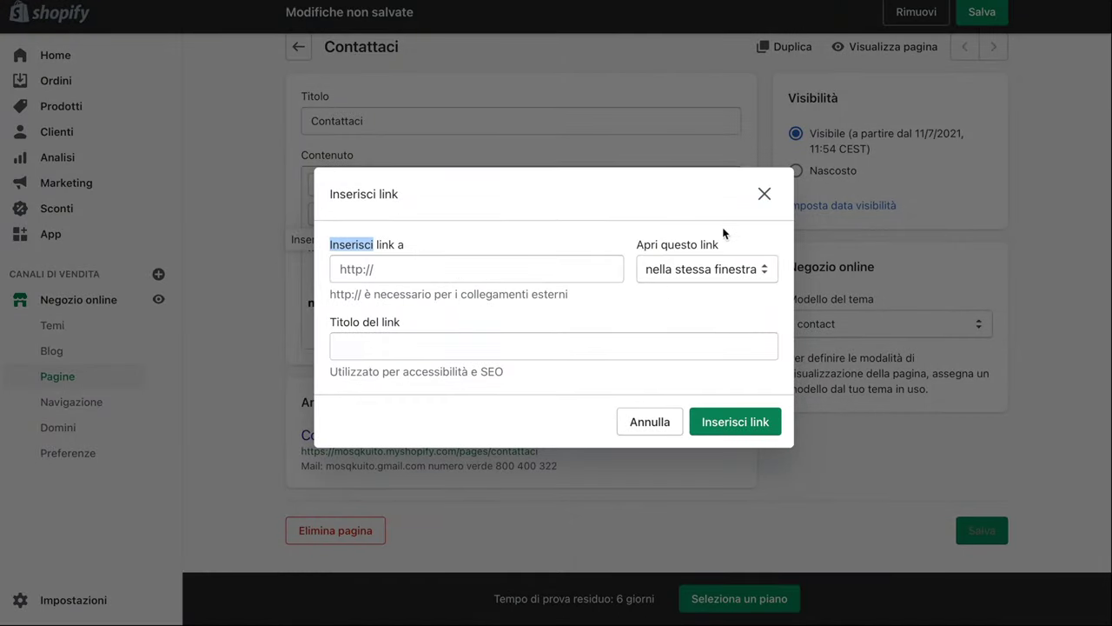
pyautogui.click(765, 194)
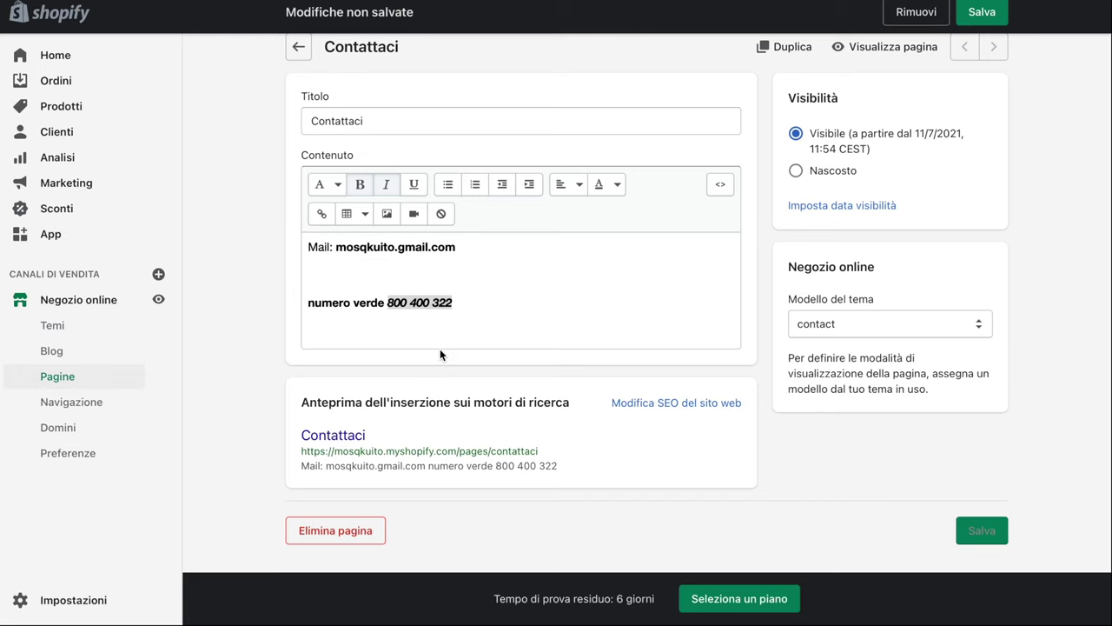
pyautogui.click(484, 298)
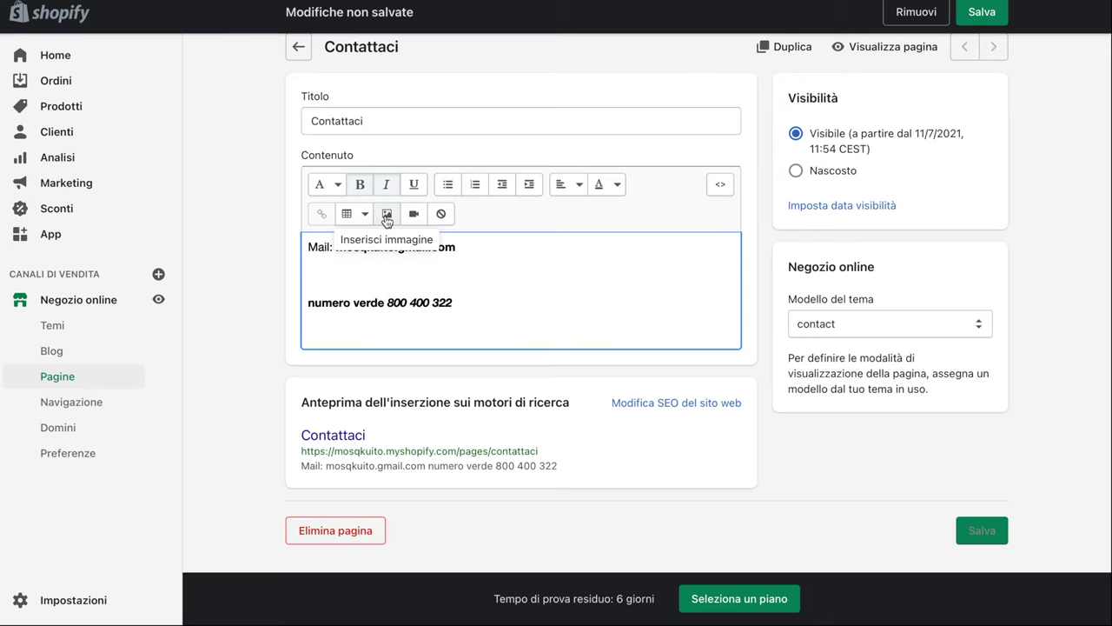
# Insert the lamp-with-wooden-table photo into the content and save the page
pyautogui.click(387, 213)
pyautogui.click(556, 294)
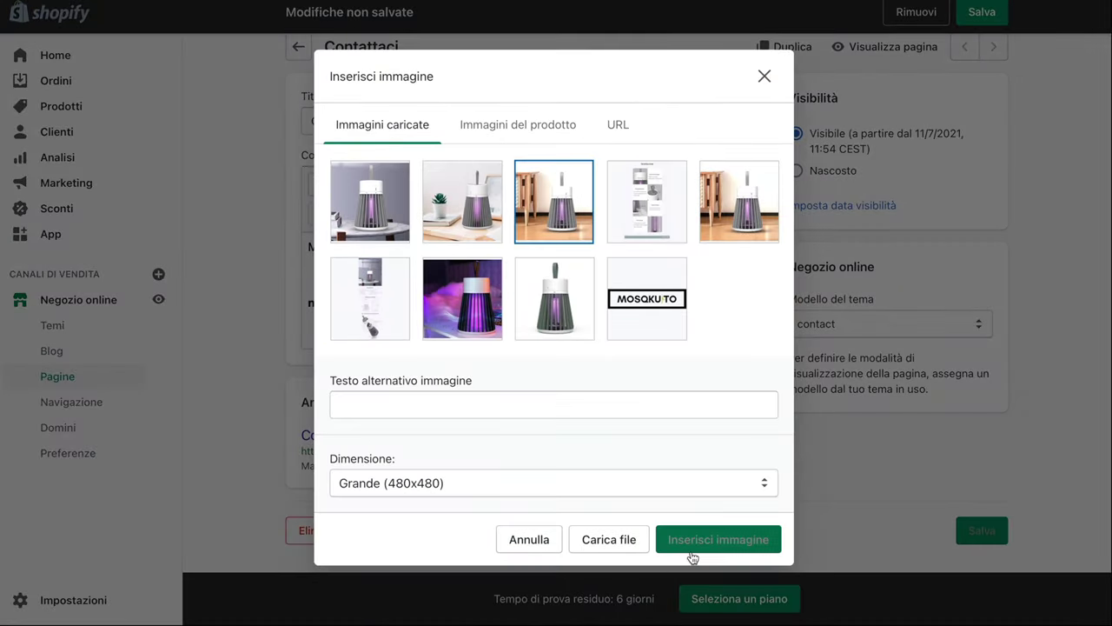
pyautogui.click(689, 556)
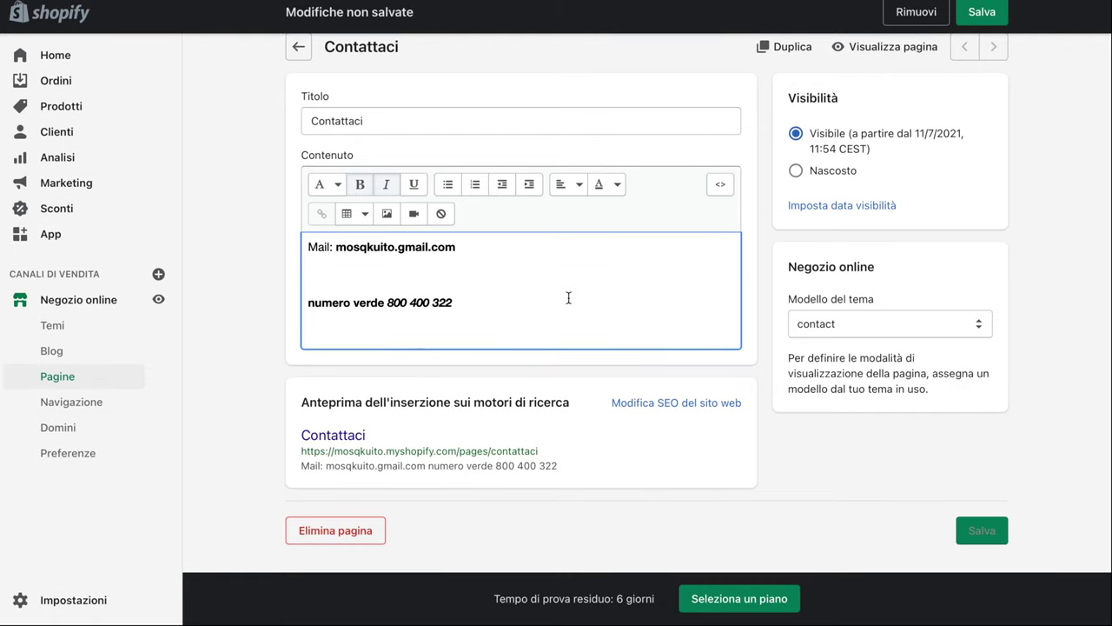
pyautogui.scroll(-5, 504, 350)
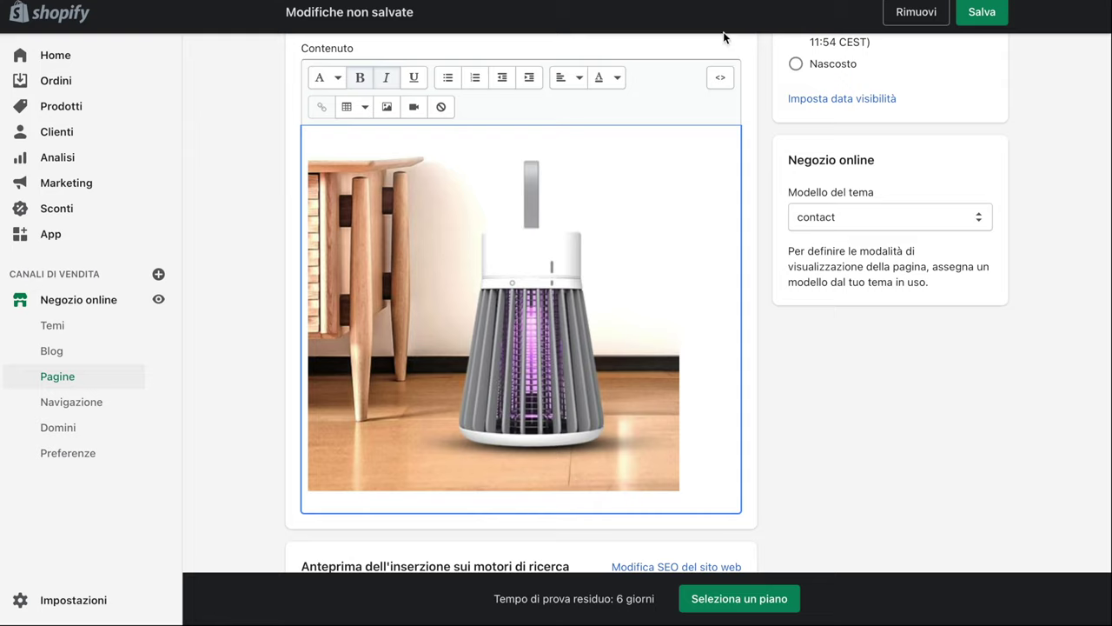
pyautogui.click(980, 24)
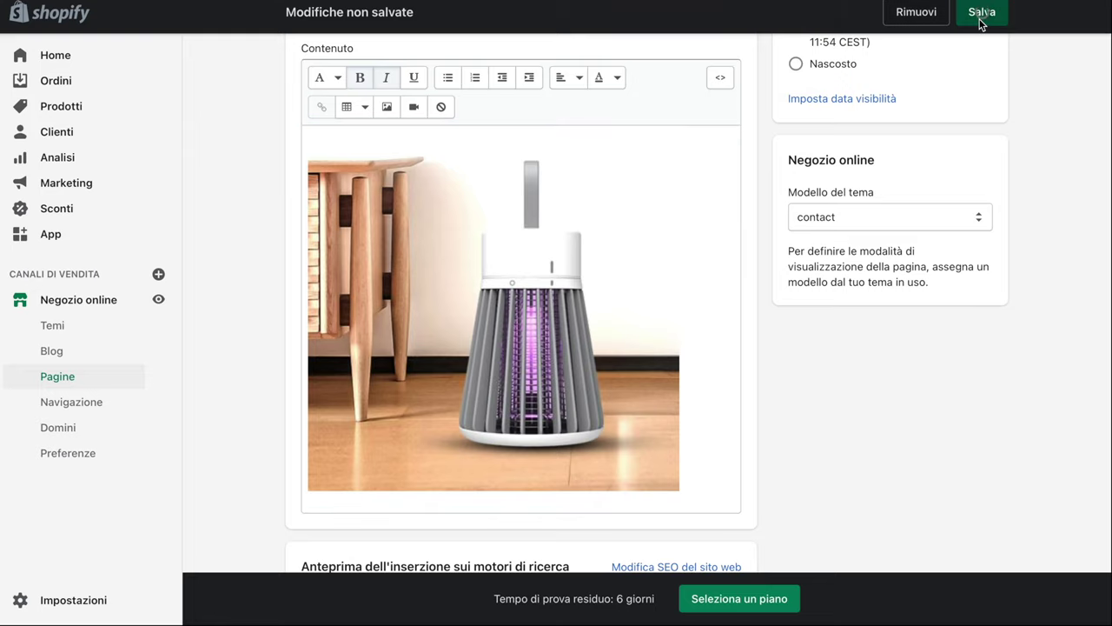
pyautogui.scroll(4, 618, 219)
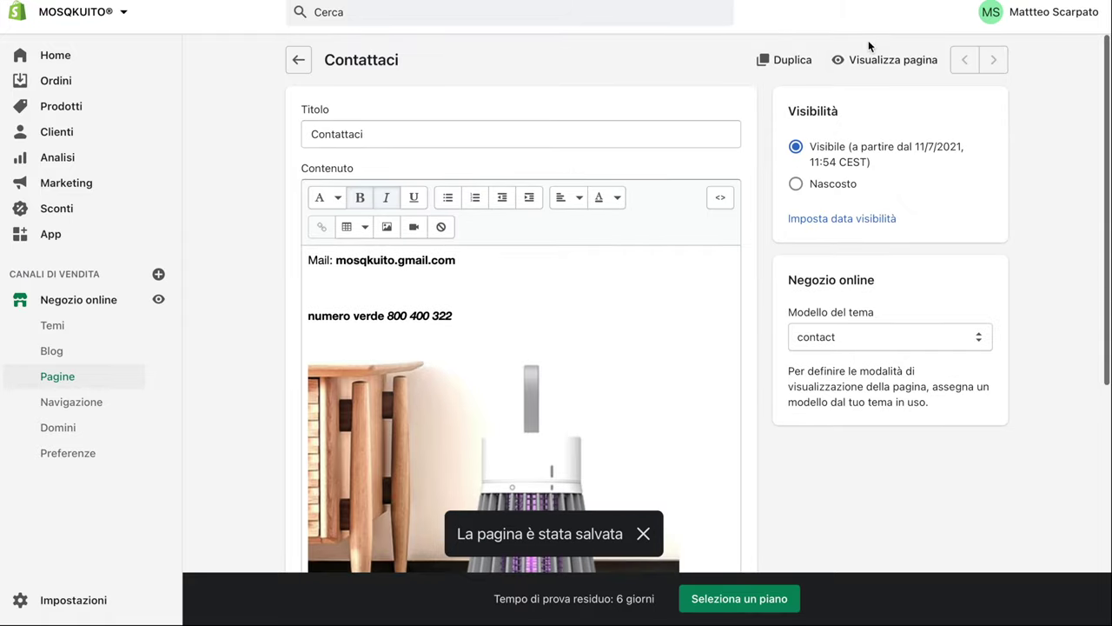
# Open the live Contattaci page and scroll through its new photo and contact form
pyautogui.click(865, 59)
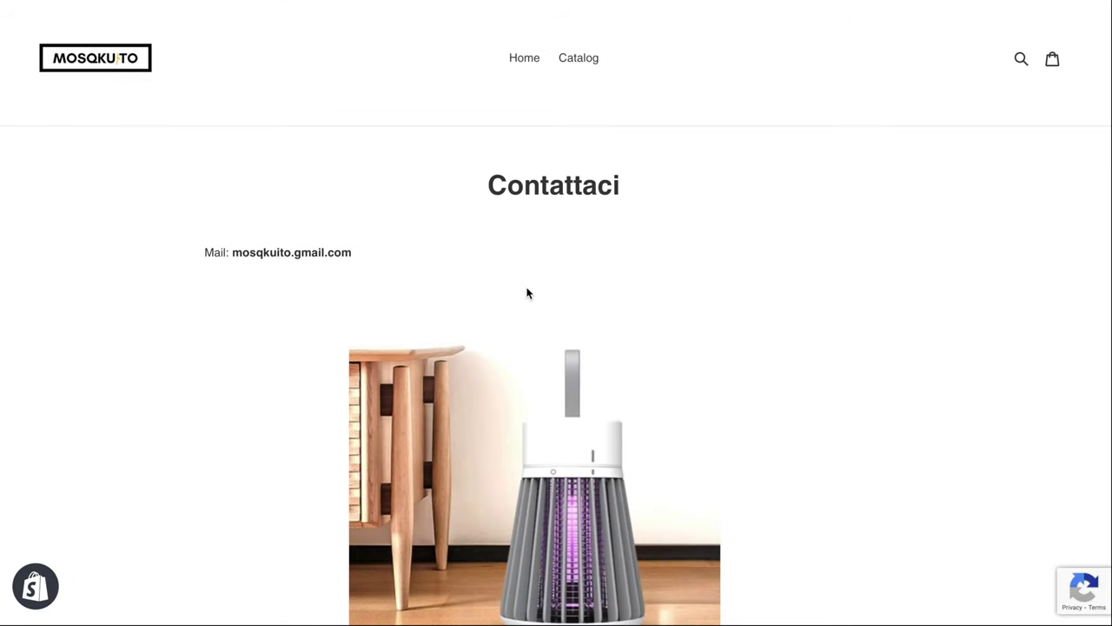
pyautogui.scroll(-4, 526, 292)
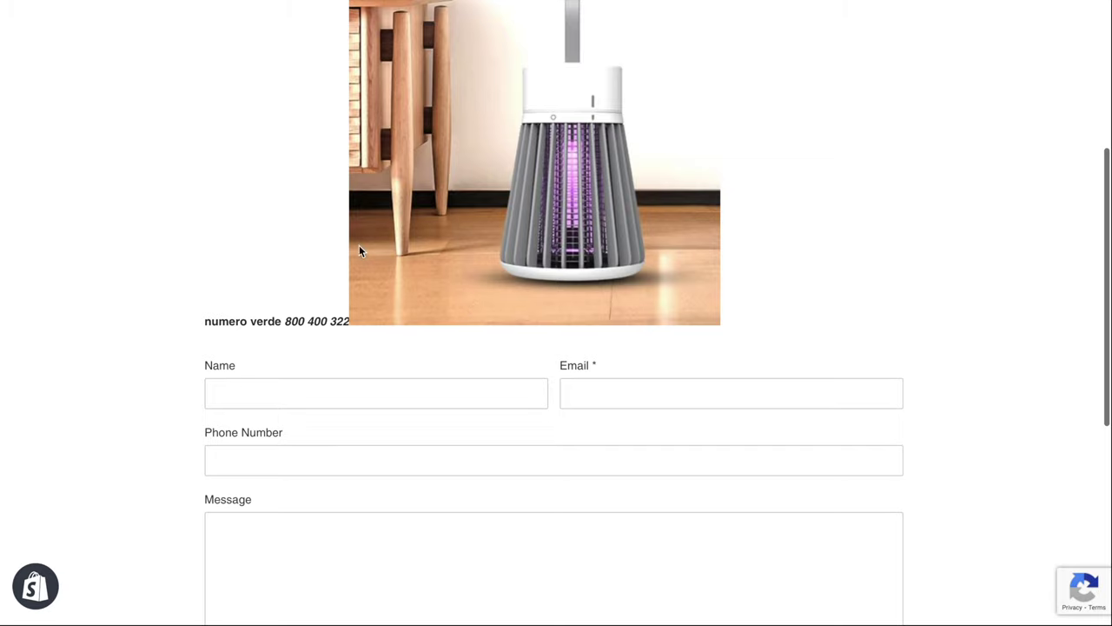
pyautogui.scroll(5, 486, 208)
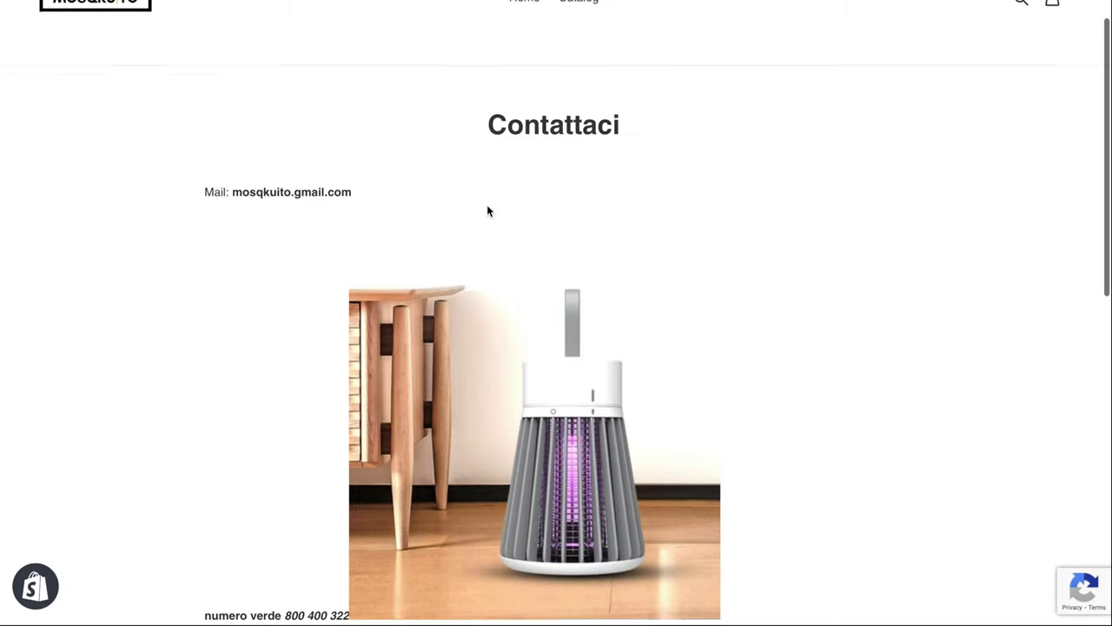
pyautogui.scroll(-10, 393, 302)
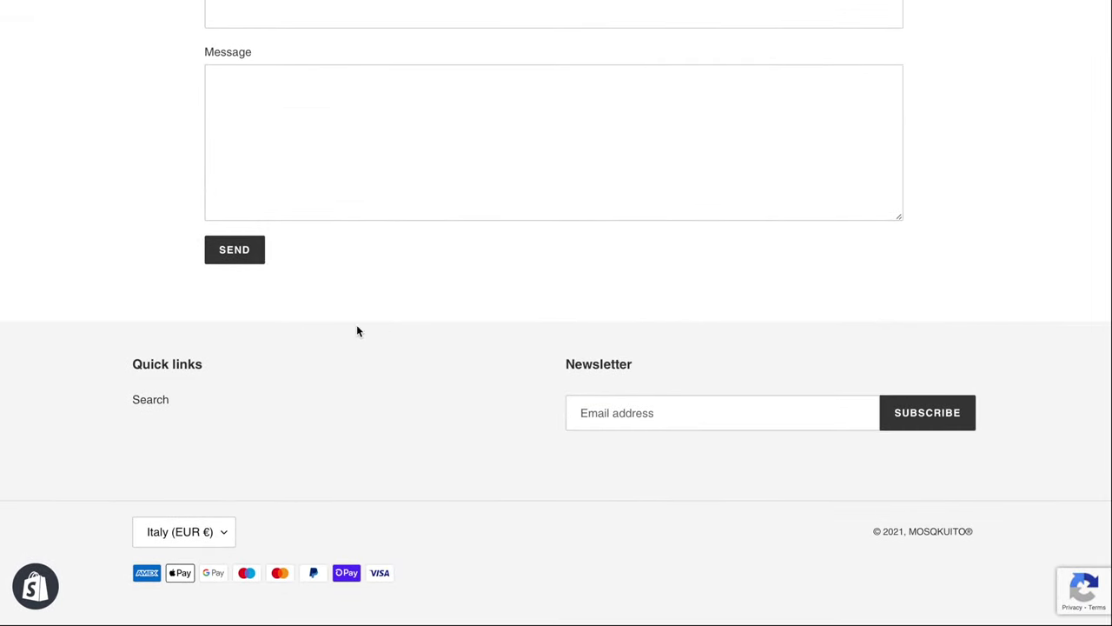
pyautogui.scroll(10, 356, 324)
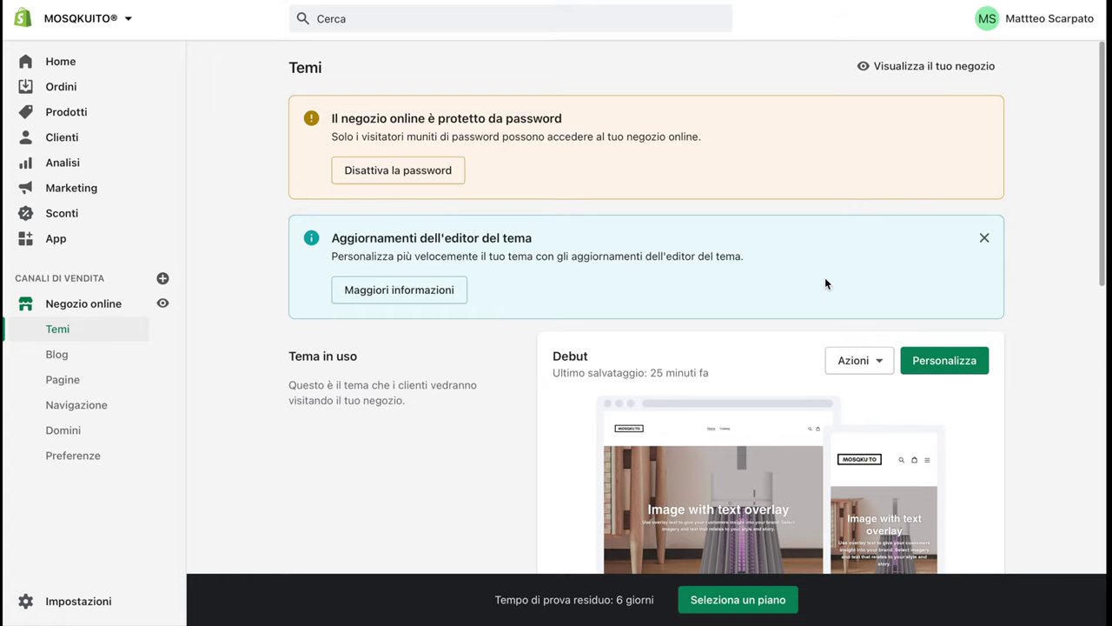
pyautogui.click(910, 68)
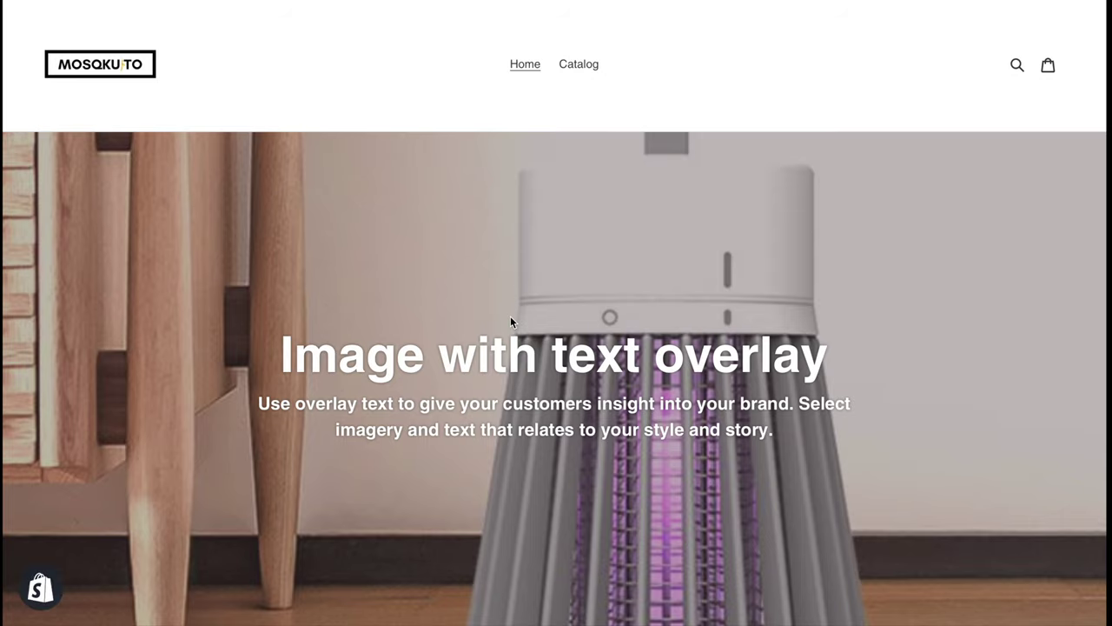
pyautogui.scroll(-12, 510, 318)
pyautogui.scroll(-10, 511, 322)
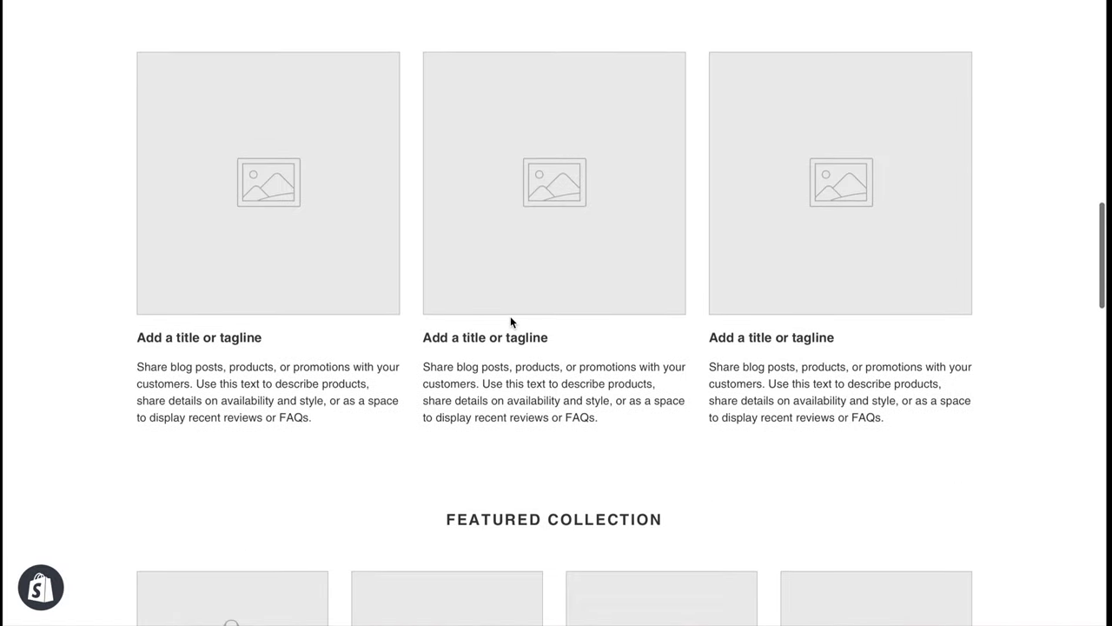
pyautogui.scroll(-3, 510, 322)
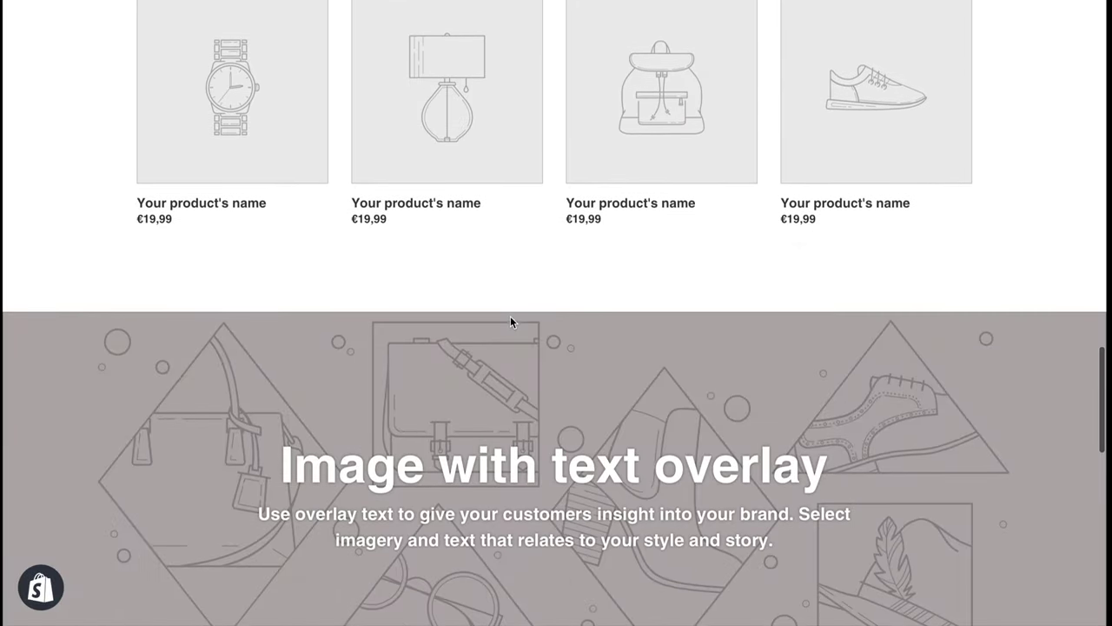
pyautogui.scroll(2, 510, 322)
pyautogui.scroll(-15, 510, 322)
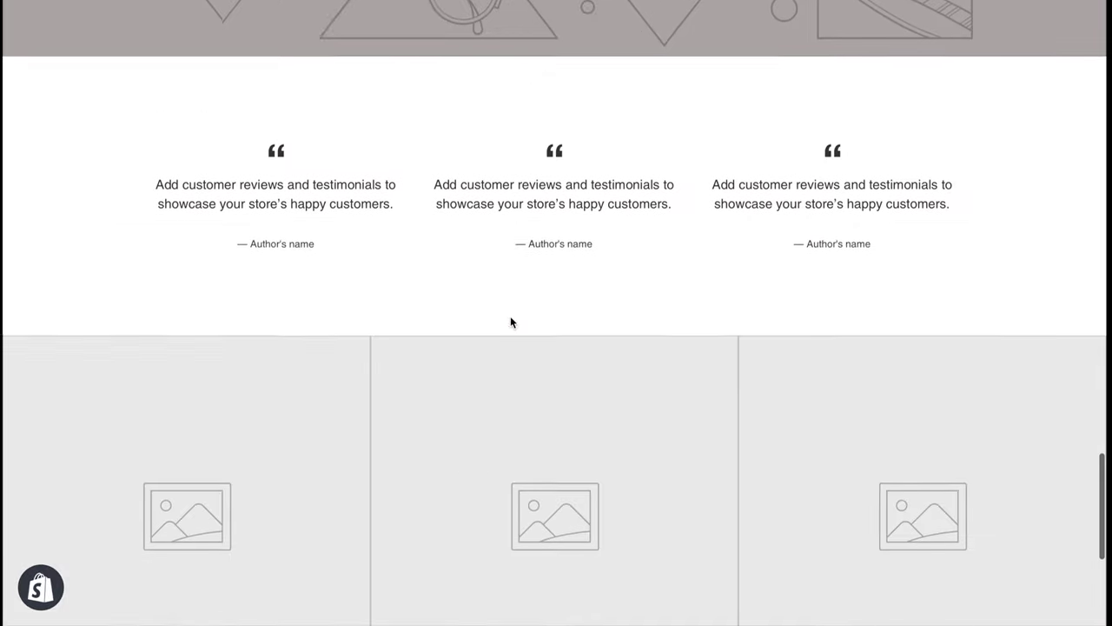
pyautogui.scroll(15, 510, 322)
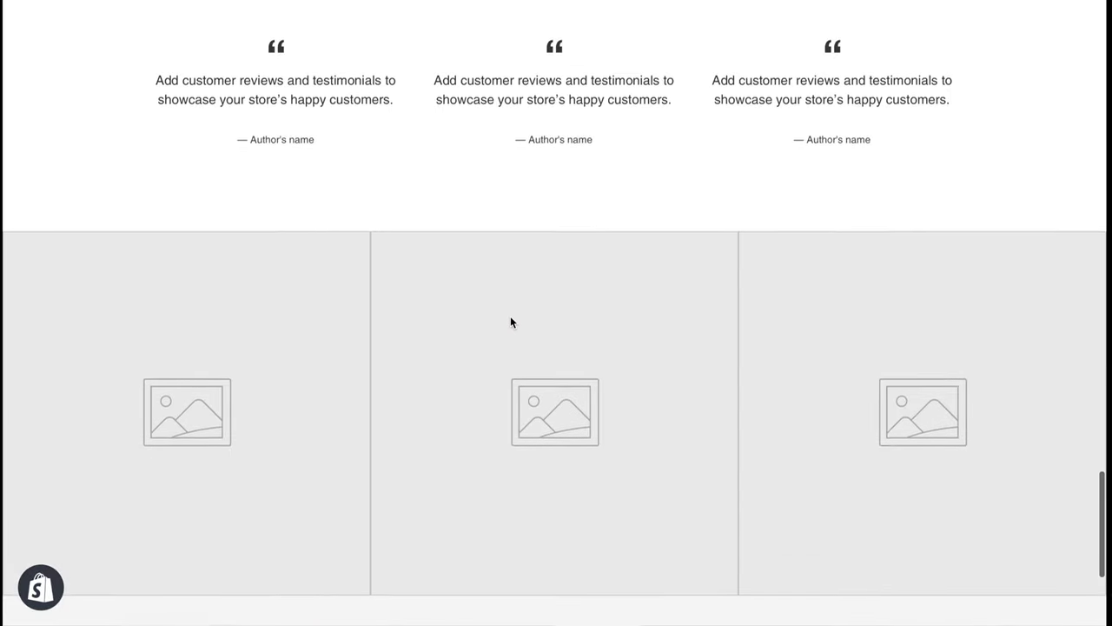
pyautogui.scroll(10, 510, 322)
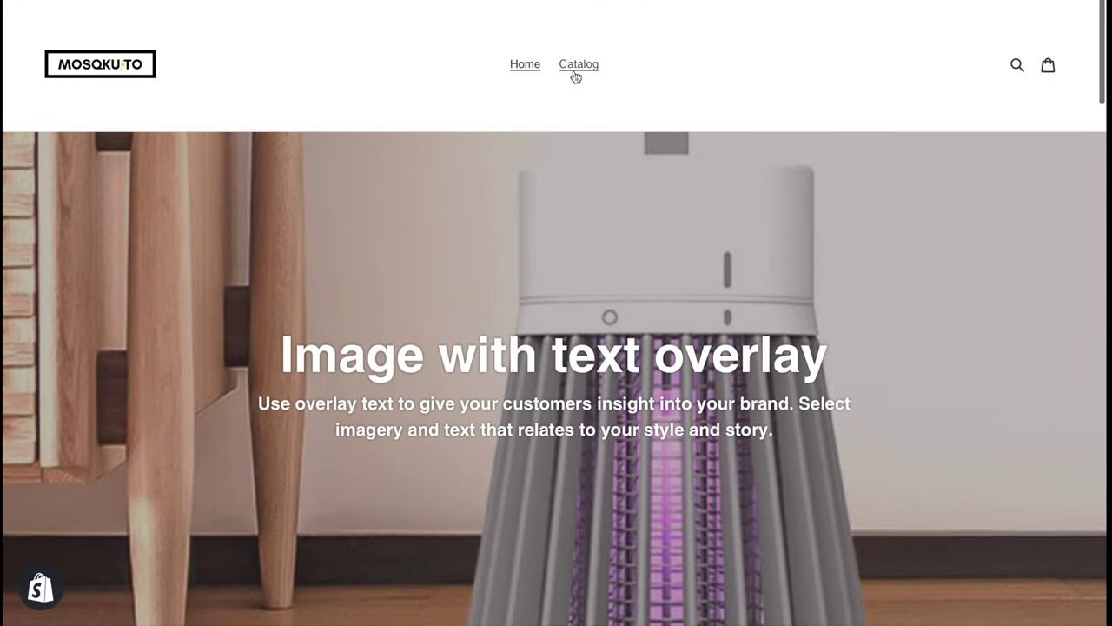
pyautogui.click(574, 76)
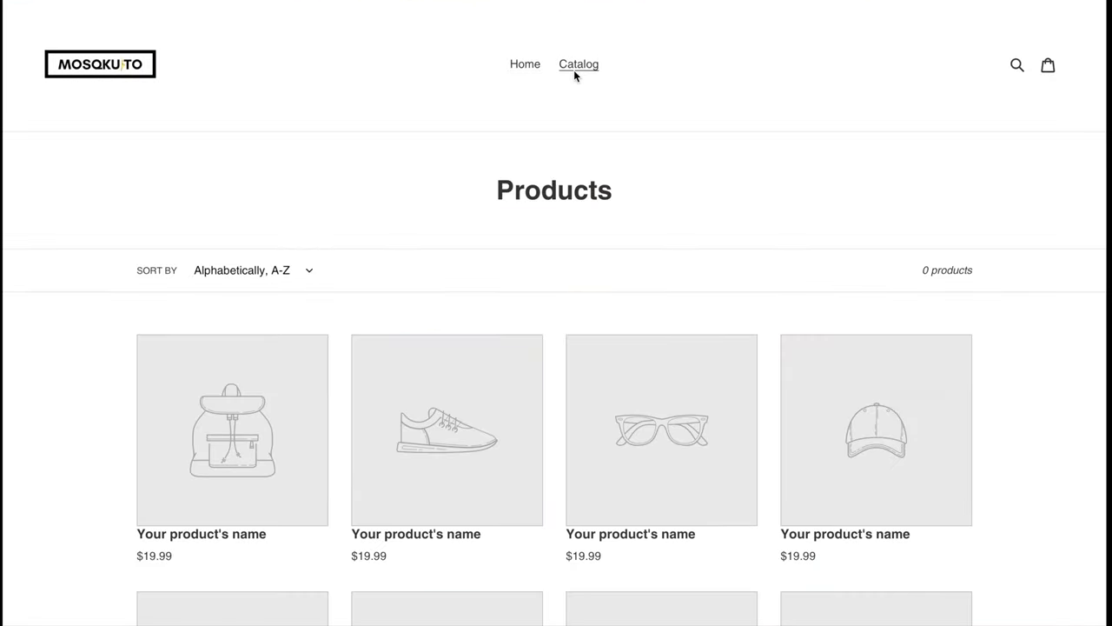
pyautogui.scroll(-2, 573, 76)
pyautogui.scroll(-5, 574, 76)
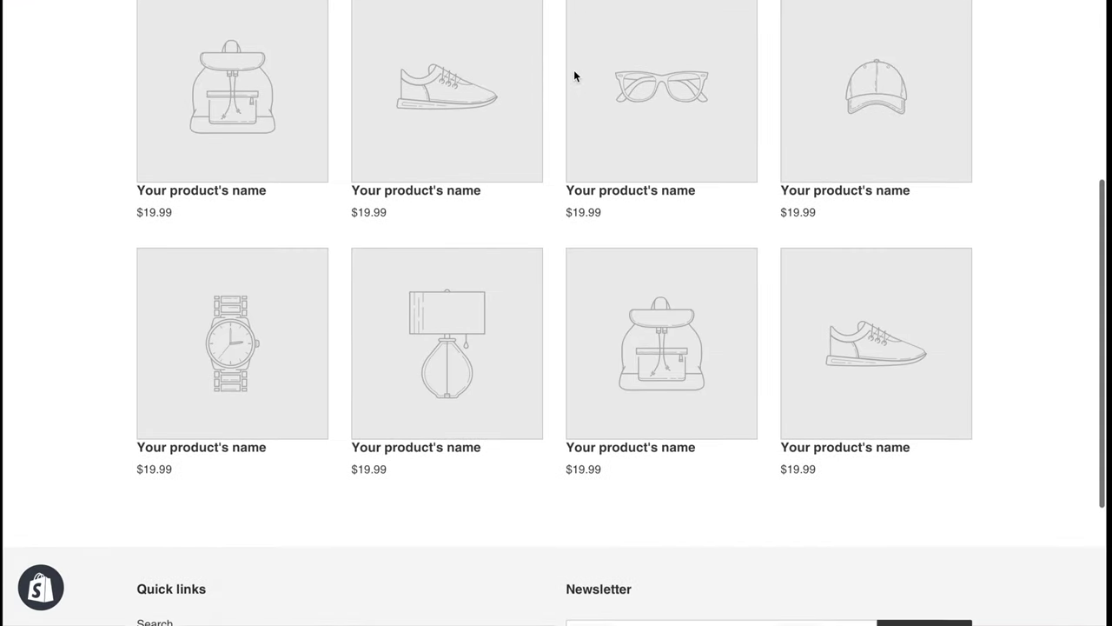
pyautogui.scroll(8, 574, 76)
pyautogui.scroll(-1, 573, 77)
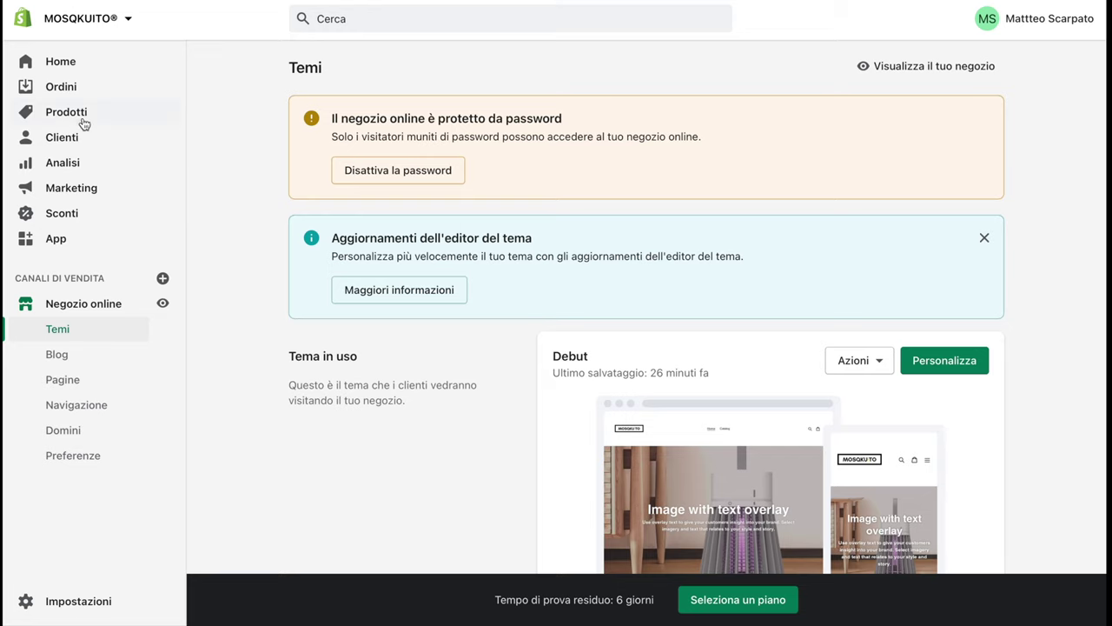
# Change the MOSQKUITO® product's status from draft to Attivo and save it
pyautogui.click(85, 120)
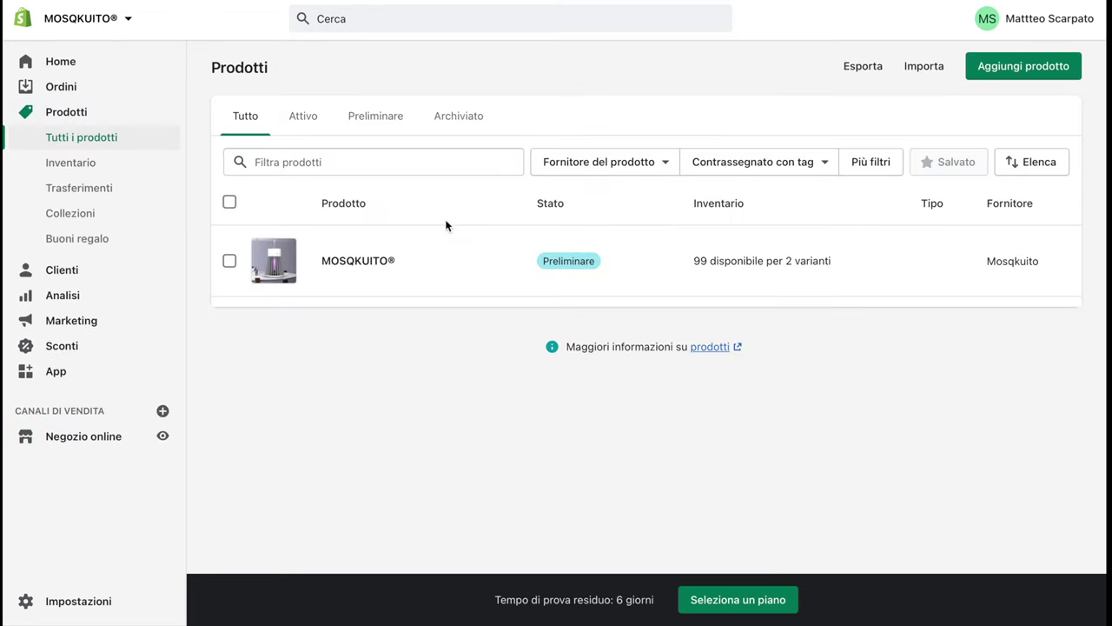
pyautogui.click(390, 260)
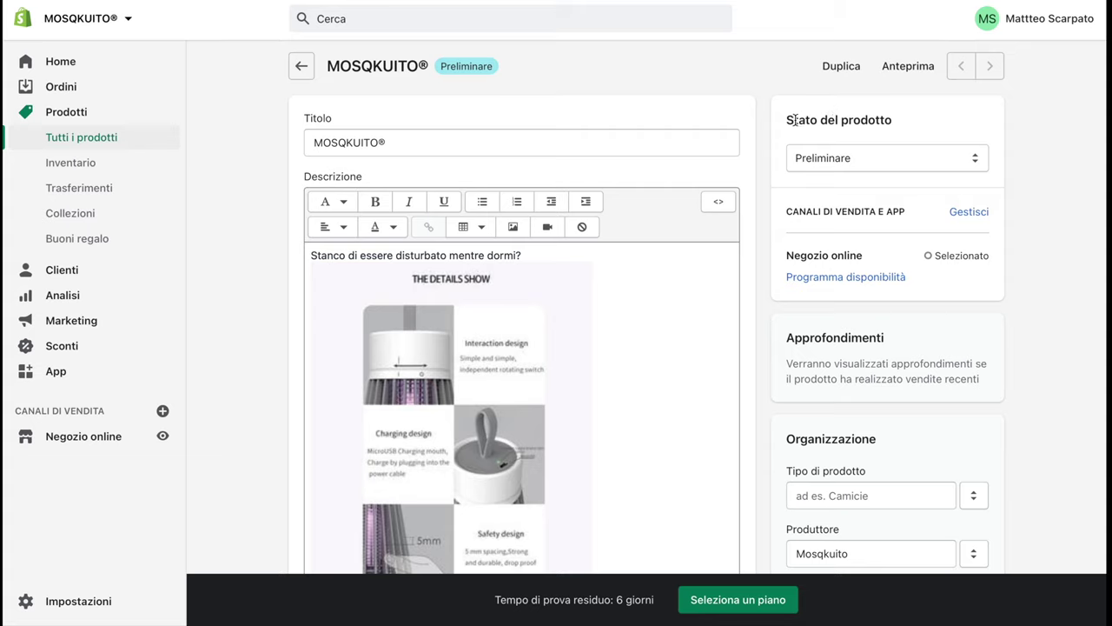
pyautogui.click(807, 162)
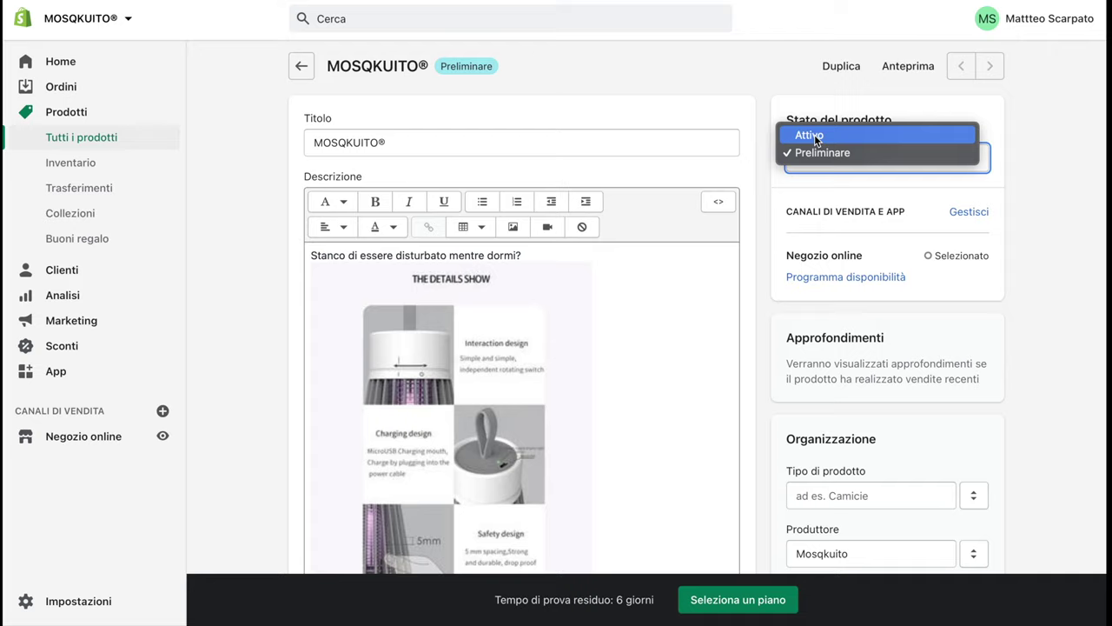
pyautogui.click(814, 134)
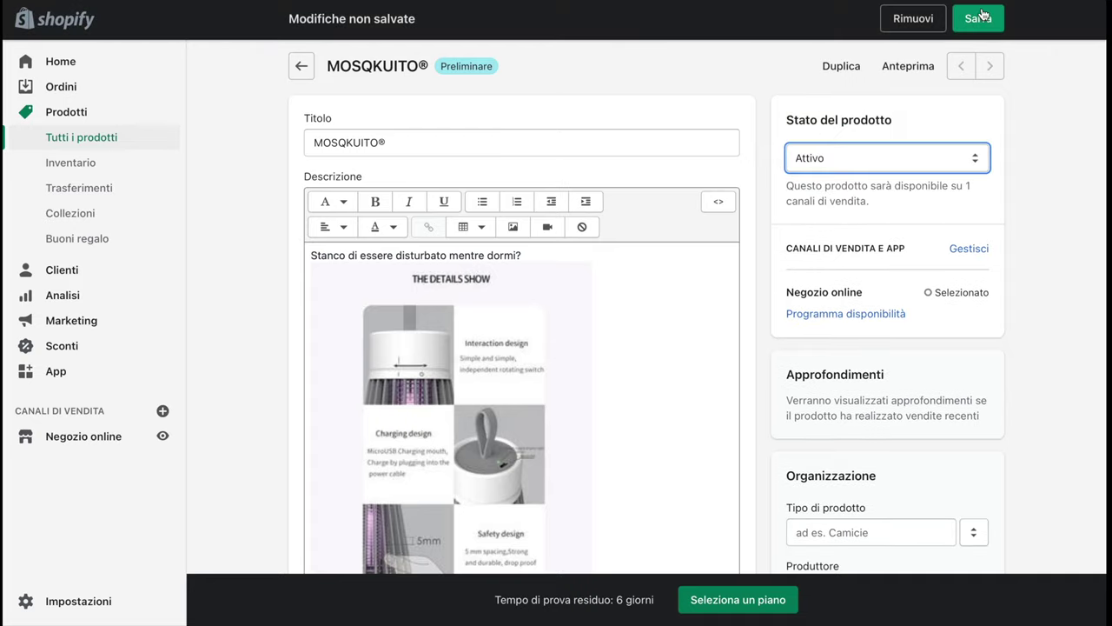
pyautogui.click(979, 17)
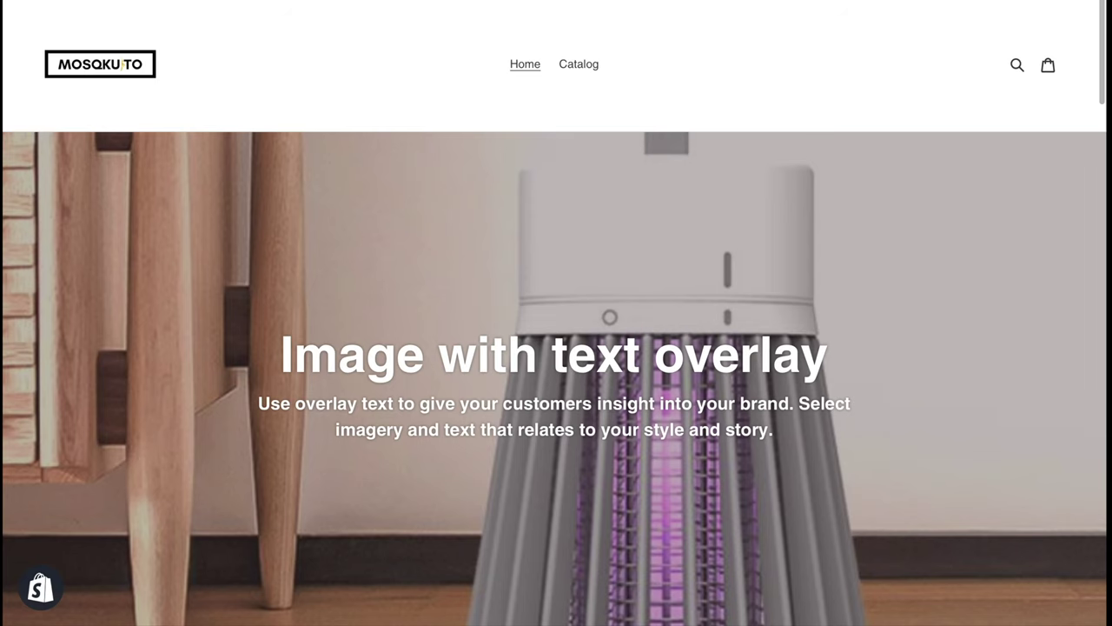
# Scroll the storefront home page, then open the MOSQKUITO® product page from the catalog
pyautogui.moveTo(120, 2)
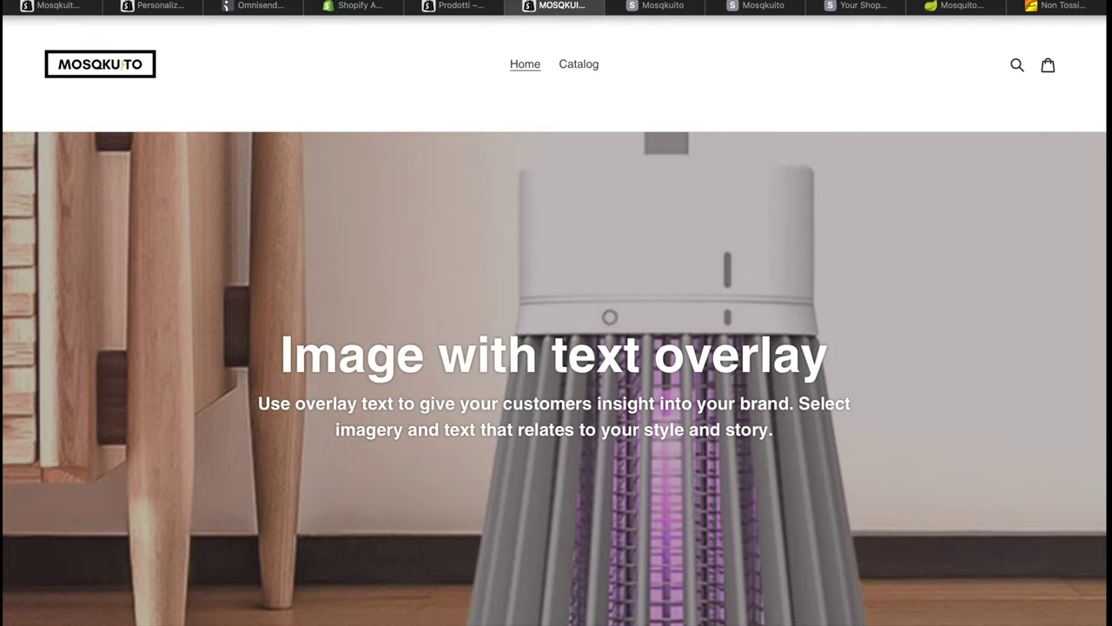
pyautogui.scroll(-10, 495, 203)
pyautogui.scroll(-10, 495, 206)
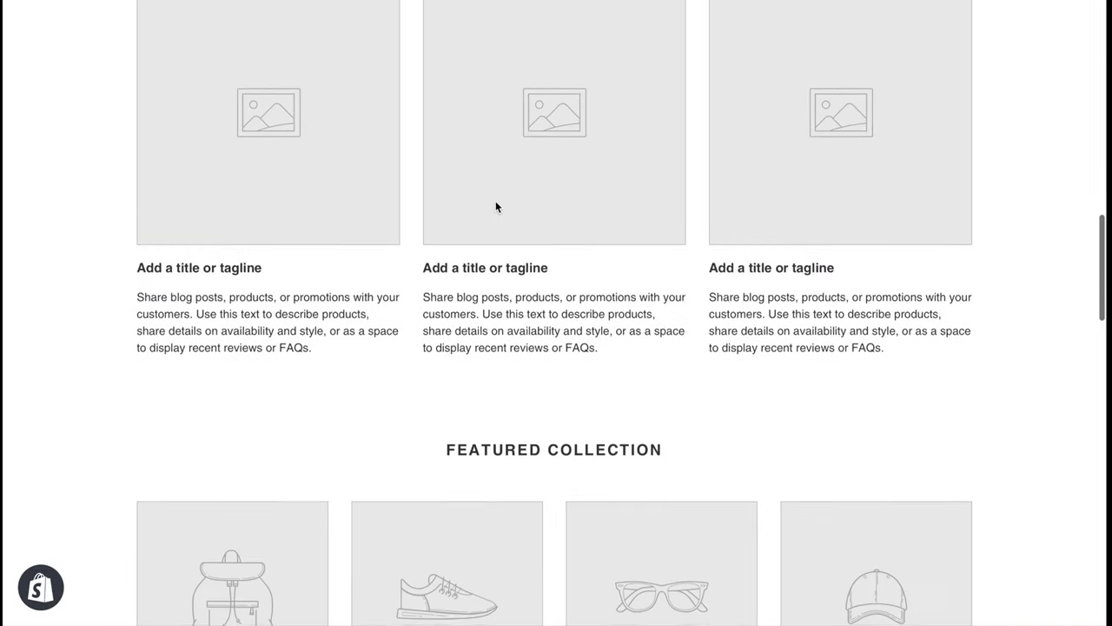
pyautogui.scroll(-10, 495, 206)
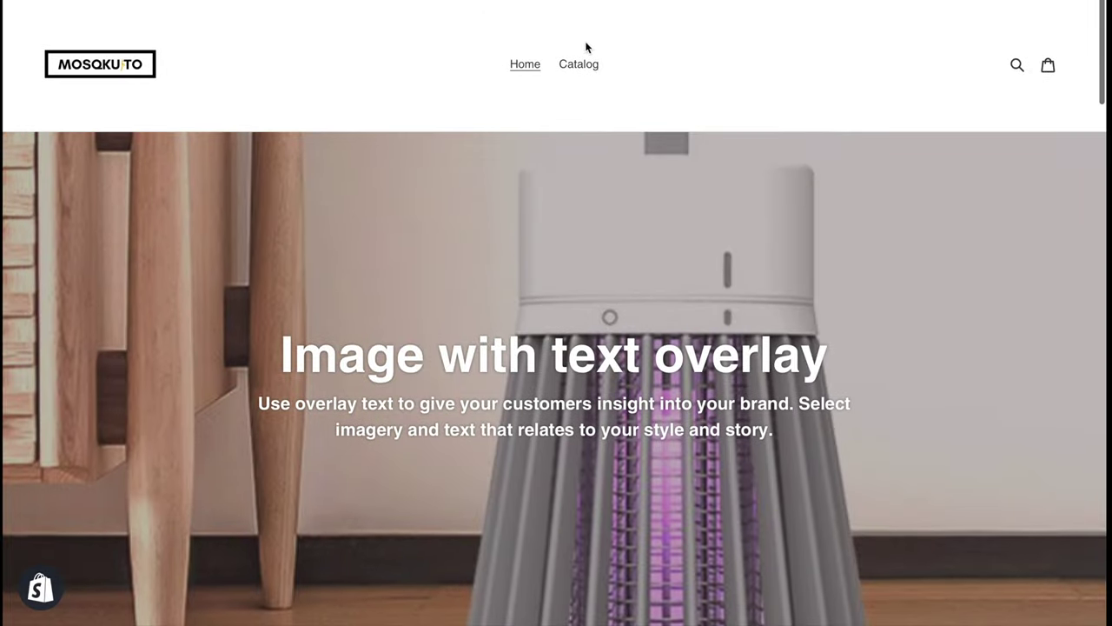
pyautogui.click(588, 67)
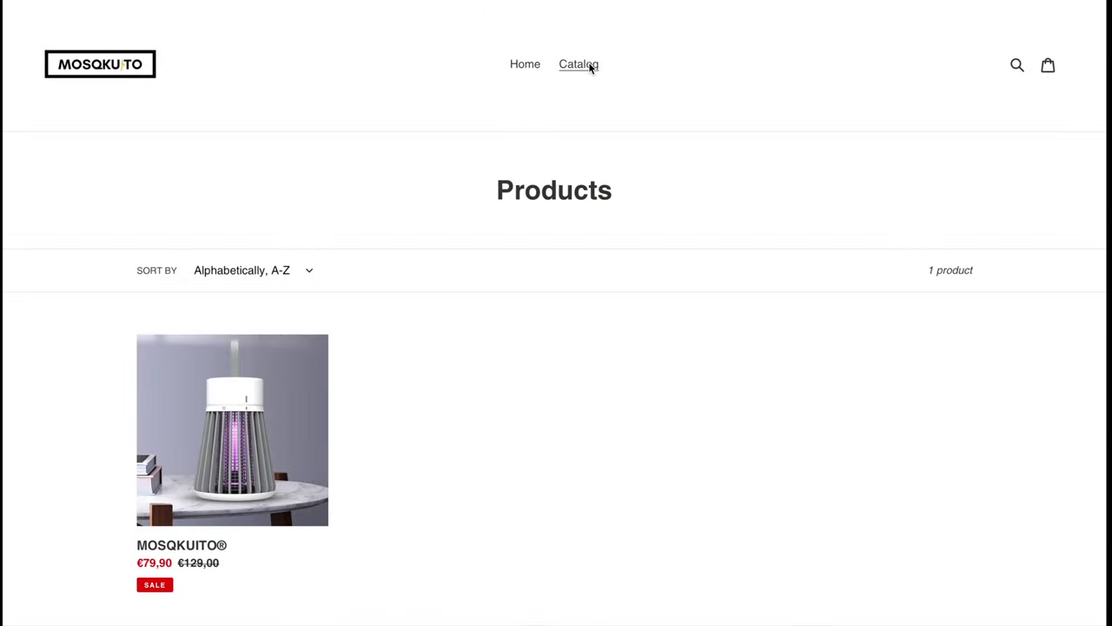
pyautogui.click(298, 405)
# Select the Nero colour variant and highlight its SOLD OUT notice by the price
pyautogui.scroll(-2, 339, 189)
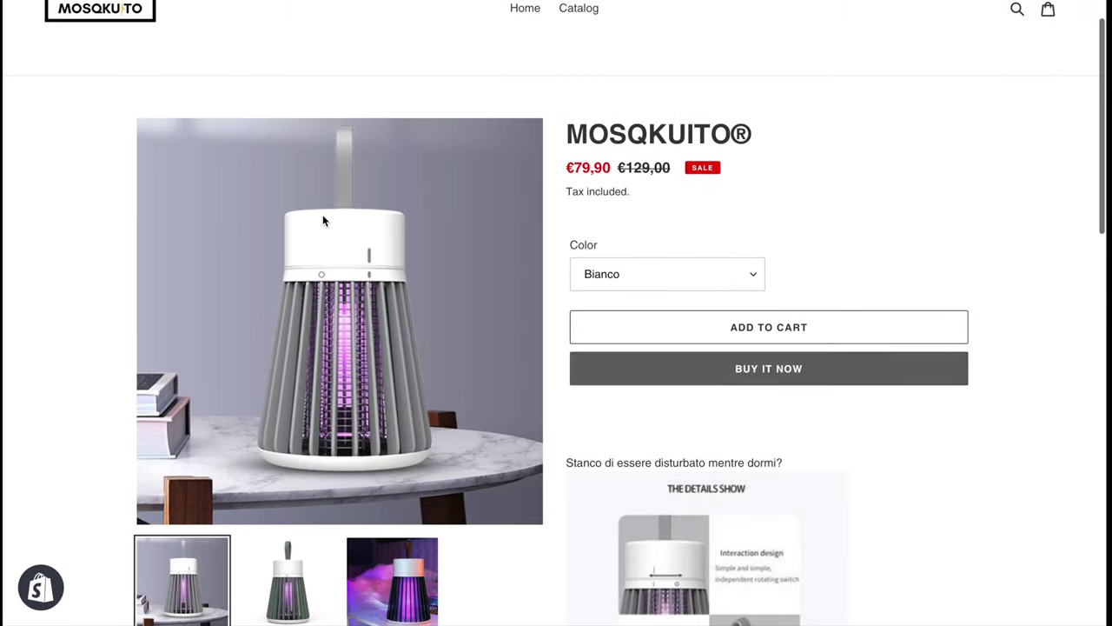
pyautogui.scroll(-3, 339, 188)
pyautogui.scroll(3, 339, 188)
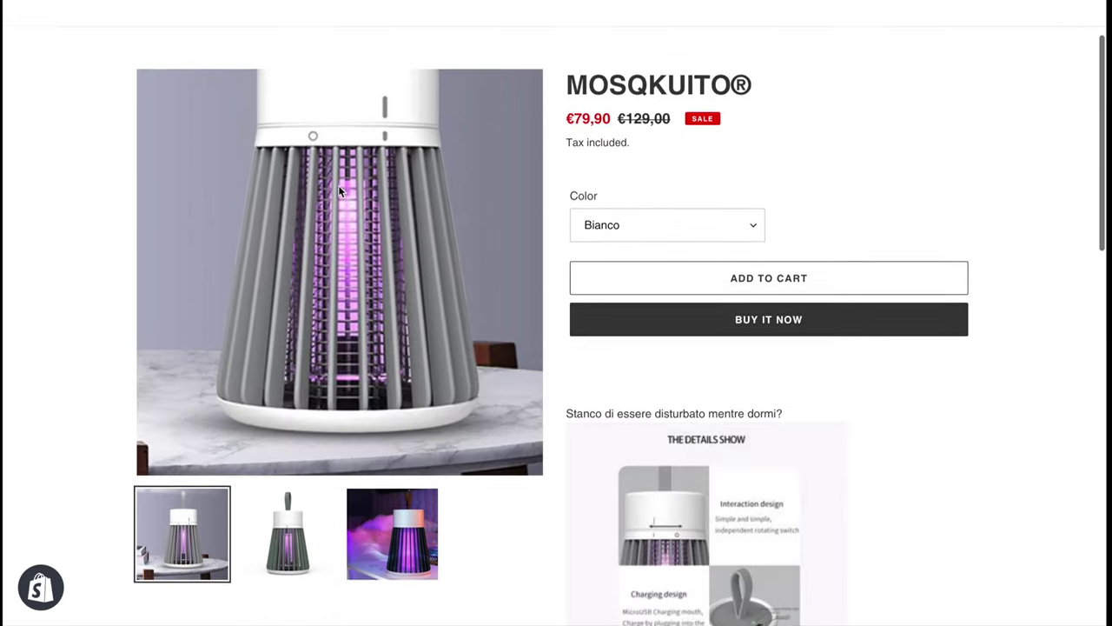
pyautogui.scroll(1, 339, 191)
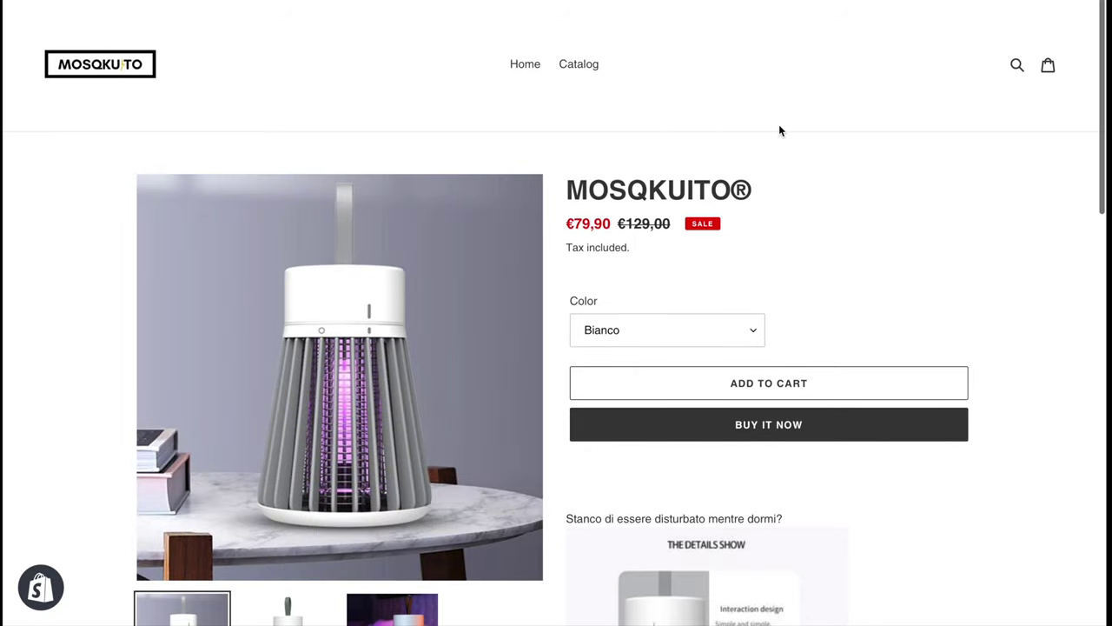
pyautogui.scroll(-1, 780, 124)
pyautogui.click(650, 213)
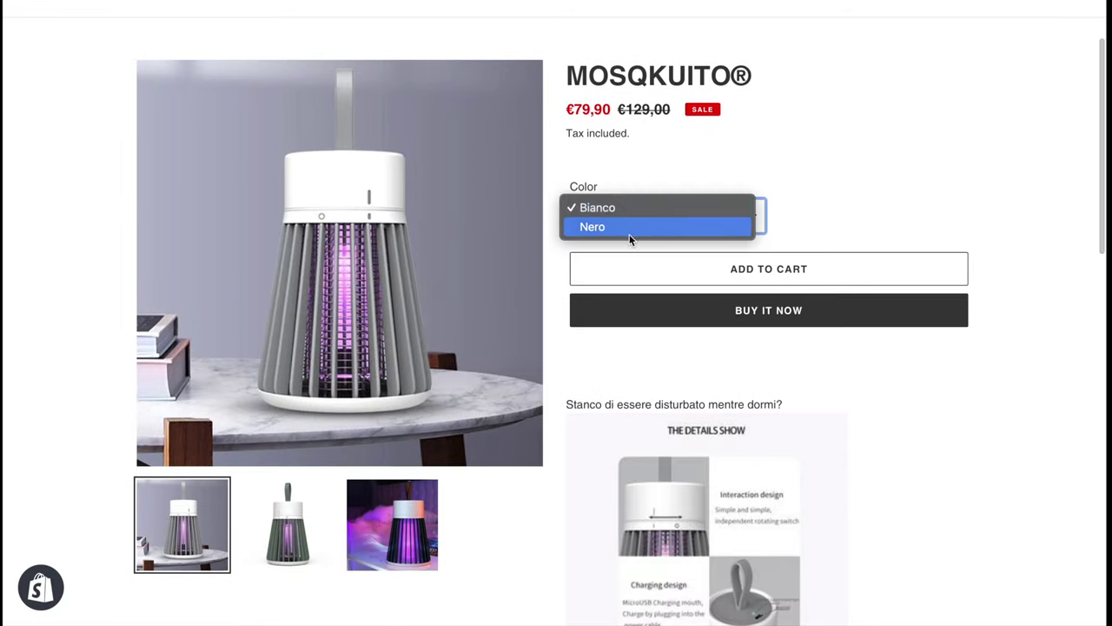
pyautogui.click(631, 237)
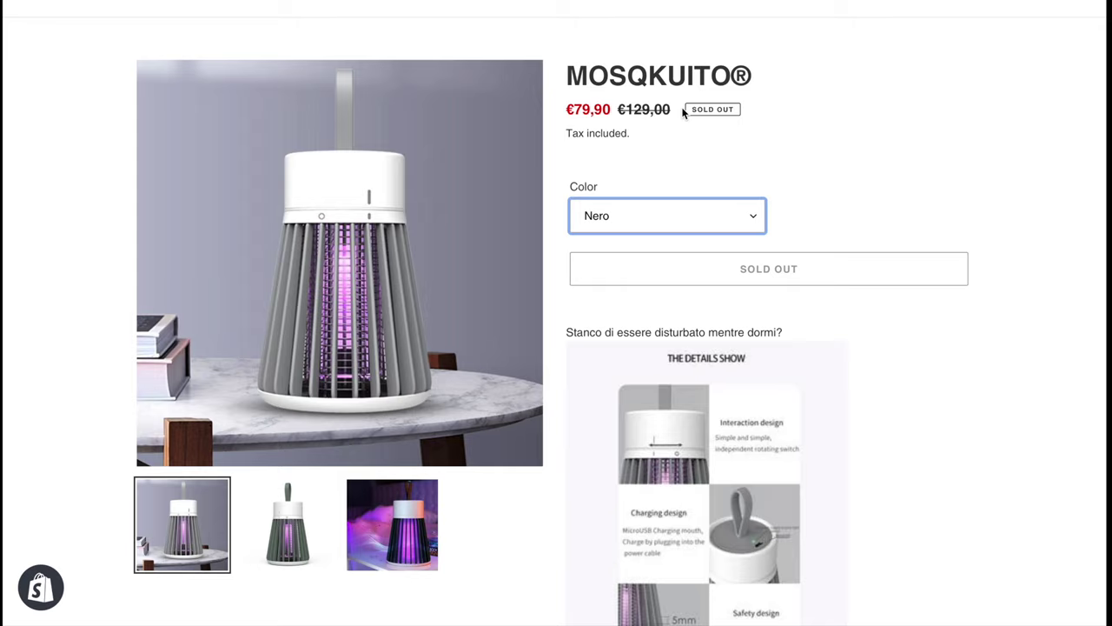
pyautogui.moveTo(686, 109); pyautogui.dragTo(732, 109)
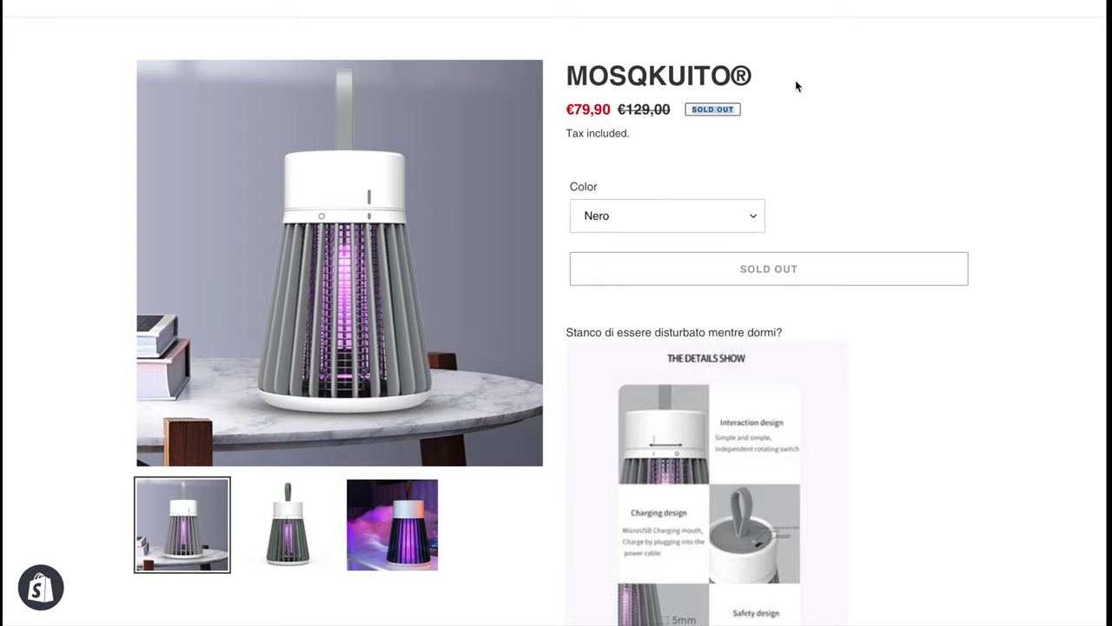
# Switch the colour back to Bianco, scroll the details image, and add the lamp to the cart
pyautogui.click(634, 217)
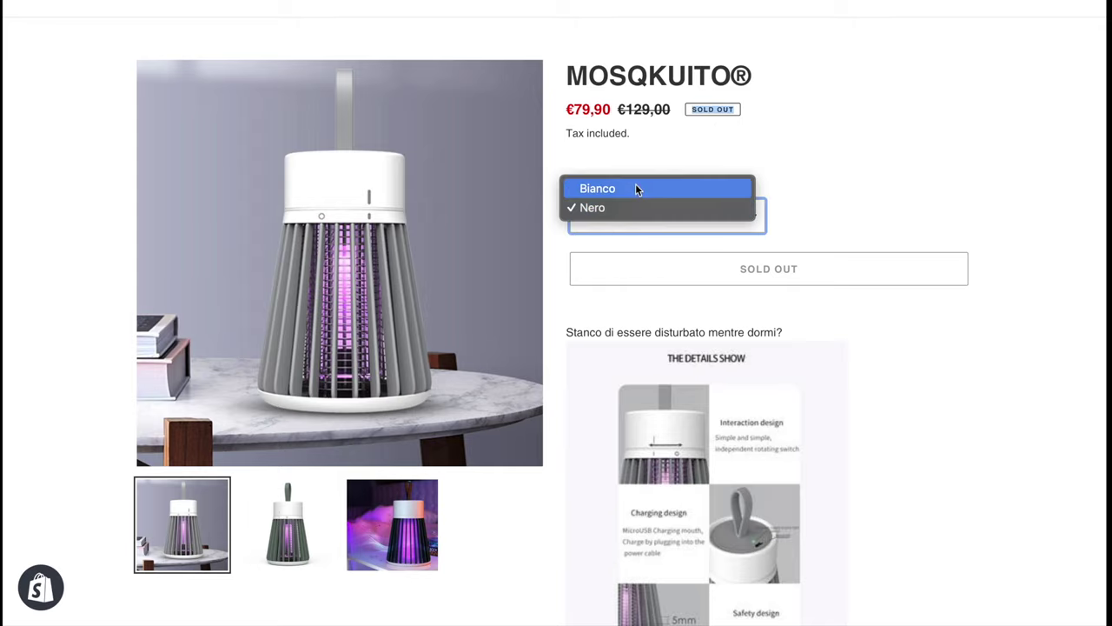
pyautogui.click(637, 188)
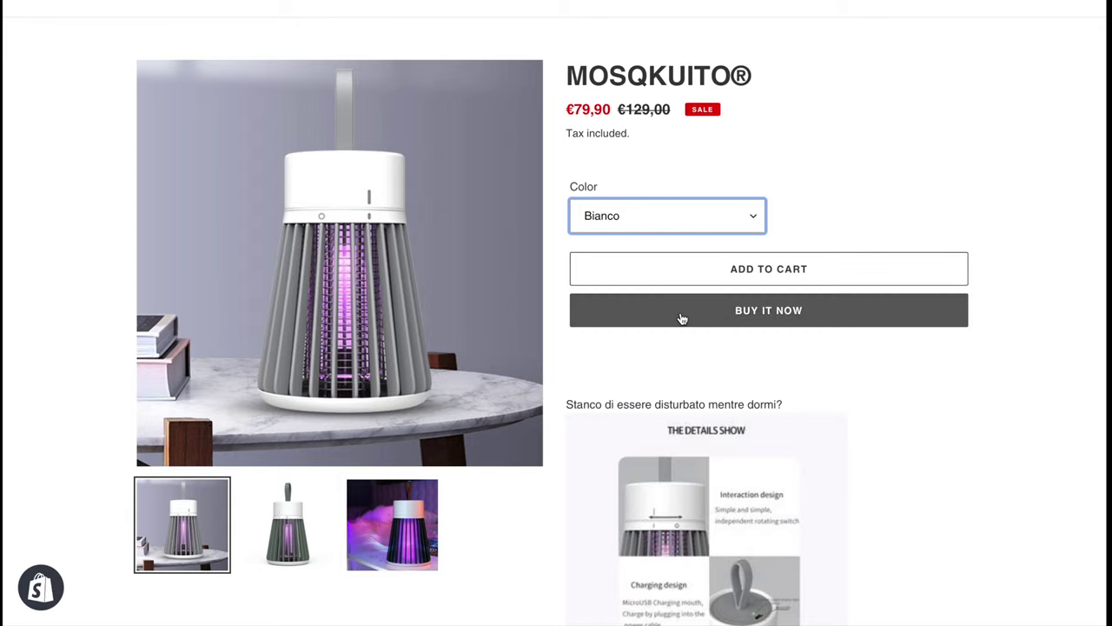
pyautogui.scroll(-1, 683, 317)
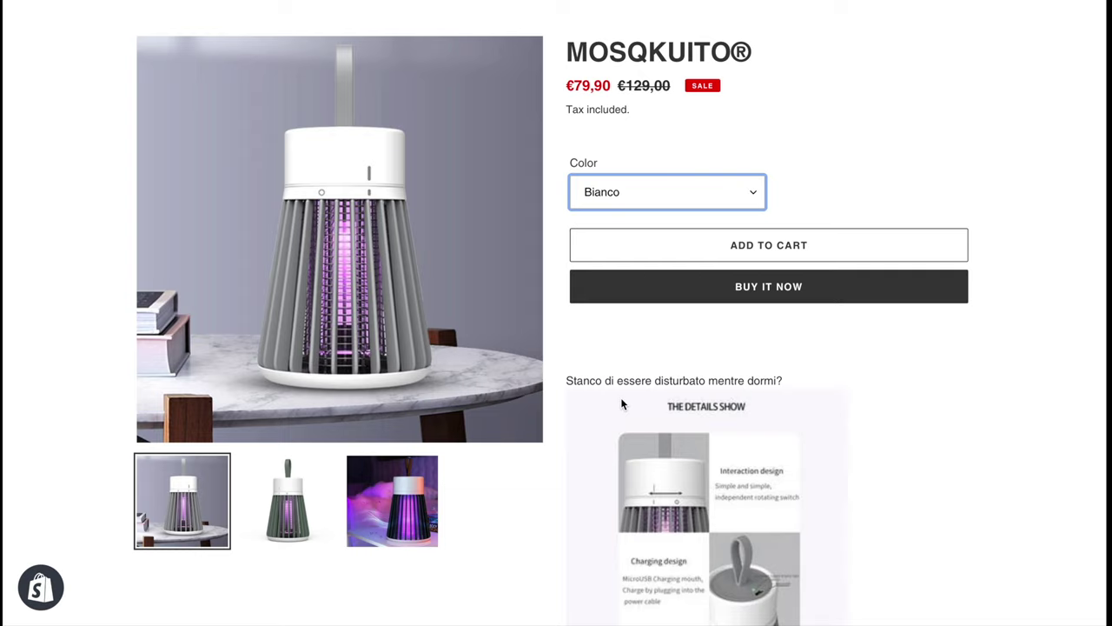
pyautogui.scroll(-3, 622, 403)
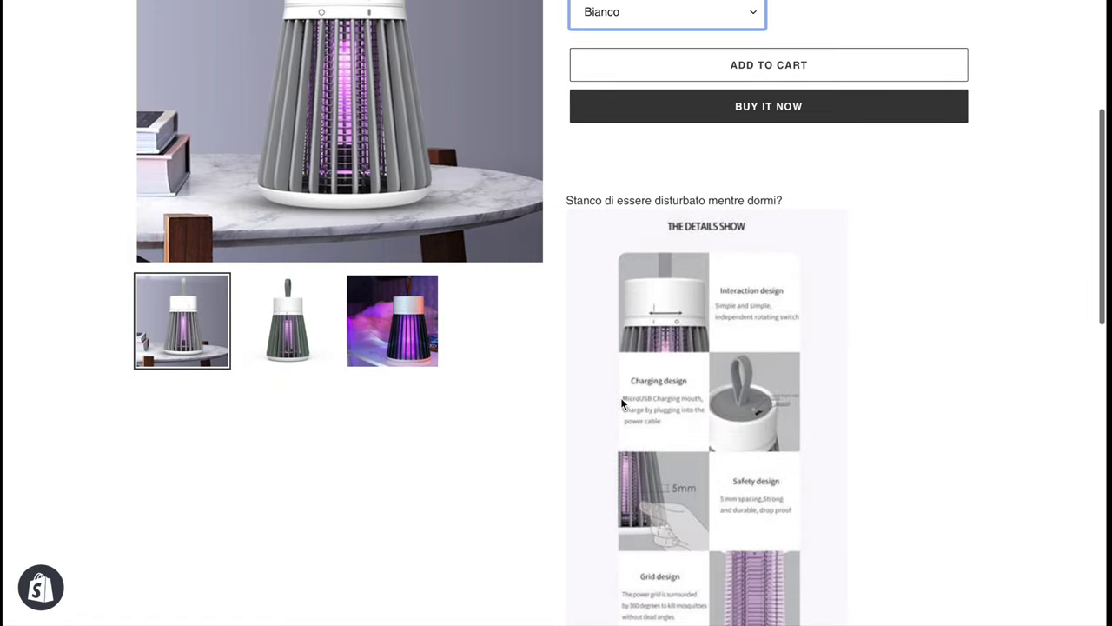
pyautogui.click(759, 116)
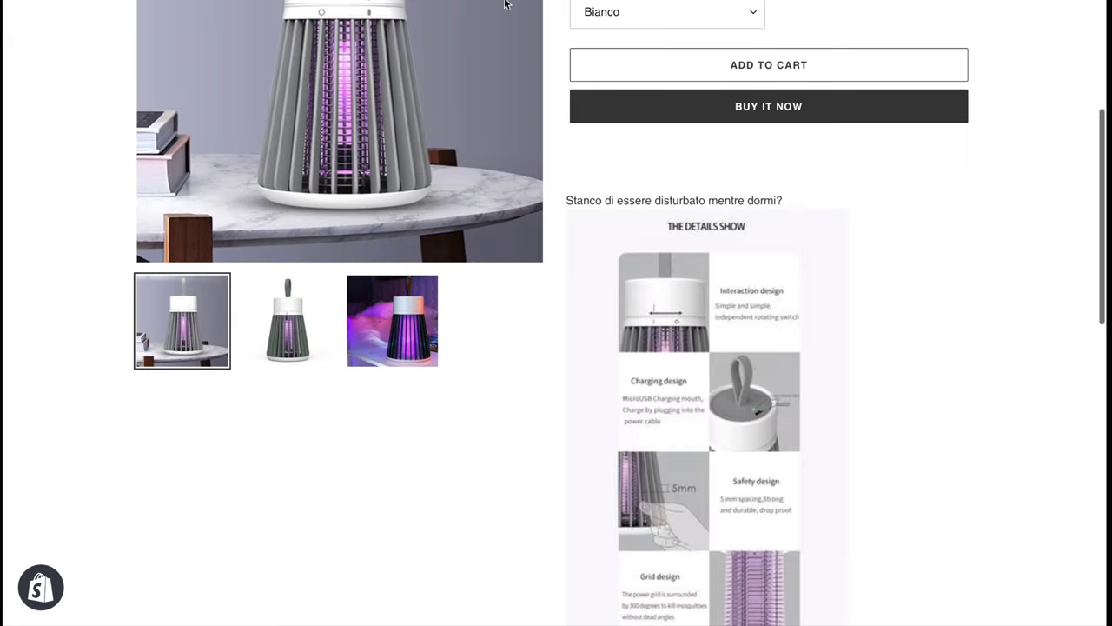
pyautogui.click(741, 66)
# Open the cart holding the Bianco MOSQKUITO lamp and proceed to checkout
pyautogui.scroll(2, 742, 66)
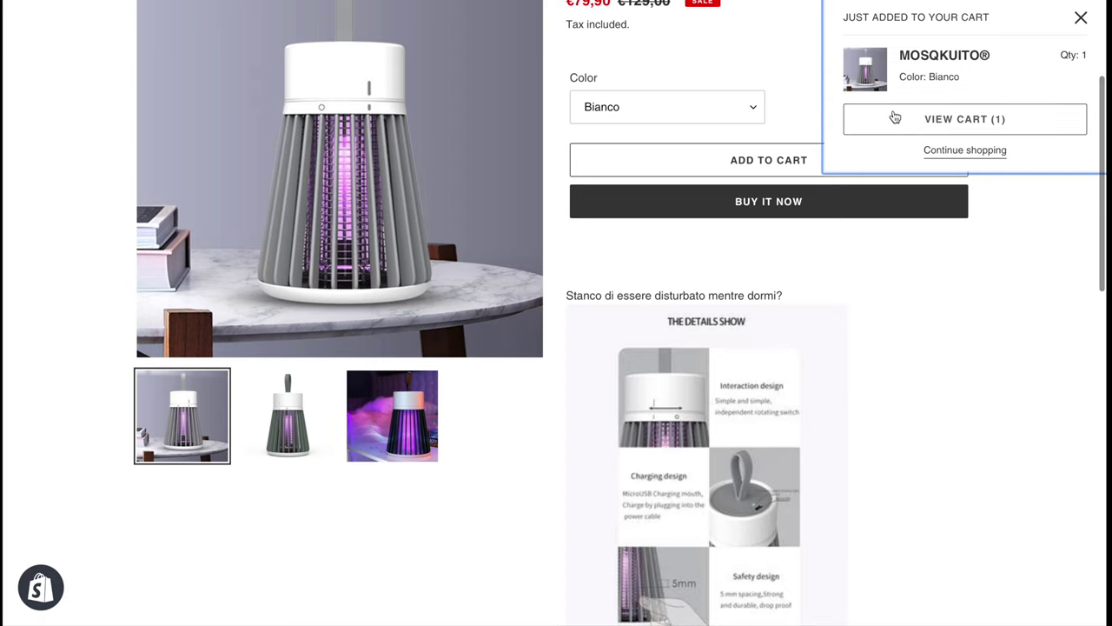
pyautogui.scroll(2, 895, 118)
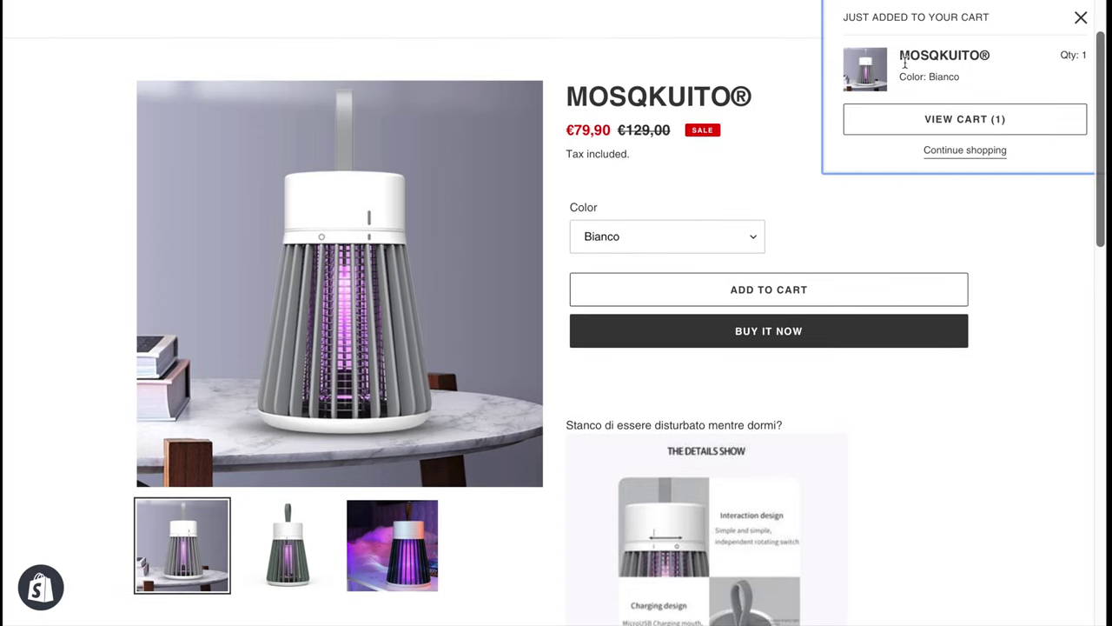
pyautogui.click(952, 120)
pyautogui.scroll(-1, 609, 346)
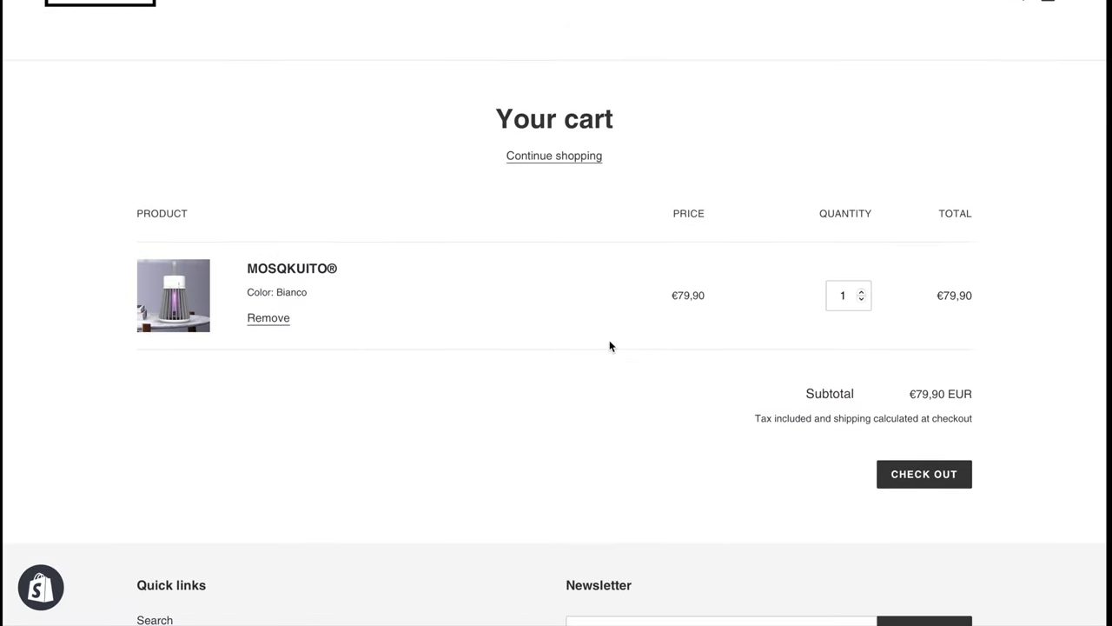
pyautogui.click(928, 472)
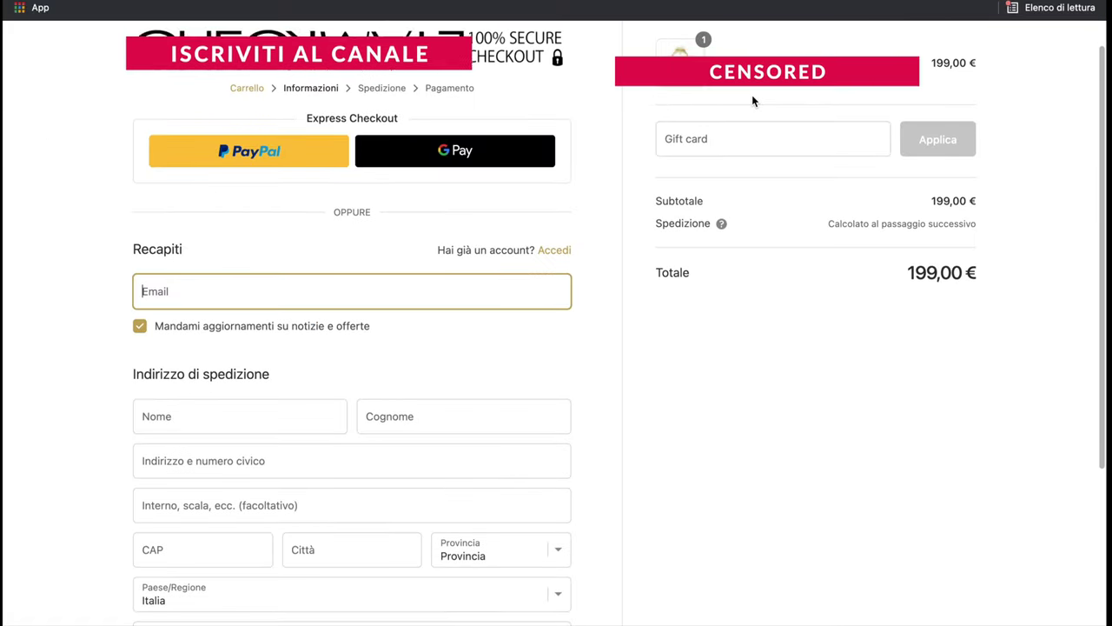
# Scroll through the checkout's contact and shipping address fields and focus the Gift card field
pyautogui.scroll(2, 752, 101)
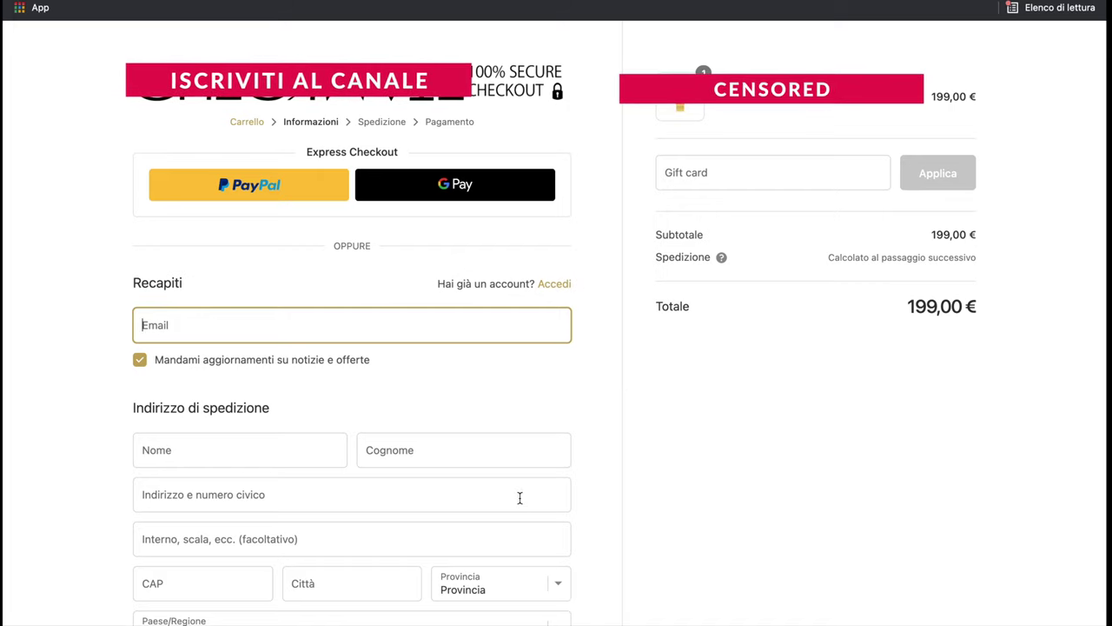
pyautogui.scroll(-2, 519, 497)
pyautogui.scroll(-1, 519, 498)
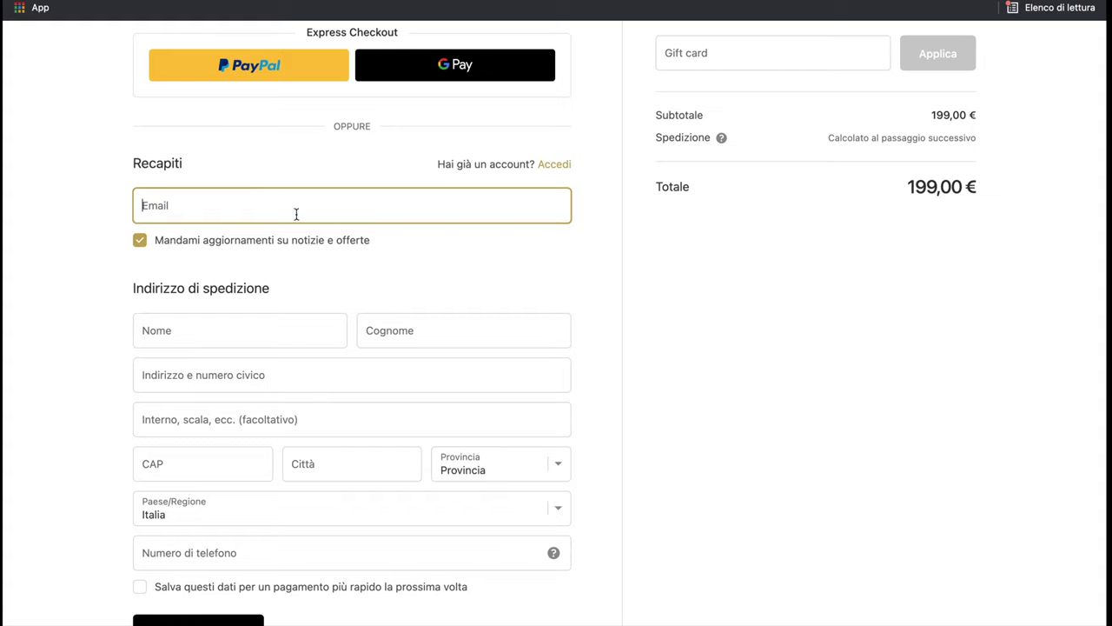
pyautogui.scroll(-3, 268, 463)
pyautogui.scroll(4, 267, 463)
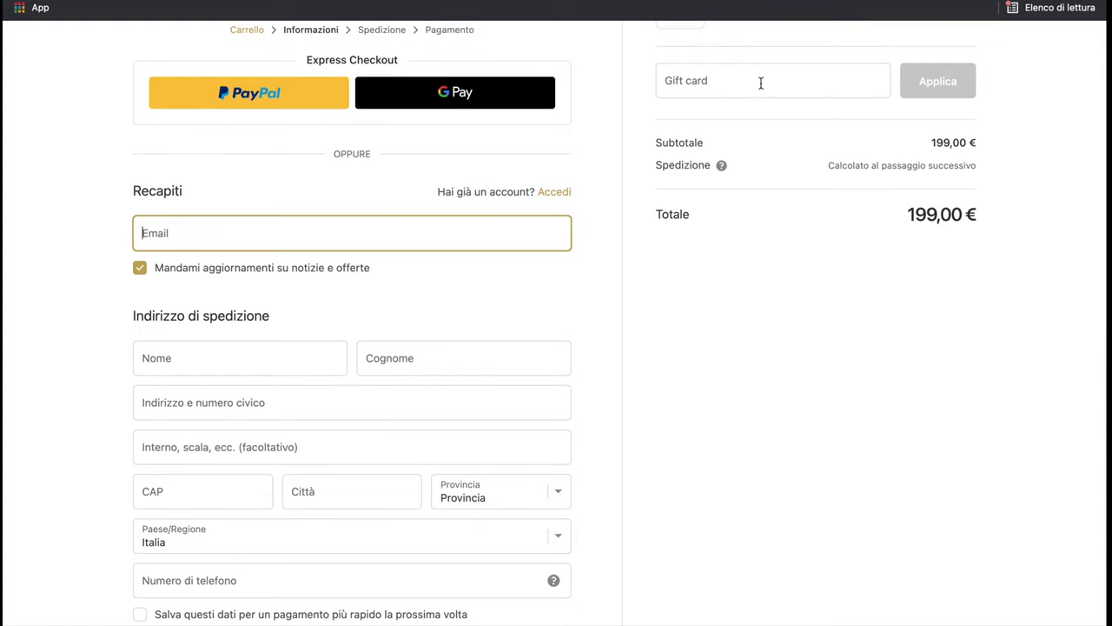
pyautogui.click(698, 77)
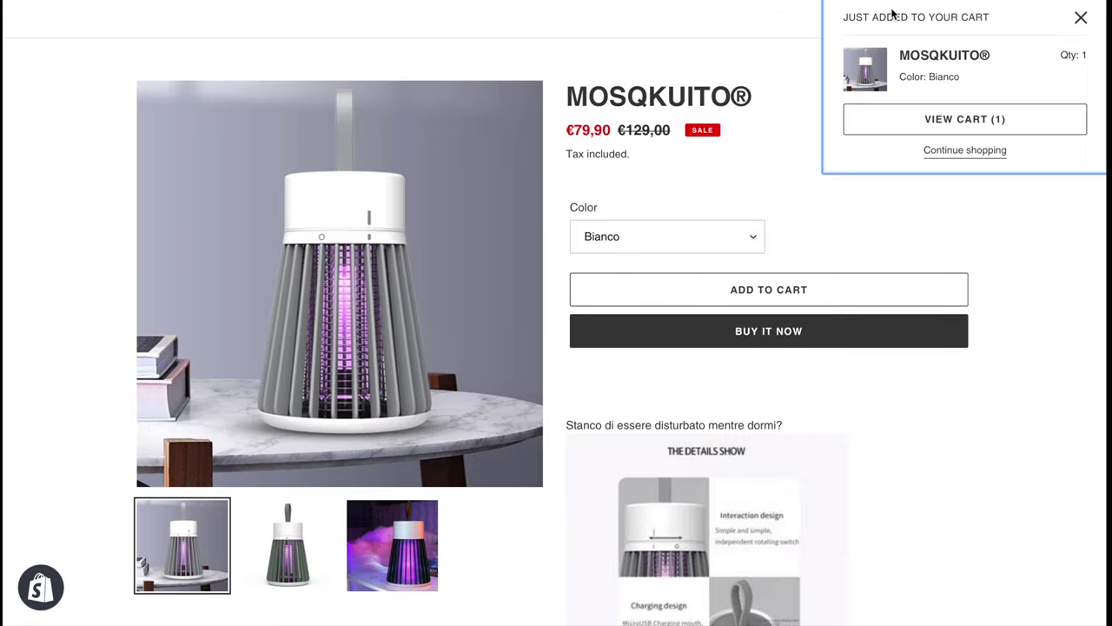
# Close the added-to-cart popup and scroll back up the product page
pyautogui.click(1084, 28)
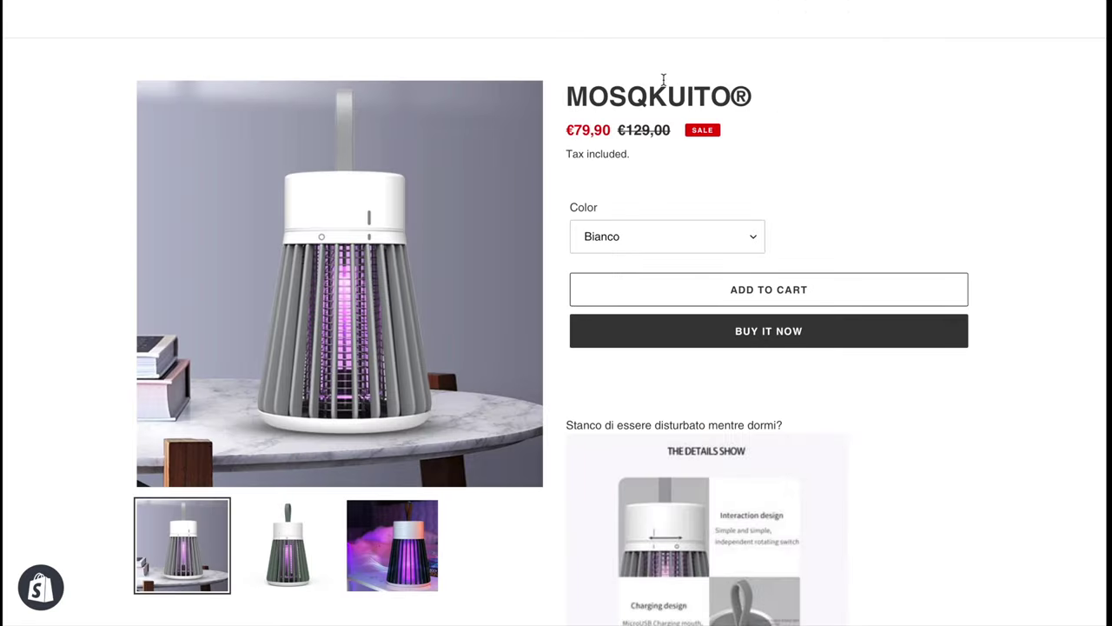
pyautogui.scroll(1, 653, 83)
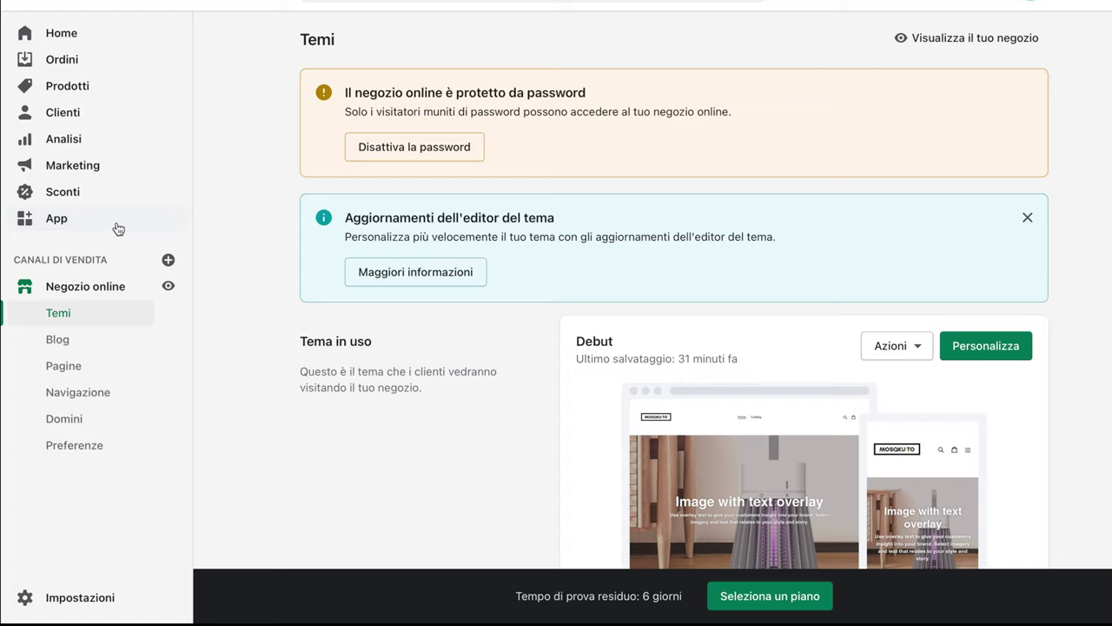
# Go from the admin App section to the Shopify App Store
pyautogui.click(119, 228)
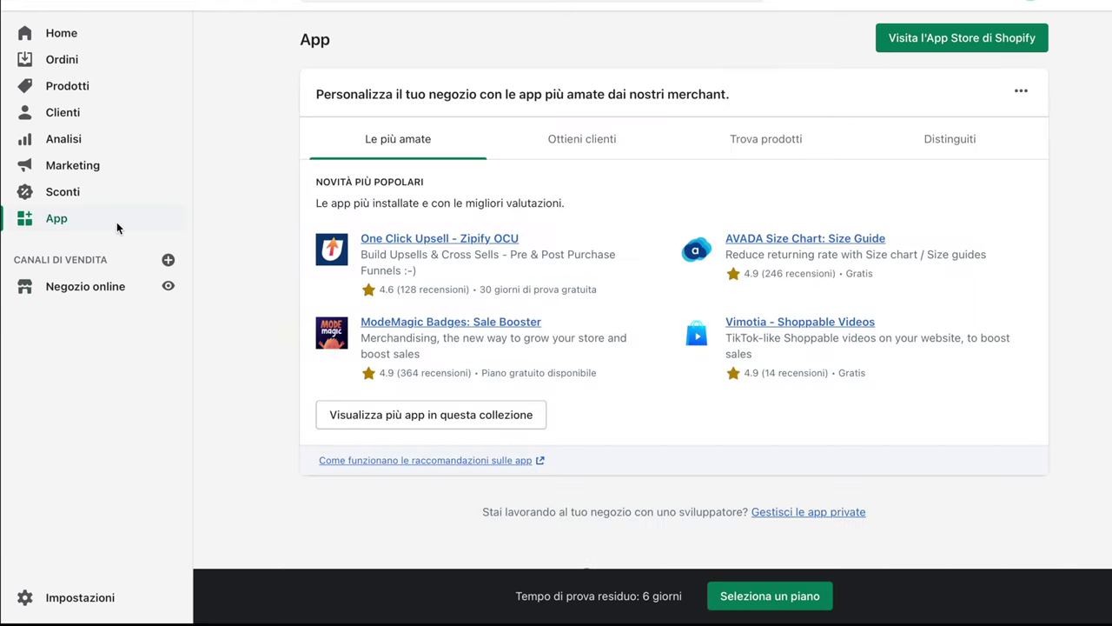
pyautogui.scroll(-1, 143, 381)
pyautogui.click(941, 42)
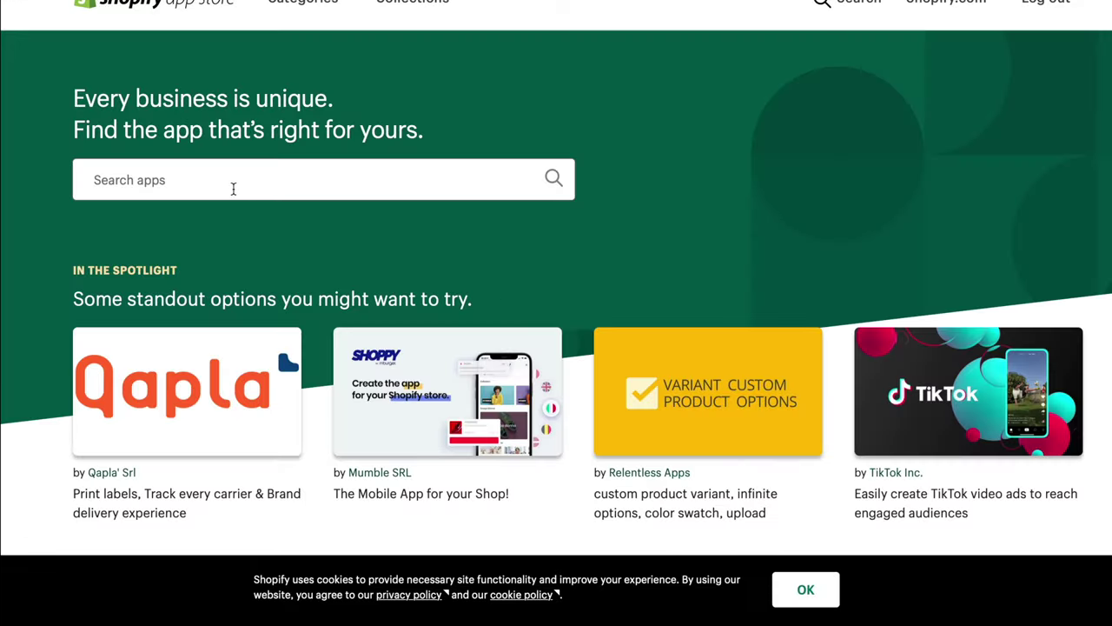
# Search the App Store for 'loox' and open Loox Product Reviews & Photos
pyautogui.click(234, 187)
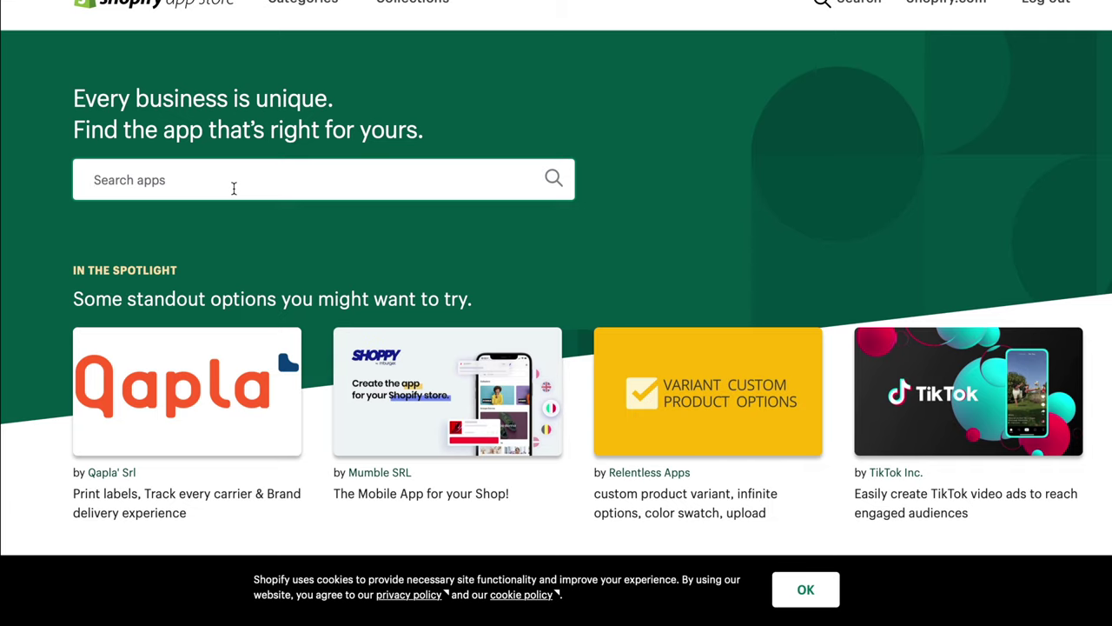
pyautogui.write('loox')
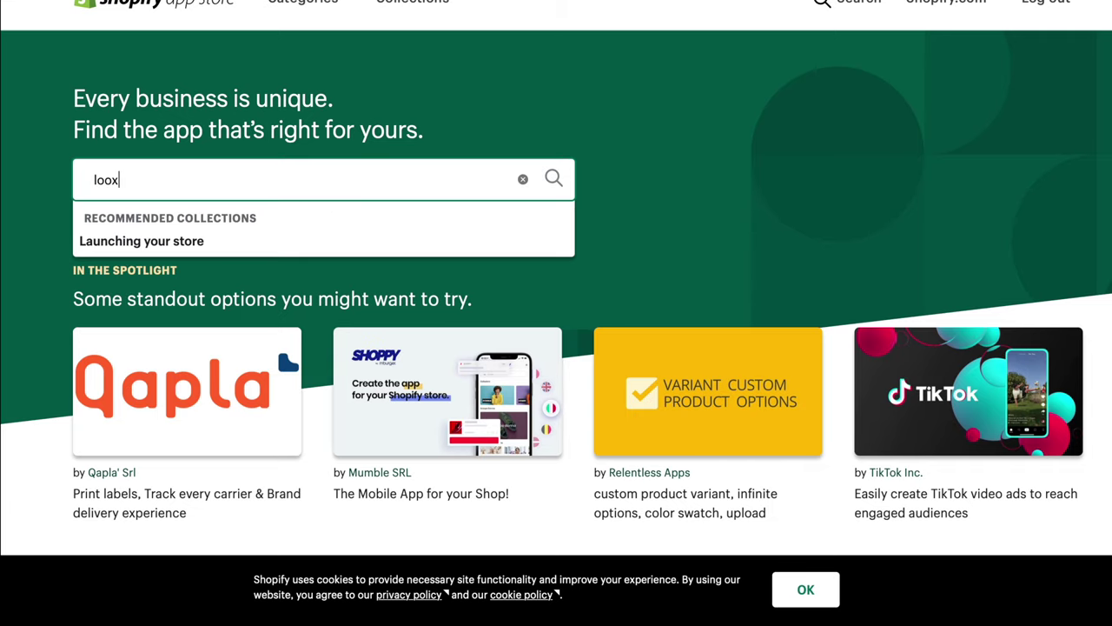
pyautogui.click(105, 231)
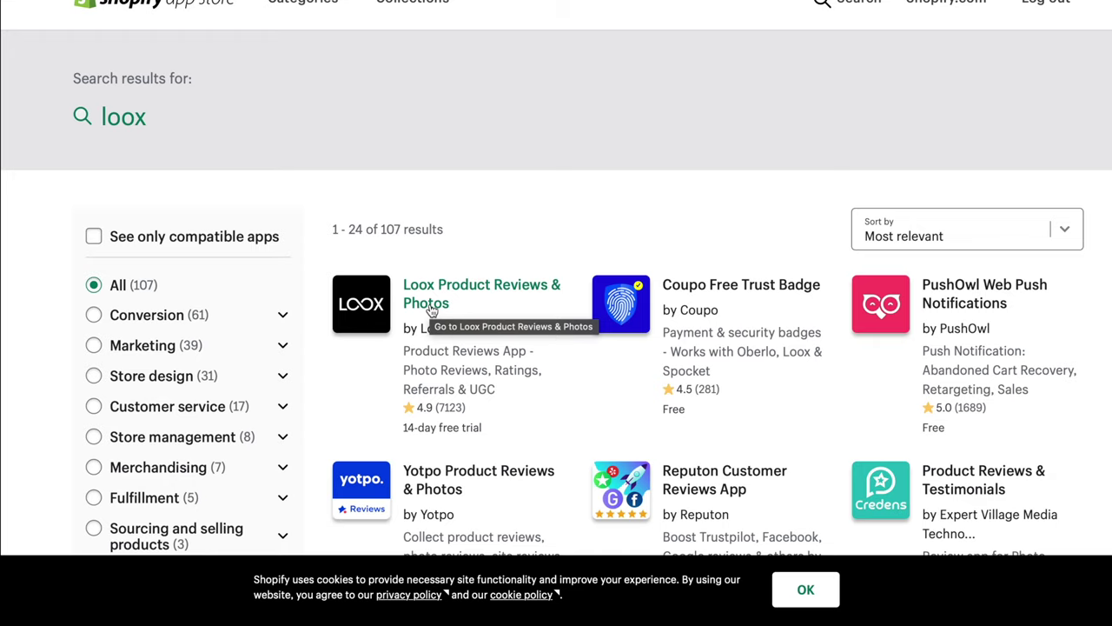
pyautogui.click(430, 310)
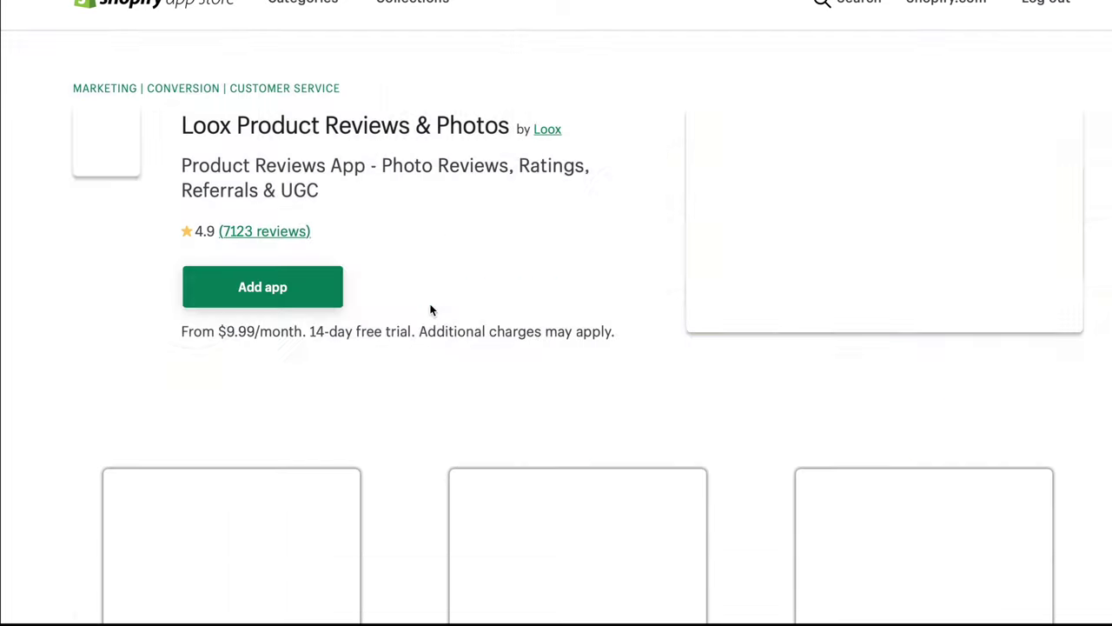
# Highlight the listing's From $9.99/month price and 14-day free trial note
pyautogui.scroll(-2, 430, 311)
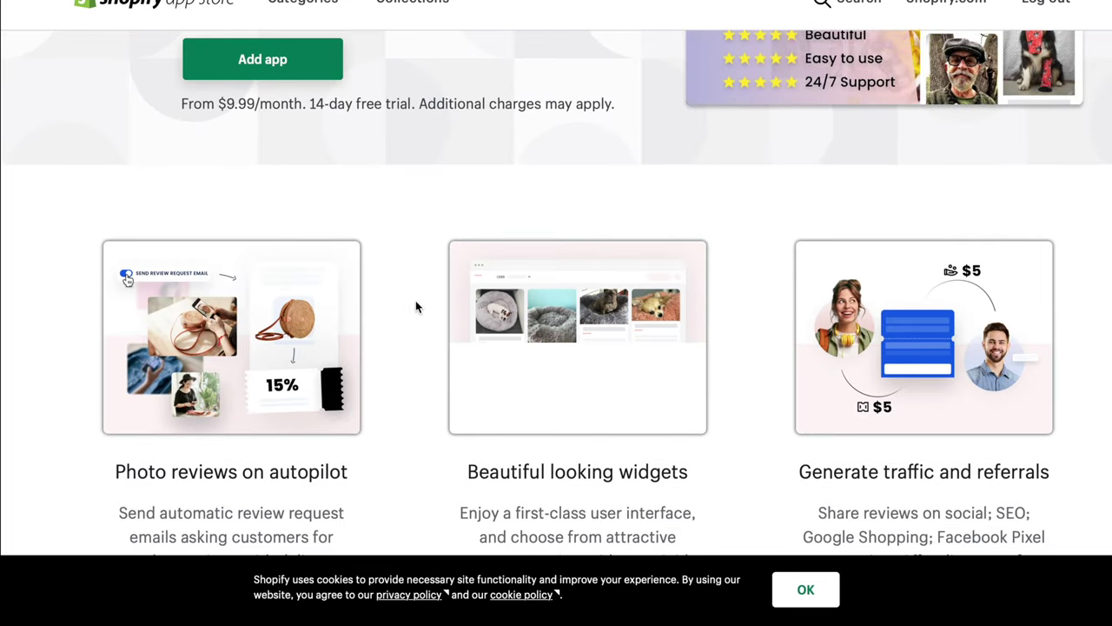
pyautogui.scroll(3, 383, 320)
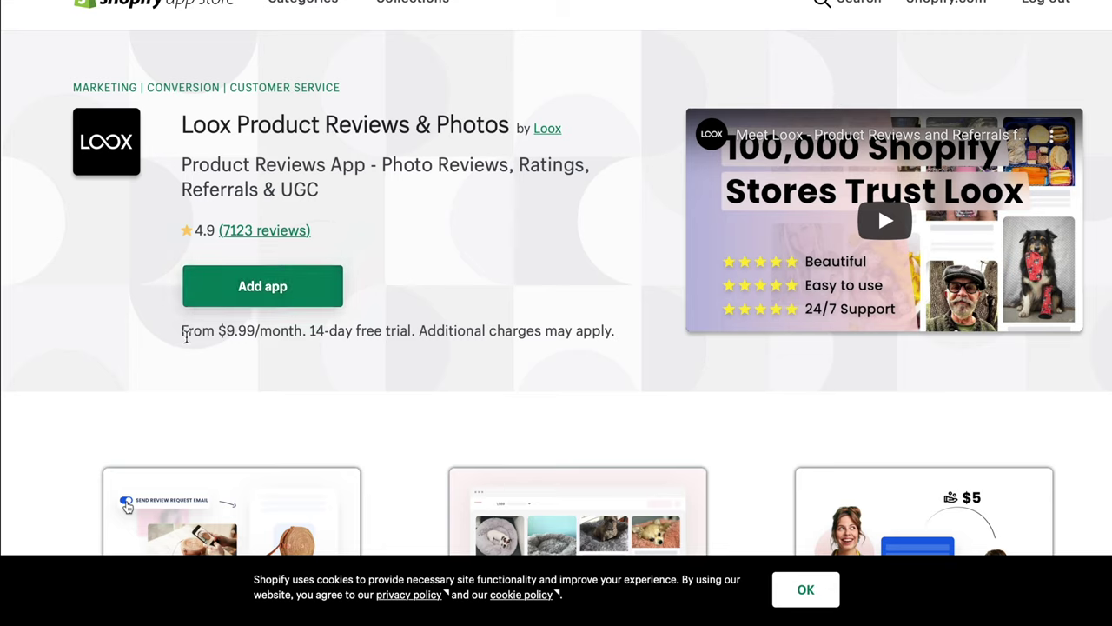
pyautogui.moveTo(183, 331); pyautogui.dragTo(305, 333)
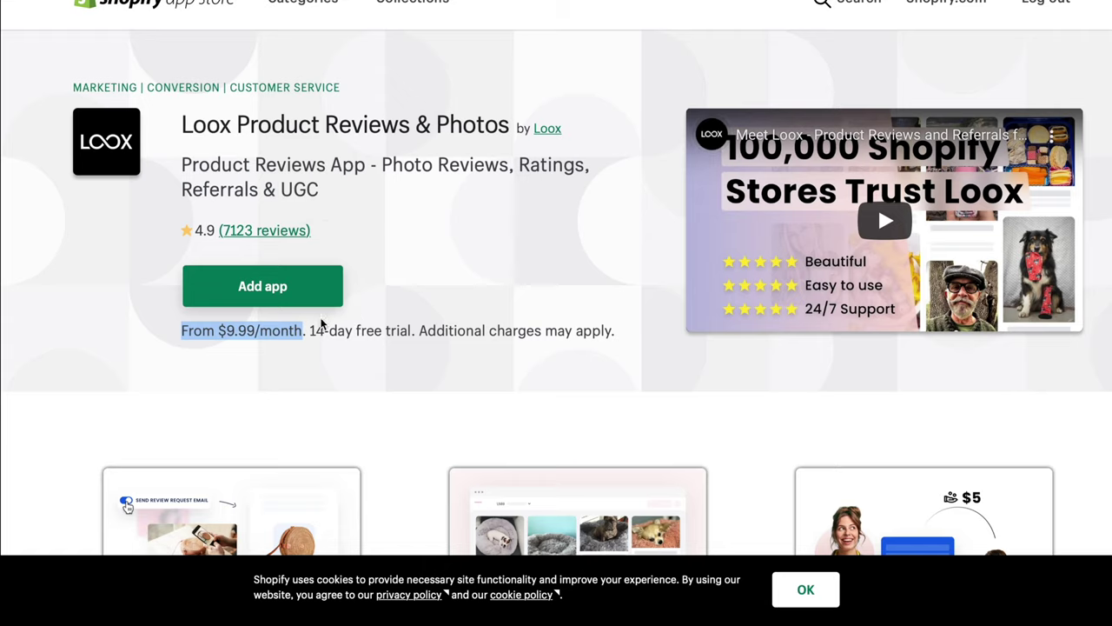
pyautogui.moveTo(311, 331); pyautogui.dragTo(413, 339)
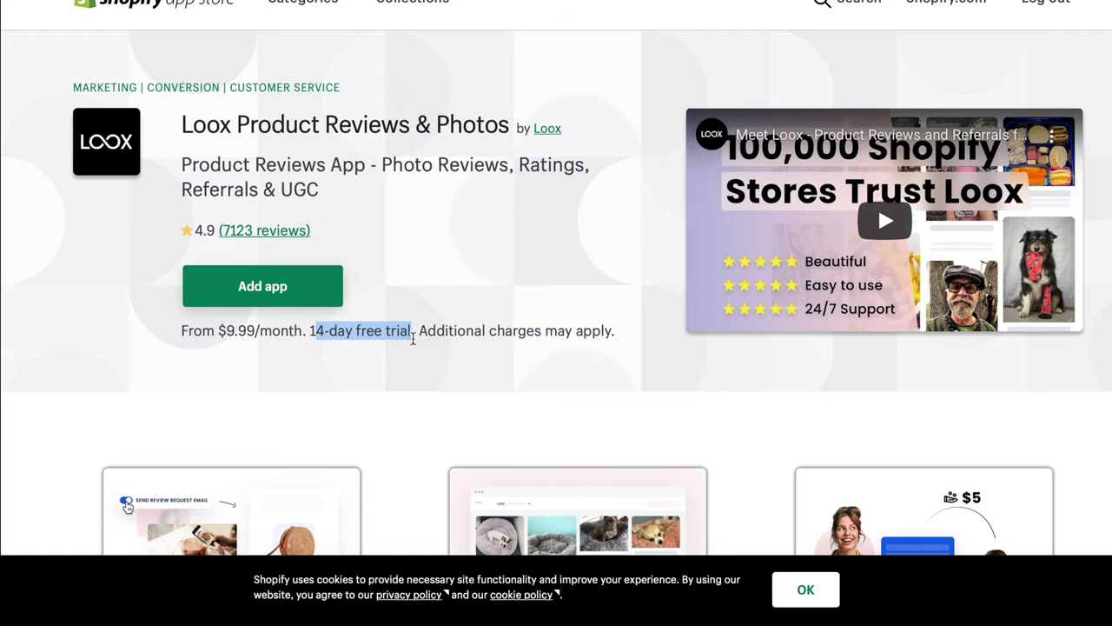
# Install the Loox - Photo Reviews app on its free plan
pyautogui.click(254, 285)
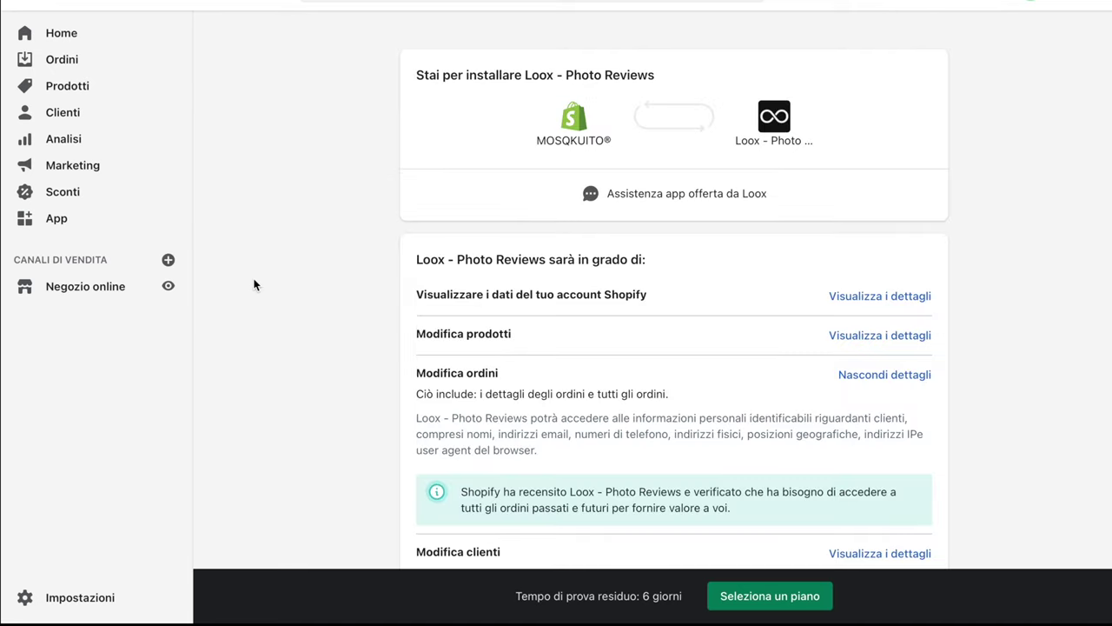
pyautogui.scroll(-4, 581, 260)
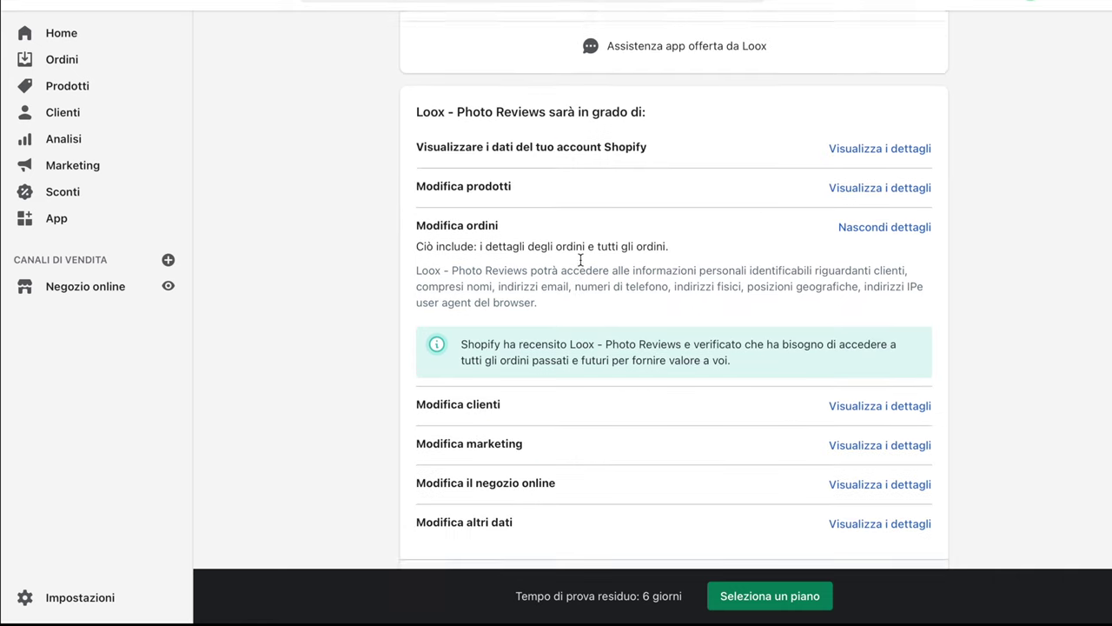
pyautogui.scroll(-1, 580, 260)
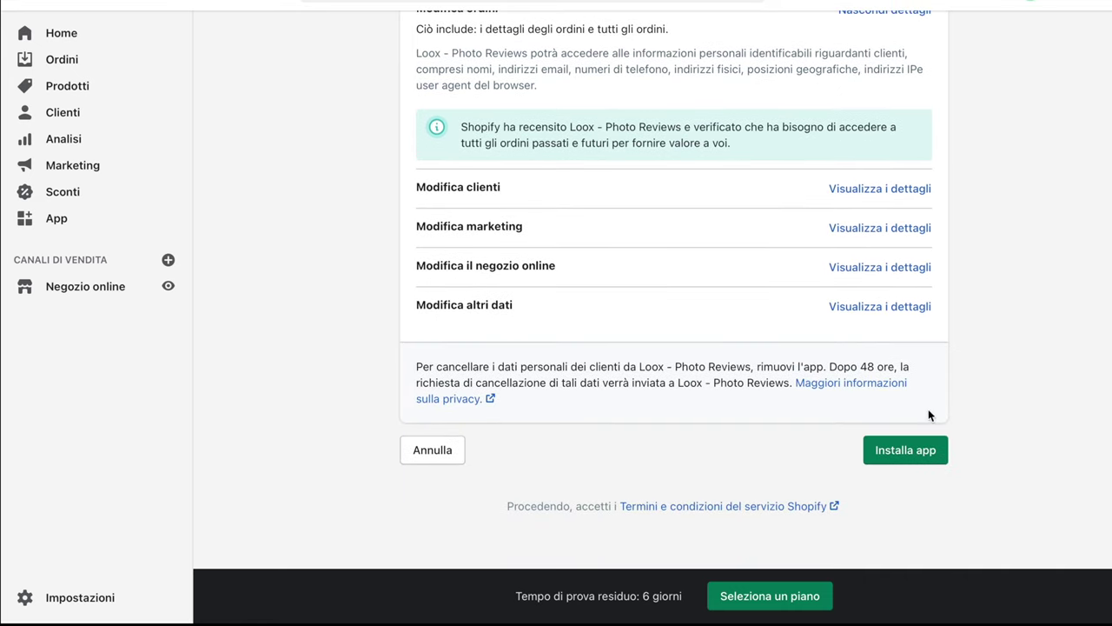
pyautogui.click(905, 459)
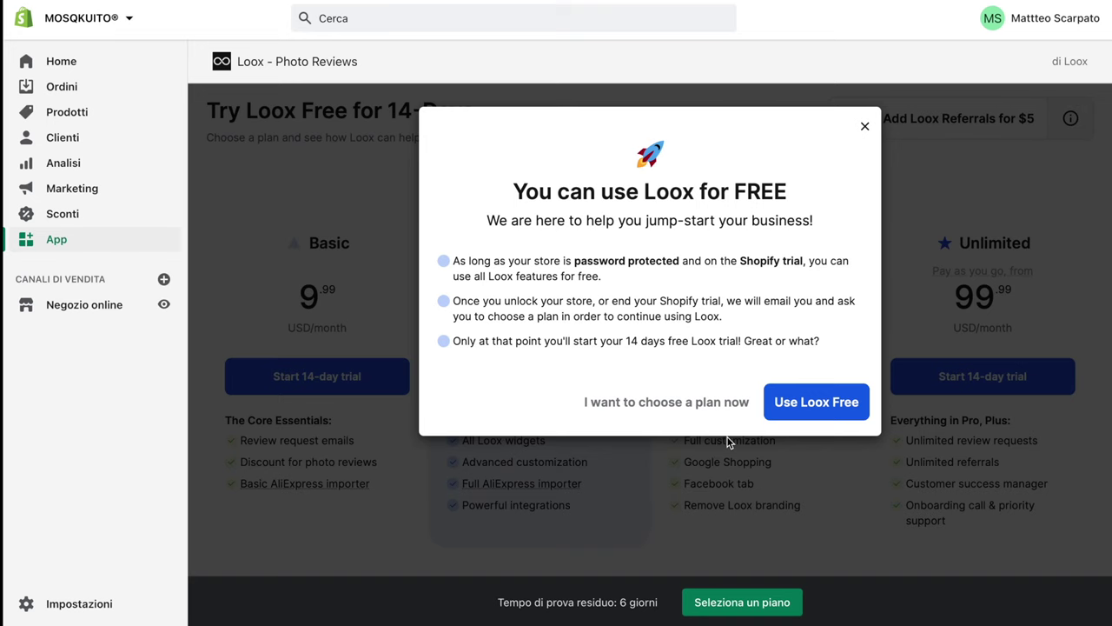
pyautogui.click(815, 402)
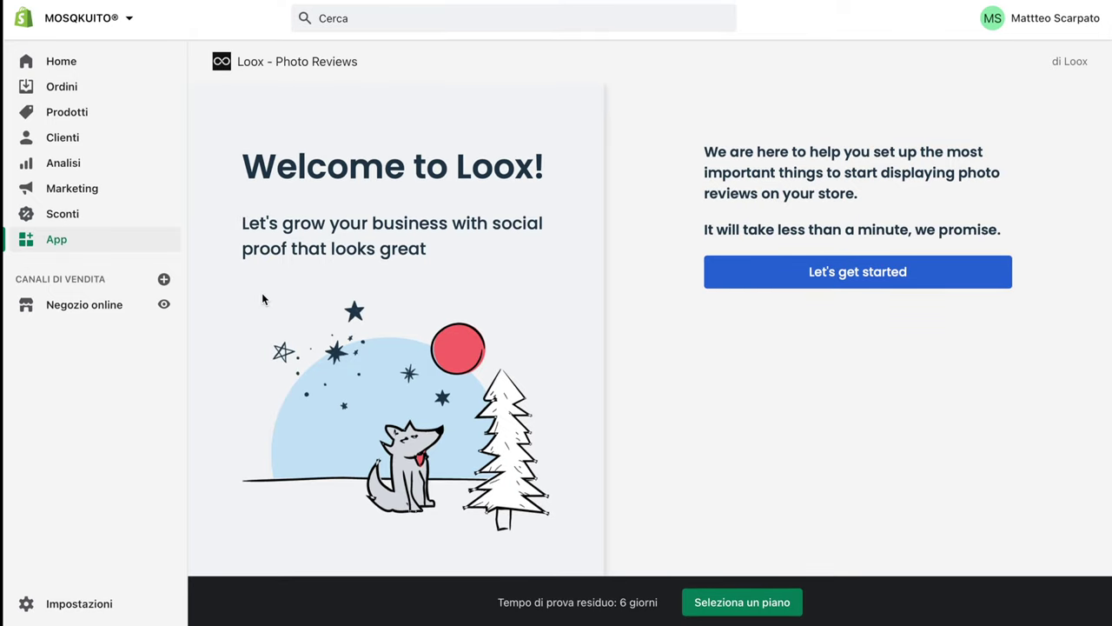
# Open the Loox - Photo Reviews dashboard from the installed apps list
pyautogui.click(69, 216)
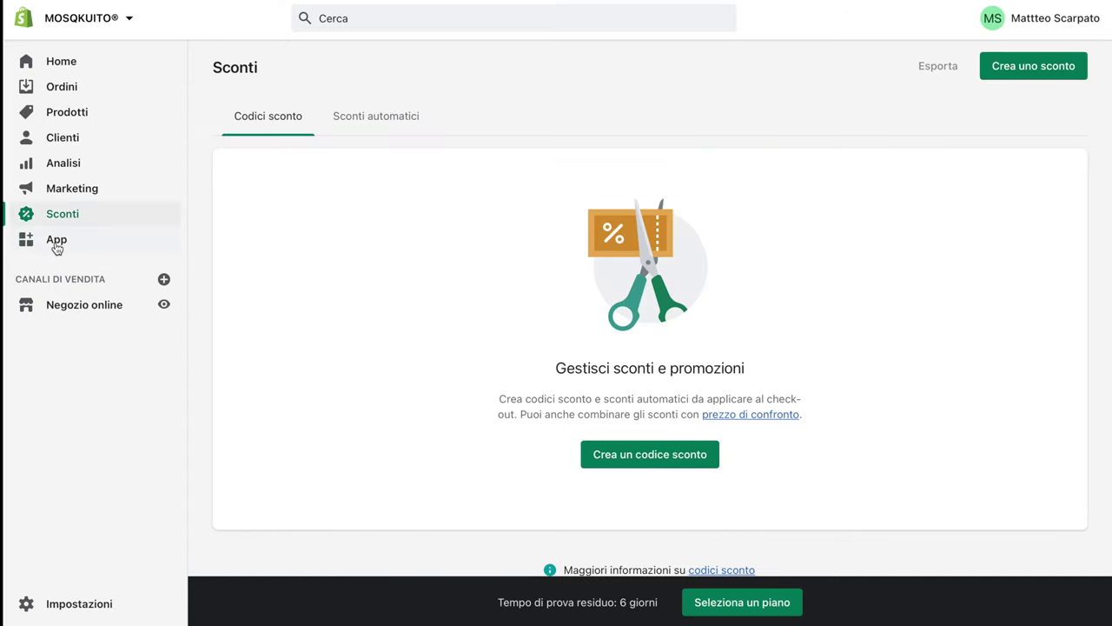
pyautogui.click(55, 240)
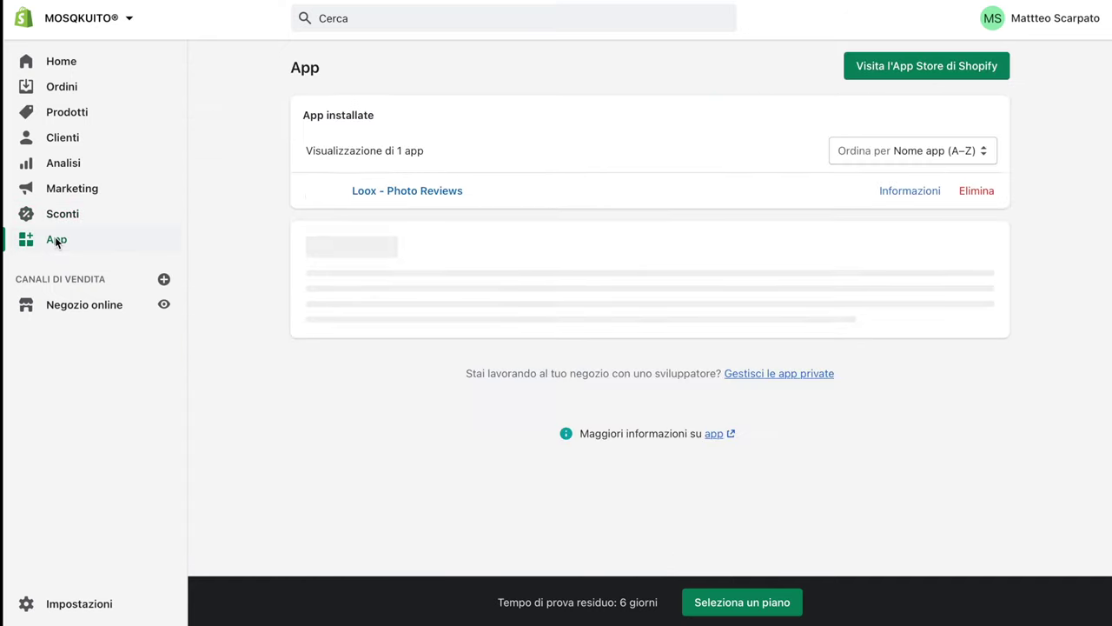
pyautogui.click(441, 199)
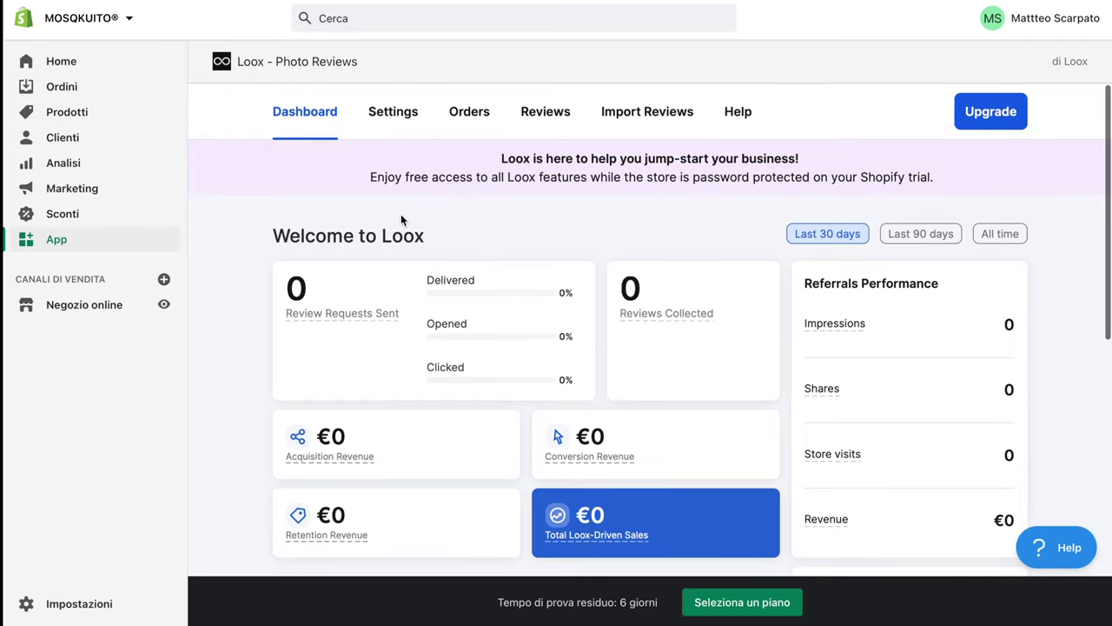
# In Loox settings, set the review language to Italian (Italiano)
pyautogui.click(390, 124)
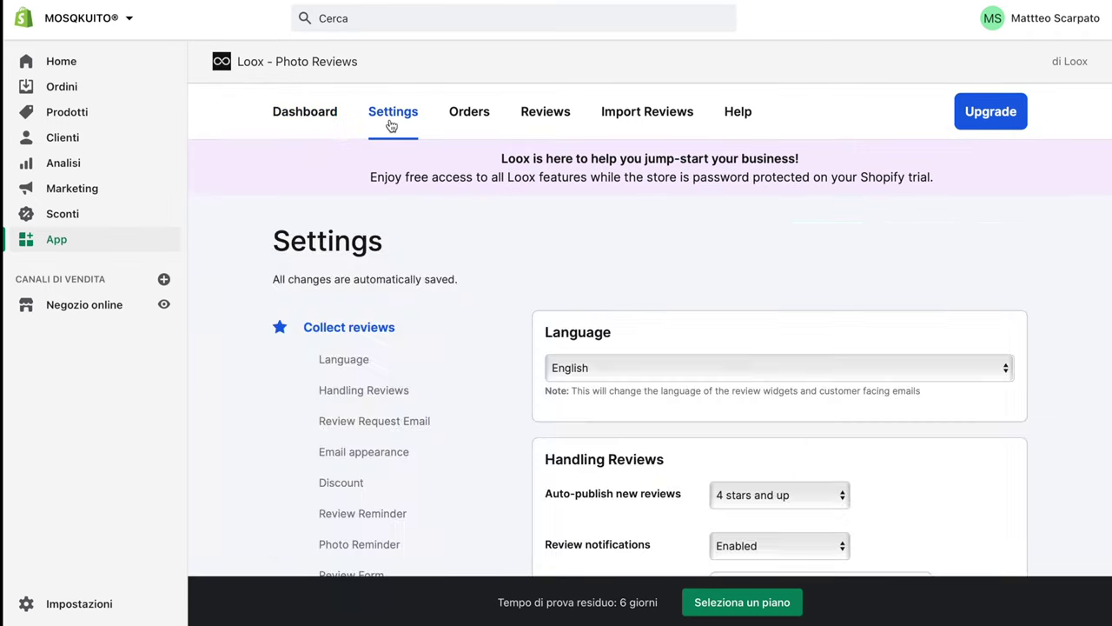
pyautogui.click(698, 374)
pyautogui.click(647, 415)
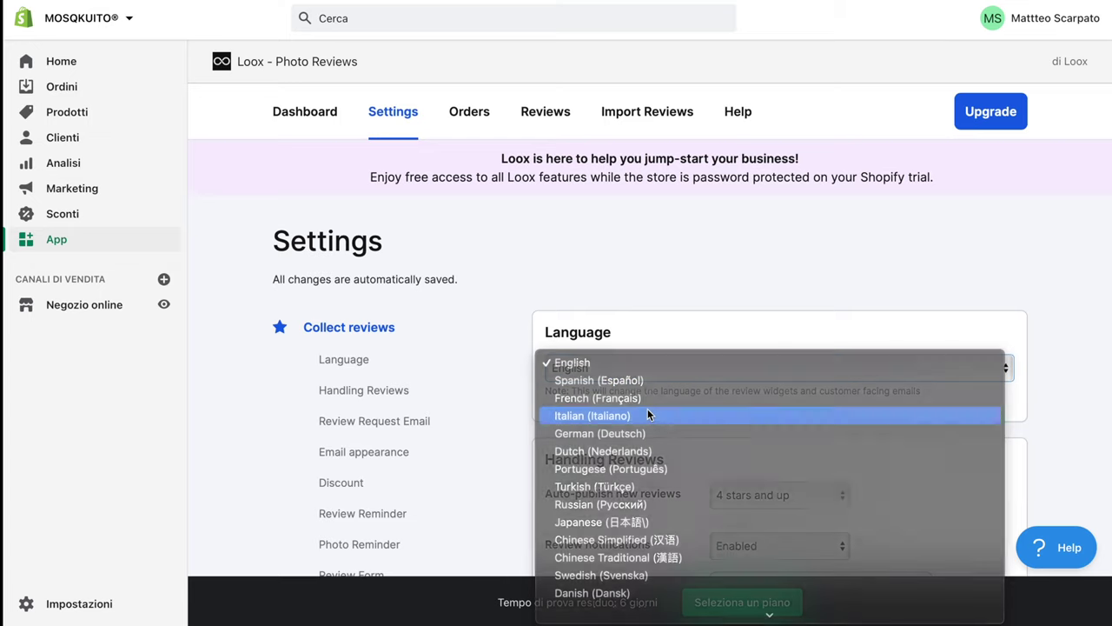
pyautogui.scroll(-3, 647, 415)
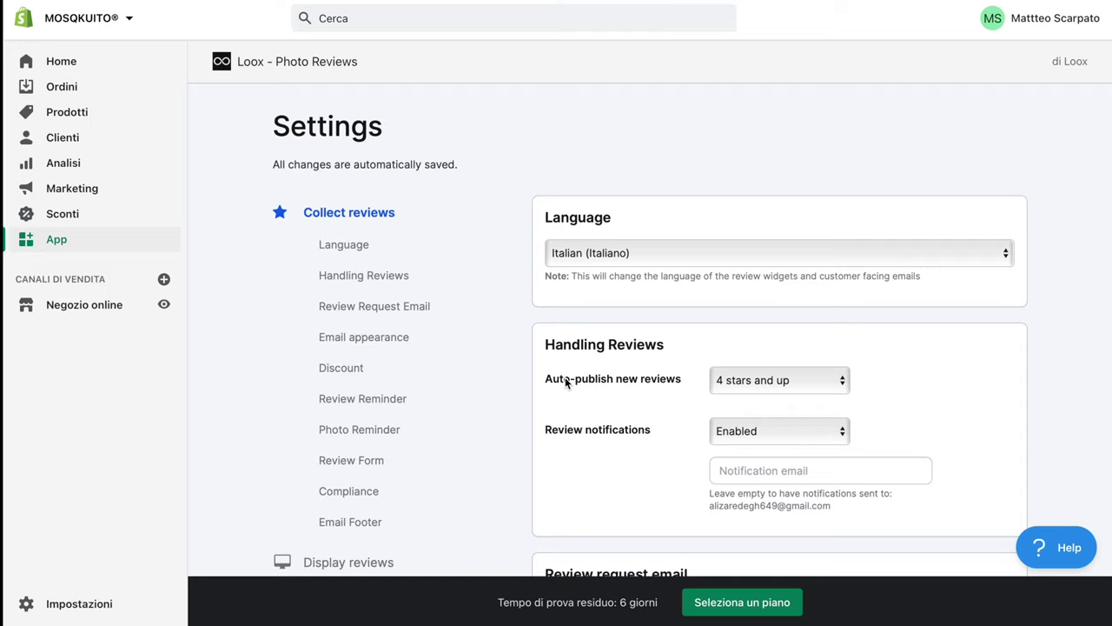
# Keep auto-publishing of new reviews at 4 stars and up after briefly trying 3 stars
pyautogui.click(761, 381)
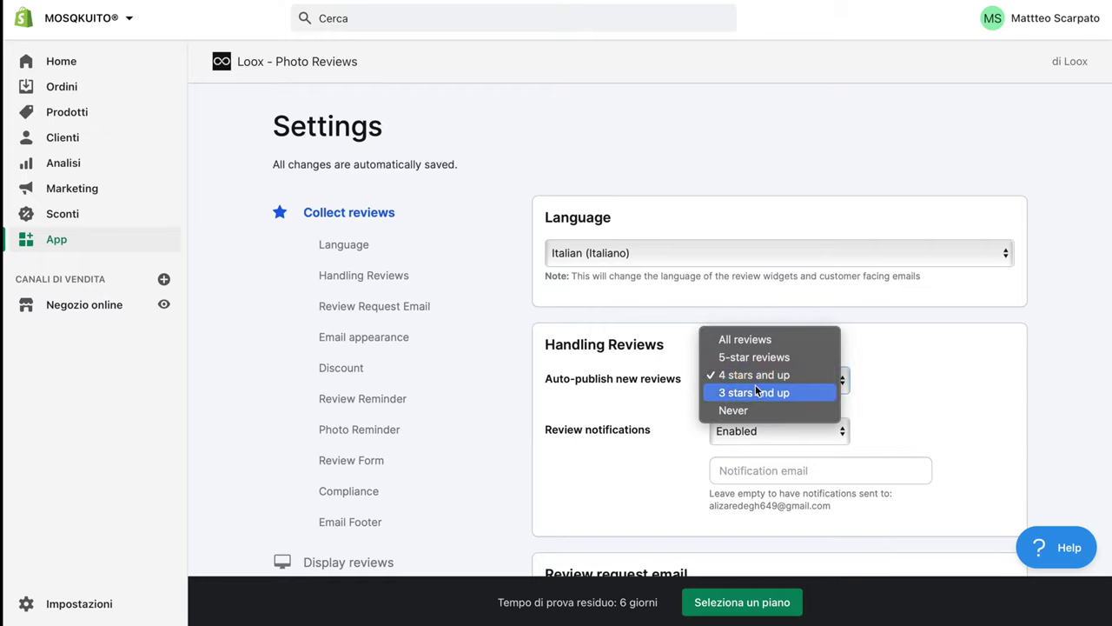
pyautogui.click(752, 392)
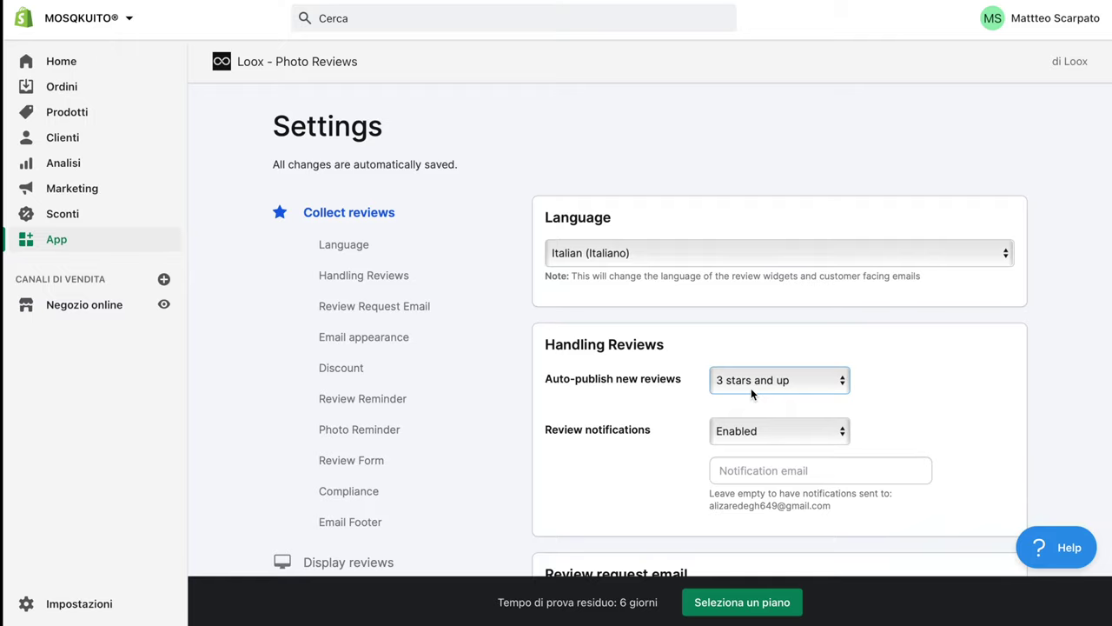
pyautogui.click(751, 391)
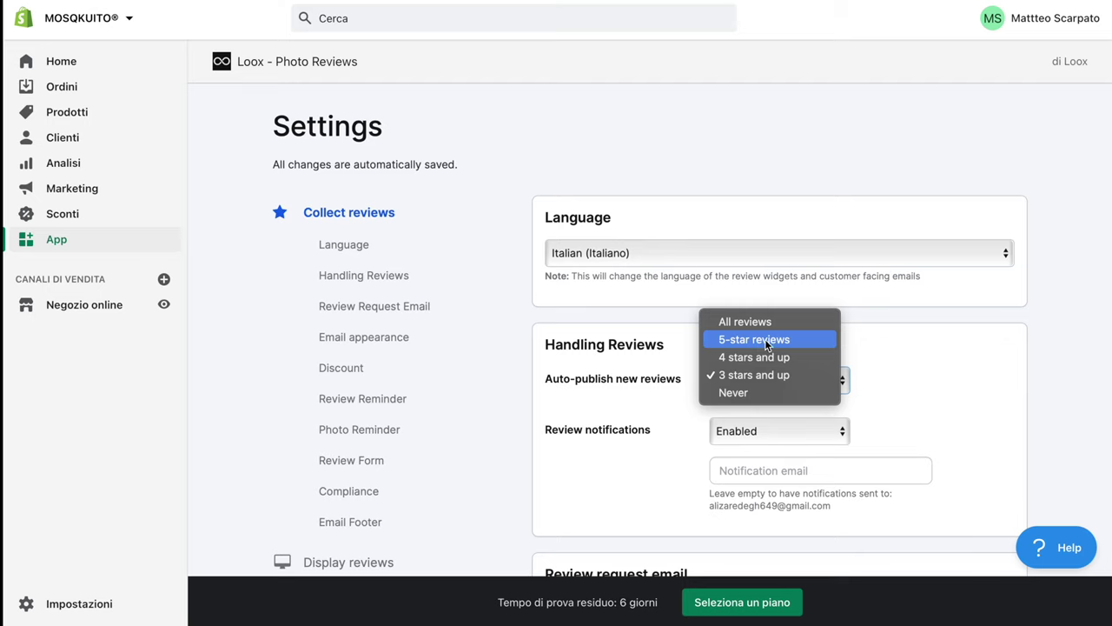
pyautogui.click(752, 357)
pyautogui.scroll(-2, 751, 361)
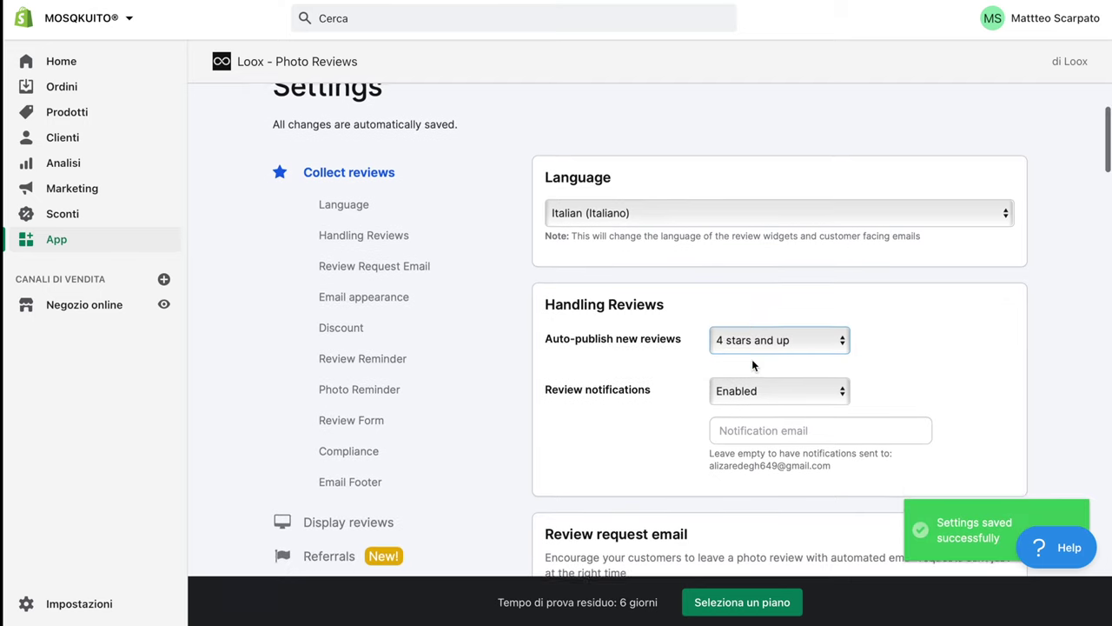
pyautogui.scroll(-3, 752, 364)
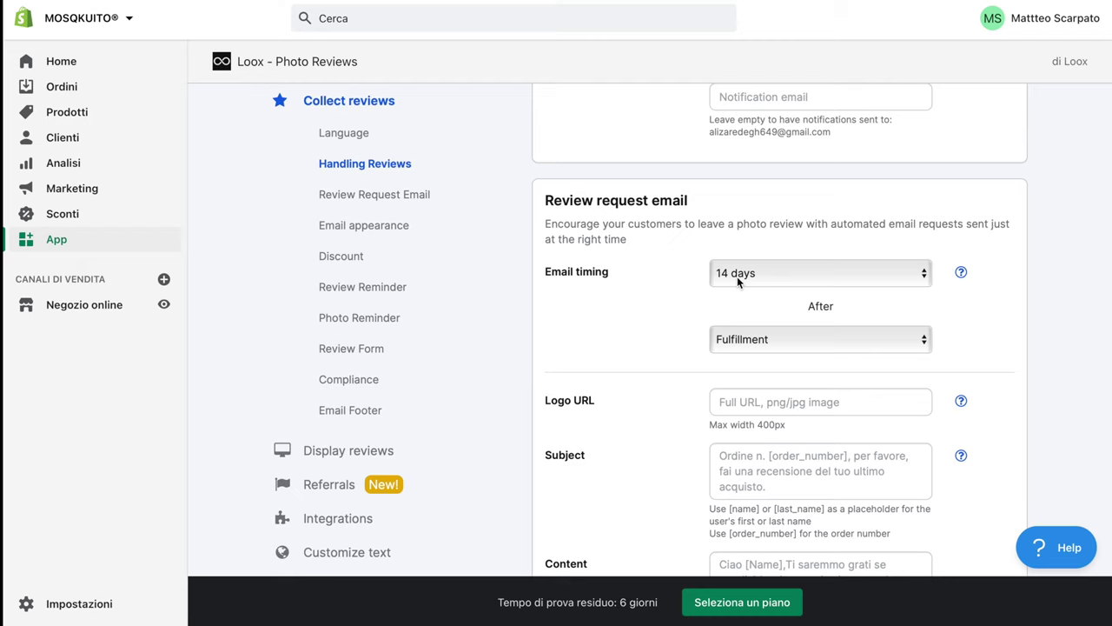
pyautogui.scroll(-1, 736, 276)
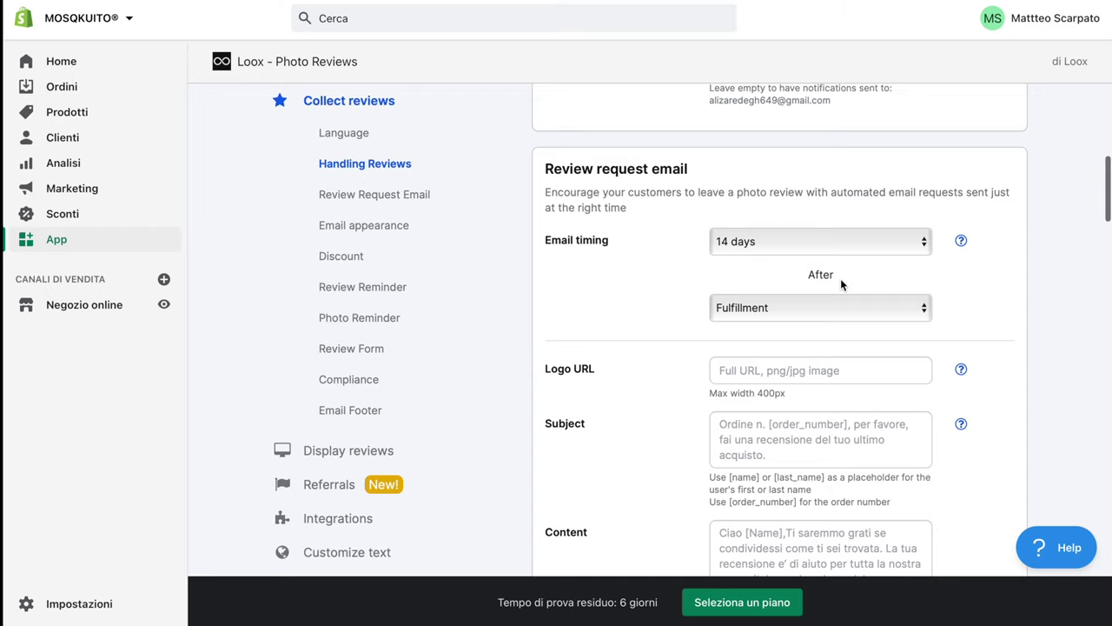
pyautogui.scroll(-2, 763, 330)
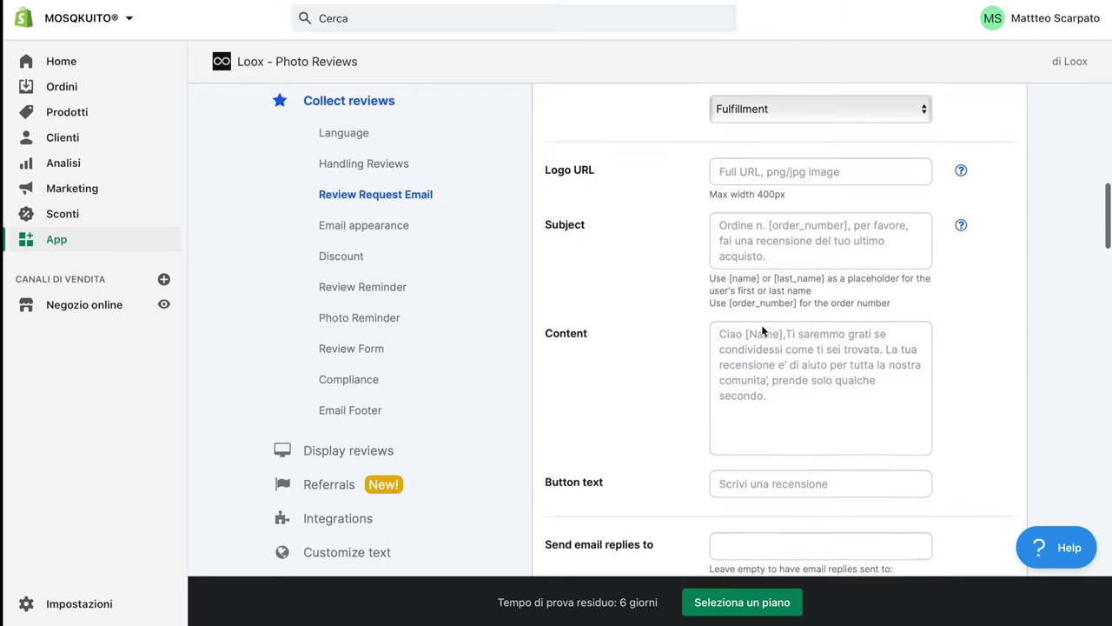
pyautogui.scroll(-5, 763, 330)
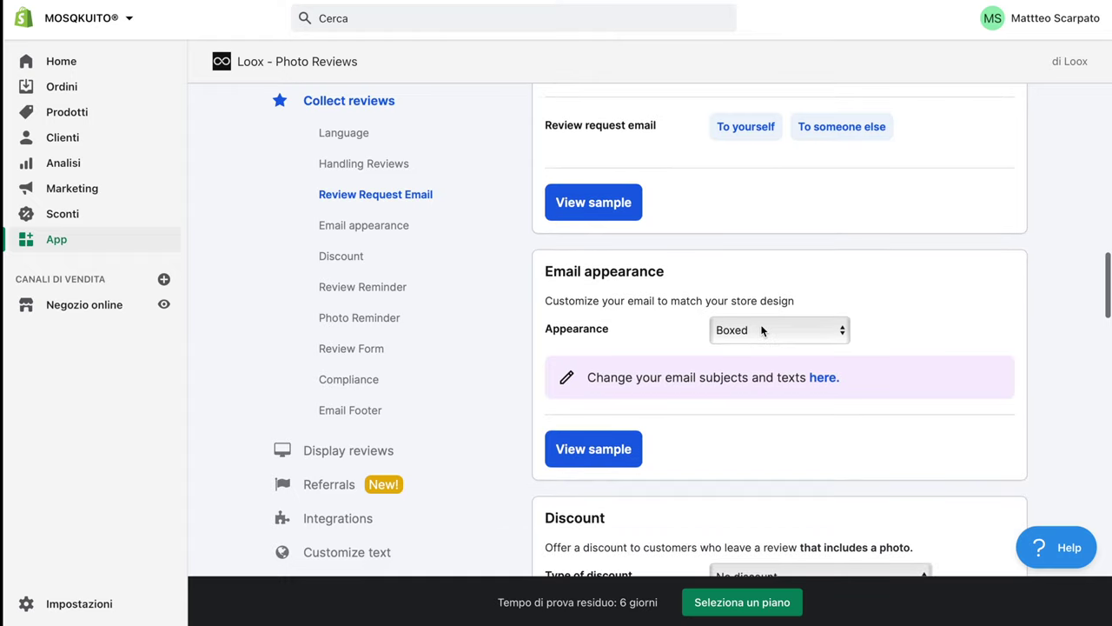
pyautogui.scroll(2, 763, 330)
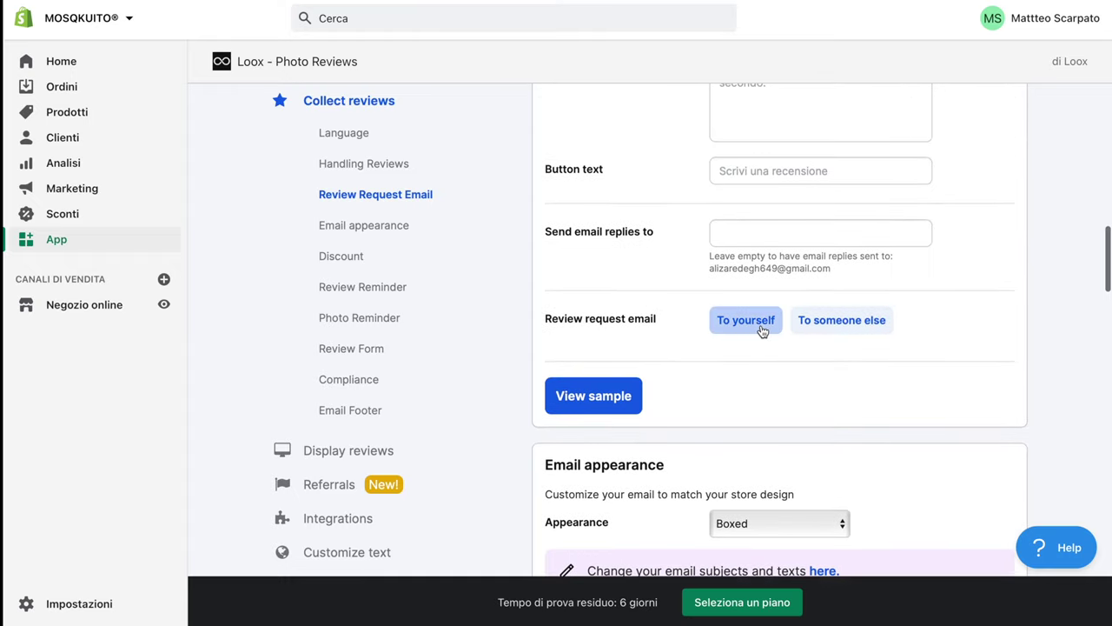
pyautogui.scroll(-3, 762, 330)
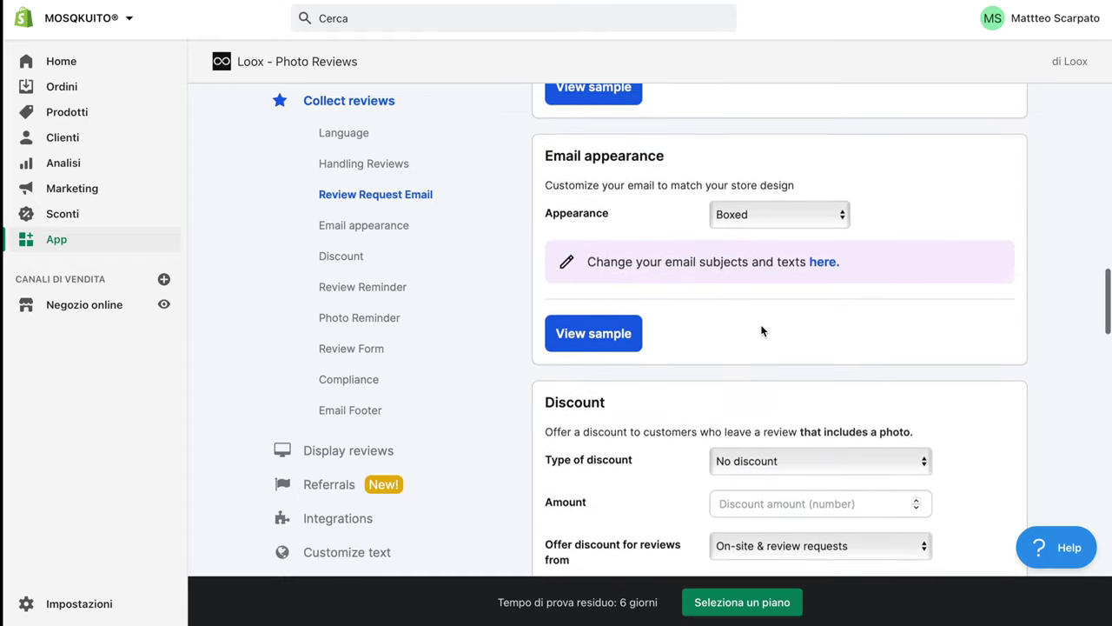
pyautogui.scroll(-5, 762, 330)
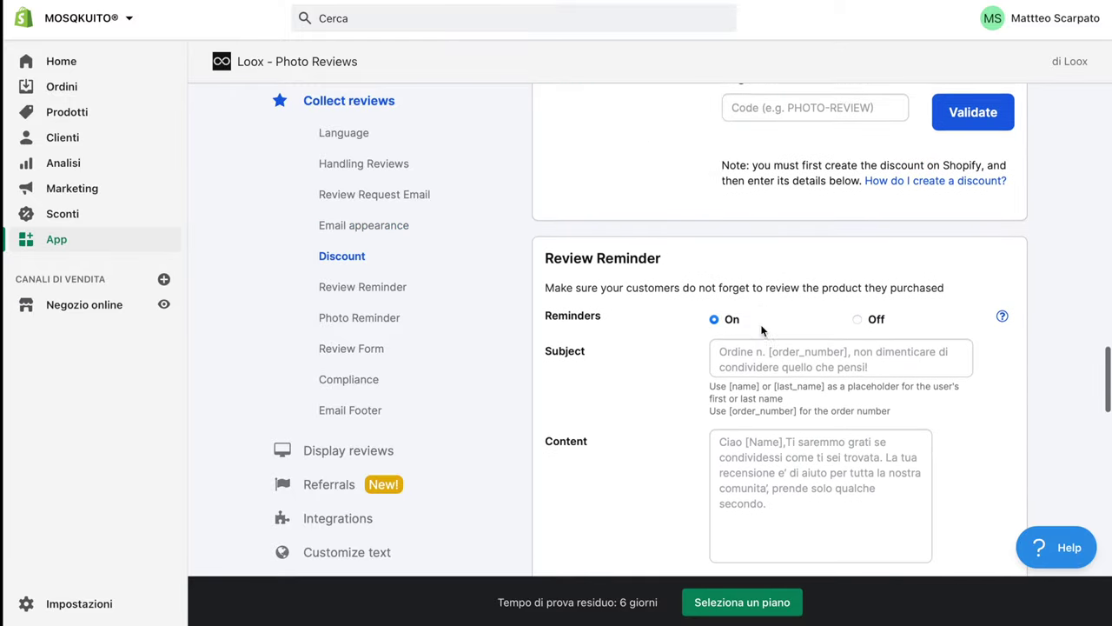
pyautogui.scroll(-1, 762, 330)
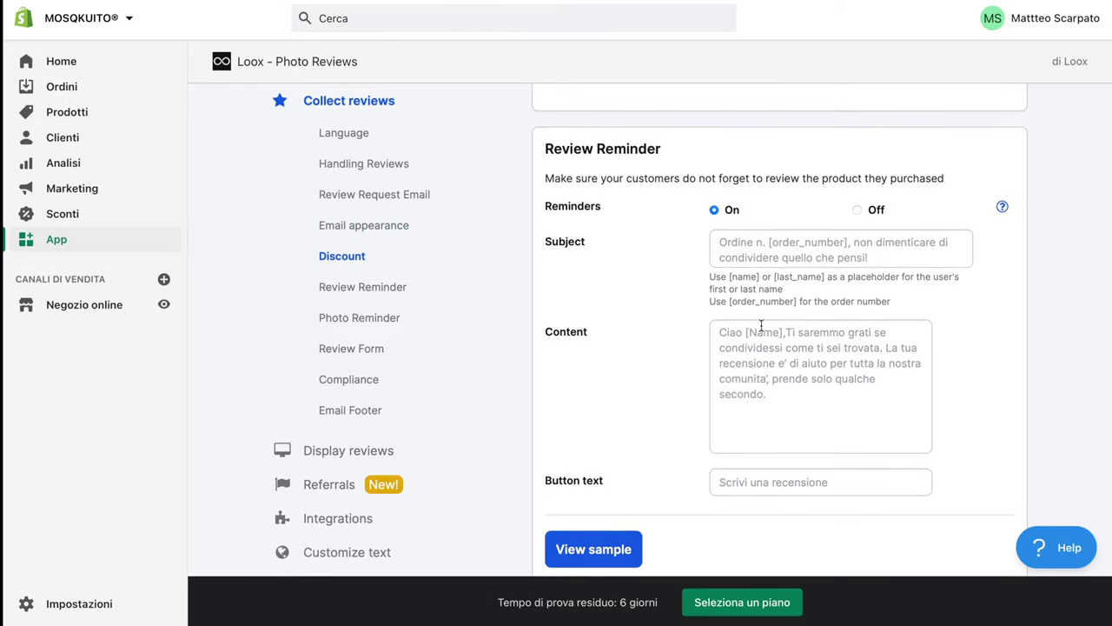
pyautogui.scroll(-1, 761, 325)
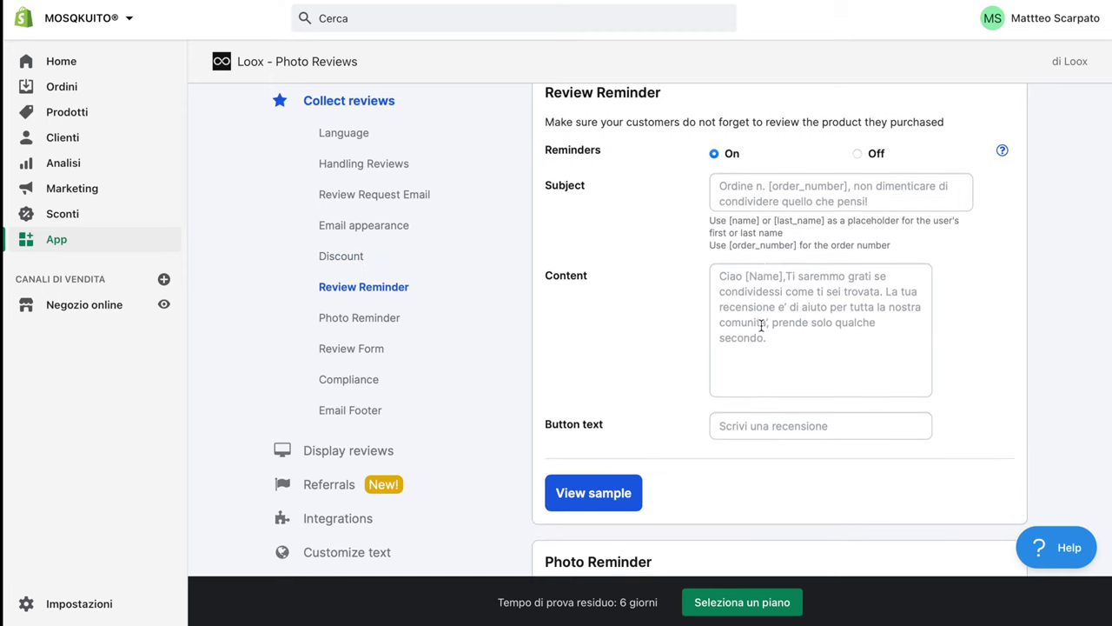
pyautogui.scroll(-3, 761, 326)
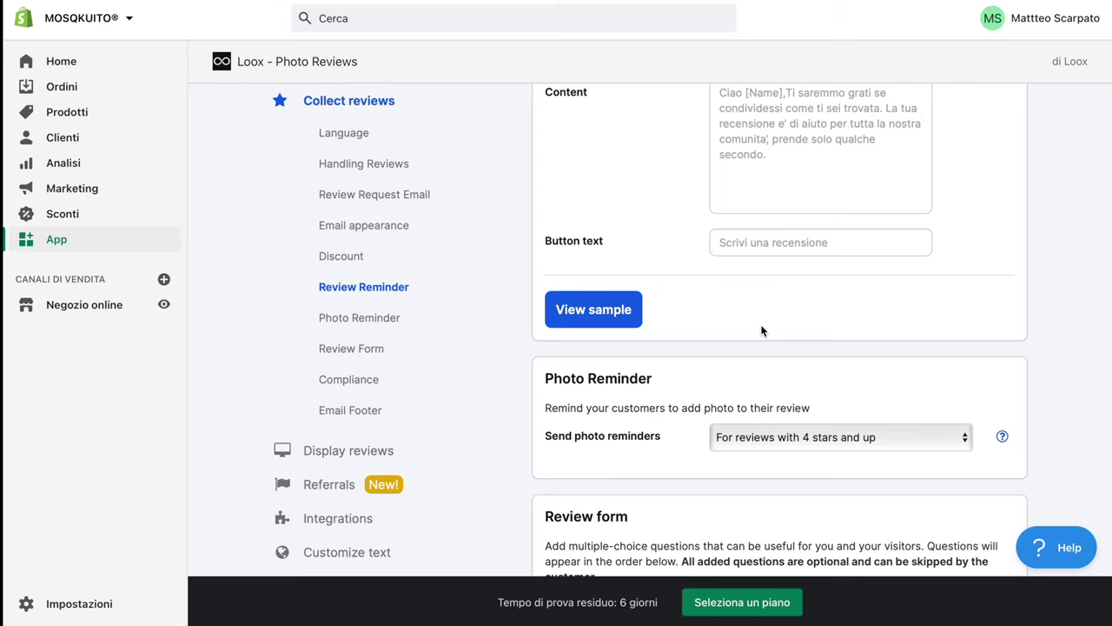
pyautogui.scroll(-5, 761, 330)
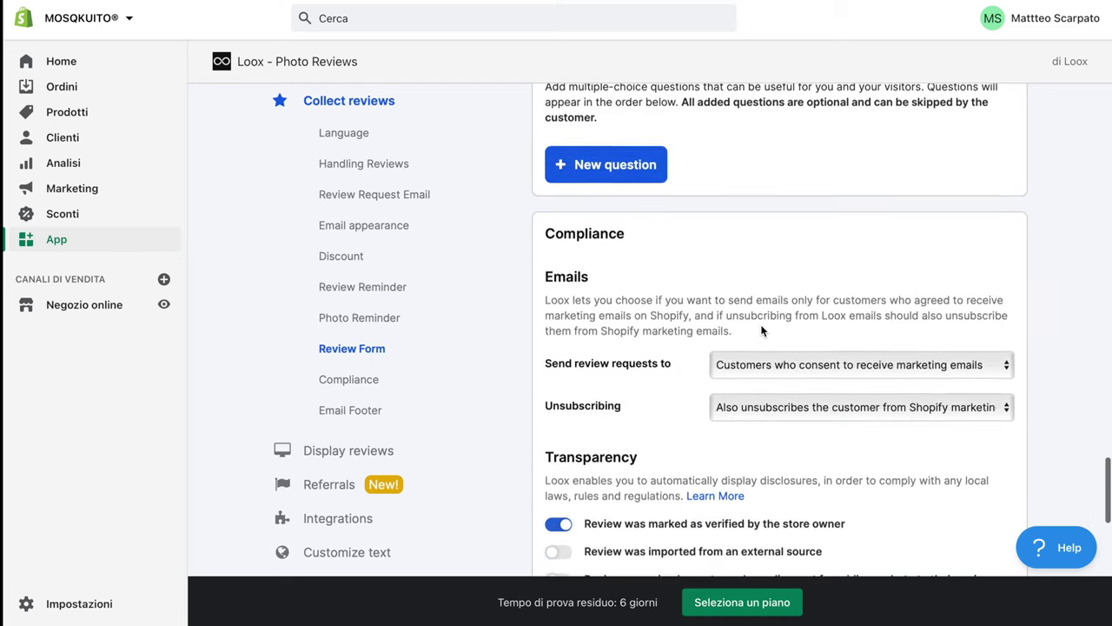
pyautogui.scroll(-5, 761, 330)
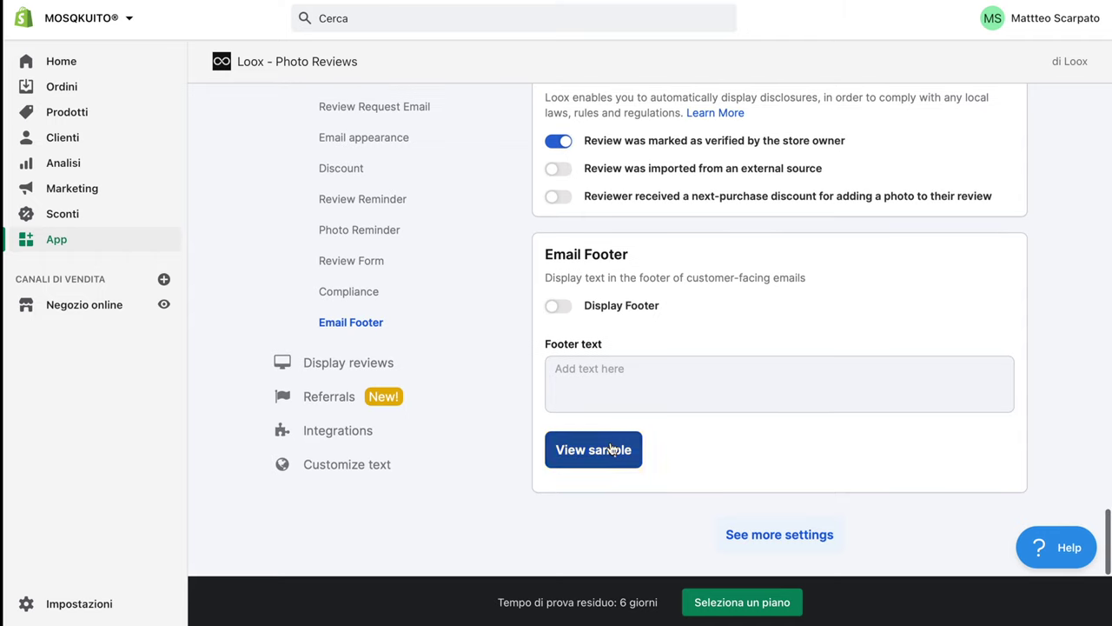
# Preview Loox's Italian sample review-request email for a Sample Product and scroll through it
pyautogui.click(611, 449)
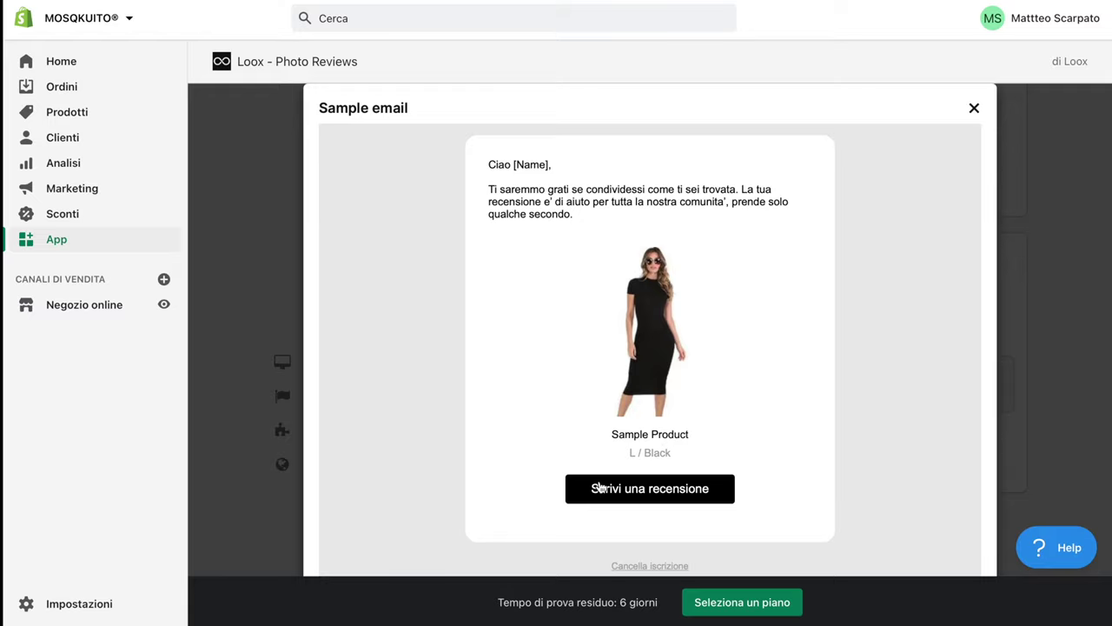
pyautogui.scroll(-2, 601, 488)
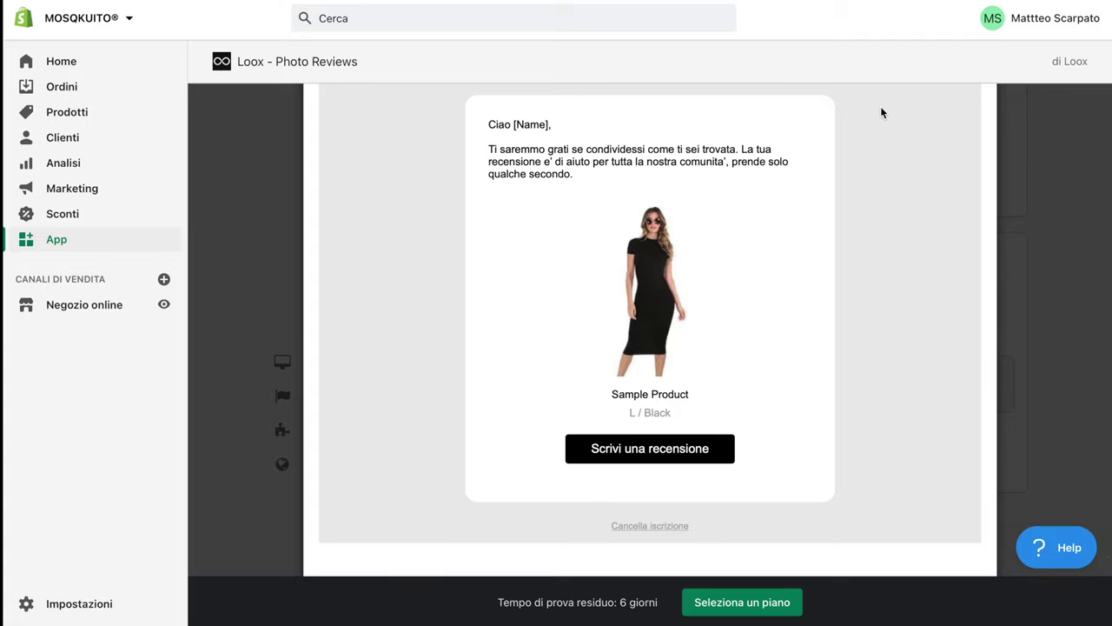
pyautogui.scroll(2, 880, 106)
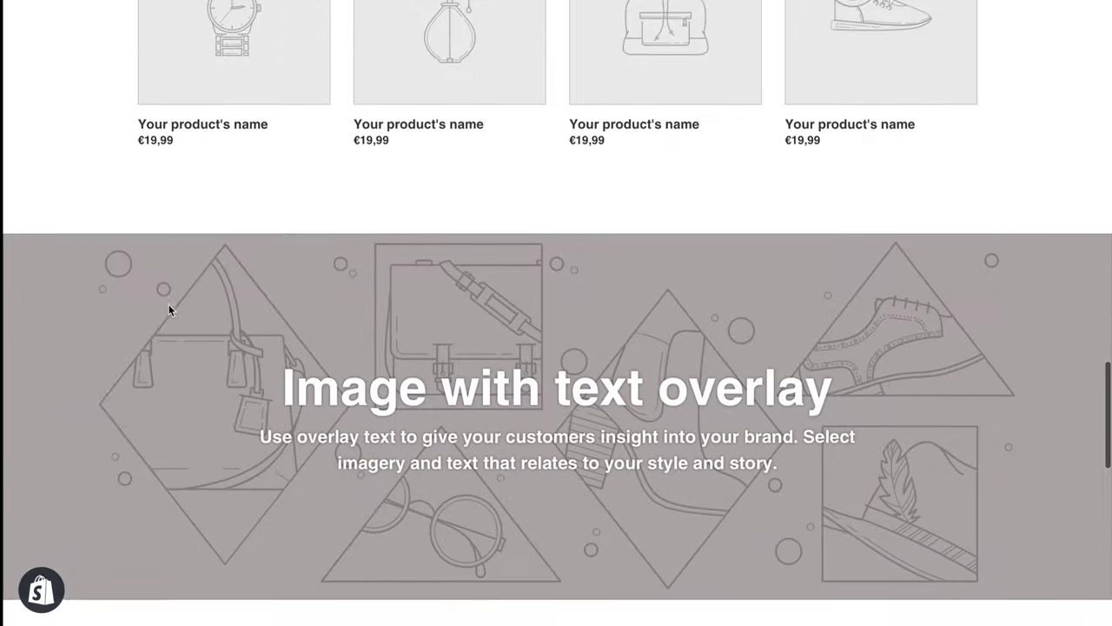
pyautogui.scroll(-10, 168, 310)
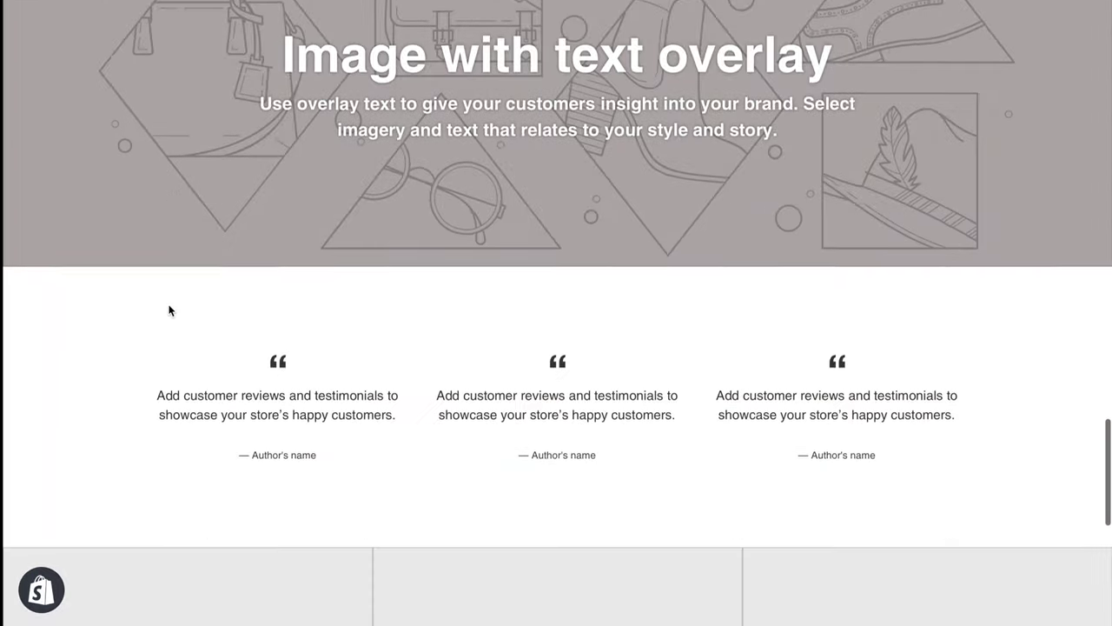
pyautogui.scroll(5, 169, 310)
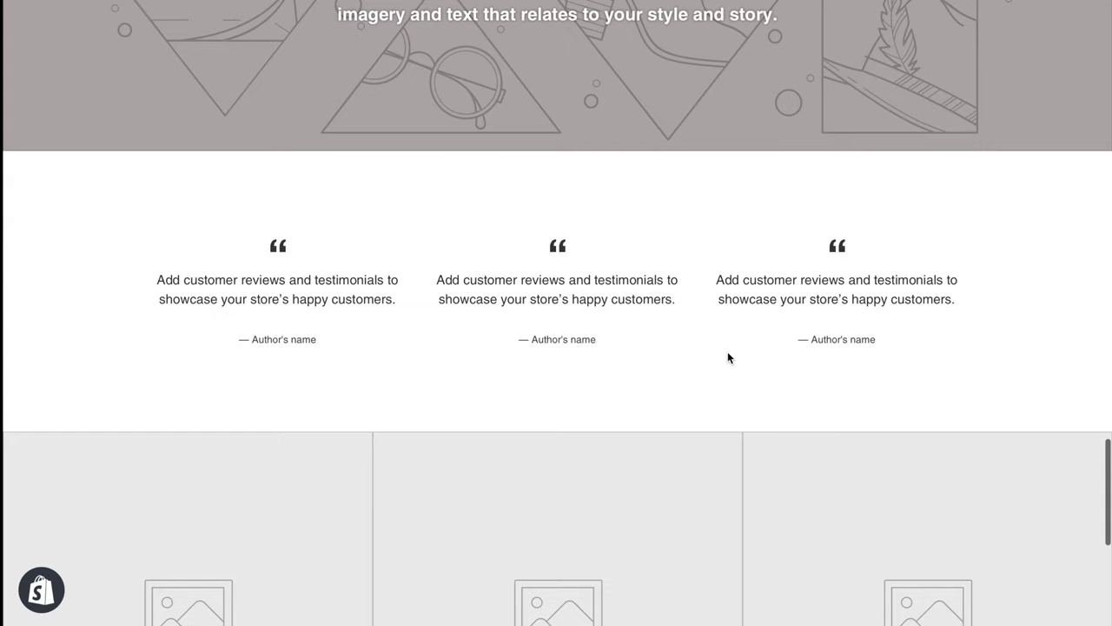
pyautogui.scroll(-1, 727, 352)
pyautogui.scroll(-2, 727, 352)
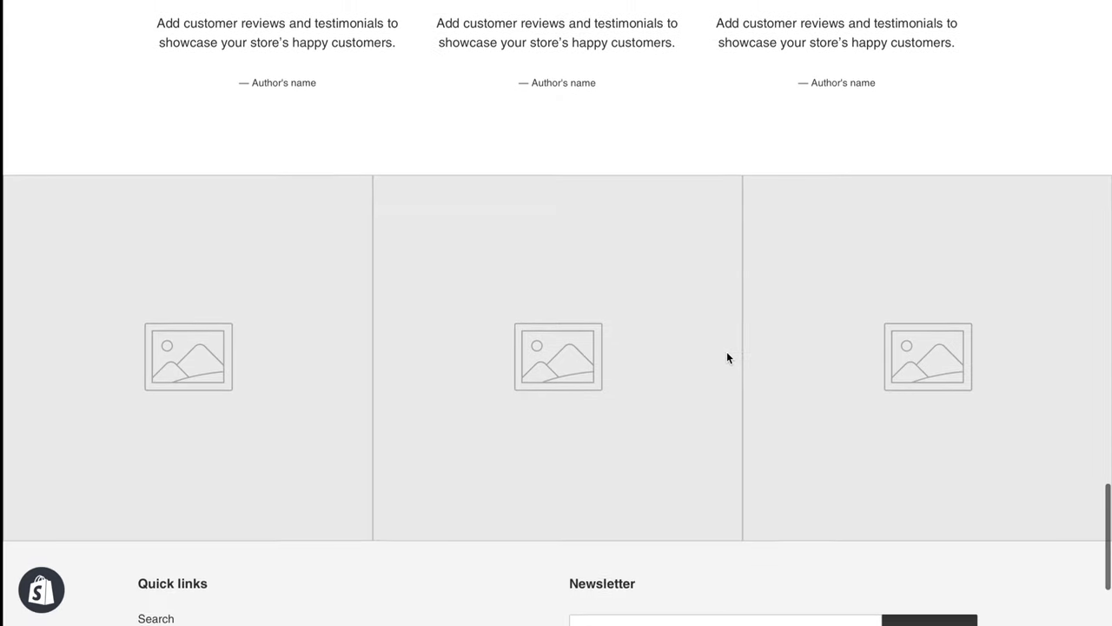
pyautogui.scroll(-1, 727, 352)
pyautogui.scroll(4, 728, 352)
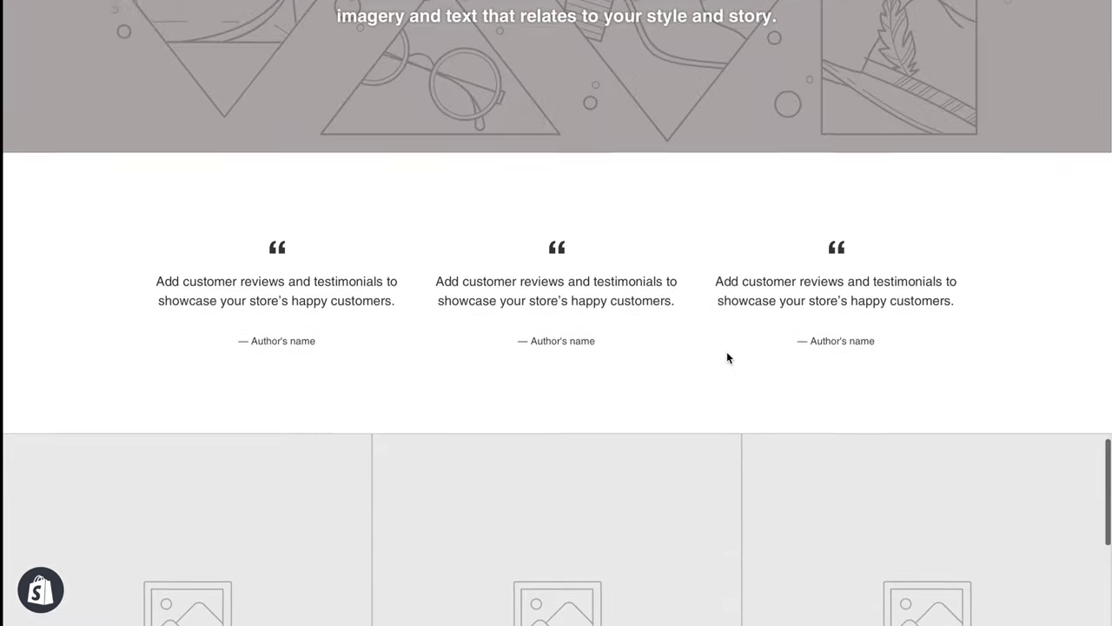
pyautogui.scroll(4, 727, 356)
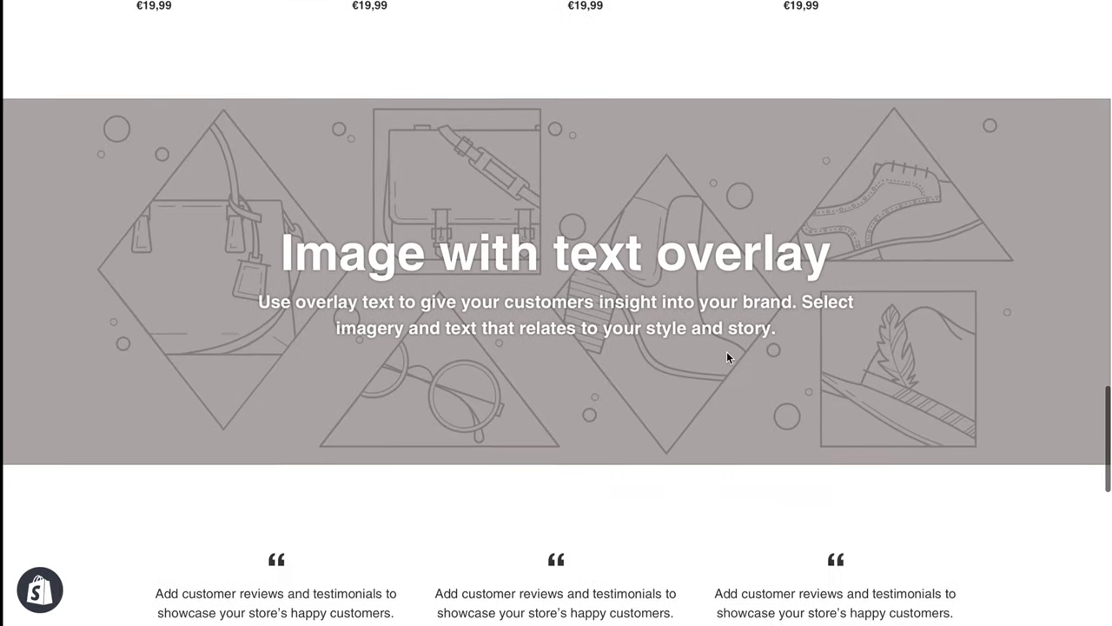
pyautogui.scroll(10, 727, 351)
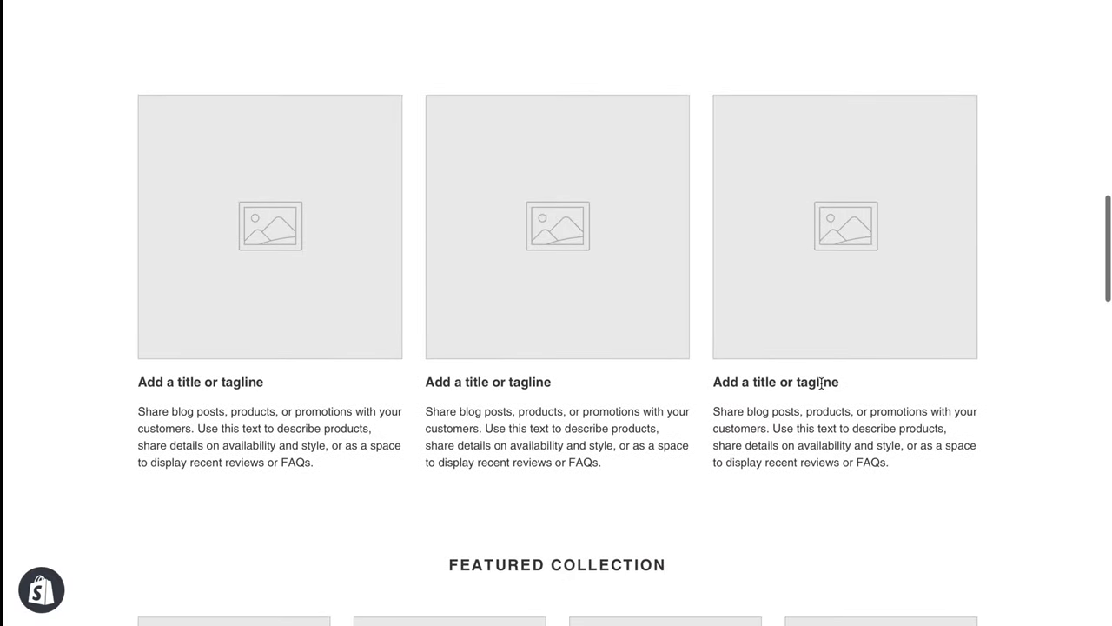
pyautogui.scroll(2, 821, 383)
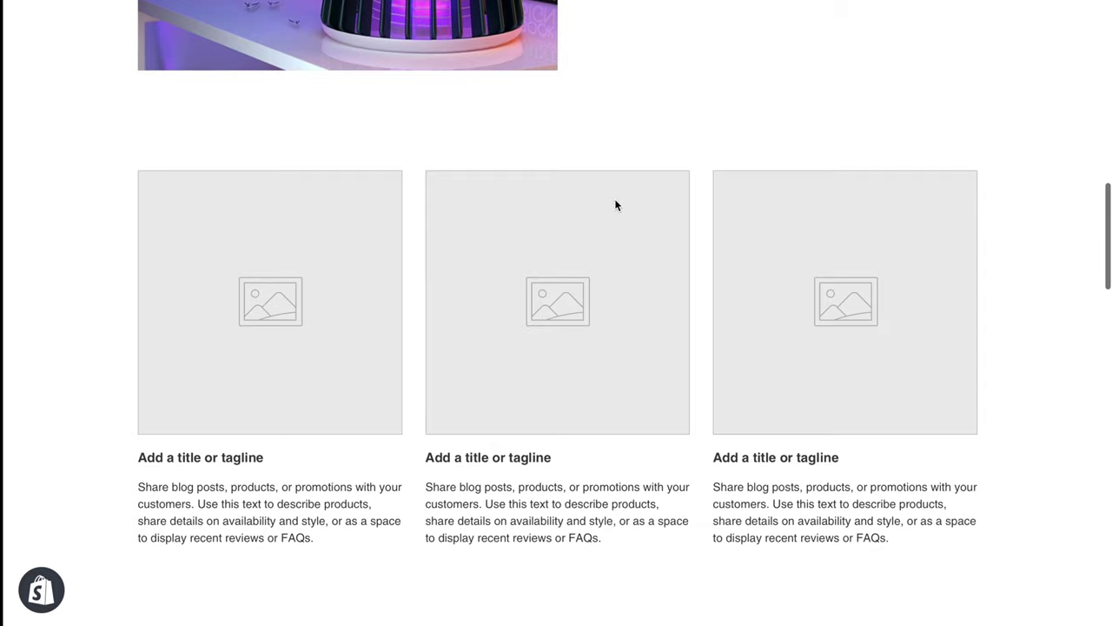
# Open the Debut theme editor from Online Store > Themes
pyautogui.click(610, 1)
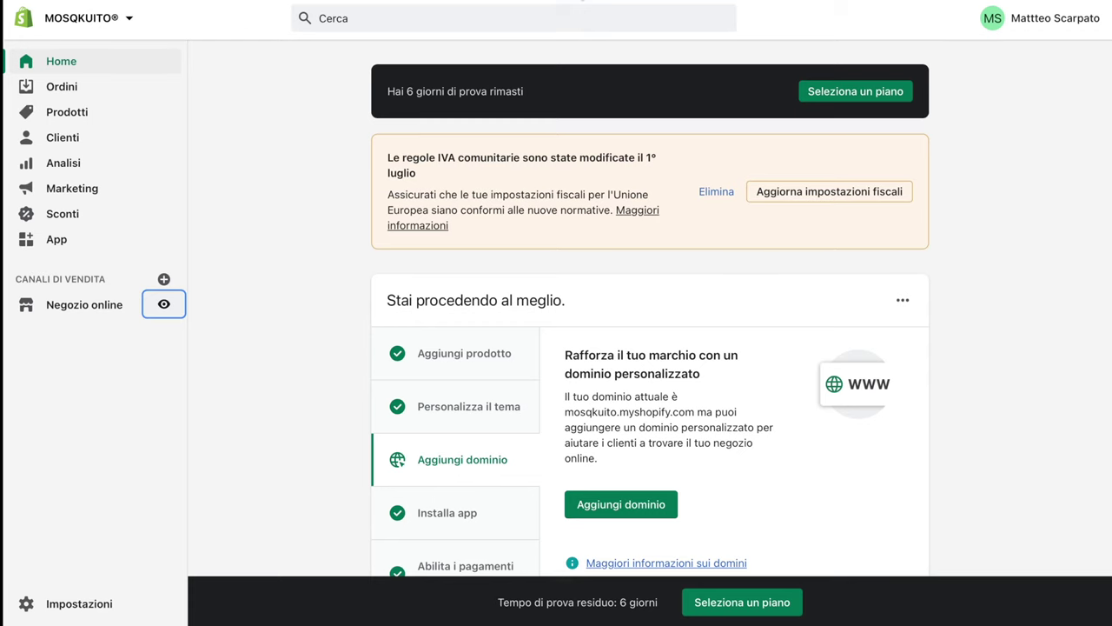
pyautogui.click(73, 304)
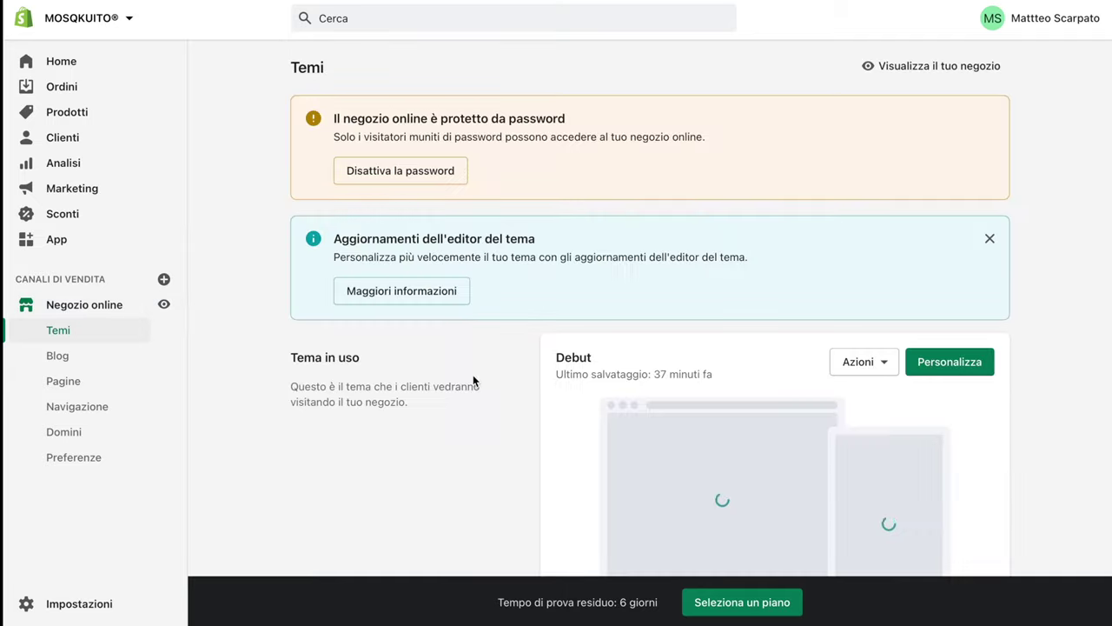
pyautogui.click(974, 372)
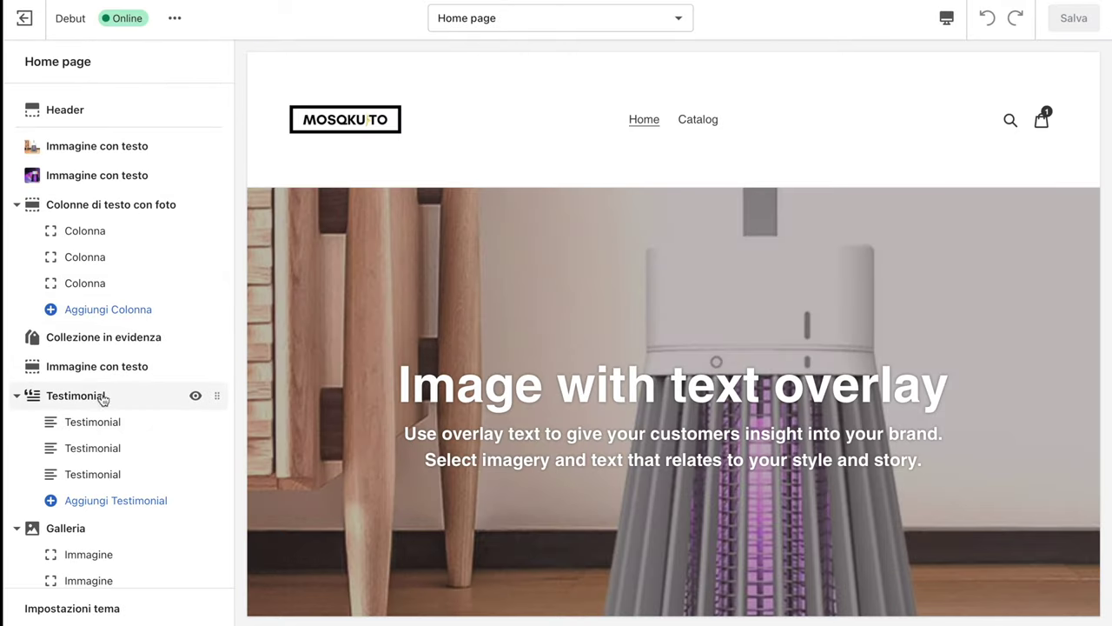
# Move the Testimonial section below Galleria, then remove the Galleria section
pyautogui.moveTo(217, 396); pyautogui.dragTo(73, 422)
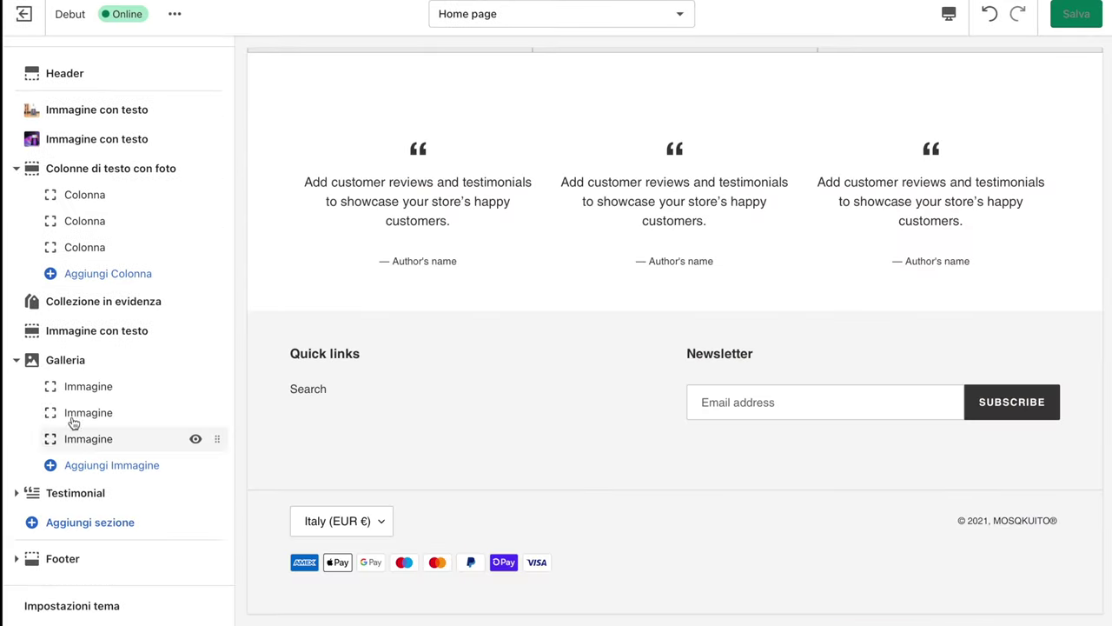
pyautogui.click(52, 366)
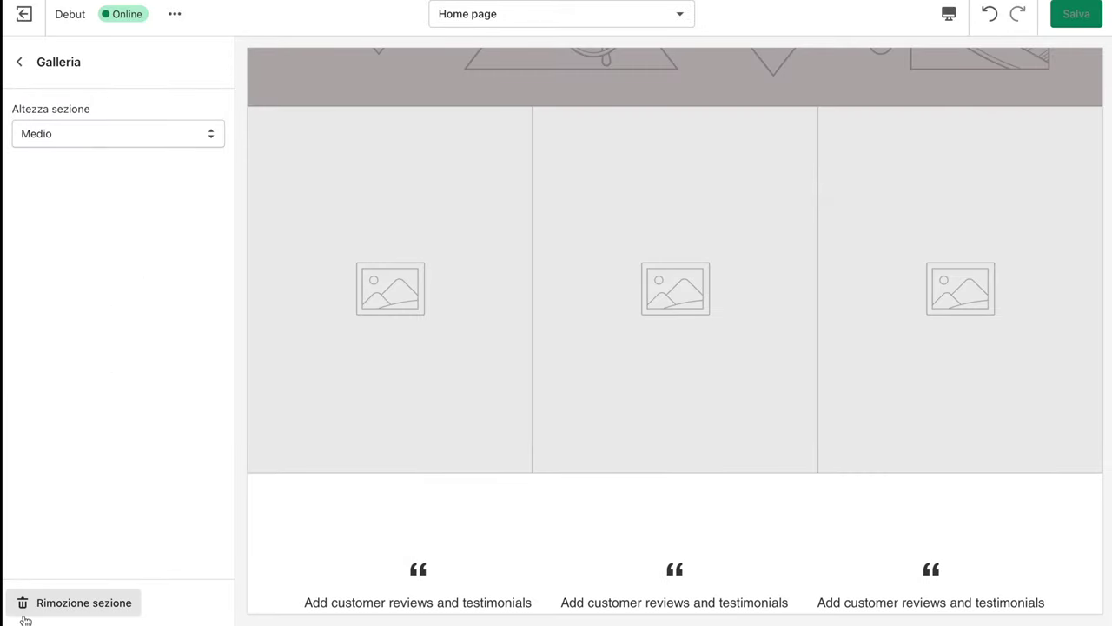
pyautogui.click(45, 601)
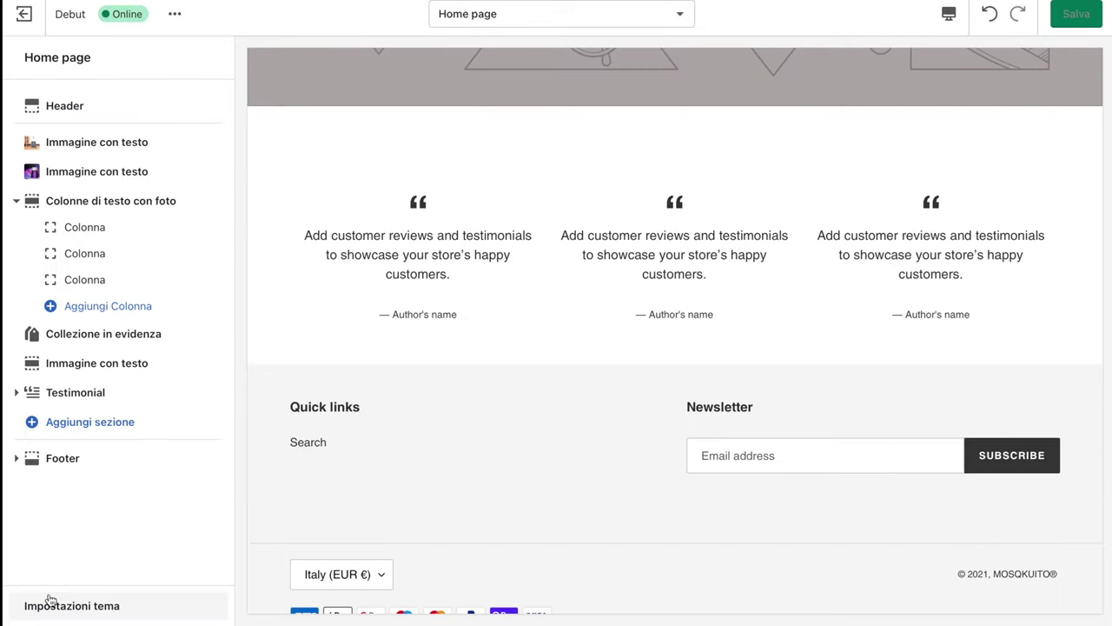
# Add a Loox Carousel reviews section to the home page
pyautogui.click(75, 423)
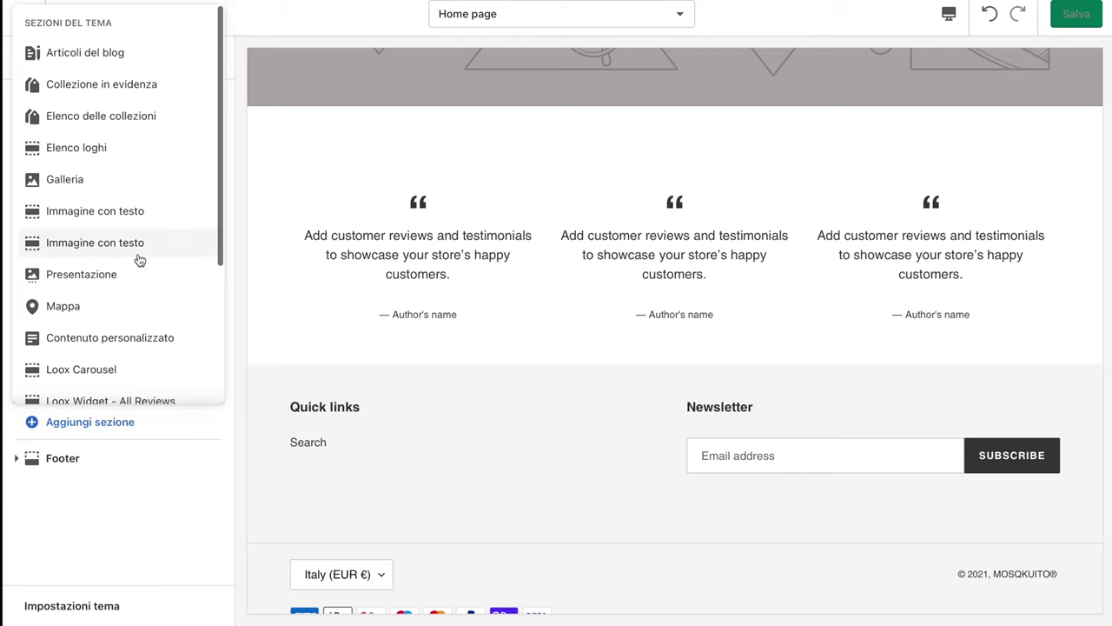
pyautogui.scroll(-1, 139, 259)
pyautogui.click(76, 321)
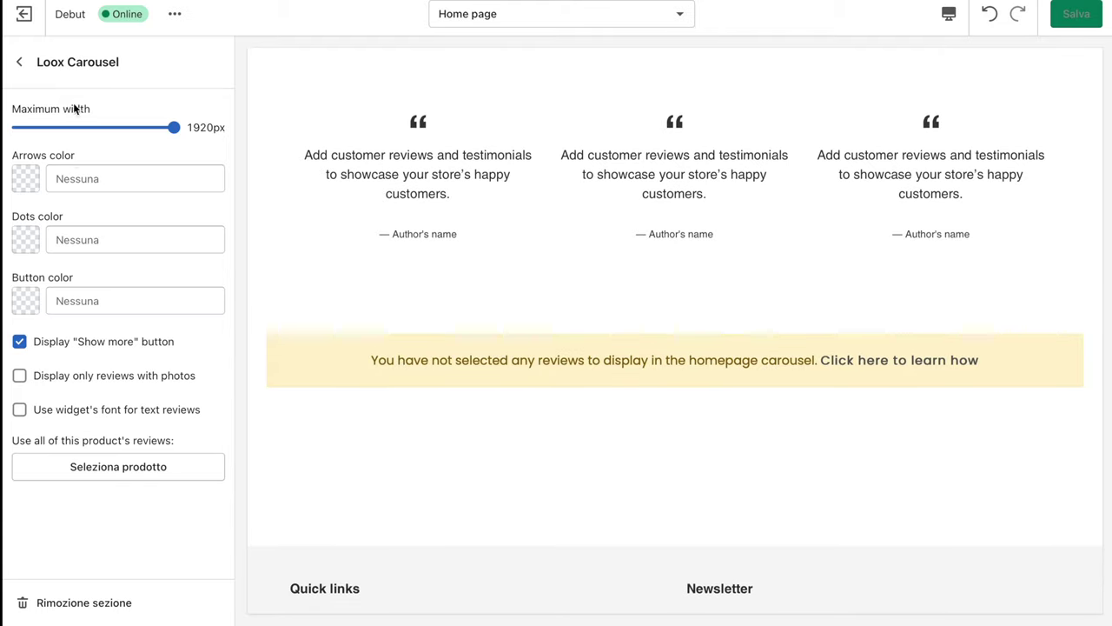
pyautogui.click(22, 61)
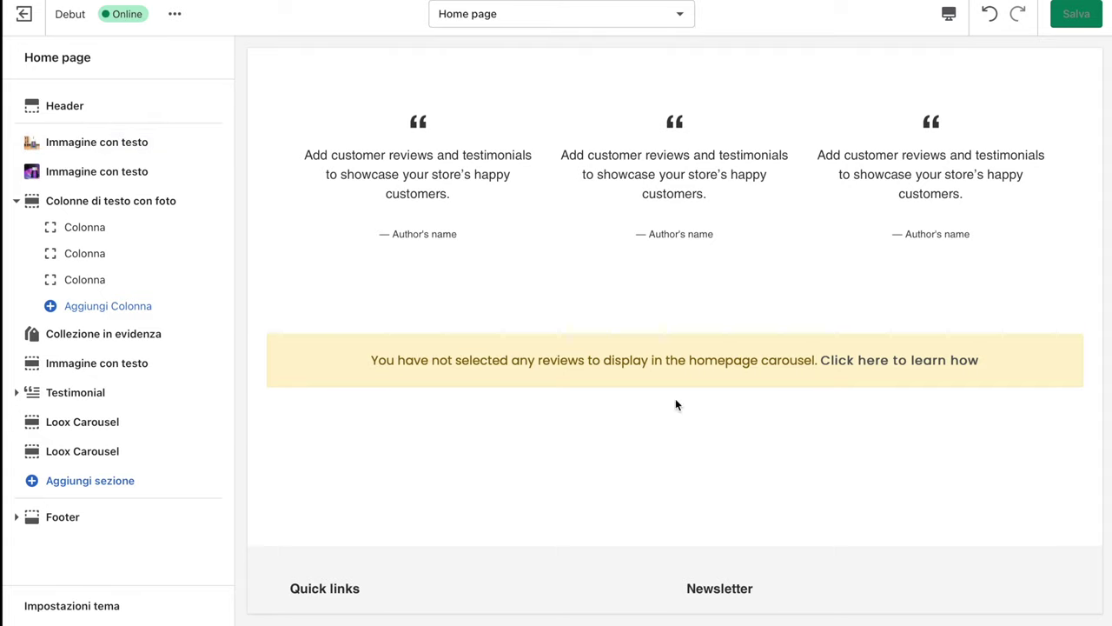
# Add a Newsletter signup section to the home page
pyautogui.click(103, 482)
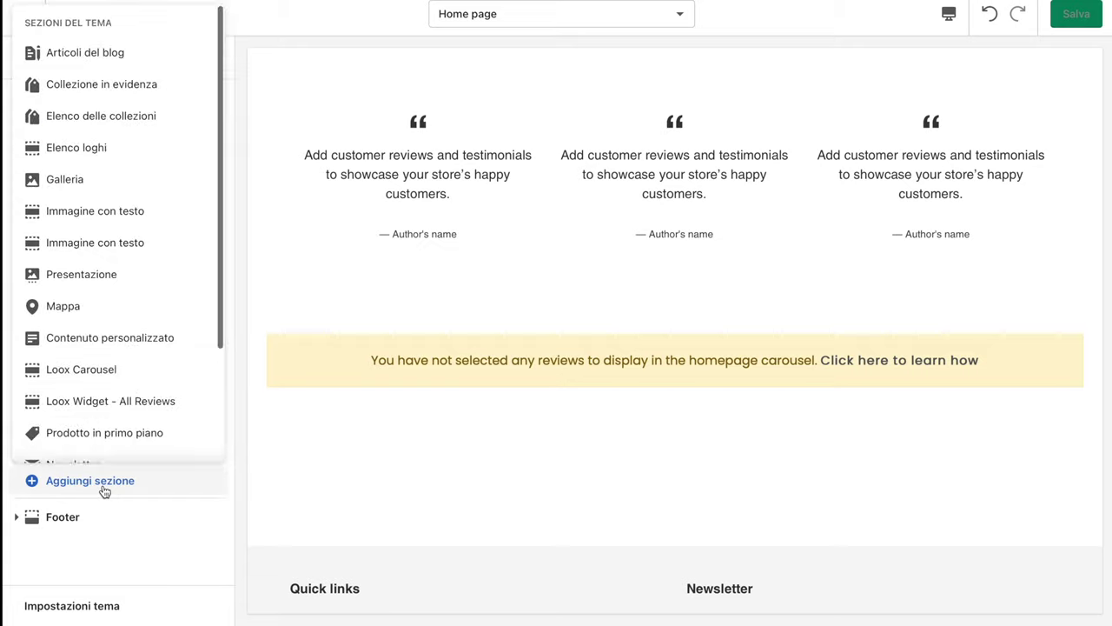
pyautogui.scroll(-3, 140, 386)
pyautogui.scroll(-1, 140, 386)
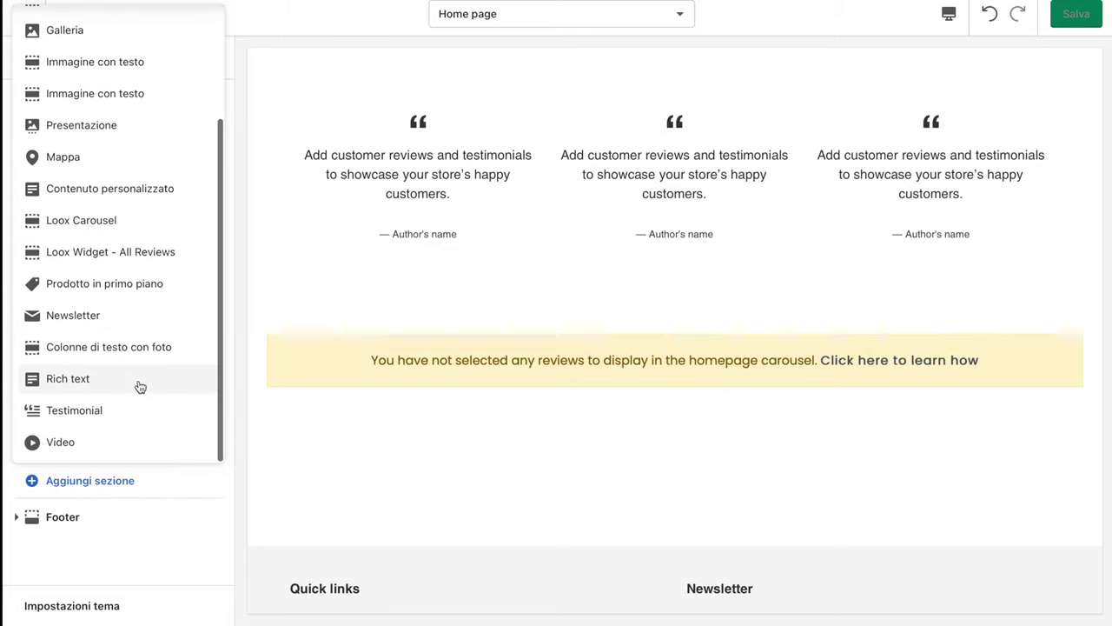
pyautogui.click(124, 316)
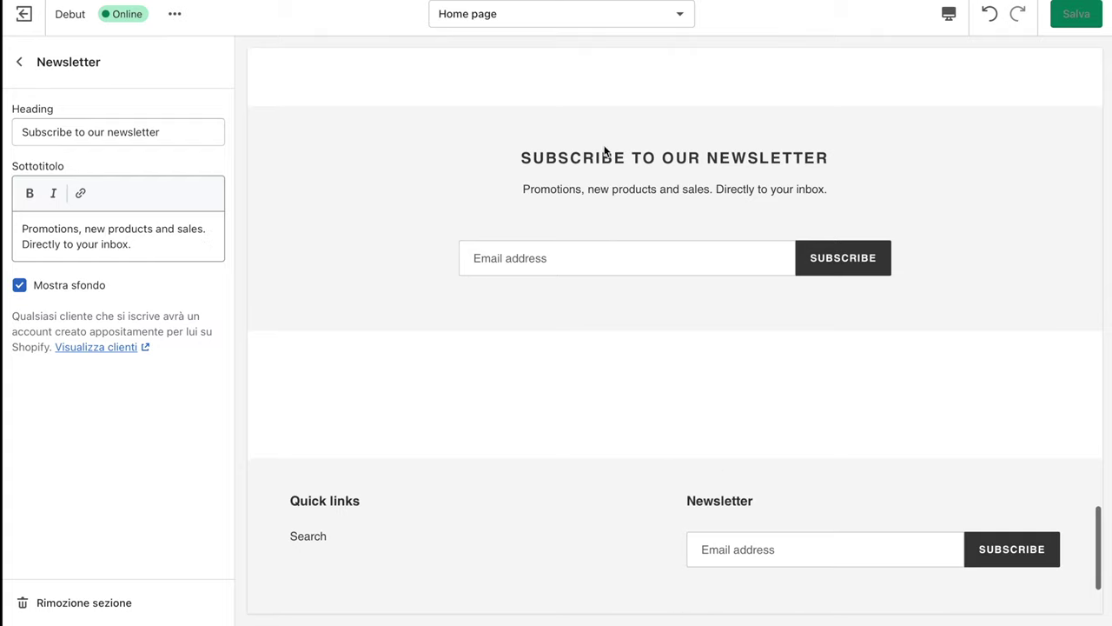
# Add a Mappa section headed 'Our store', test its Get directions link and check the address field
pyautogui.click(20, 62)
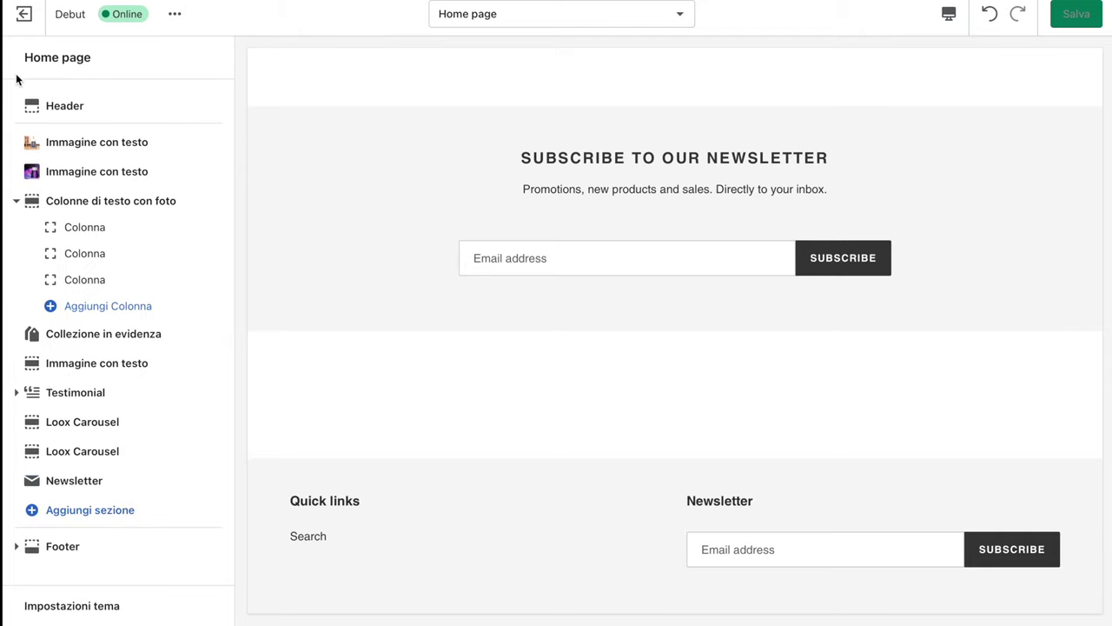
pyautogui.click(69, 510)
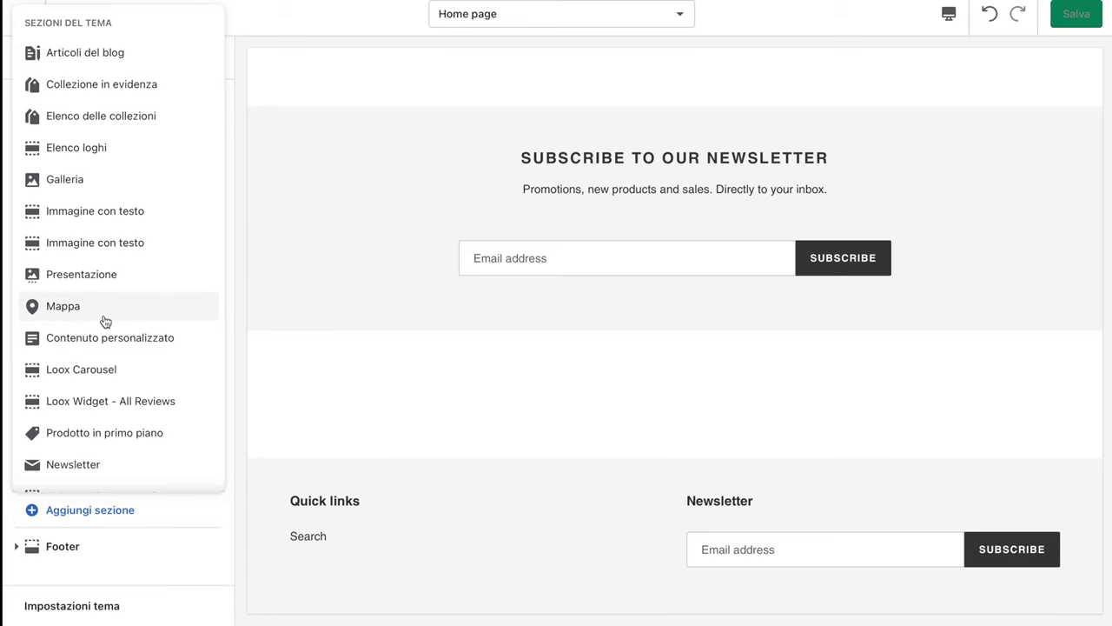
pyautogui.click(104, 322)
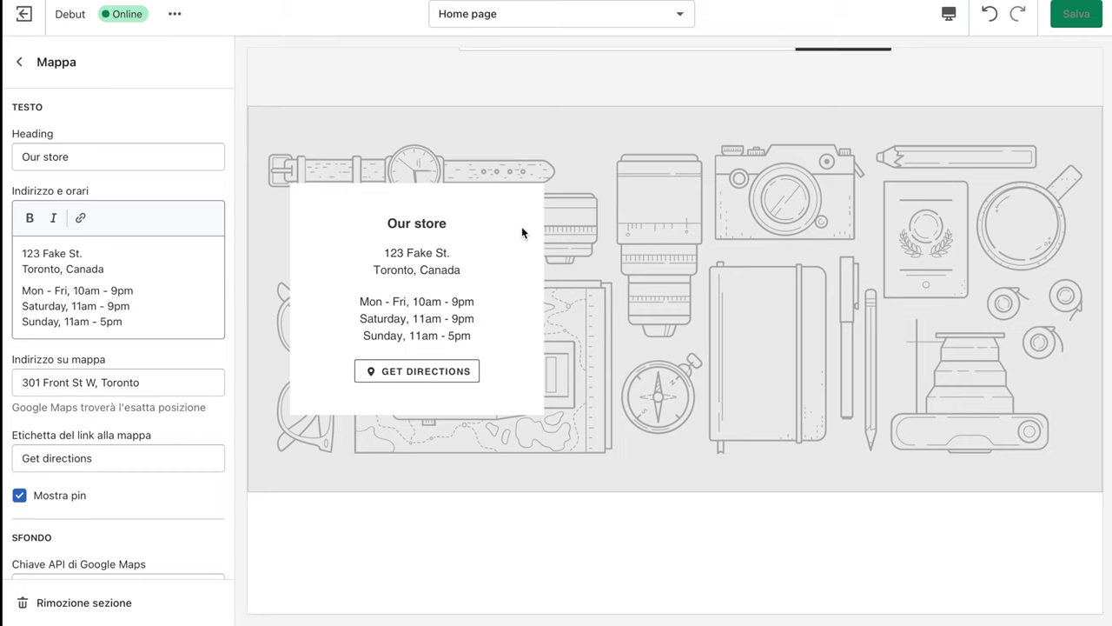
pyautogui.click(402, 366)
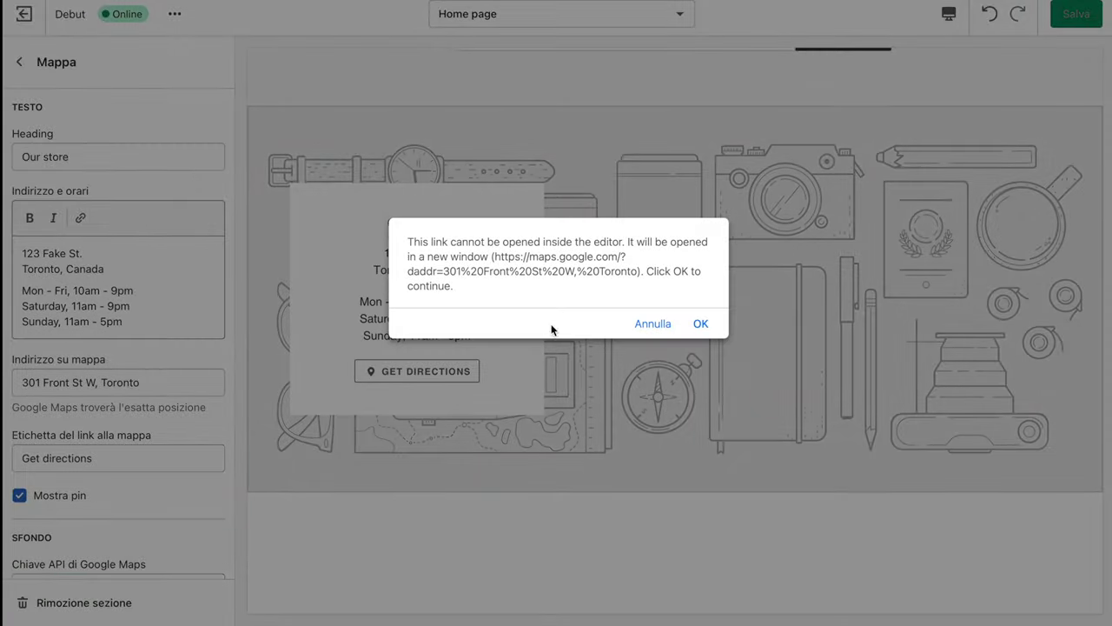
pyautogui.click(704, 324)
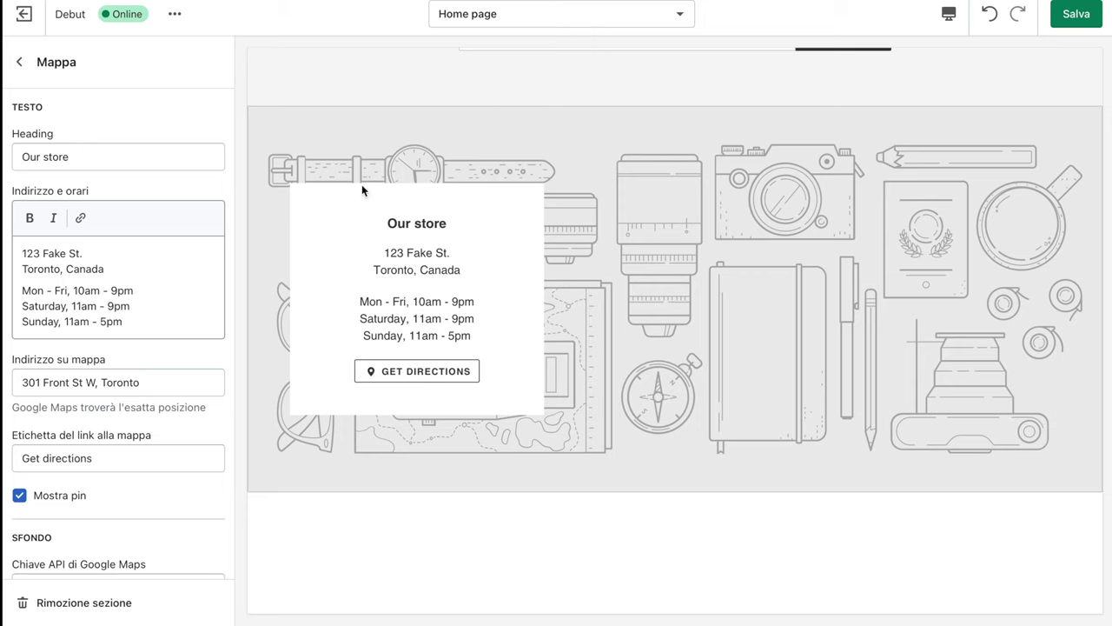
pyautogui.click(175, 383)
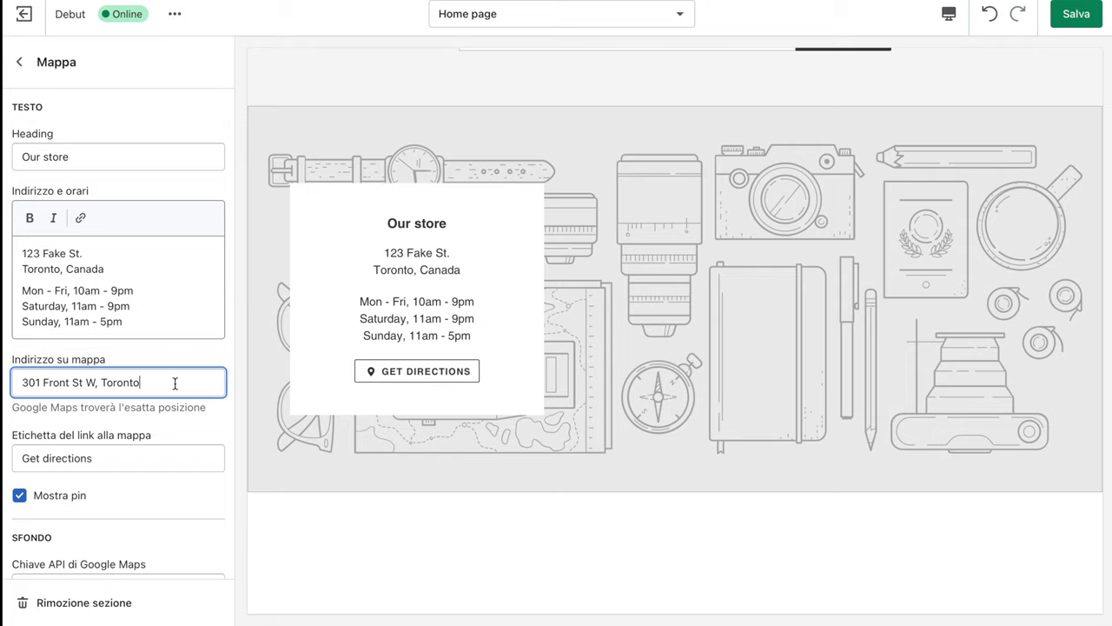
pyautogui.click(19, 62)
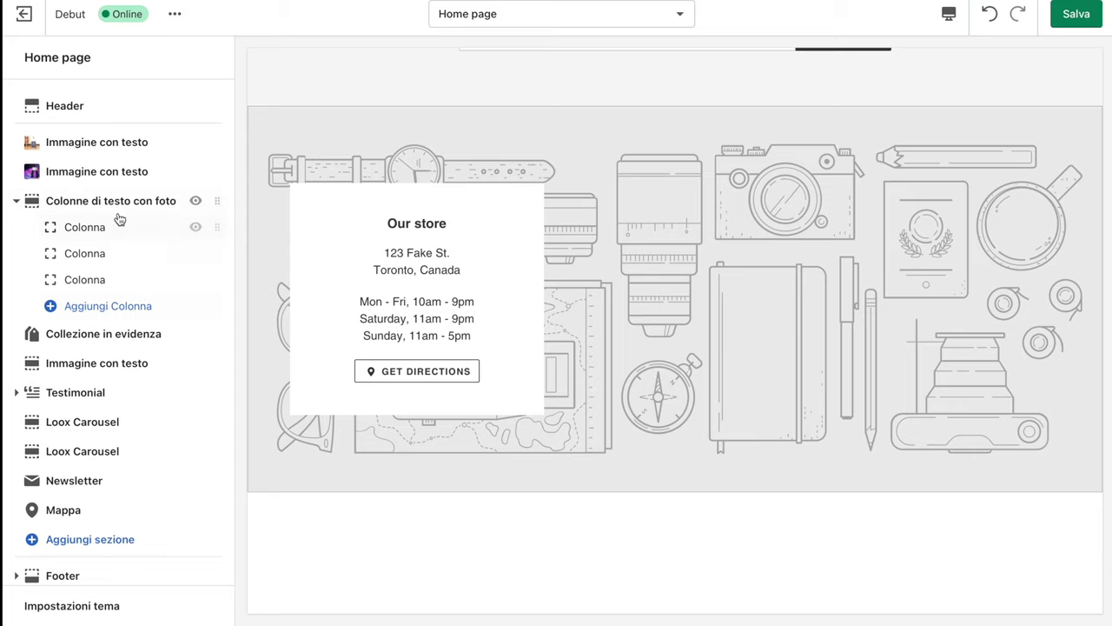
# Delete the Colonne di testo con foto and Collezione in evidenza sections
pyautogui.click(78, 202)
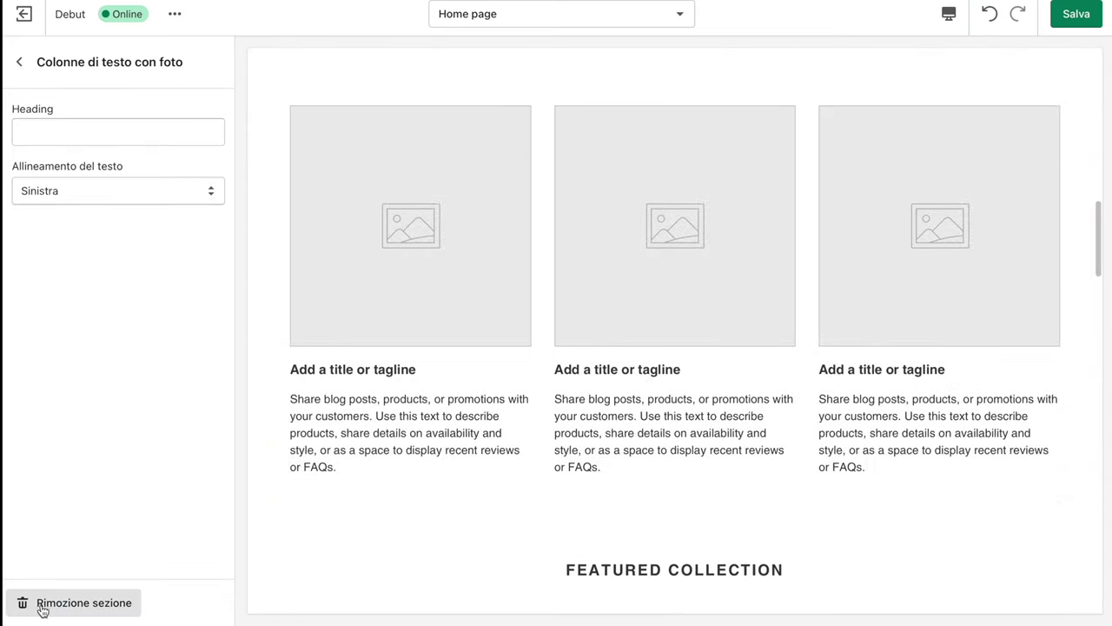
pyautogui.click(40, 603)
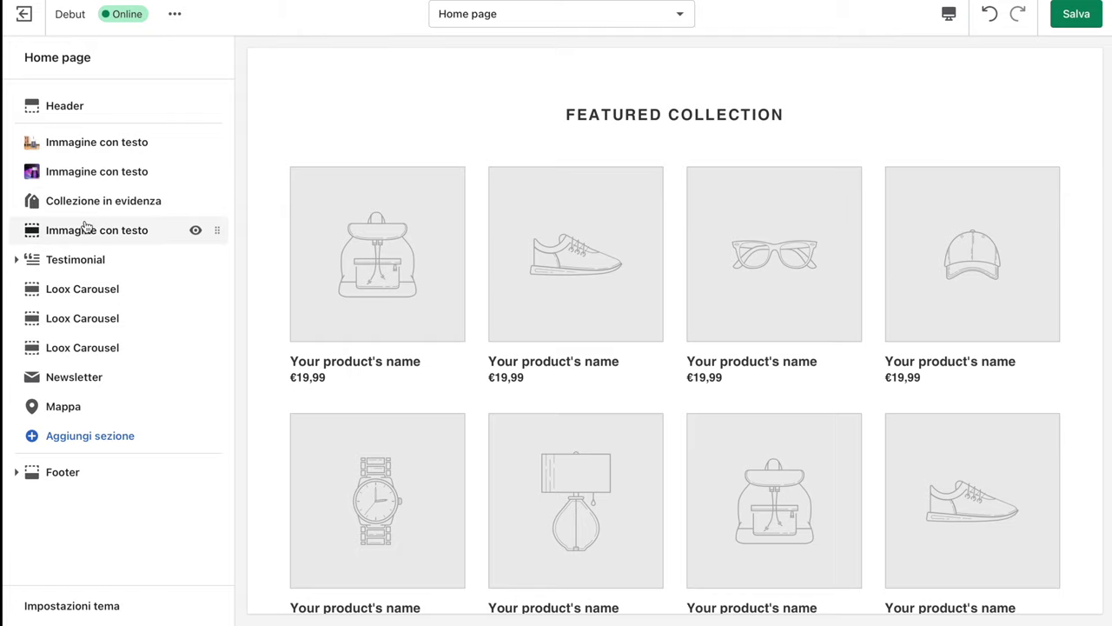
pyautogui.click(49, 211)
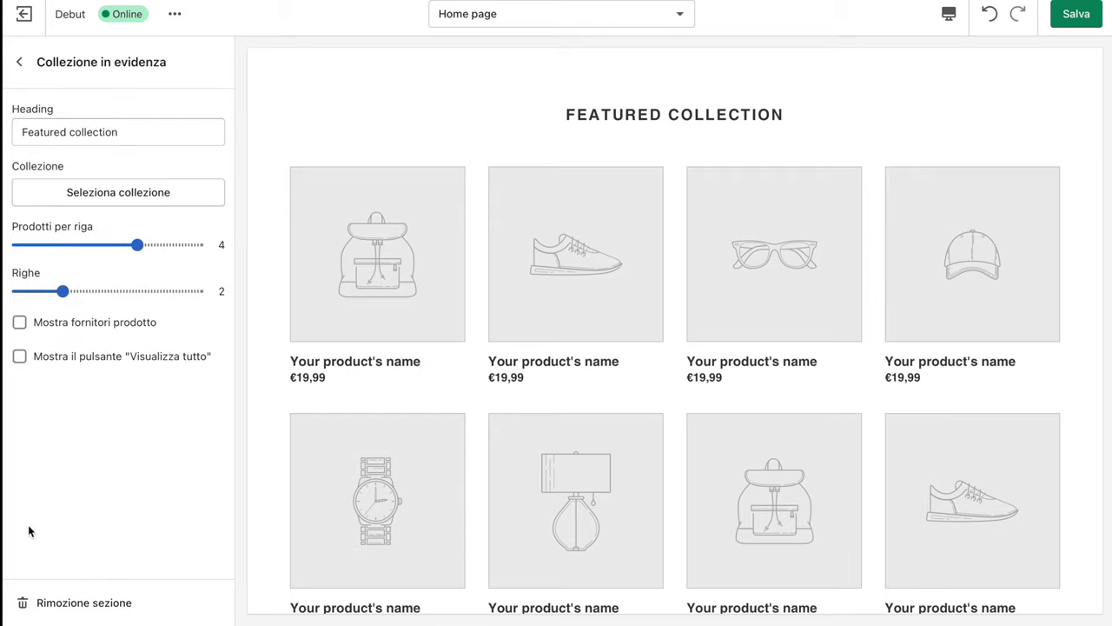
pyautogui.click(40, 603)
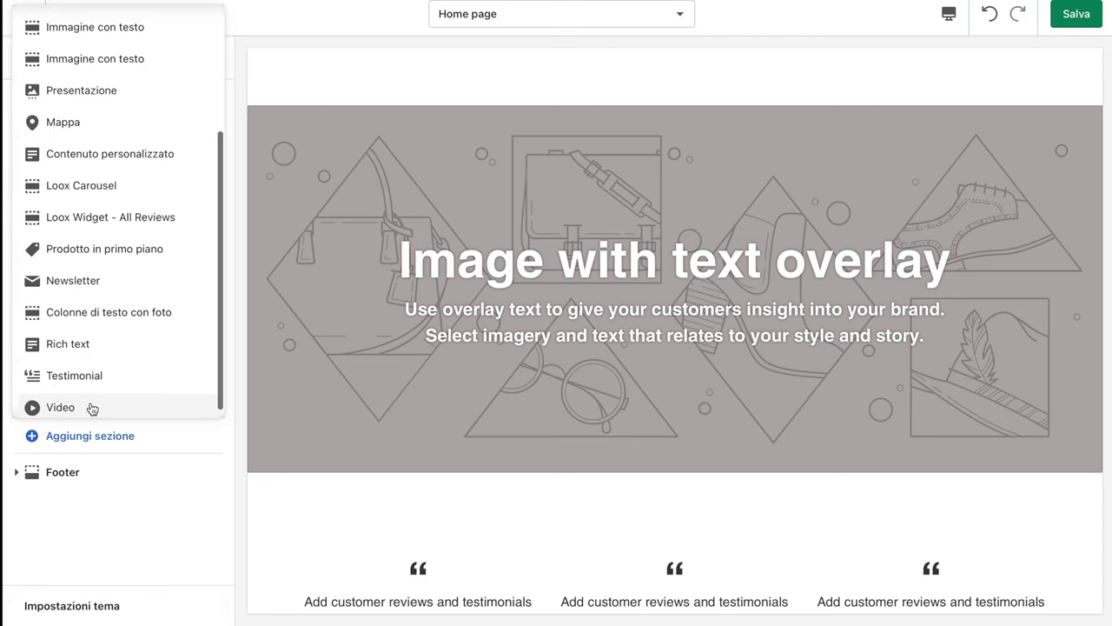
# Add a Video section with the sample YouTube brand-story clip to the home page
pyautogui.click(89, 405)
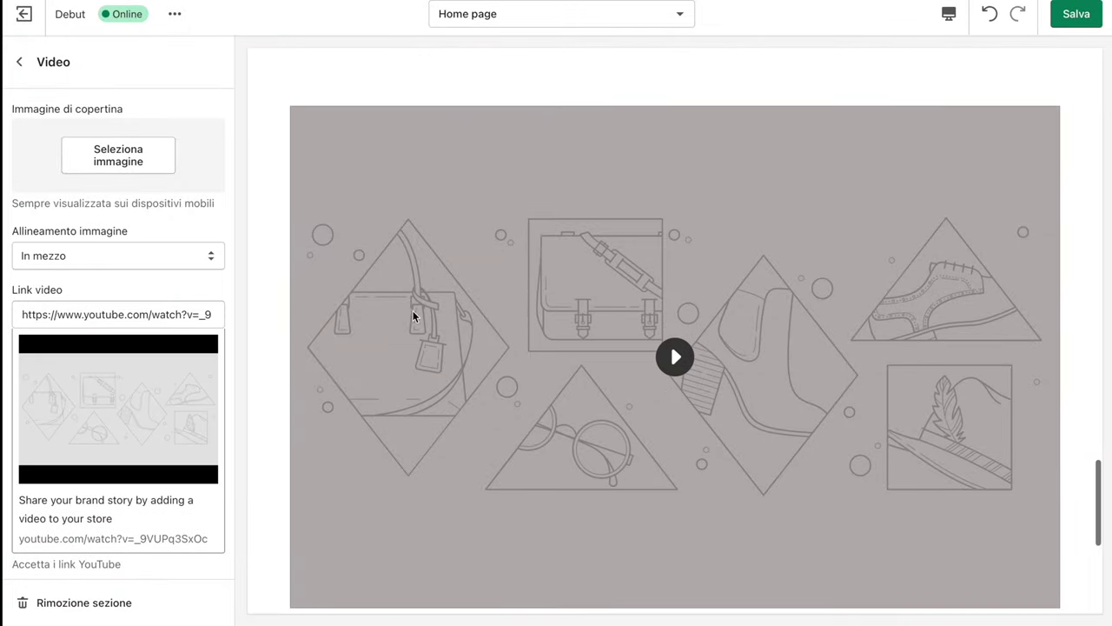
pyautogui.scroll(5, 664, 200)
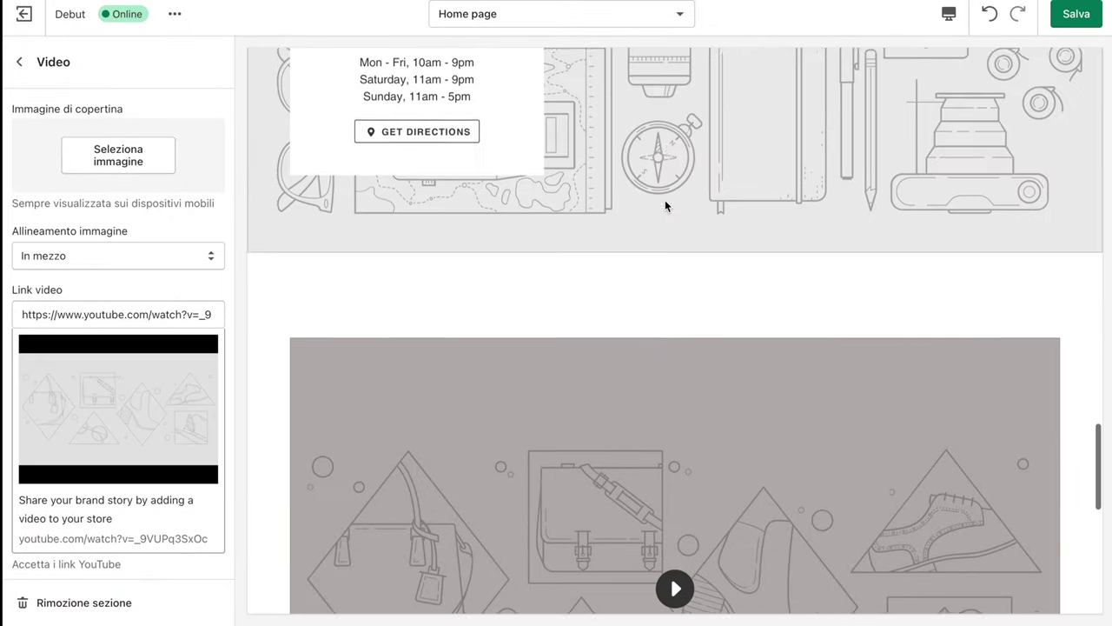
pyautogui.scroll(-3, 664, 200)
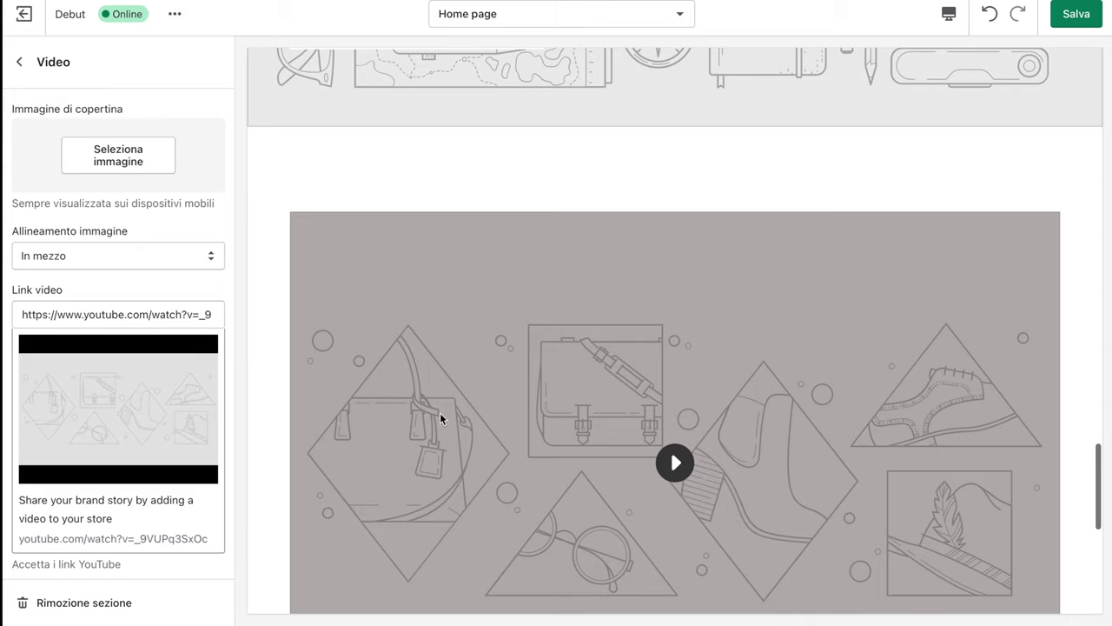
pyautogui.scroll(-4, 470, 496)
pyautogui.scroll(1, 470, 496)
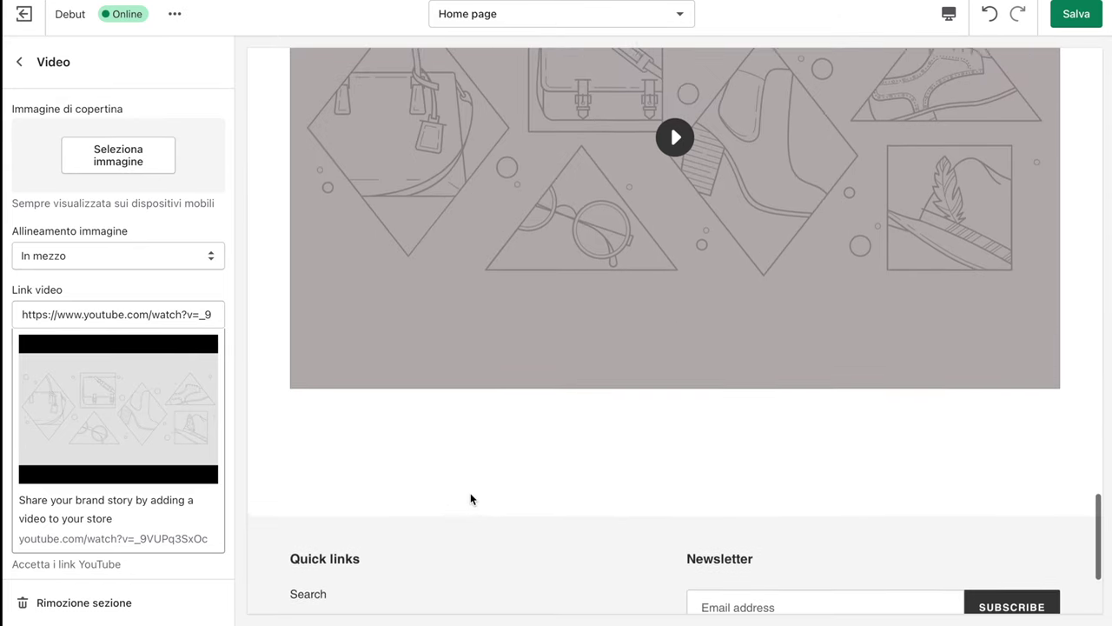
pyautogui.scroll(2, 470, 499)
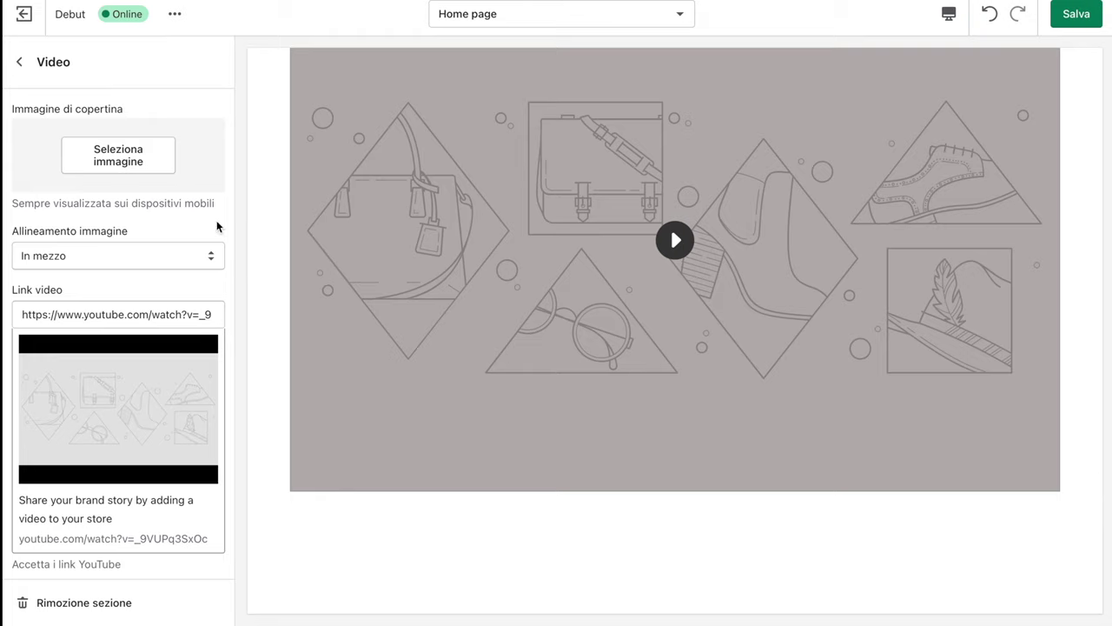
pyautogui.click(19, 62)
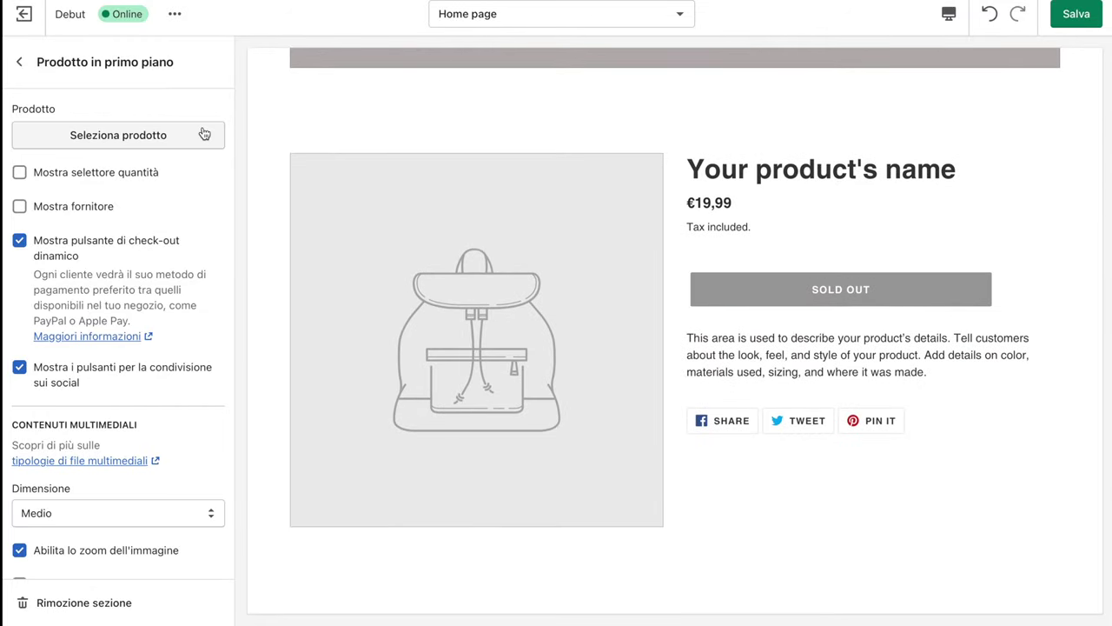
# Feature MOSQKUITO® in the featured product section and drag Testimonial lower in the list
pyautogui.click(156, 139)
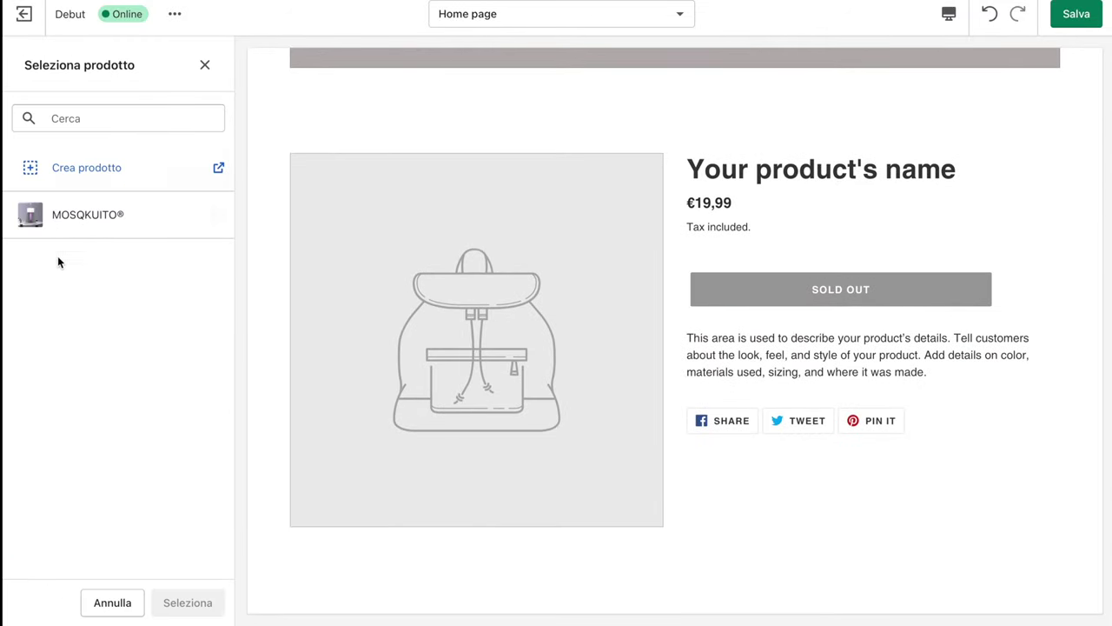
pyautogui.click(74, 220)
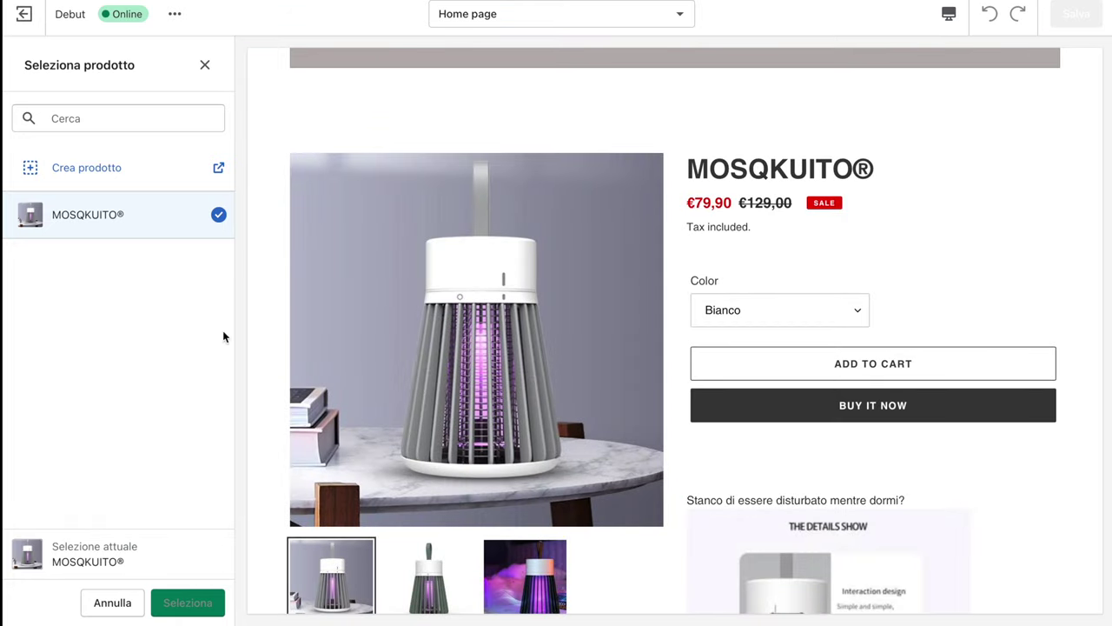
pyautogui.scroll(-5, 491, 343)
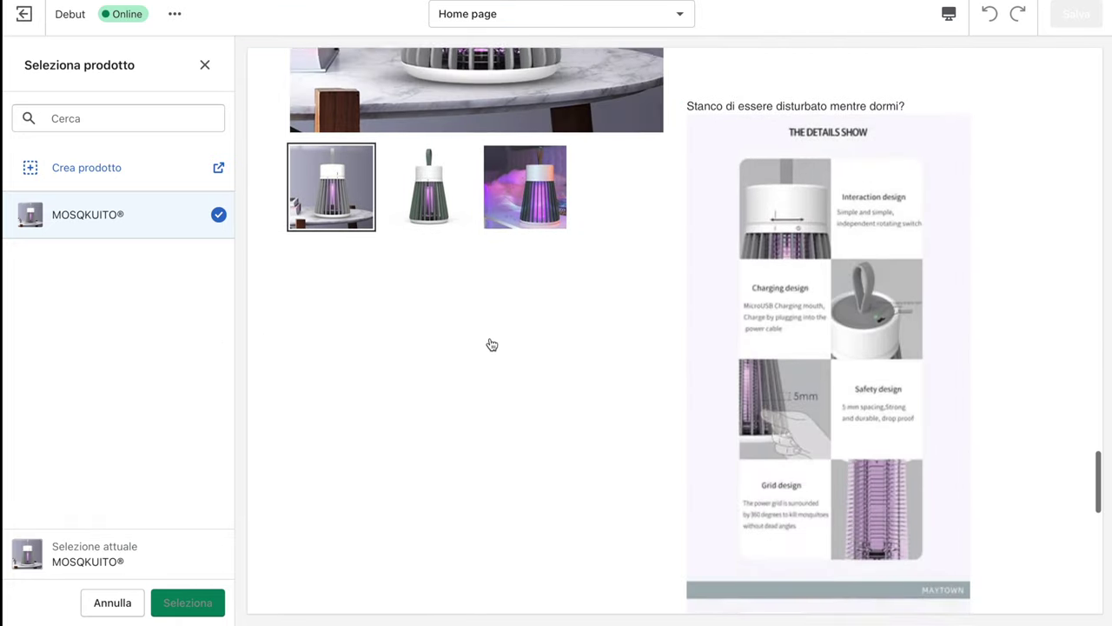
pyautogui.scroll(1, 491, 343)
pyautogui.scroll(3, 491, 343)
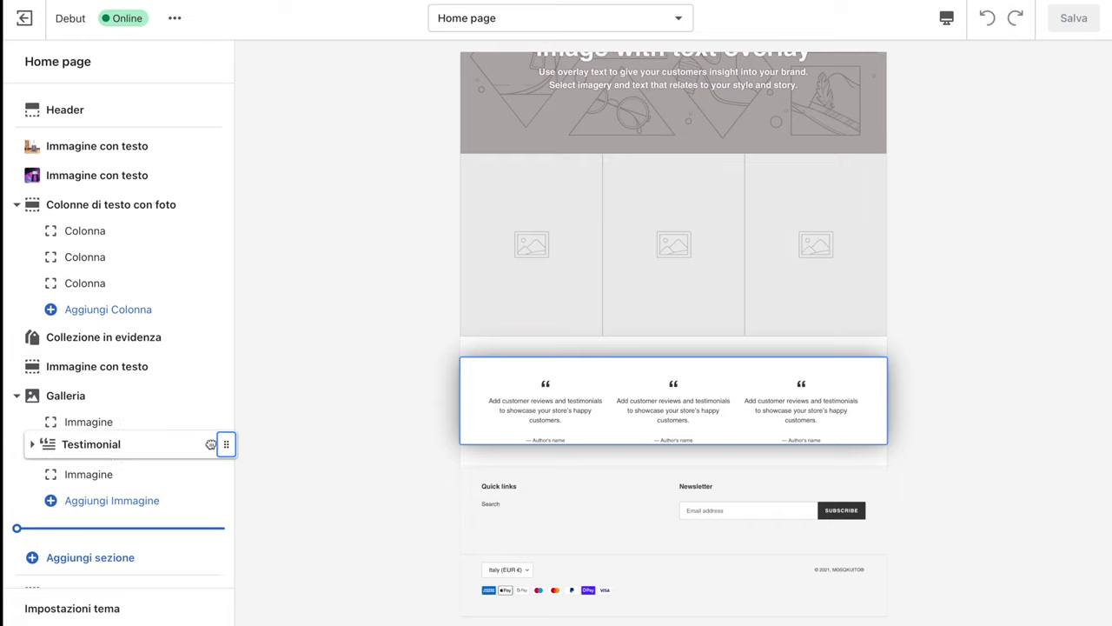
pyautogui.moveTo(211, 444); pyautogui.dragTo(208, 473)
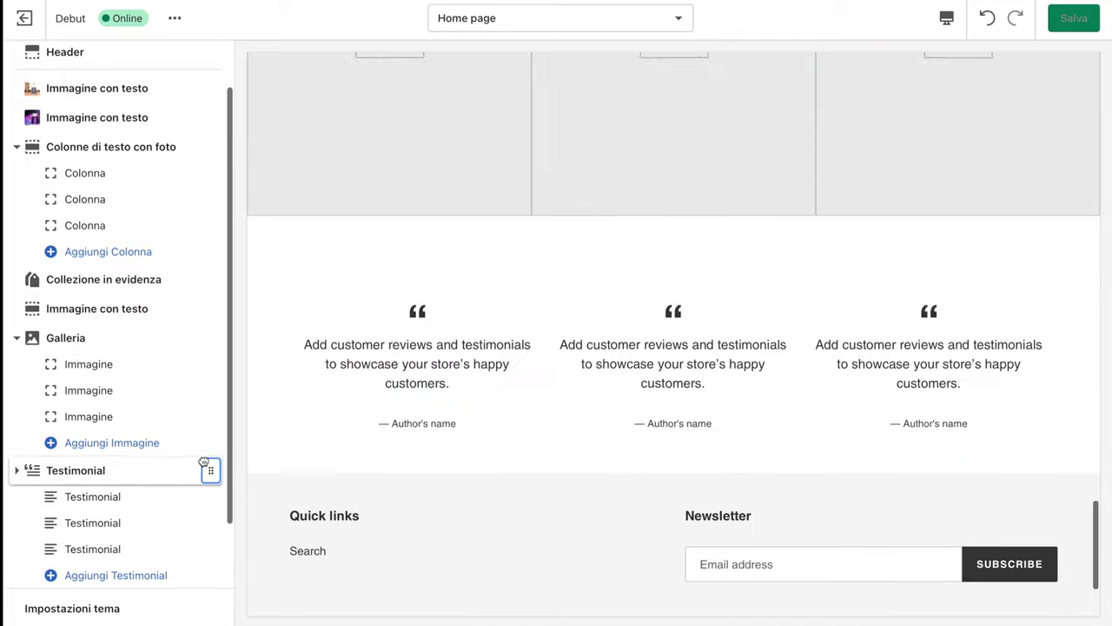
# Check the Testimonial settings, view the live storefront, then reopen the Debut theme editor
pyautogui.click(35, 472)
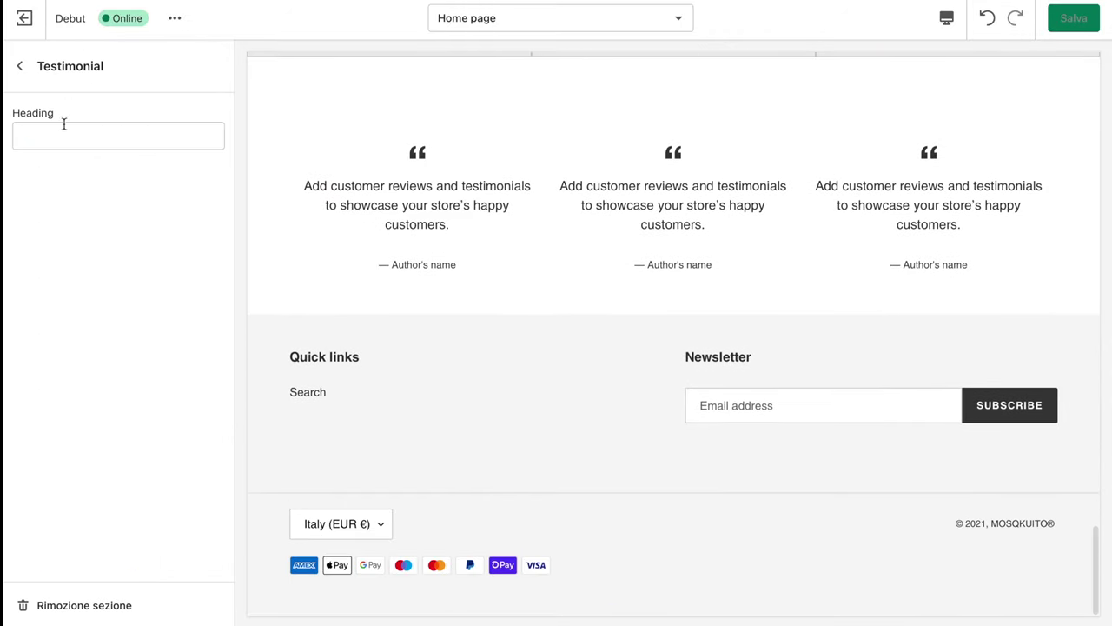
pyautogui.click(20, 66)
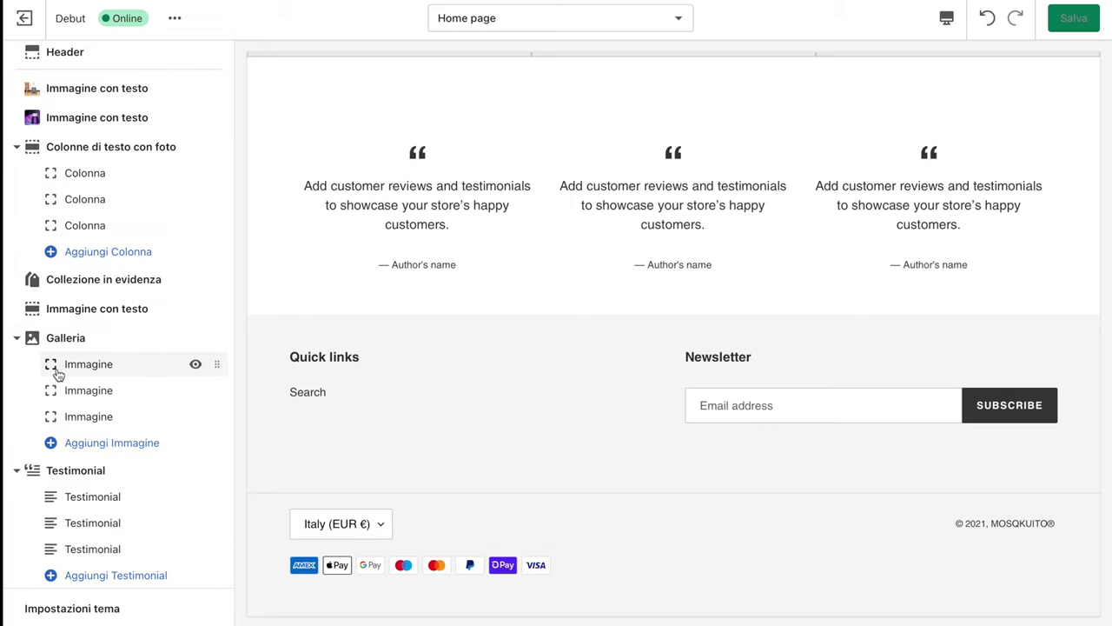
pyautogui.click(24, 18)
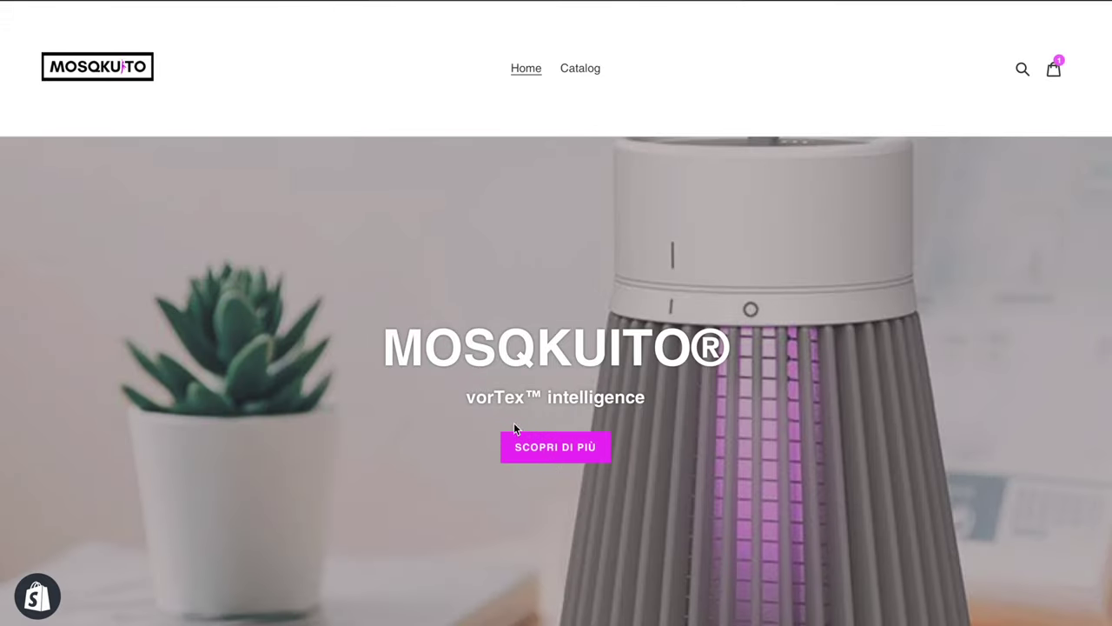
pyautogui.click(276, 3)
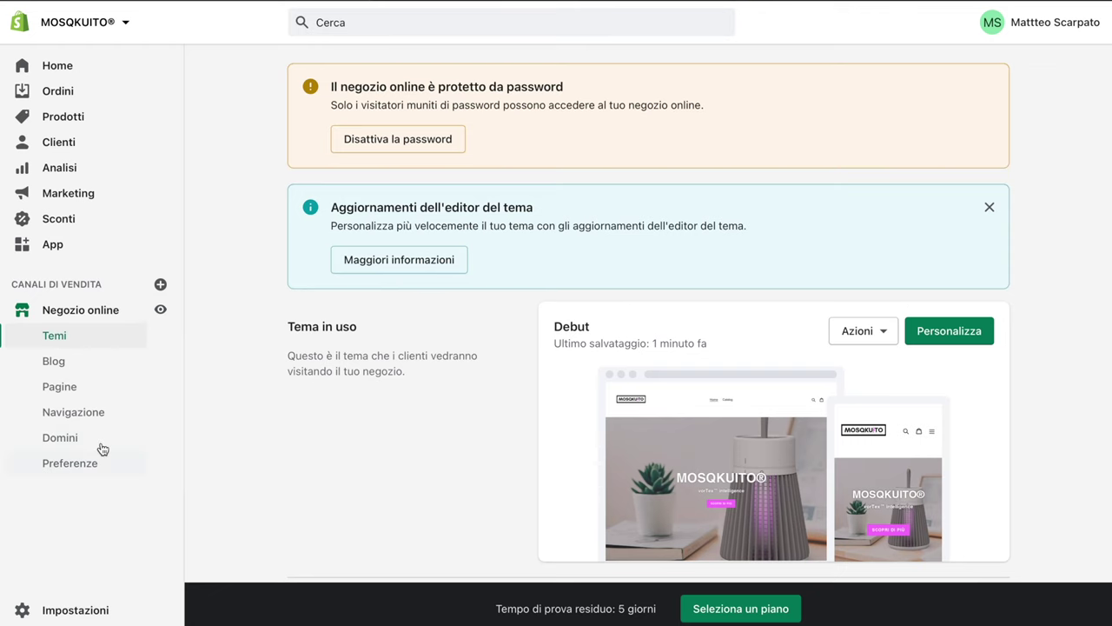
pyautogui.click(929, 338)
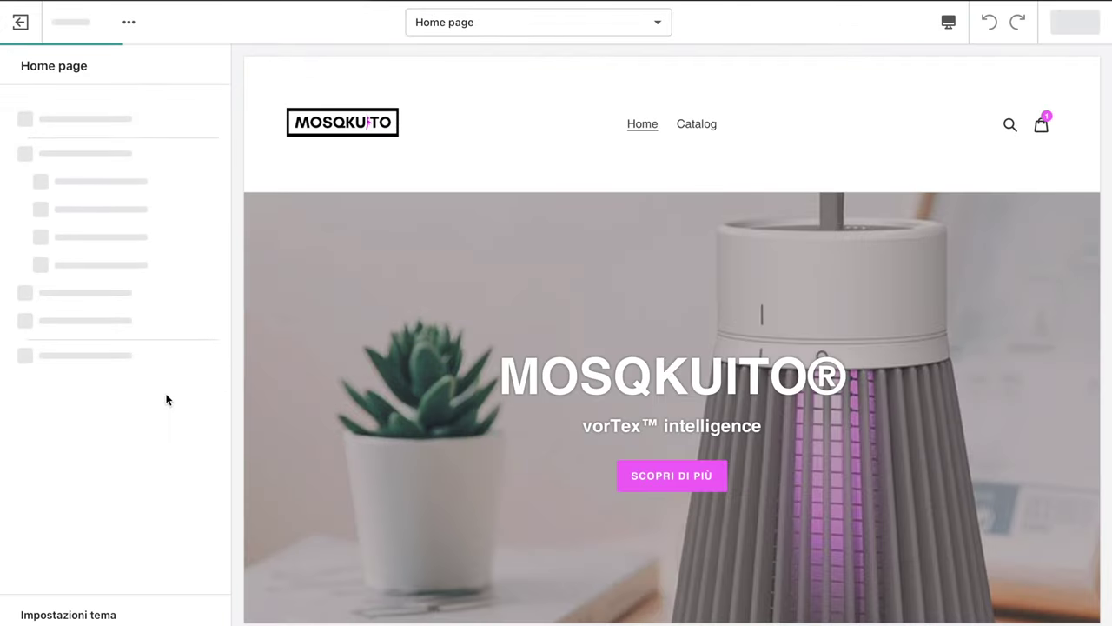
# Review the theme's Pulsanti primari colour F675FA under Impostazioni tema > Colori
pyautogui.click(74, 612)
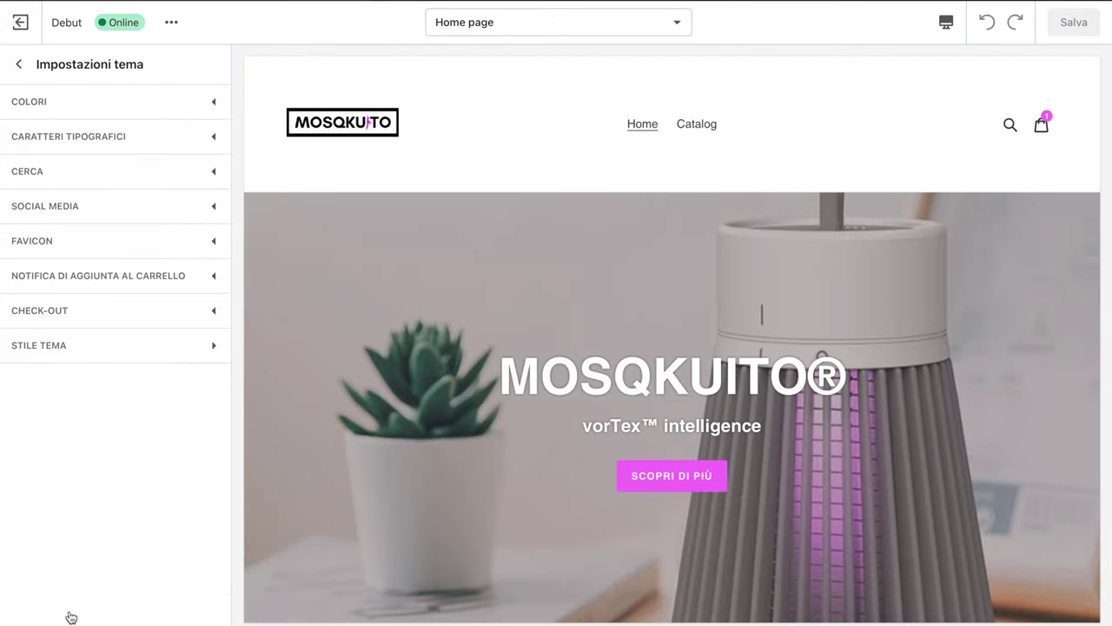
pyautogui.click(133, 105)
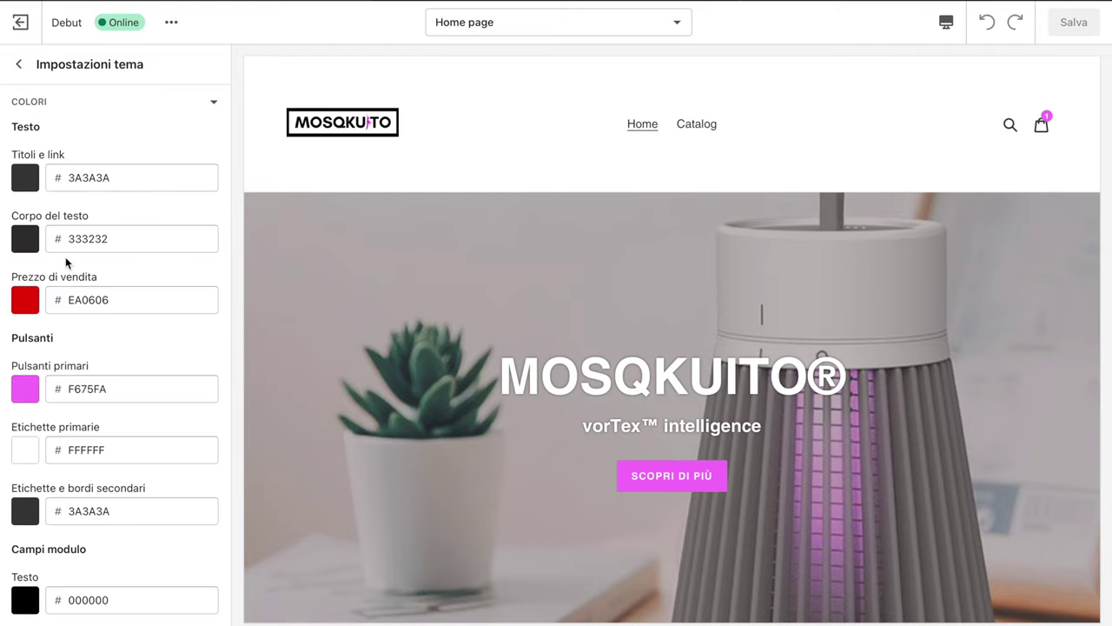
pyautogui.scroll(-2, 91, 337)
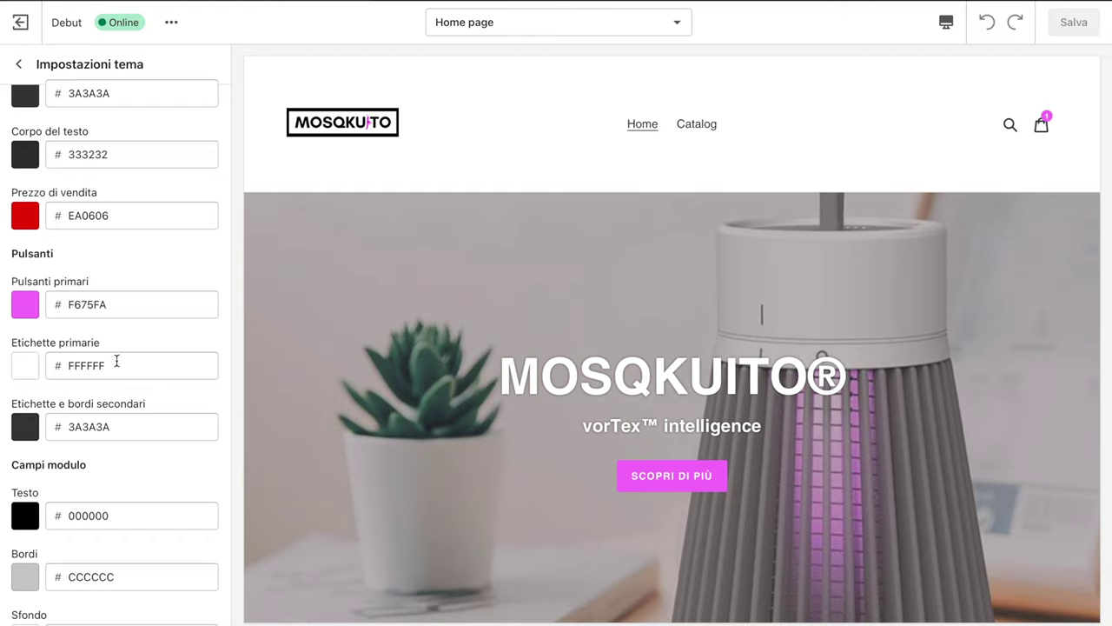
pyautogui.doubleClick(134, 304)
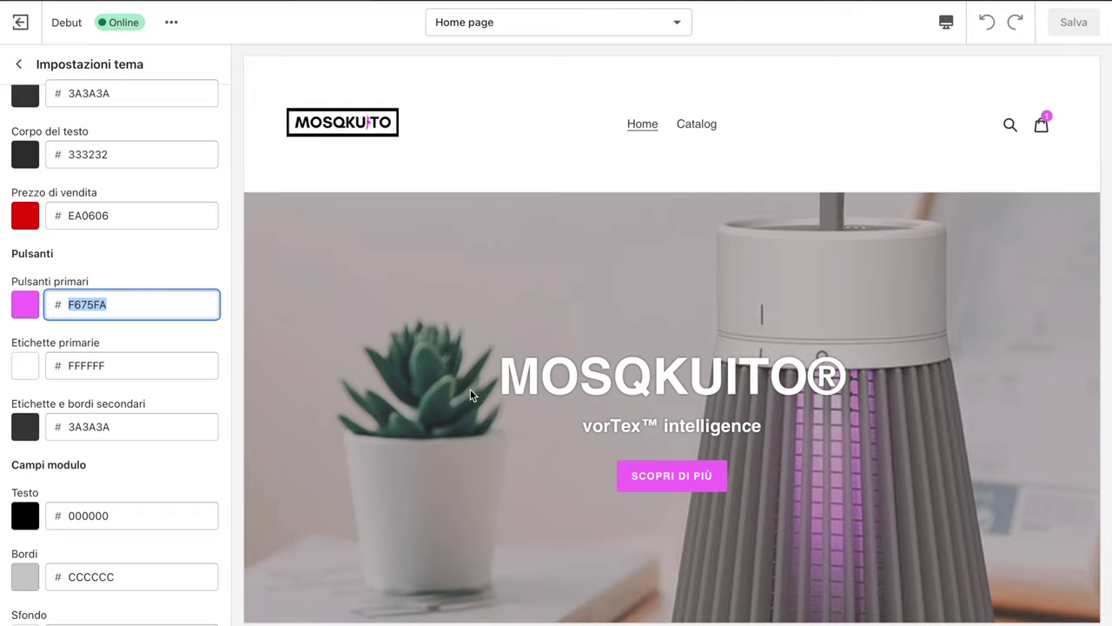
pyautogui.scroll(-5, 470, 393)
pyautogui.scroll(5, 470, 389)
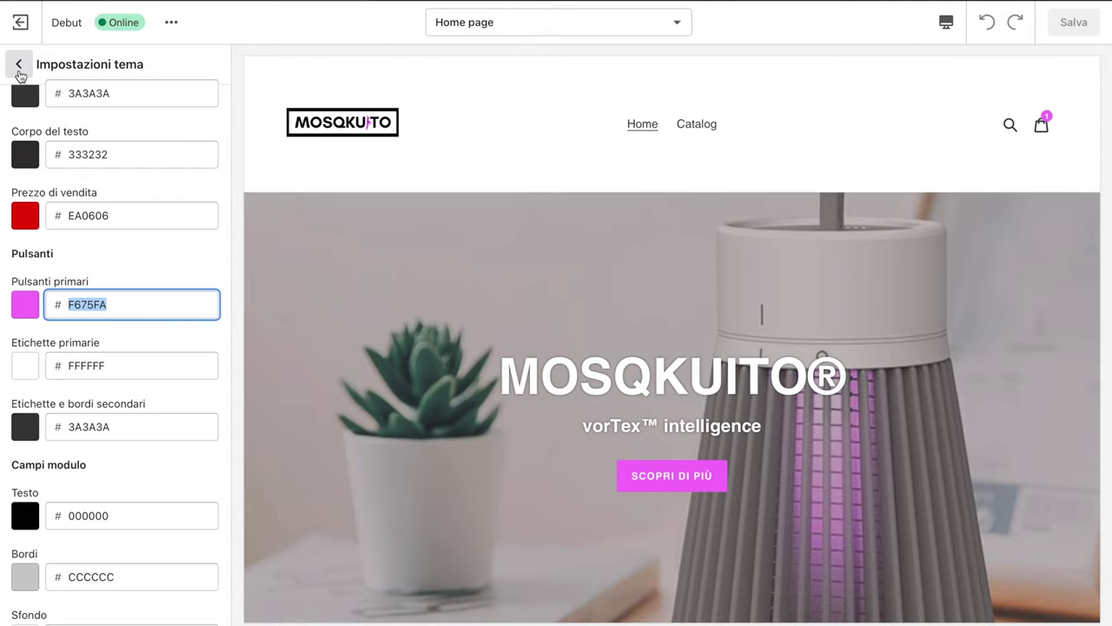
pyautogui.click(20, 66)
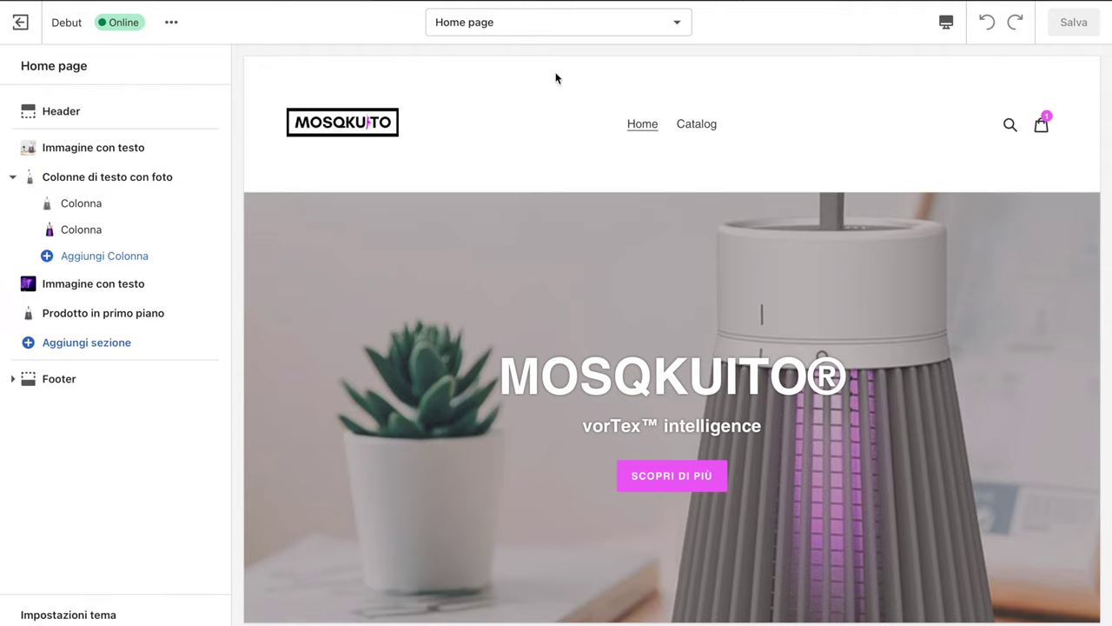
# View the live storefront home page with its pink SCOPRI DI PIÙ button
pyautogui.click(463, 2)
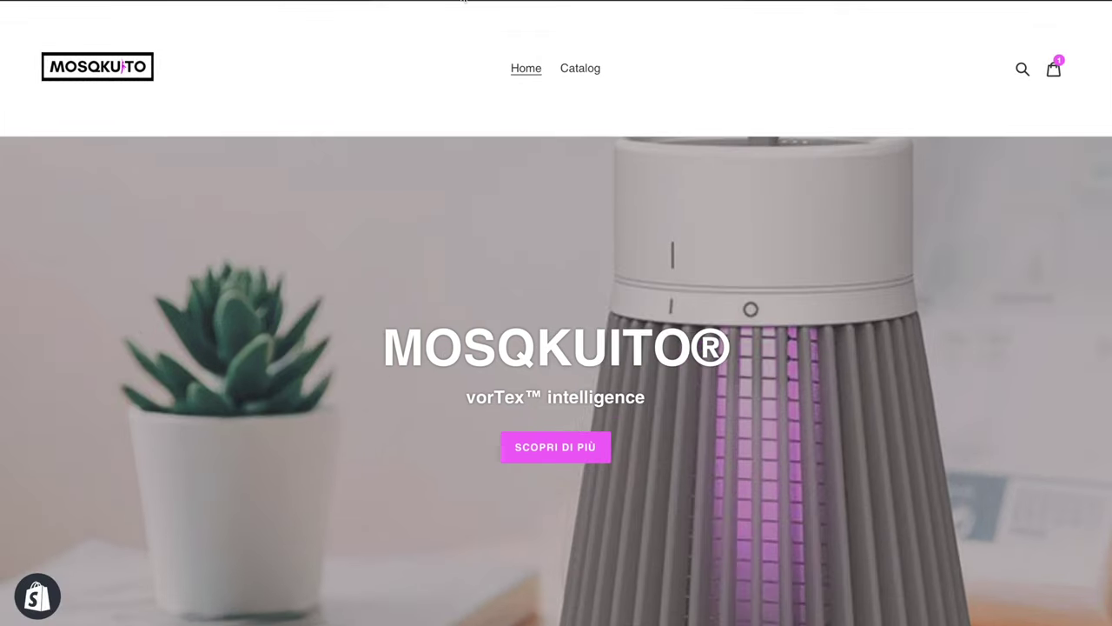
pyautogui.scroll(-1, 419, 296)
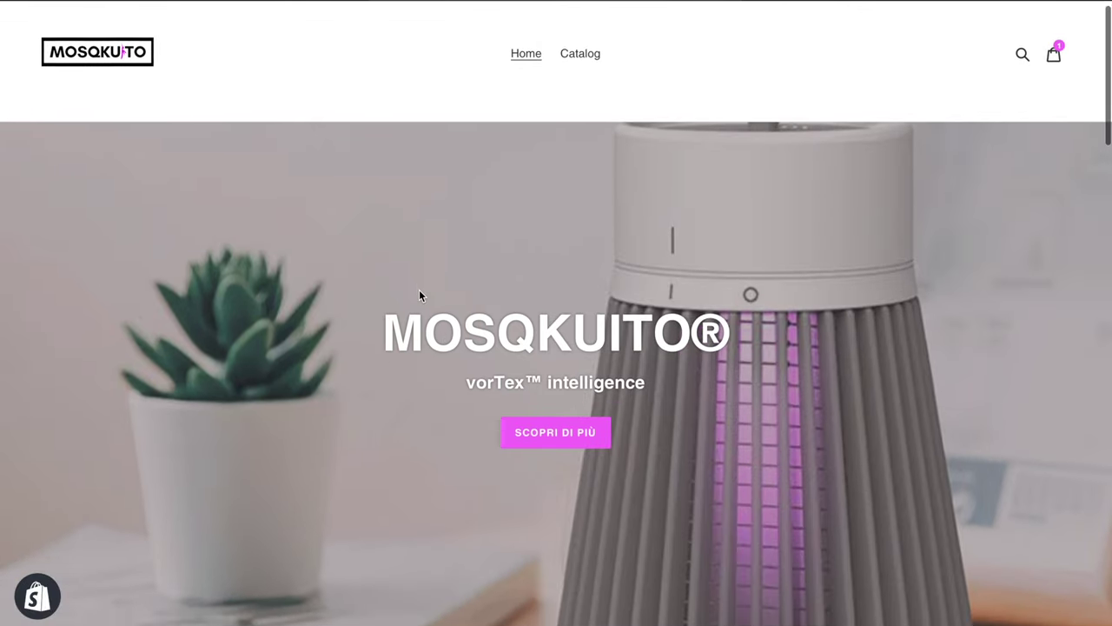
pyautogui.scroll(1, 419, 295)
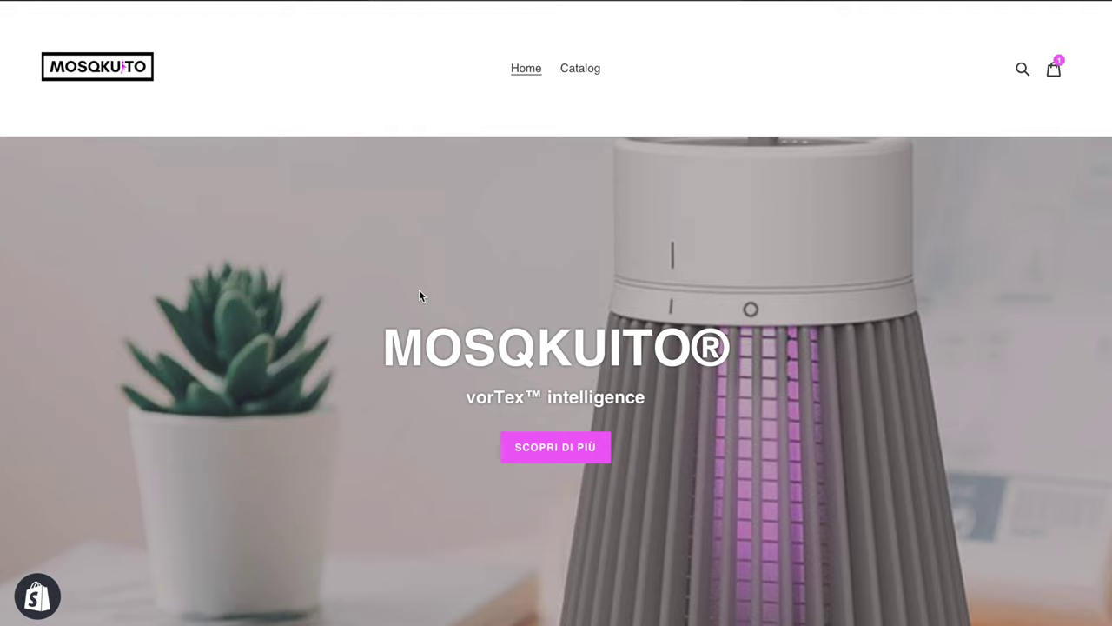
pyautogui.scroll(-3, 418, 294)
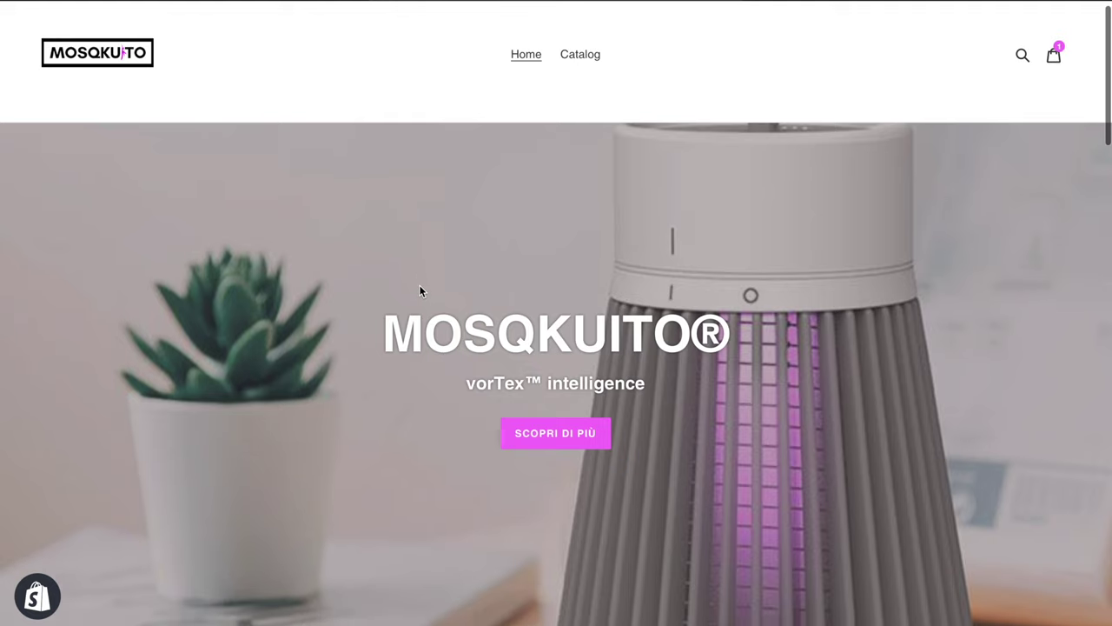